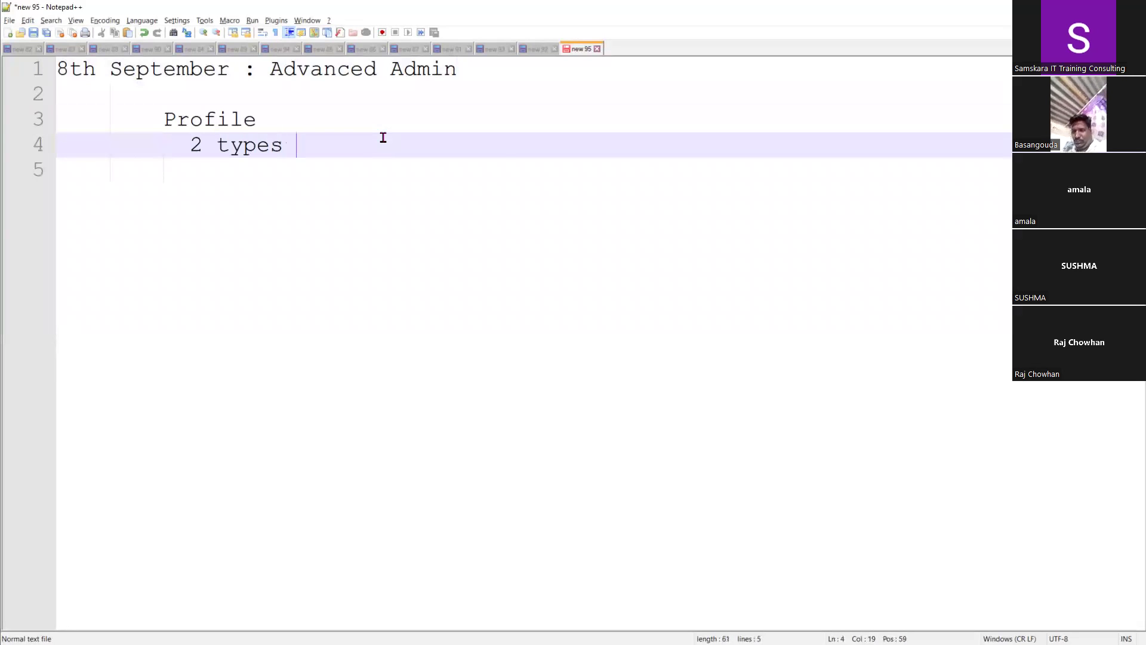
Type '2 types Profiles' with '1) Standard Profile' and '2) custom Profile' listed beneath, then add blank lines
text(Profile)
text(ds)
key(BackSpace)
key(BackSpace)
text(s)
key(Return)
text(1) S)
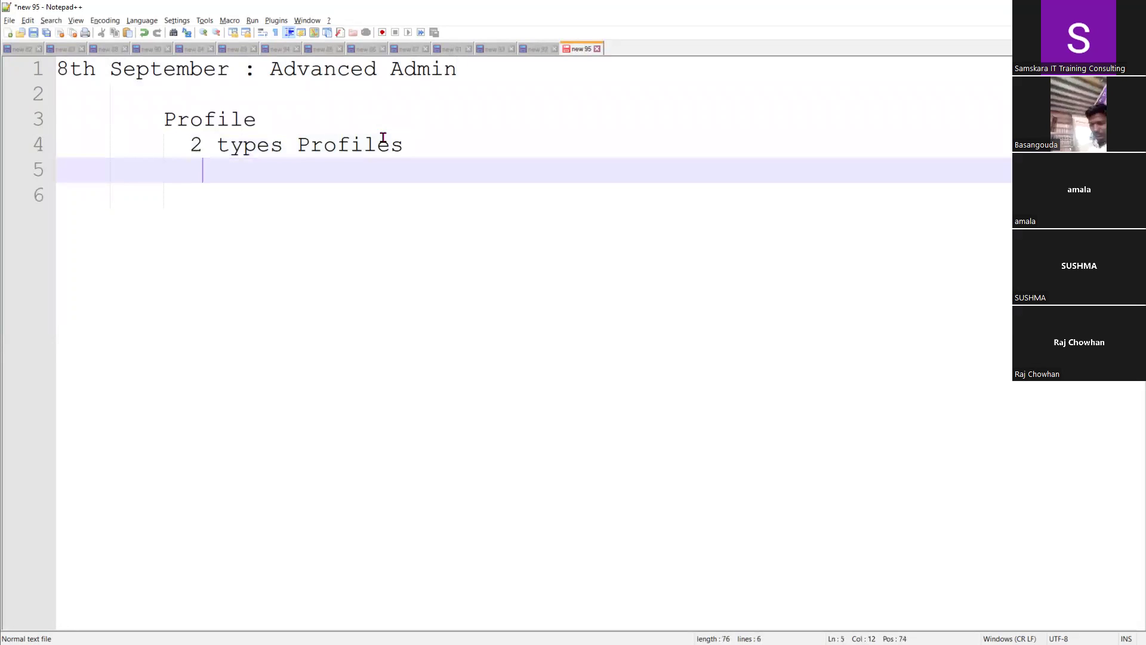
text(tandard )
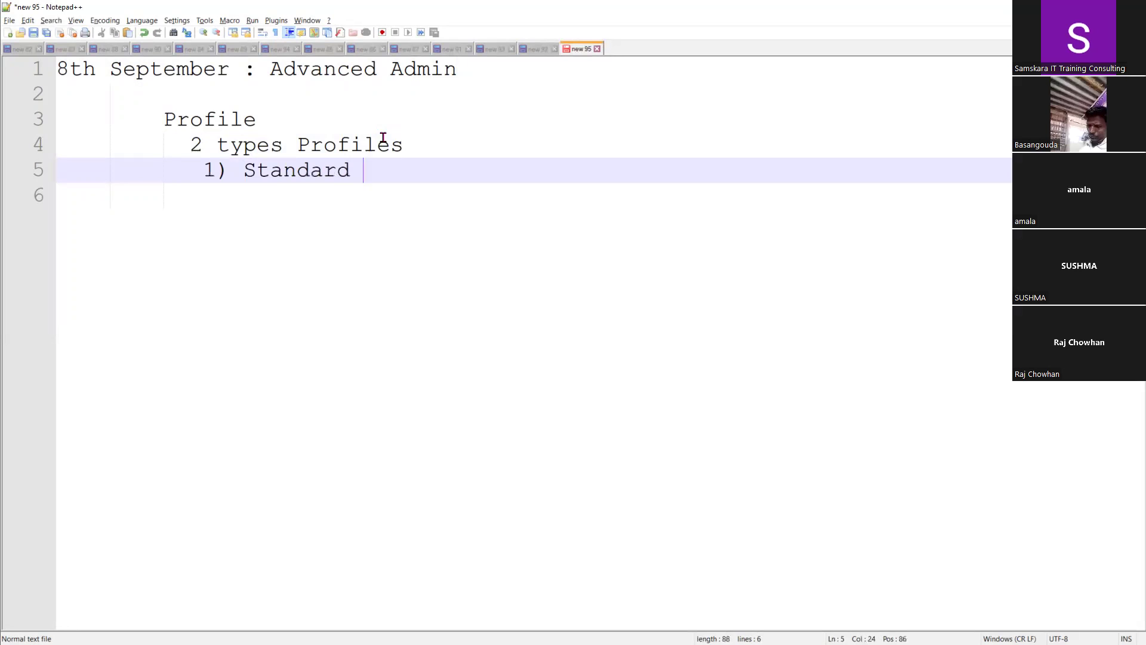
text(Profile)
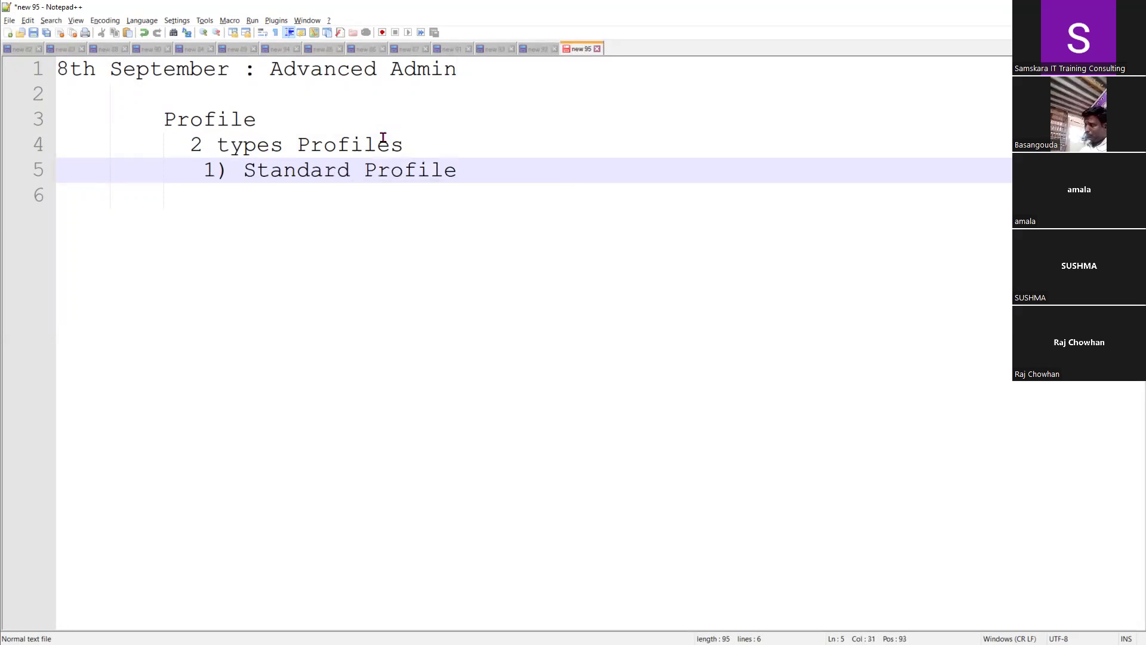
key(Return)
text(2) custom )
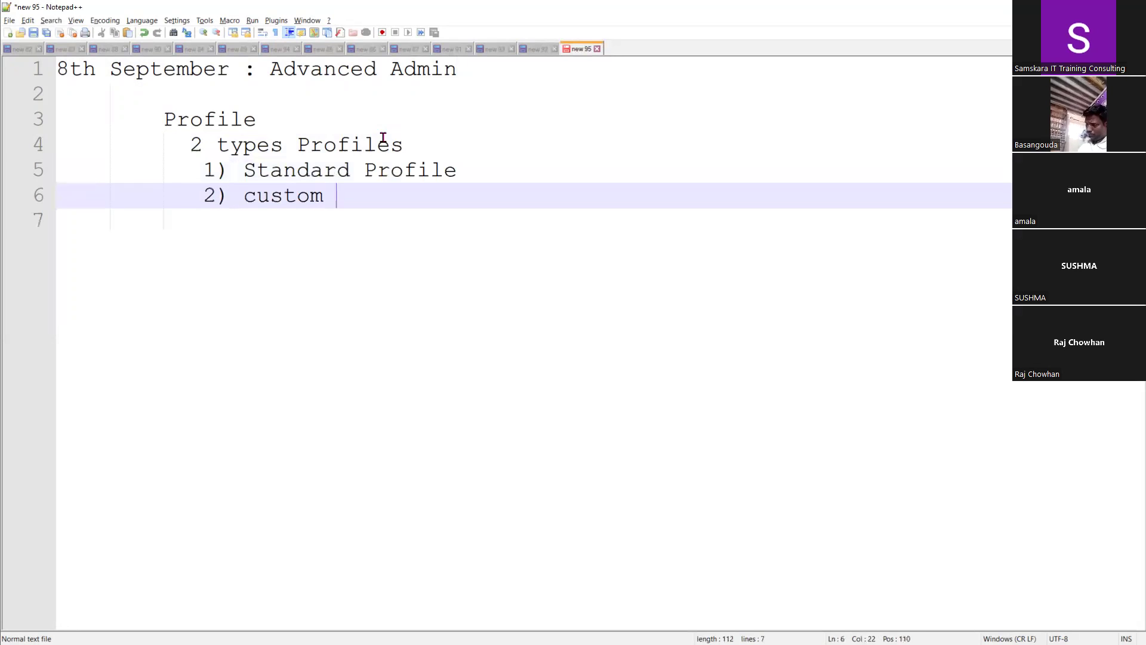
text(Profile)
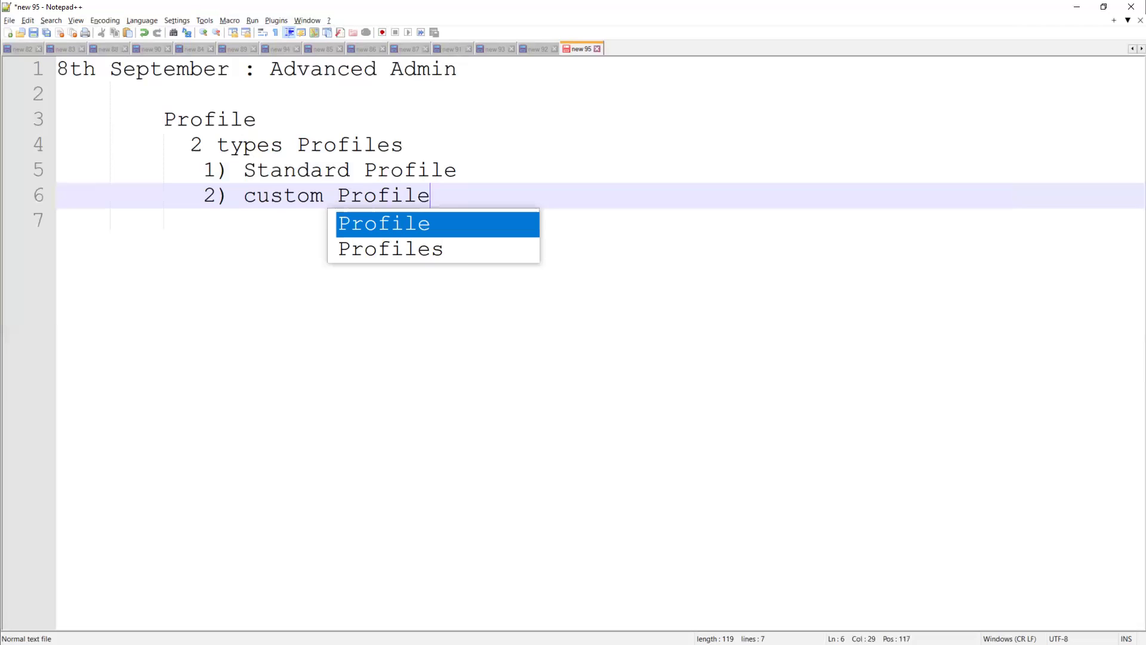
click(542, 199)
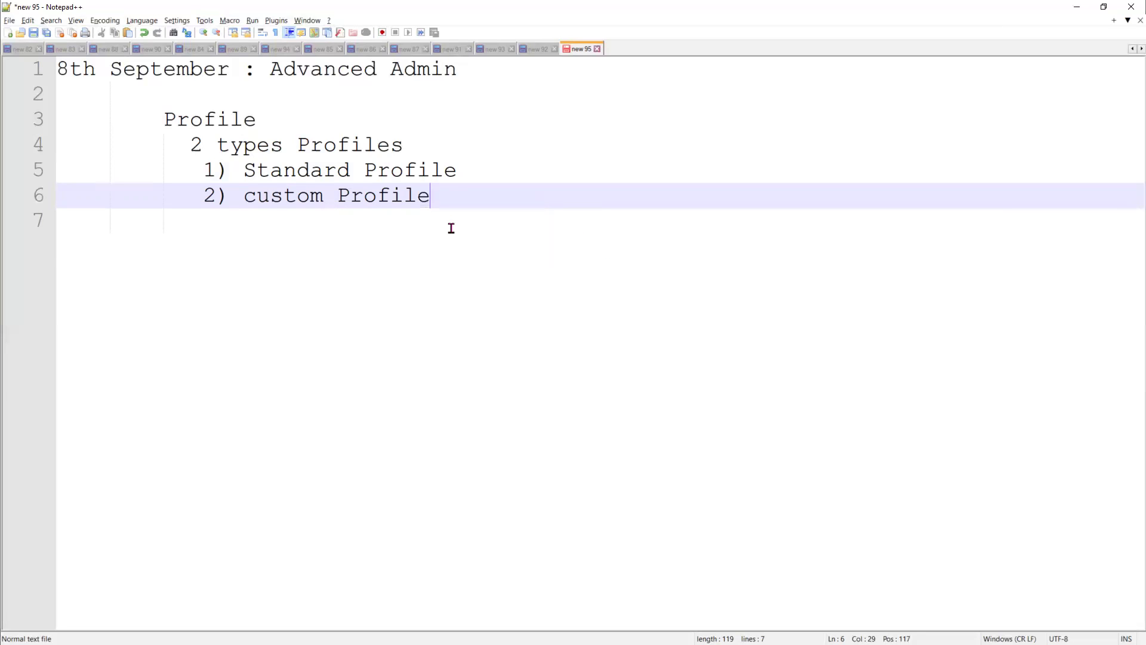
key(Return)
key(Return)
key(BackSpace)
key(BackSpace)
key(BackSpace)
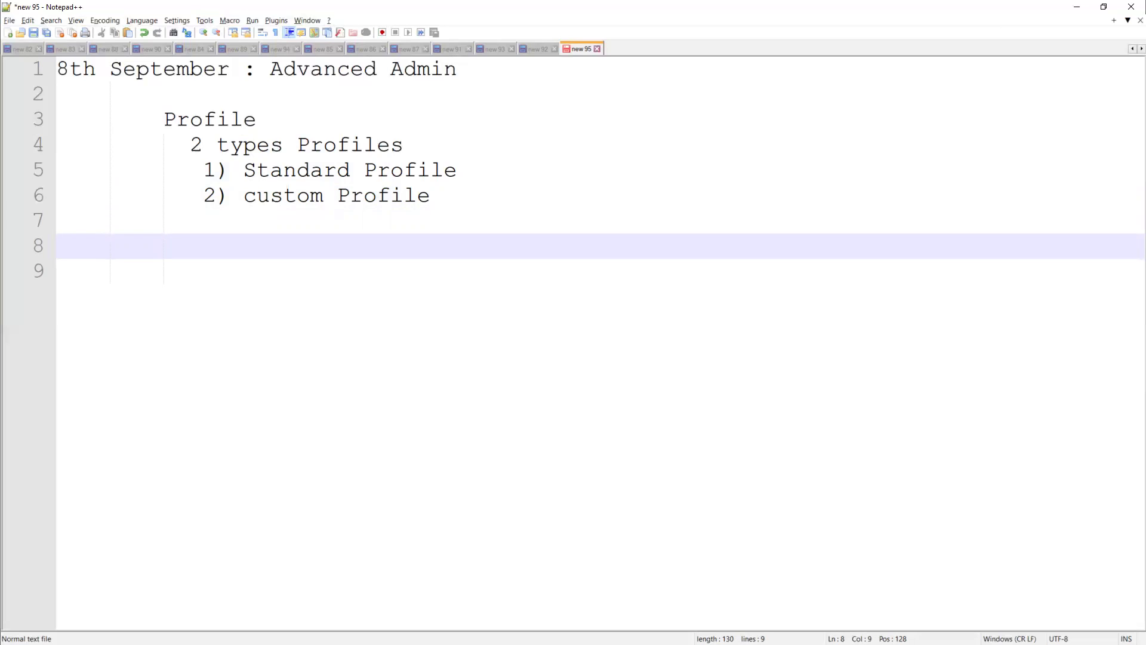
Clear away extra windows and meeting tabs, then open Salesforce Setup from the All Accounts page
click(1077, 6)
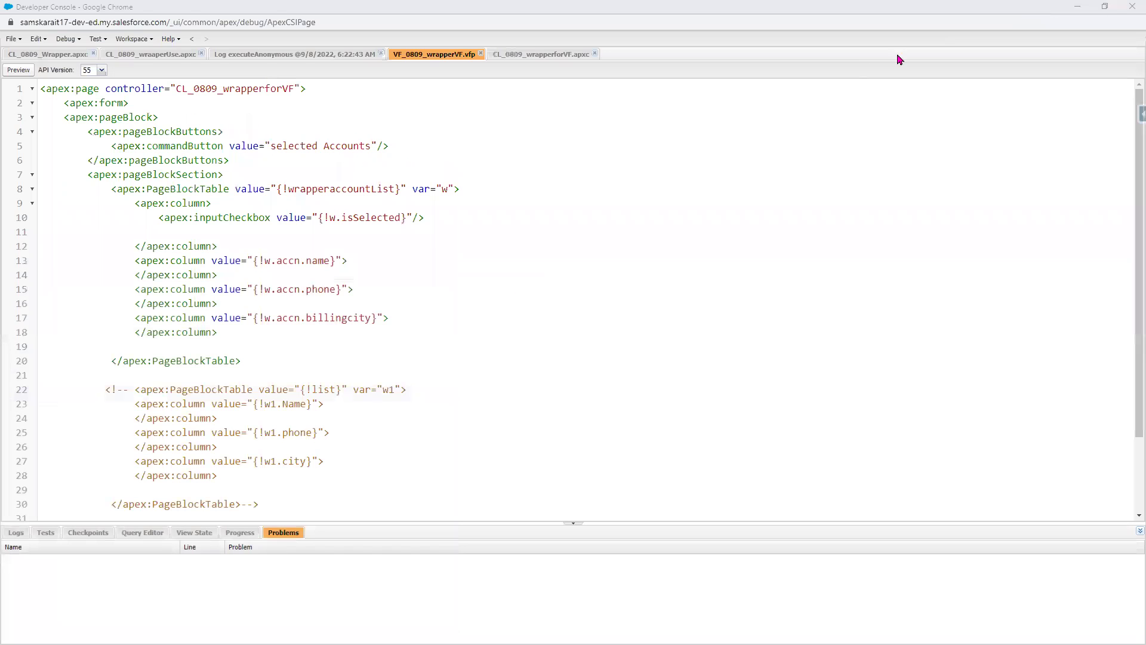
click(1076, 6)
click(1077, 6)
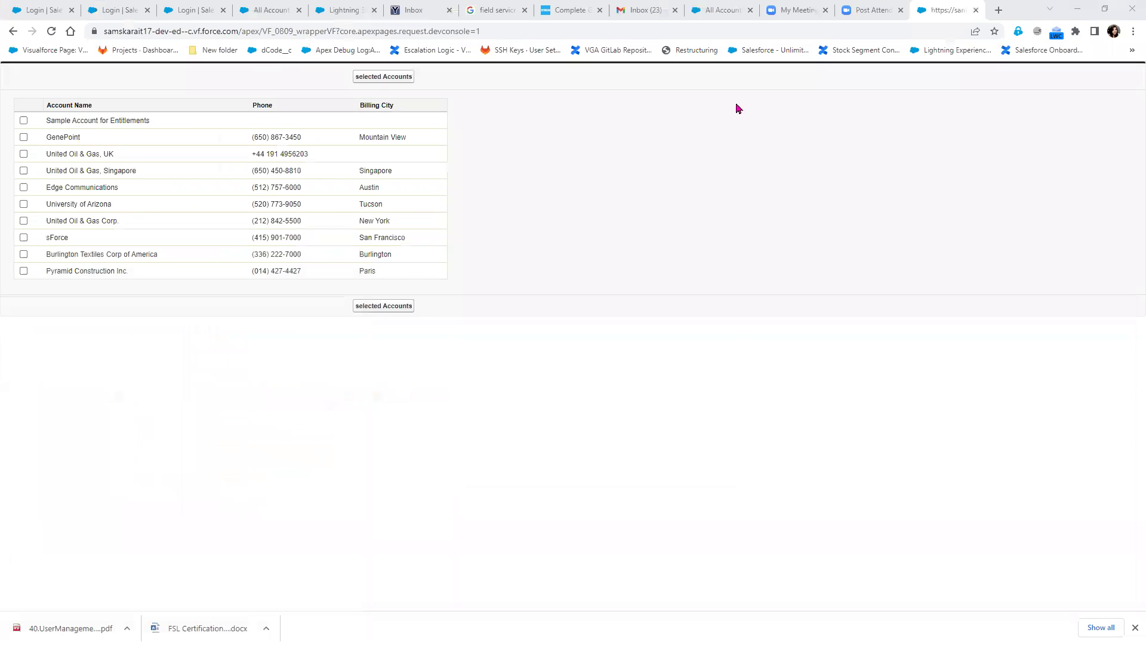
click(901, 11)
click(826, 10)
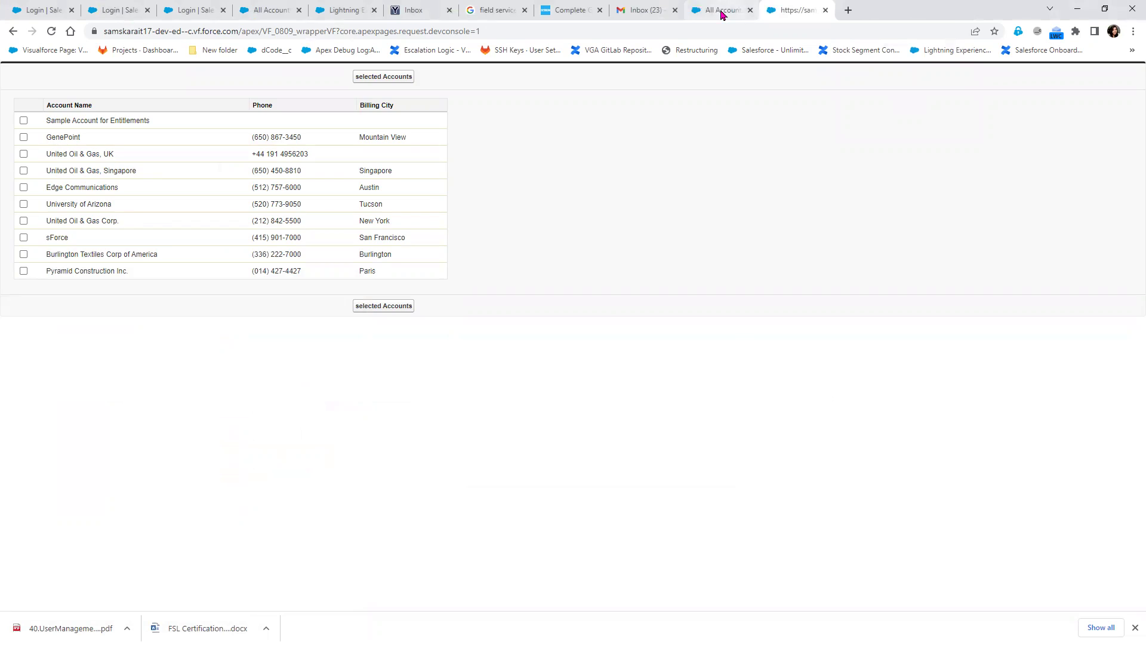
click(721, 14)
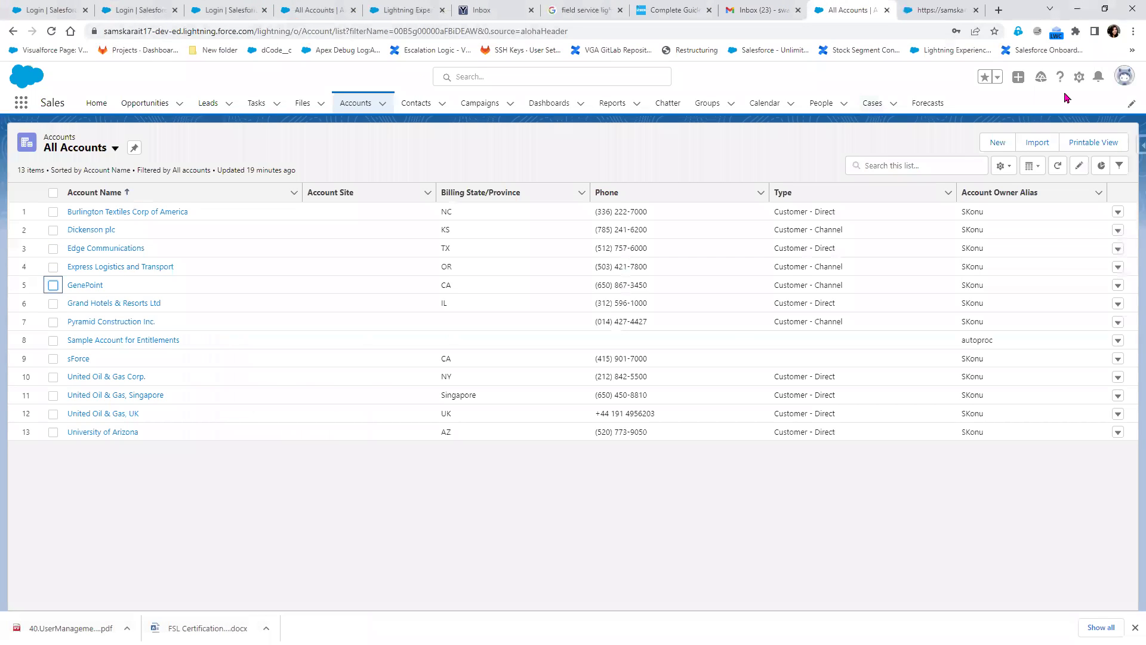
click(1079, 77)
click(1046, 116)
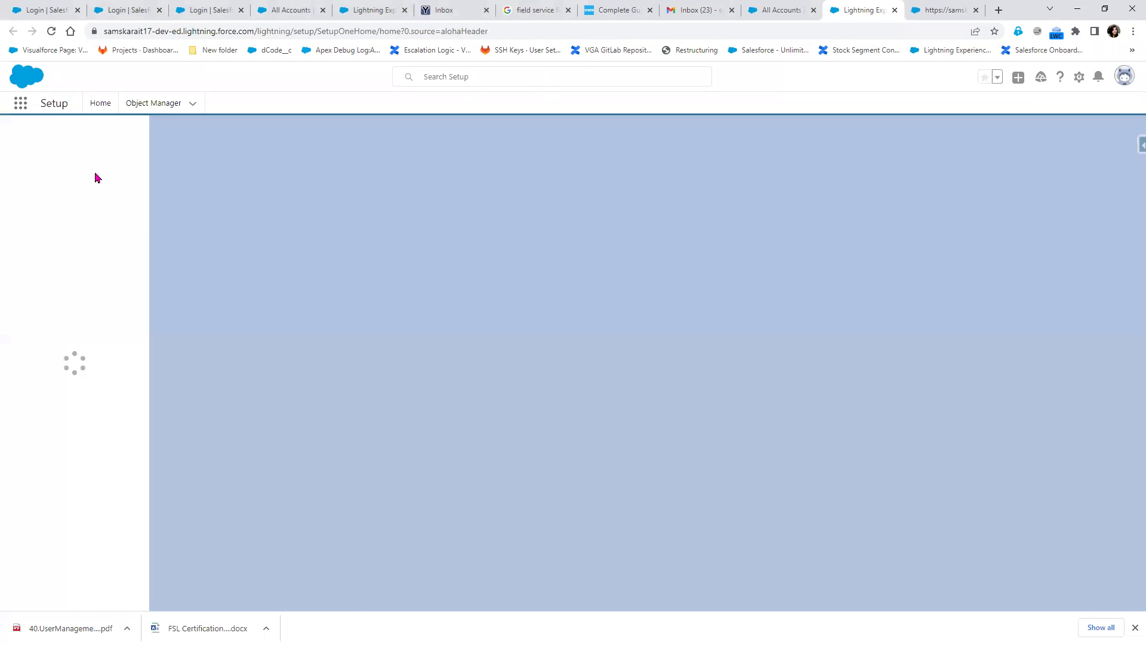
Find Company Information via Quick Find 'comp', review the User Licenses, then return to Notepad++
click(98, 135)
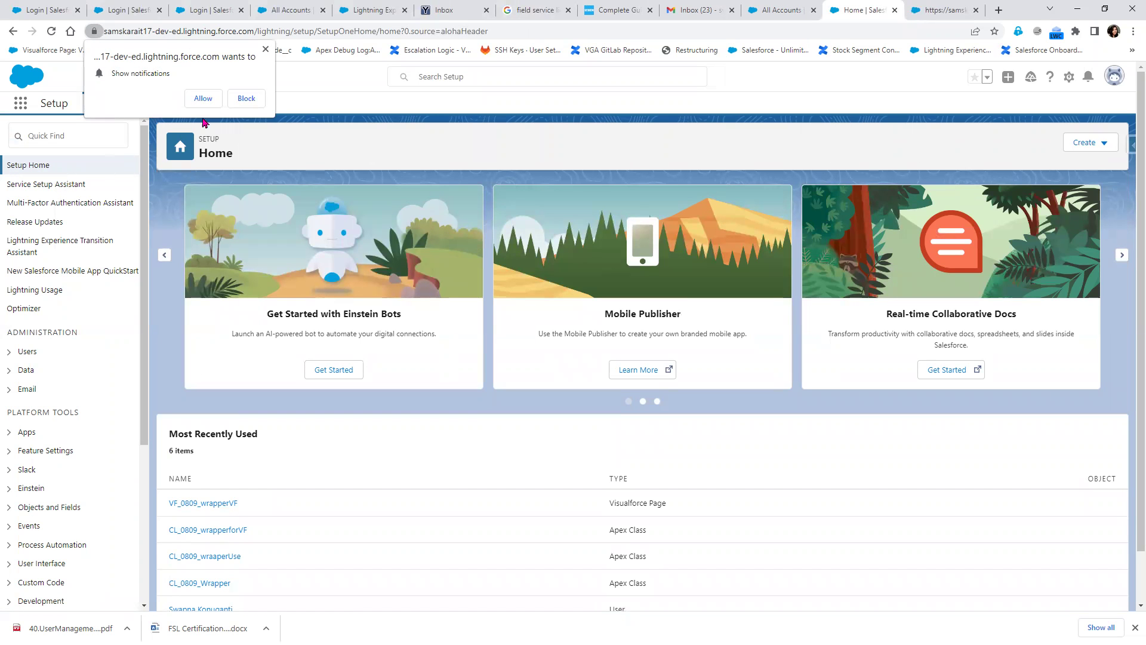
click(265, 49)
click(58, 131)
click(57, 136)
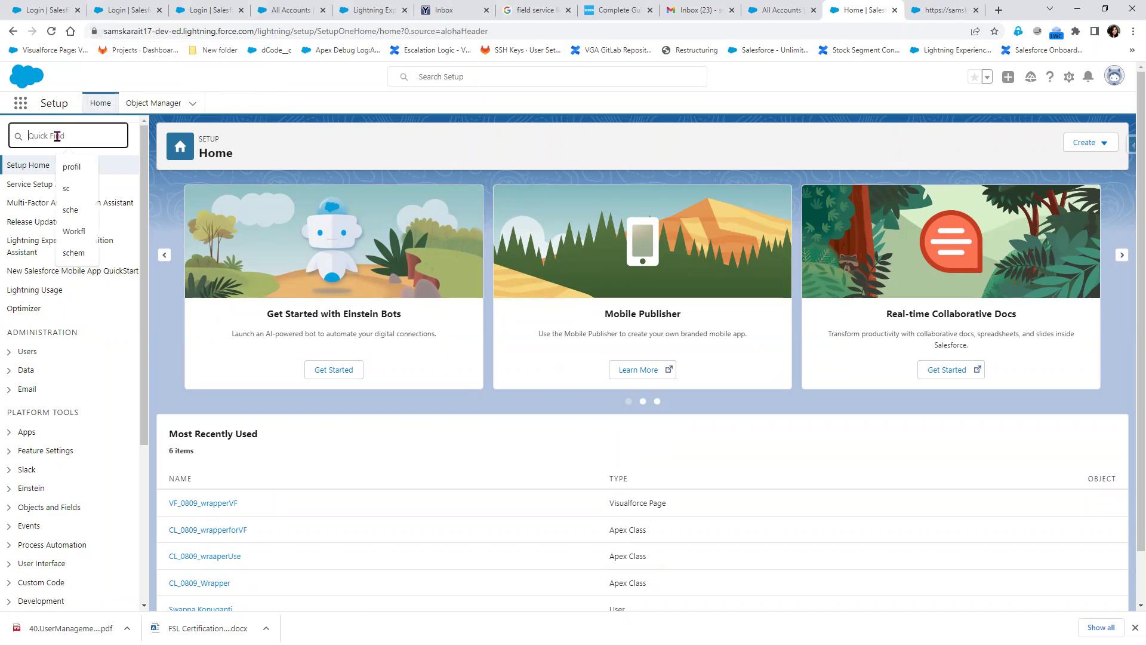
text(c)
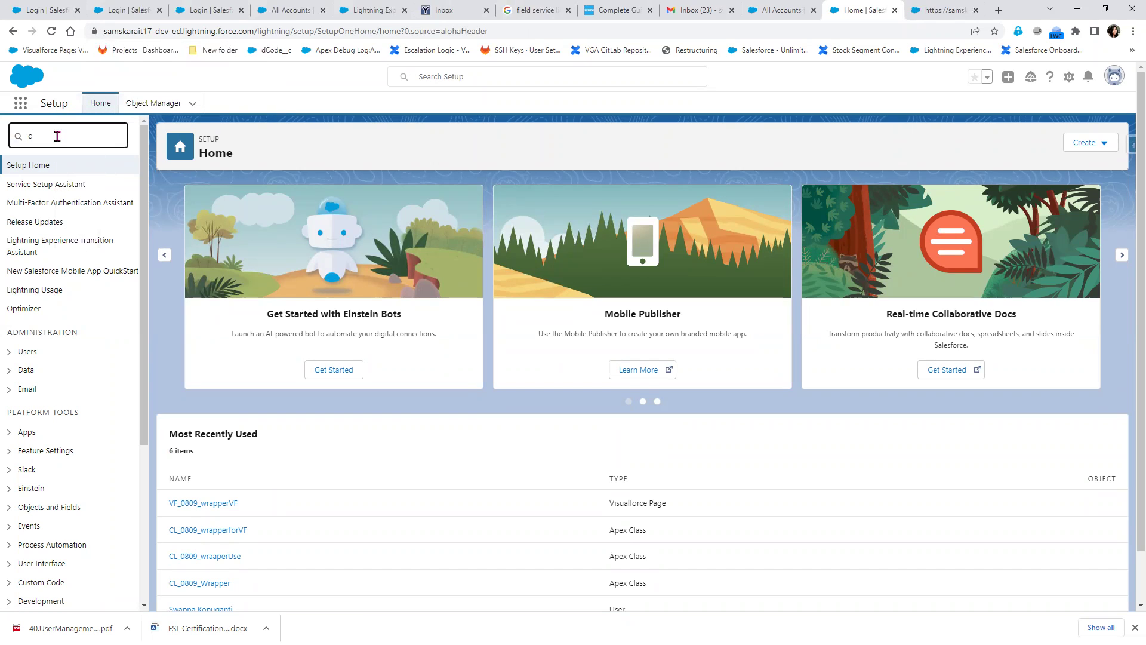
text(omp)
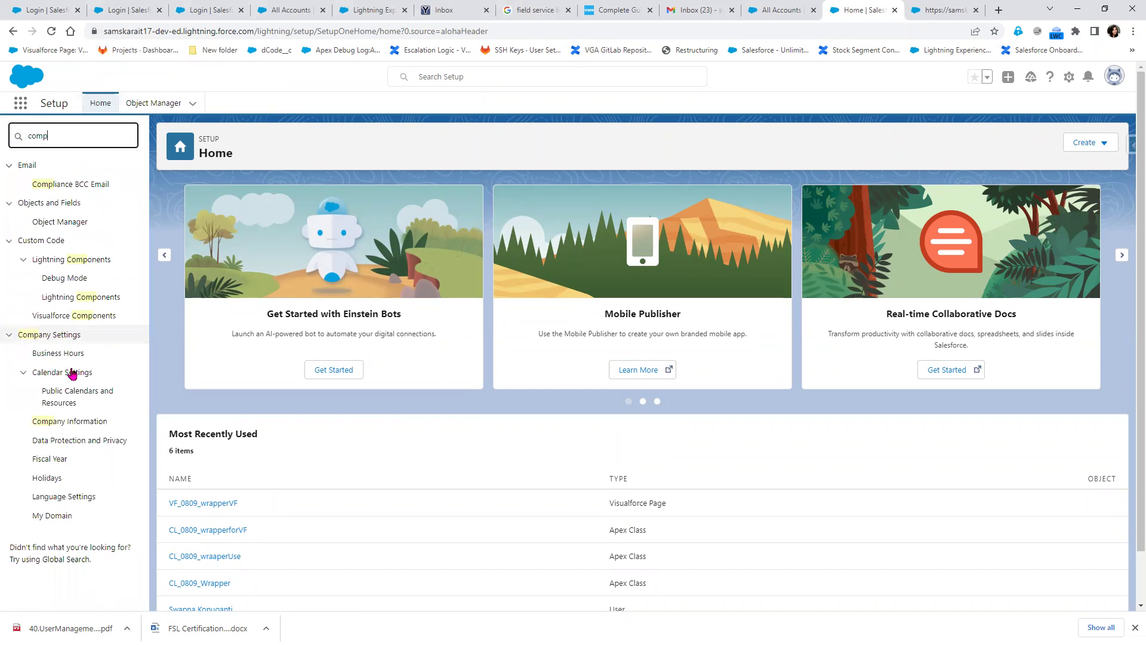
click(67, 422)
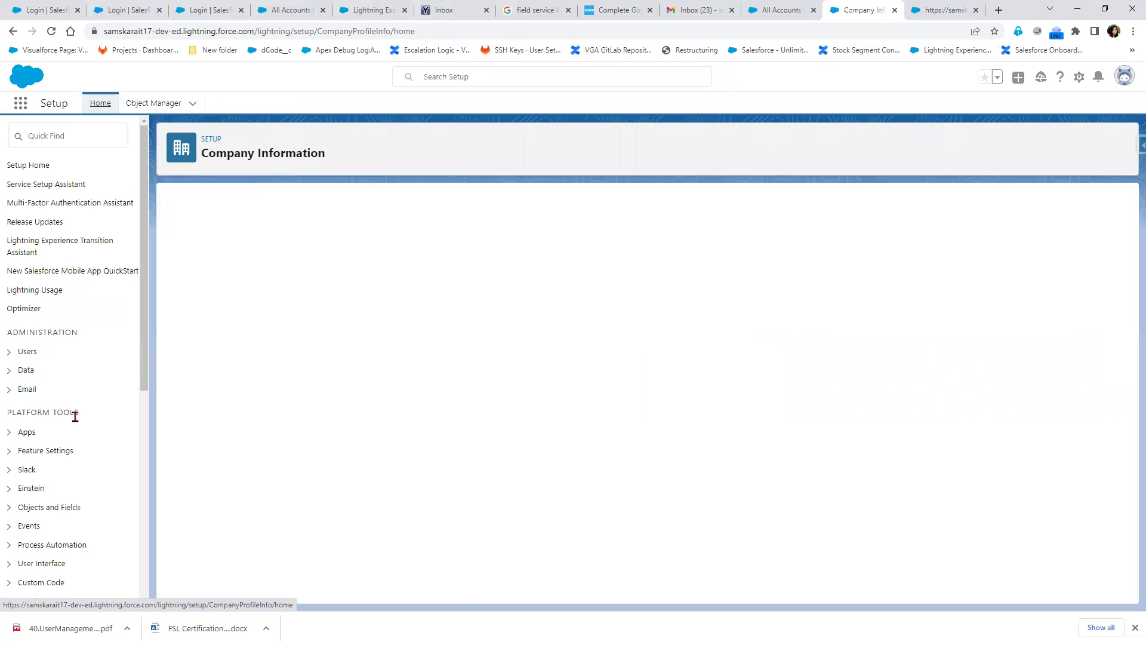
scroll(670, 375, down, 3)
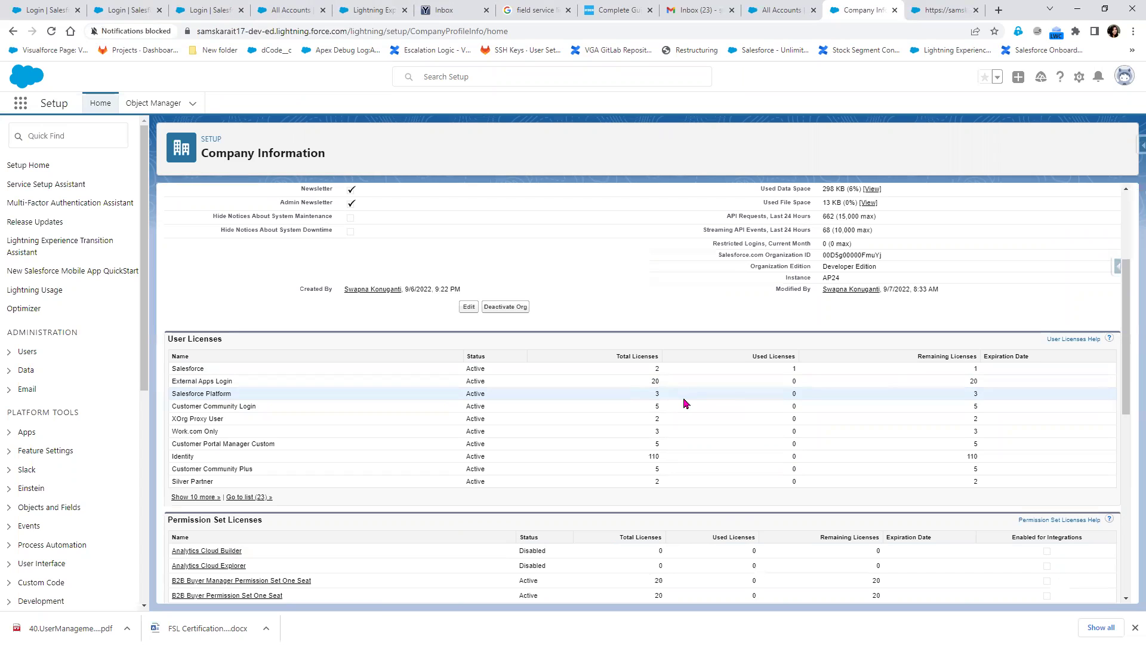
key(alt+Tab)
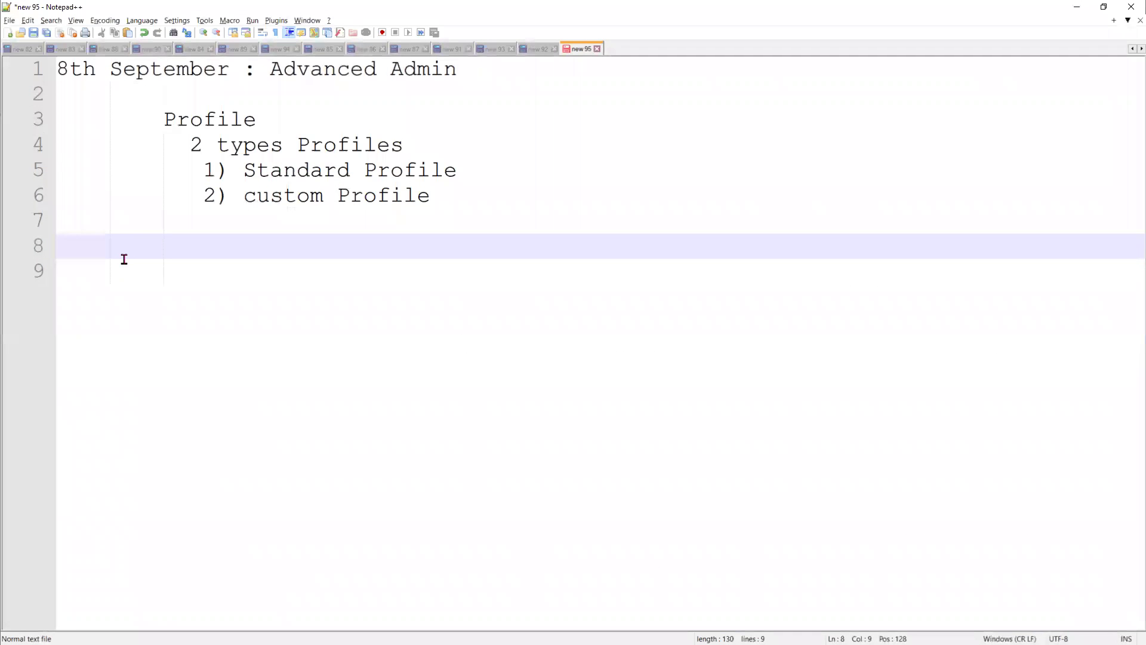
Write 'create a custom Profile' on a new line below the profile types, then minimise Notepad++
key(Return)
key(Return)
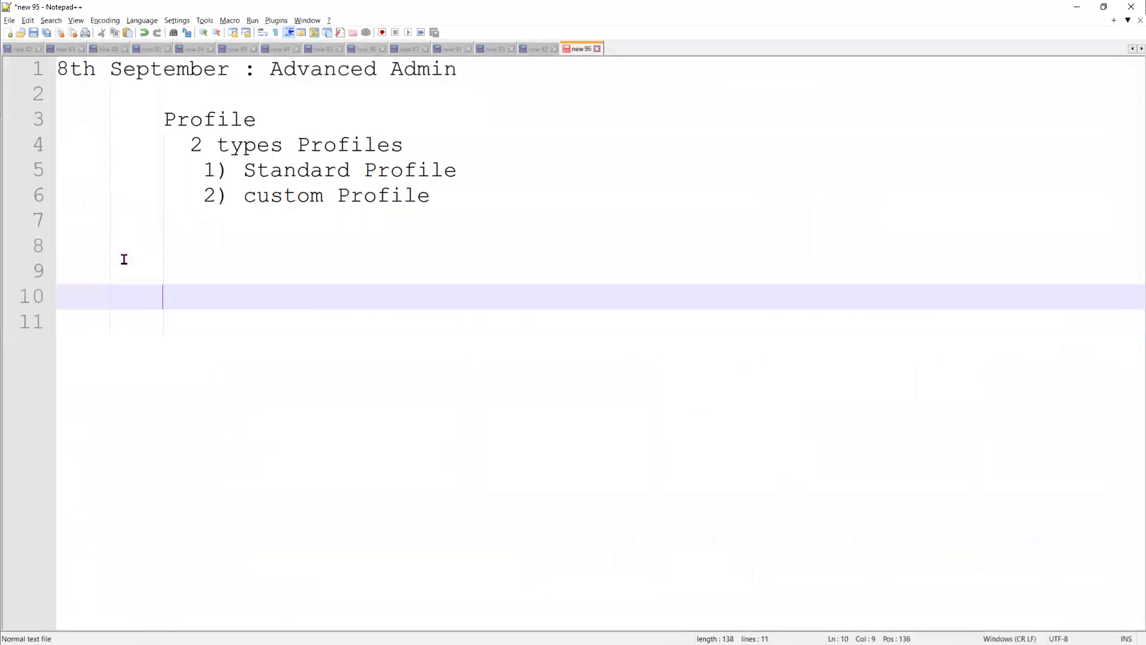
text(create)
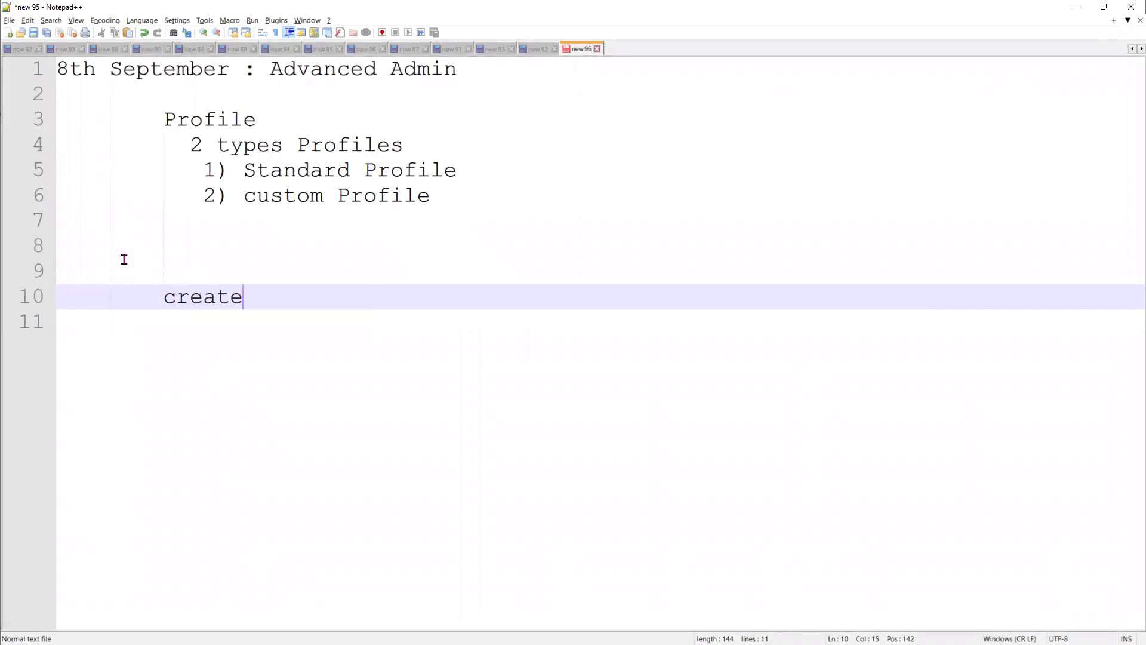
text( a cust)
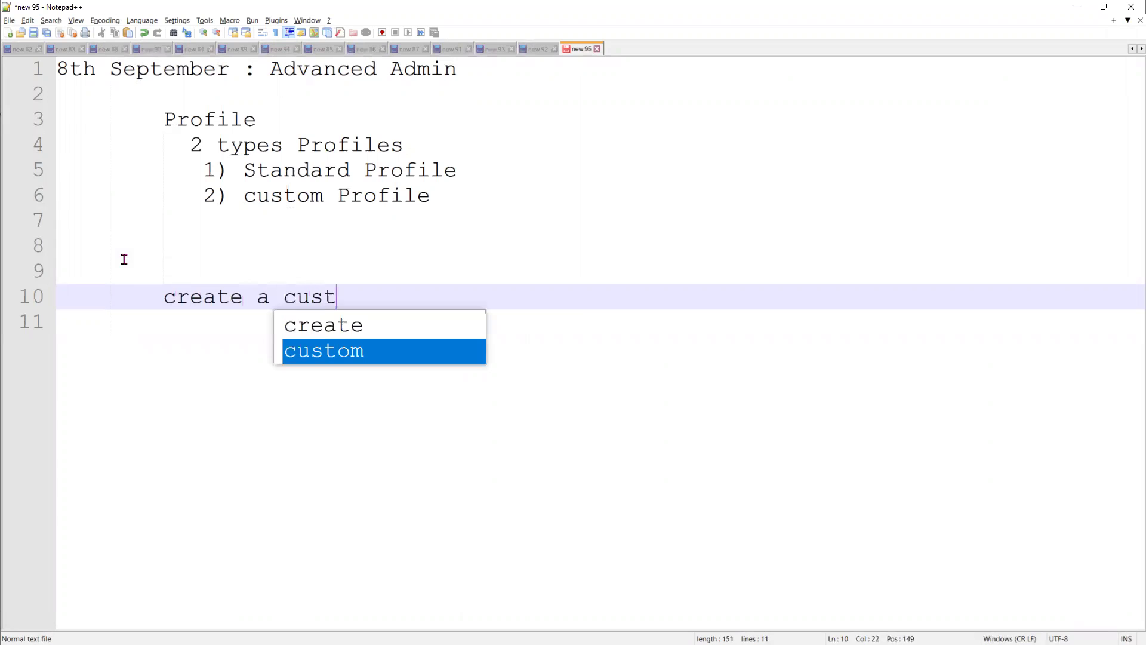
text(om Profile)
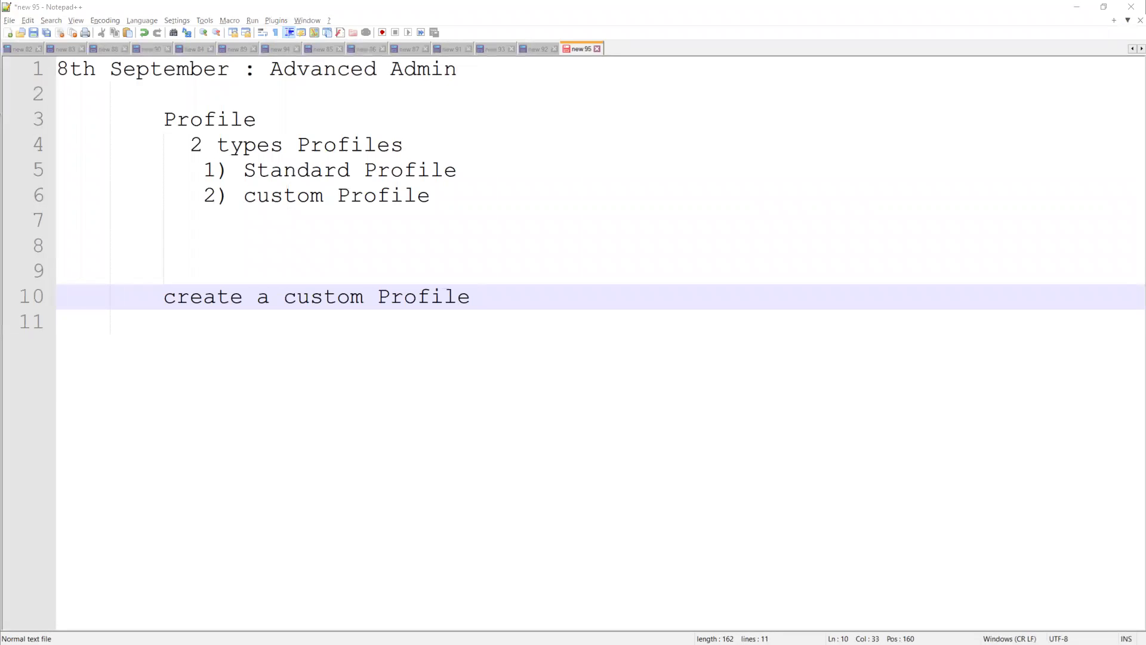
click(1076, 7)
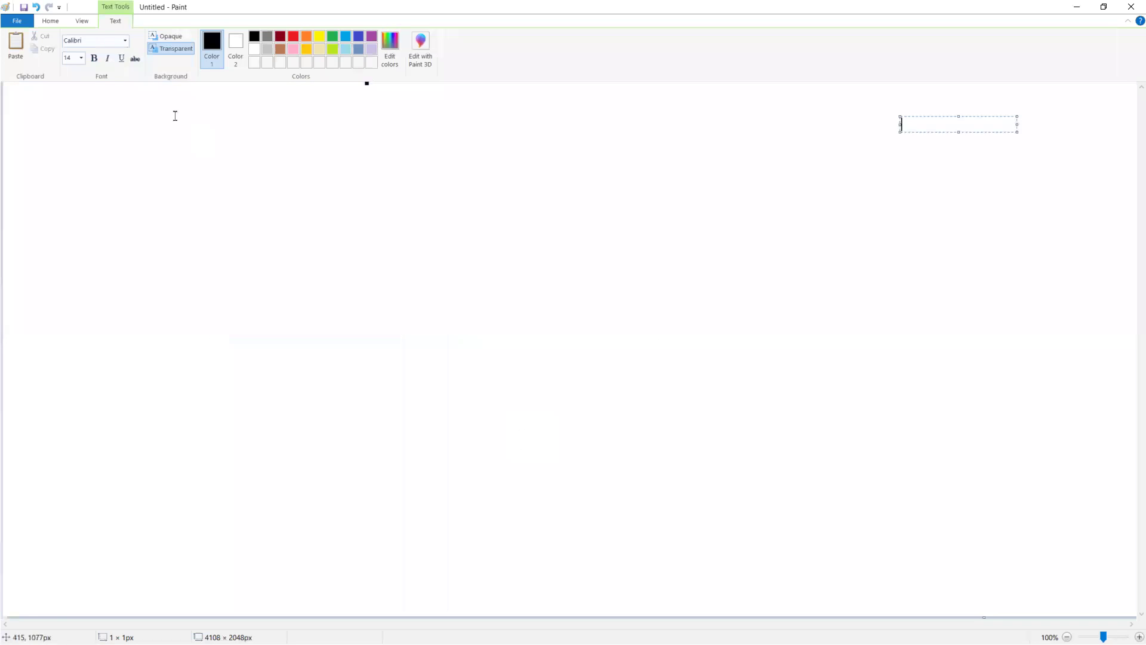
With a thicker Pencil, draw a box labelled S.L1 and a second rectangle to its right
click(185, 205)
click(136, 40)
click(354, 53)
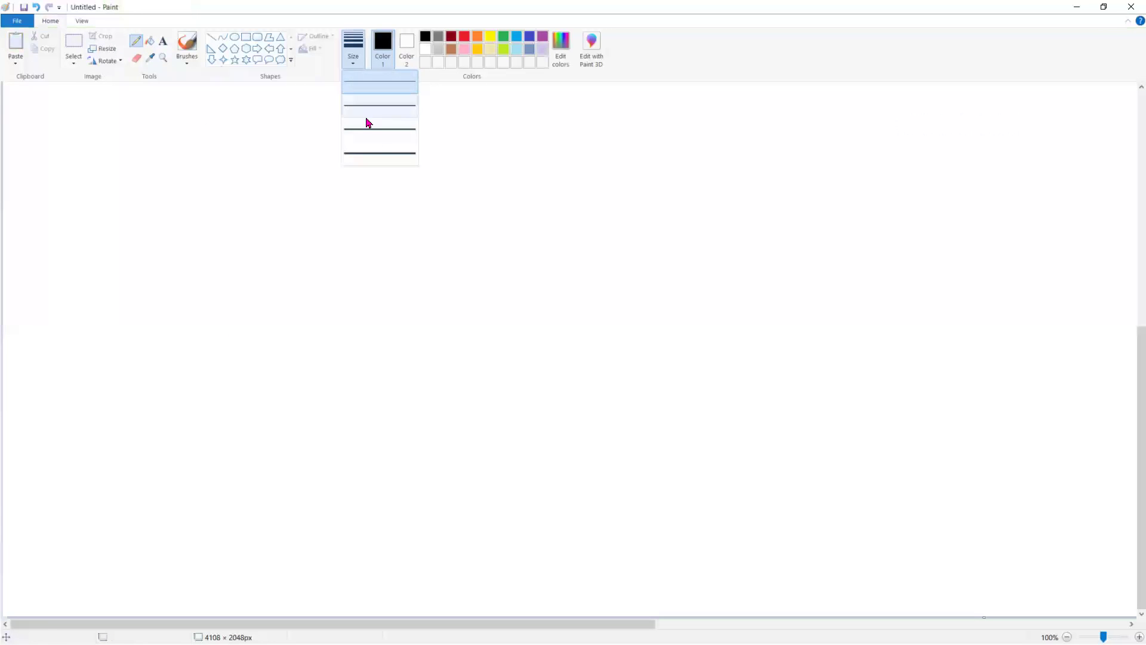
click(373, 134)
mouse_move(255, 250)
mouse_down()
mouse_move(255, 311)
mouse_move(258, 252)
mouse_move(329, 258)
mouse_move(327, 307)
mouse_move(255, 328)
mouse_up()
mouse_move(275, 278)
mouse_down()
mouse_move(265, 295)
mouse_move(313, 295)
mouse_up()
click(282, 290)
mouse_move(261, 443)
mouse_down()
mouse_move(263, 455)
mouse_move(276, 443)
mouse_move(290, 461)
mouse_up()
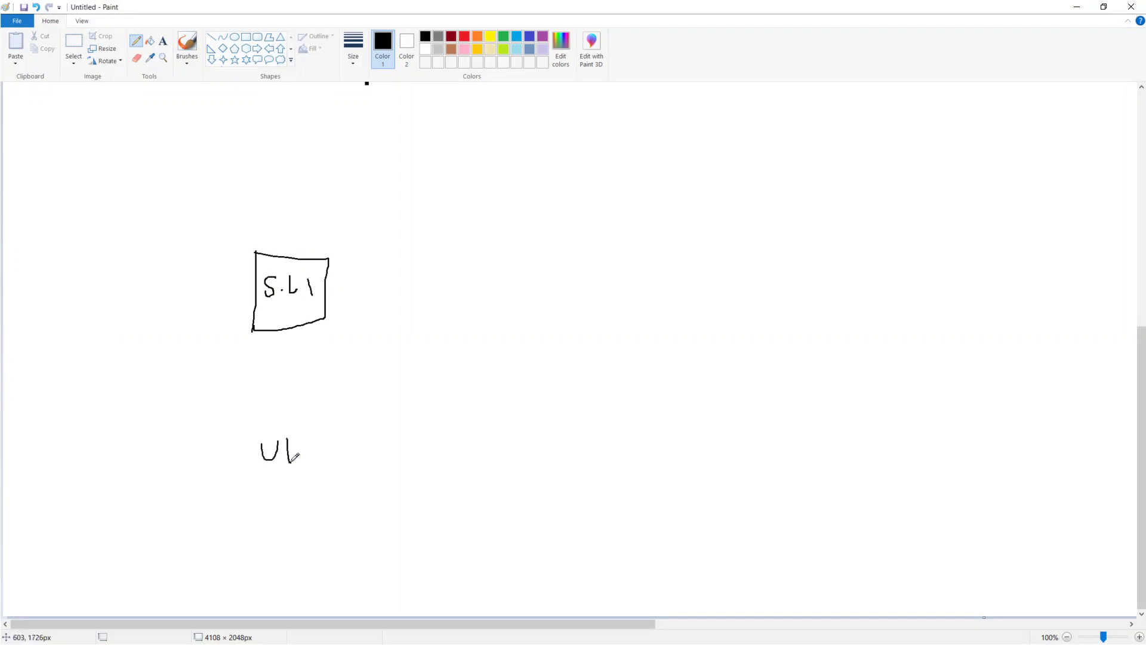
drag(576, 245, 578, 286)
mouse_move(576, 247)
mouse_down()
mouse_move(678, 277)
mouse_move(577, 285)
mouse_move(576, 271)
mouse_move(593, 284)
mouse_move(595, 274)
mouse_move(630, 280)
mouse_up()
Label the right box P.L 3 and write U1, U2 and U3 beneath it
click(609, 276)
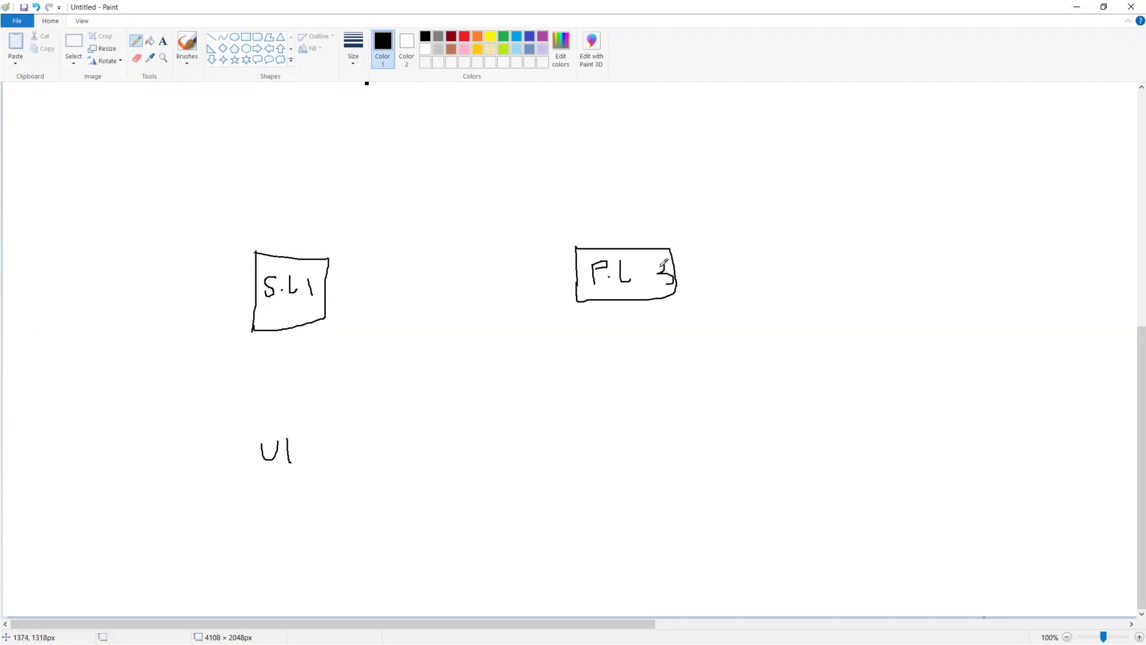
drag(663, 261, 647, 263)
mouse_move(534, 421)
mouse_down()
mouse_move(562, 419)
mouse_move(574, 452)
mouse_up()
mouse_move(615, 416)
mouse_down()
mouse_move(617, 427)
mouse_move(641, 396)
mouse_up()
mouse_move(665, 407)
mouse_down()
mouse_move(687, 433)
mouse_move(719, 422)
mouse_move(729, 399)
mouse_move(762, 414)
mouse_move(746, 432)
mouse_move(755, 395)
mouse_move(757, 416)
mouse_up()
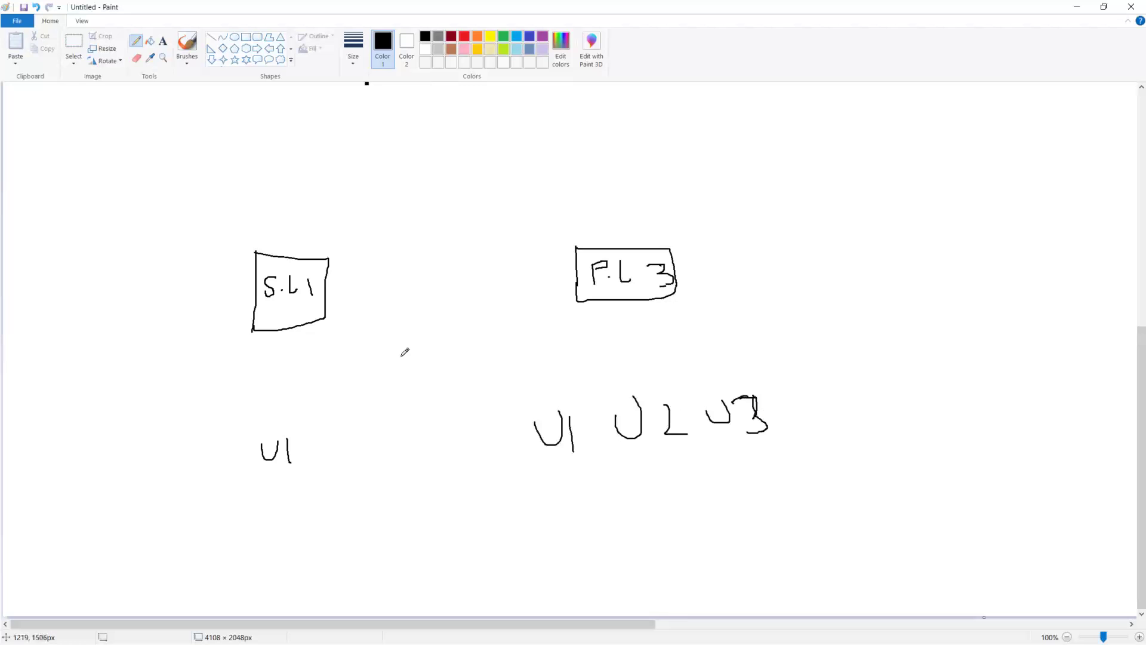
Connect both boxes down to the users, underline the U rows, and add P1 boxes across the lines
drag(289, 332, 263, 441)
drag(610, 302, 567, 413)
mouse_move(610, 305)
mouse_down()
mouse_move(629, 391)
mouse_move(682, 345)
mouse_move(722, 399)
mouse_up()
drag(556, 460, 804, 464)
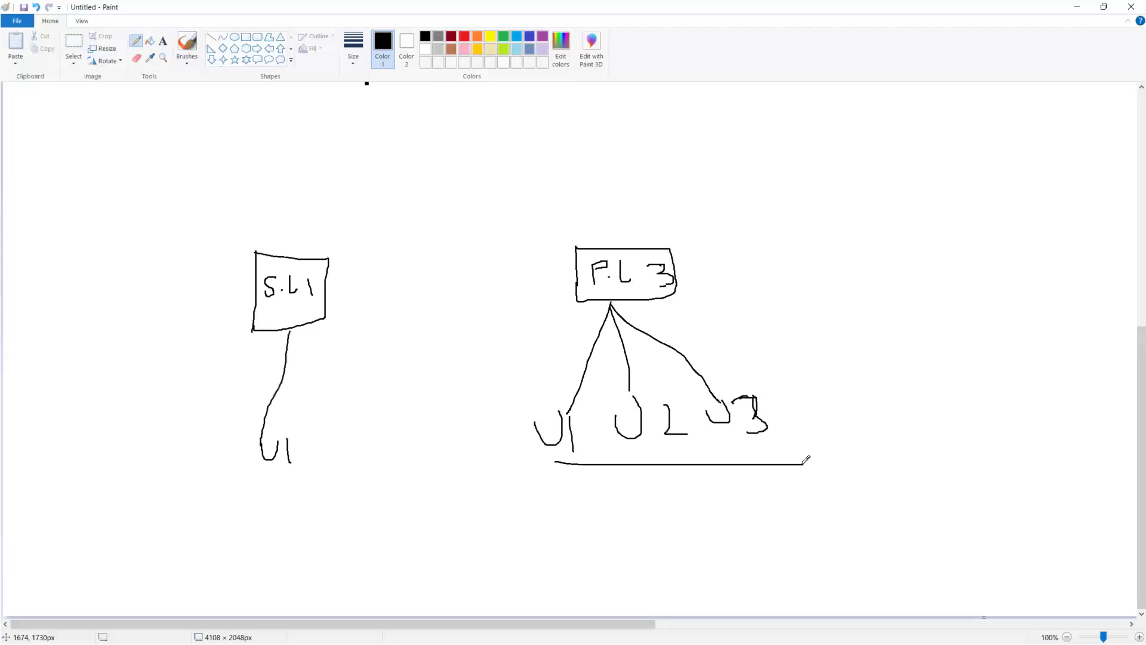
drag(238, 477, 280, 482)
mouse_move(268, 358)
mouse_down()
mouse_move(266, 380)
mouse_move(329, 372)
mouse_move(280, 392)
mouse_move(271, 377)
mouse_move(285, 393)
mouse_move(293, 373)
mouse_move(287, 381)
mouse_move(300, 388)
mouse_up()
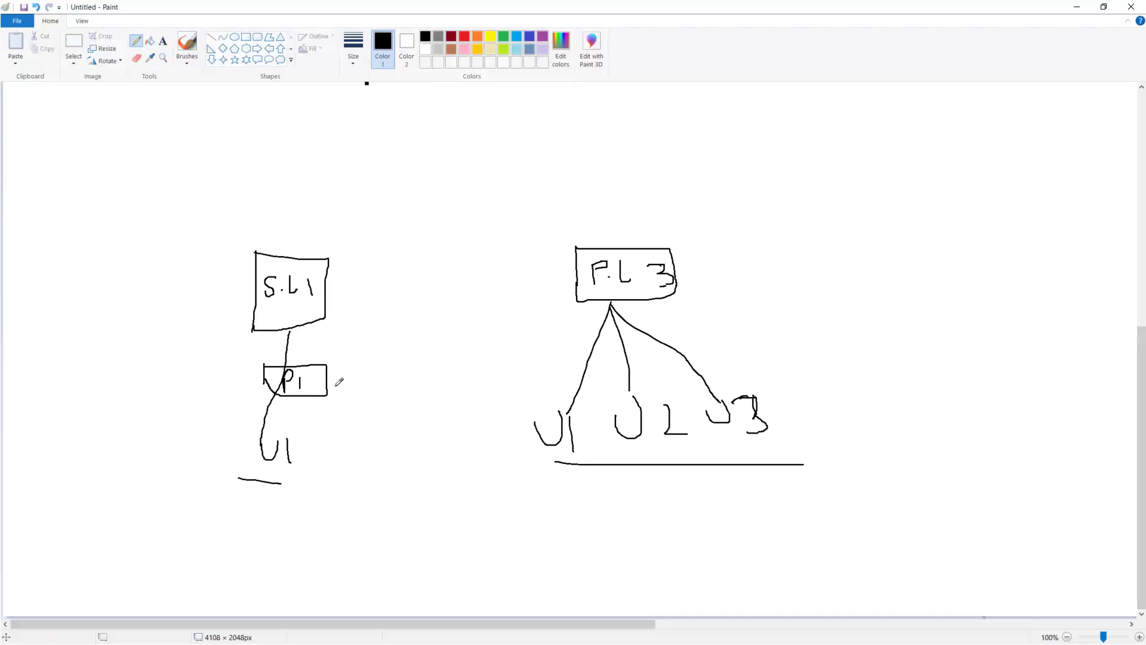
mouse_move(581, 355)
mouse_down()
mouse_move(710, 361)
mouse_move(586, 388)
mouse_move(580, 353)
mouse_move(629, 374)
mouse_move(633, 354)
mouse_move(626, 362)
mouse_move(671, 371)
mouse_up()
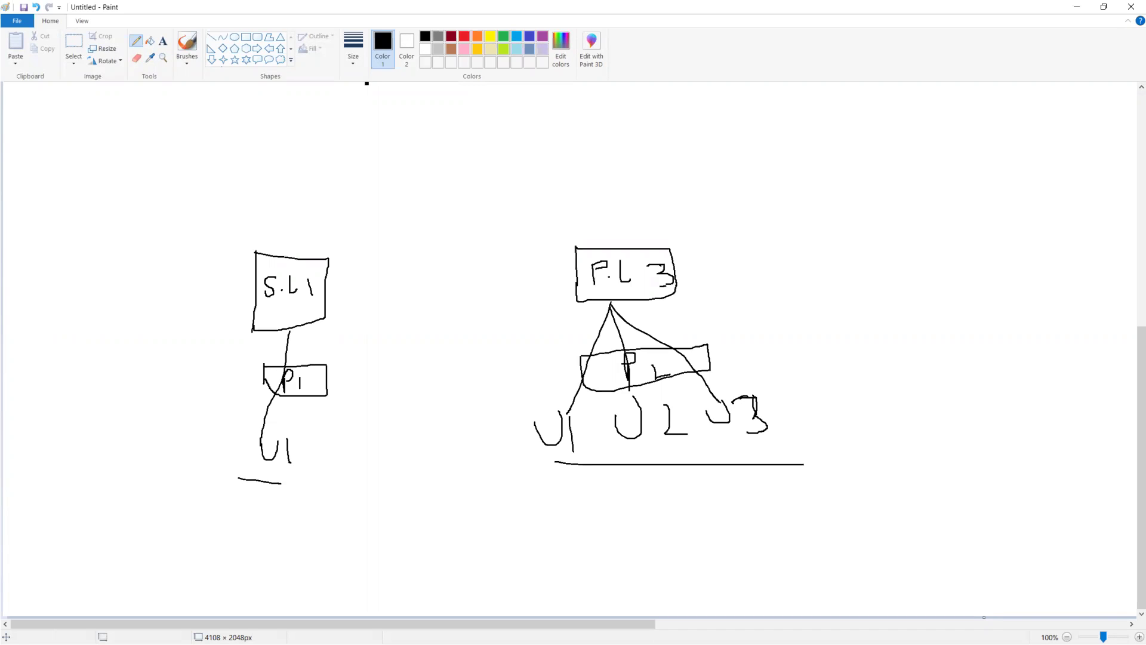
Start a Salesforce License section with the step 'click on "New Profile"'
click(1077, 7)
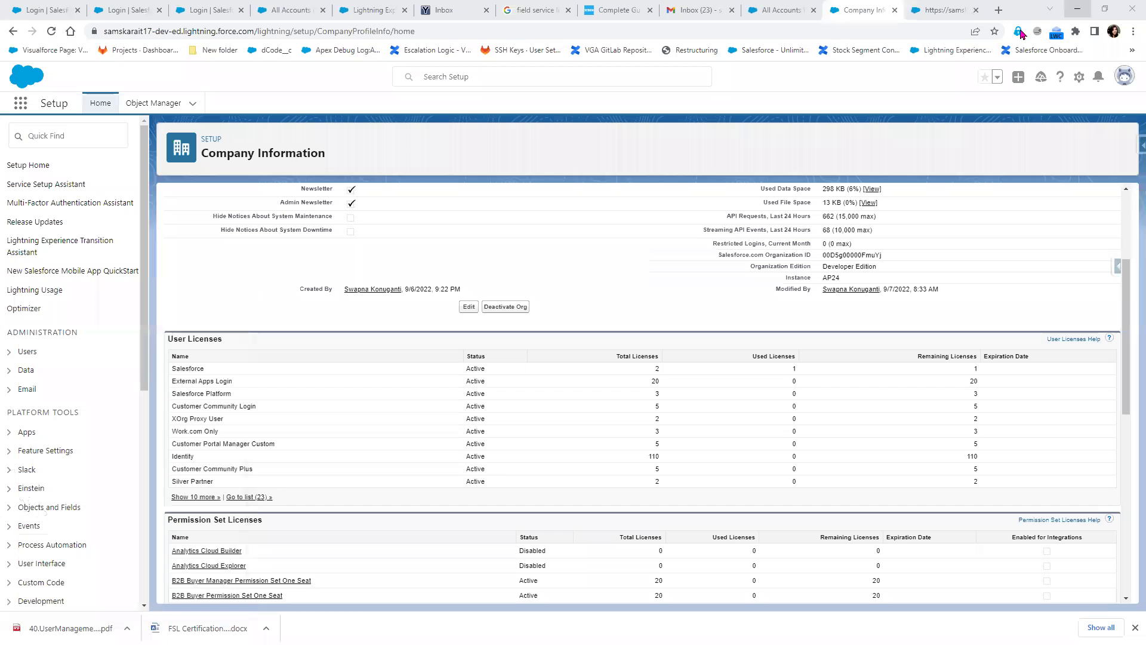
key(alt+Tab)
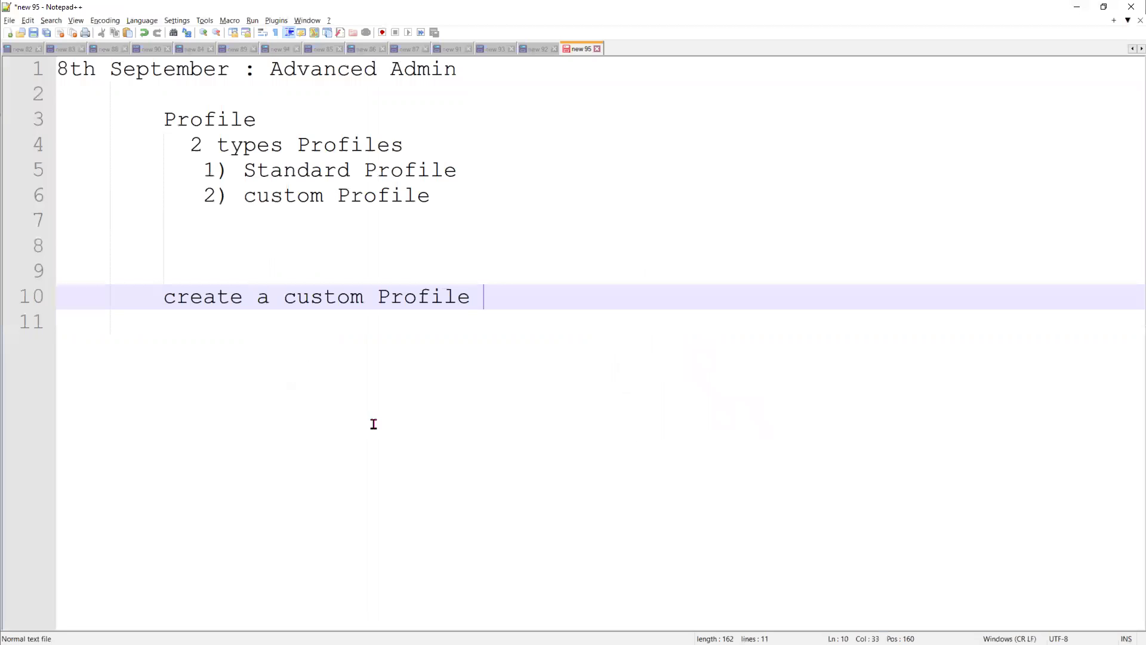
text(2)
key(Return)
key(Return)
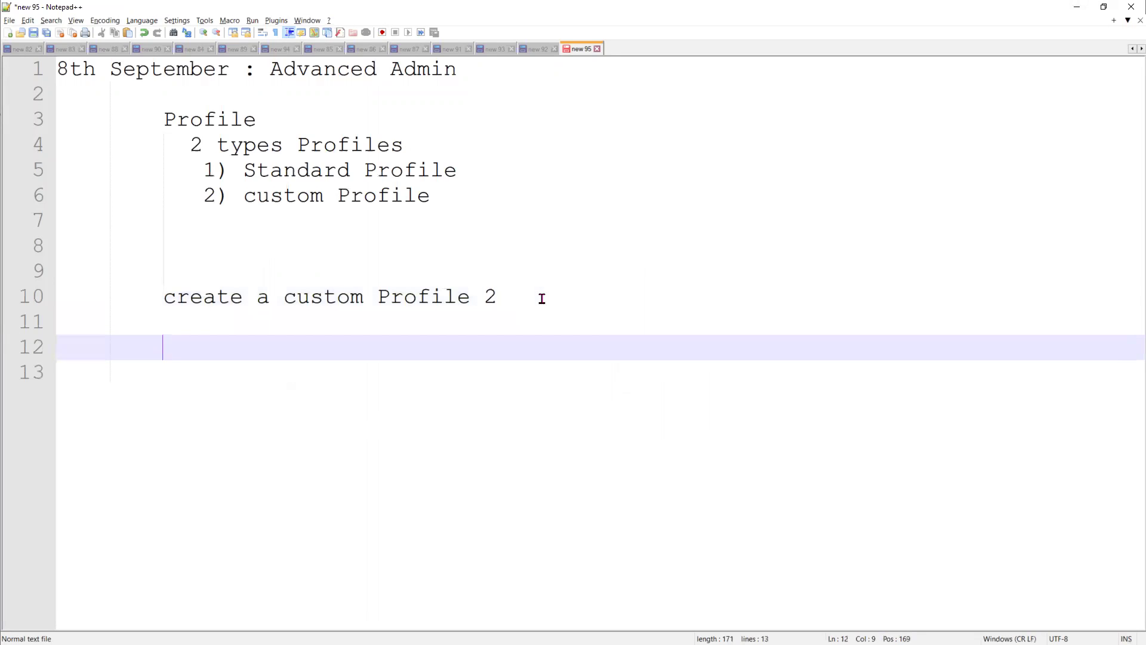
text(Salesfor)
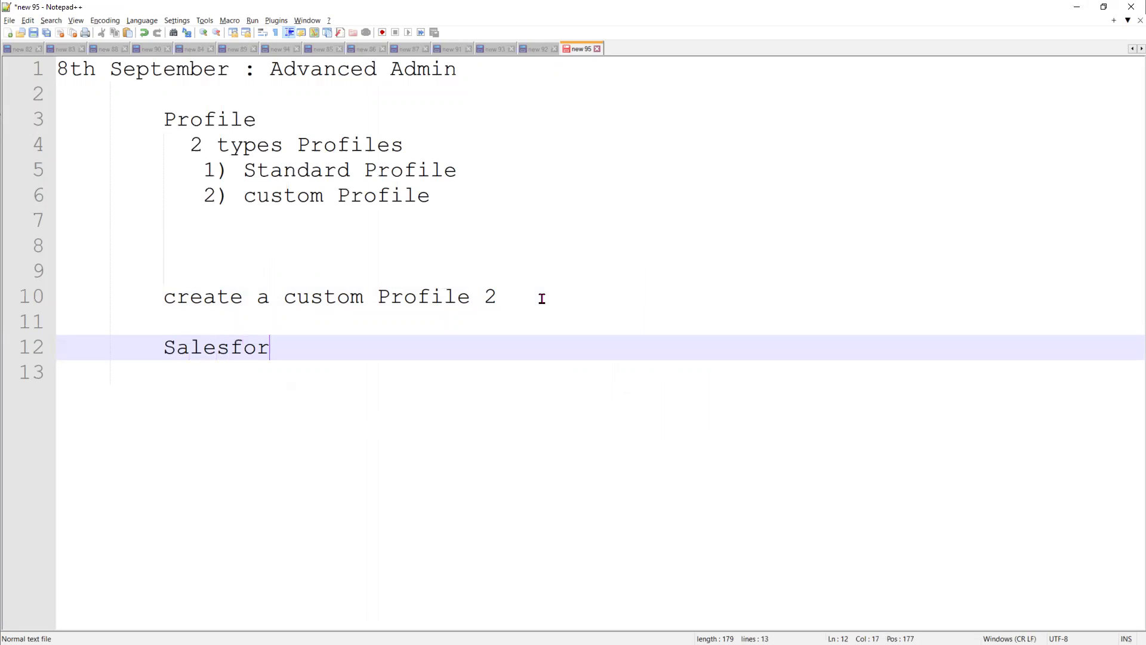
text(ce License)
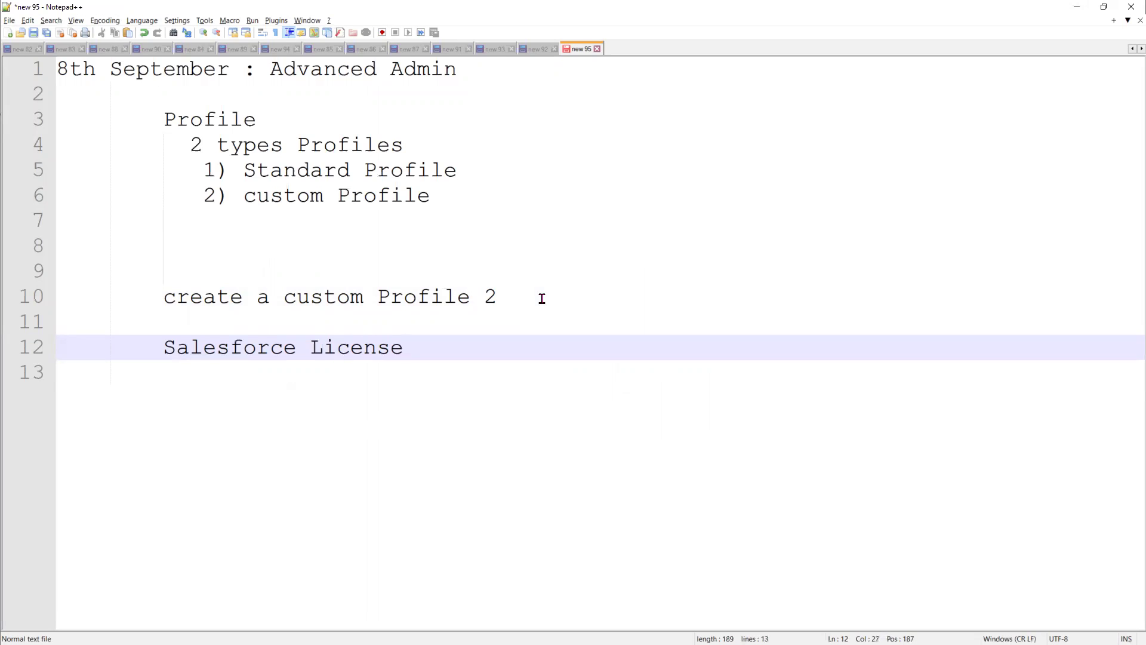
key(Return)
text(cl)
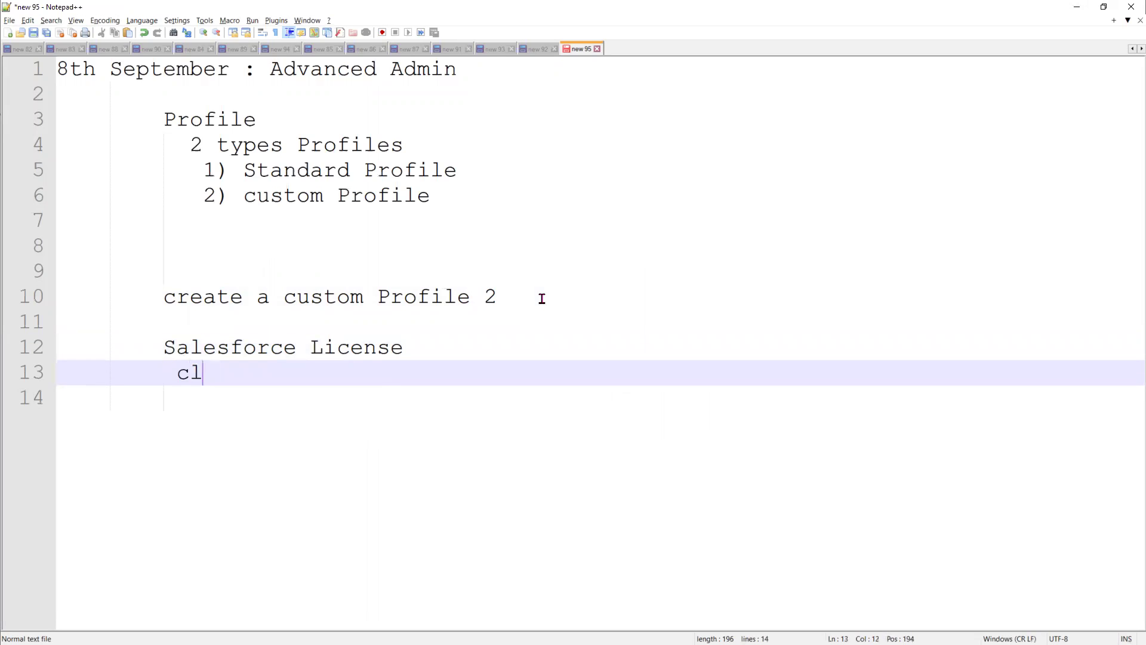
text(ick on "New Profile)
key(End)
key(Return)
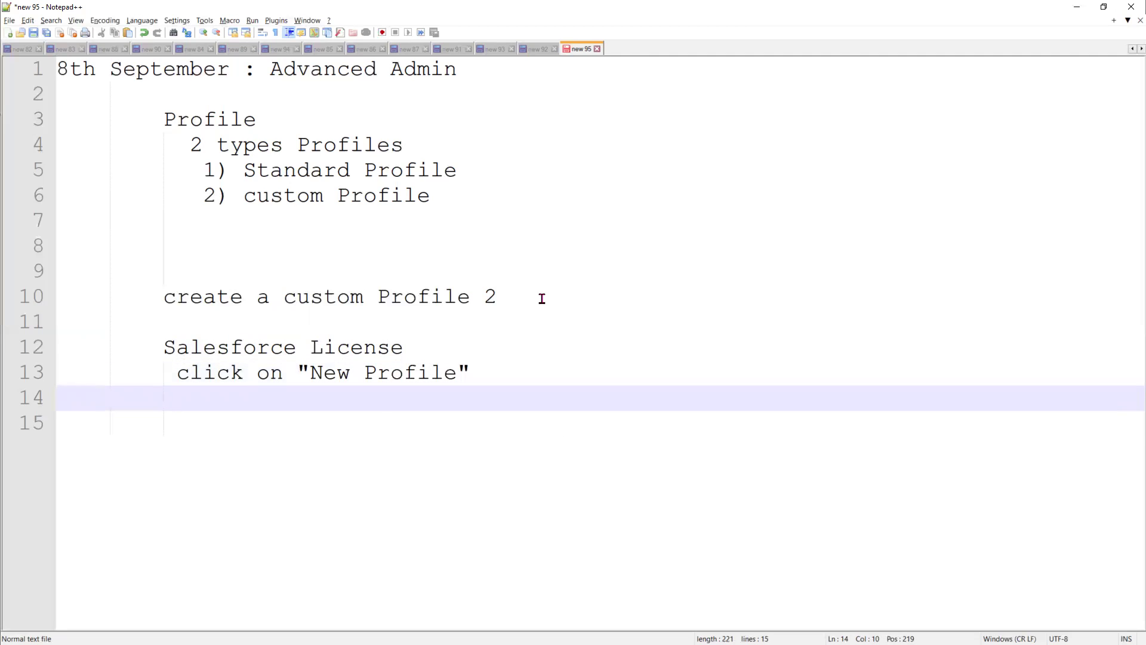
Add 'choose the existing profile, license' and 'new Custom profile Name : SIT Salesforce Profile'
text(choose the existing)
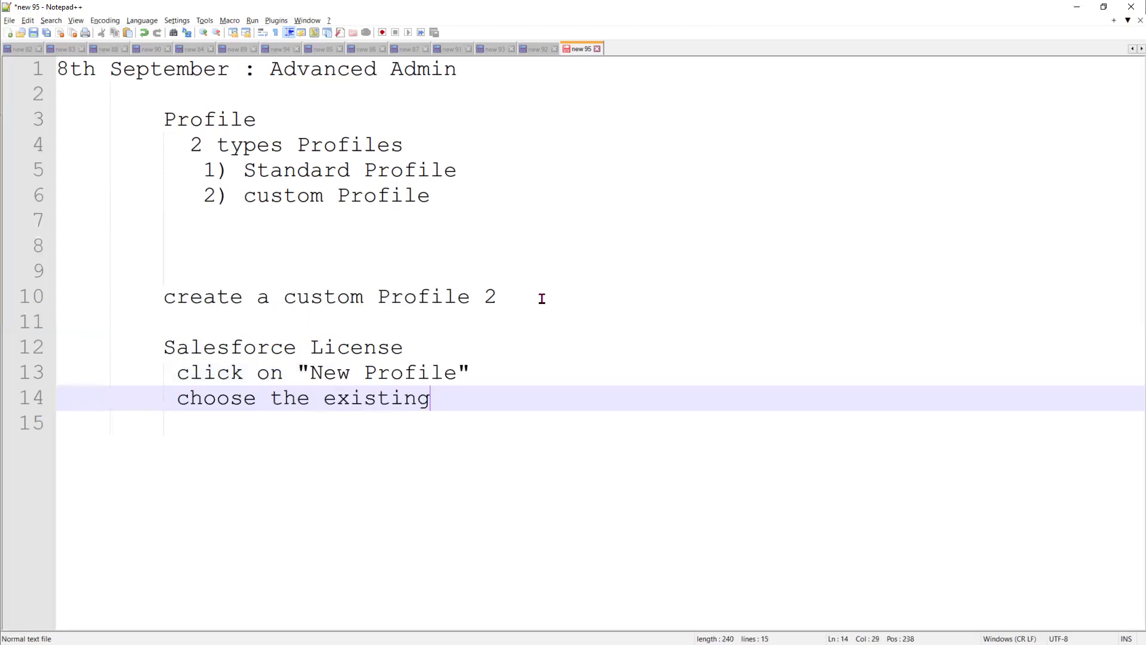
text( profile, license)
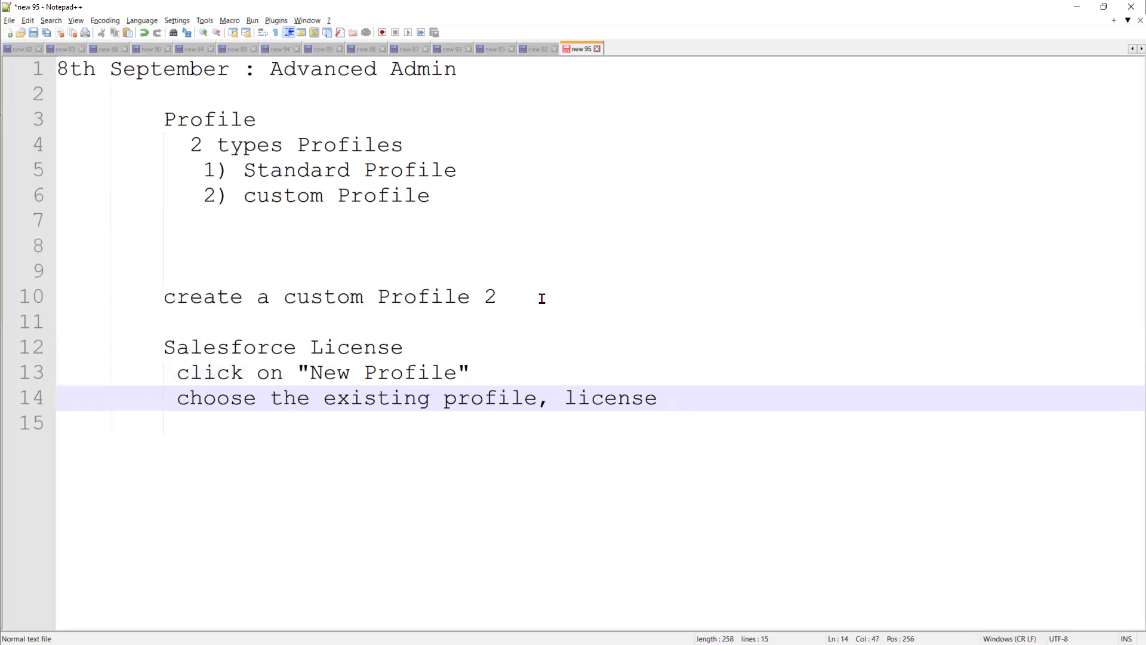
key(Return)
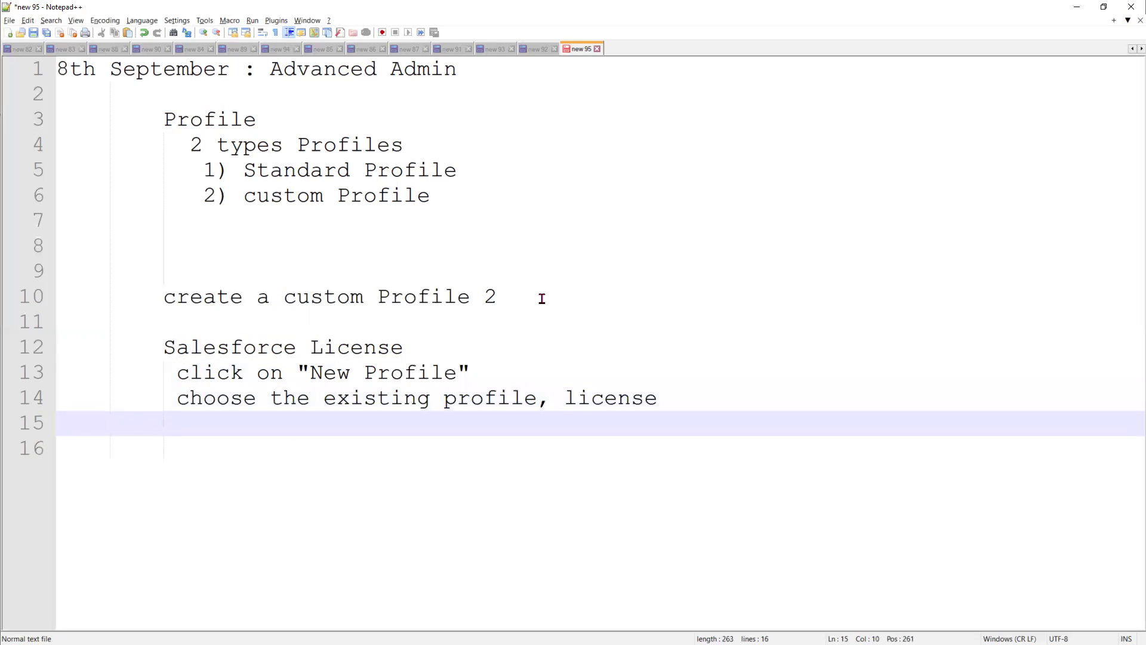
text(g)
key(BackSpace)
text(new Custom profile Nam)
key(BackSpace)
text(e : SI)
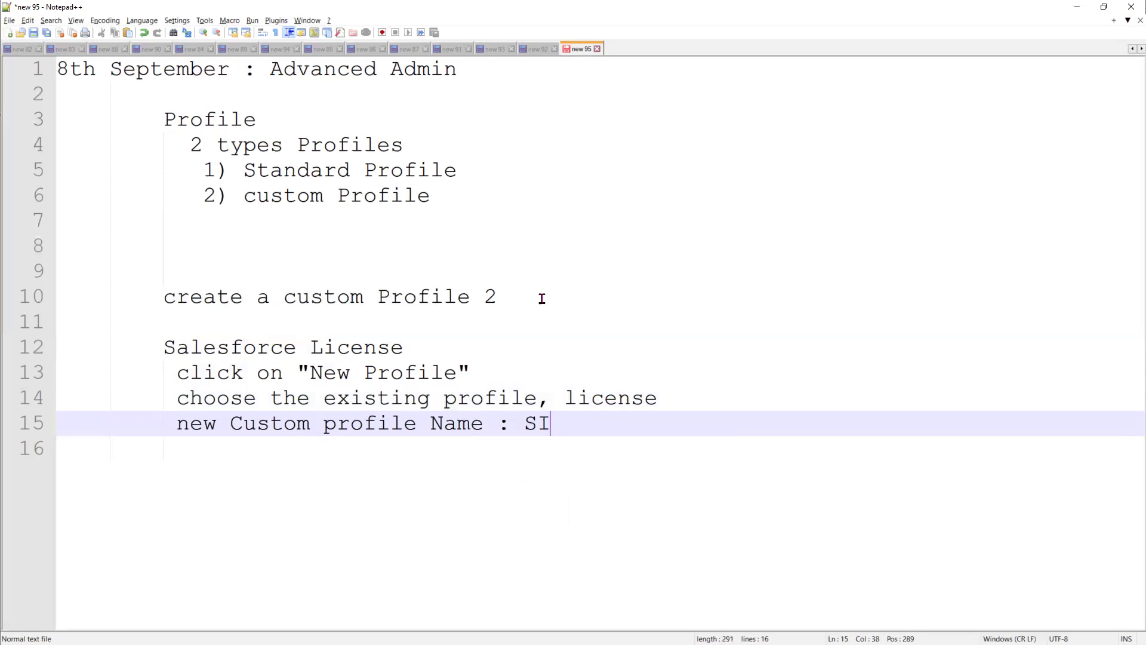
text(T Sa)
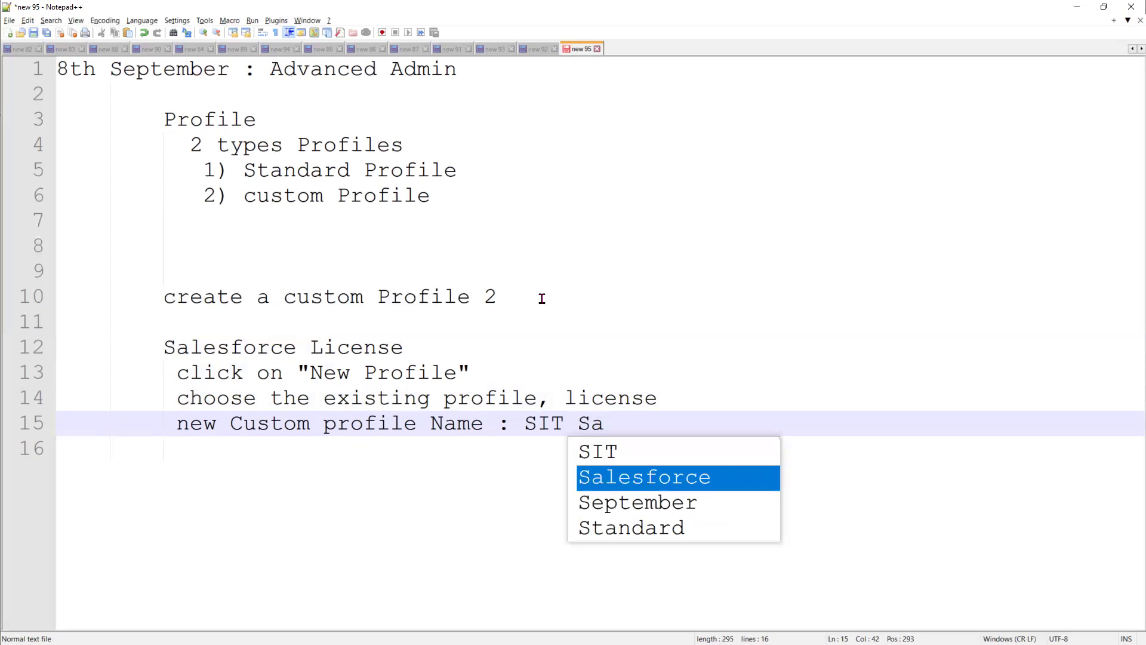
text(lesforce)
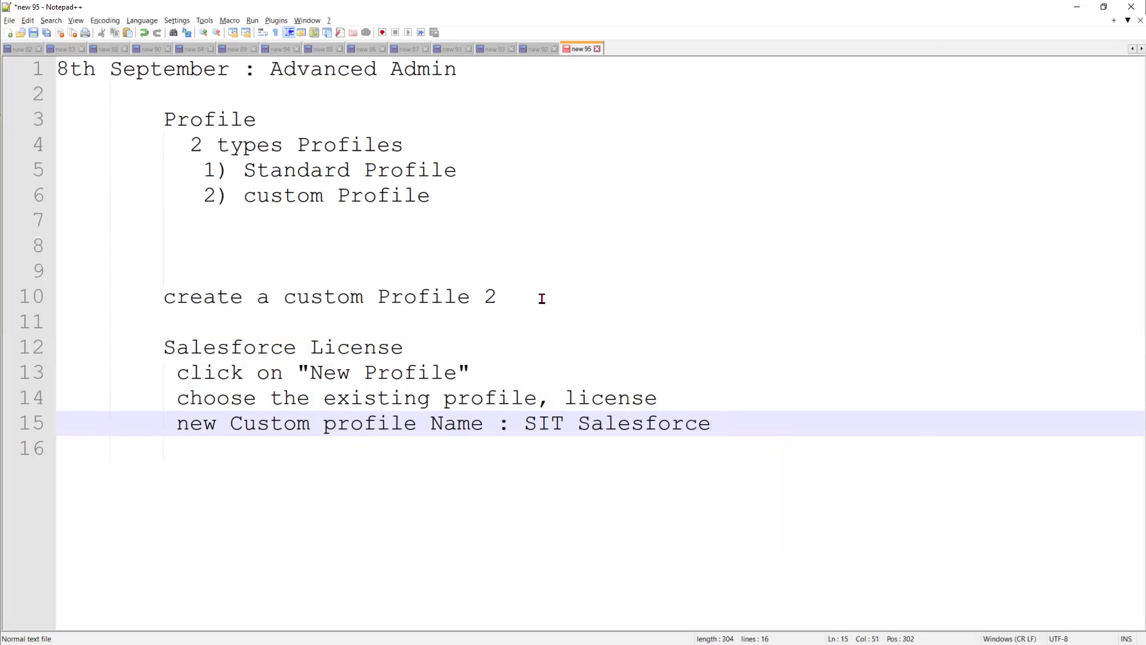
text( Profile)
key(Return)
key(Return)
key(Return)
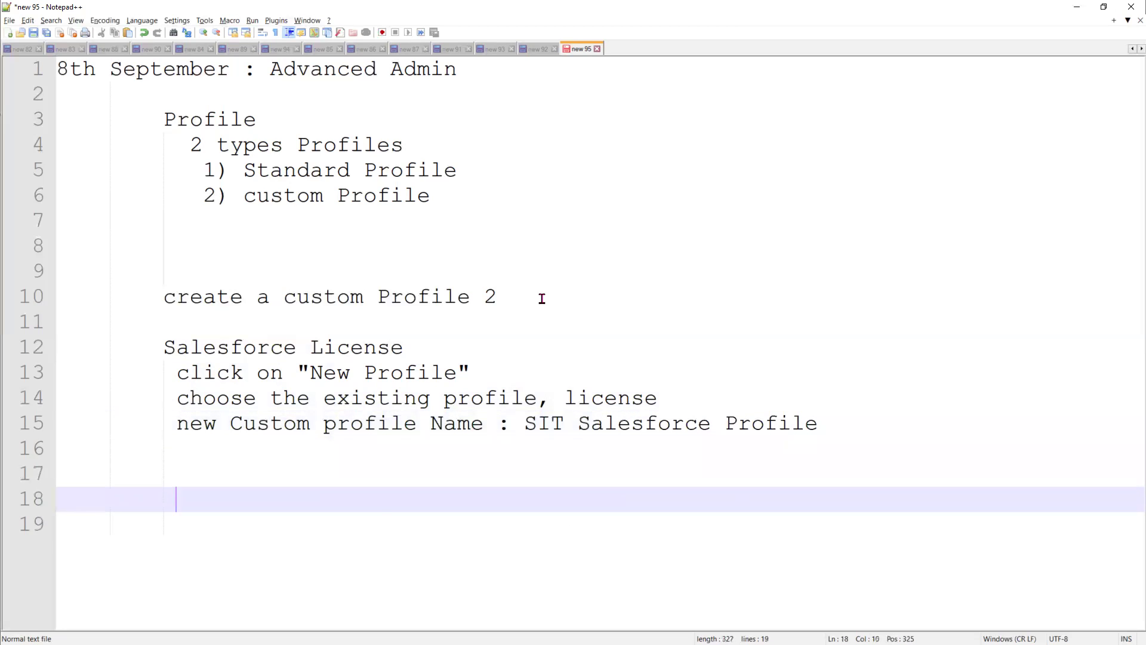
Add a Platform License section with 'New Custom Profile Name : SIT Platform Profile'
text(Sale)
key(BackSpace)
key(BackSpace)
key(BackSpace)
key(BackSpace)
text(Platfor)
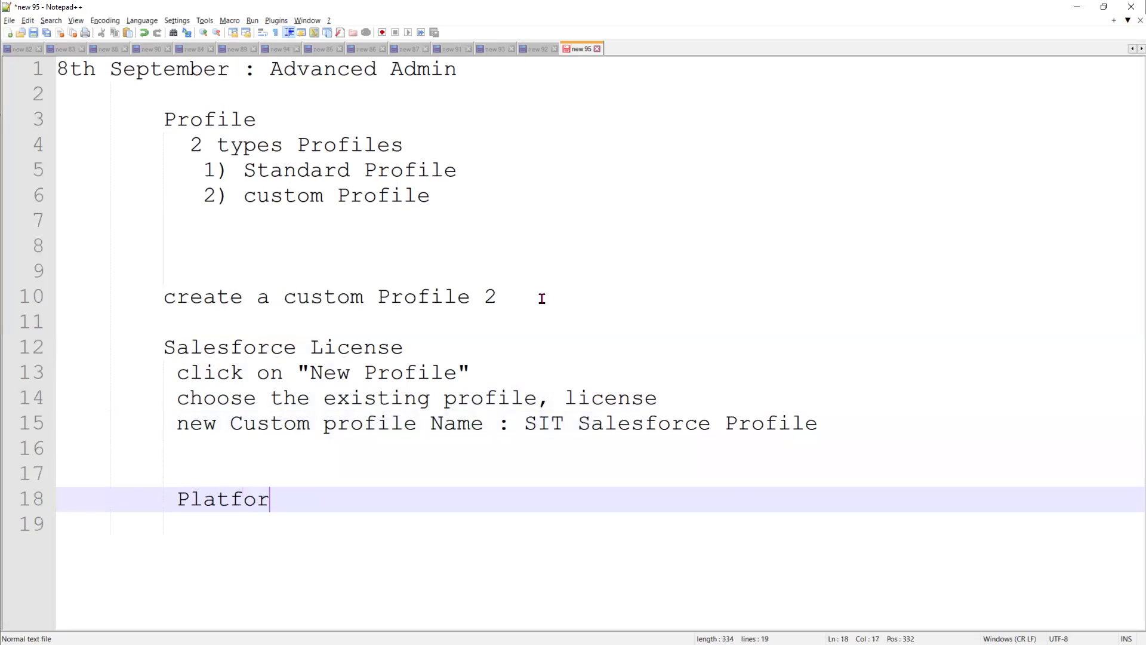
text(m License)
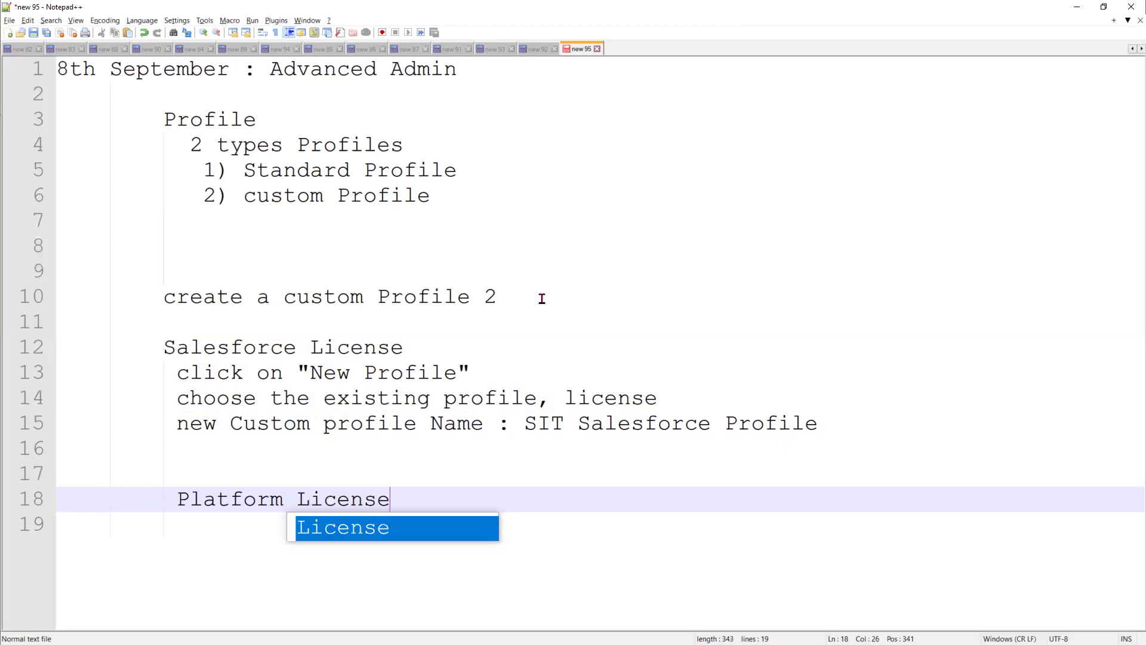
key(Return)
key(Return)
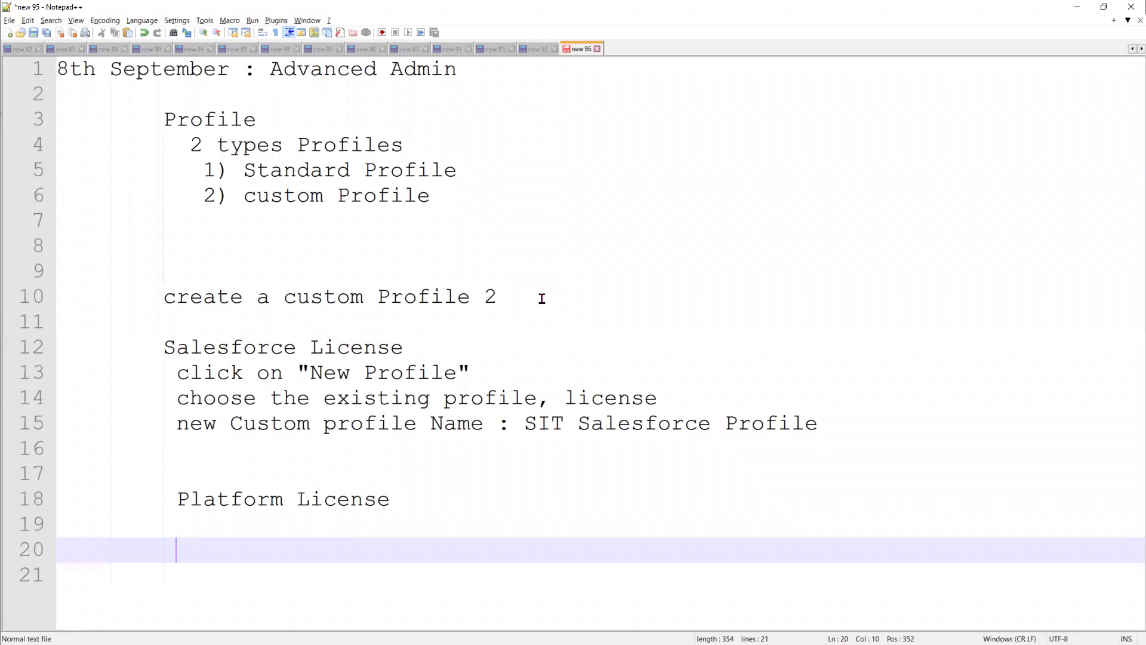
text(New Custom )
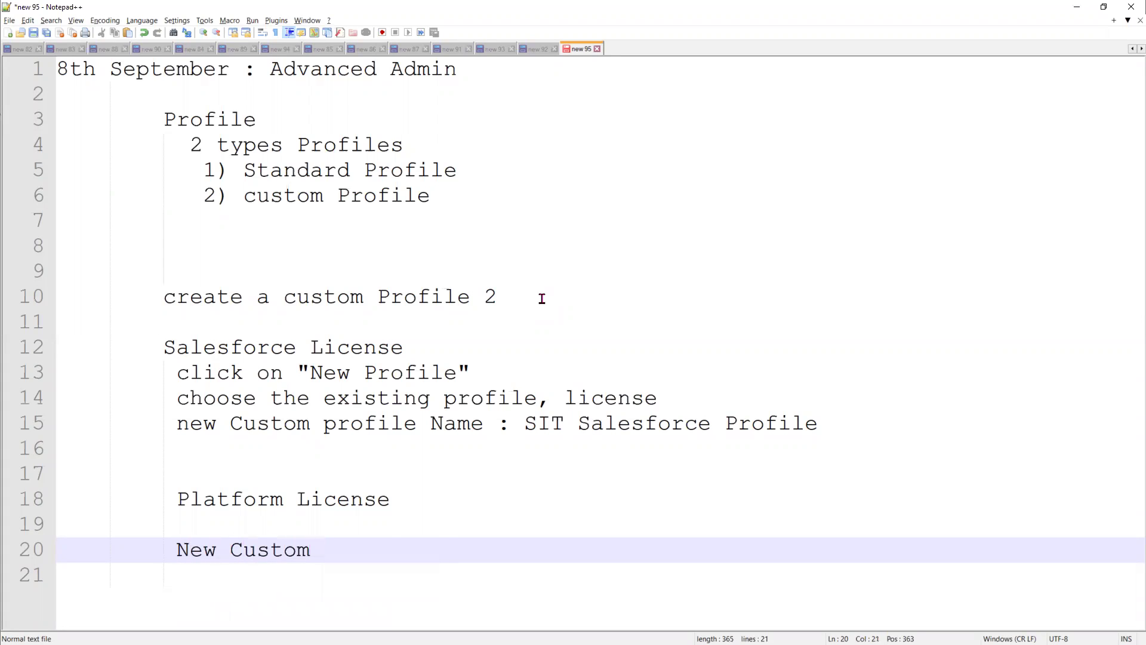
text(Profile Name : )
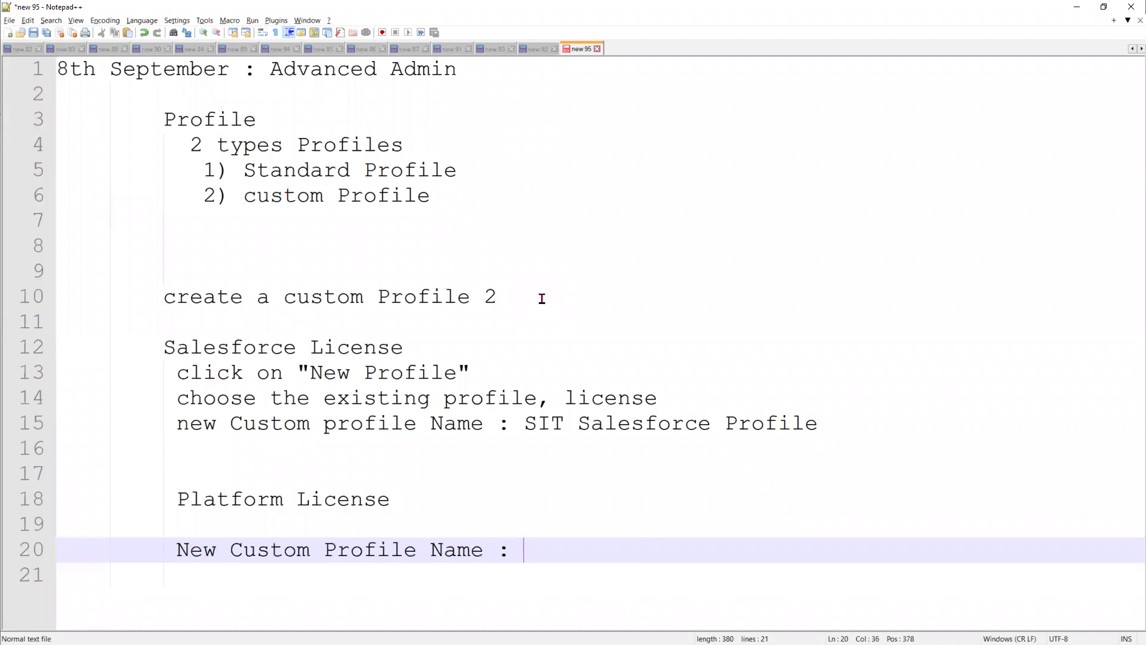
text(SIT Pl)
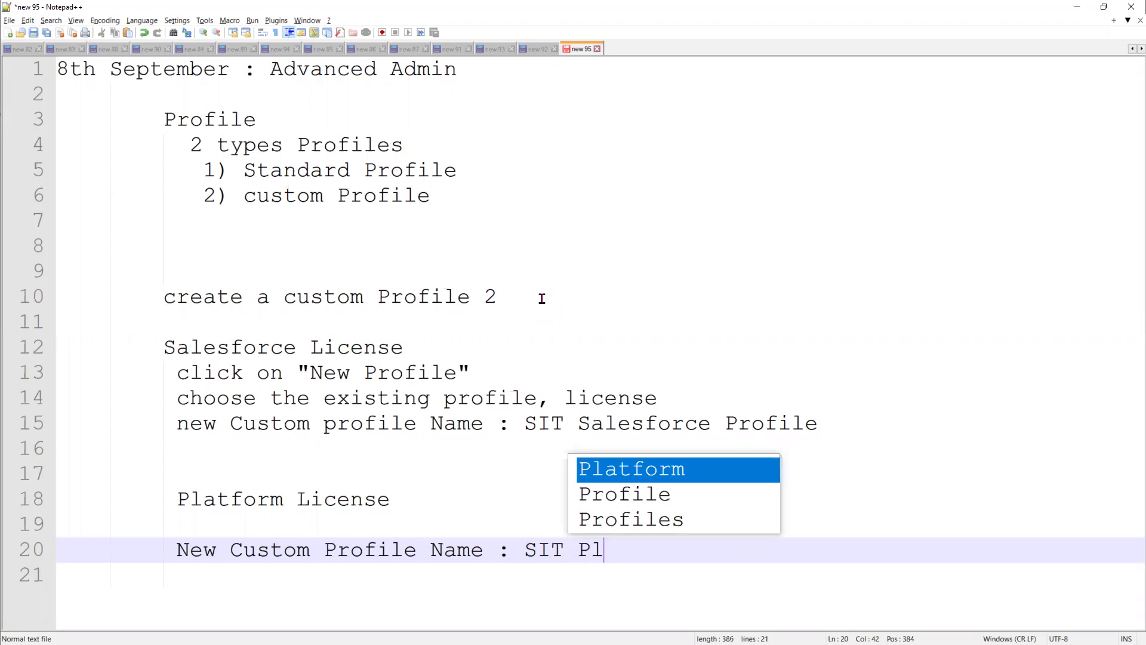
text(atform Profile)
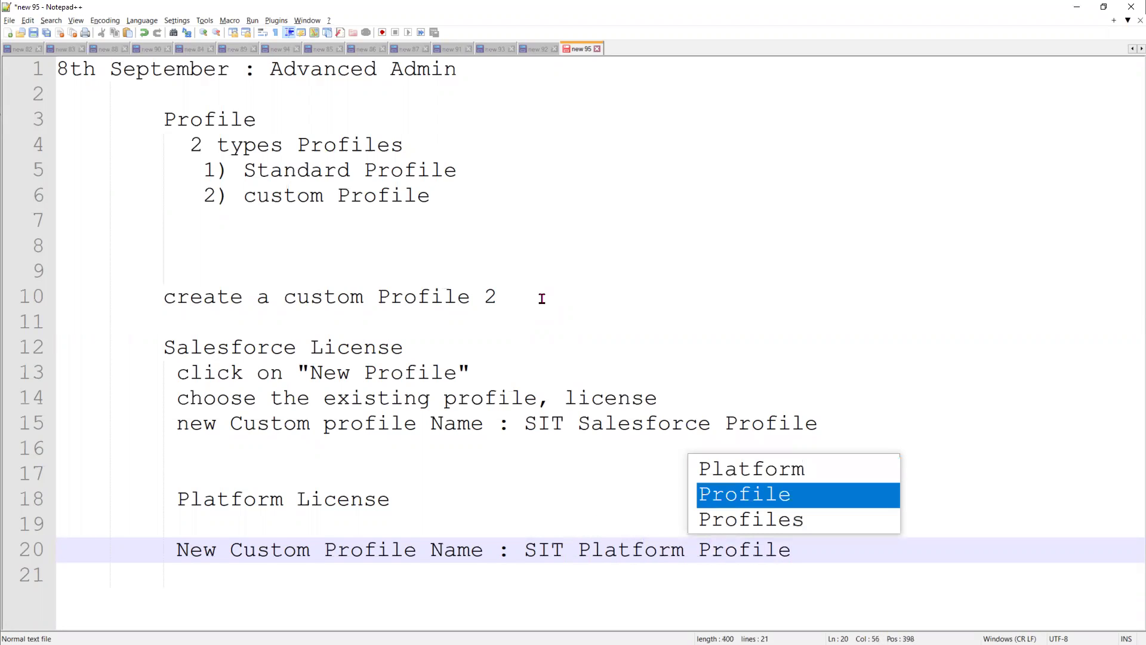
key(Escape)
Search Setup for 'profile', open Profiles, start a New Profile and browse the existing-profile list
key(alt+Tab)
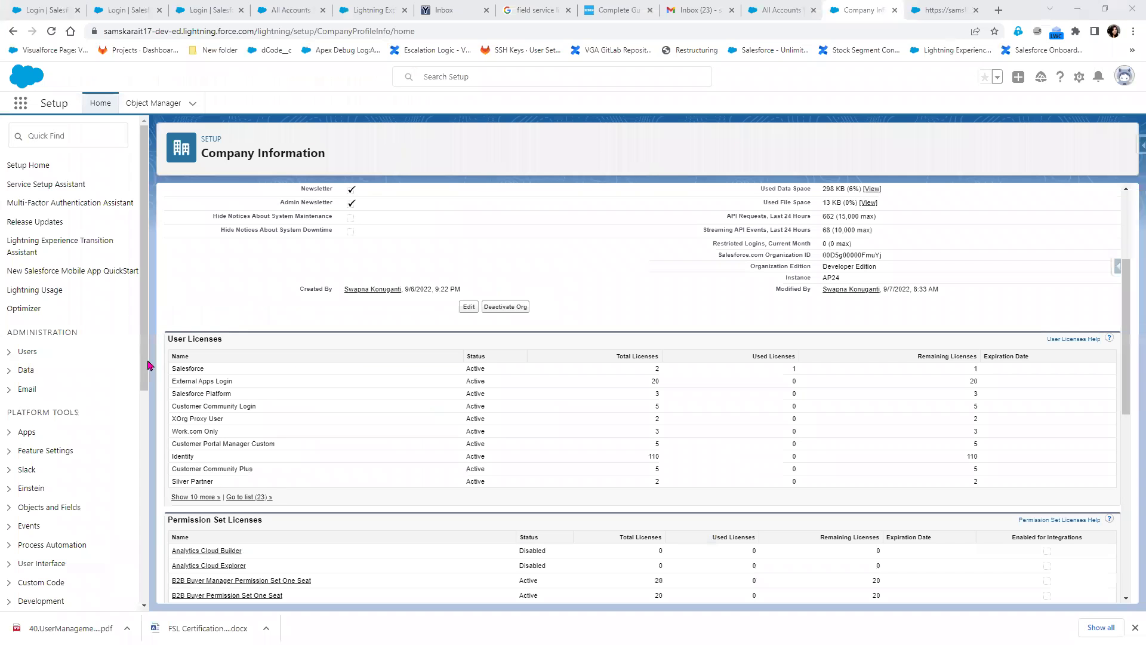
click(63, 126)
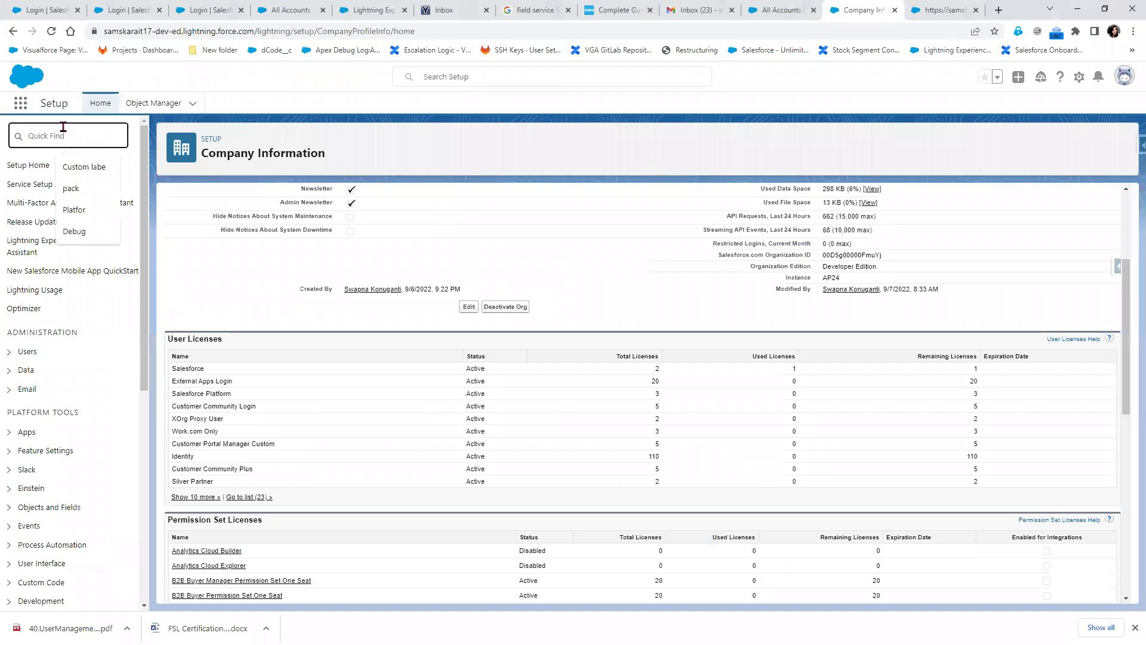
text(profile)
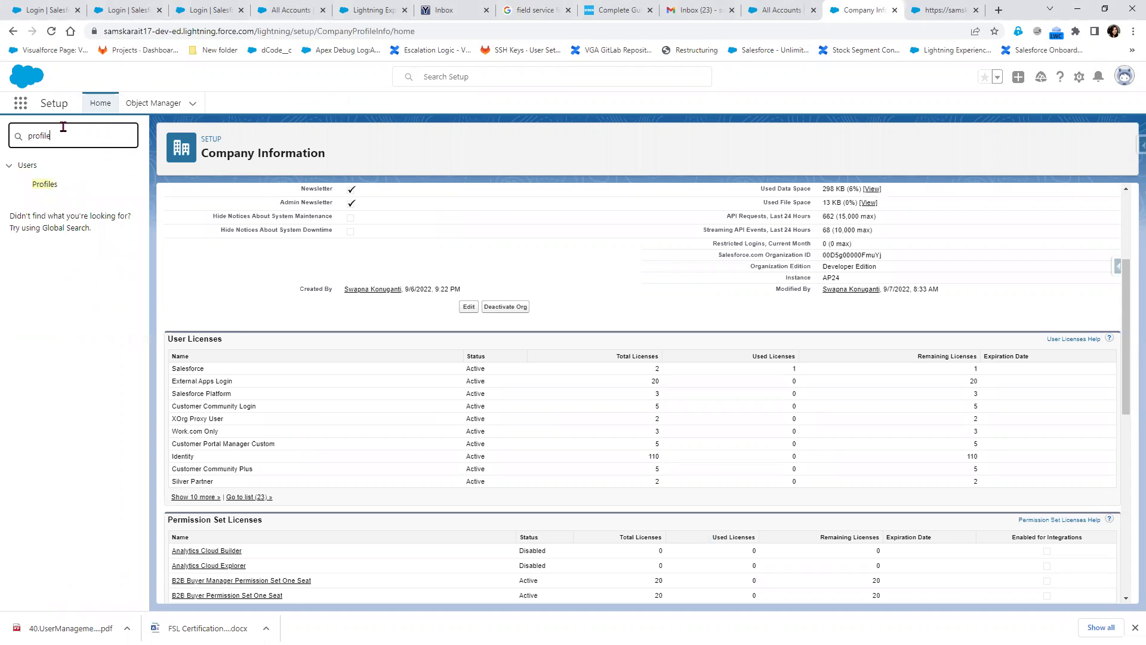
click(45, 186)
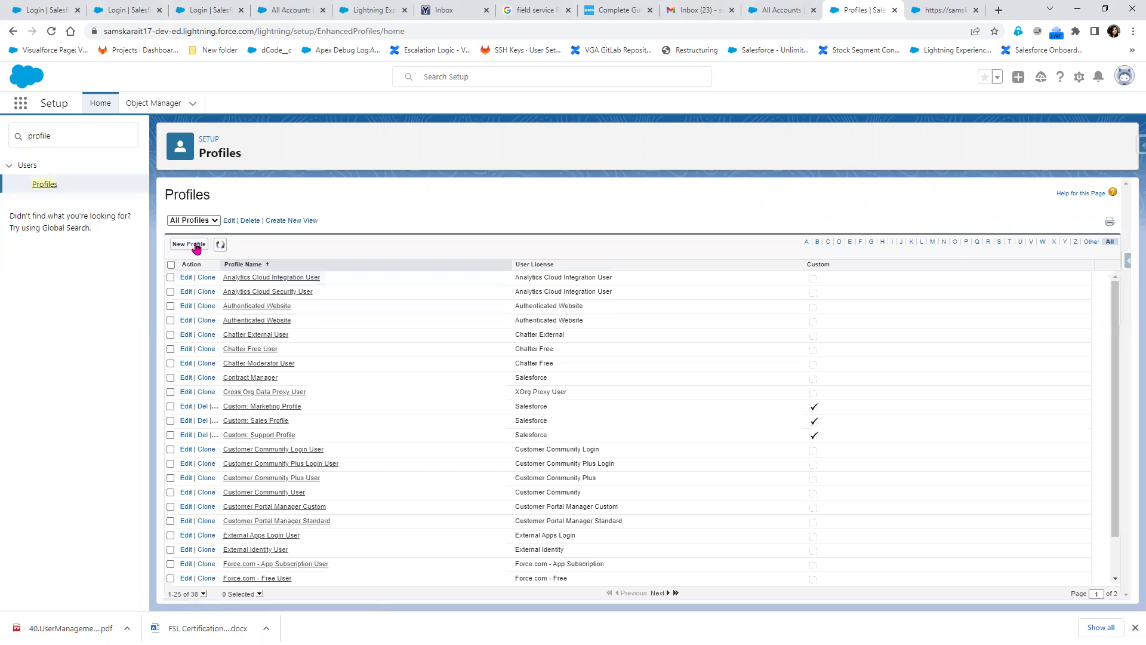
click(196, 246)
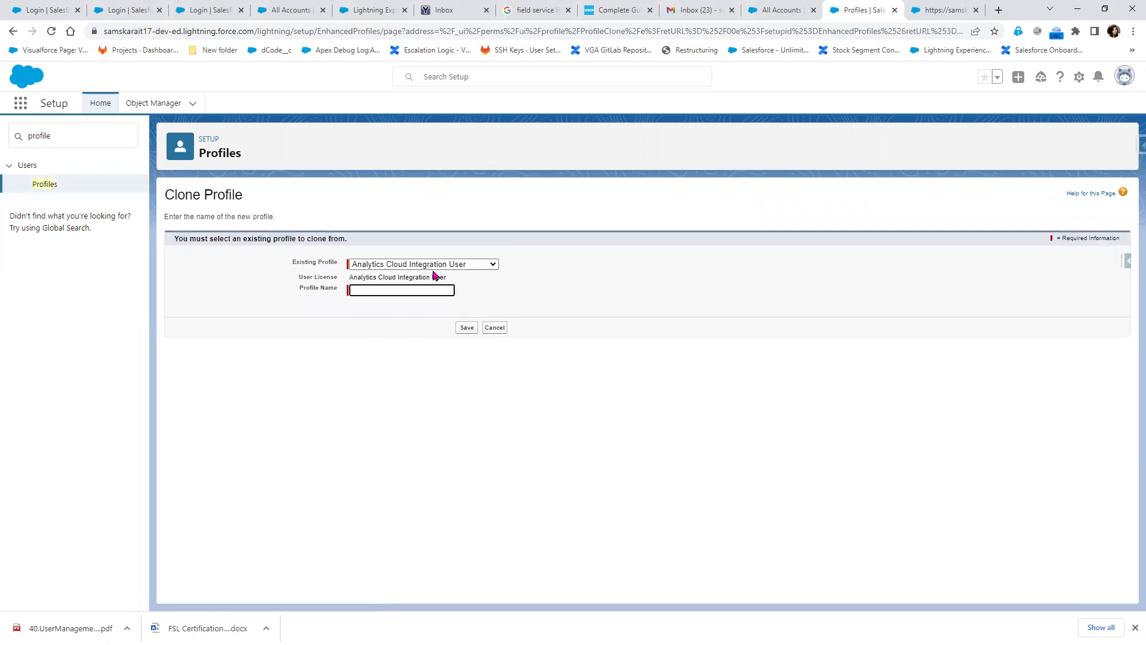
click(434, 265)
scroll(448, 425, down, 5)
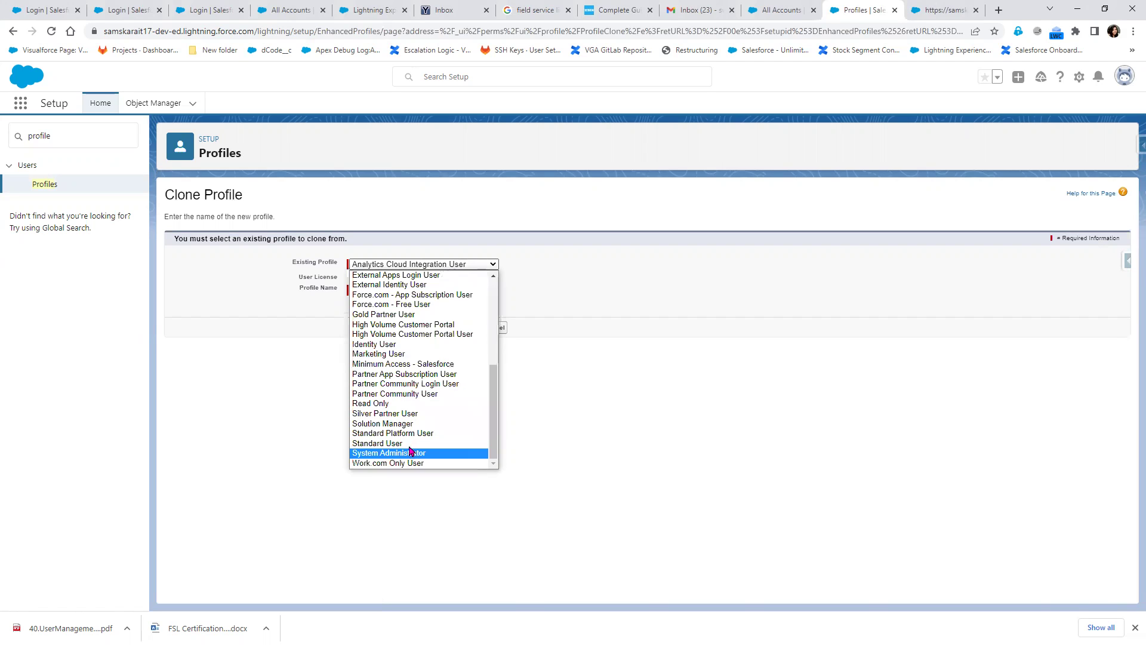
click(602, 427)
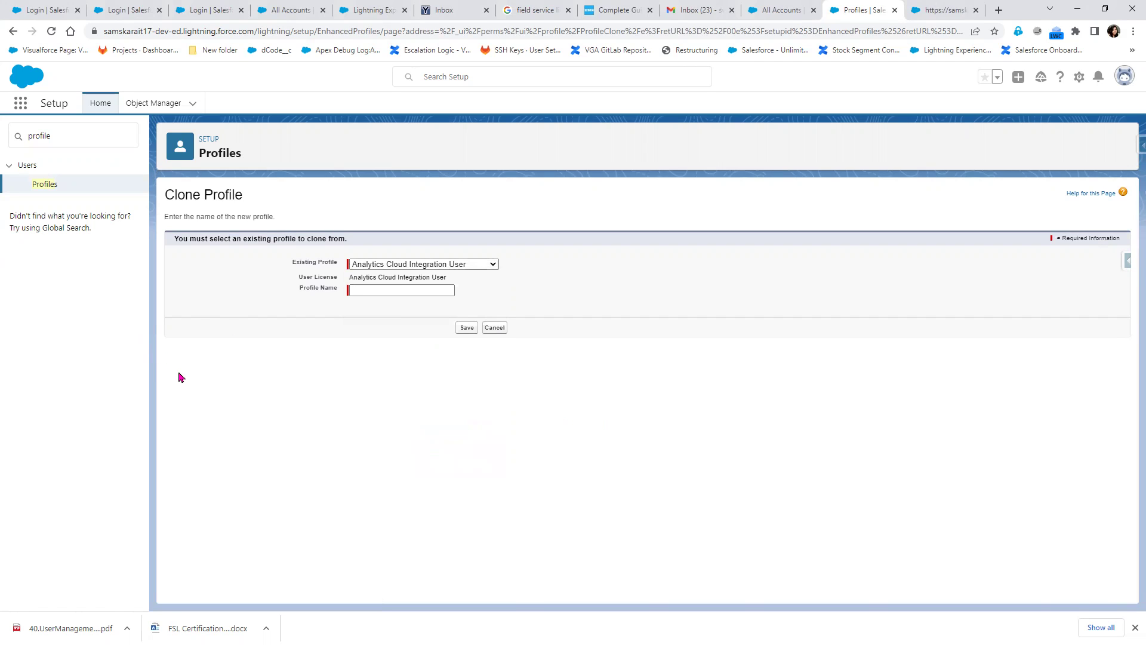
Return to the Profiles list and sort its 38 profiles by the User License column
click(36, 187)
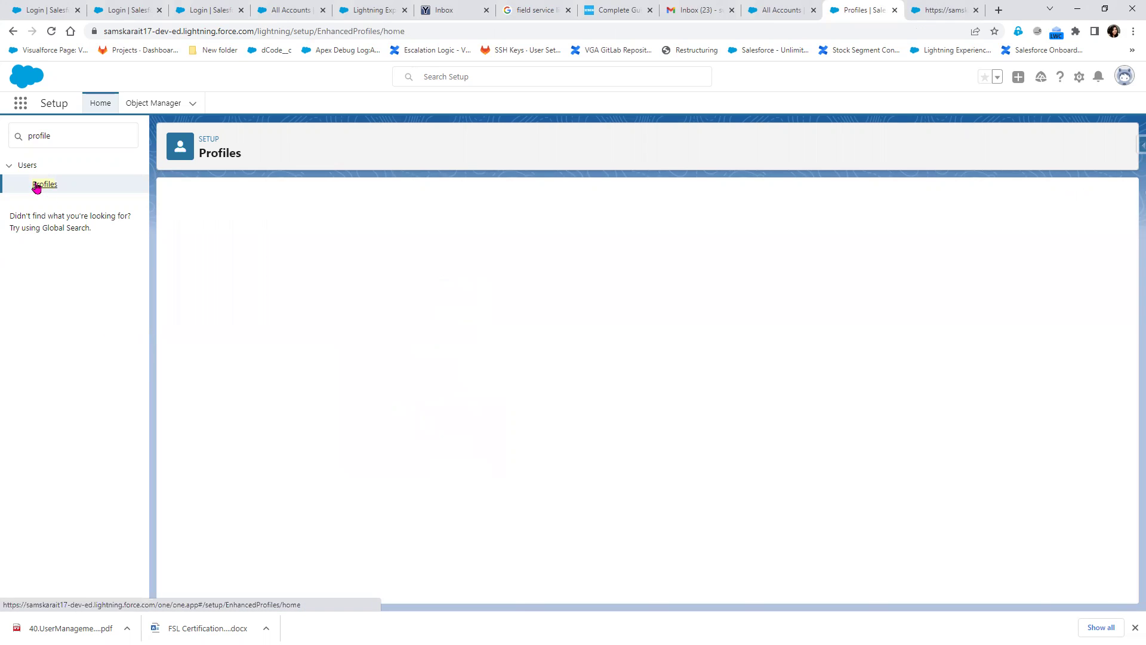
scroll(532, 378, down, 1)
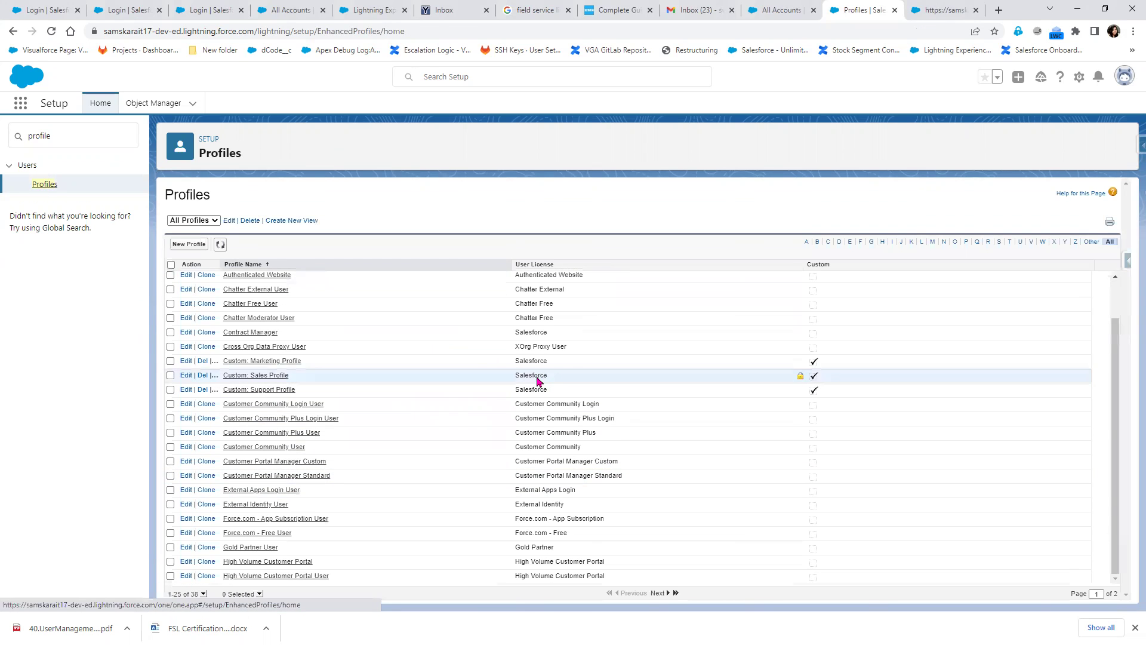
click(530, 265)
scroll(578, 525, down, 1)
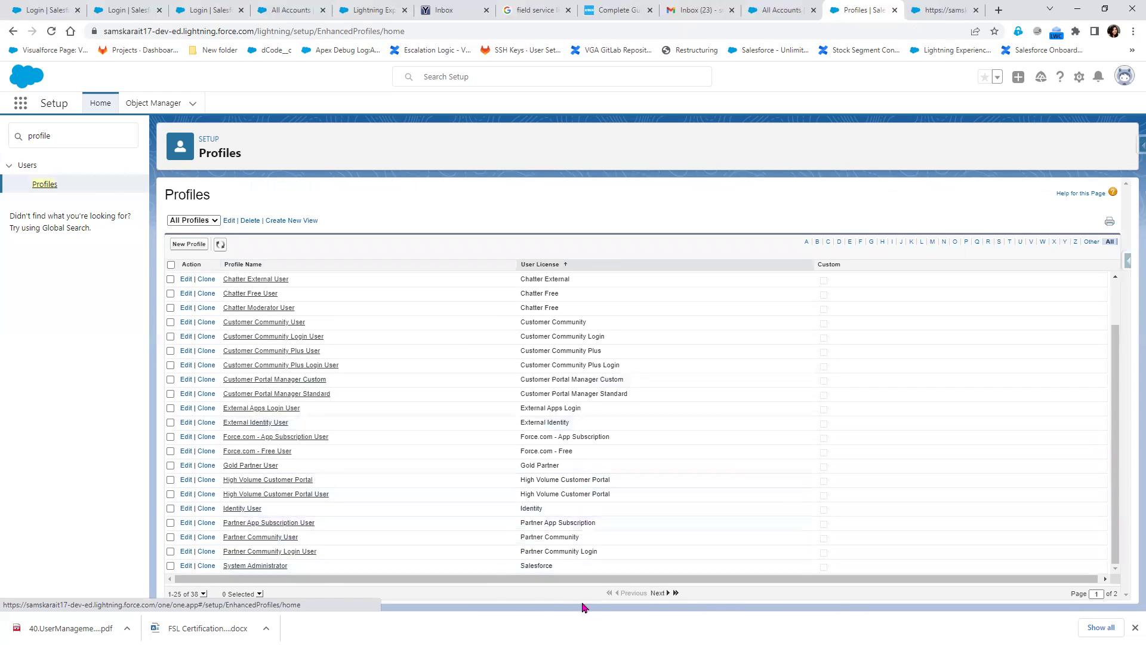
scroll(525, 564, up, 1)
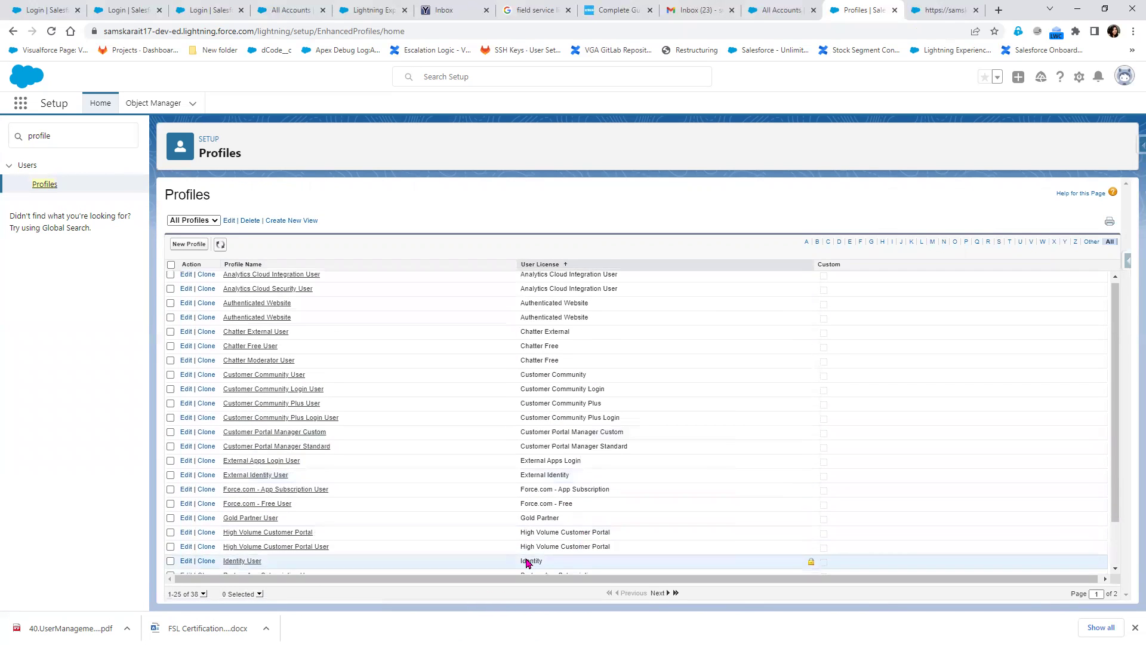
scroll(537, 570, down, 1)
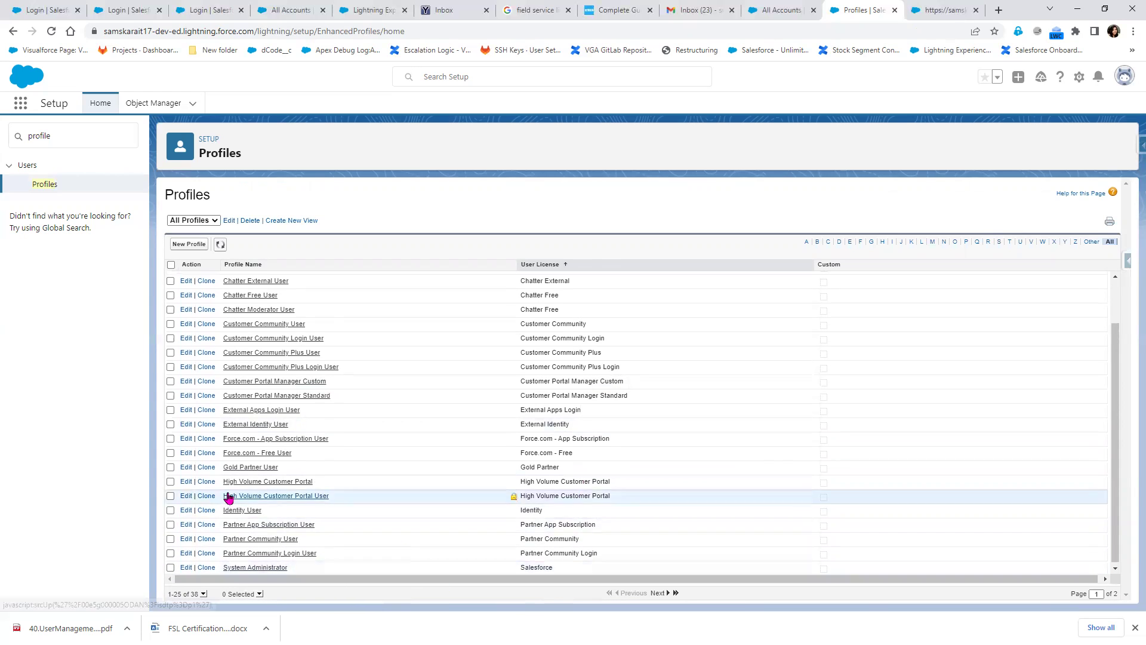
scroll(197, 525, up, 2)
Clone System Administrator into a new profile named 'SIT Salesforce Profile' and save it
click(187, 246)
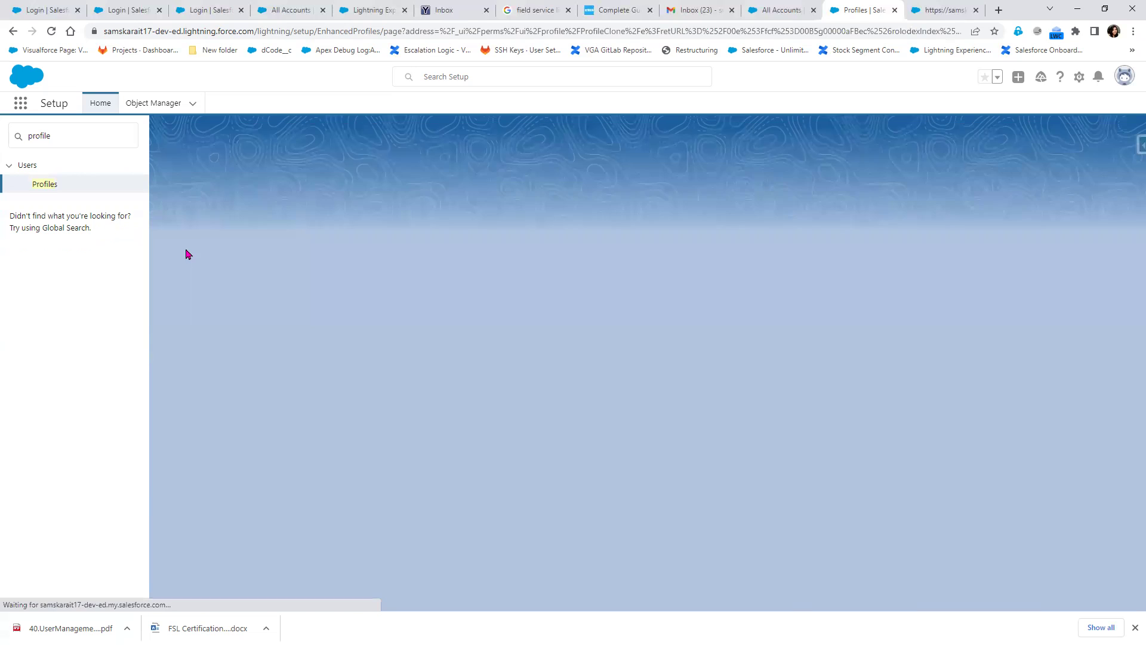
click(404, 264)
scroll(448, 450, down, 3)
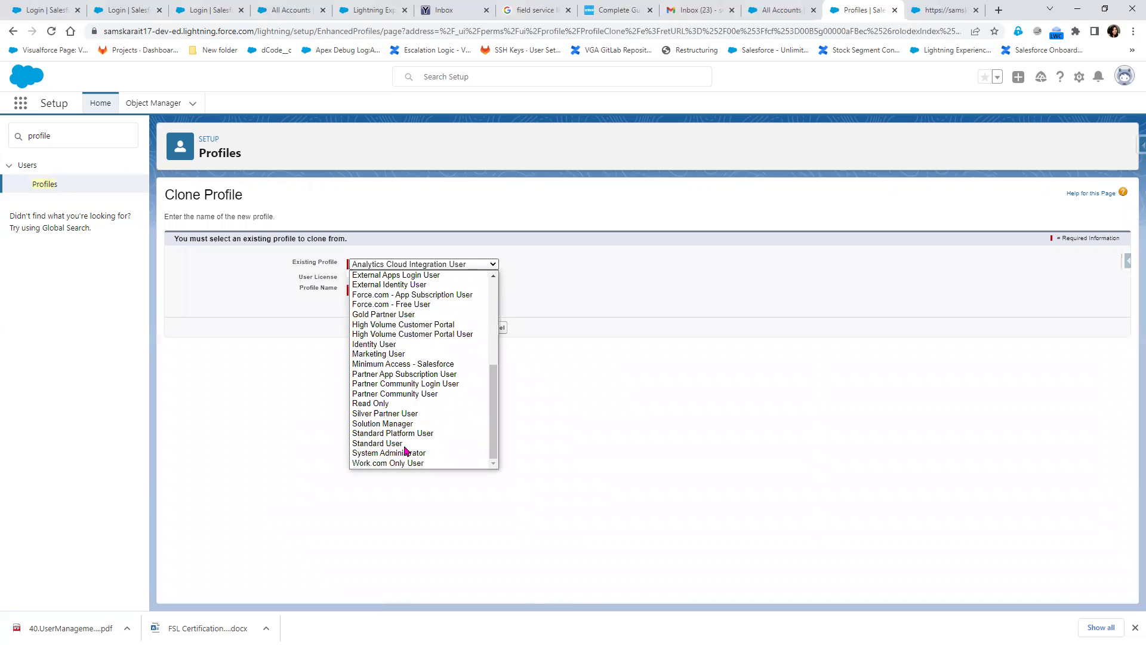
click(401, 457)
click(398, 290)
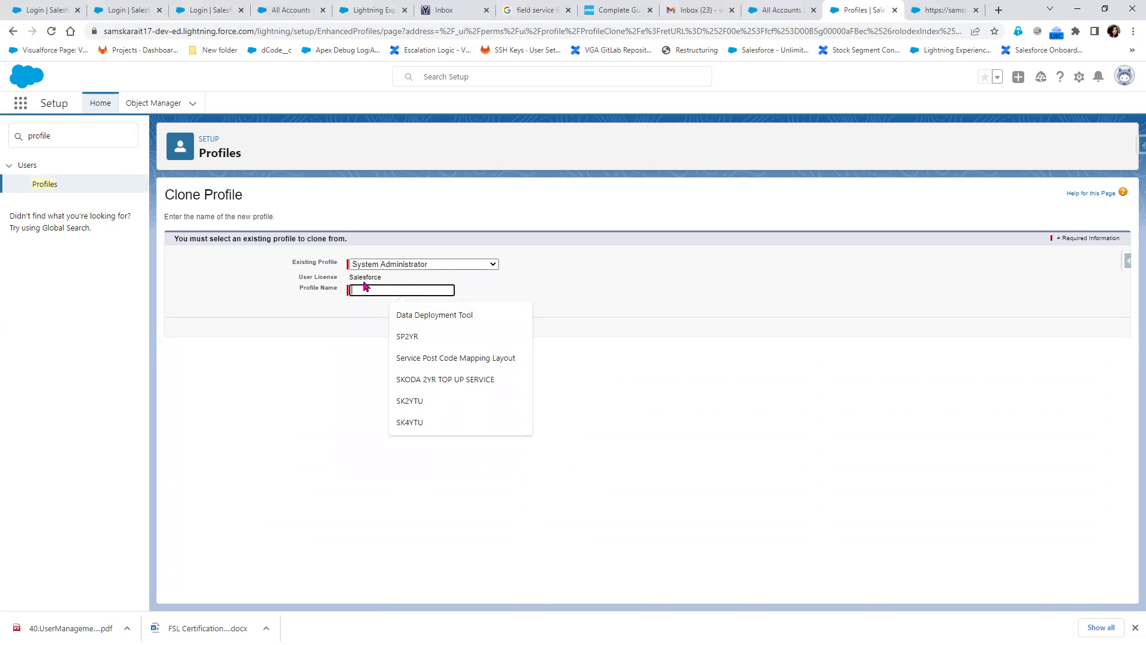
text(SIT)
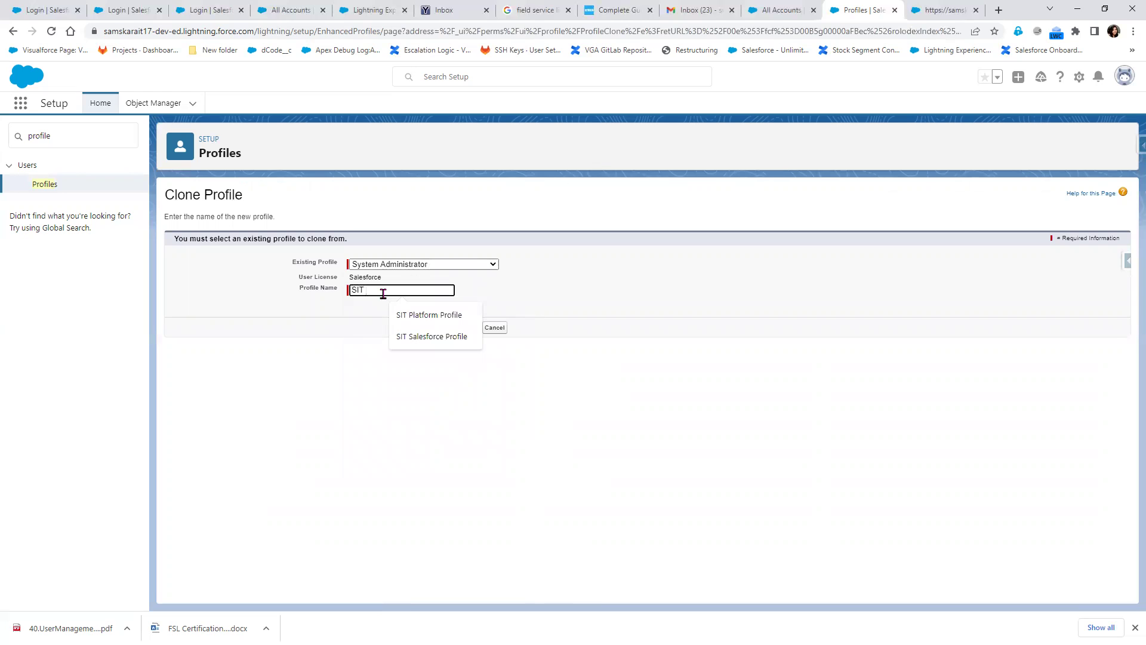
key(Down)
key(Down)
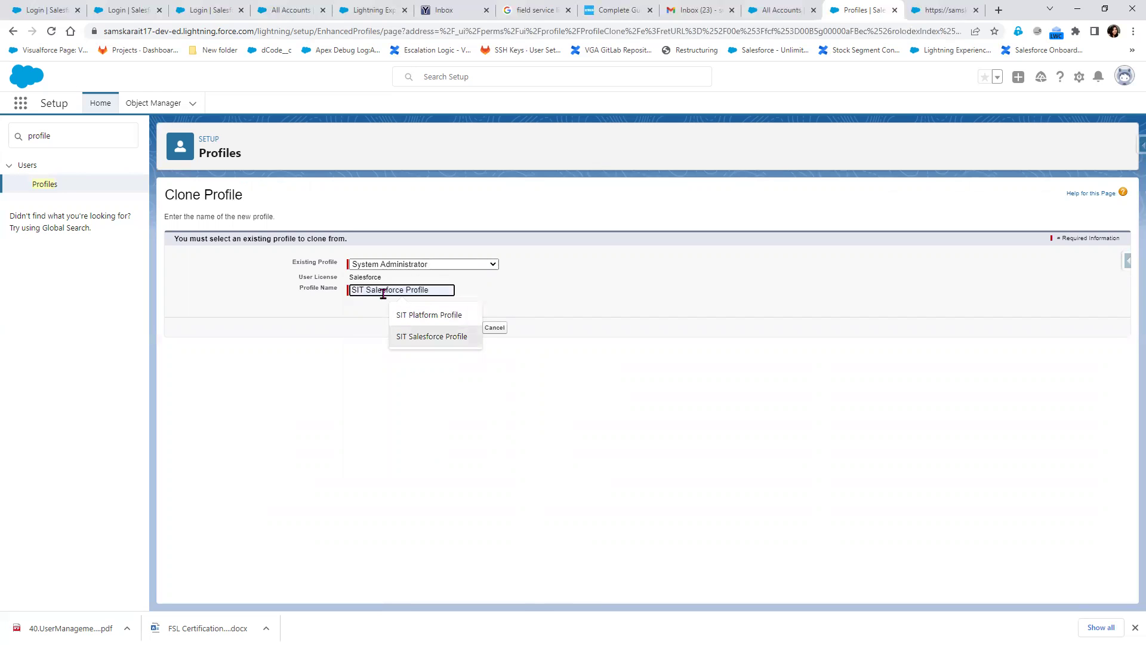
key(Return)
click(466, 327)
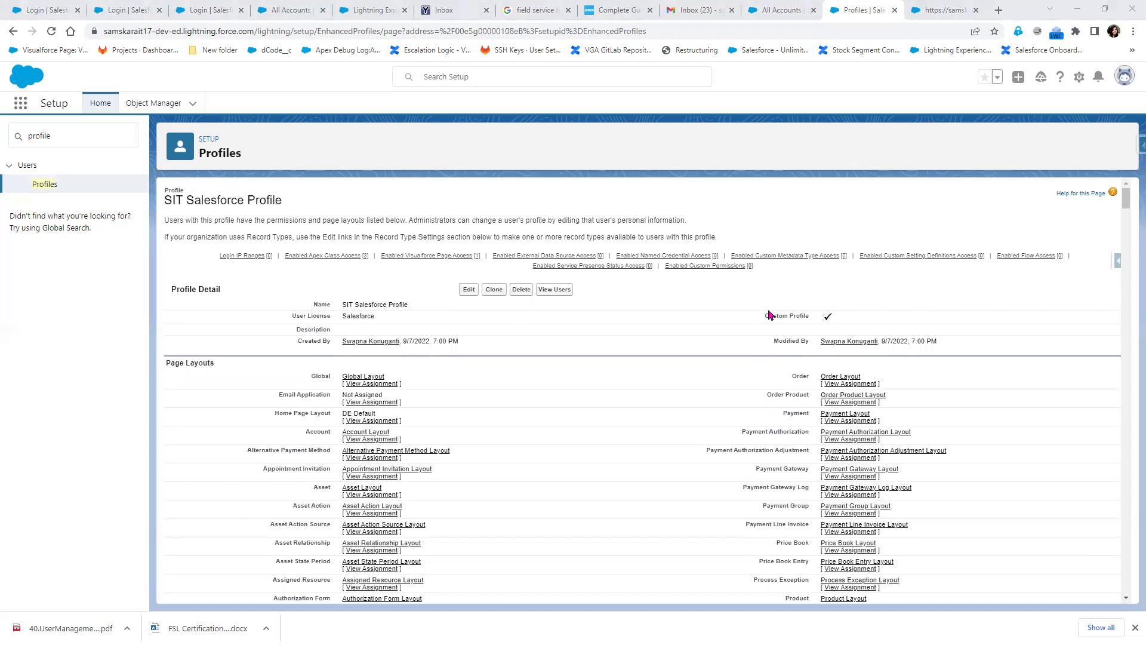
drag(764, 317, 840, 324)
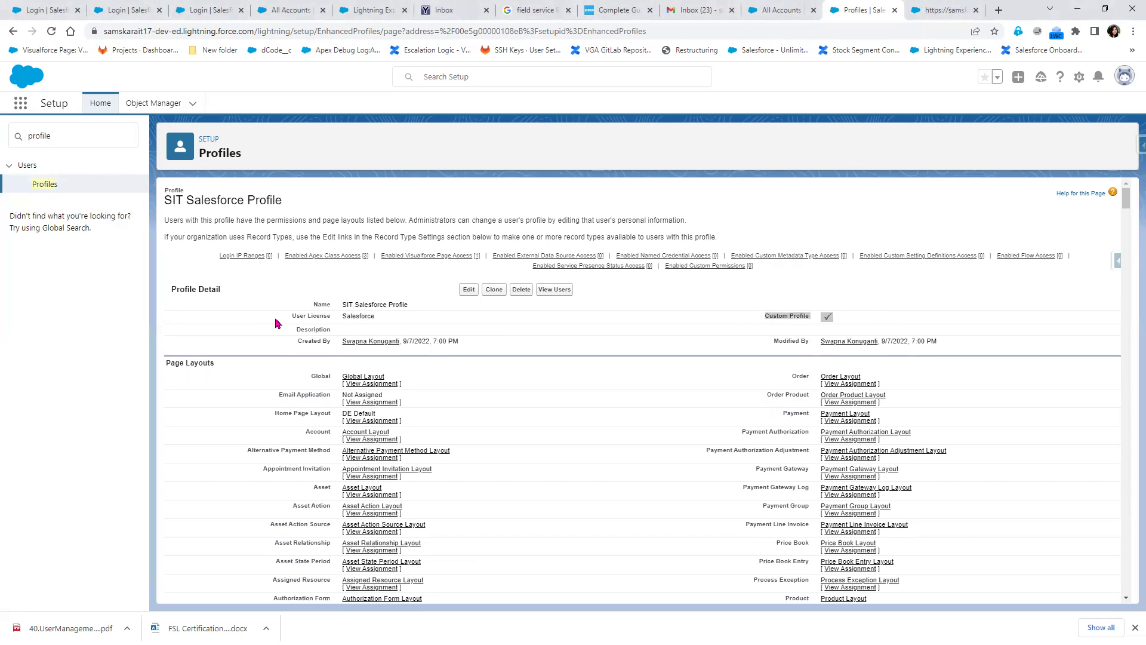
drag(292, 317, 381, 319)
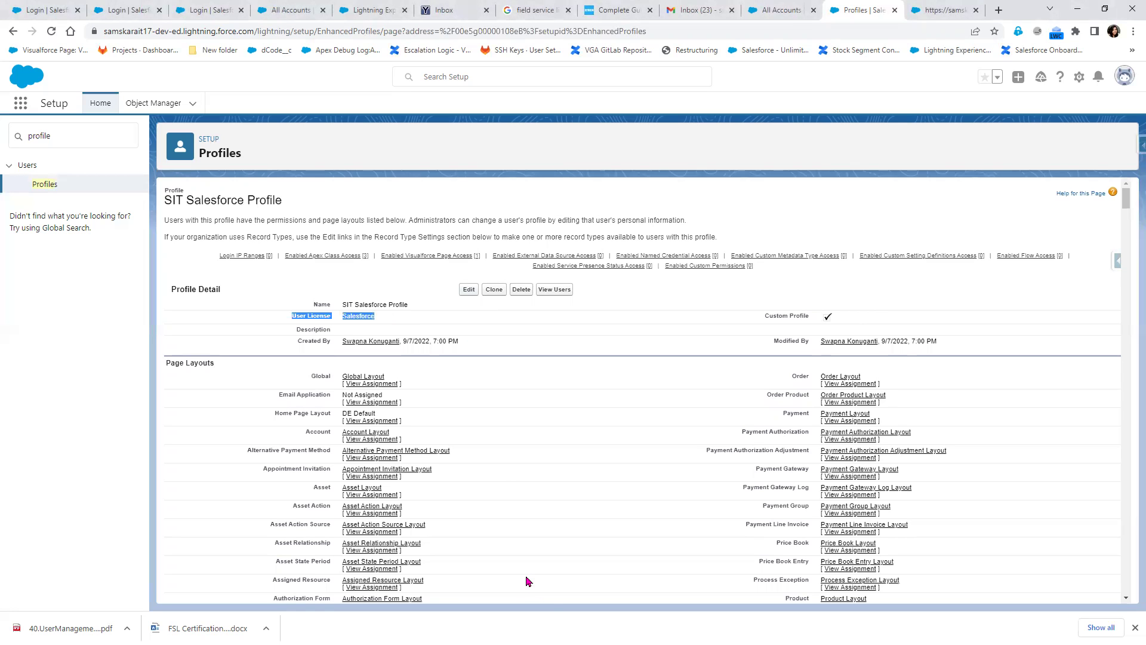
scroll(527, 584, down, 10)
scroll(528, 581, down, 10)
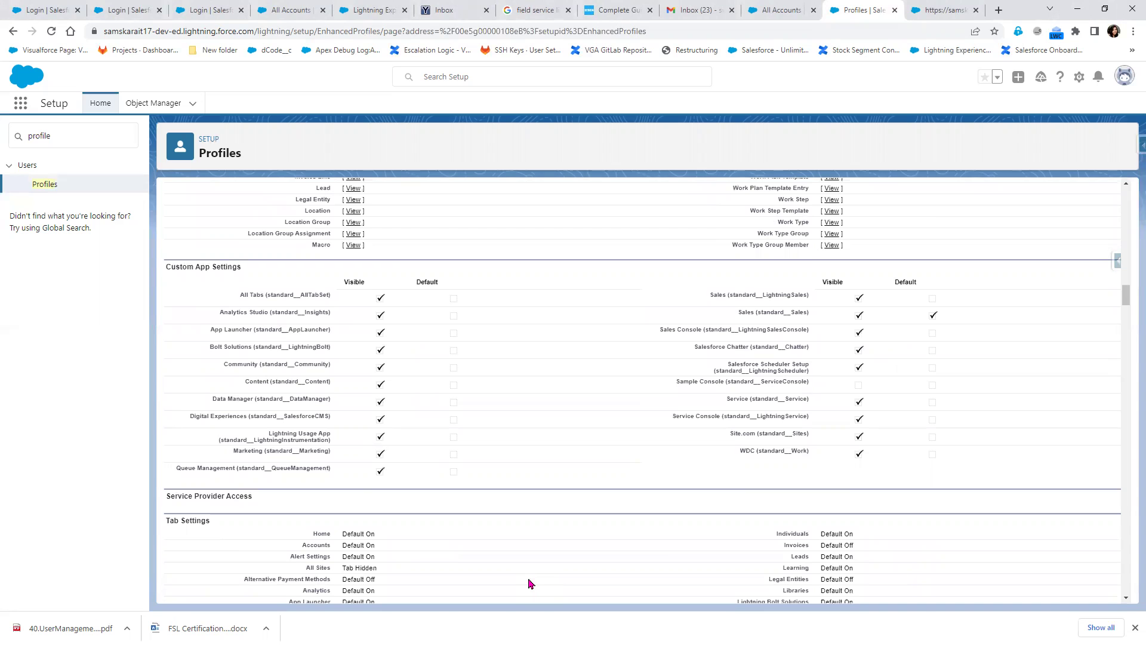
scroll(516, 573, down, 10)
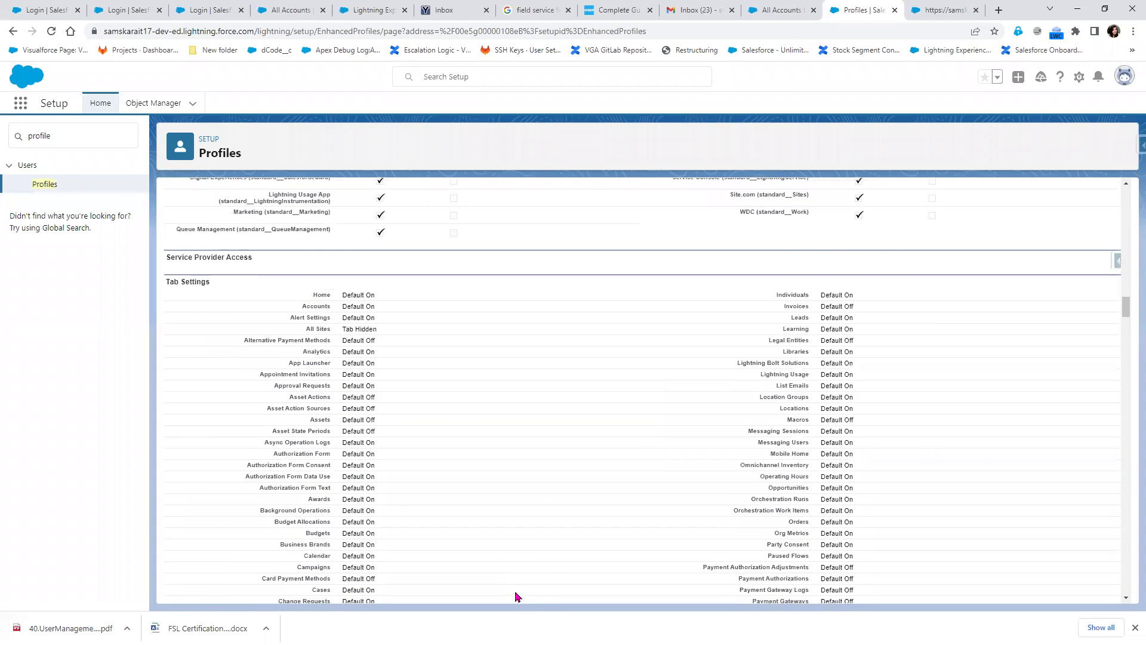
scroll(477, 540, down, 3)
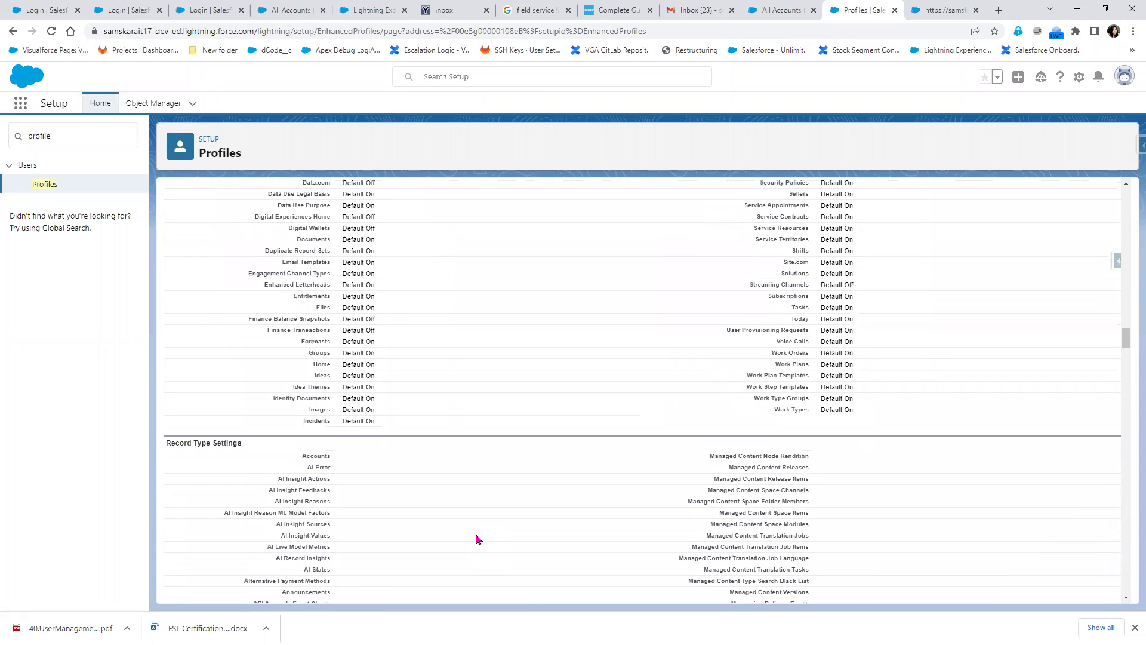
scroll(477, 537, down, 12)
scroll(502, 398, up, 10)
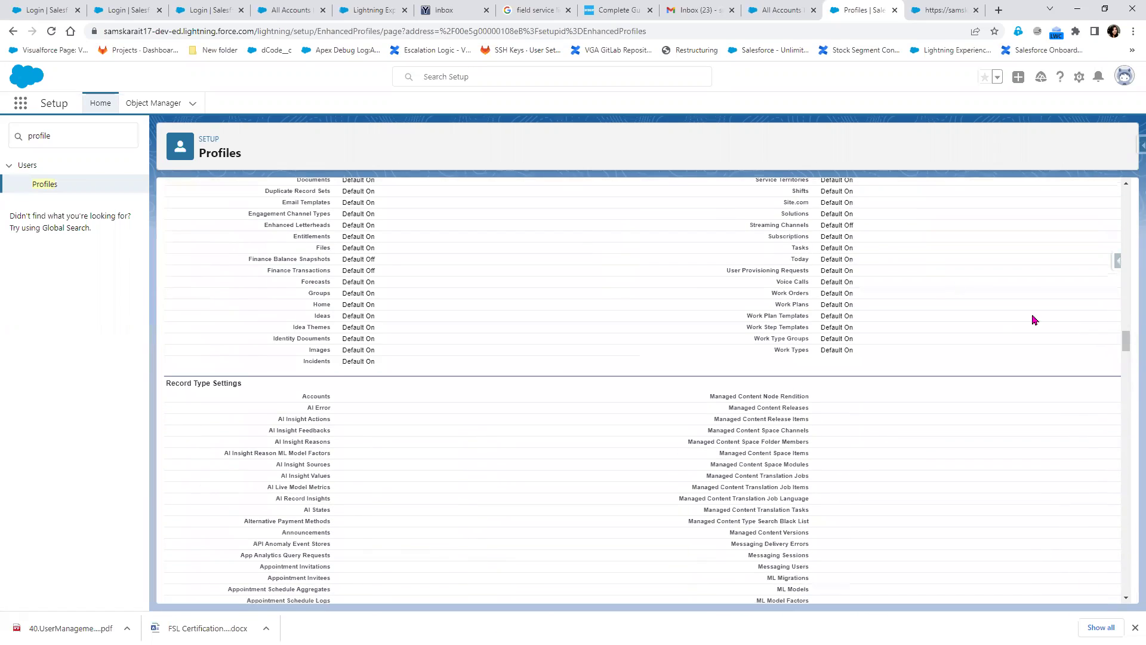
drag(1123, 340, 1125, 197)
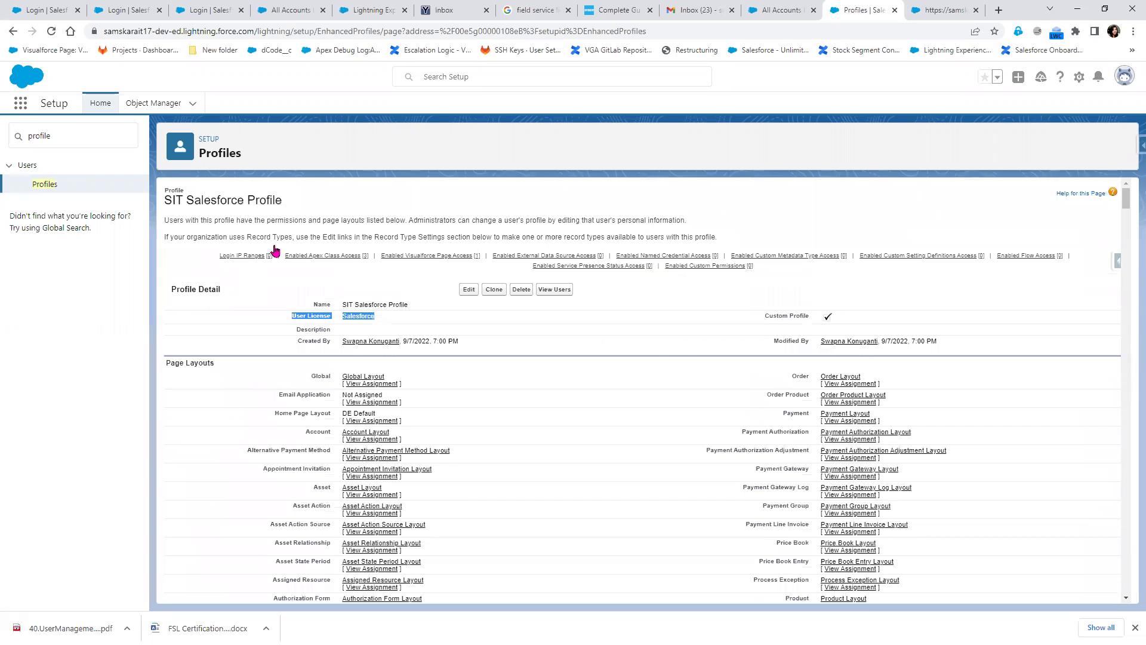
drag(1127, 212, 1123, 177)
scroll(566, 508, down, 10)
scroll(566, 508, down, 15)
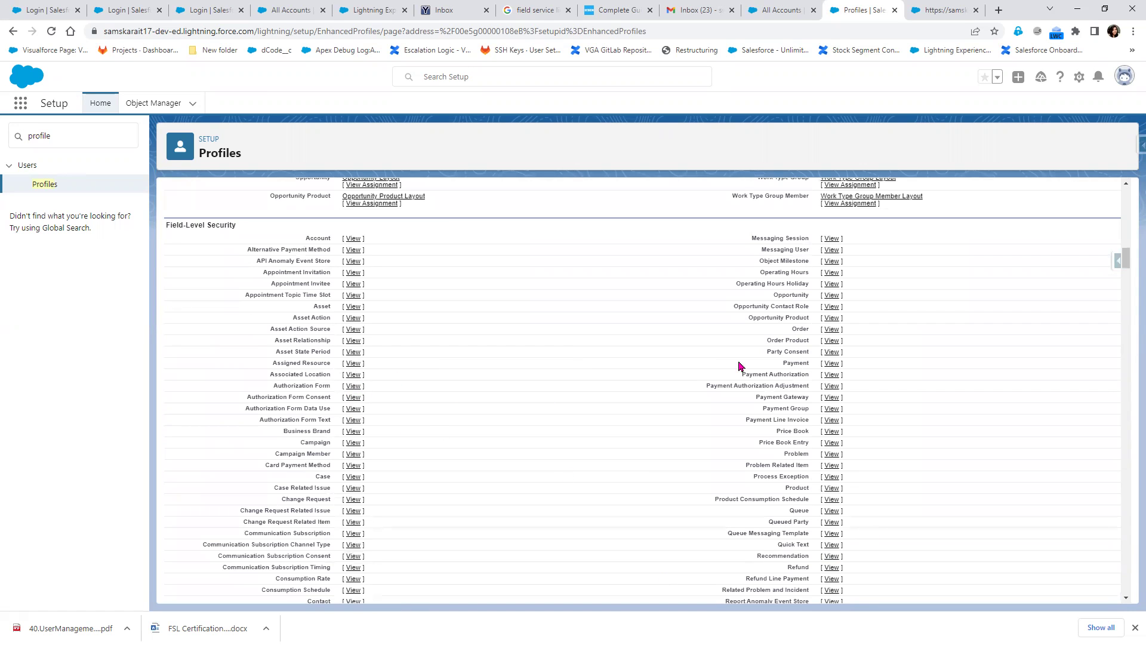
scroll(494, 535, up, 20)
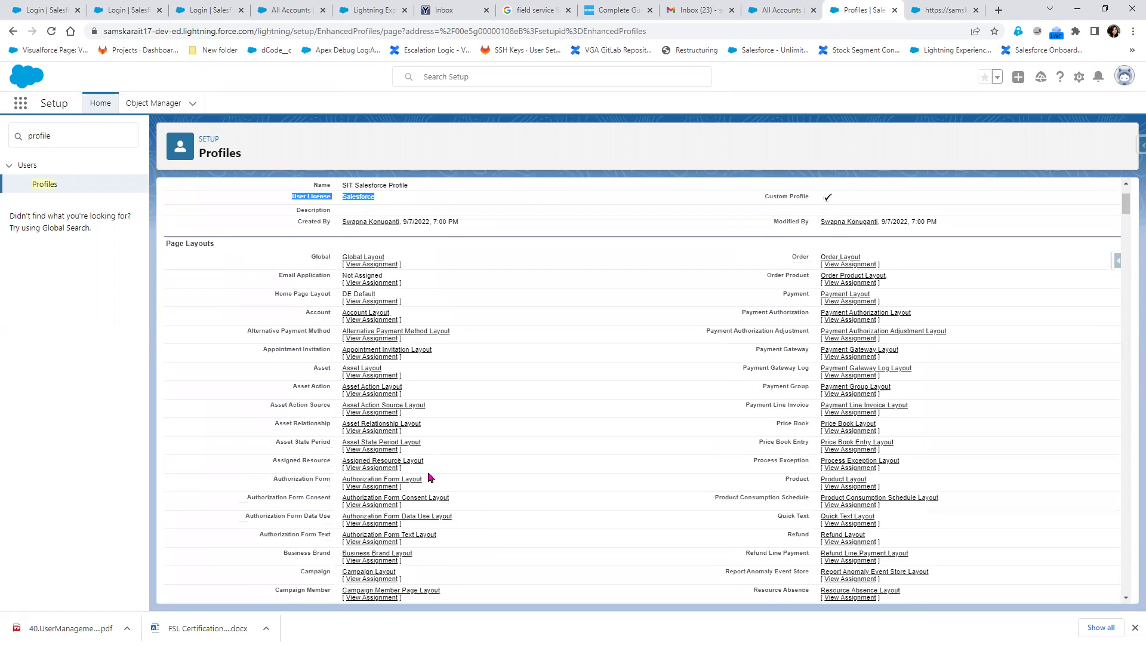
scroll(429, 477, up, 2)
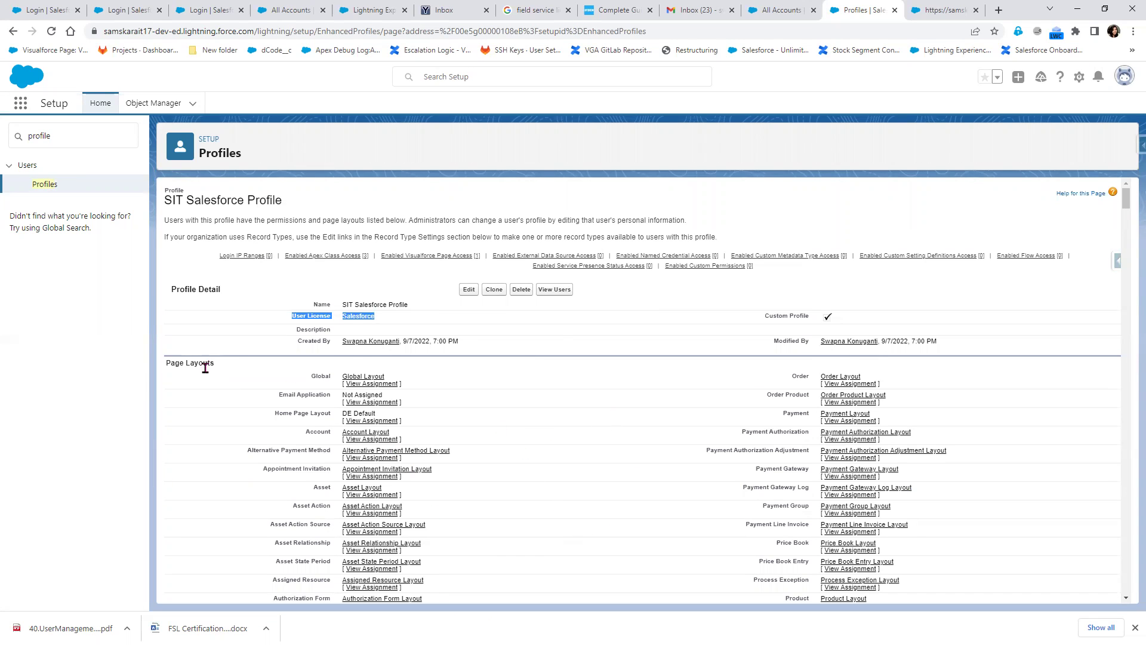
scroll(382, 474, down, 20)
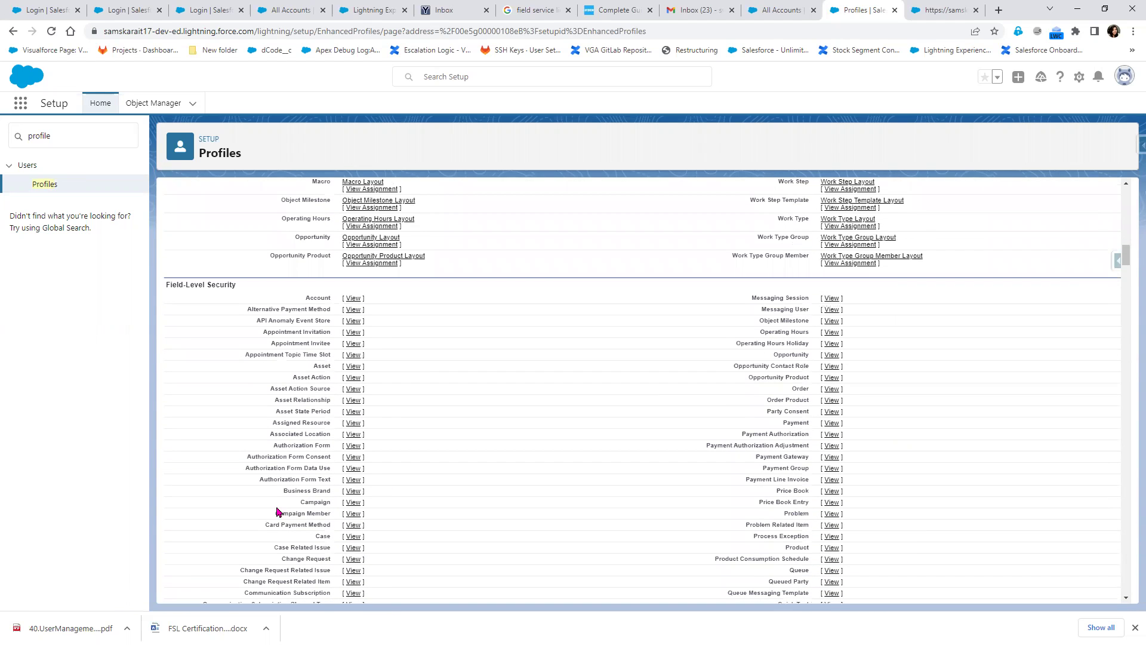
double_click(33, 135)
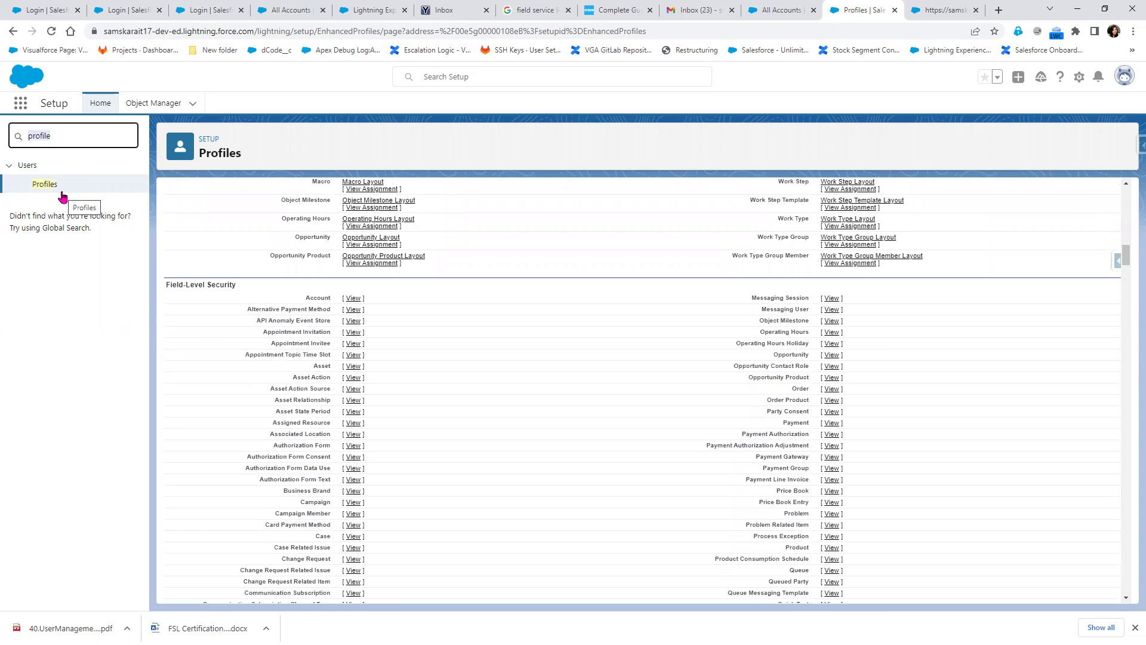
Search Quick Find for 'user in' and open the User Interface page in a new tab
text(user in)
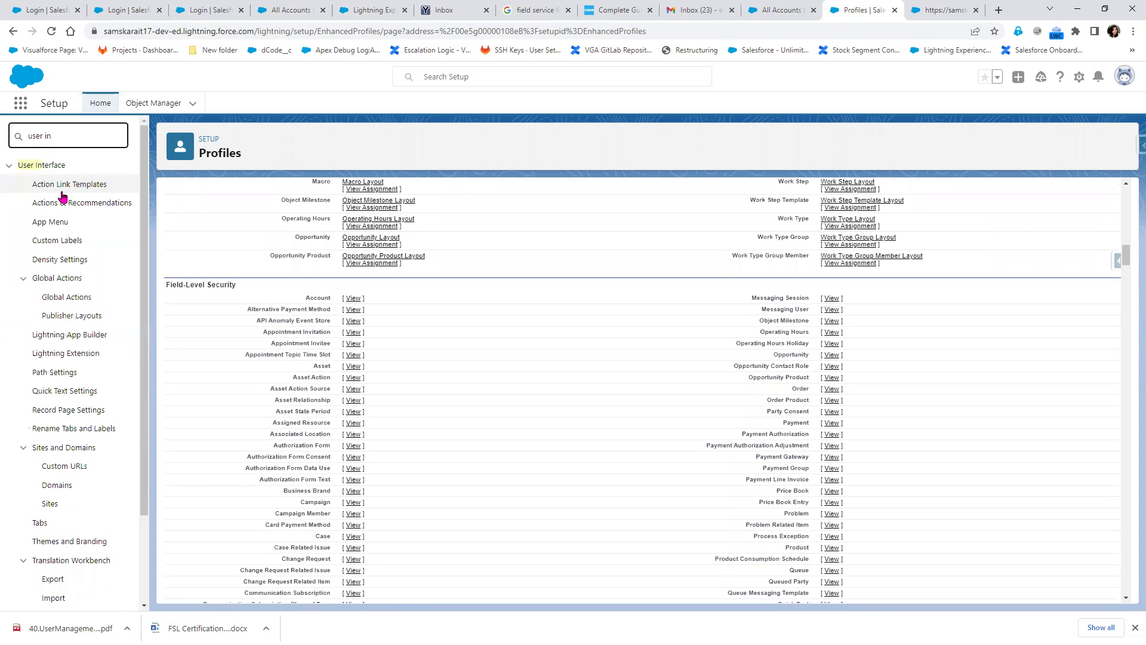
scroll(72, 525, down, 2)
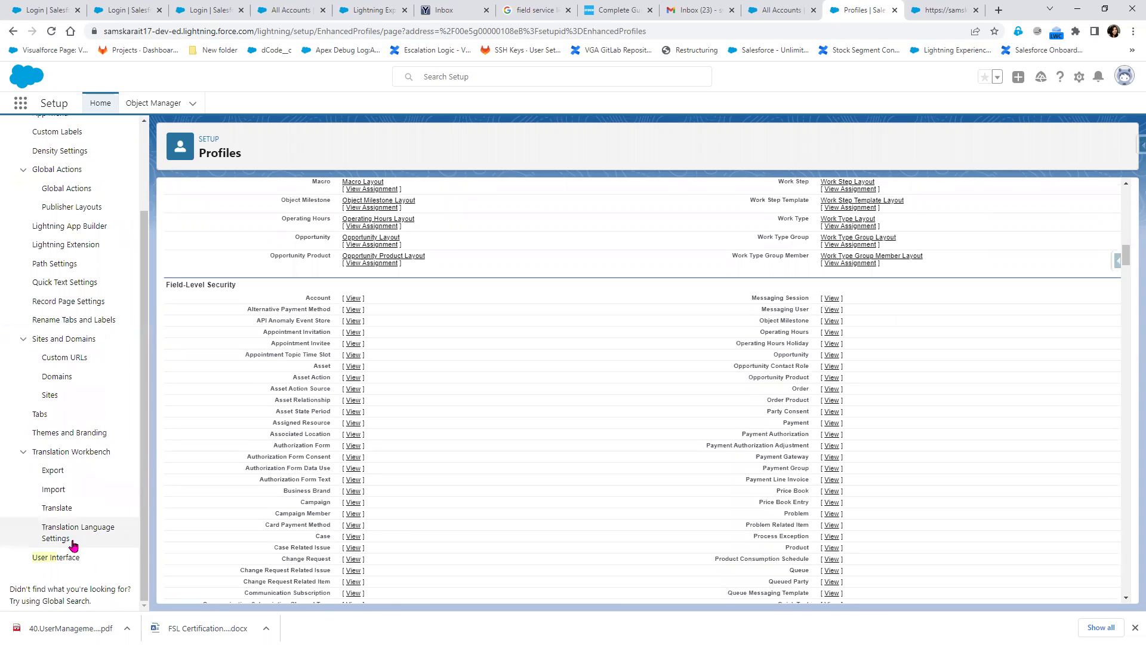
right_click(66, 558)
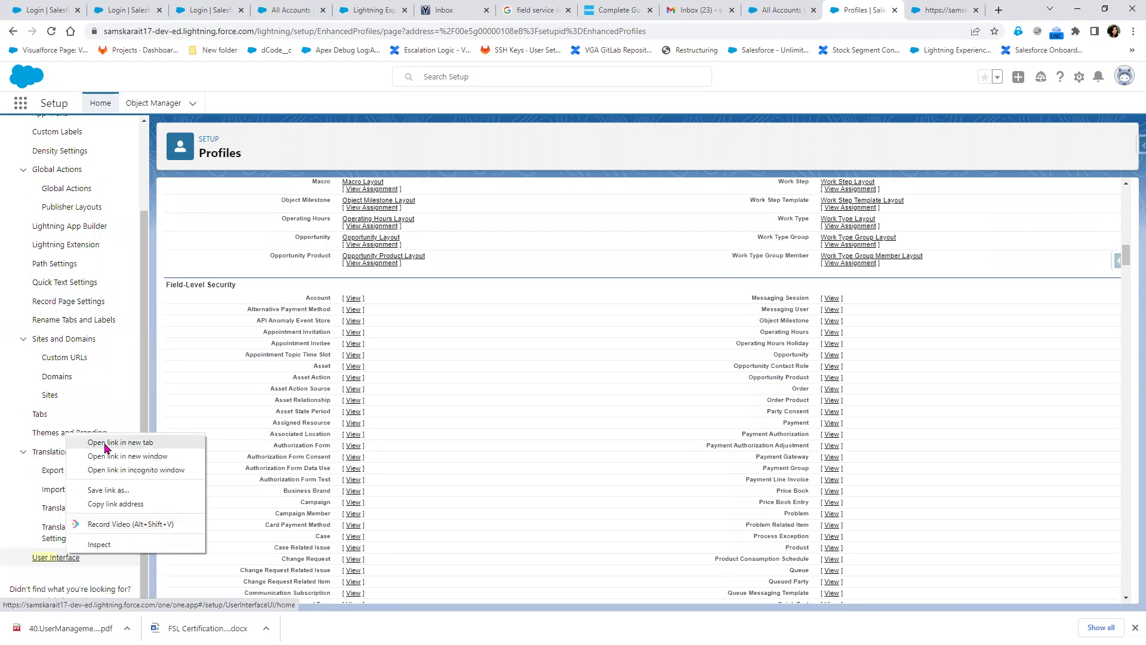
click(102, 444)
click(868, 10)
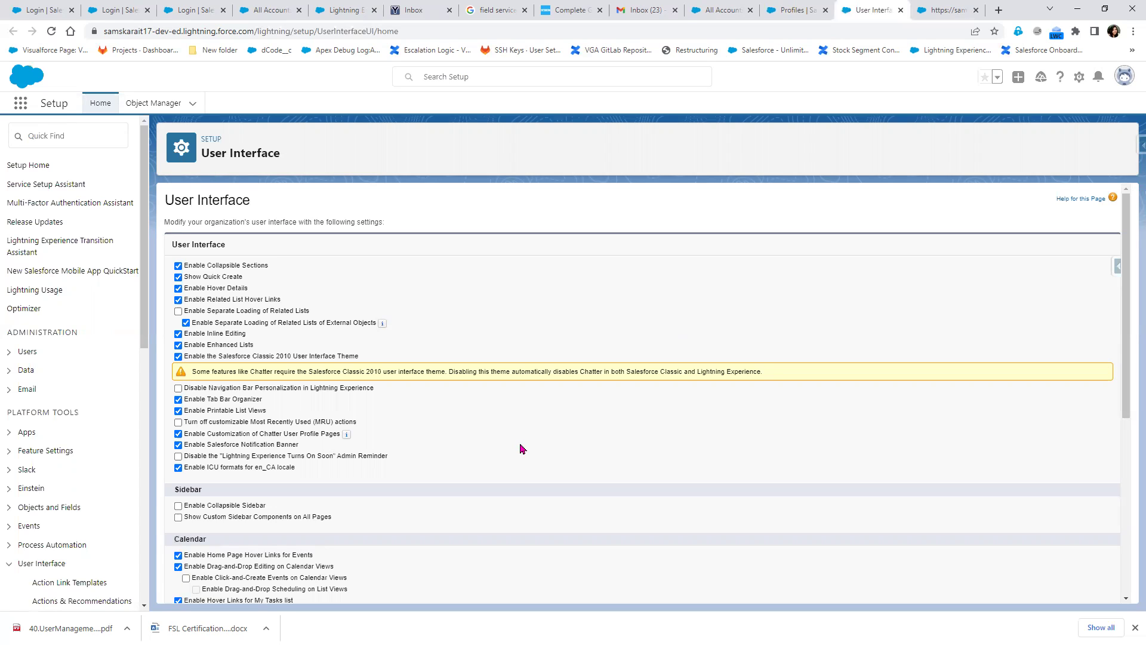
Search the settings page for 'profile' with Chrome's find bar and scroll through the matches
key(ctrl+f)
text(prof)
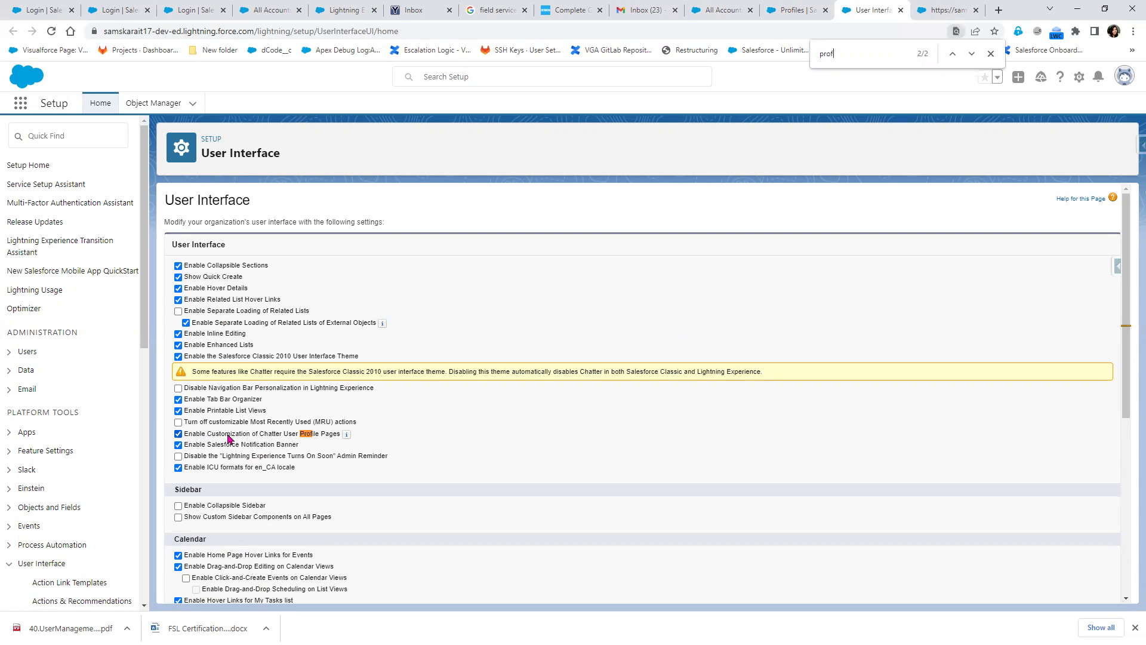
click(975, 60)
text(le)
scroll(445, 419, down, 1)
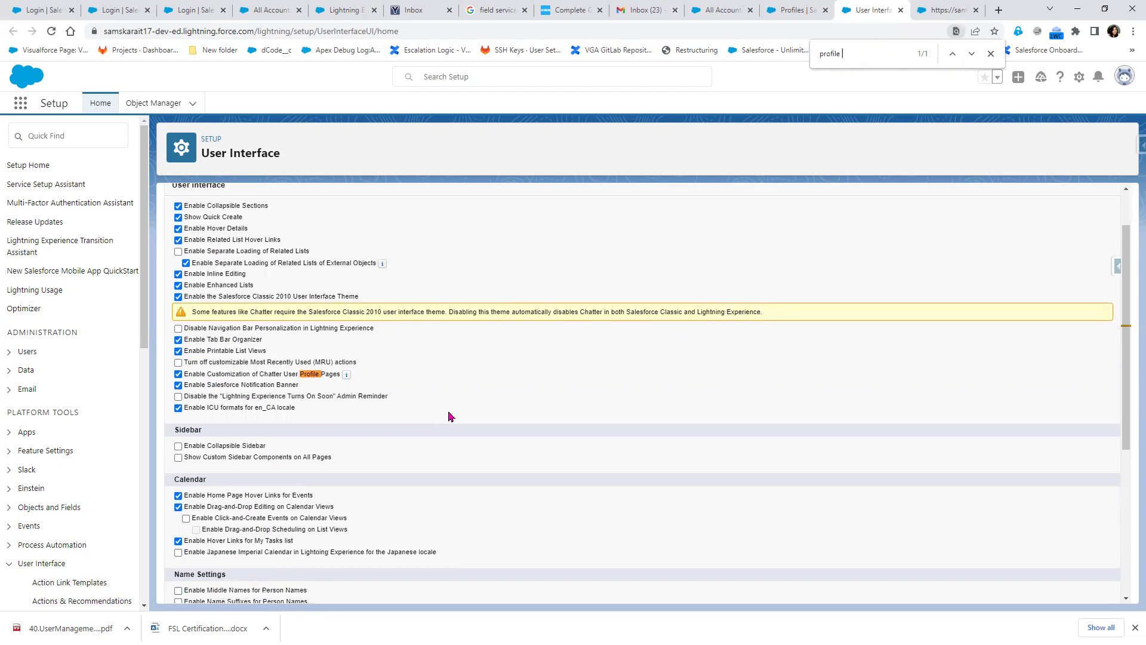
mouse_move(346, 377)
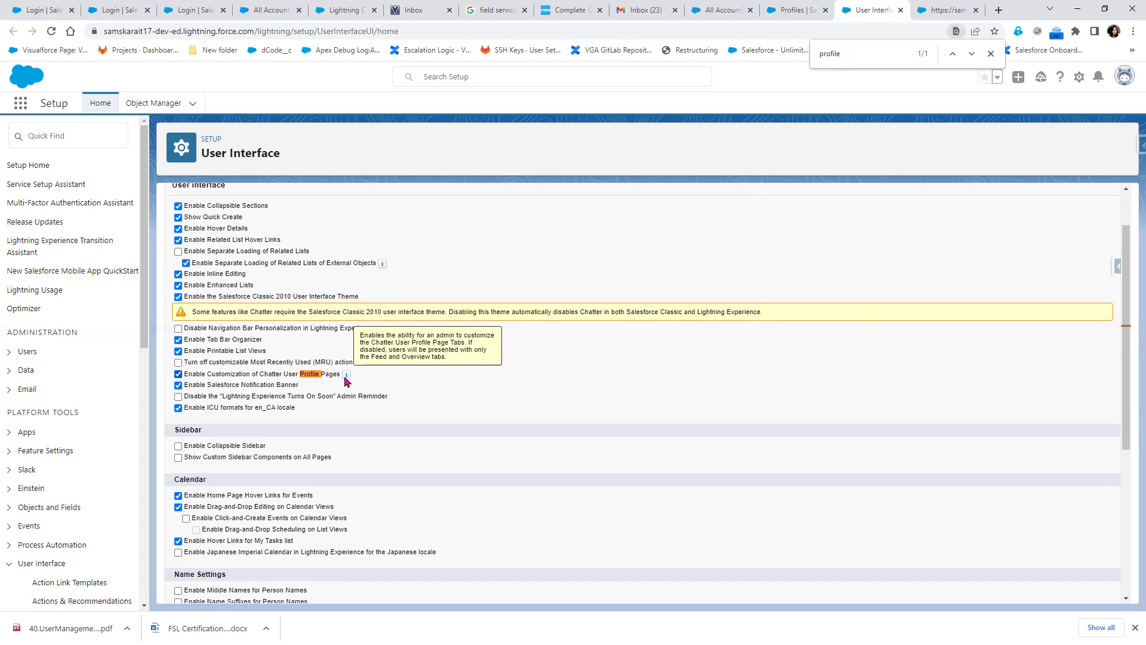
scroll(527, 488, down, 5)
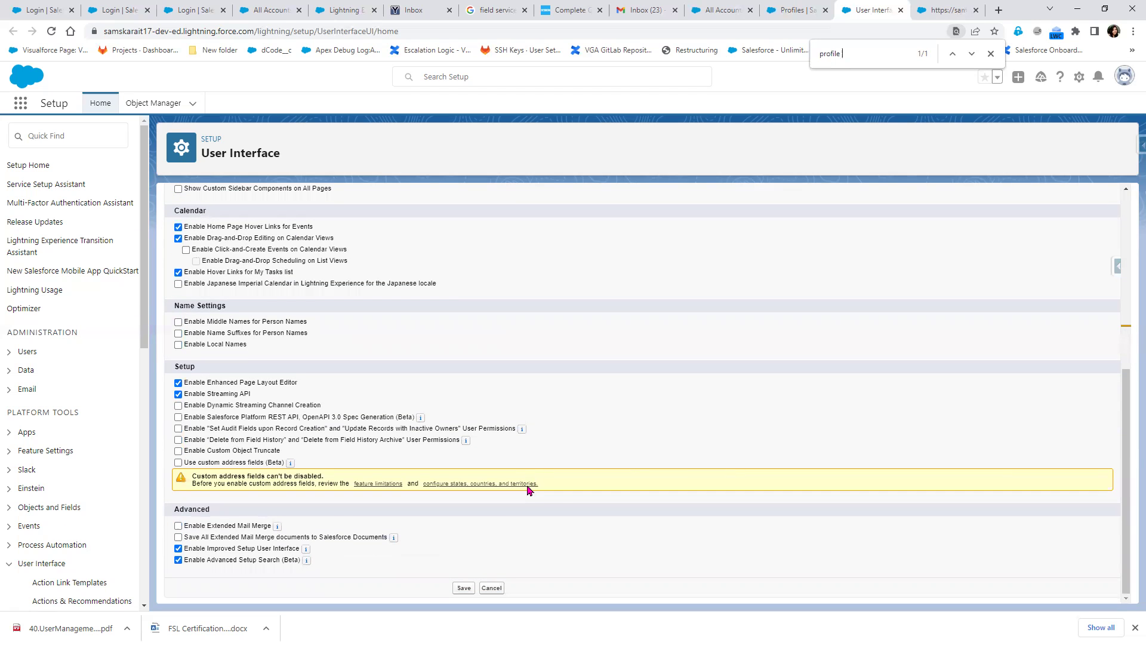
scroll(527, 490, up, 6)
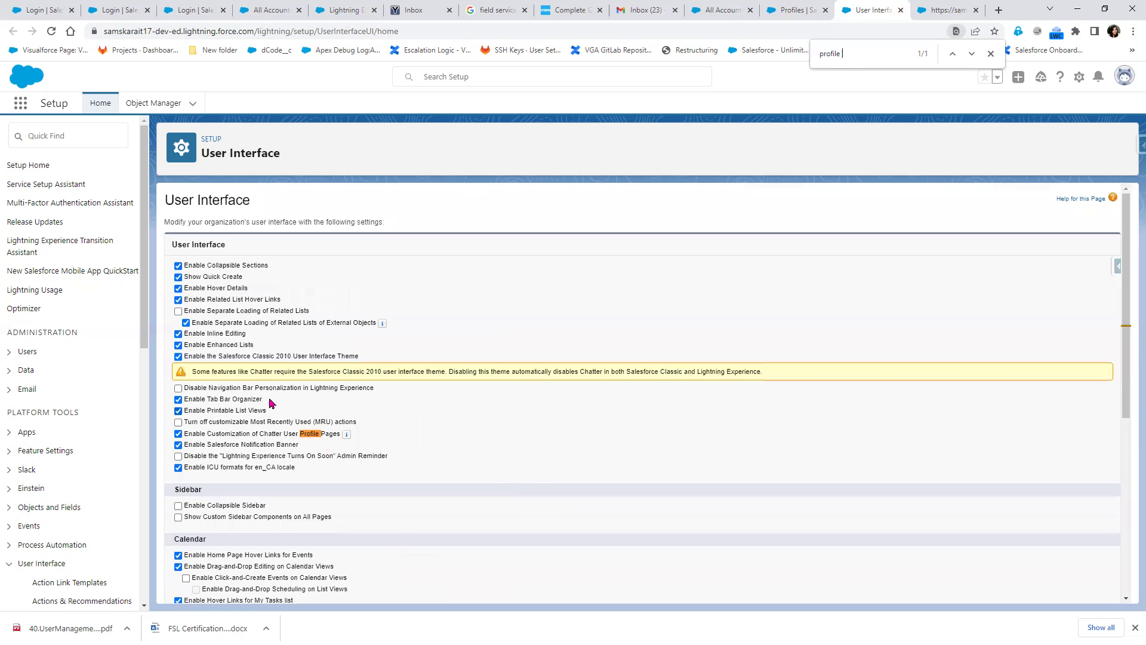
Return to the SIT Salesforce Profile tab, scrolled to the top of its details
drag(852, 51, 783, 55)
click(793, 10)
scroll(624, 491, up, 20)
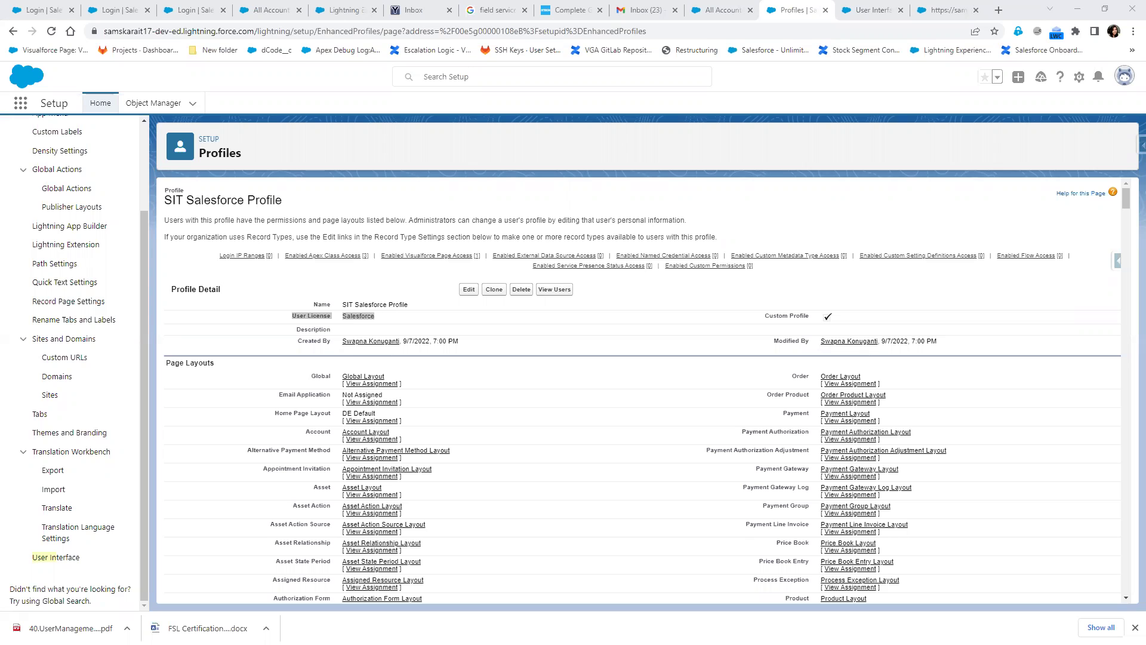
Search Setup Quick Find for 'customize', which returns no matching items
scroll(90, 501, up, 7)
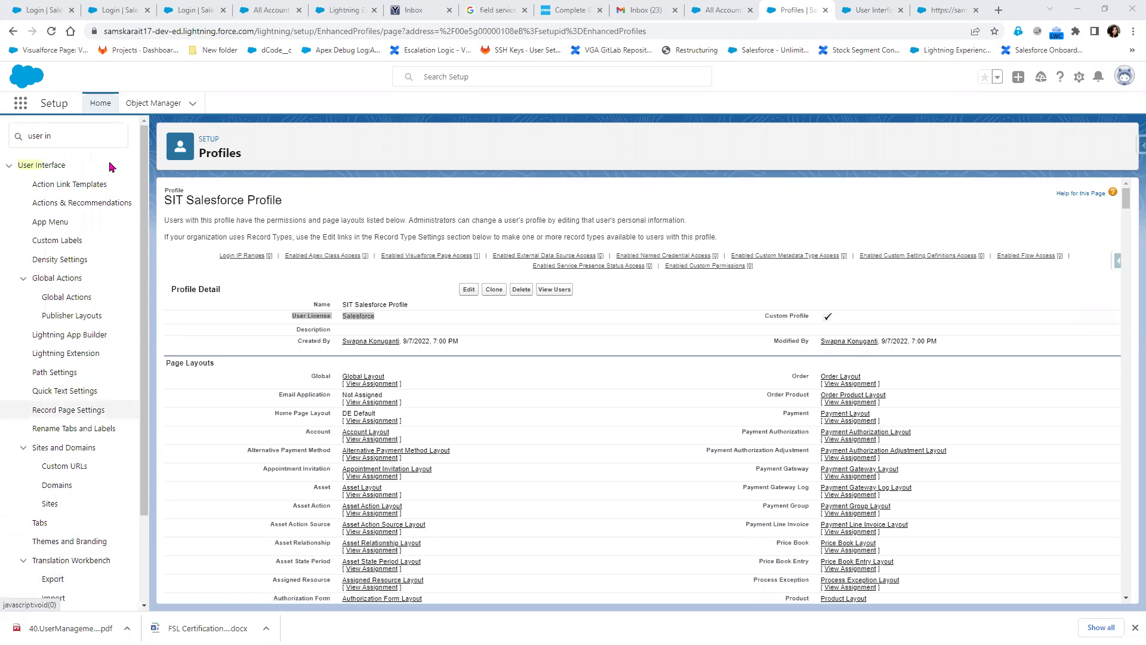
click(103, 135)
text(customiz)
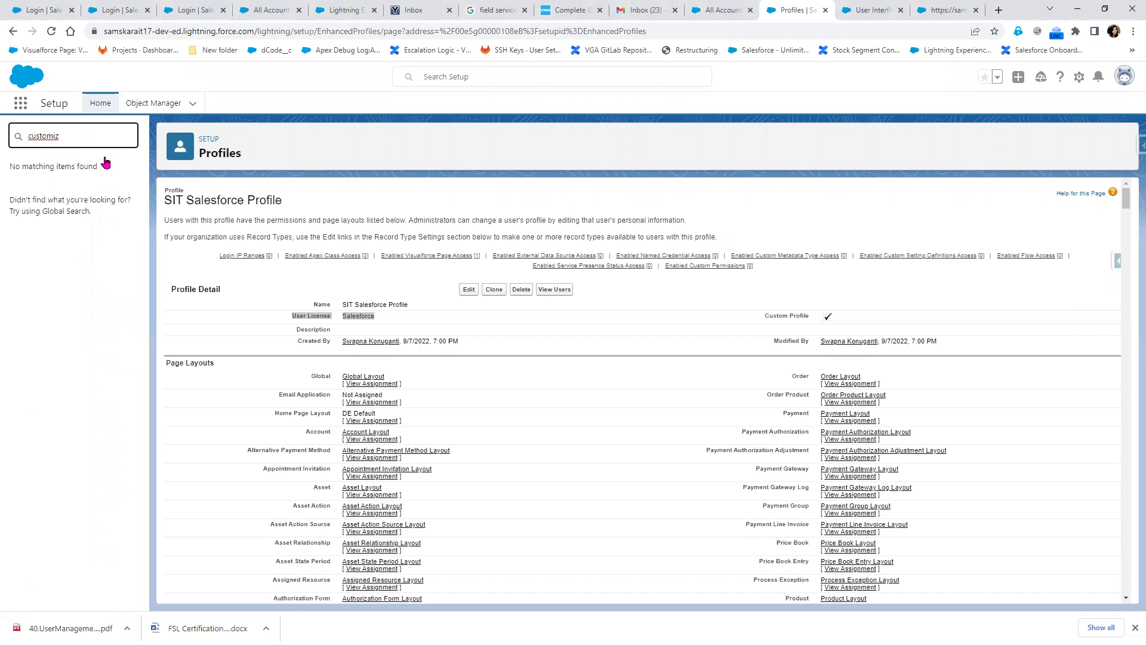
key(BackSpace)
text(ze)
Flip between the User Interface and SIT Salesforce Profile tabs, ending on User Interface settings
click(881, 8)
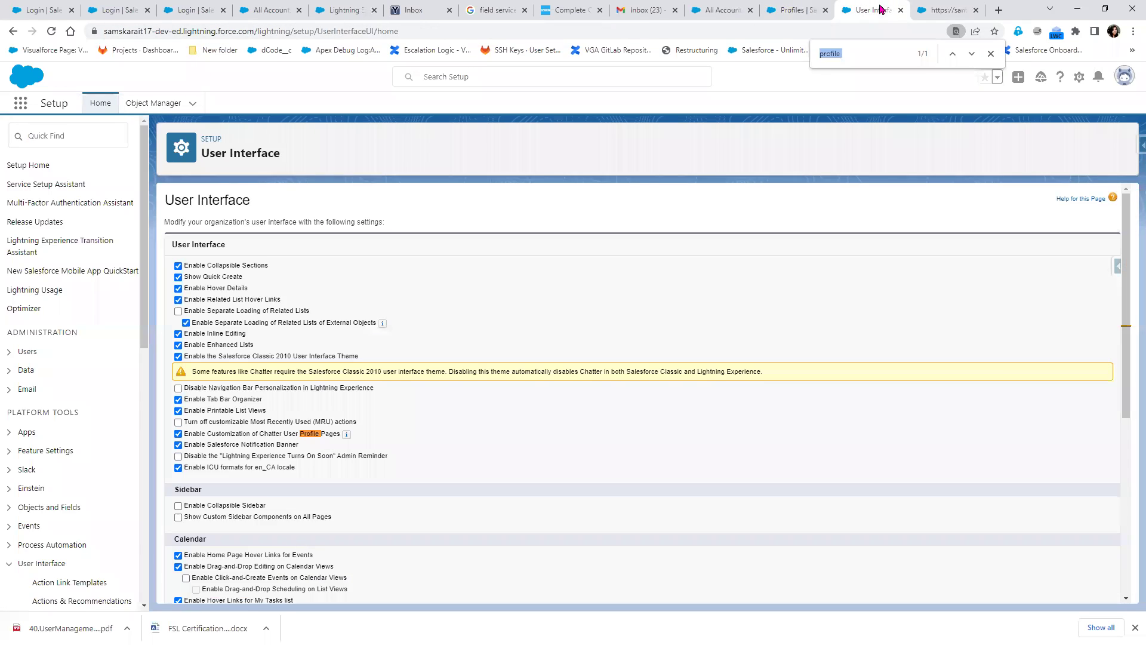
click(815, 12)
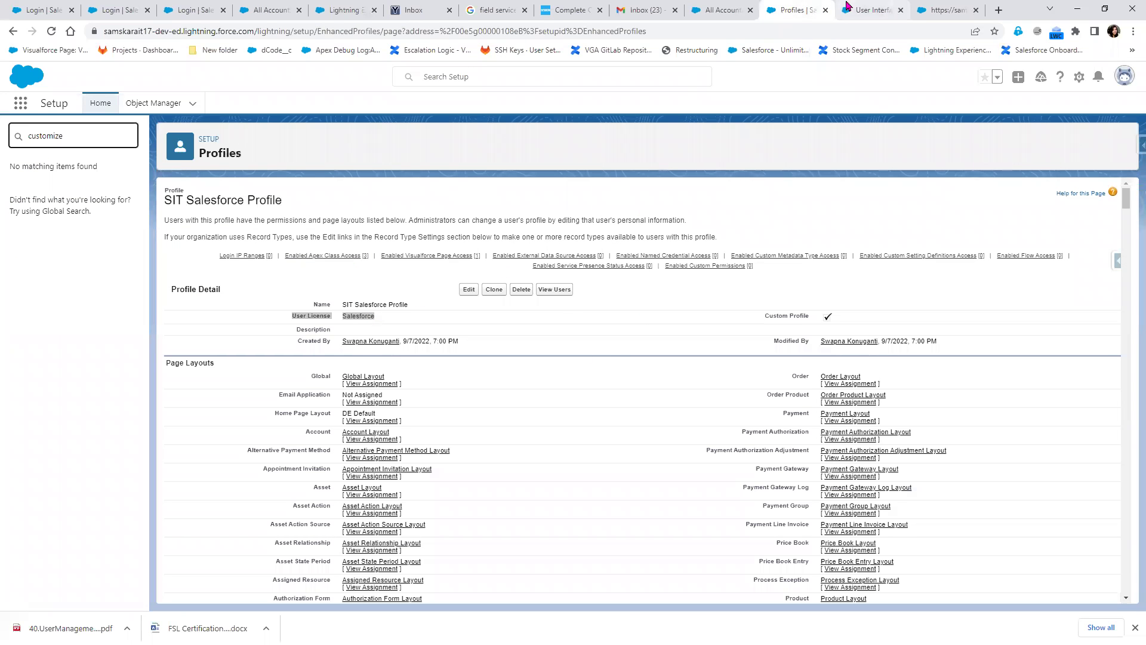
click(854, 13)
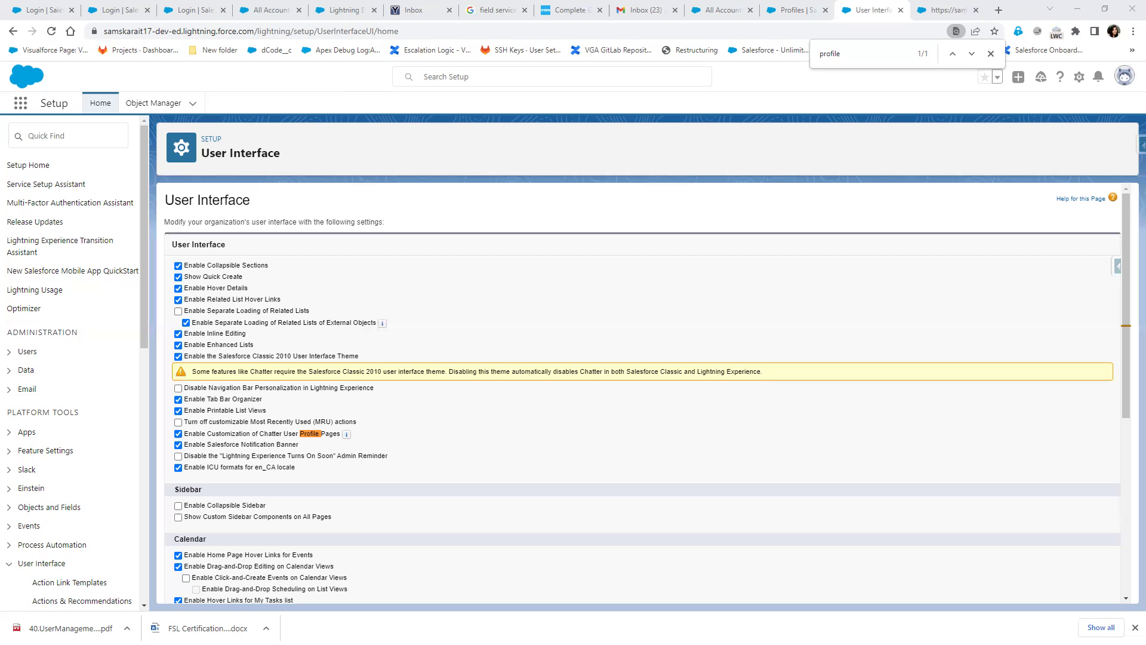
Go back to the SIT Salesforce Profile tab and scroll through its Page Layouts
key(ctrl+f)
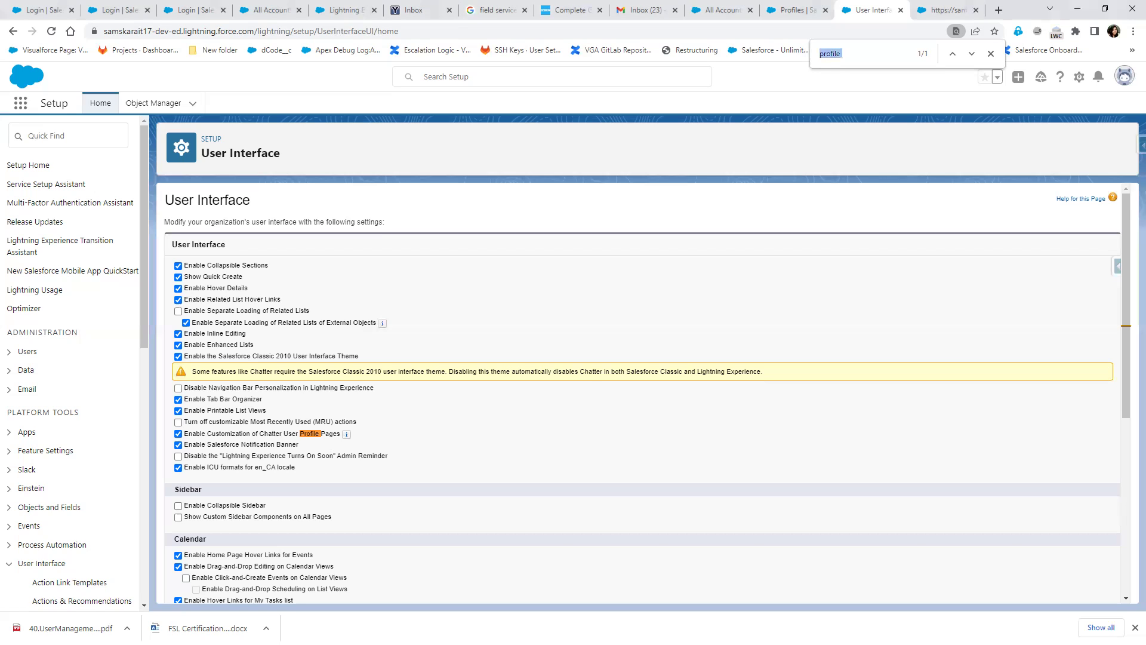
click(805, 18)
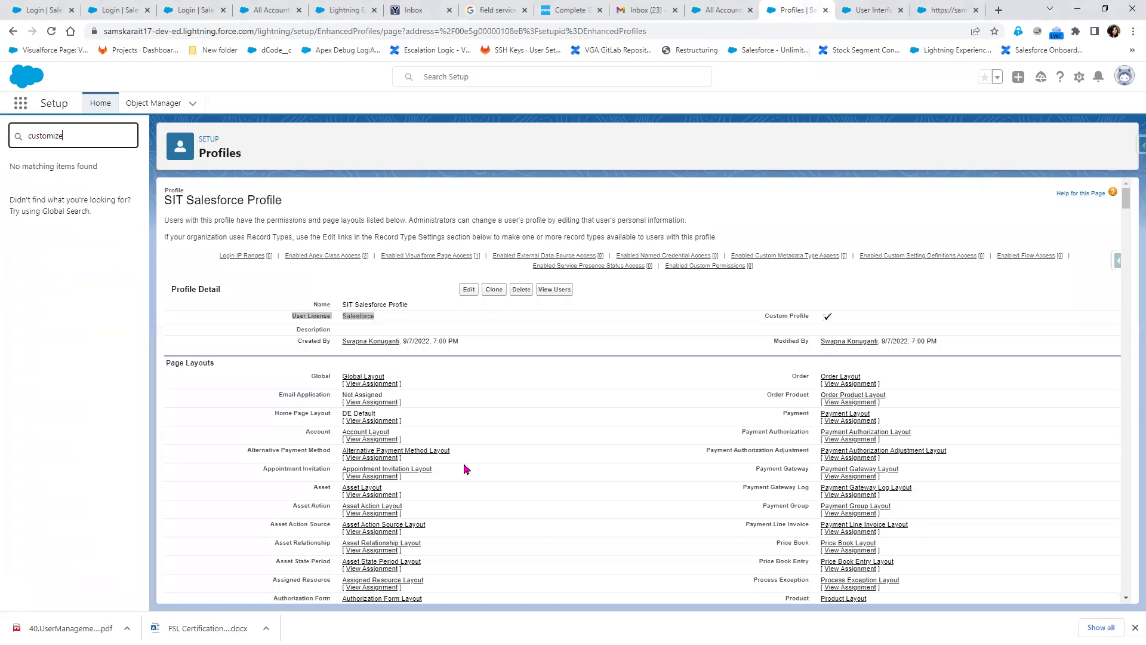
scroll(449, 443, down, 2)
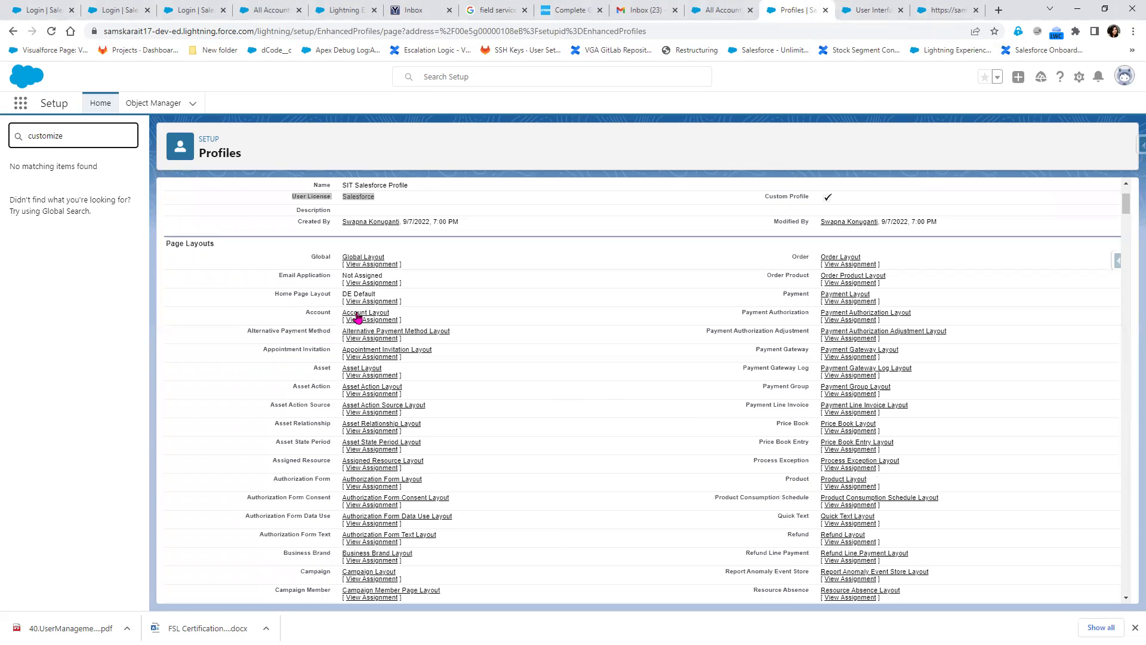
scroll(410, 340, up, 2)
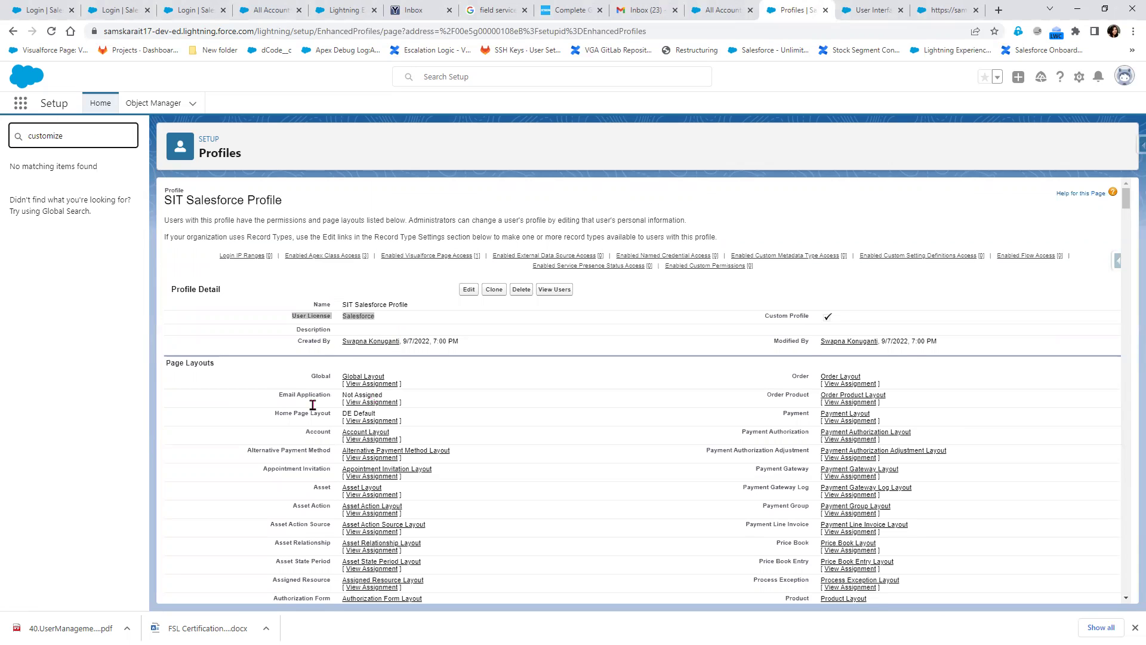
scroll(596, 245, down, 3)
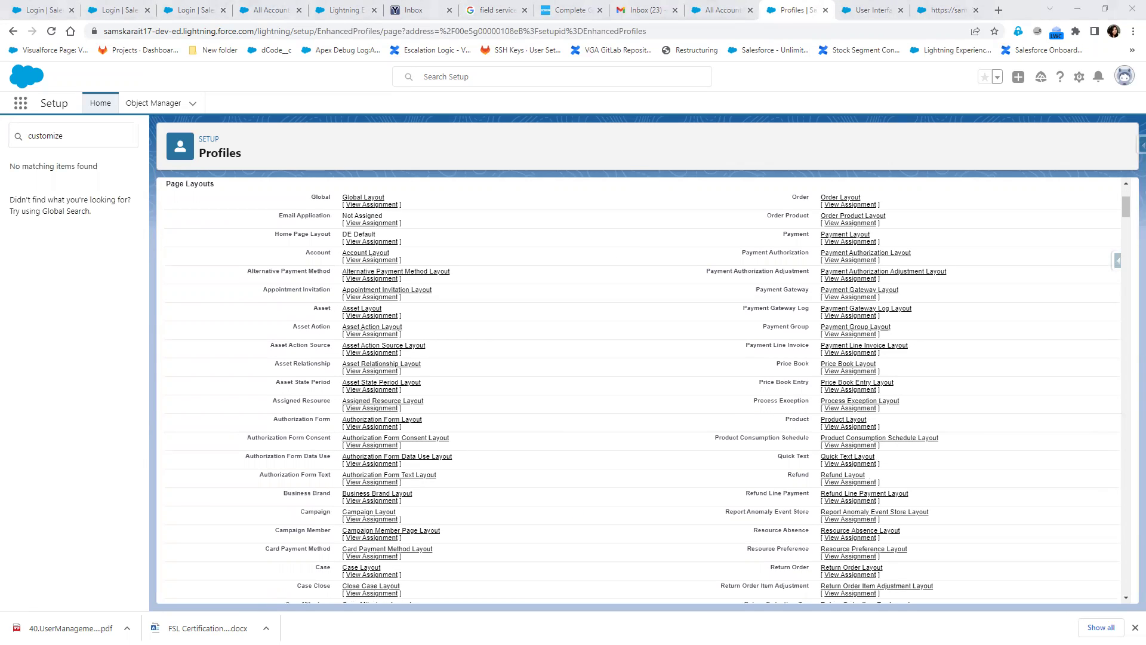
Glance at the accounts and User Interface tabs, return to Profiles, then bring up Snipping Tool
click(945, 11)
click(862, 15)
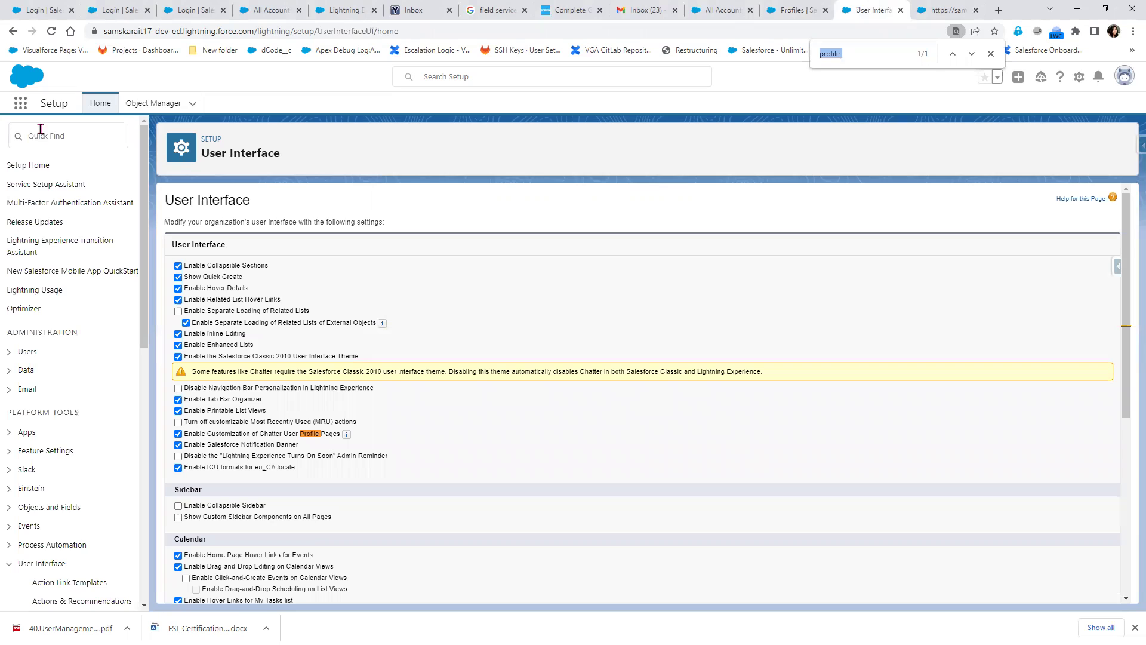
scroll(127, 490, down, 7)
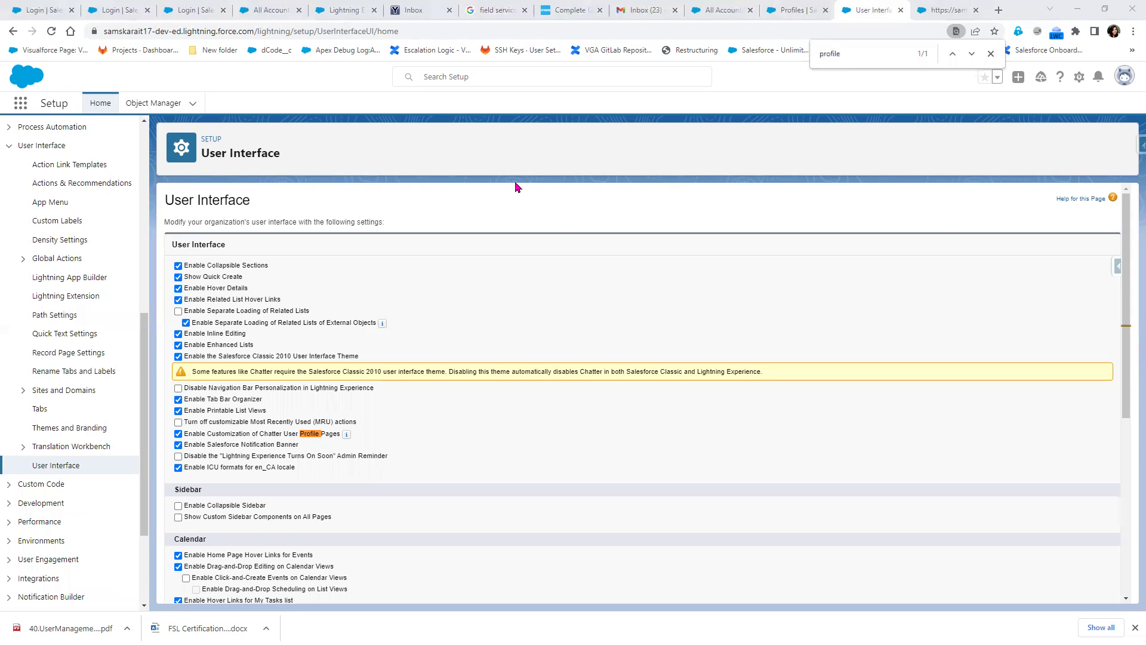
key(ctrl+shift+Tab)
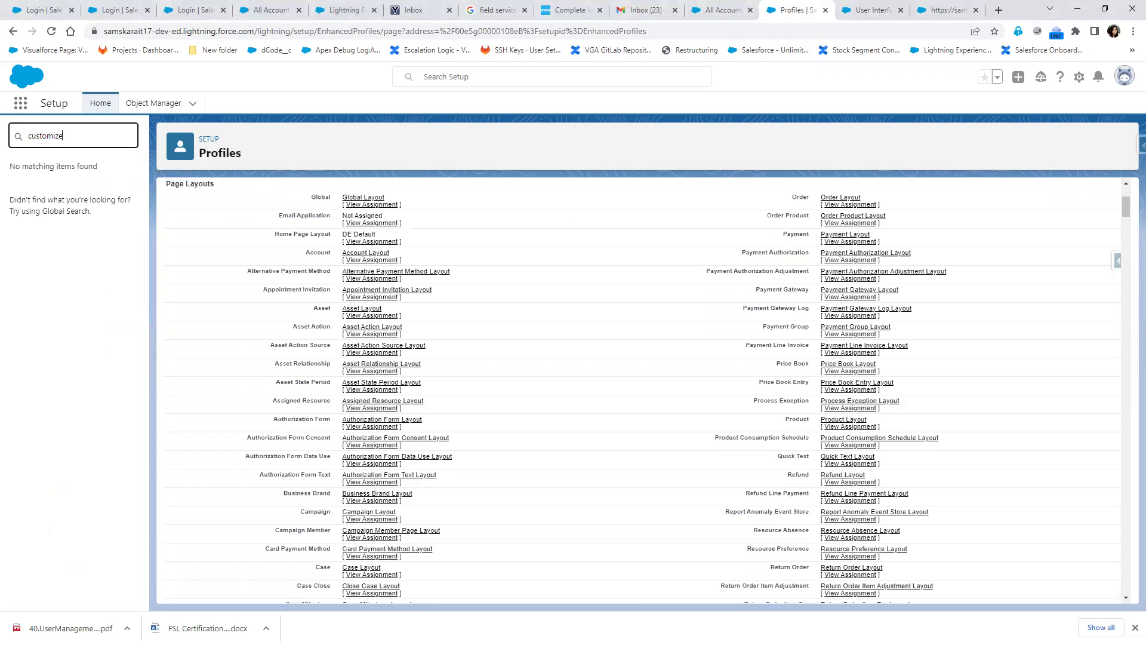
key(alt+Tab)
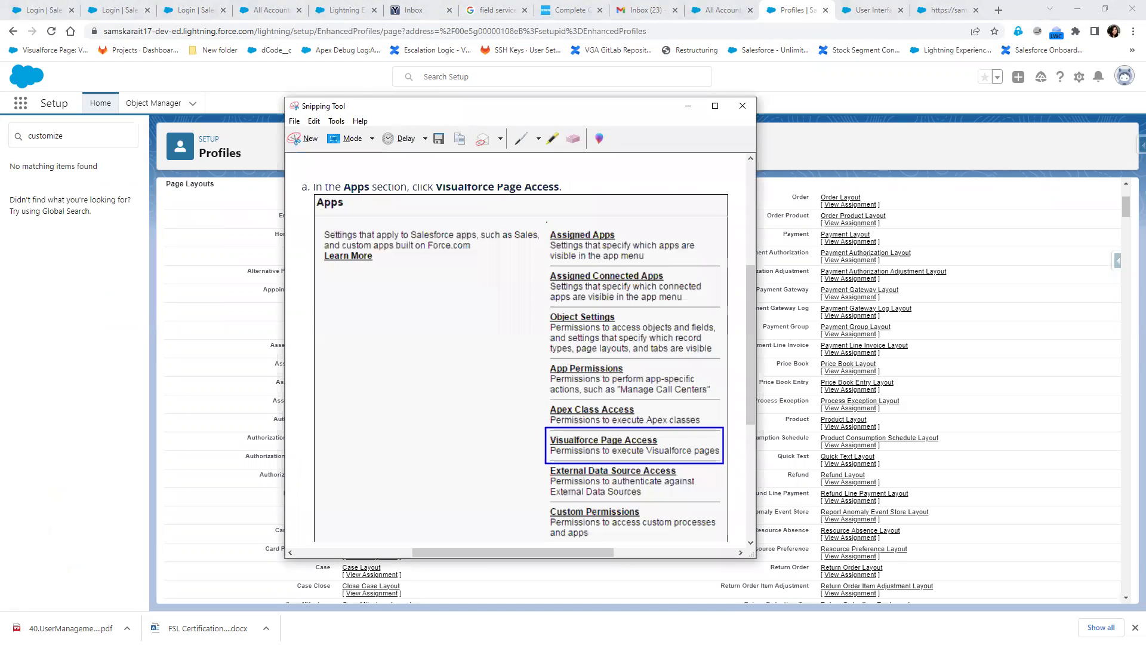
Draw red pen lines beside the Apps permission list down to Custom Permissions and under Object Settings
drag(547, 338, 547, 221)
drag(546, 531, 547, 247)
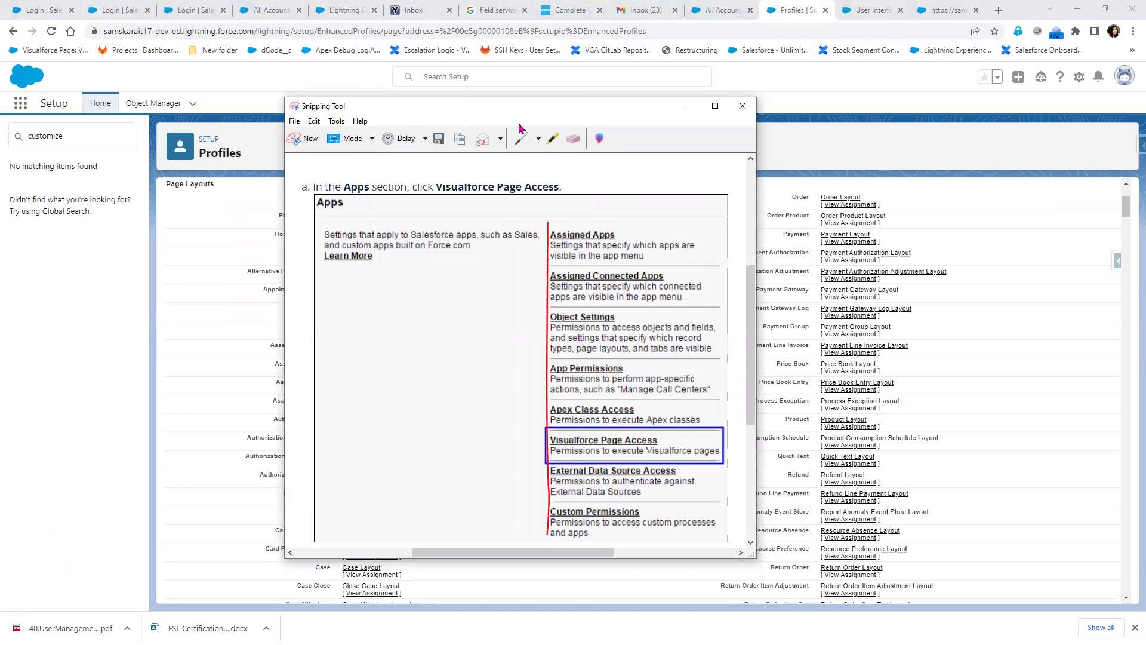
drag(454, 105, 651, 104)
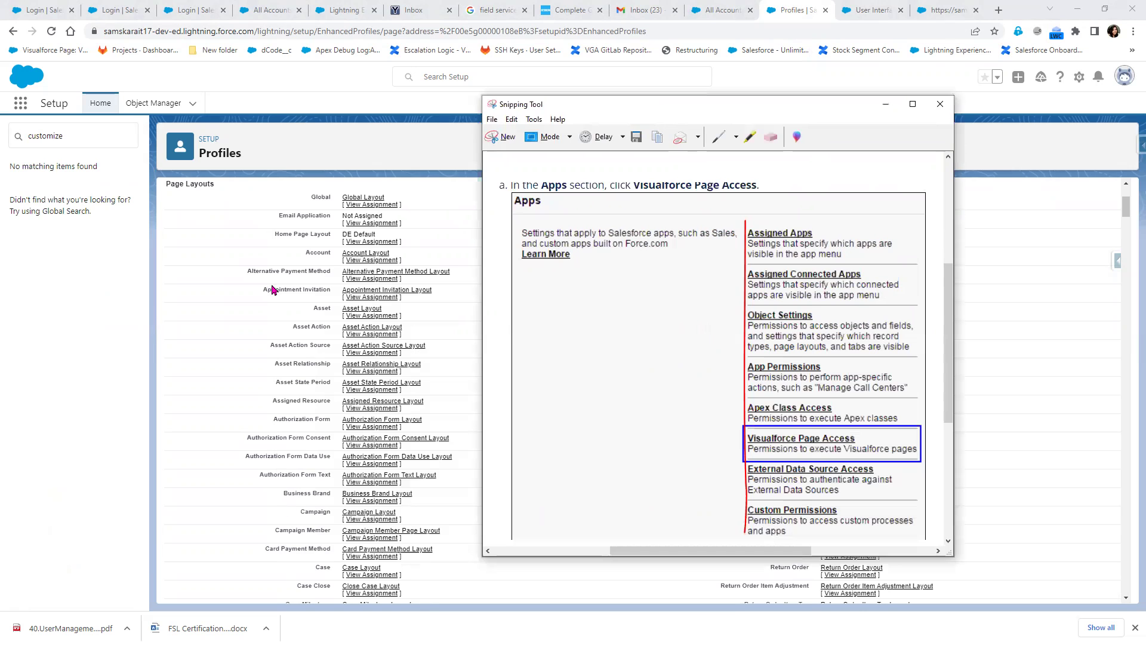
scroll(281, 297, up, 3)
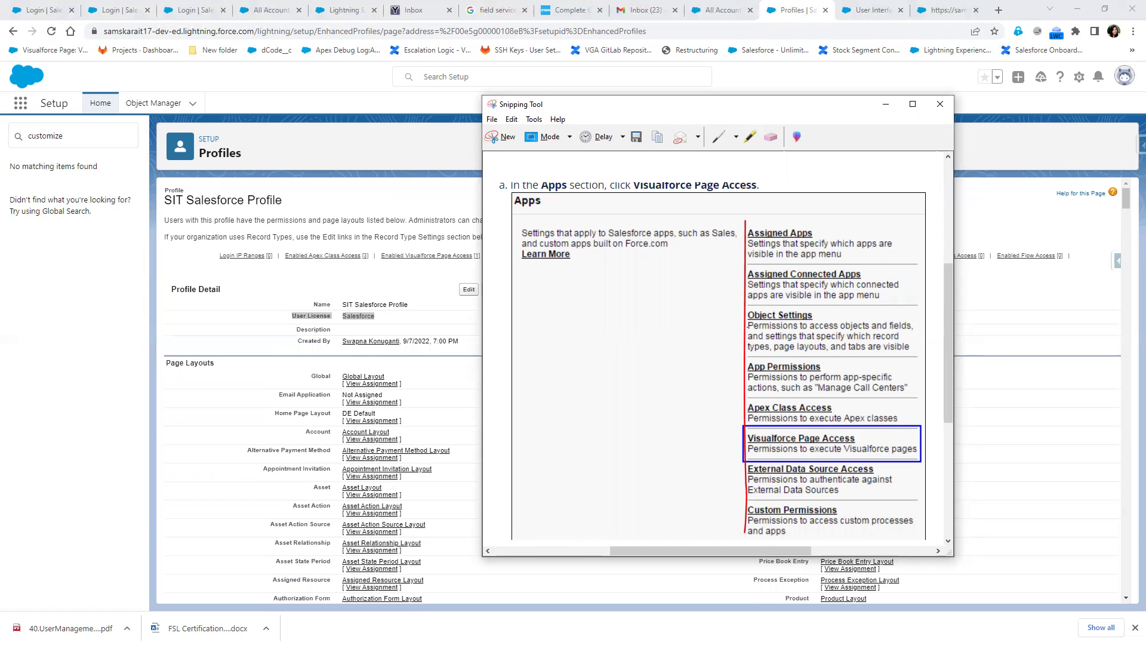
drag(747, 323, 791, 326)
scroll(360, 466, down, 1)
scroll(360, 465, down, 6)
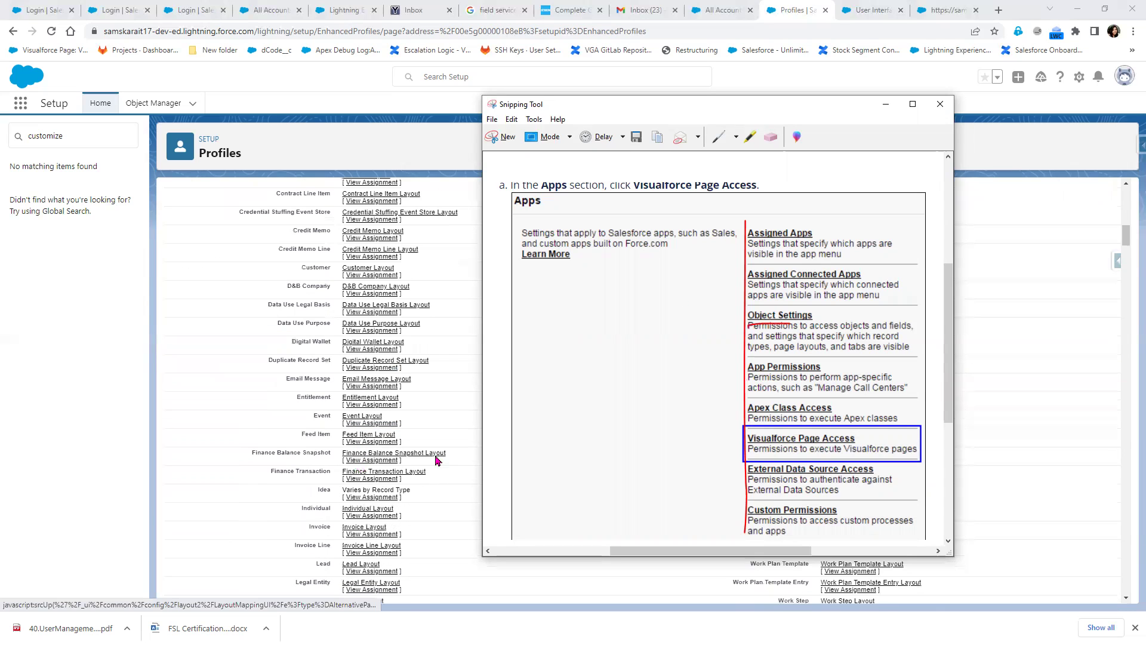
scroll(384, 472, down, 7)
scroll(217, 174, down, 5)
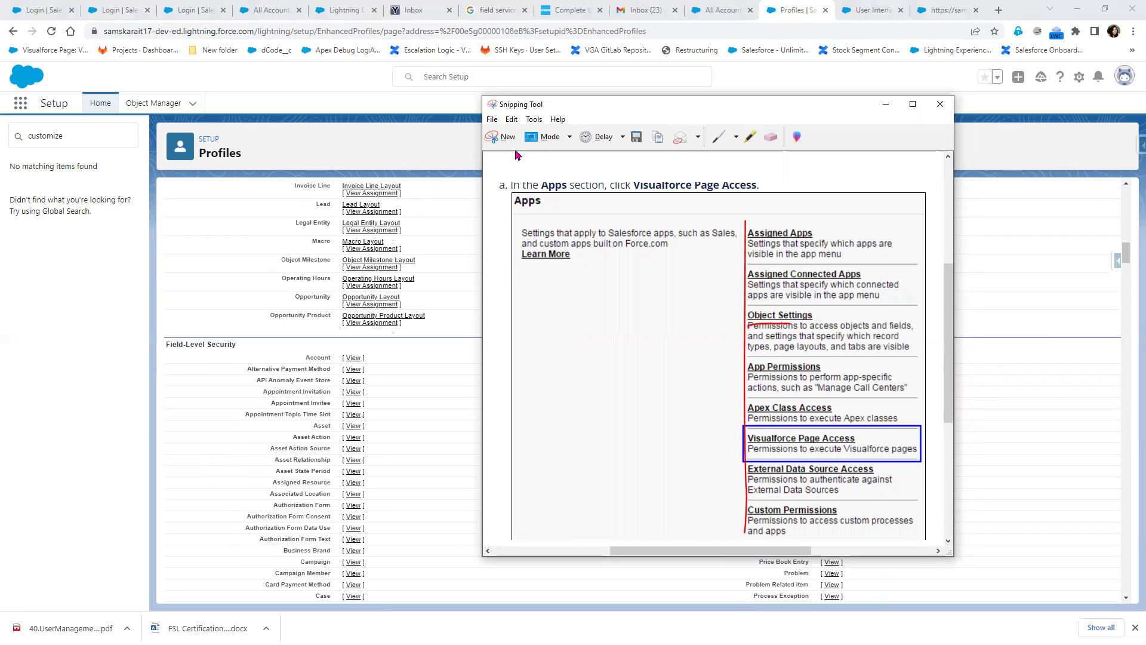
Move the annotated snip mostly off-screen and start a new screen capture
drag(677, 112, 0, 241)
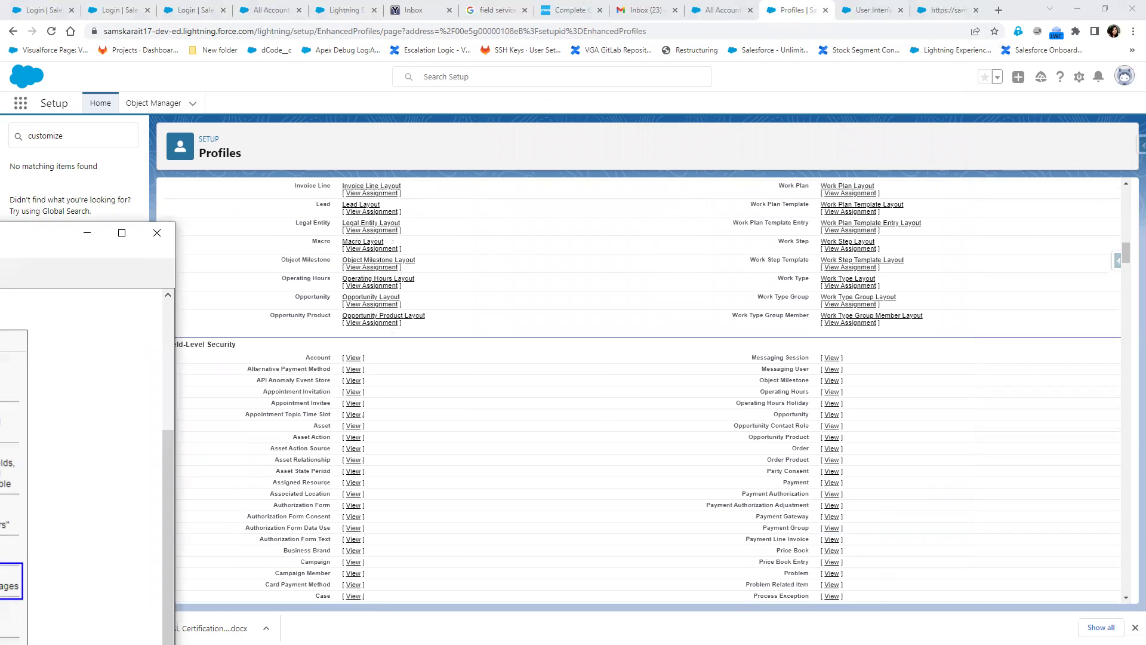
key(ctrl+n)
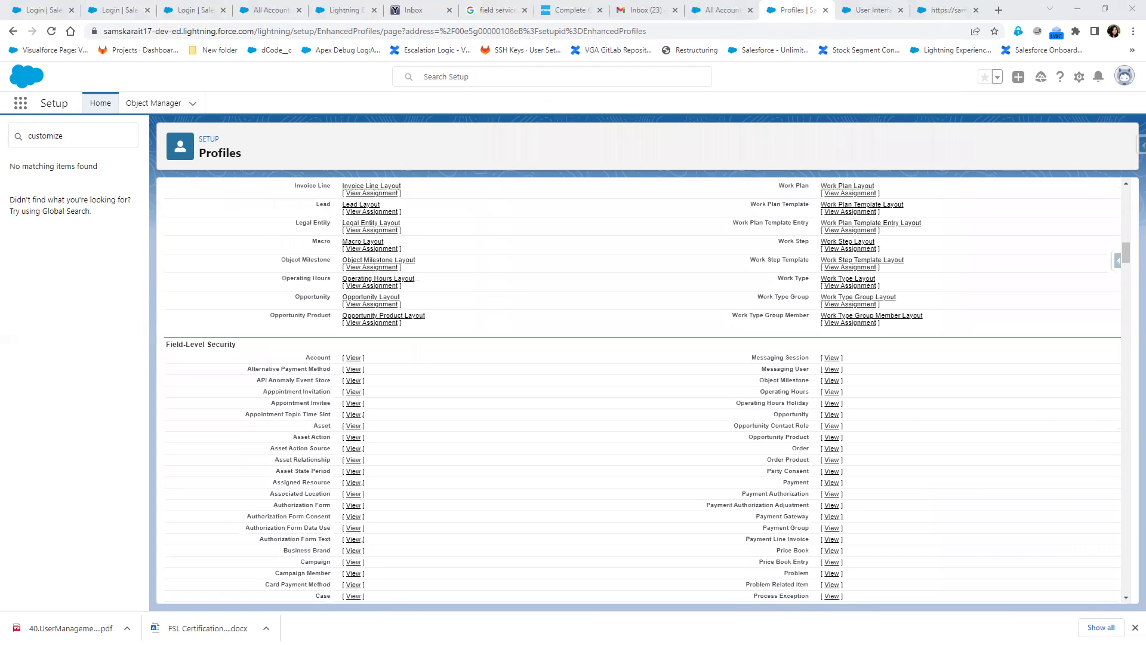
key(ctrl+n)
Circle 'Enable Enhanced Profile User Interface' in red, then hide Snipping Tool and return to User Interface settings
key(alt+Tab)
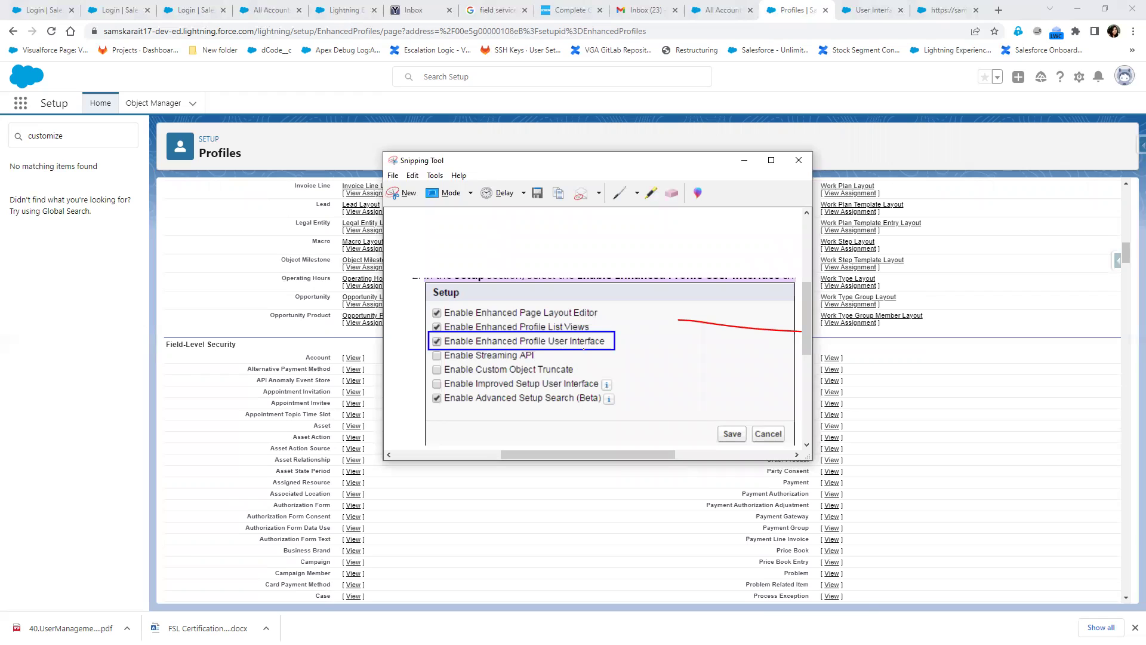
mouse_move(490, 344)
mouse_down()
mouse_move(612, 349)
mouse_move(474, 333)
mouse_move(505, 351)
mouse_move(440, 352)
mouse_up()
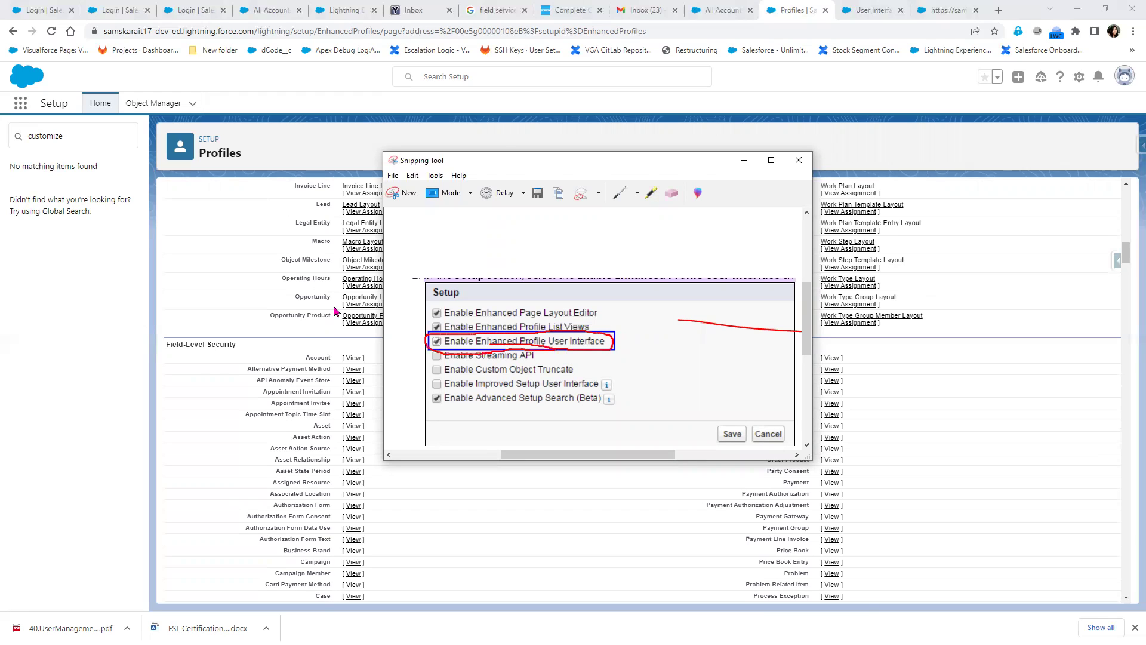
scroll(301, 355, up, 2)
scroll(295, 356, up, 10)
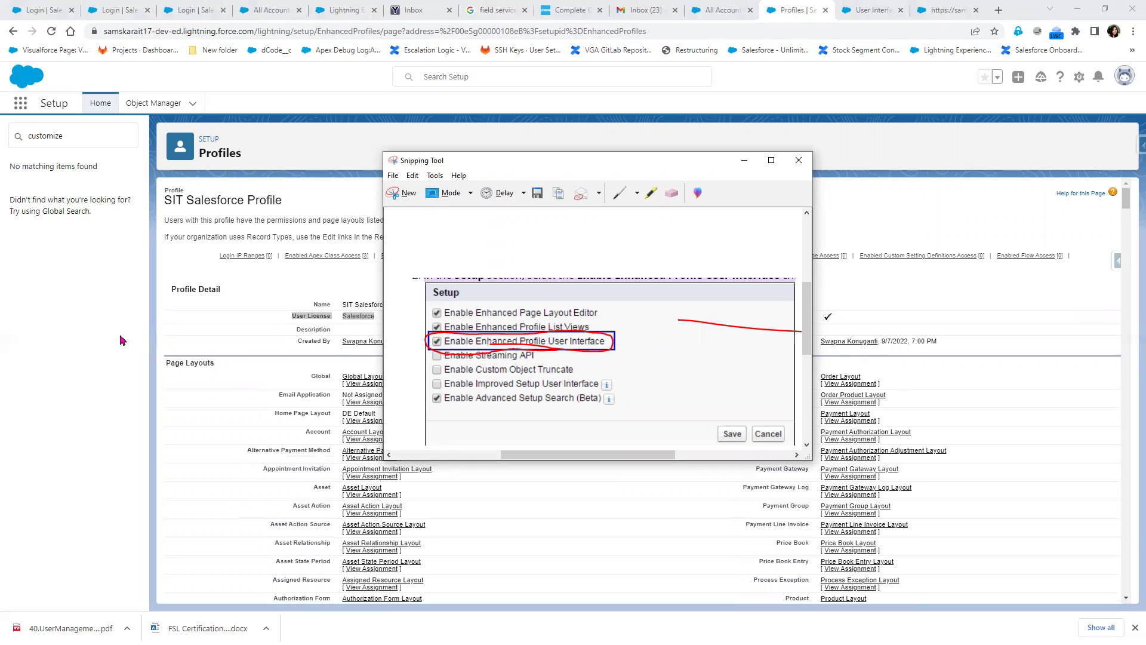
click(744, 160)
click(871, 11)
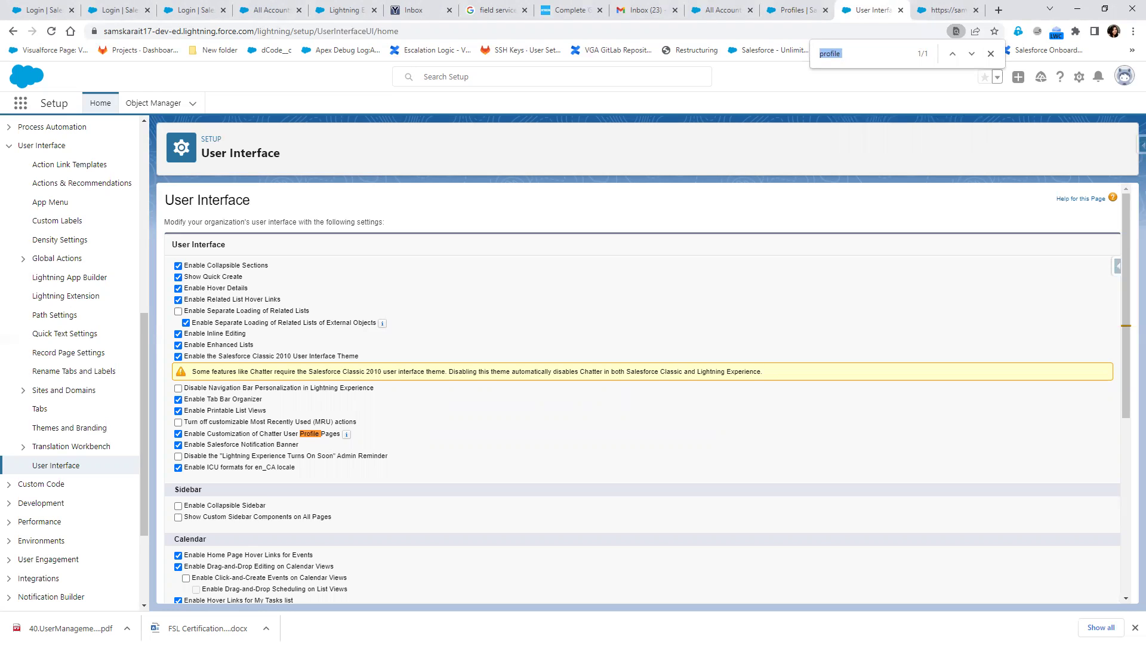
From the SIT Salesforce Profile tab, search Quick Find for 'prof' and open Users > Profiles
click(797, 10)
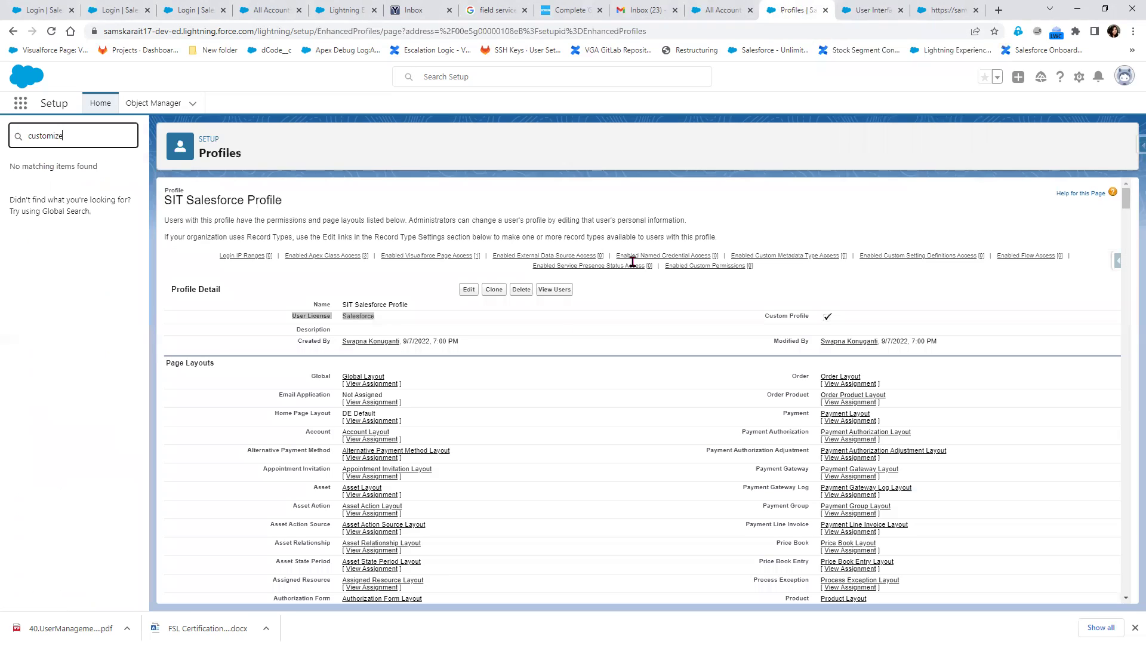
double_click(17, 137)
text(p)
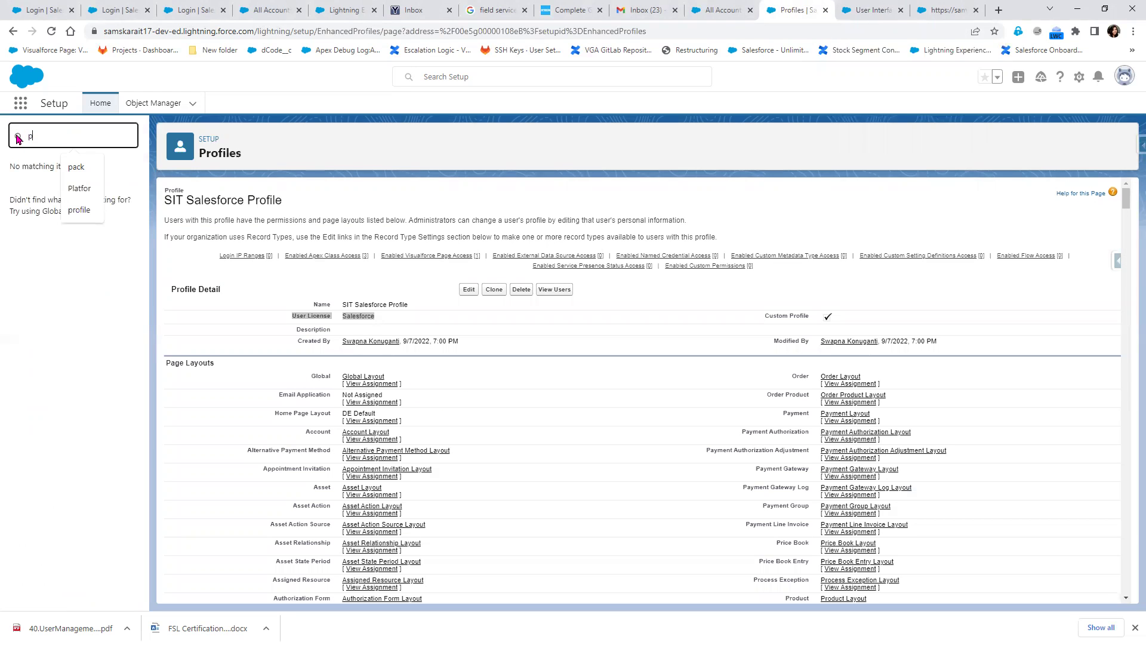
text(rof)
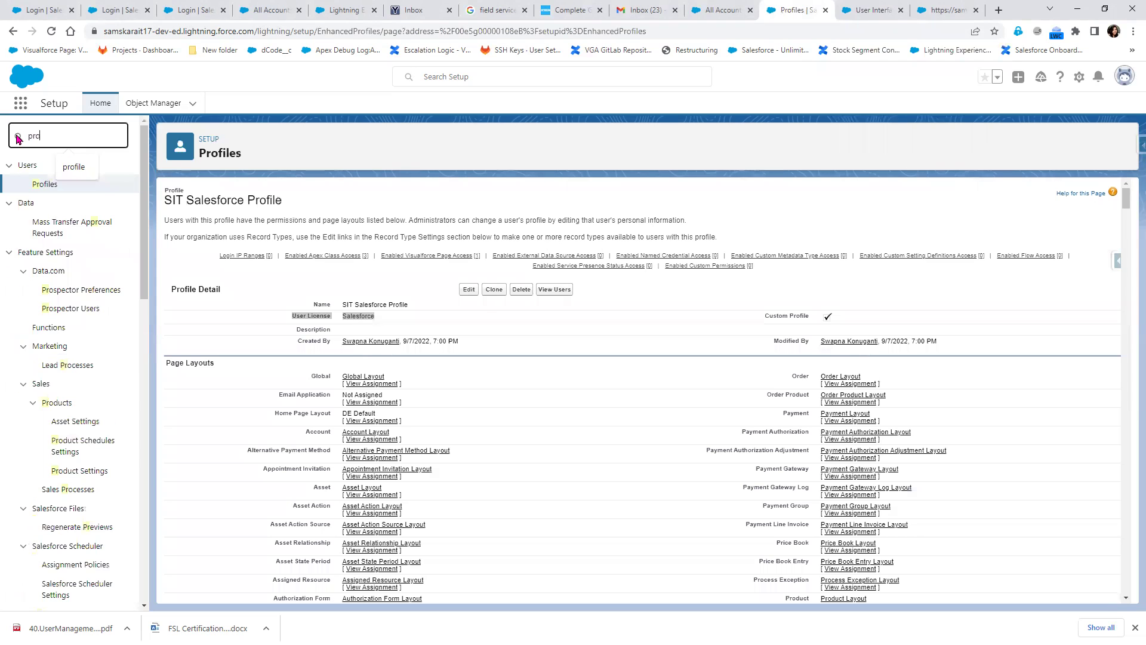
click(41, 186)
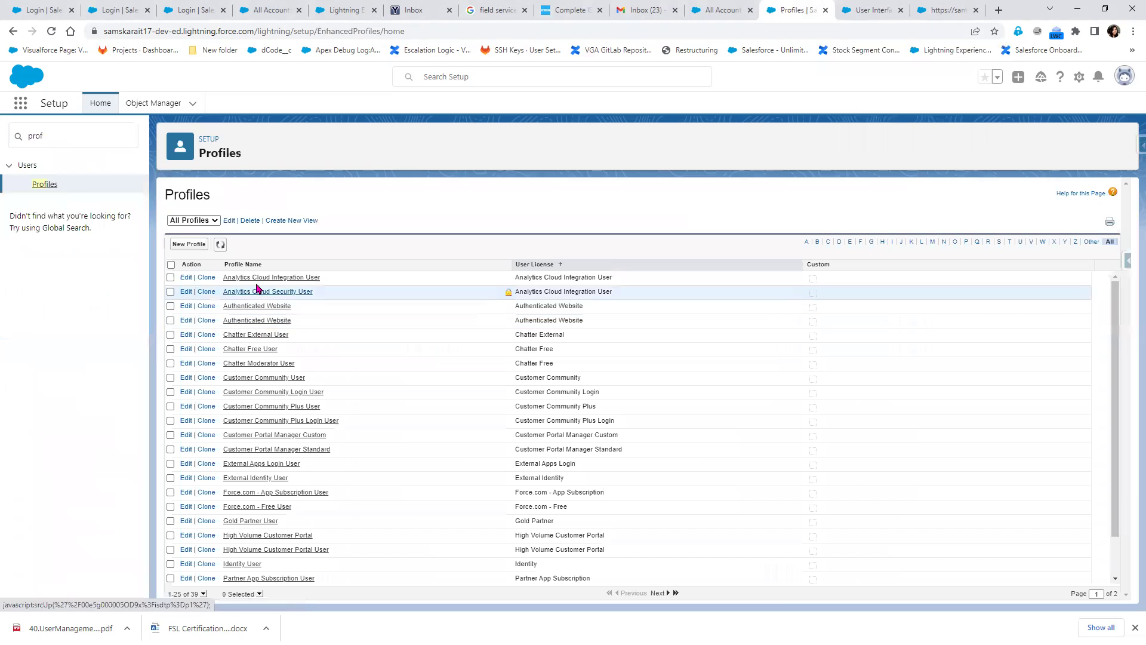
View the Analytics Cloud Integration User profile, return to the Profiles list, then switch to User Interface
click(258, 278)
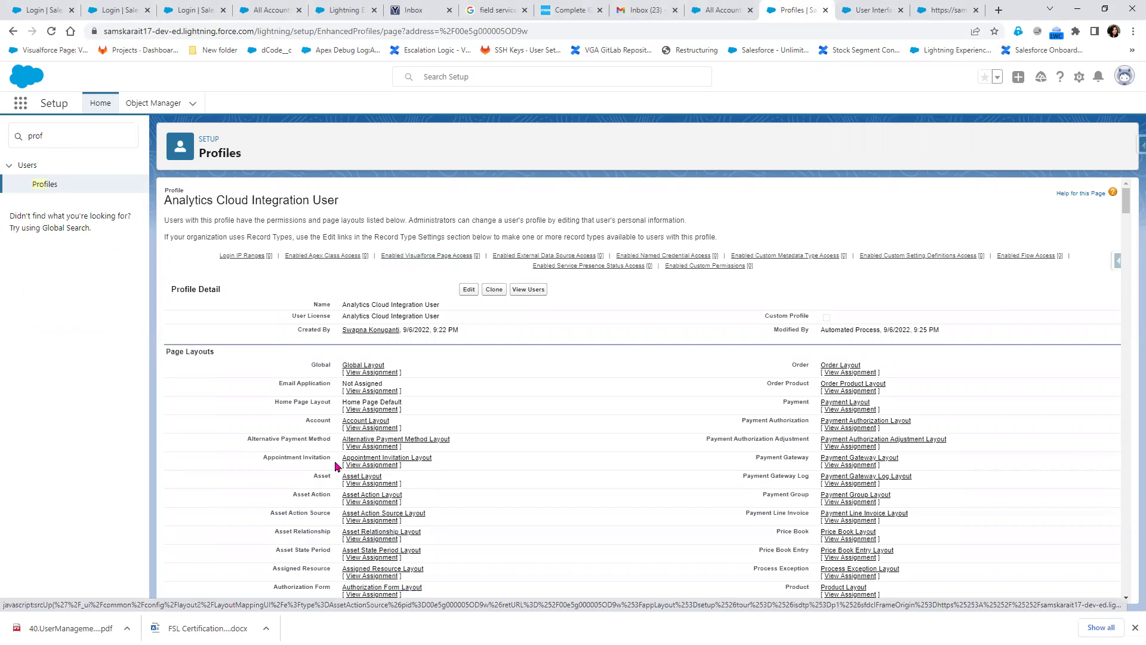
click(47, 187)
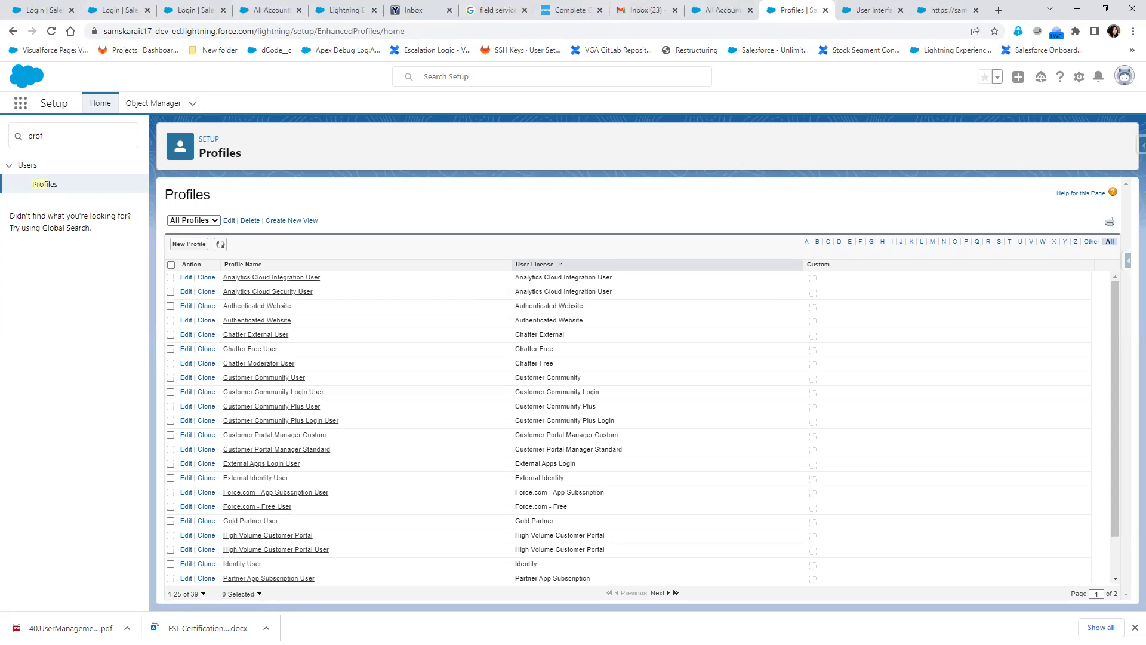
click(872, 10)
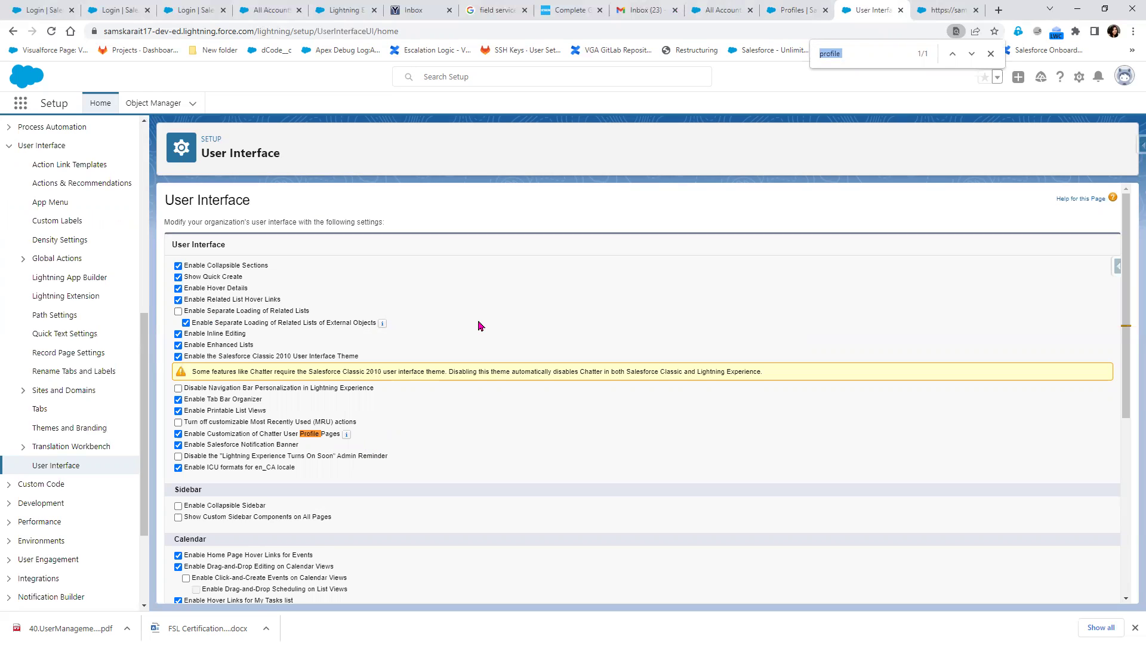
Back on the Profiles list, widen the Action column and scroll down to the custom SIT Salesforce Profile
click(792, 16)
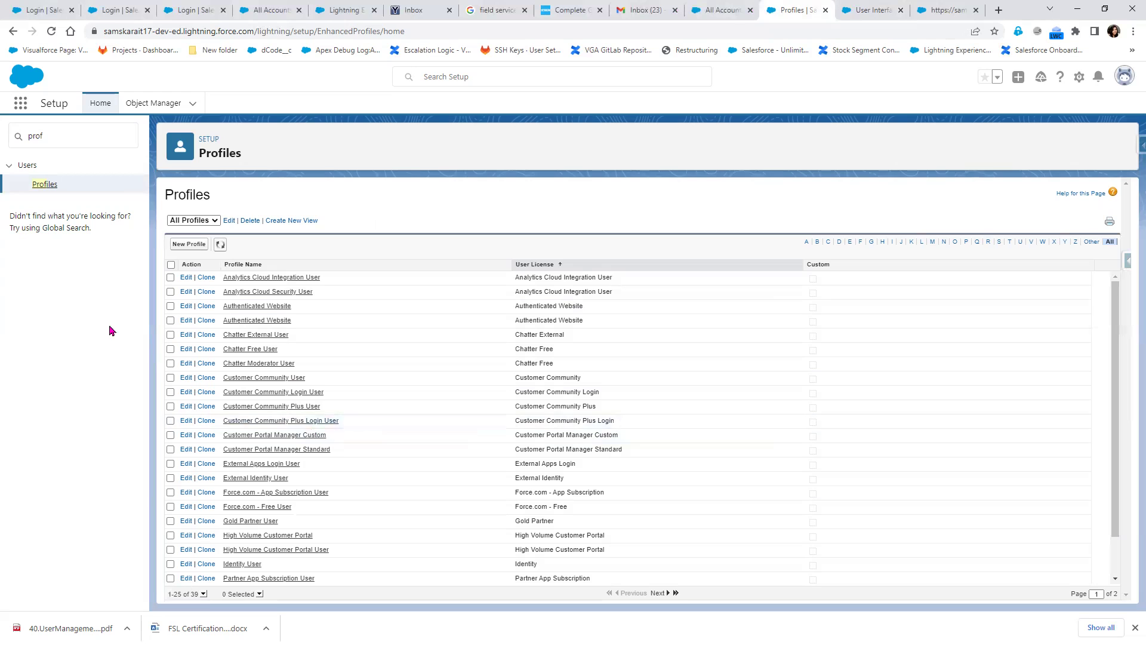
scroll(486, 547, down, 2)
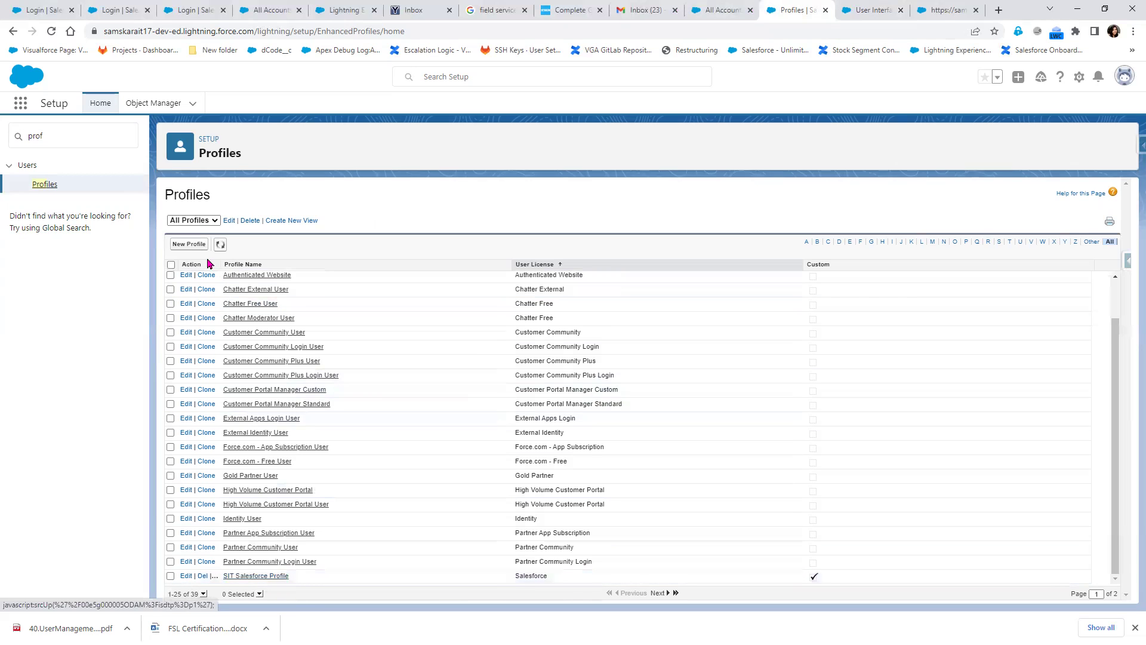
drag(222, 266, 288, 320)
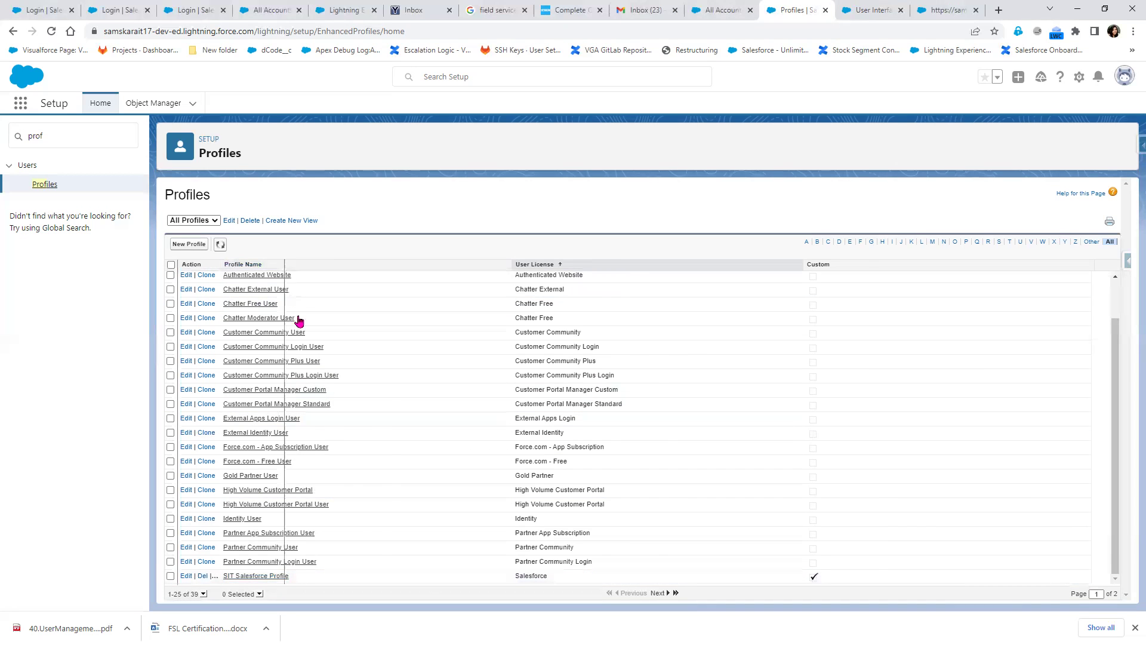
scroll(358, 558, down, 2)
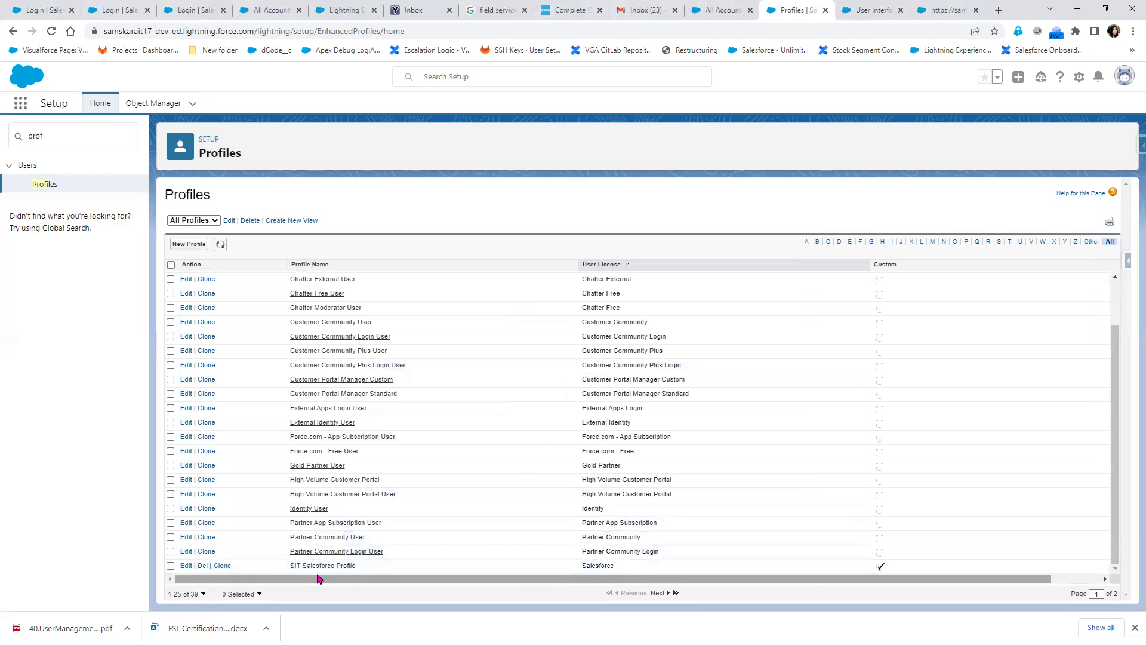
Clone Standard Platform User (Salesforce Platform license) into a new profile named 'SIT Platform Profile' and save
click(185, 246)
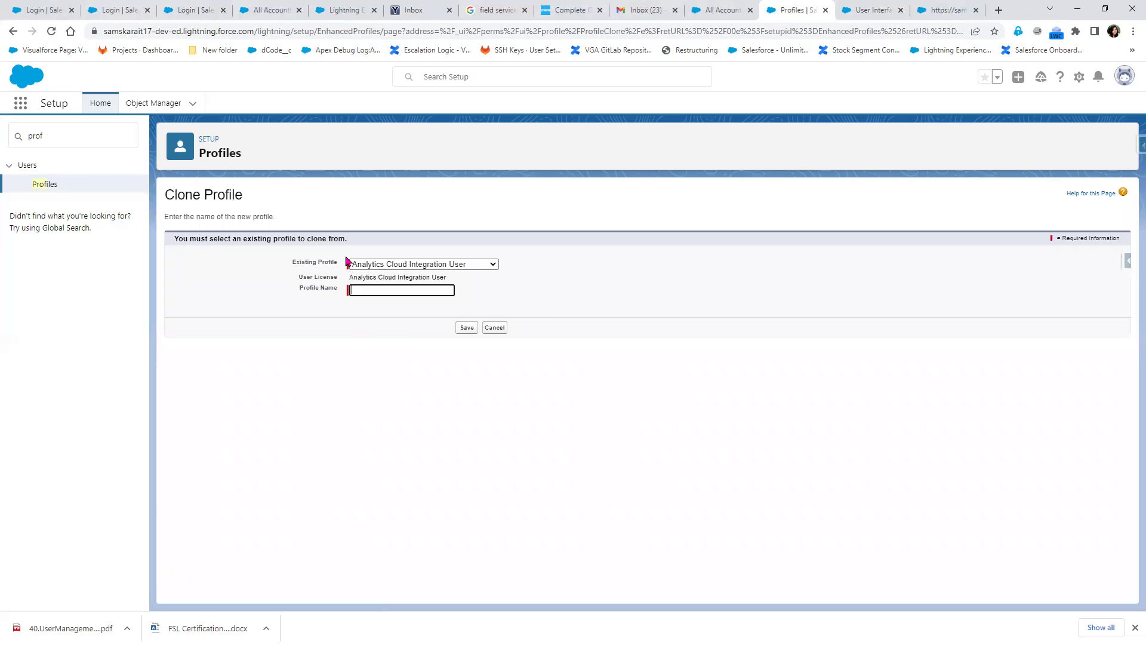
click(358, 263)
scroll(418, 425, down, 3)
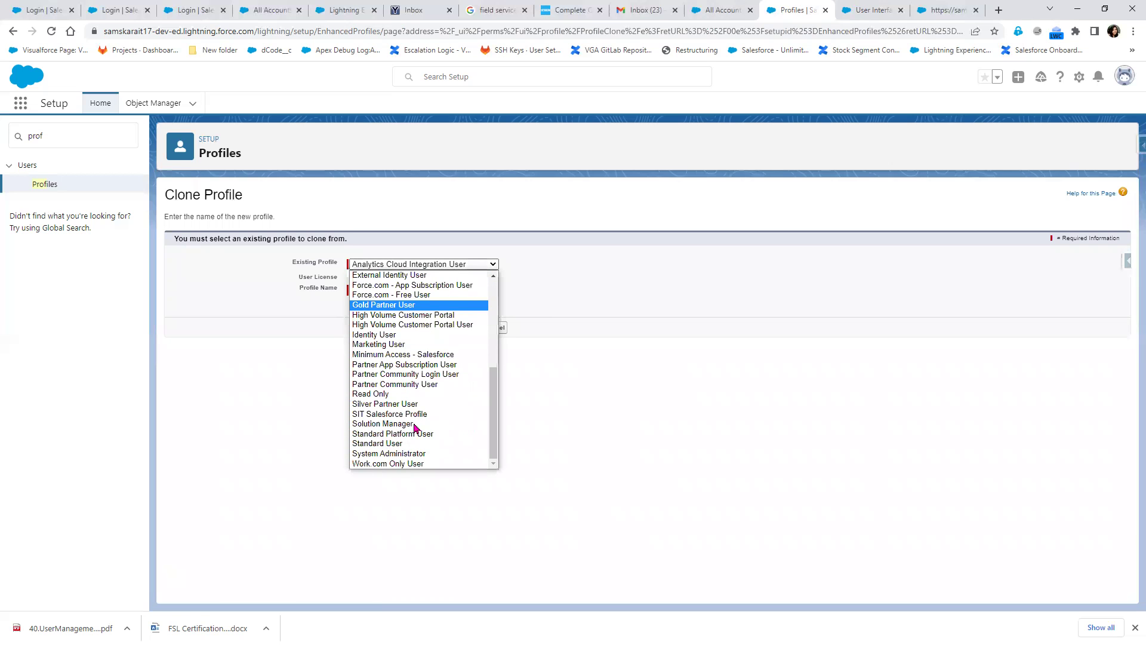
click(427, 437)
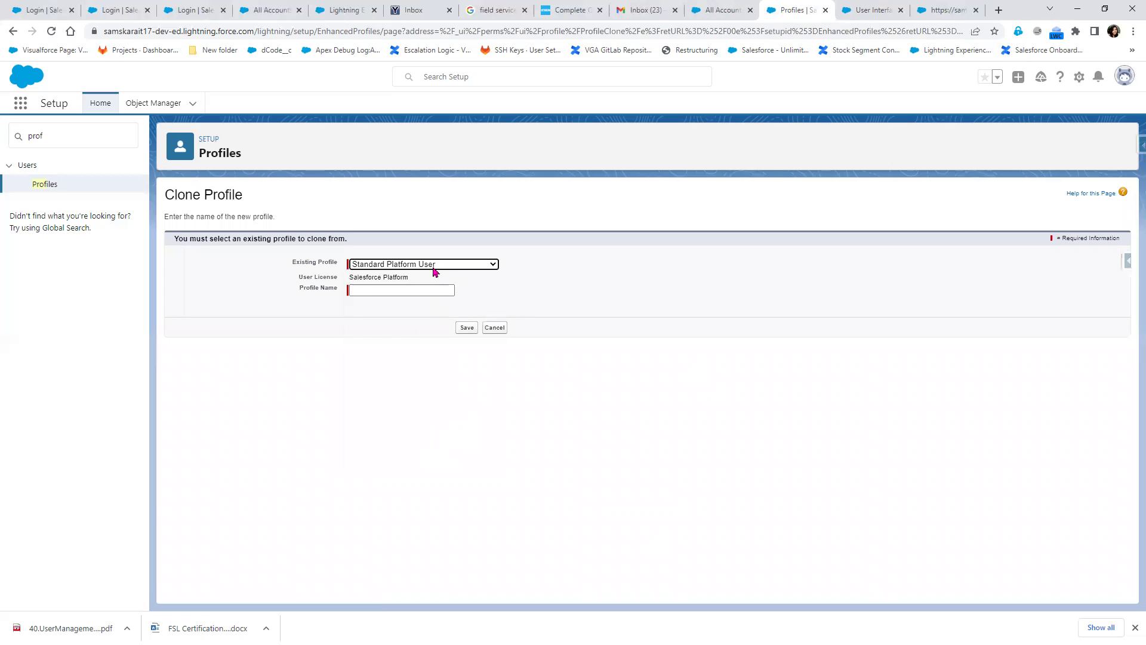
click(376, 277)
triple_click(376, 277)
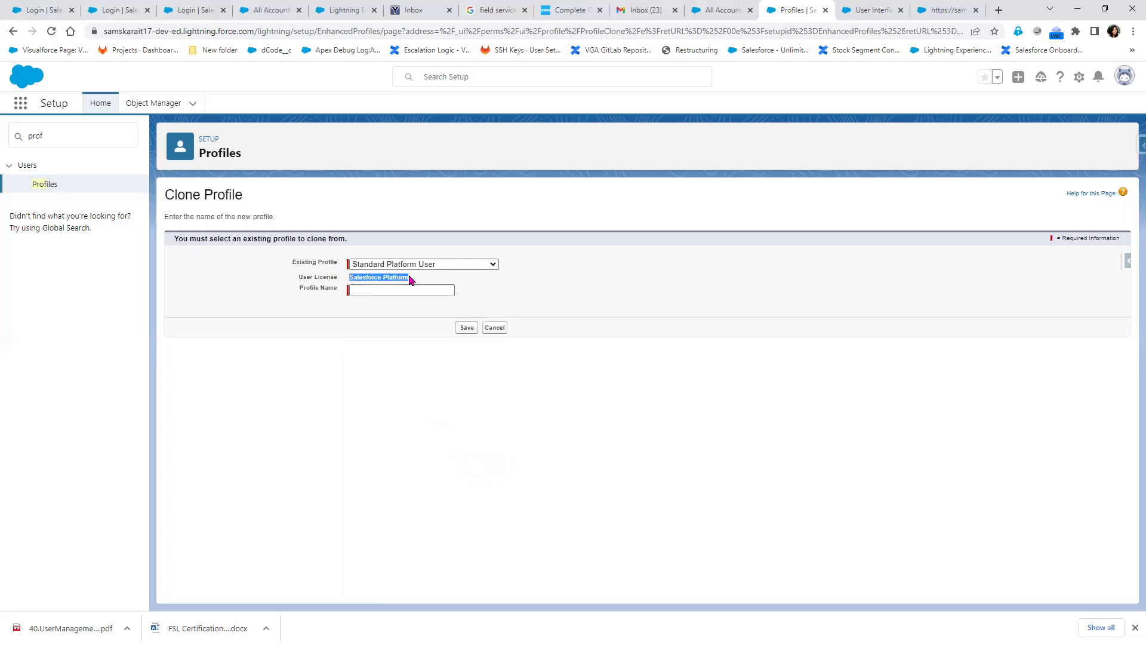
click(406, 290)
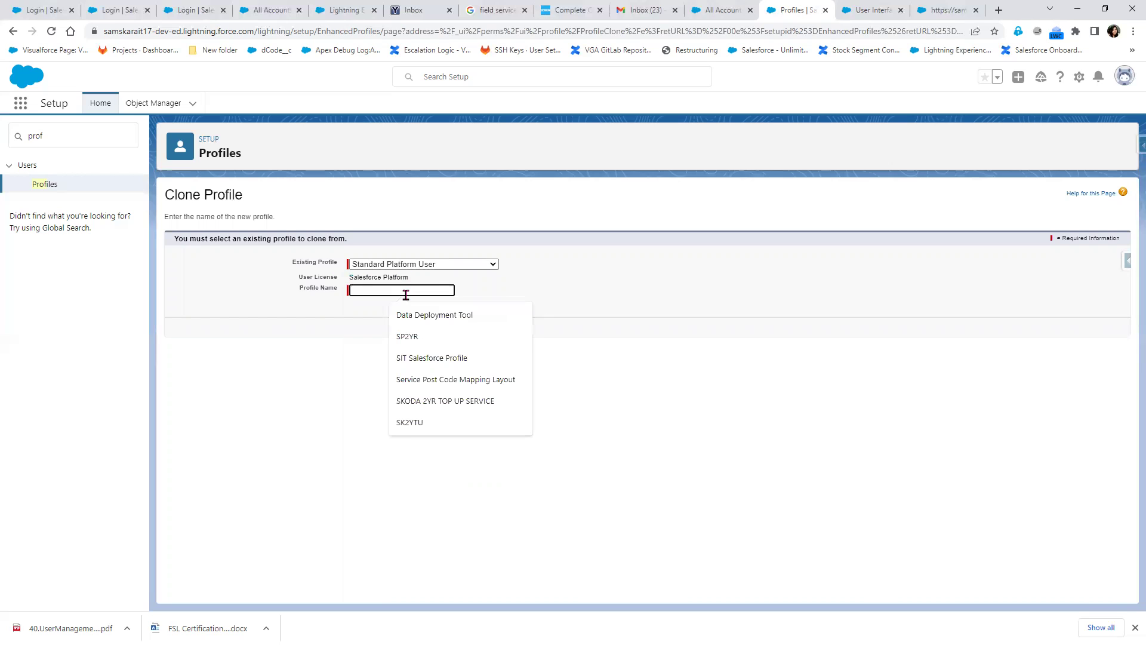
text(SIT Salesforce Profile)
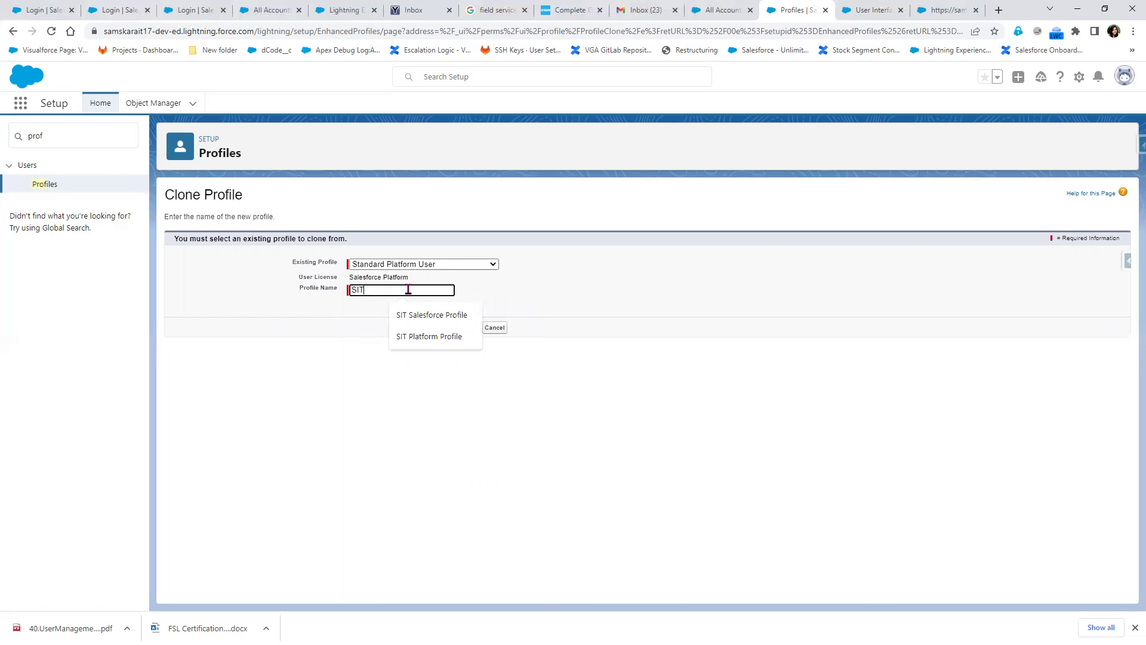
click(440, 336)
click(468, 330)
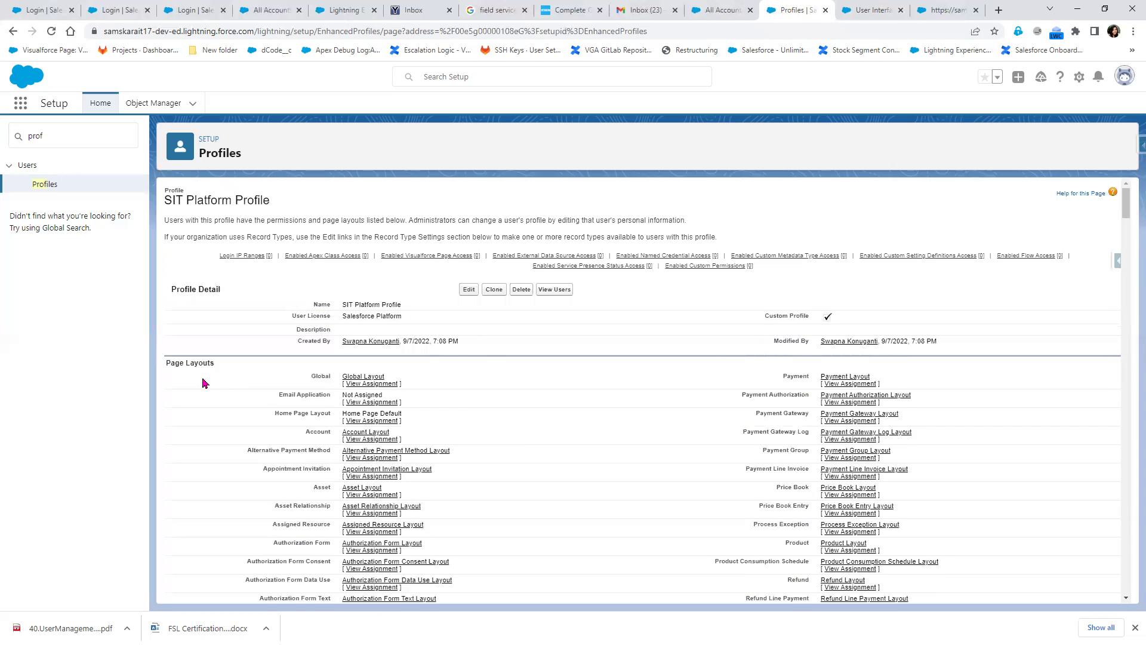
Filter the Profiles list to names starting with S to confirm both SIT profiles, then switch to Paint
click(41, 186)
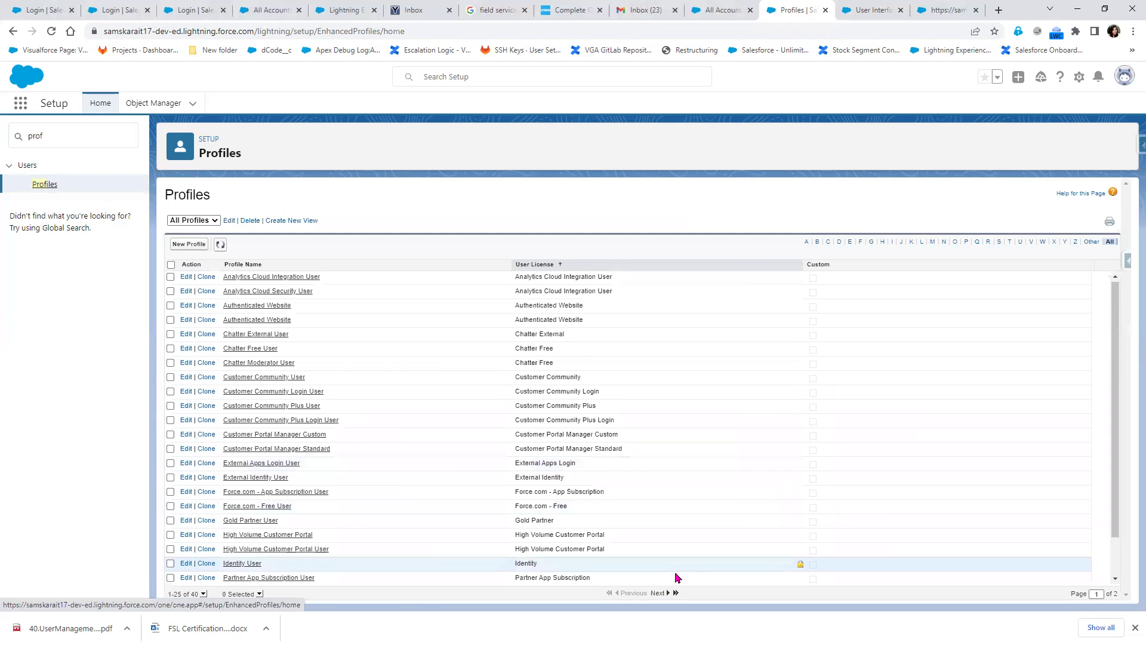
scroll(845, 574, down, 2)
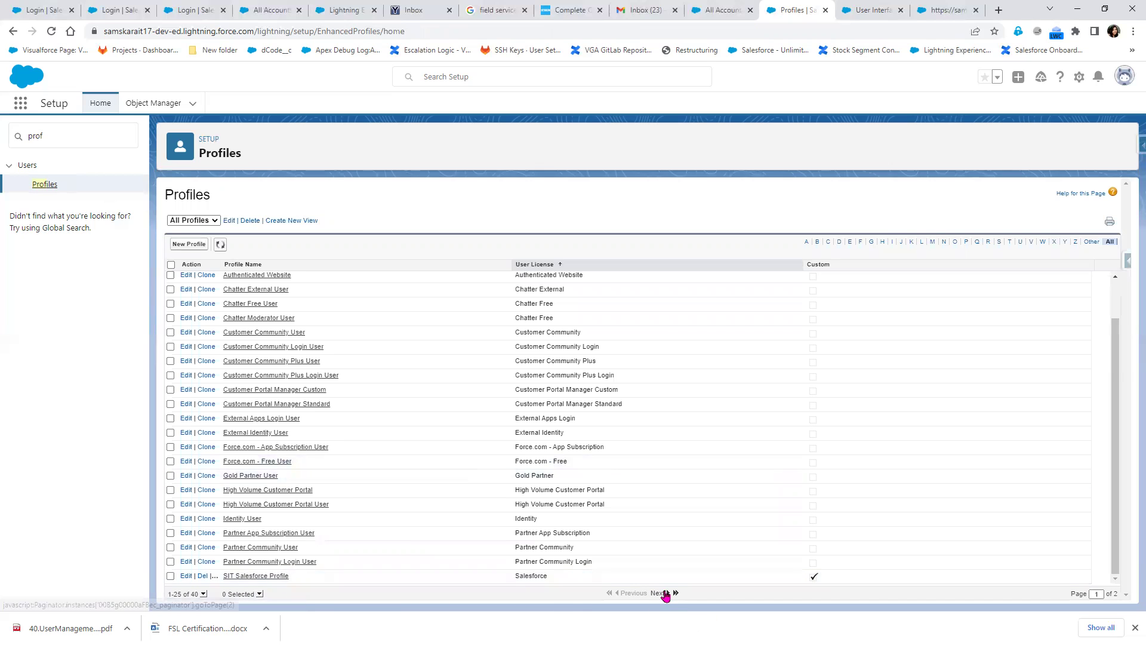
click(665, 593)
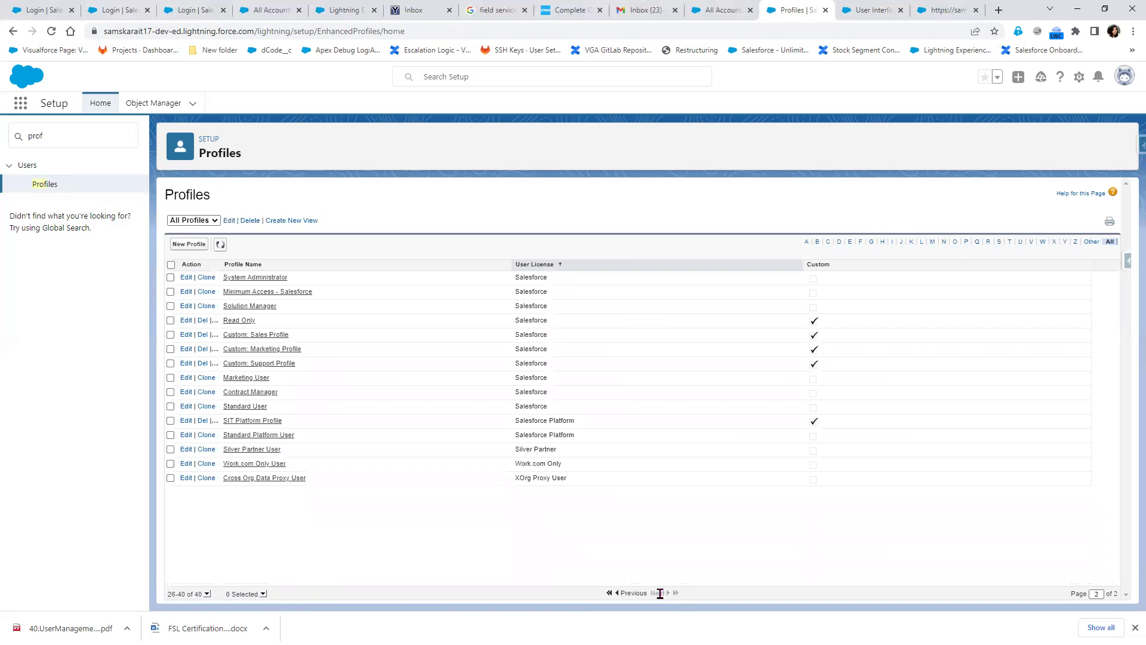
click(998, 243)
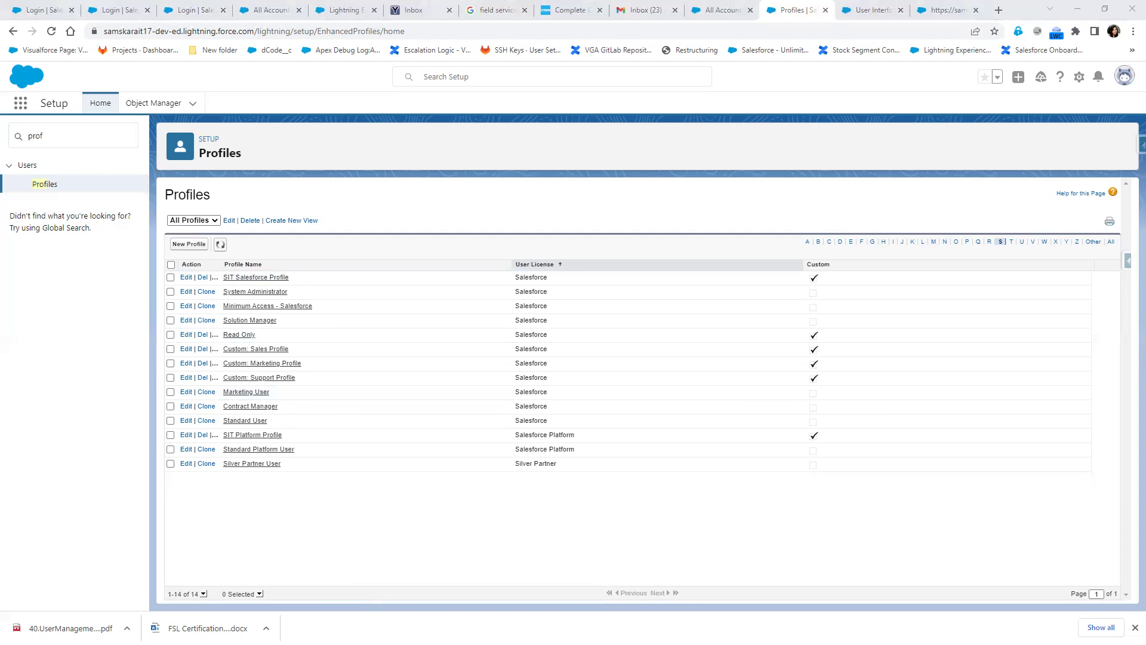
key(alt+Tab)
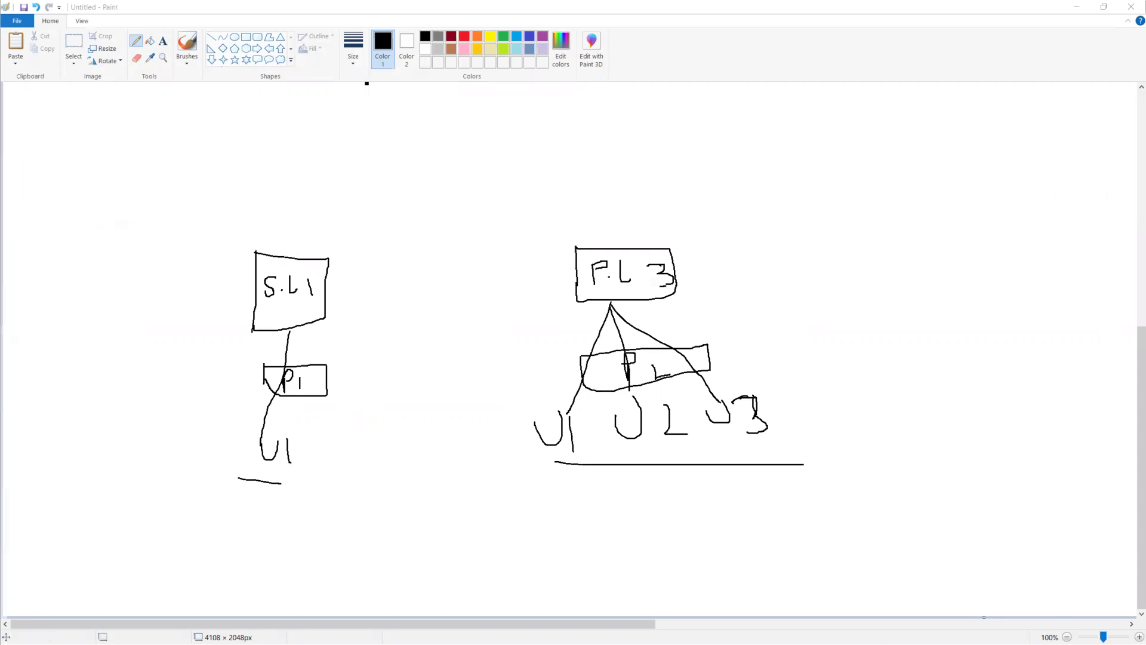
In Notepad++, add a 'User Management :' heading defining a user as a person accessing the salesforce.com organization
key(alt+Tab)
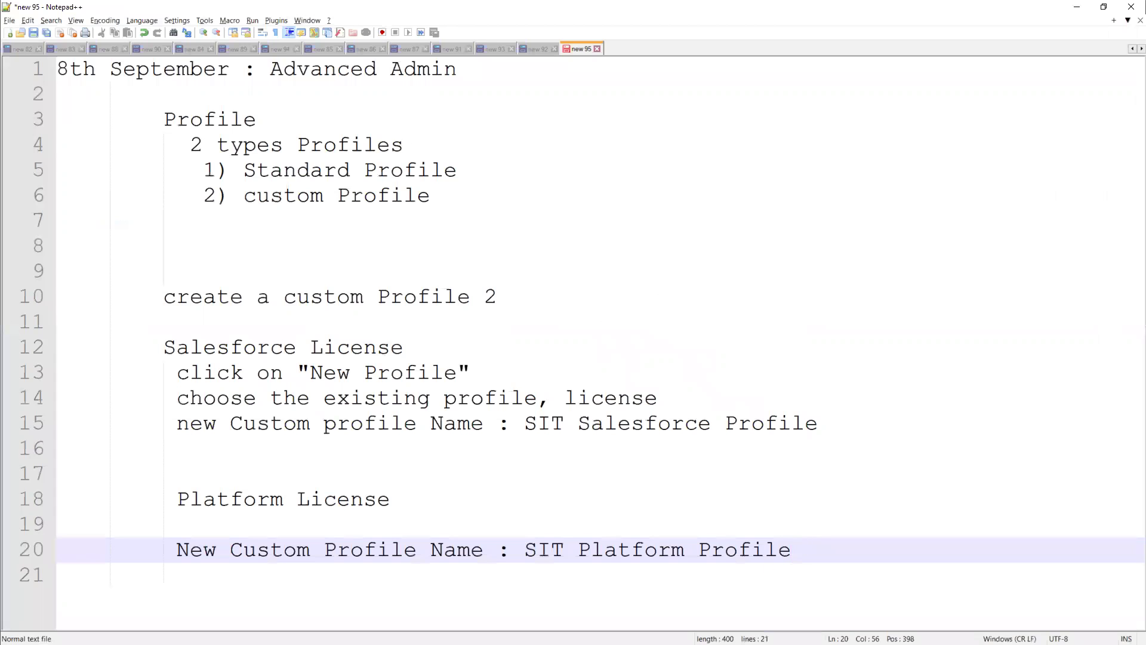
key(Return)
key(Return)
key(Return)
key(BackSpace)
key(BackSpace)
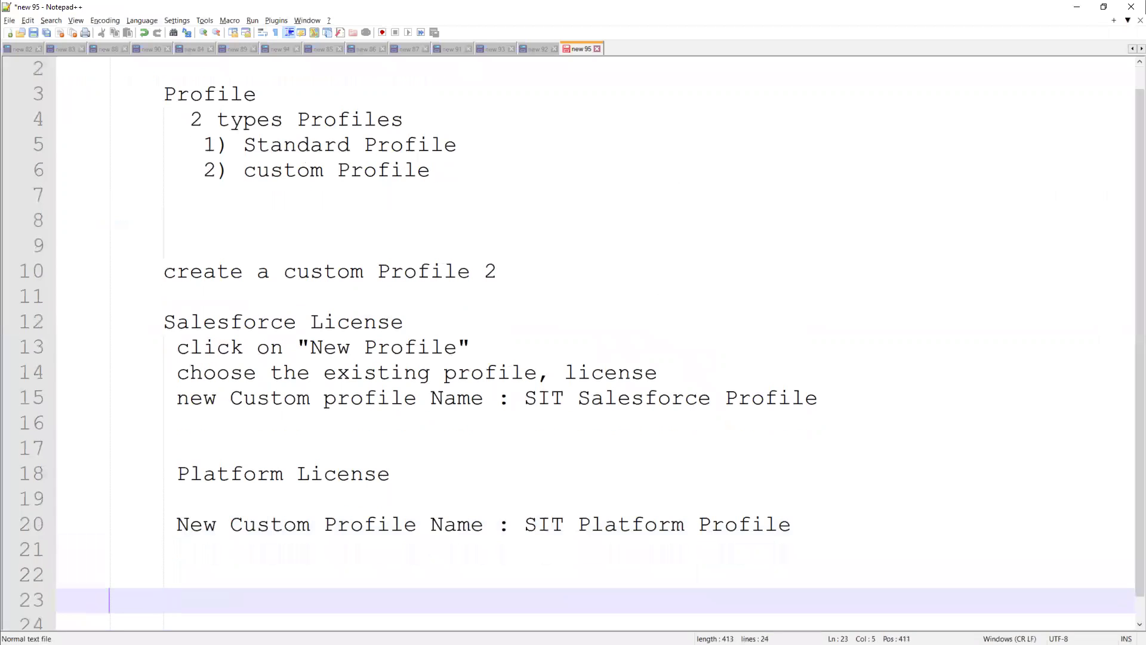
text(User Management )
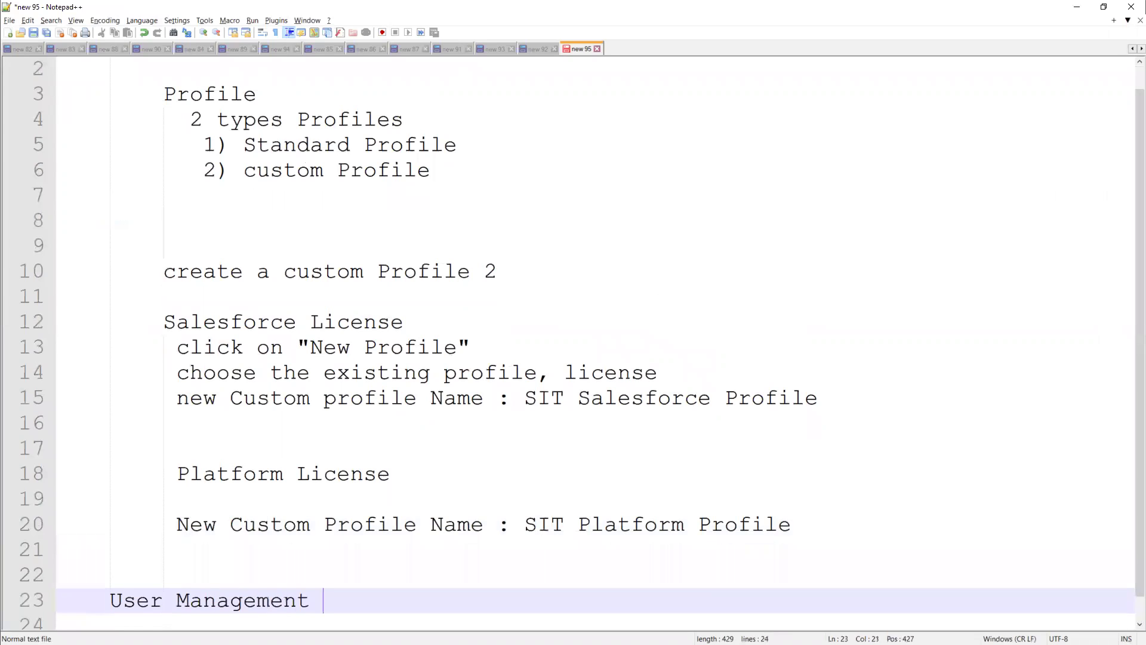
text(:)
key(Return)
key(Return)
key(Tab)
key(Up)
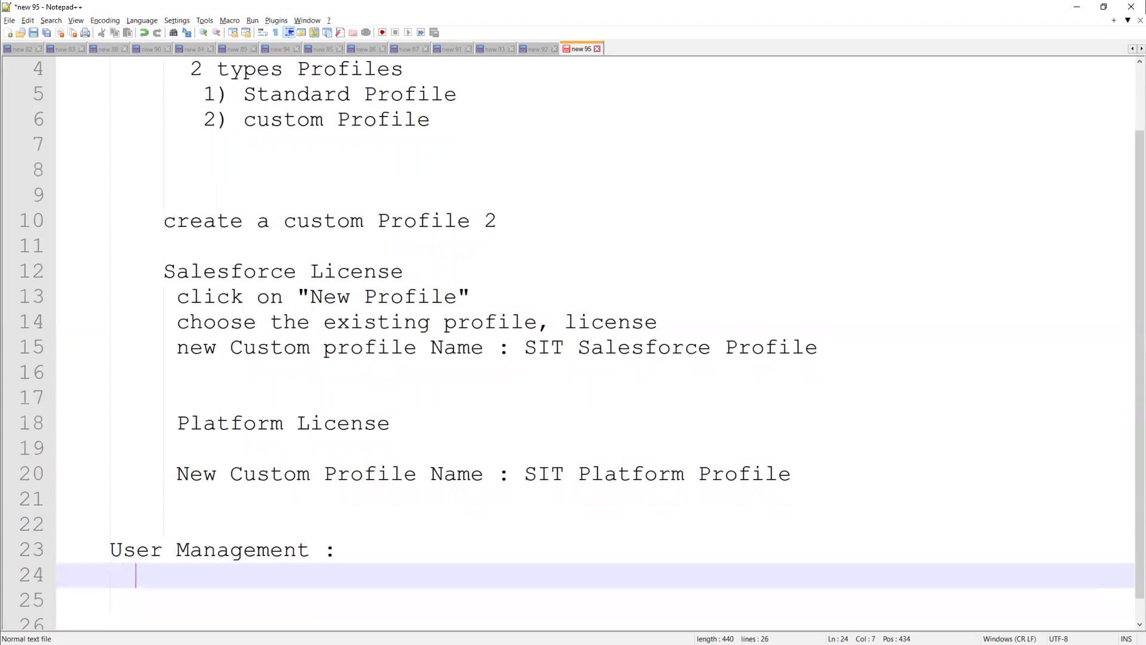
text(User)
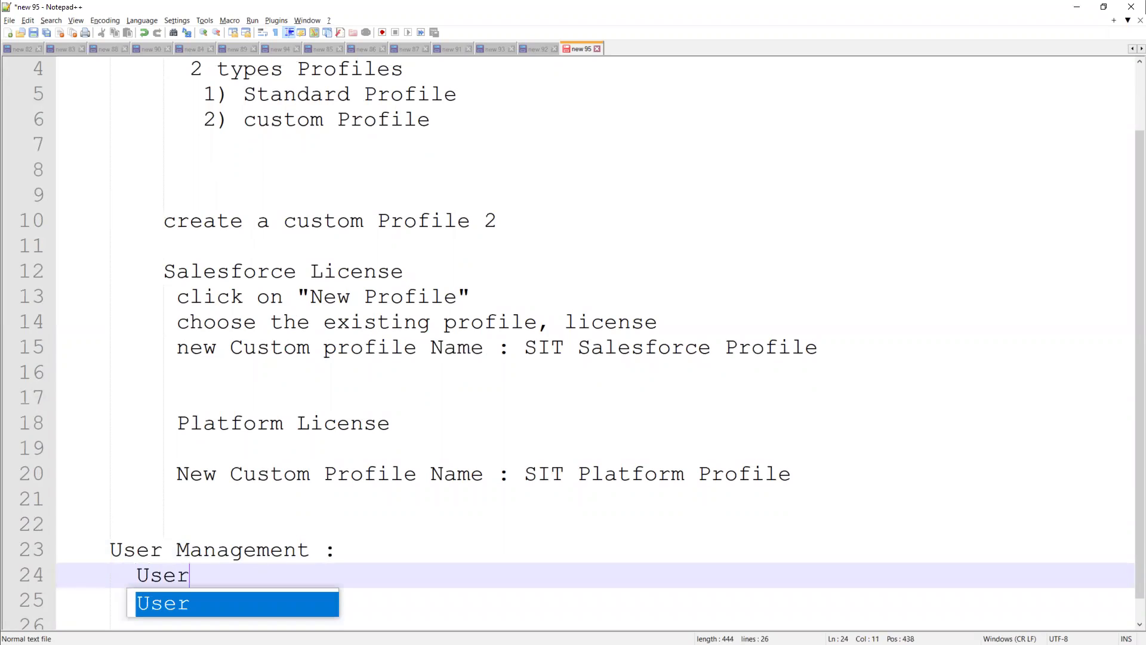
text( is nothing)
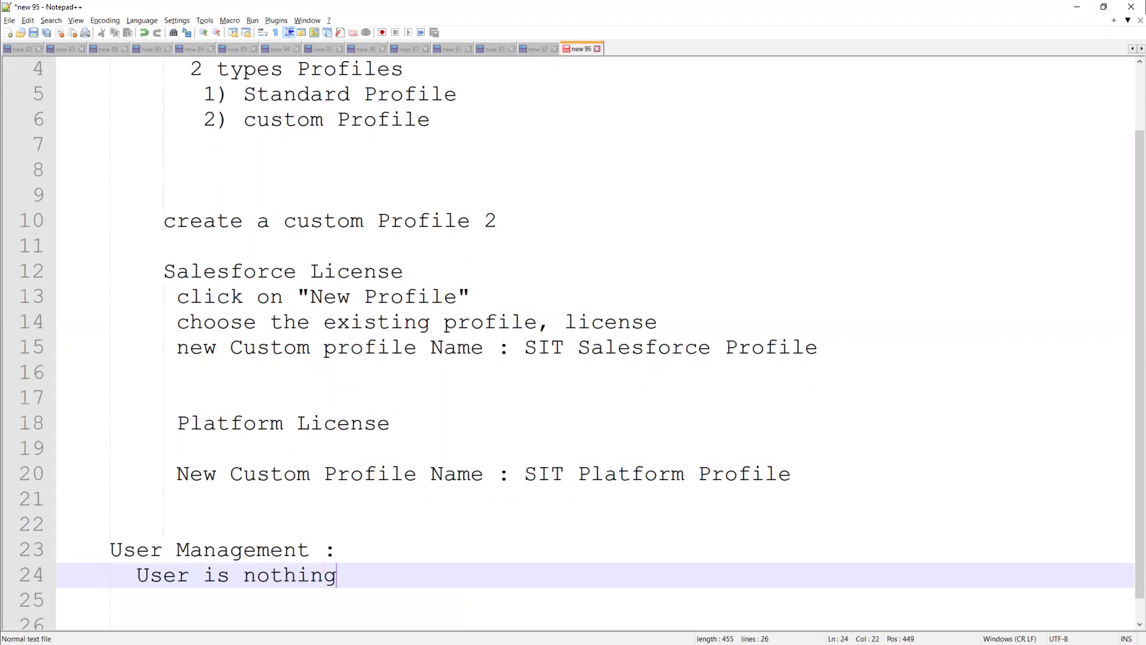
text( but a person, who can access our)
text(s)
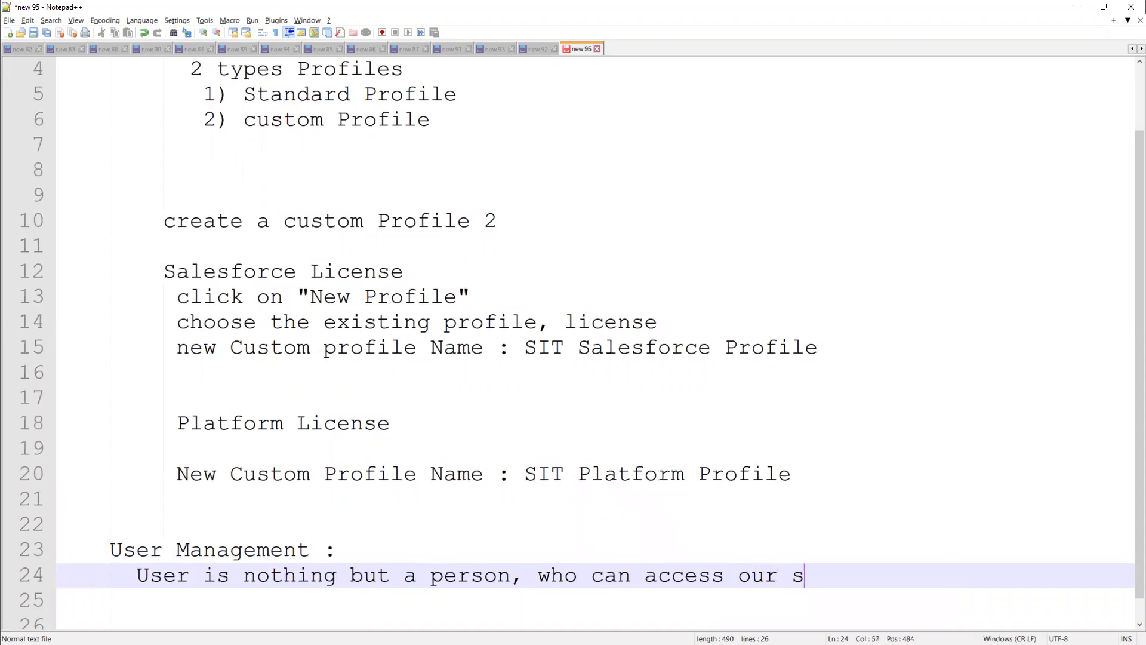
text(alesforce.co)
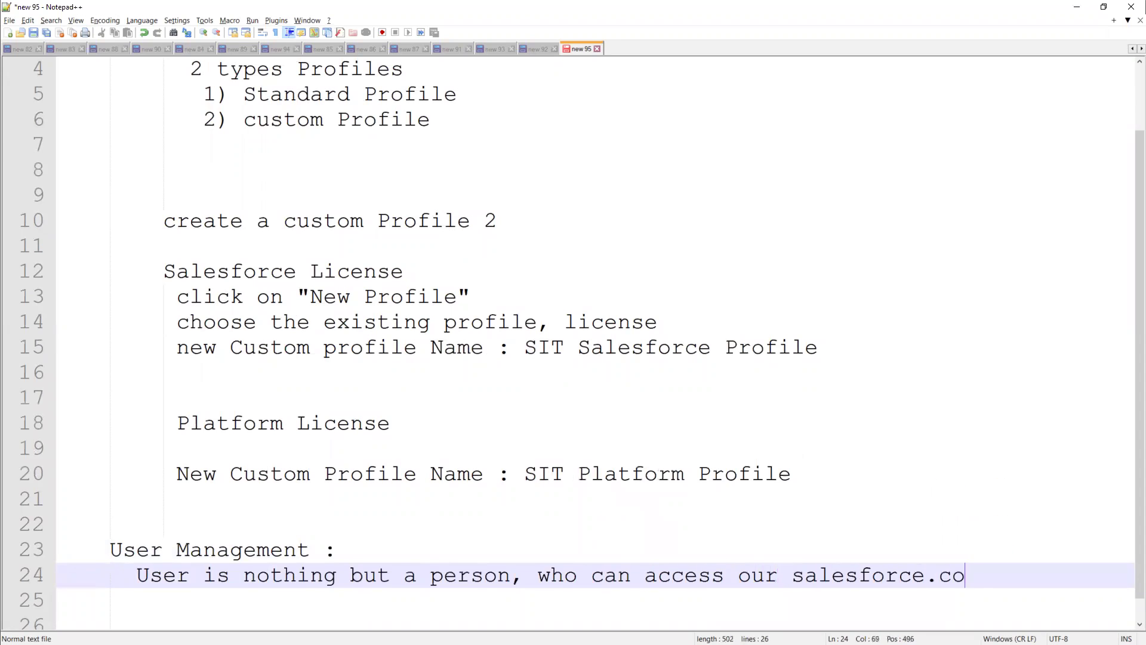
text(m organization)
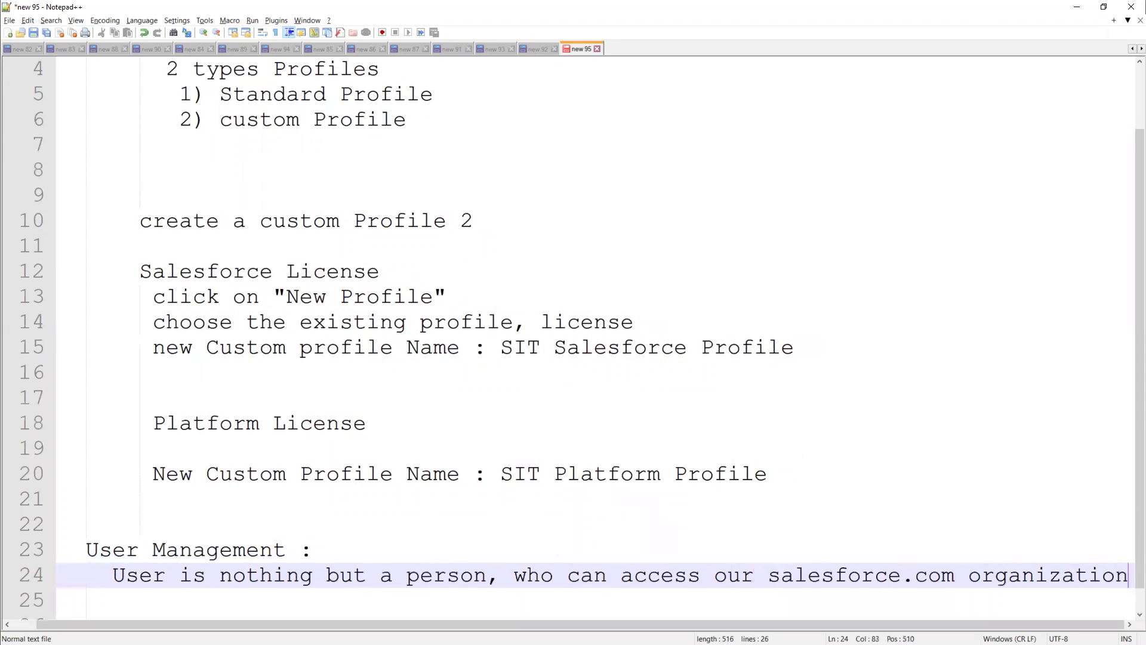
text(.)
key(Return)
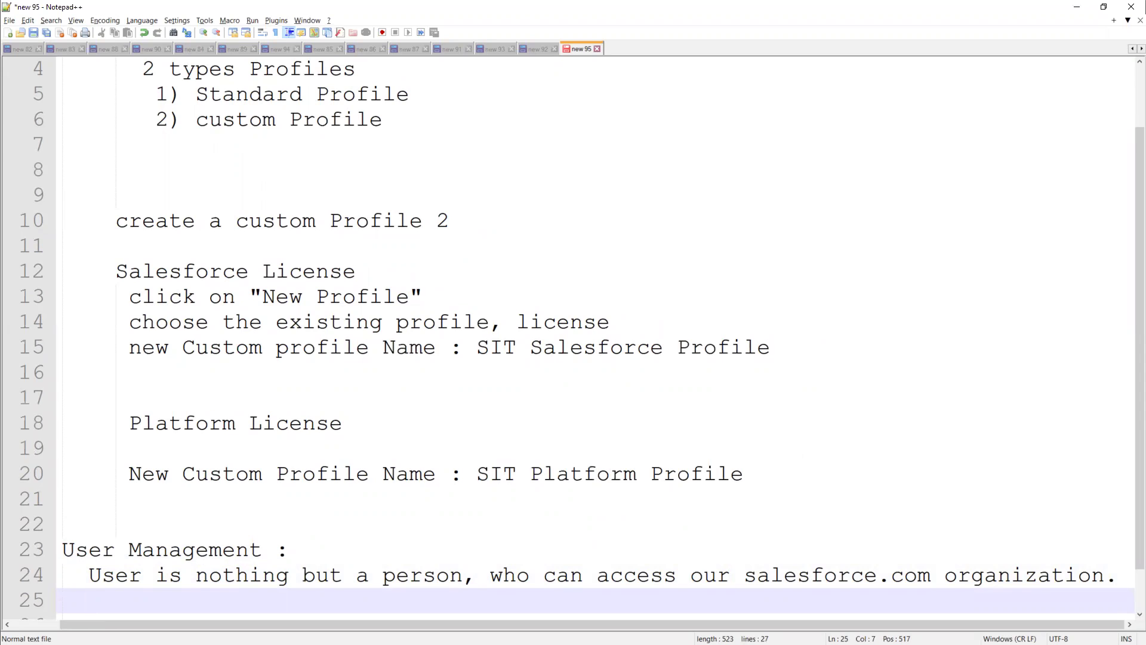
Add the line 'User can be either an employee/customer/partner /End user.' and leave blank lines after it
text(User can )
text(be either )
text(an employ)
text(ee/cust)
text(omer/p)
text(artne)
key(BackSpace)
text(tner )
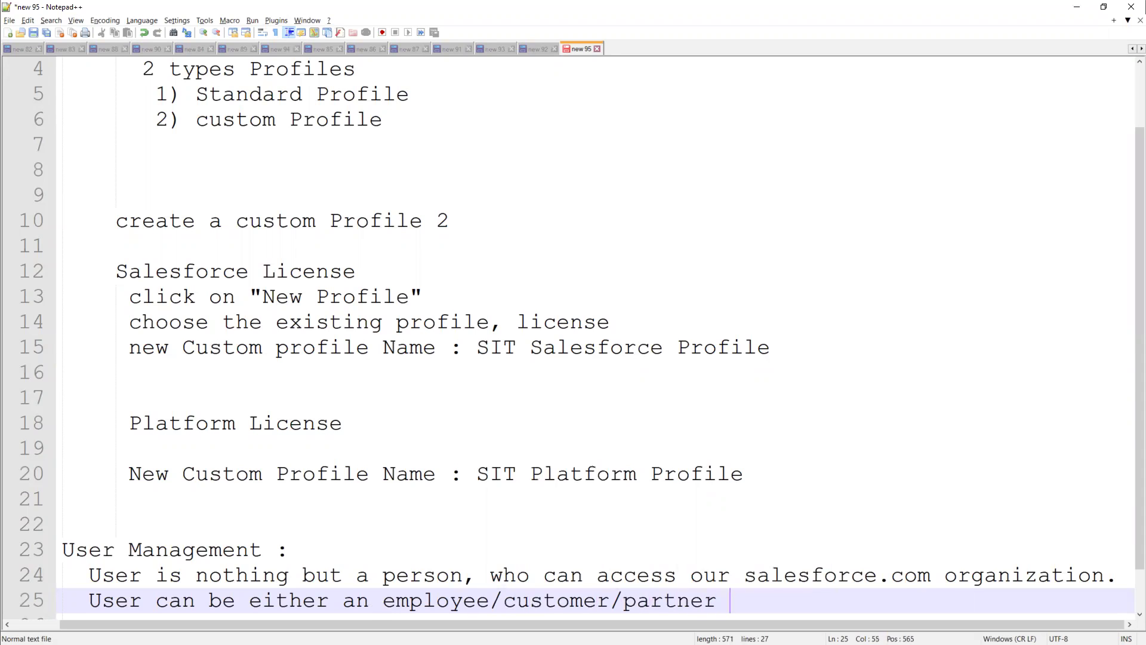
text(/End user)
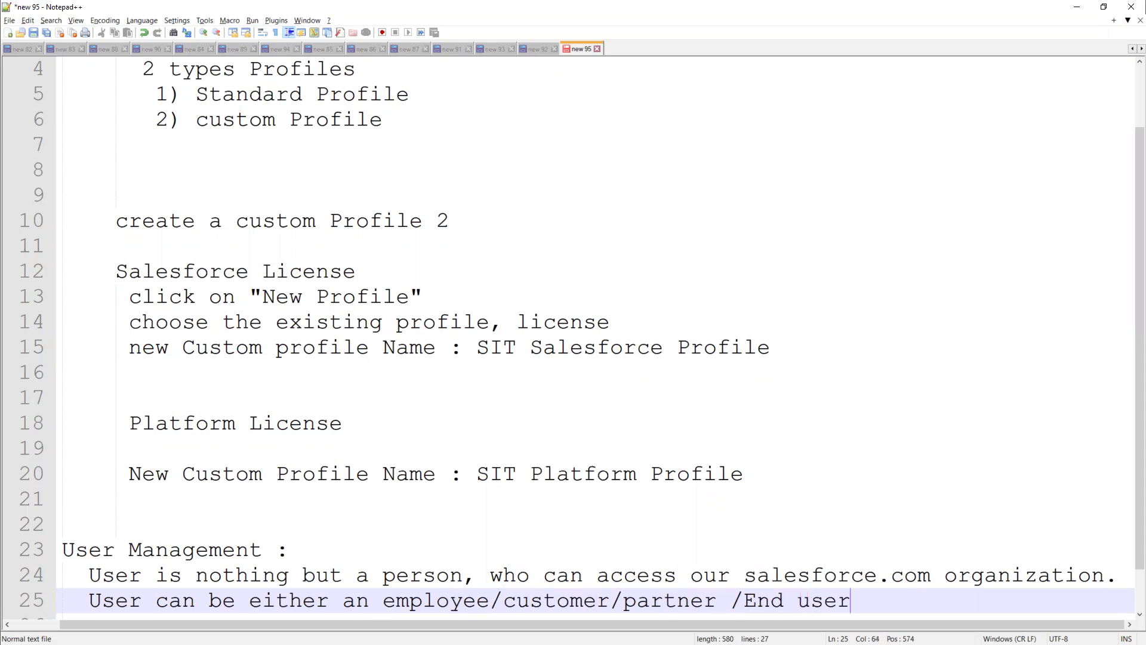
text(.)
key(Return)
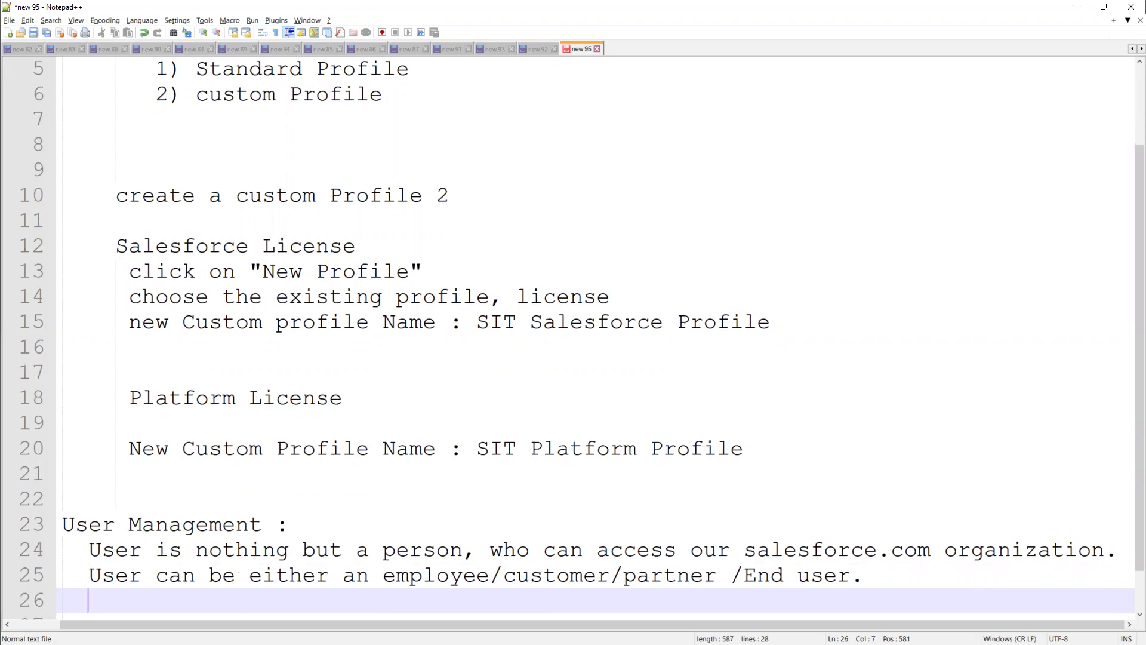
key(Return)
Note that each user should be associated with License and profile
text(Each Suser should )
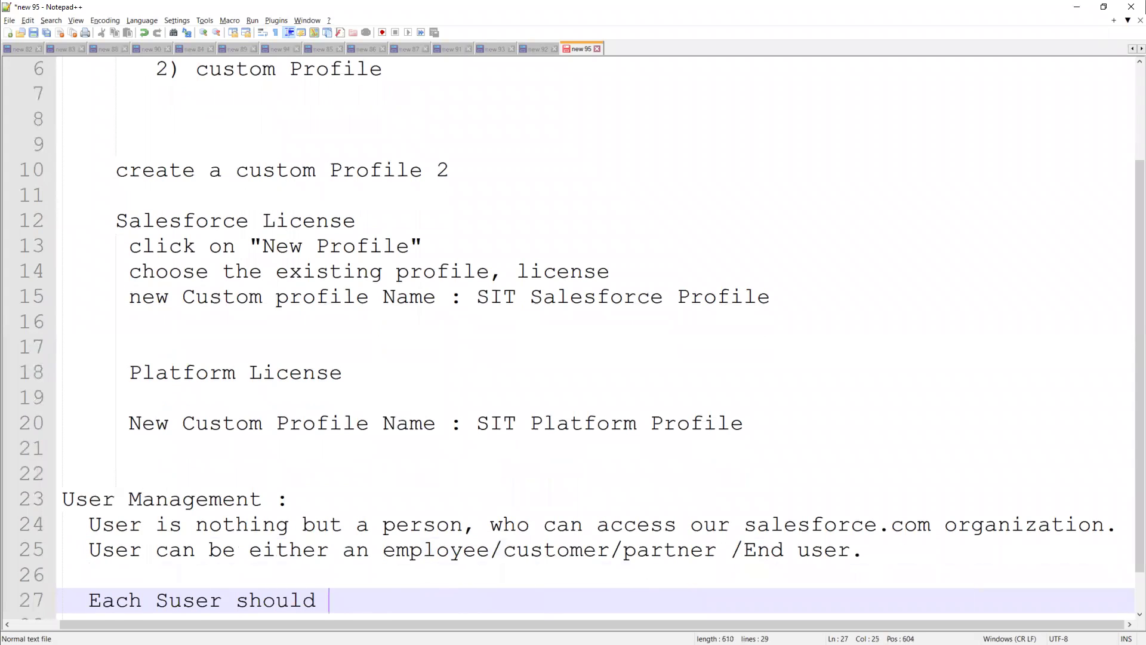
text(be associated with)
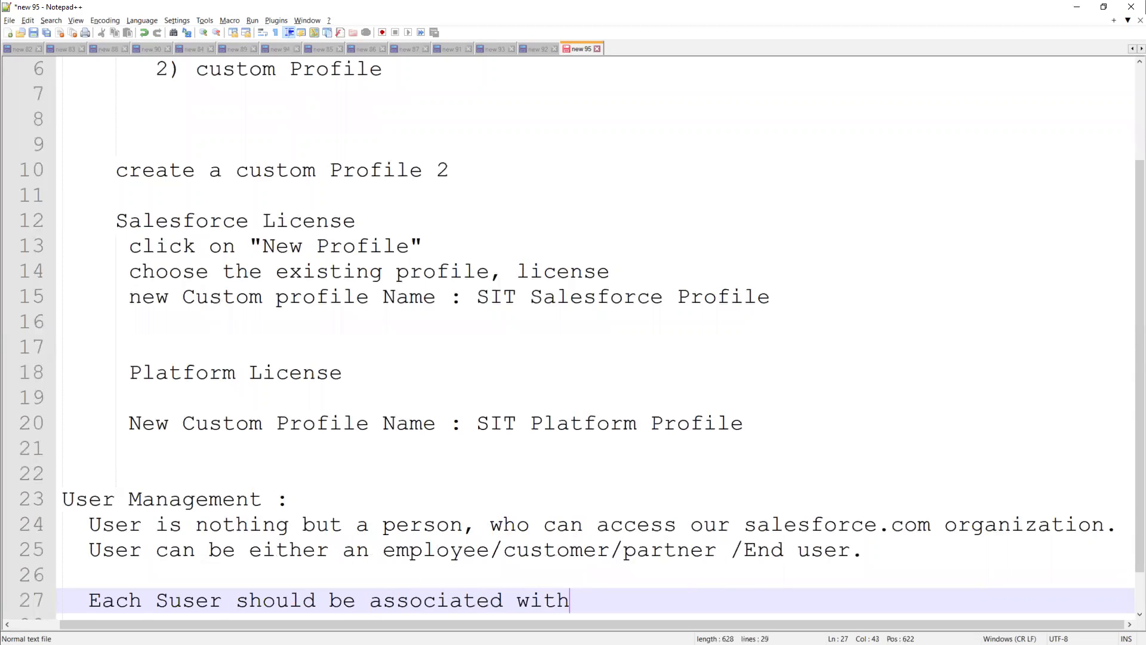
text( License an)
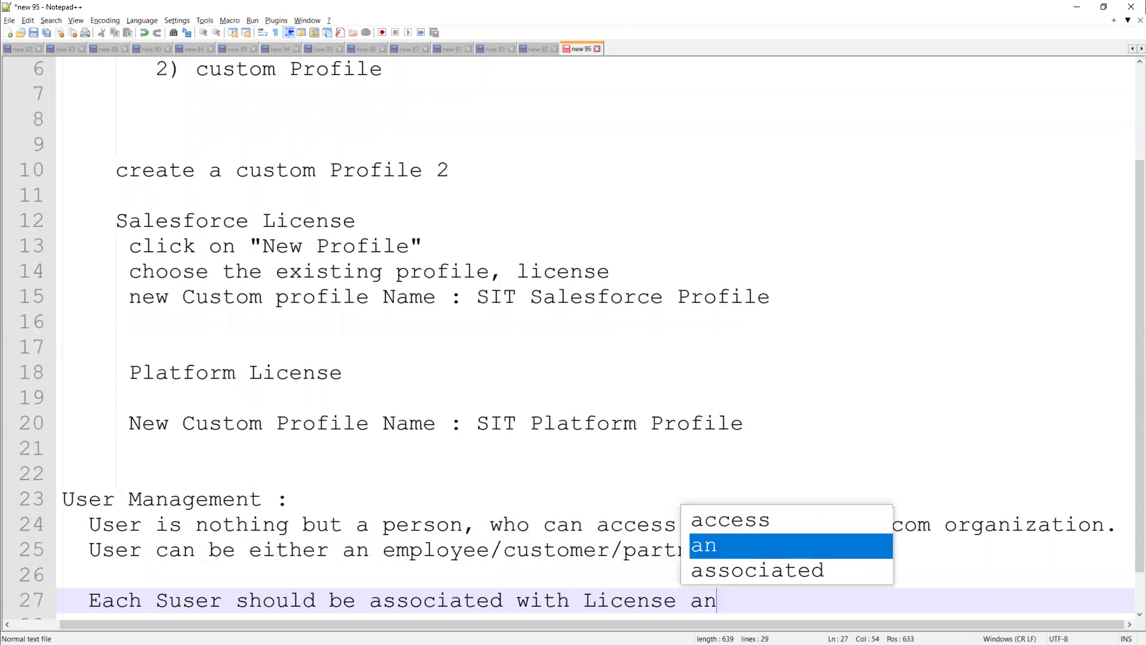
text(d profile)
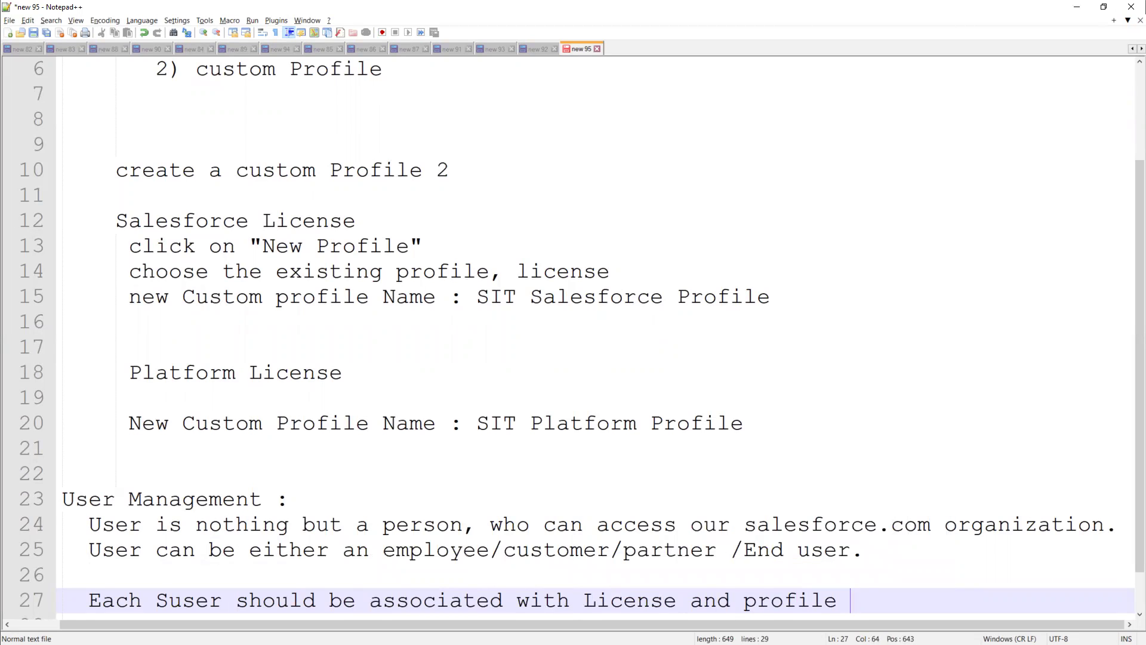
key(Return)
key(Return)
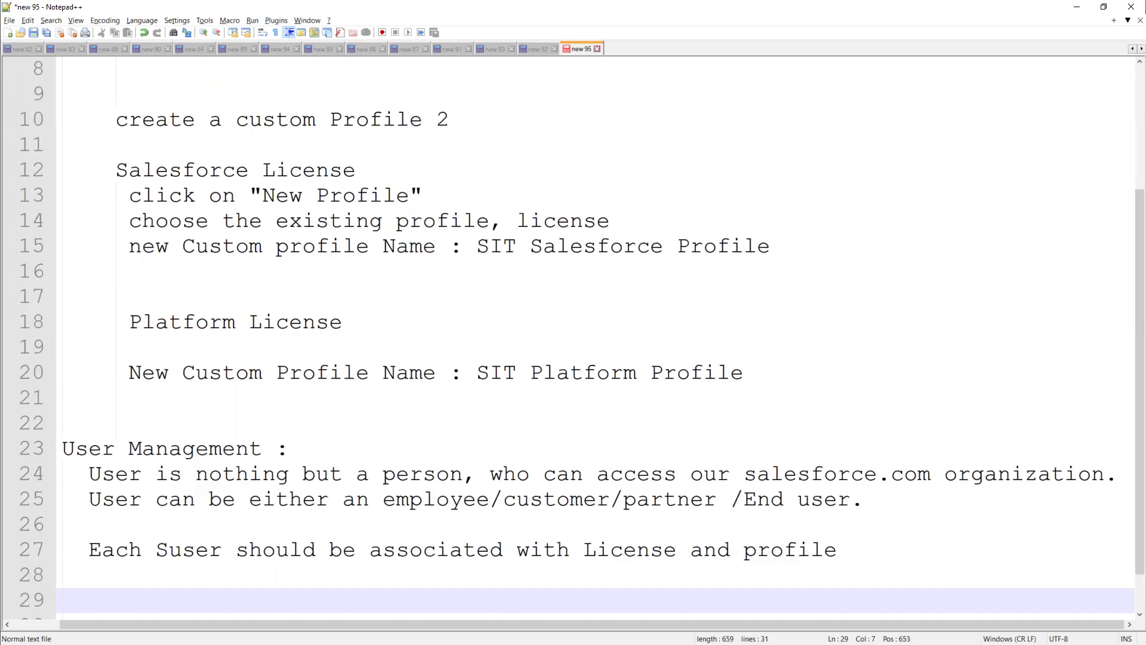
key(Return)
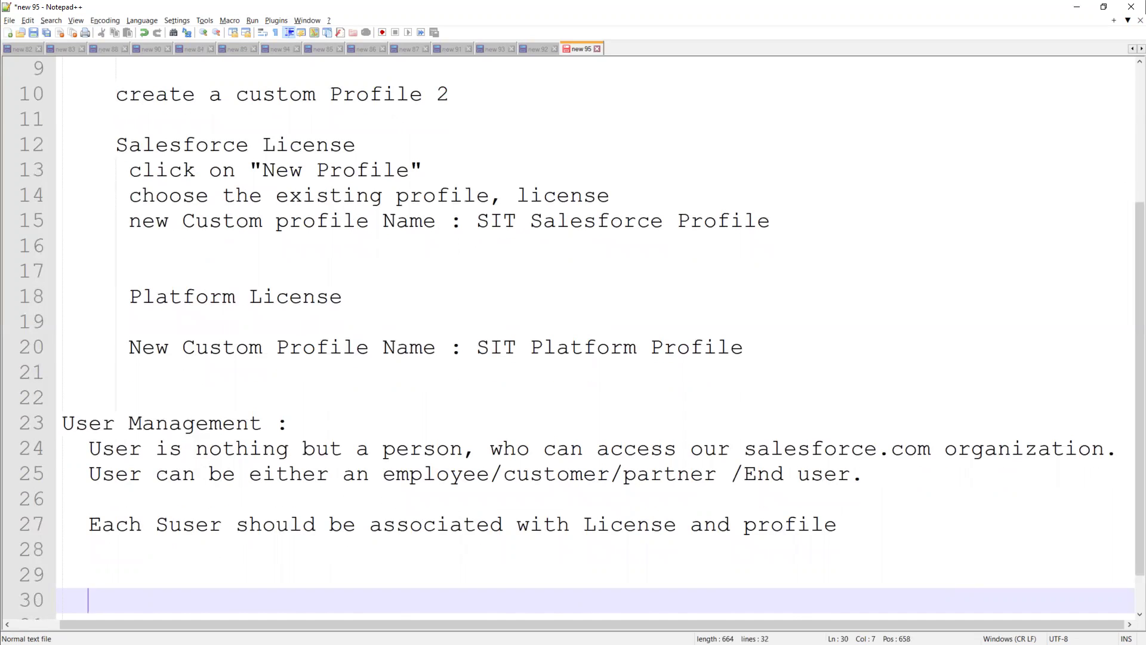
Add the line 'User Object --> all user information' followed by blank lines
text(User Object -)
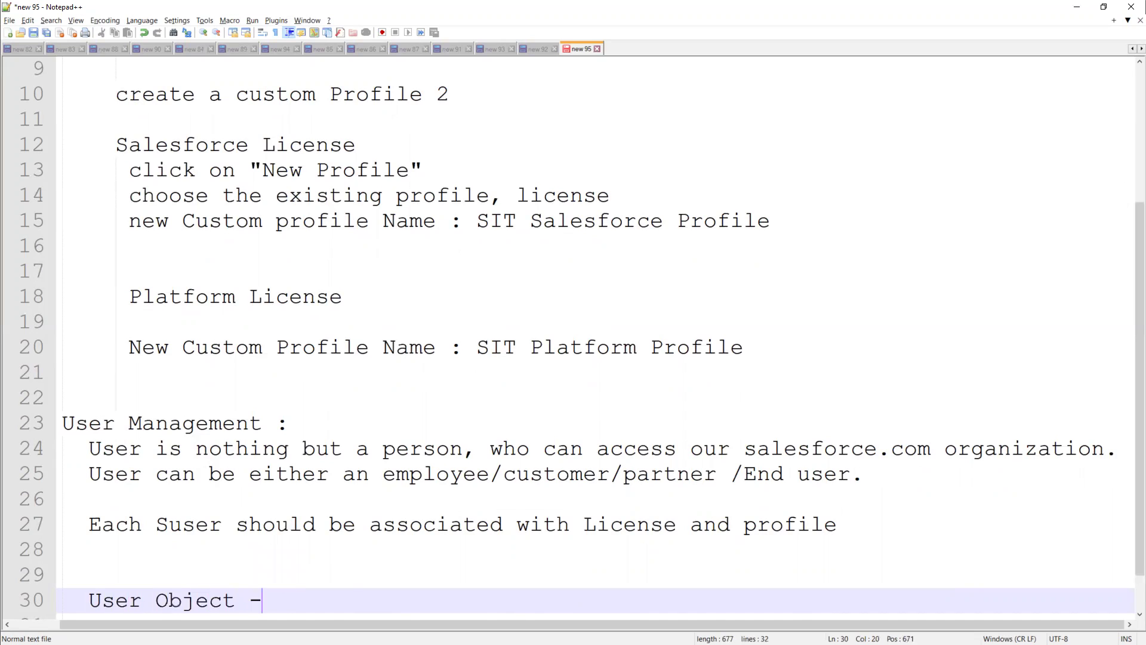
text(-> user)
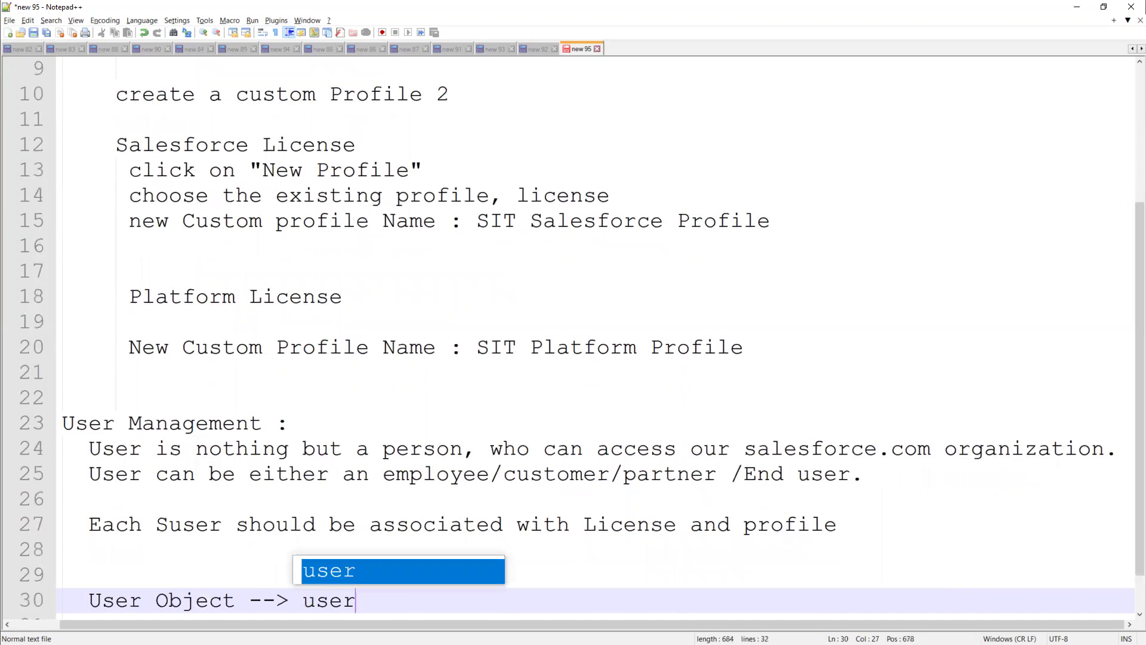
key(BackSpace)
key(BackSpace)
key(BackSpace)
key(BackSpace)
text(all )
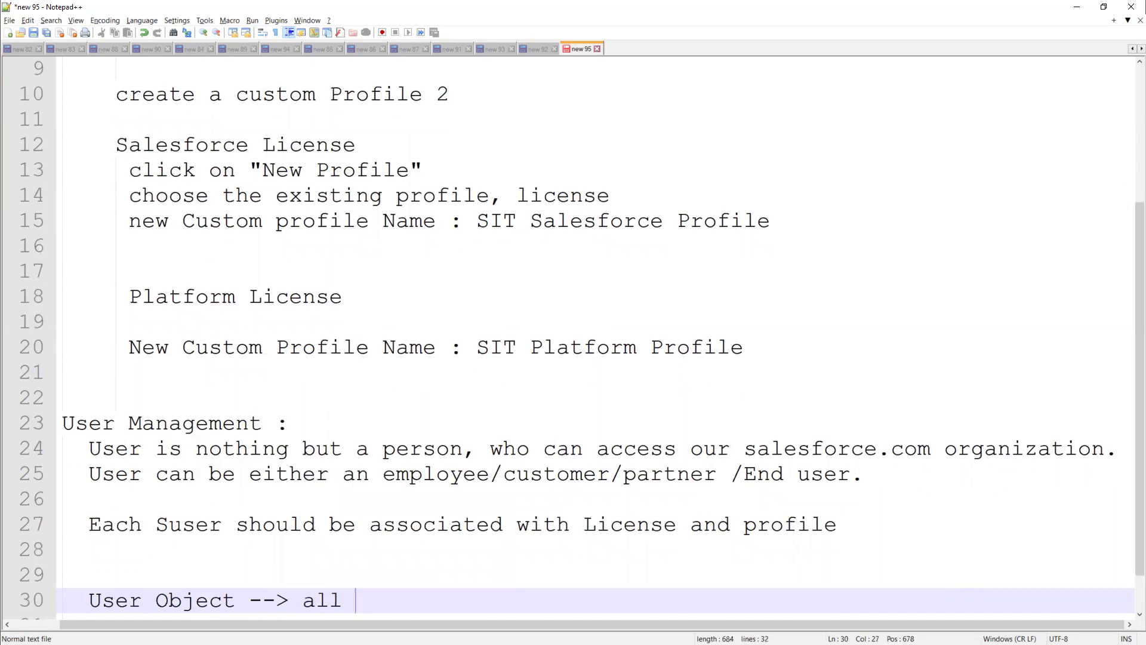
text(user information)
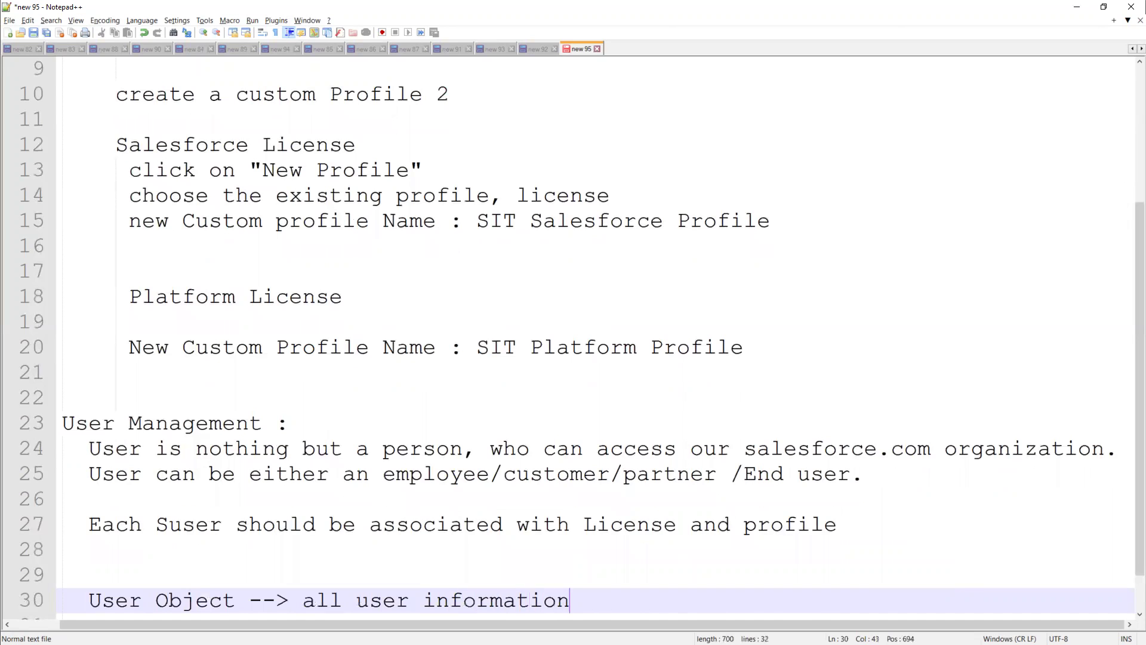
key(Return)
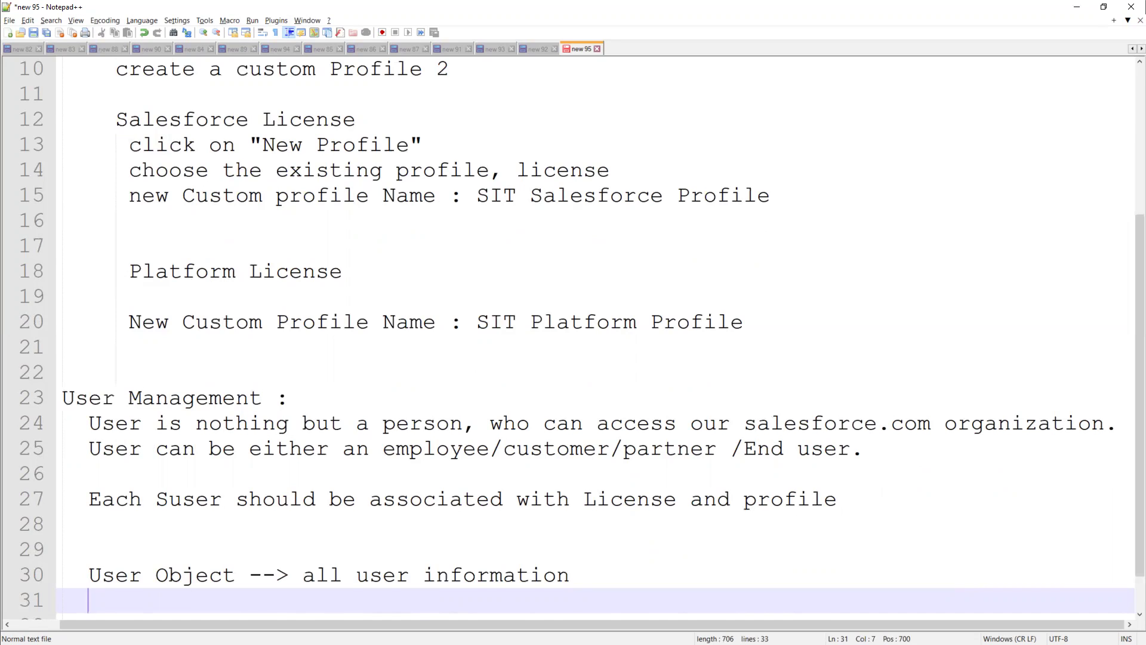
key(Return)
key(Return)
key(Return)
key(Return)
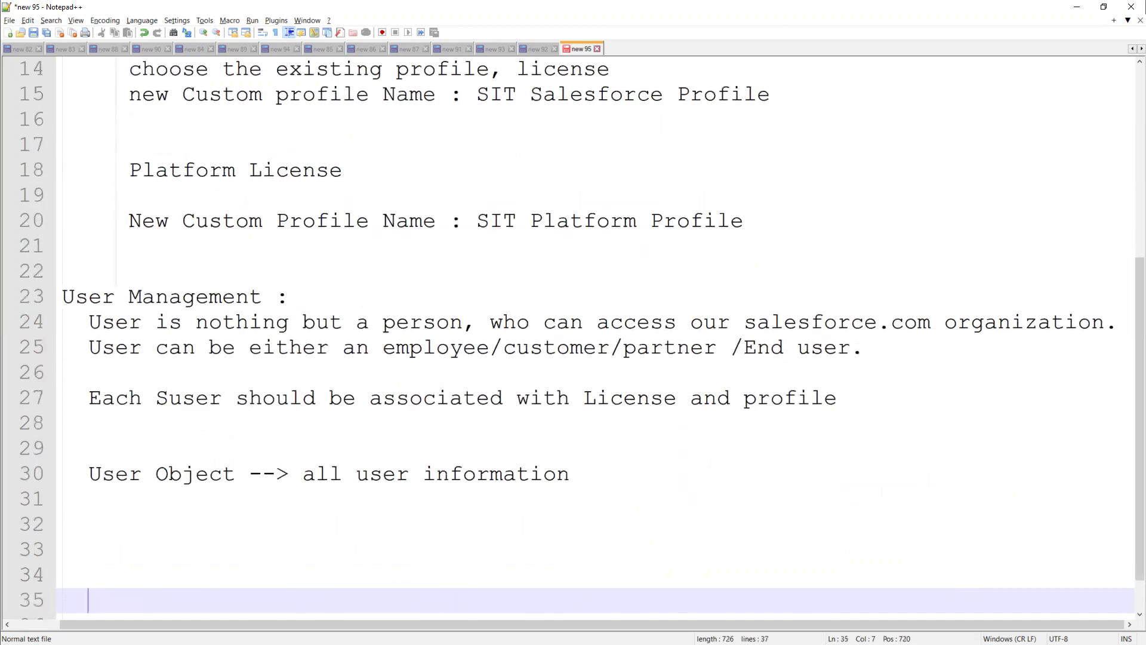
Under the User Object note, add the lead-in 'while create a user'
key(Up)
key(Up)
key(Up)
key(Up)
text(whi)
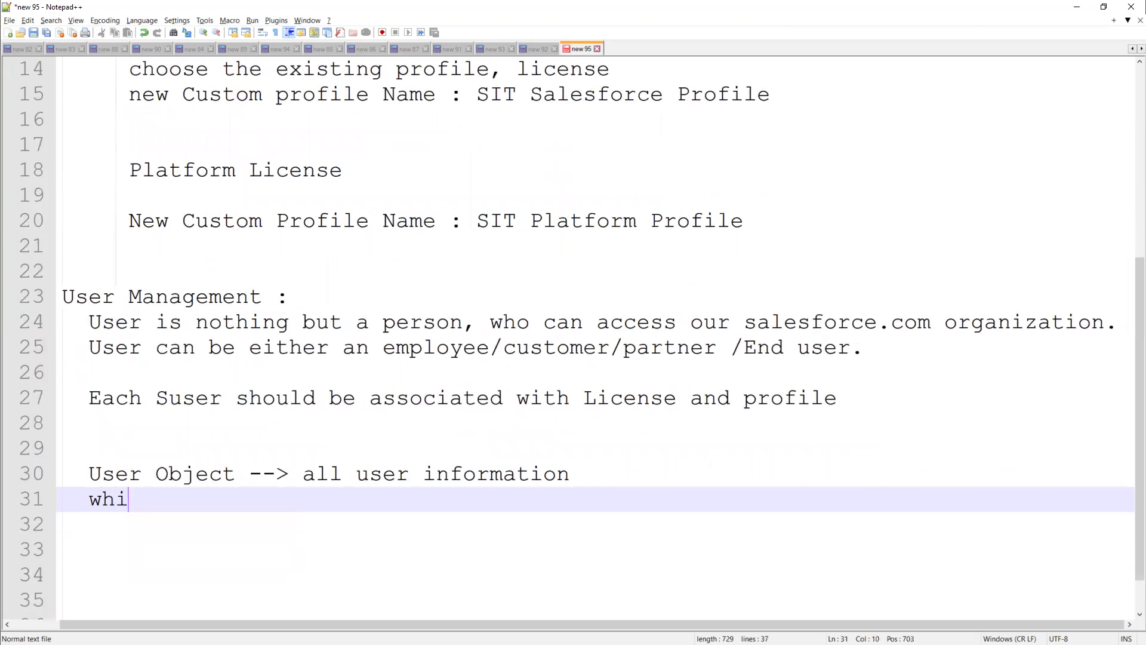
text(le cr)
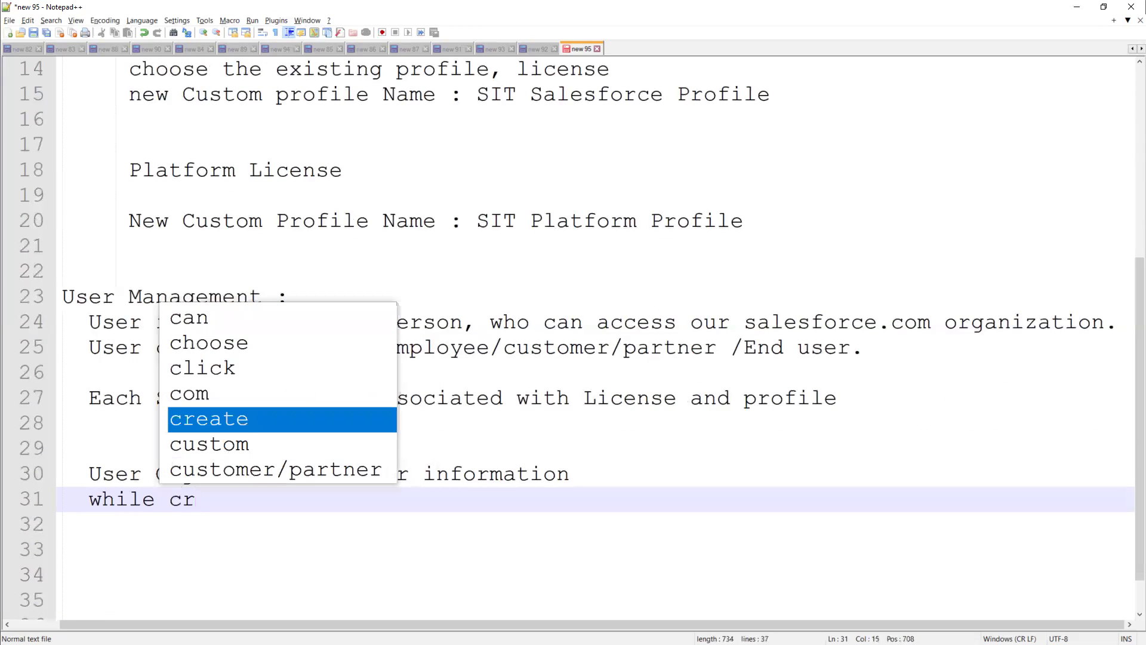
key(Return)
text(ate a)
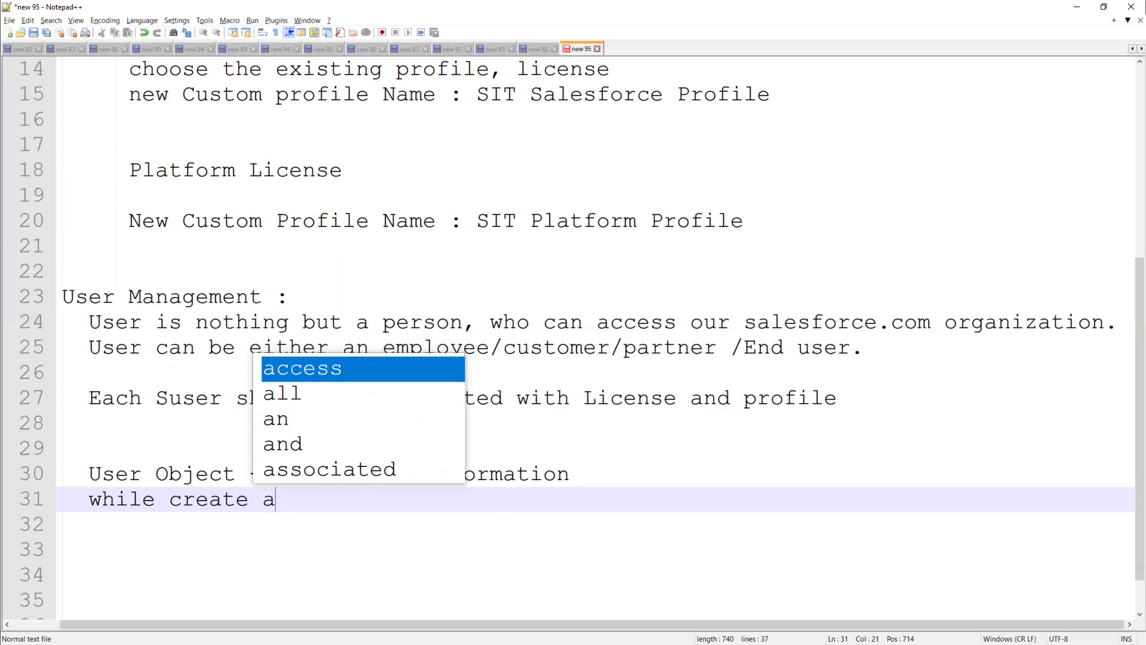
text(user)
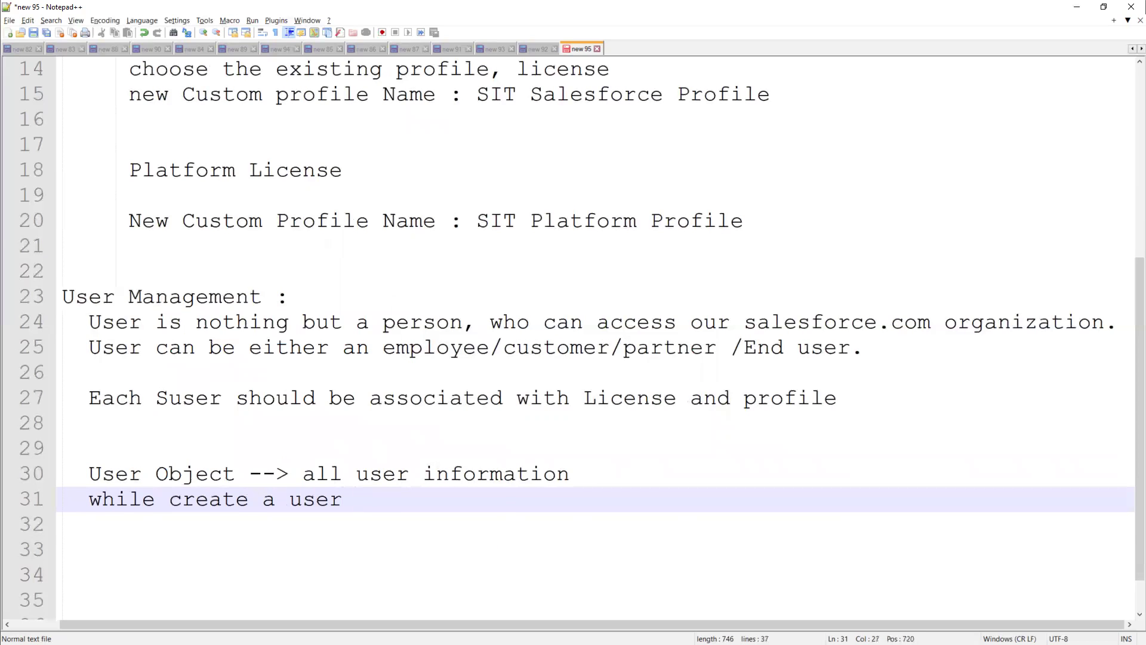
key(Return)
Write step 1: enter user details such as names, alias, Email and a unique User Name
text(1) )
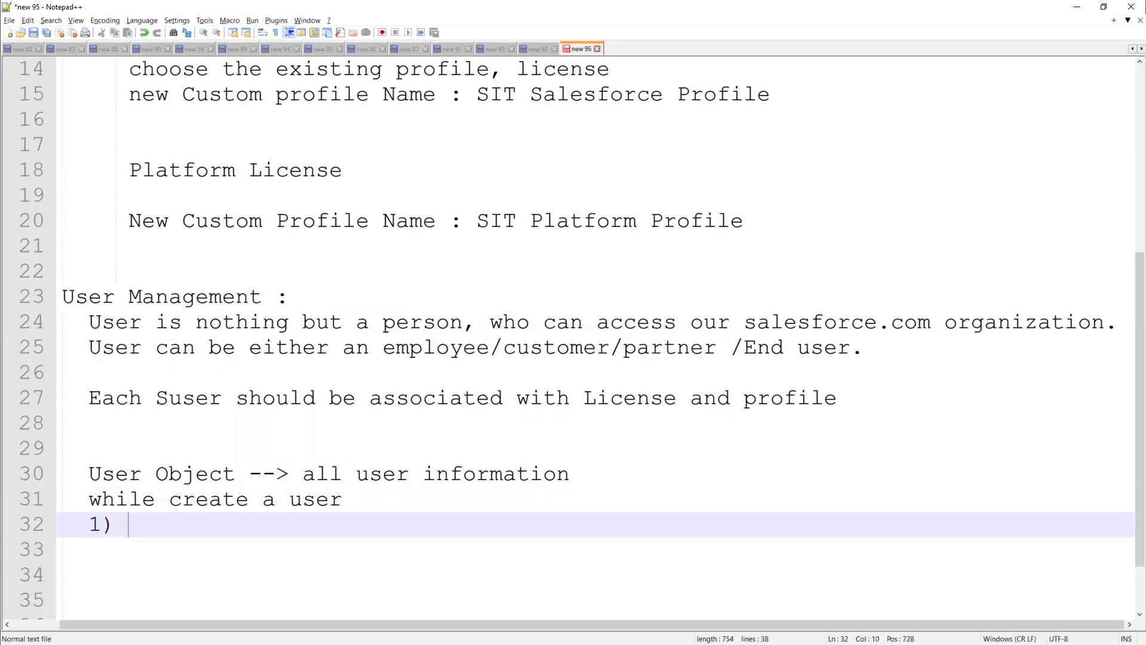
text(Enter U)
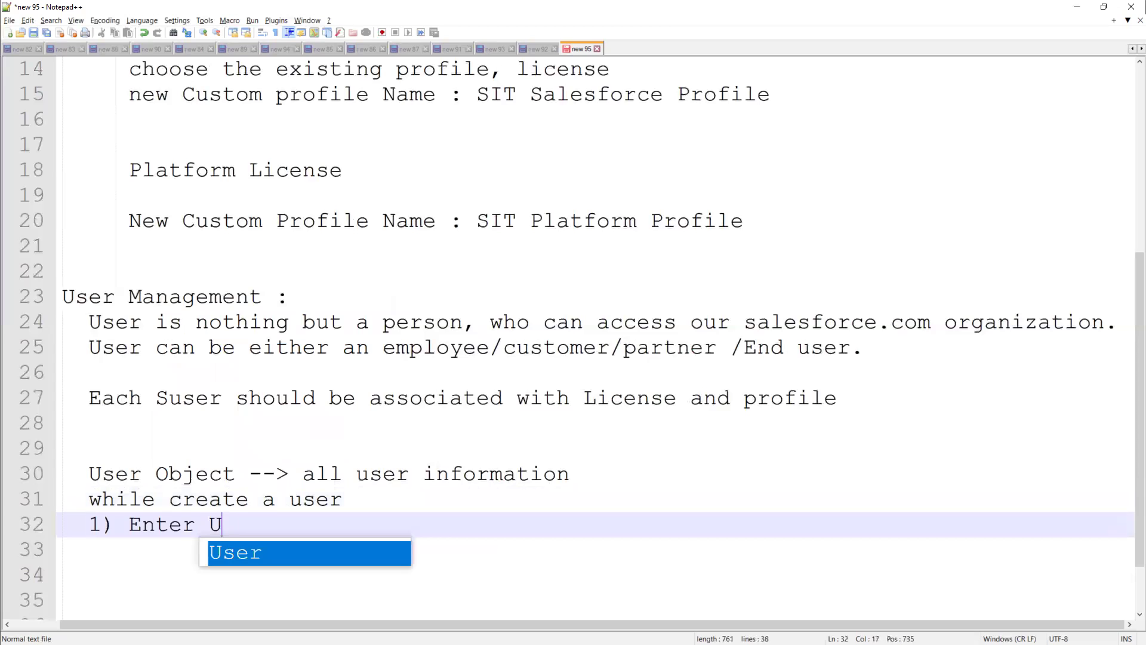
text(ser Details (Ex: First Name)
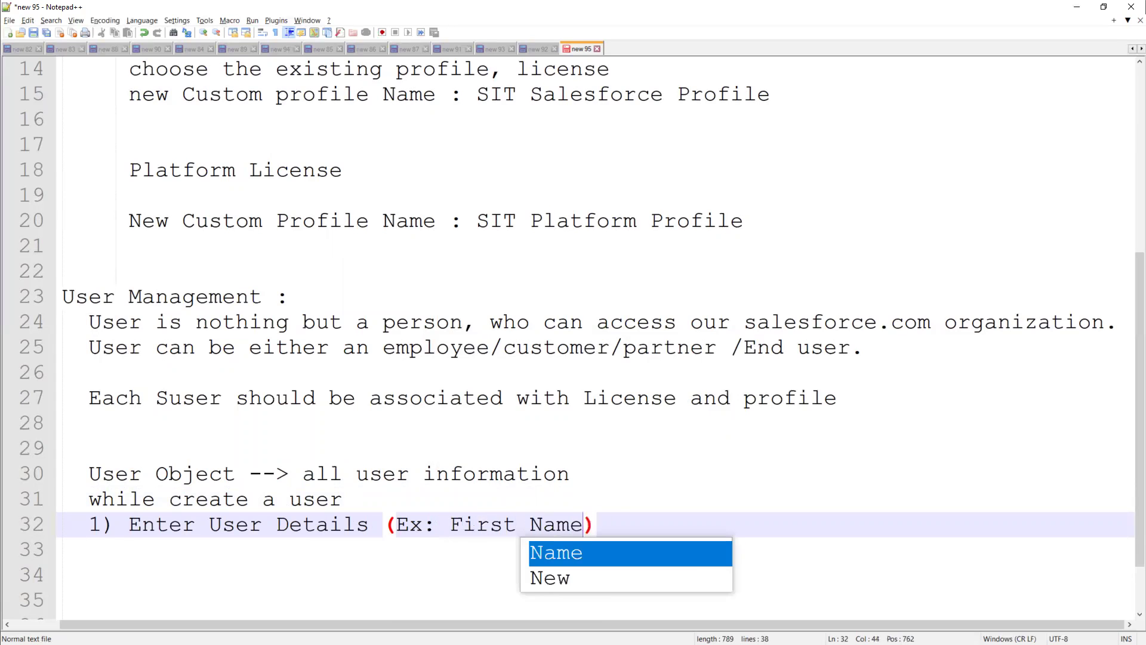
text(, Last Name, Nick)
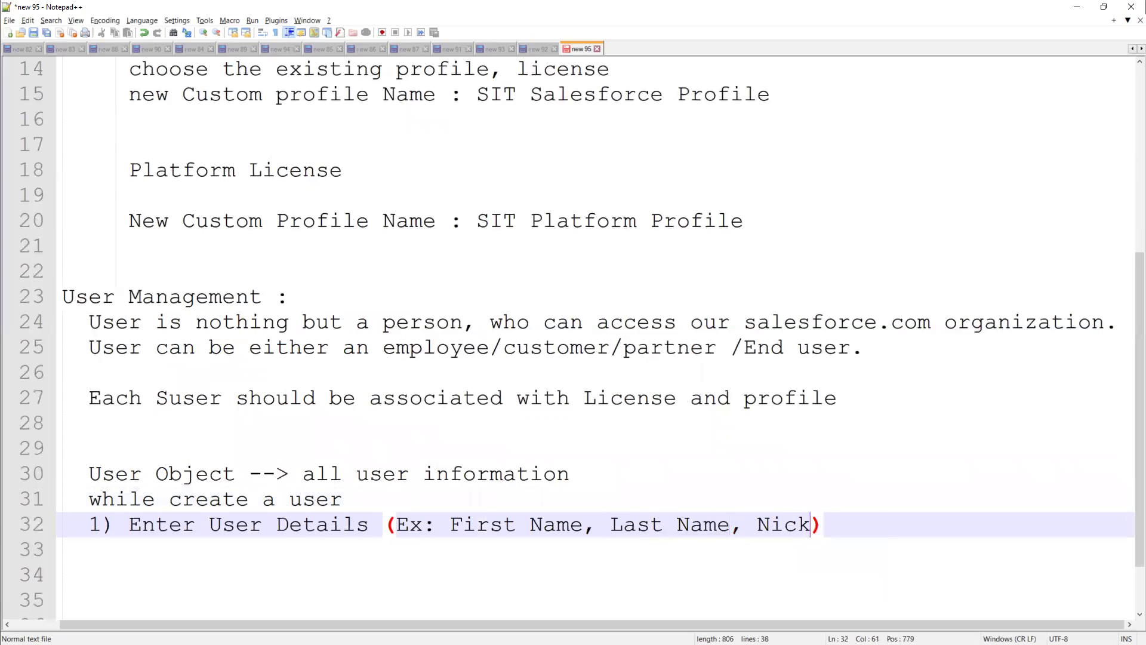
text( Name, )
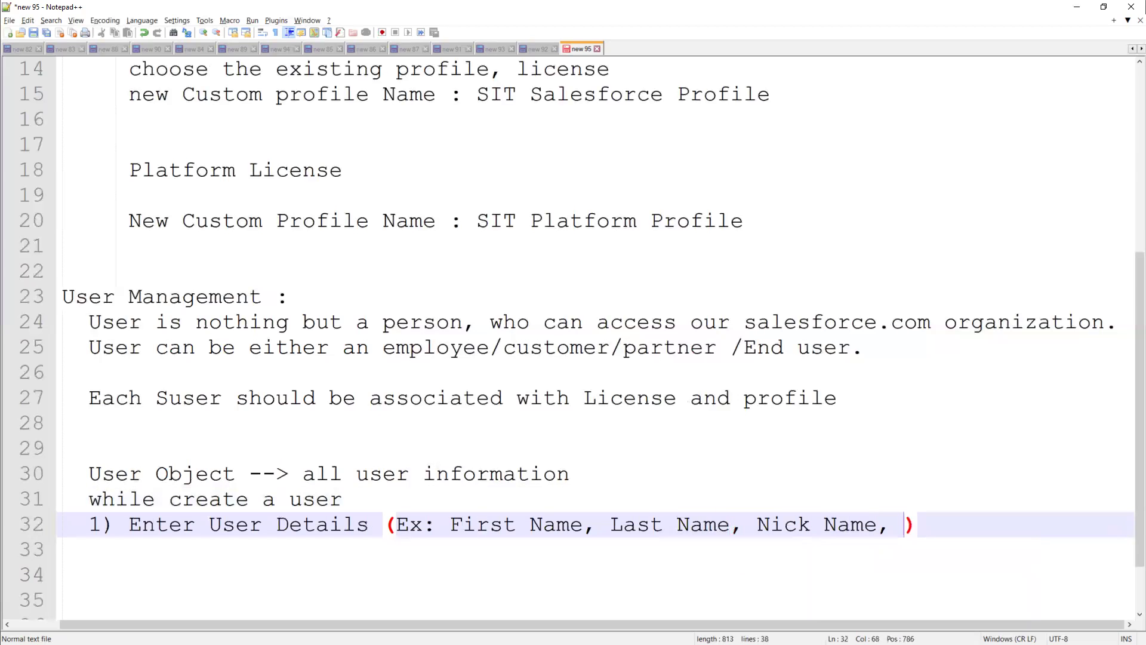
text(Alias )
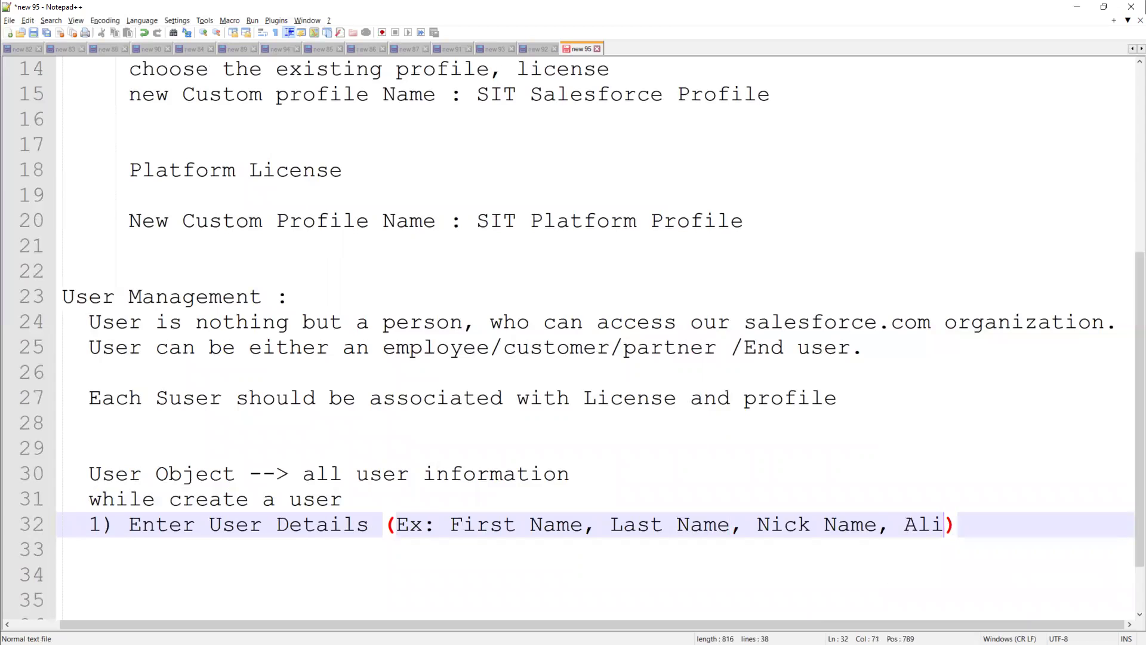
text(Name,)
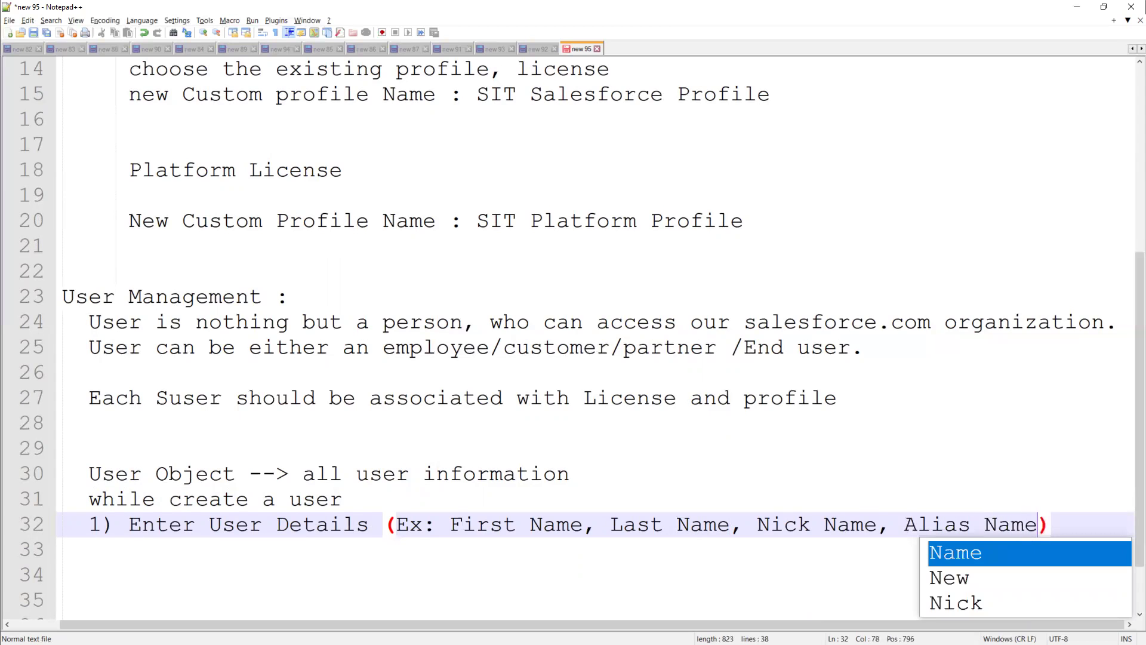
key(Return)
text(Email, Us)
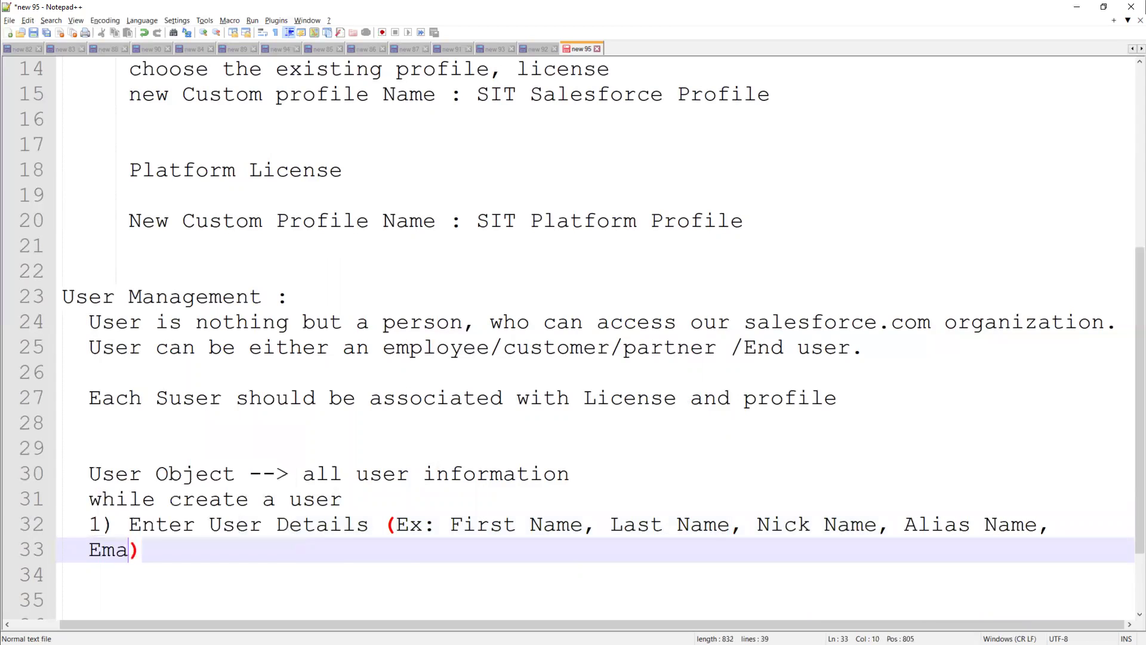
text(er Name)
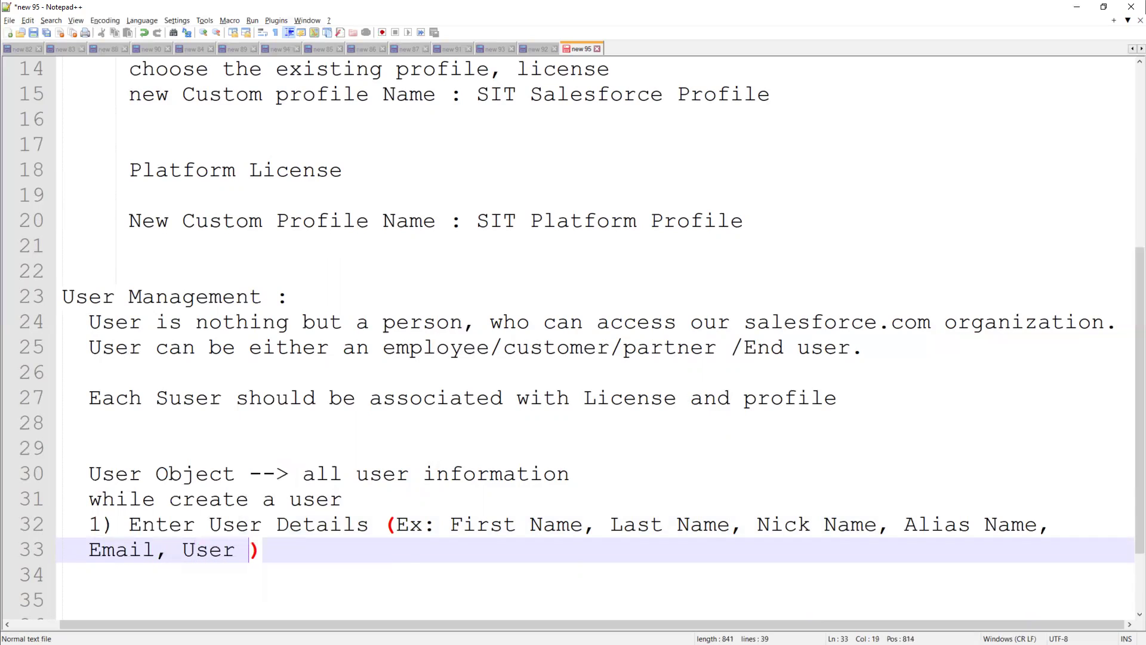
key(BackSpace)
text([])
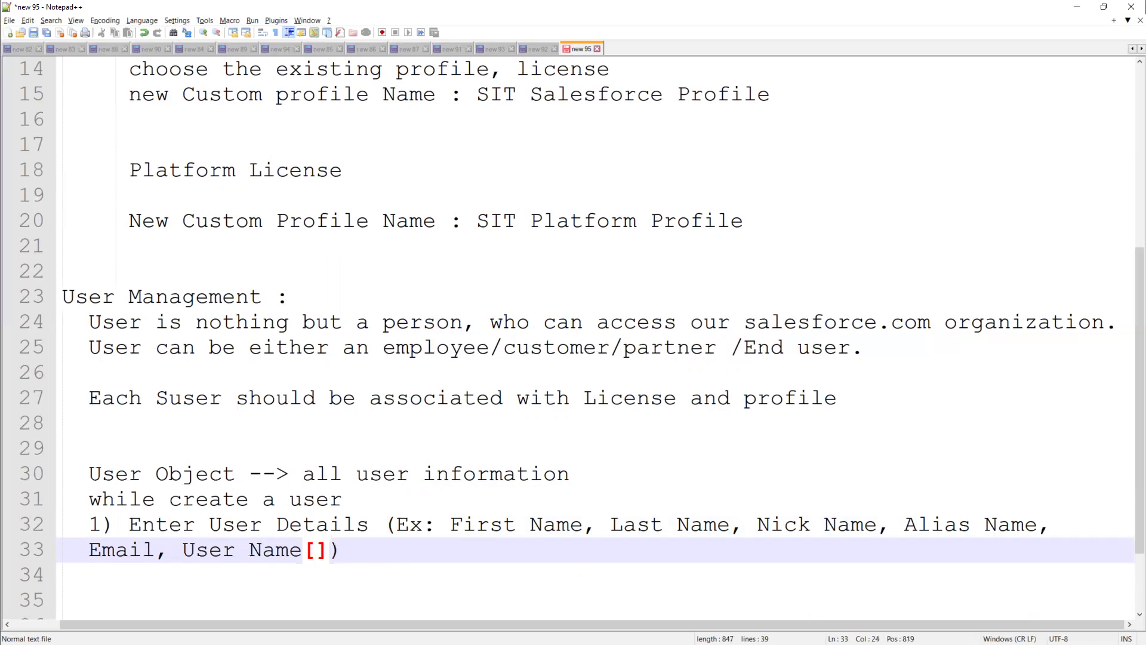
text(Email Id Format and )
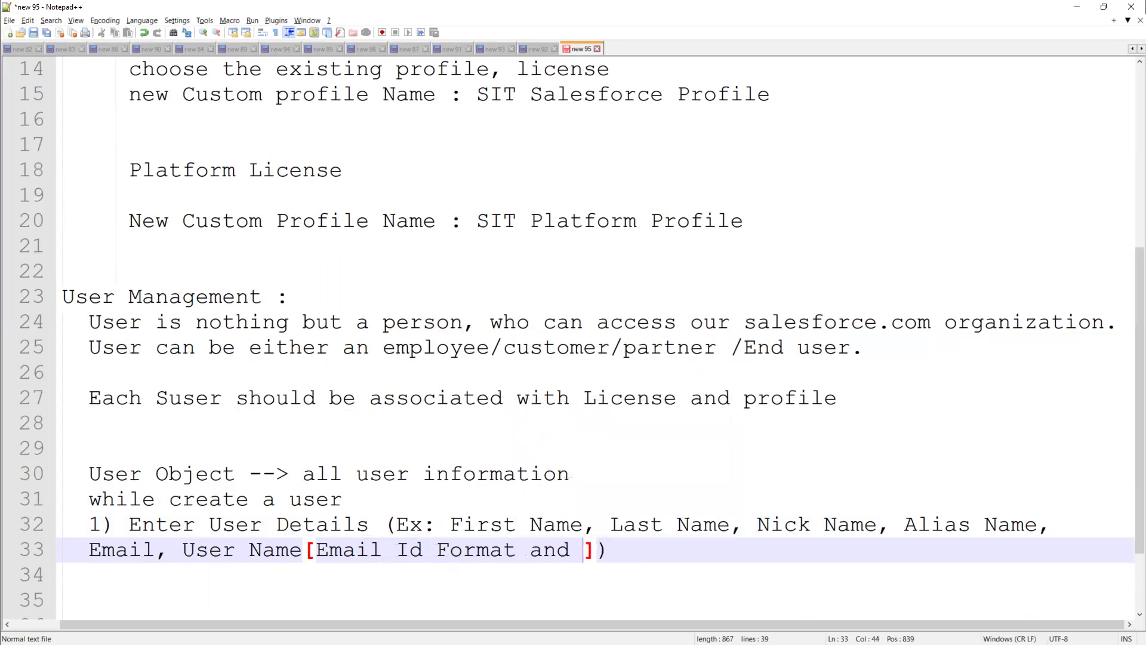
text(unique)
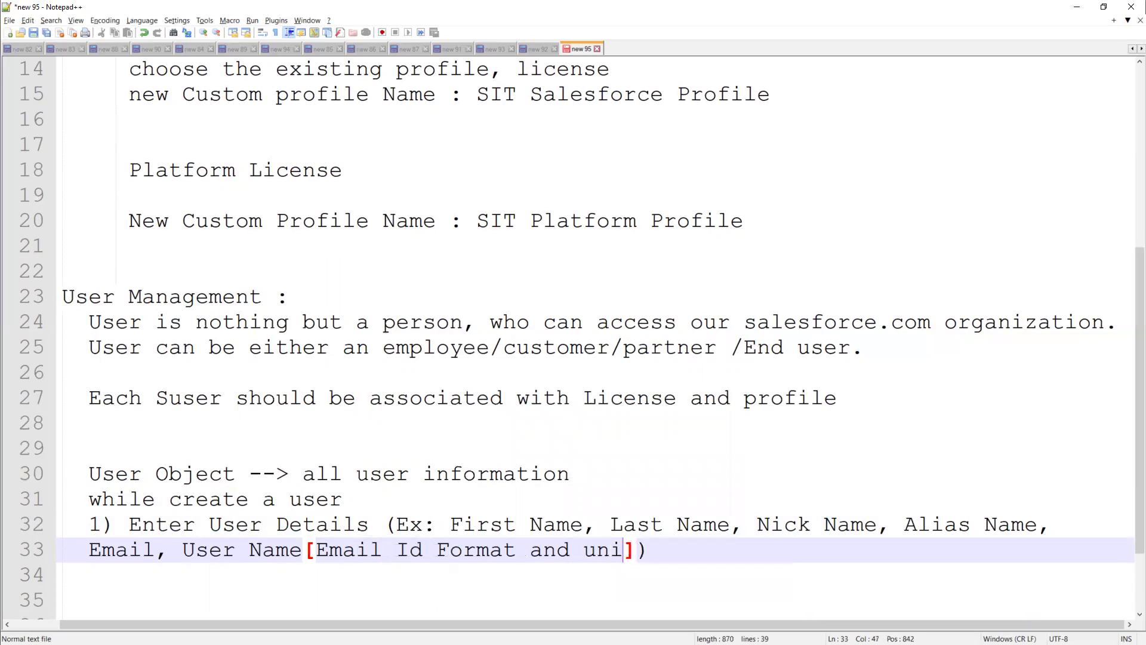
text( all the R)
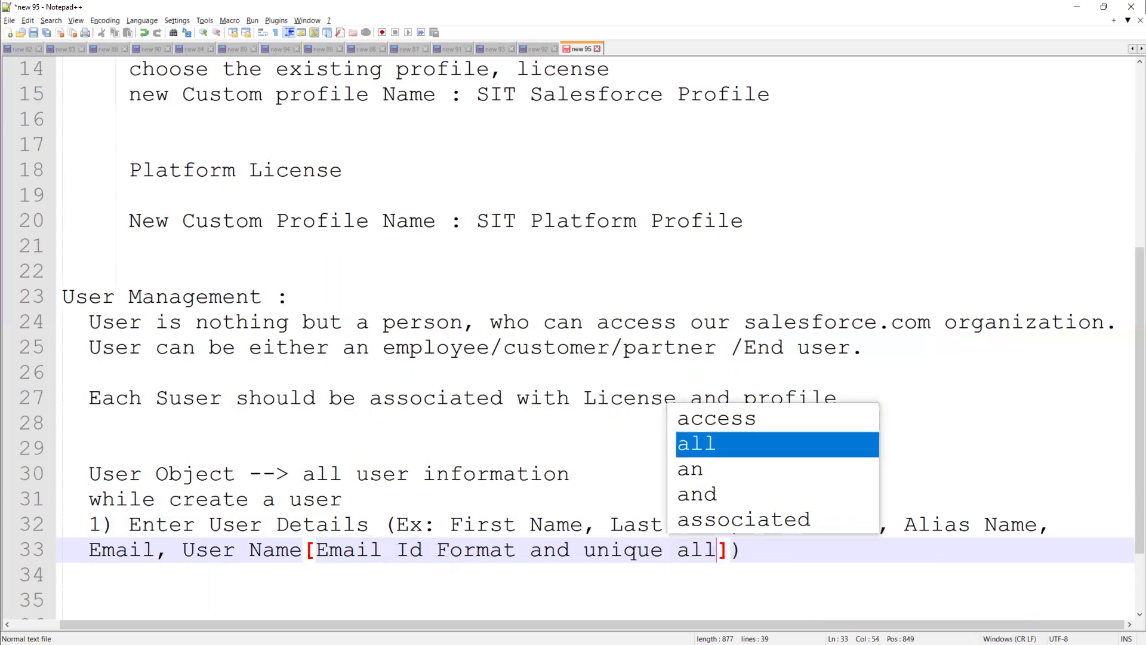
text(eqion )
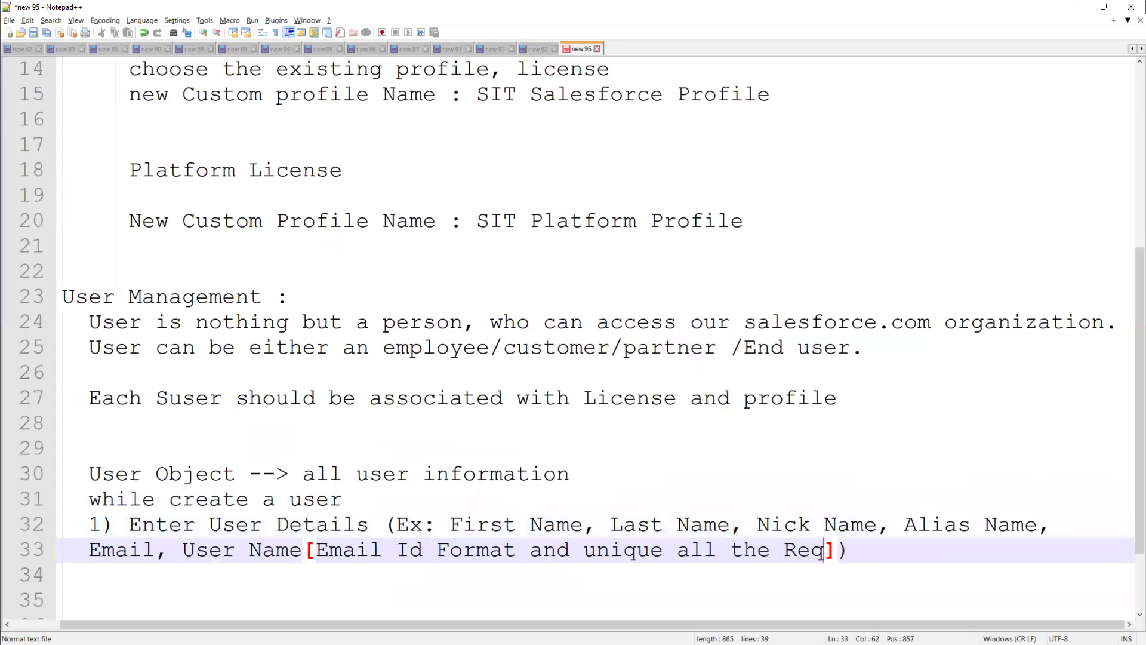
text(ser)
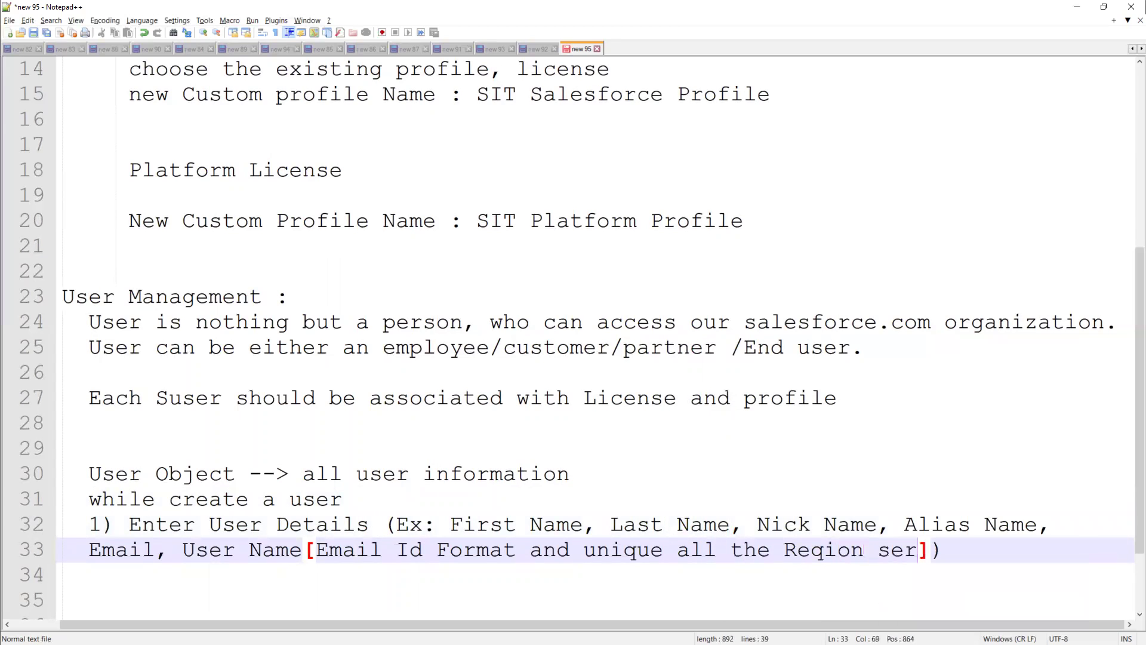
text(ver)
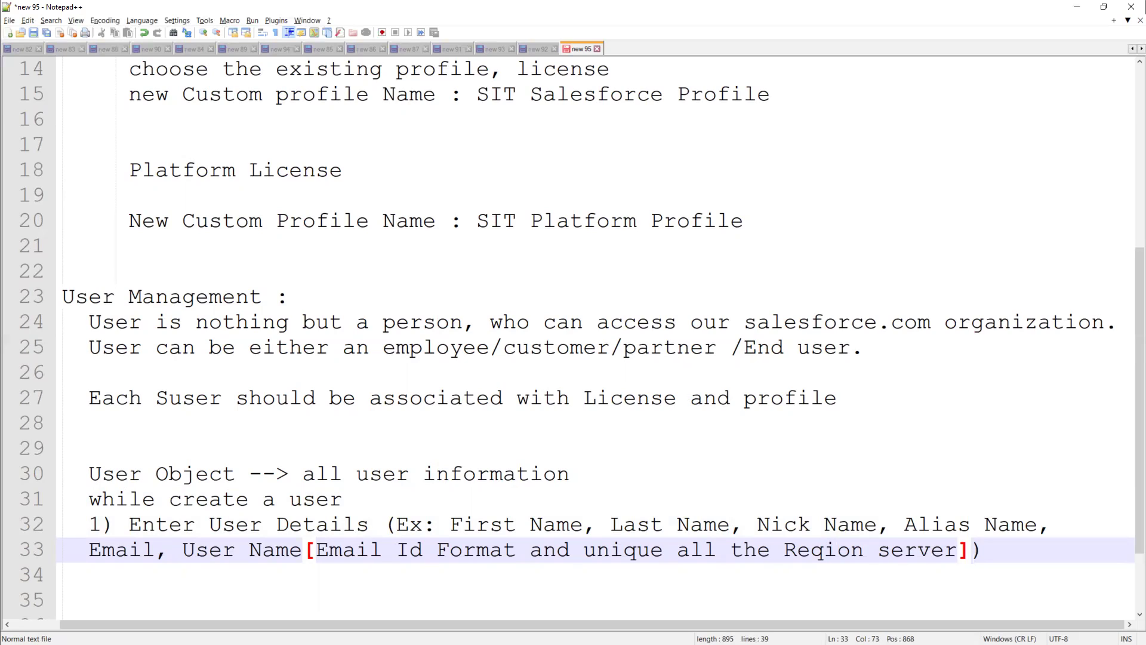
Extend the step 1 examples with company Name, Department, Division... etc
text(,company B)
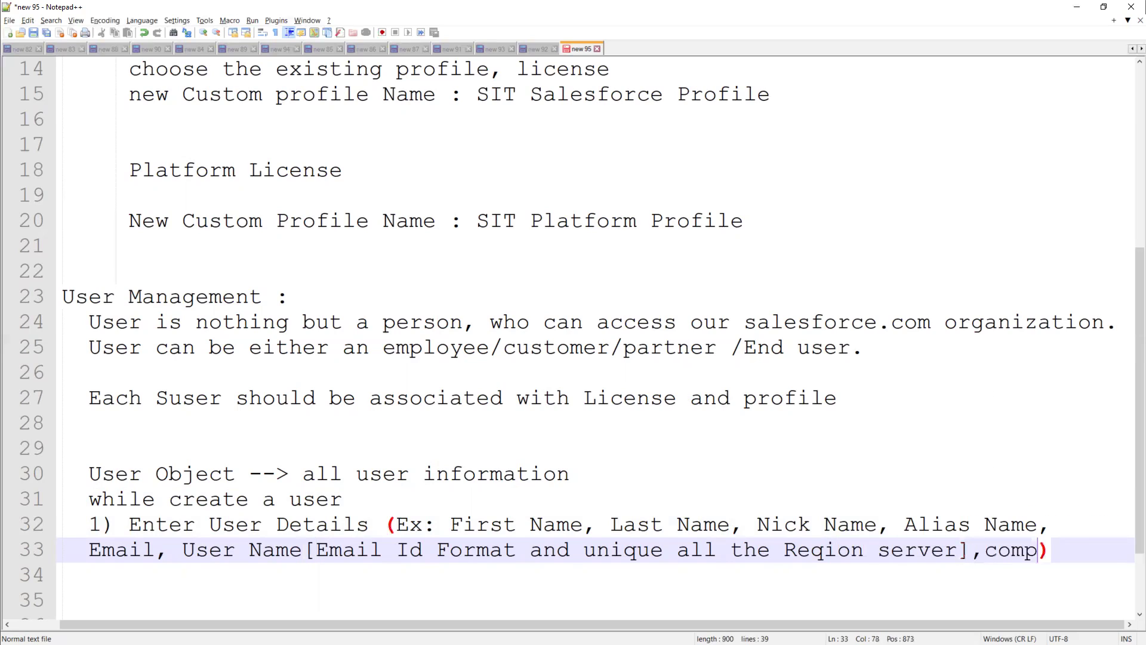
key(BackSpace)
text(Name,)
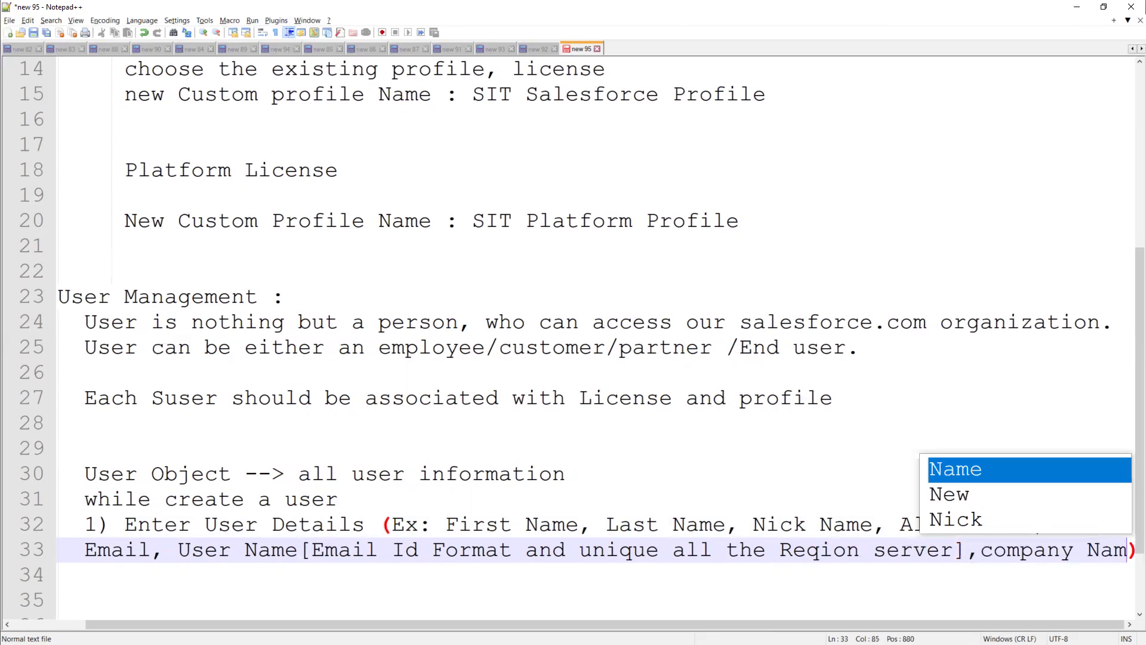
key(Return)
text(Det)
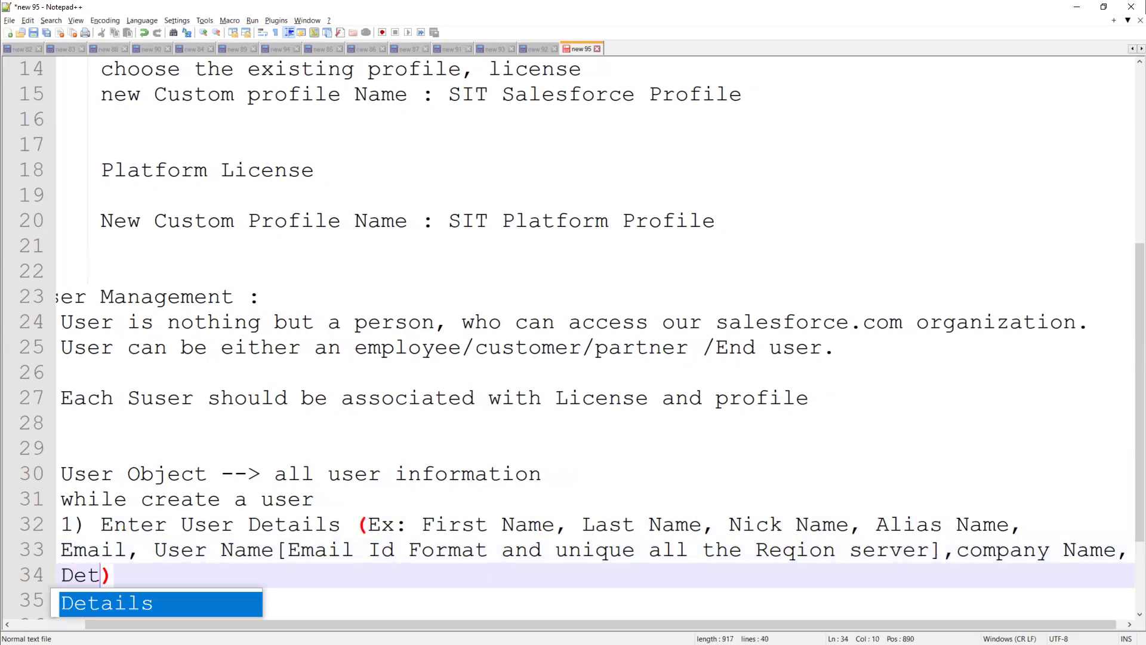
key(BackSpace)
text(partment)
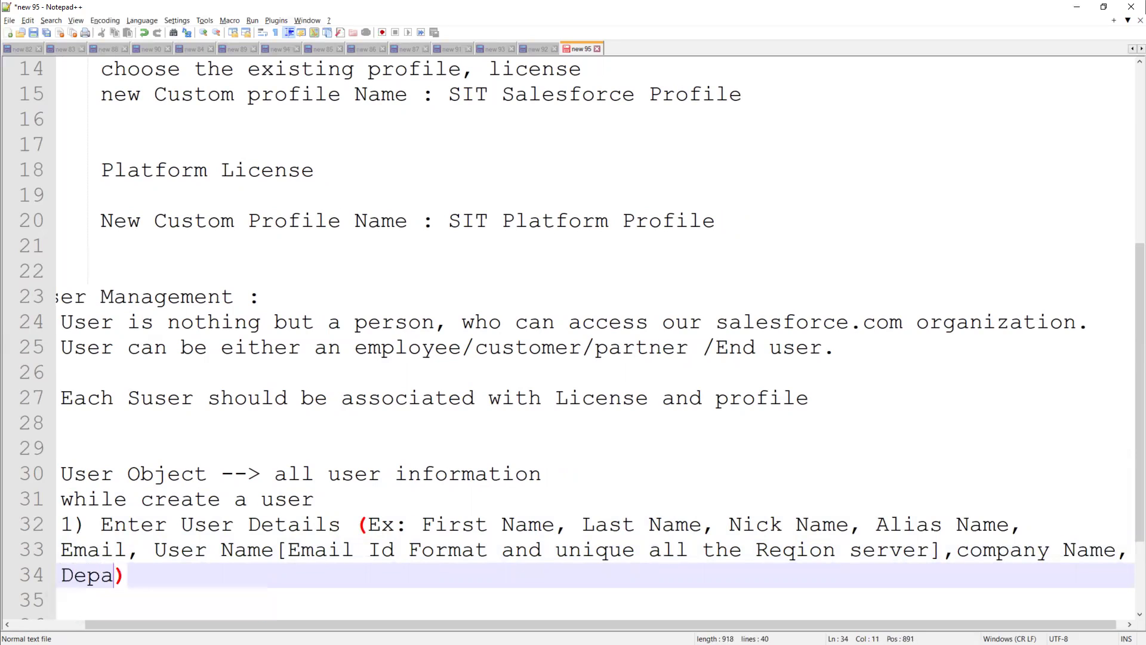
text(, De)
key(BackSpace)
text(ic)
key(BackSpace)
text(vision... etc)
key(Down)
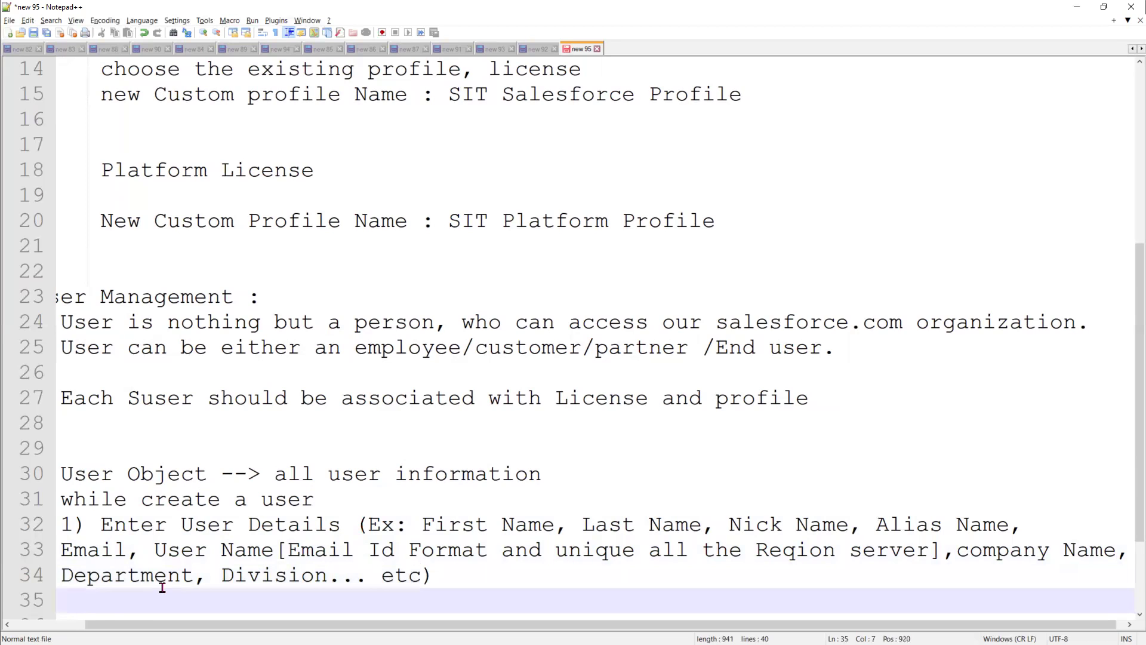
Below step 1, add step 2 '2) Select the Required License from Picklist'
click(55, 624)
click(575, 587)
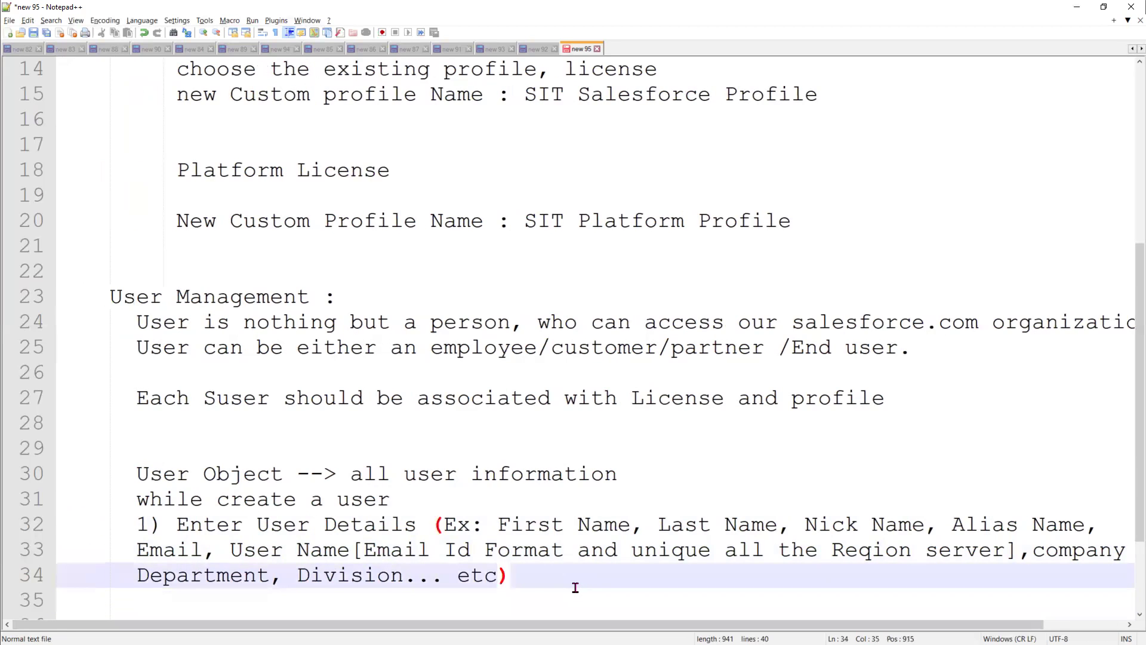
key(Return)
key(Return)
key(Return)
key(BackSpace)
key(BackSpace)
key(BackSpace)
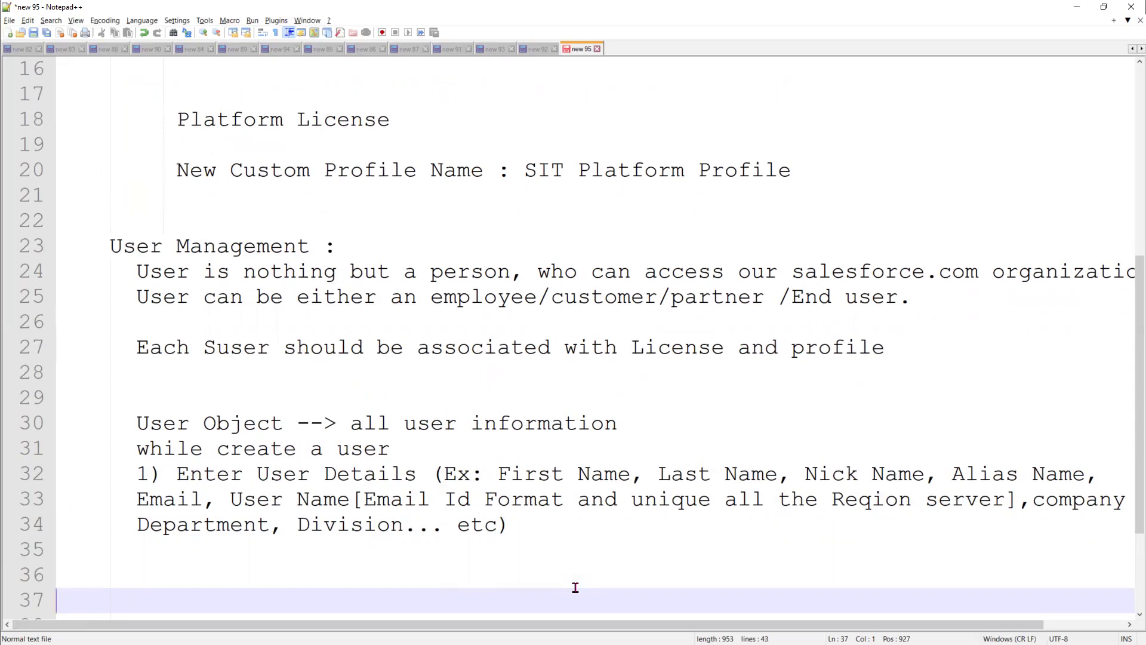
scroll(517, 451, down, 2)
click(523, 364)
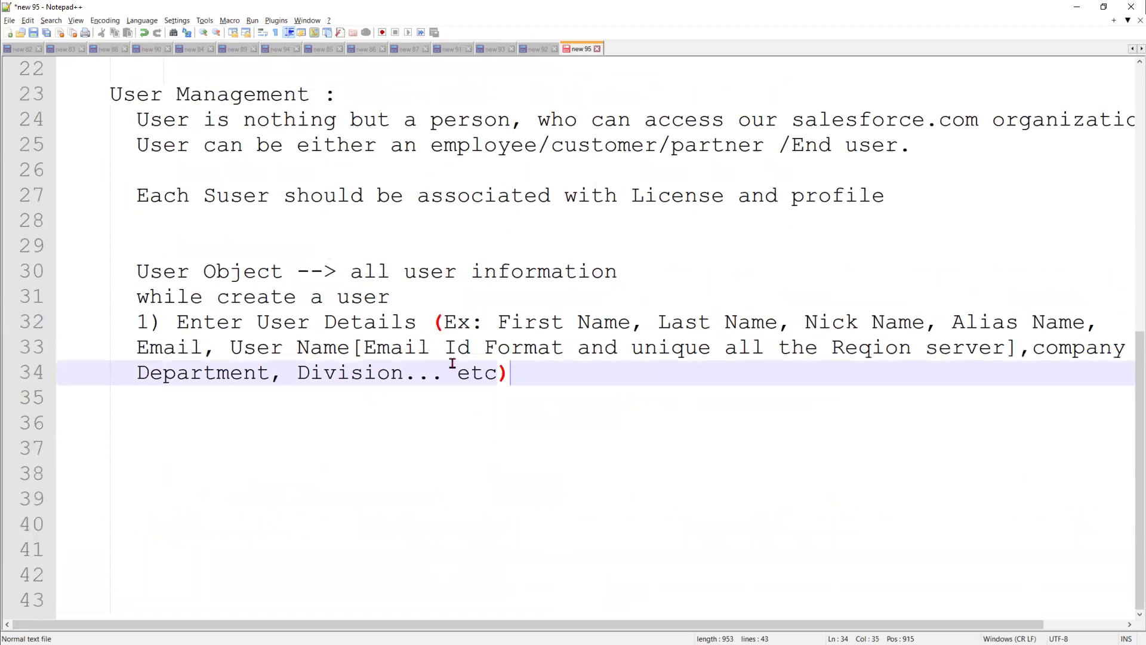
drag(508, 372, 128, 319)
click(524, 376)
key(Return)
key(Return)
text(2))
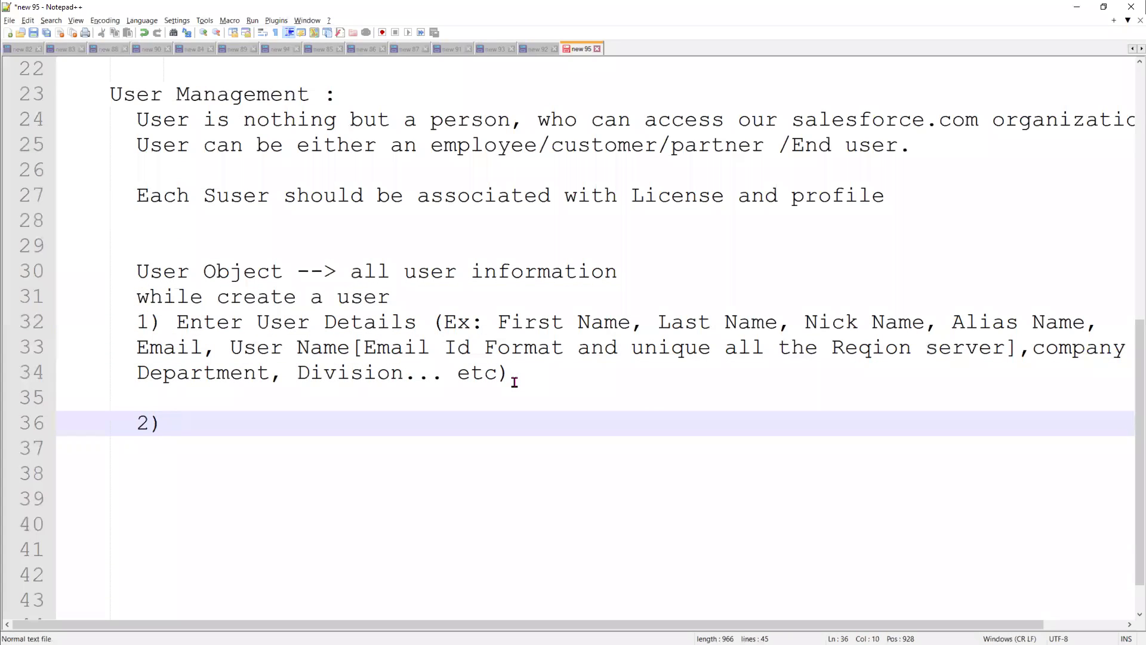
text( Select the Req)
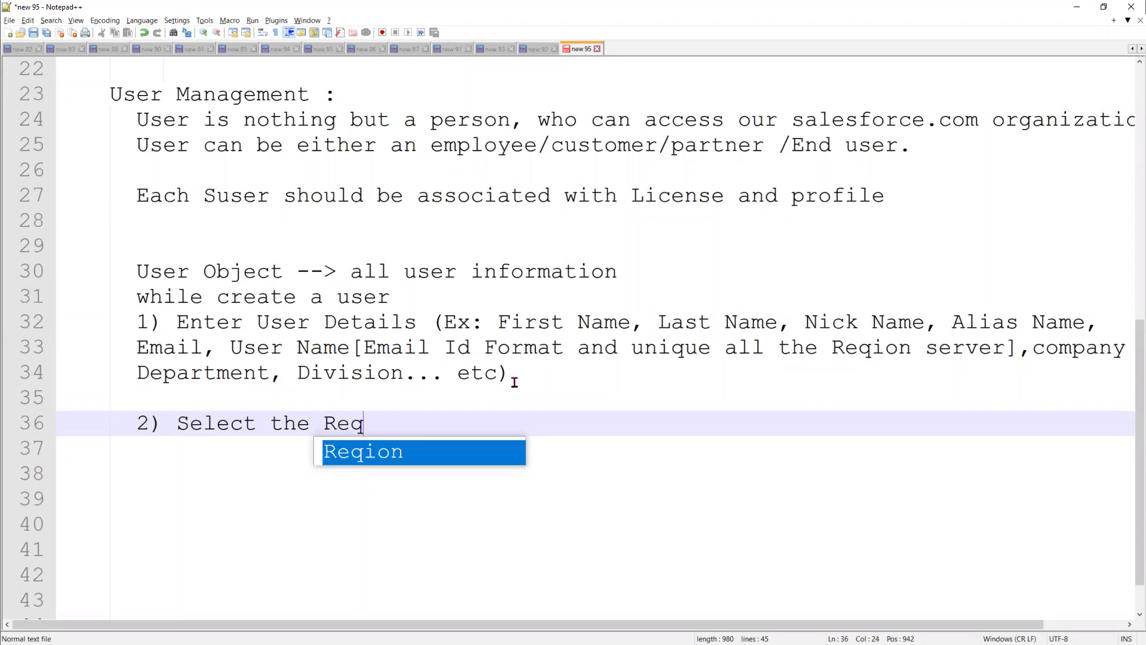
text(uired Licen)
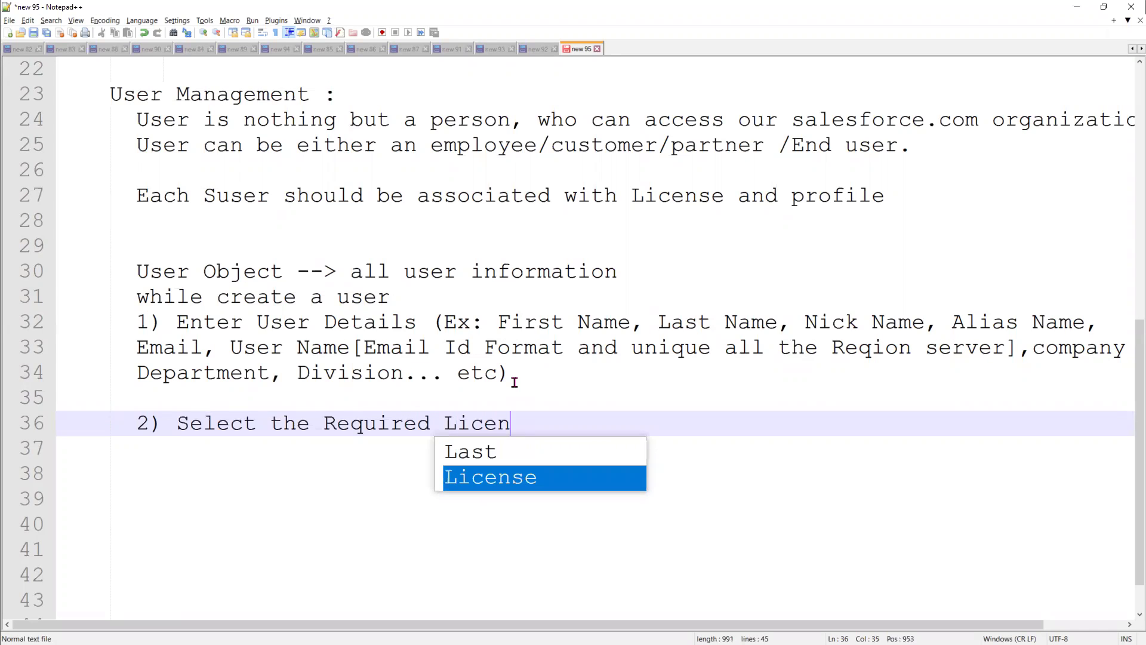
text(se from Picklist)
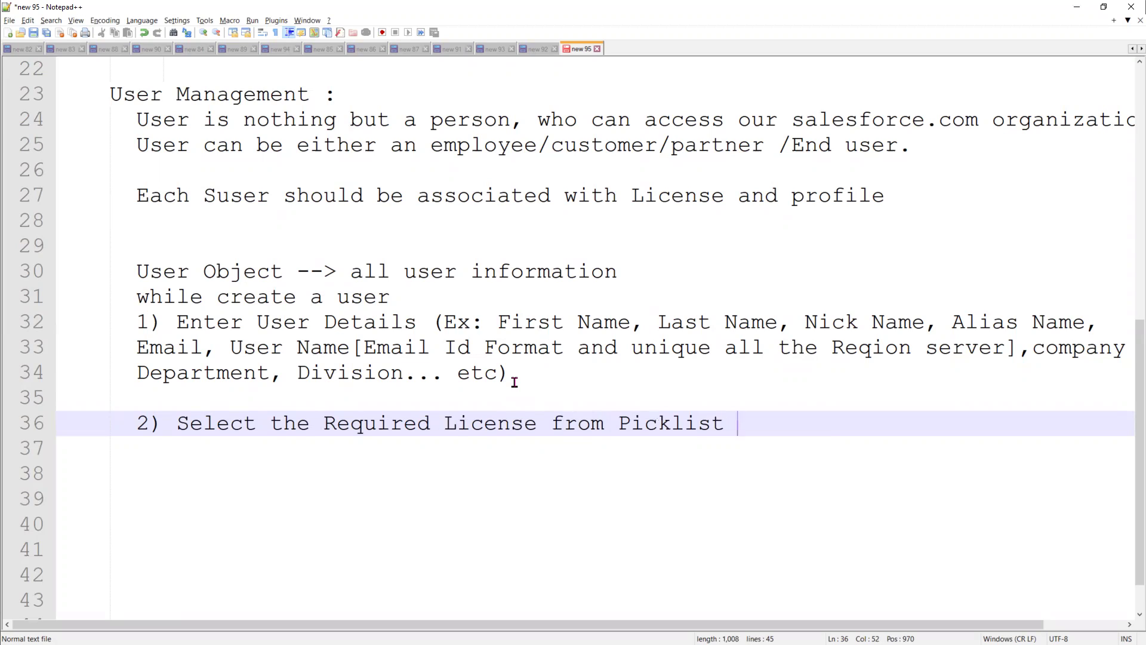
Add step 3 '3) select the Required Profile,' and start a new line
key(Return)
text(3) )
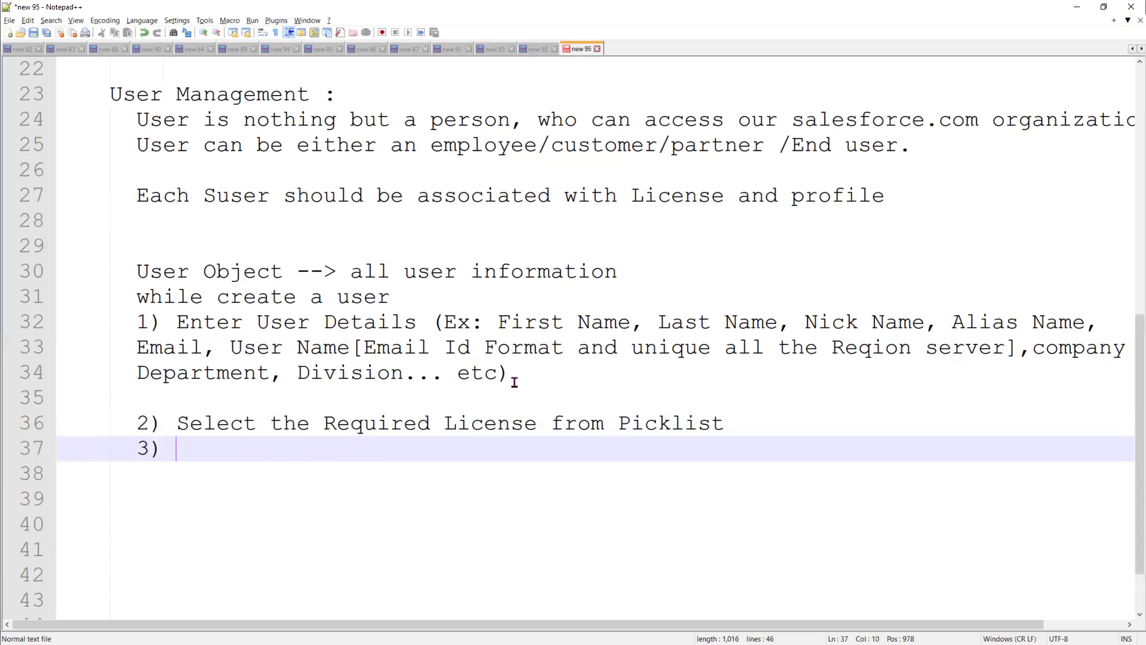
text(select the R)
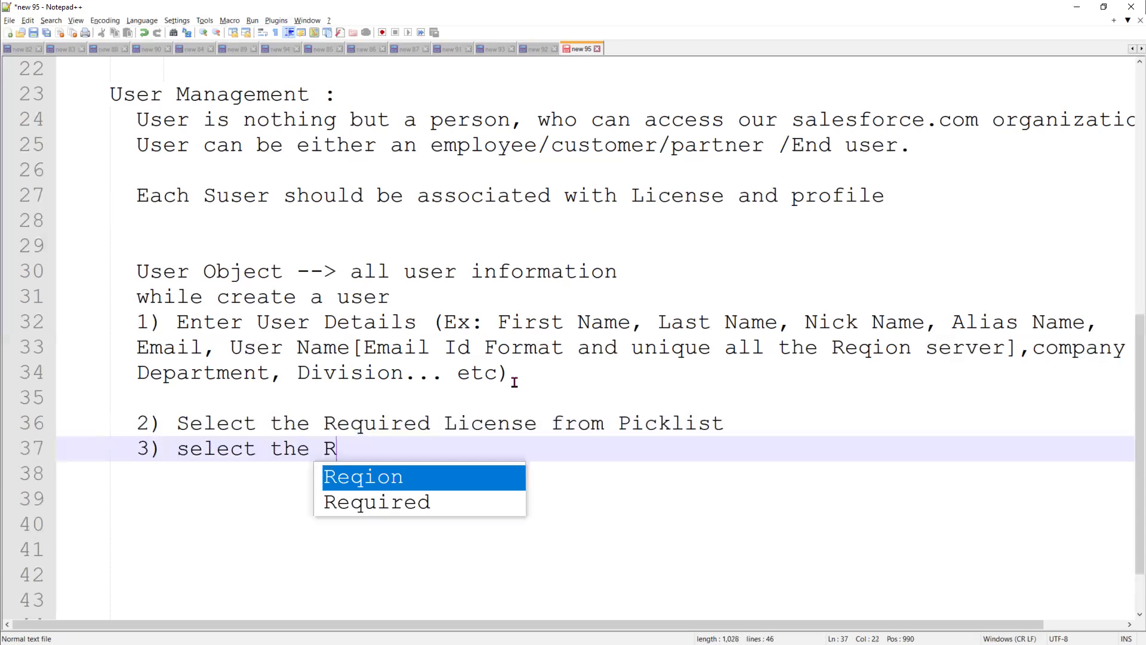
text(equired )
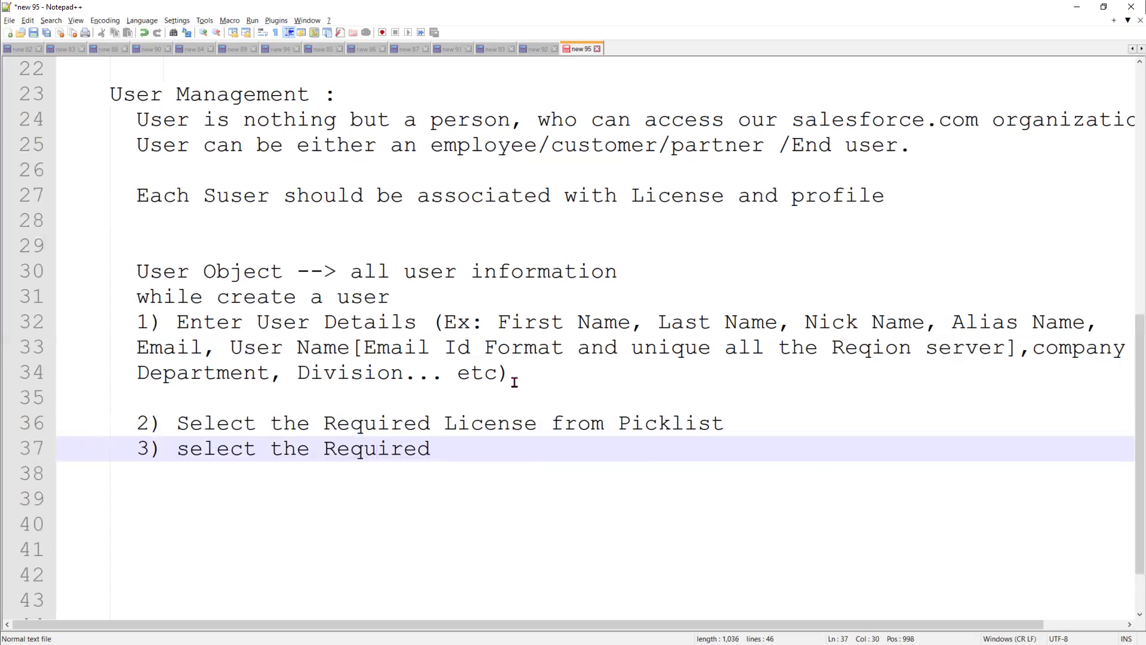
text(Profile)
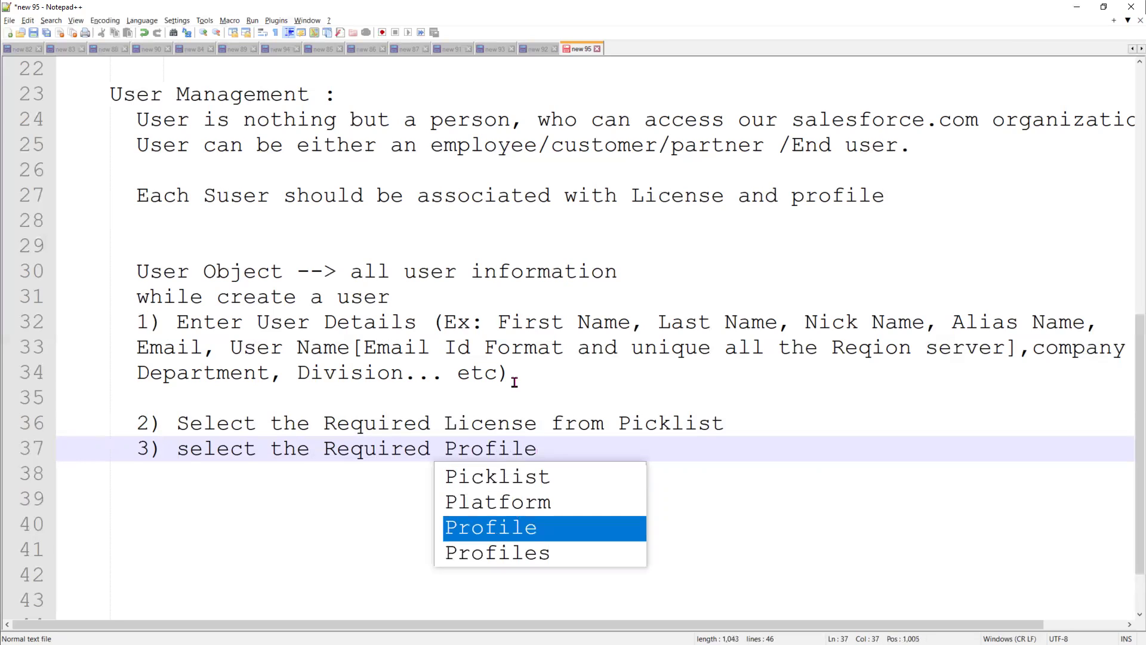
text(,)
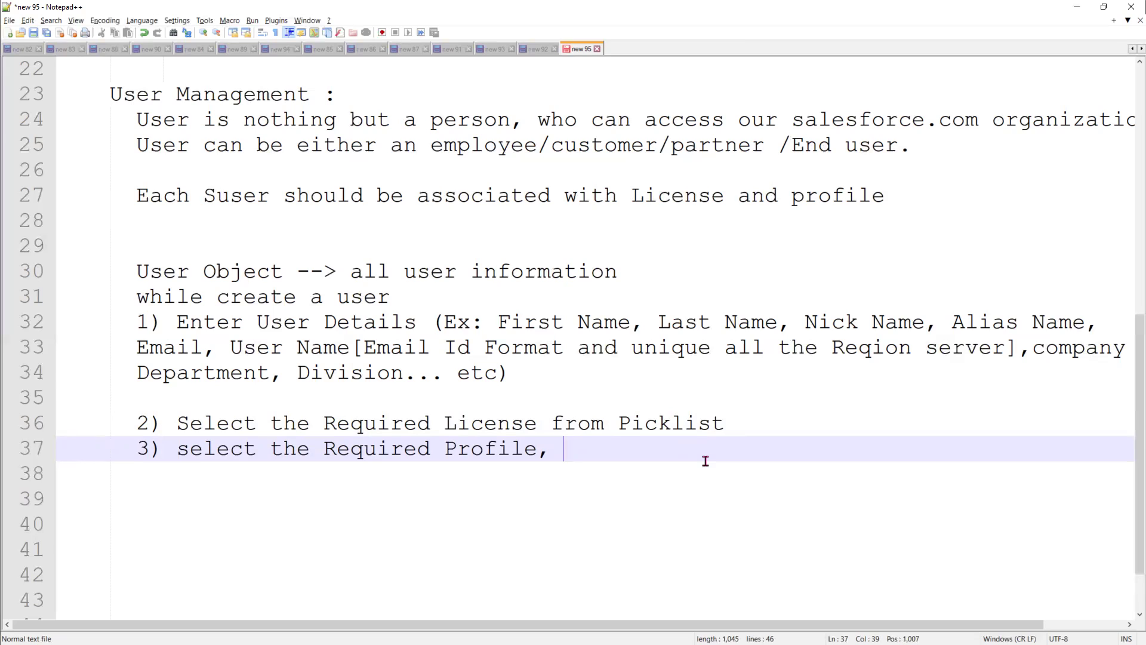
key(Return)
Write step 4 reading '4) Check "Active"==true'
text(4) Active)
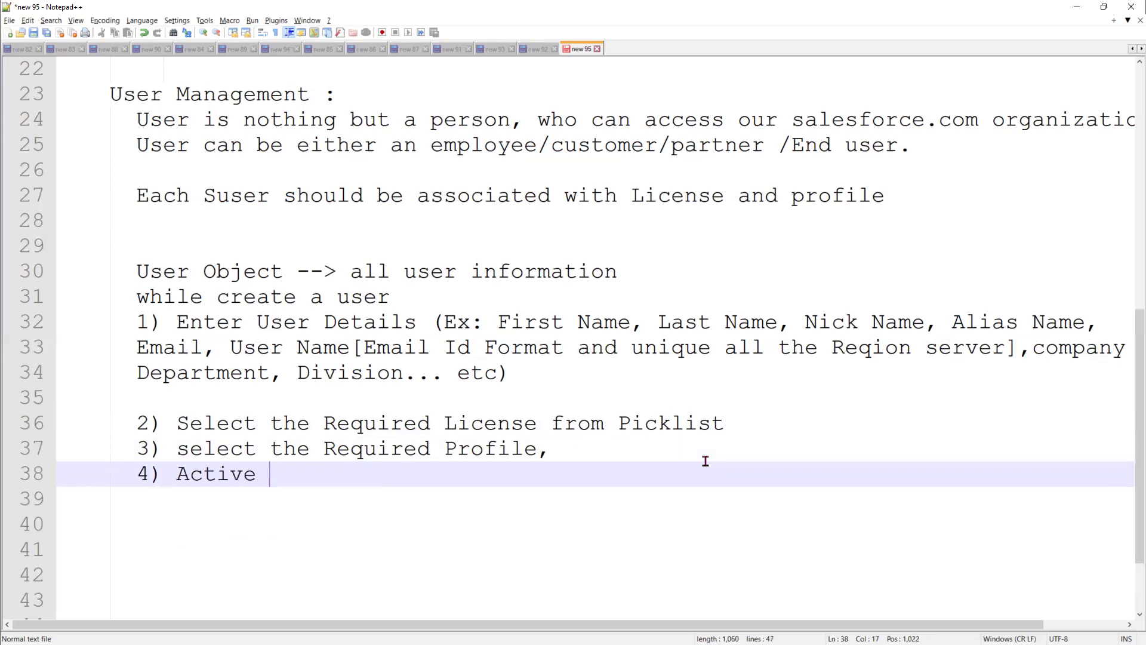
key(Left)
key(Left)
key(Left)
key(Left)
key(Left)
key(Left)
key(Left)
text(Check )
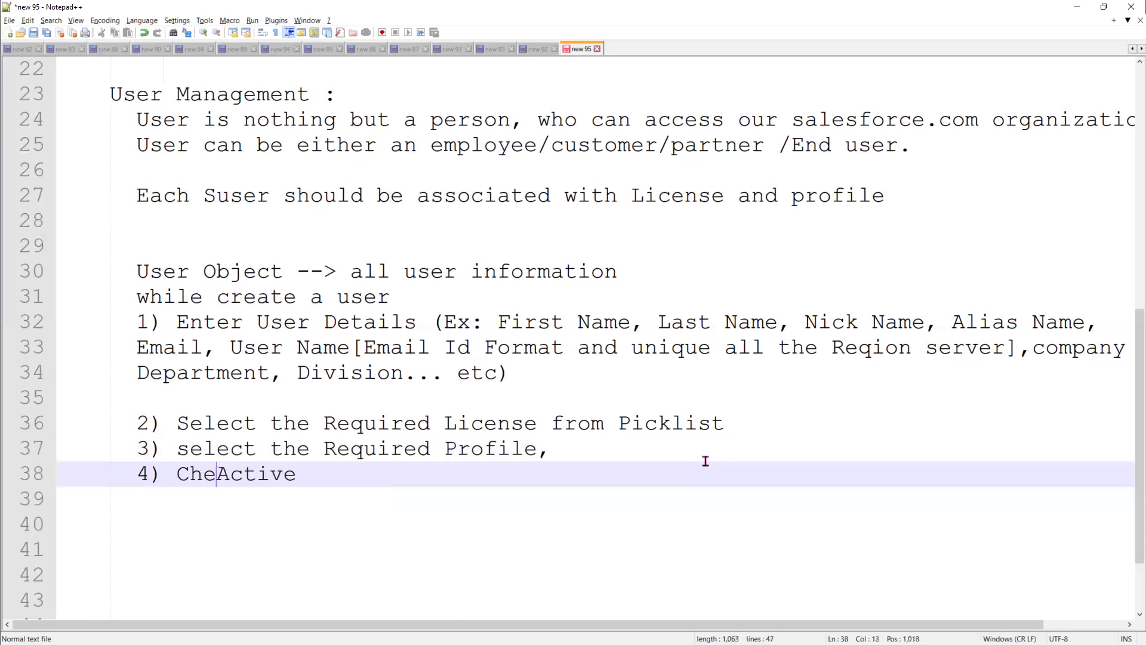
text(")
key(Right)
key(Right)
key(Right)
key(Right)
key(Right)
key(Right)
text("==tru)
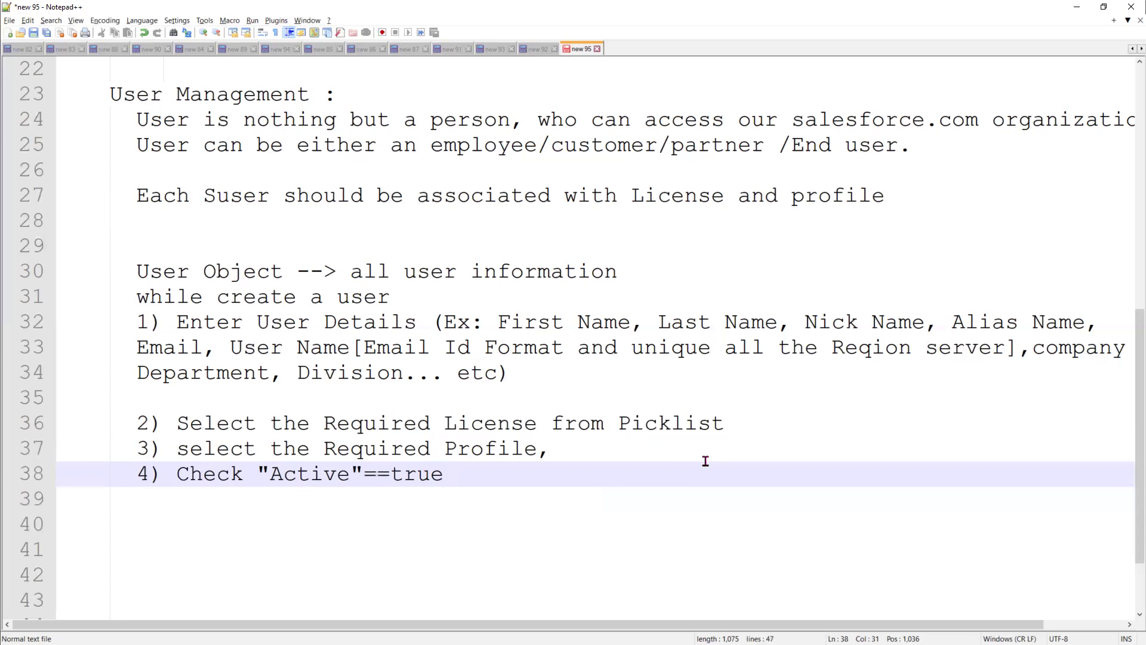
Add step 5 '5) Save Record' to close the list
key(Return)
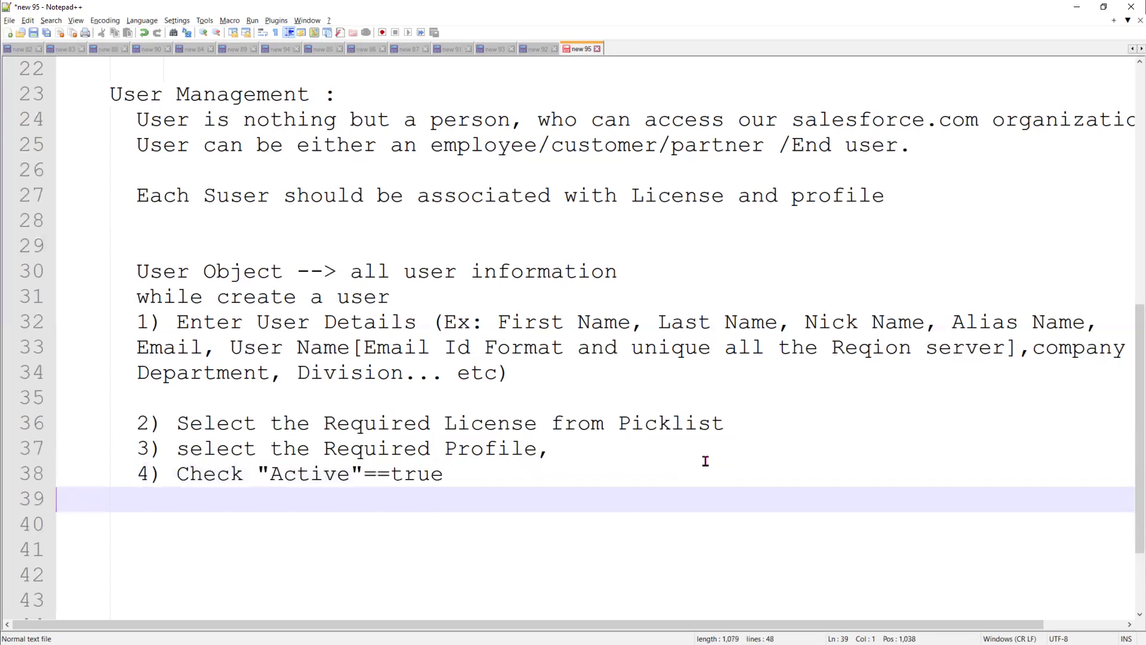
text(5) D)
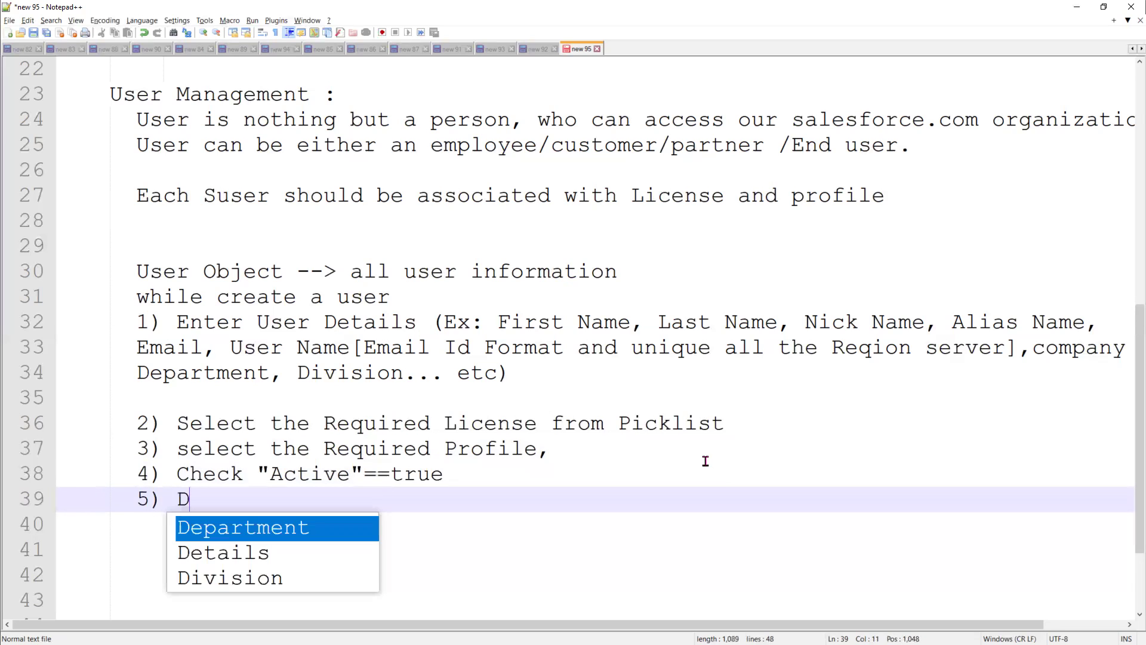
key(BackSpace)
text(Save Record)
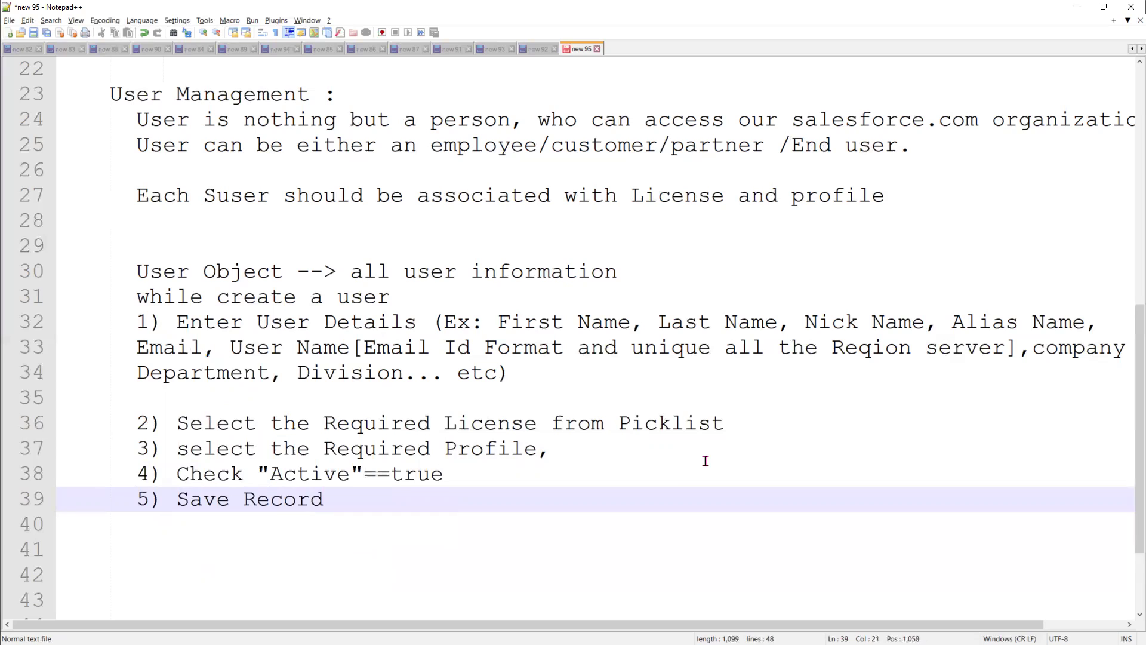
key(Return)
key(Return)
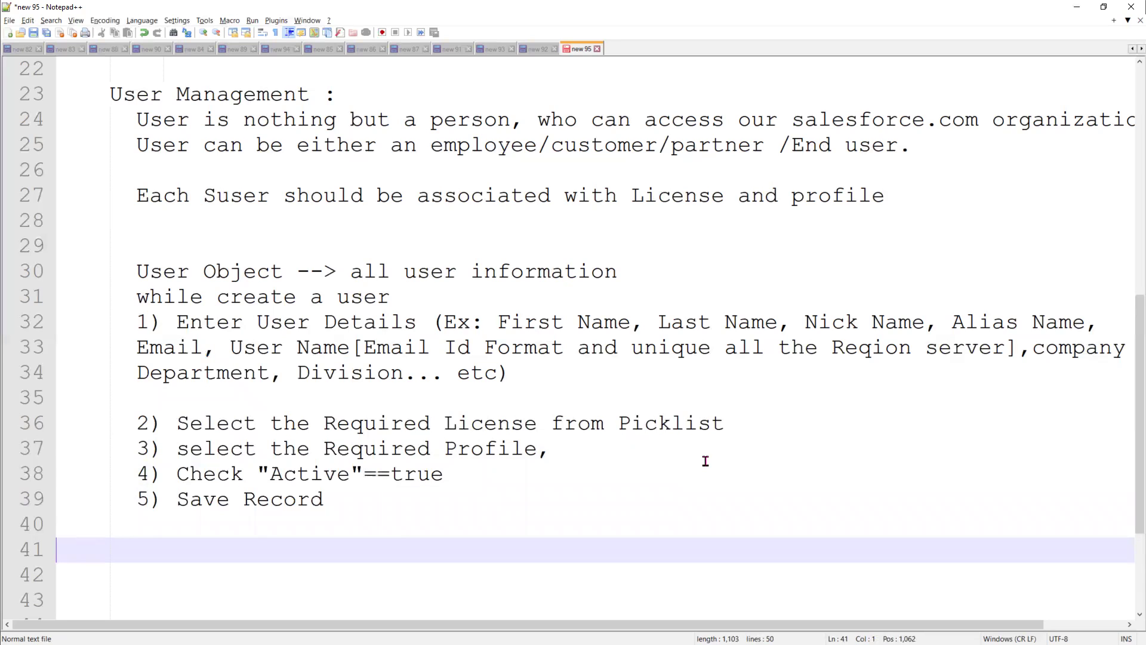
Type the heading 'Step2: Activating the user Account :', correcting typos along the way
text(St)
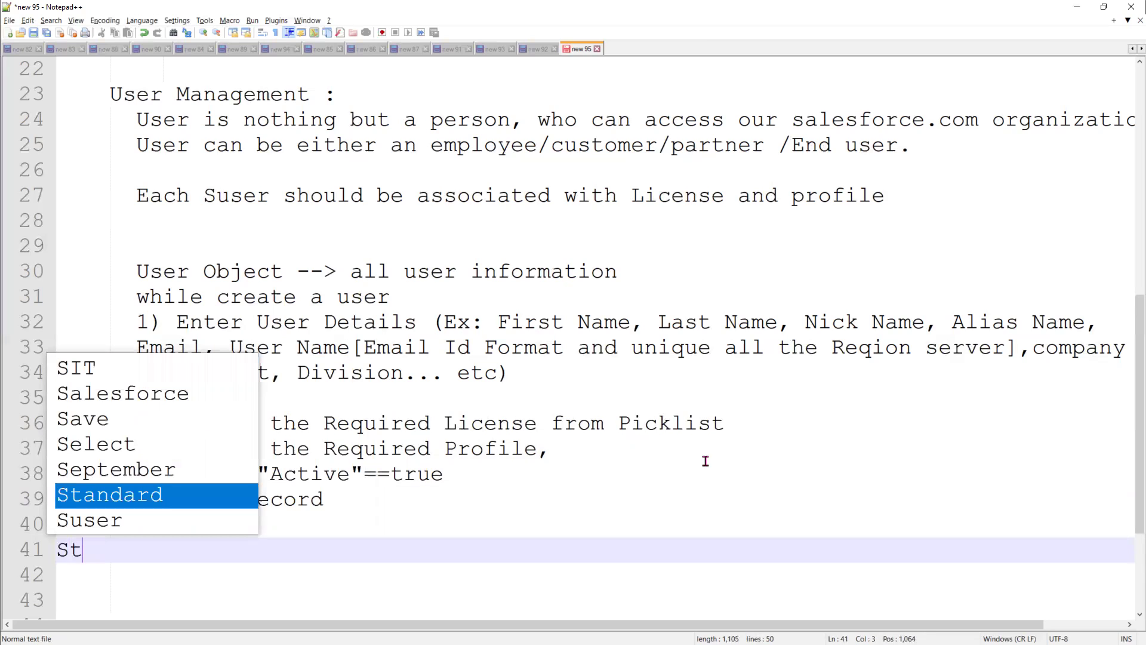
text(ept)
key(BackSpace)
text(2: :)
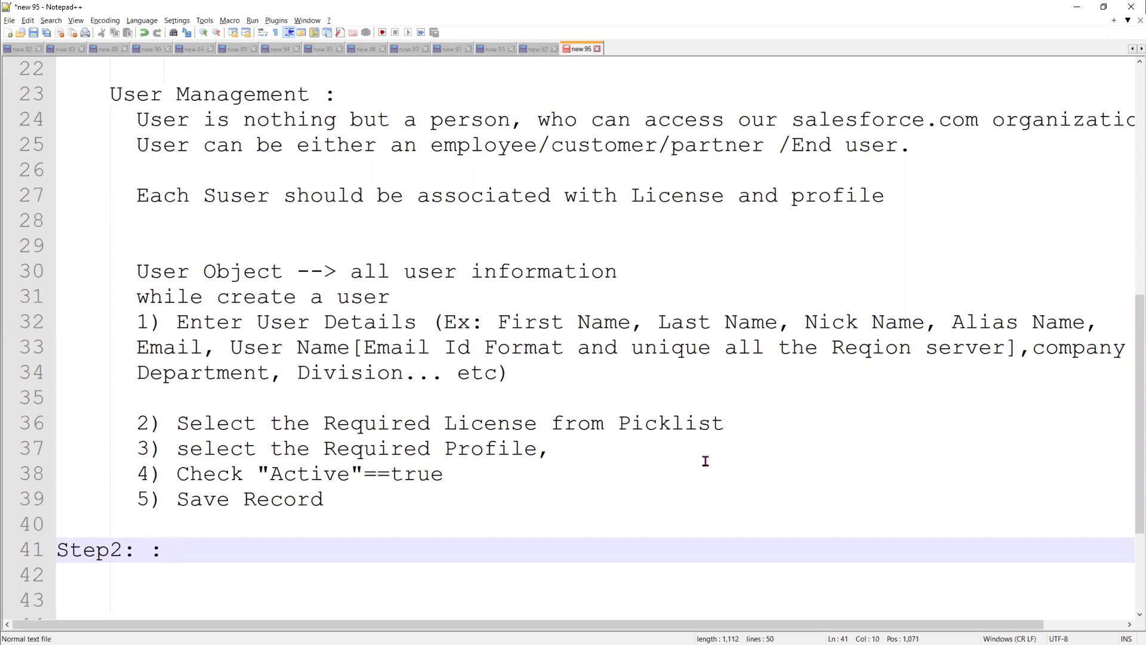
key(BackSpace)
text(Acta)
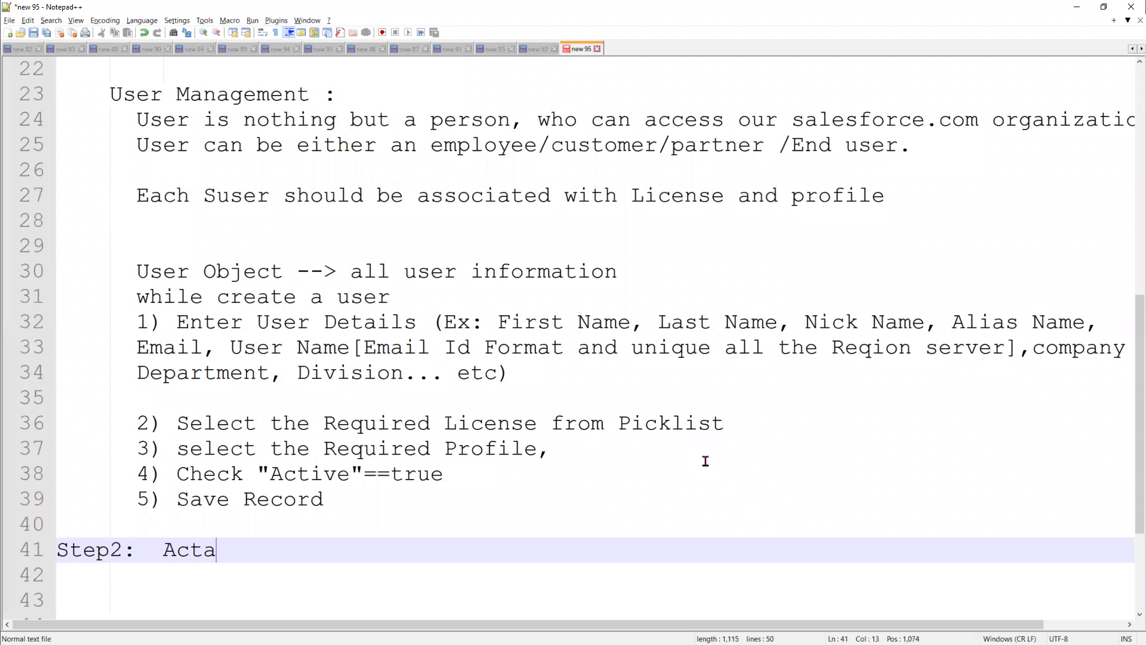
key(BackSpace)
text(iv)
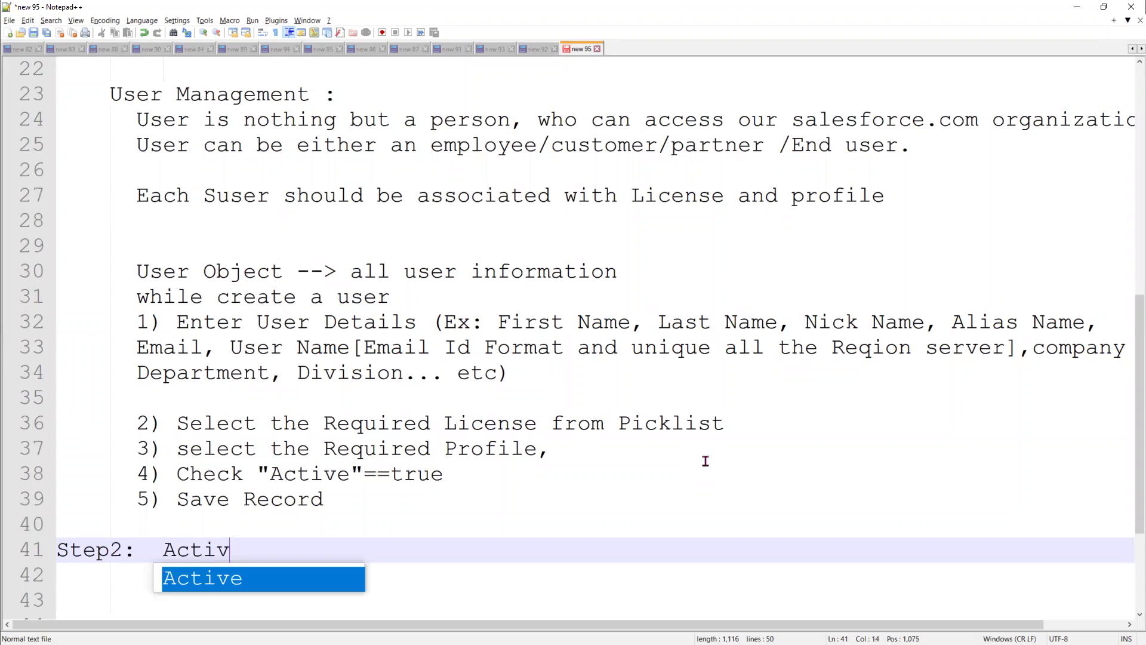
text(ating the user )
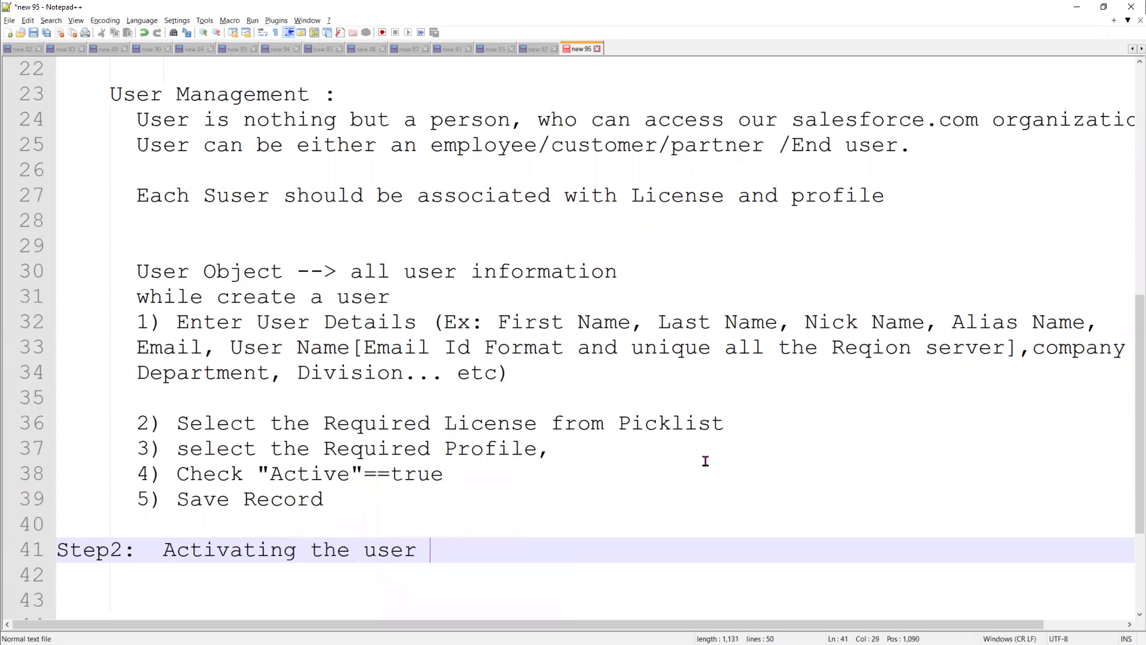
text(Account :)
Add item '6) Email goes to user' beneath the heading and highlight steps 1–5
key(Return)
key(Tab)
key(Tab)
key(Tab)
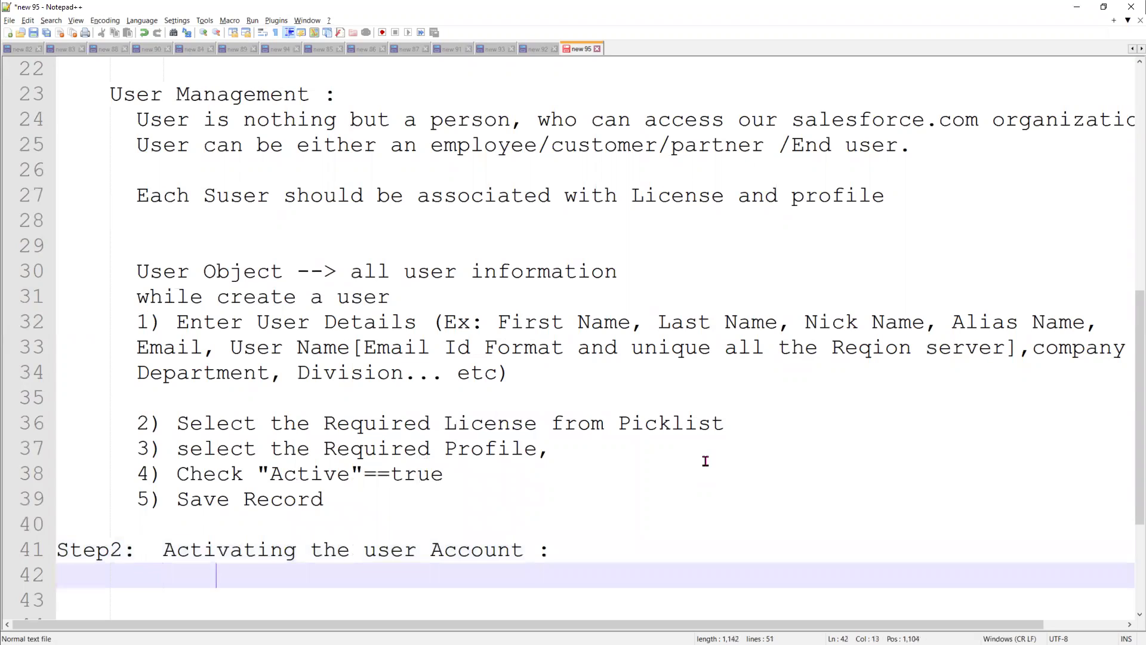
key(BackSpace)
key(BackSpace)
text(6) Email)
text(goes to user)
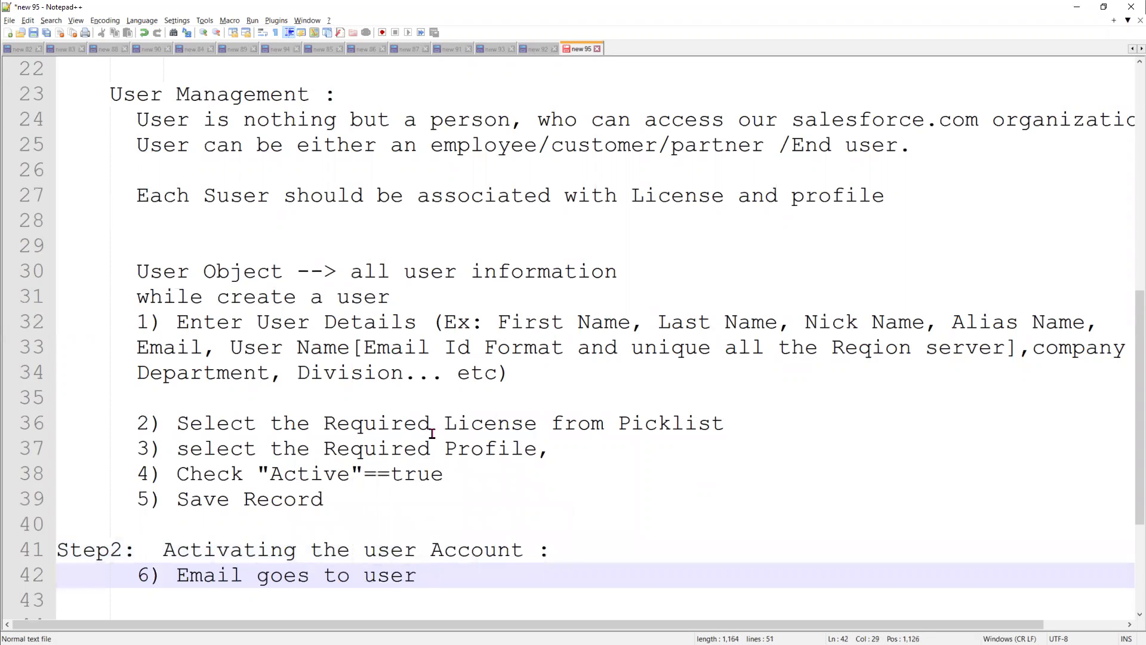
drag(341, 495, 130, 325)
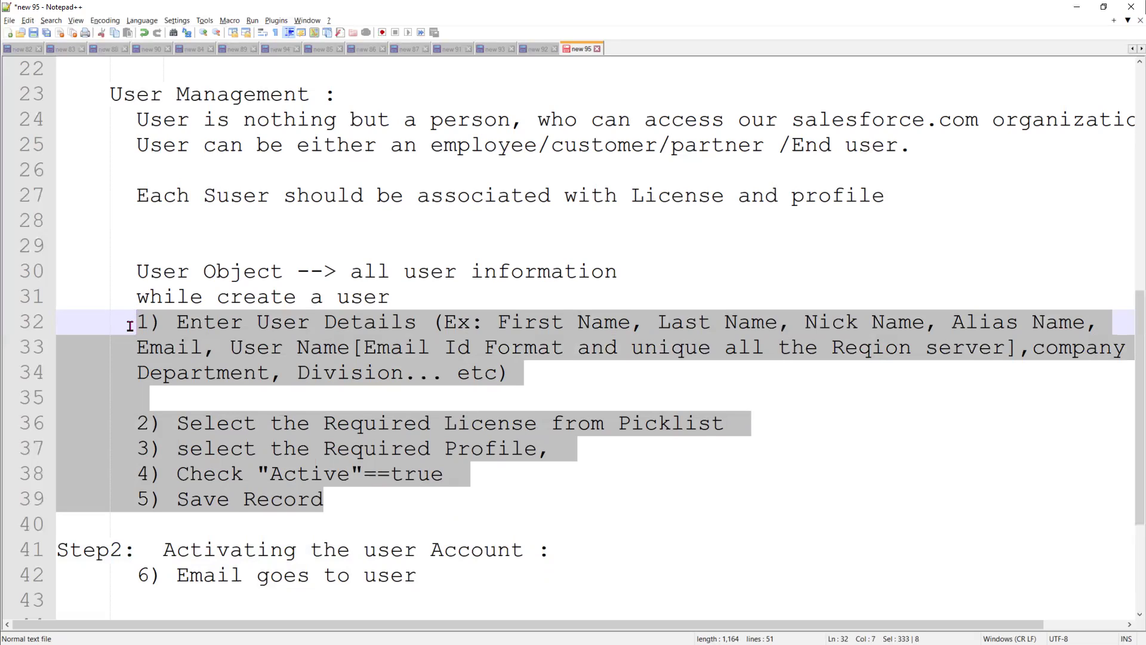
click(438, 567)
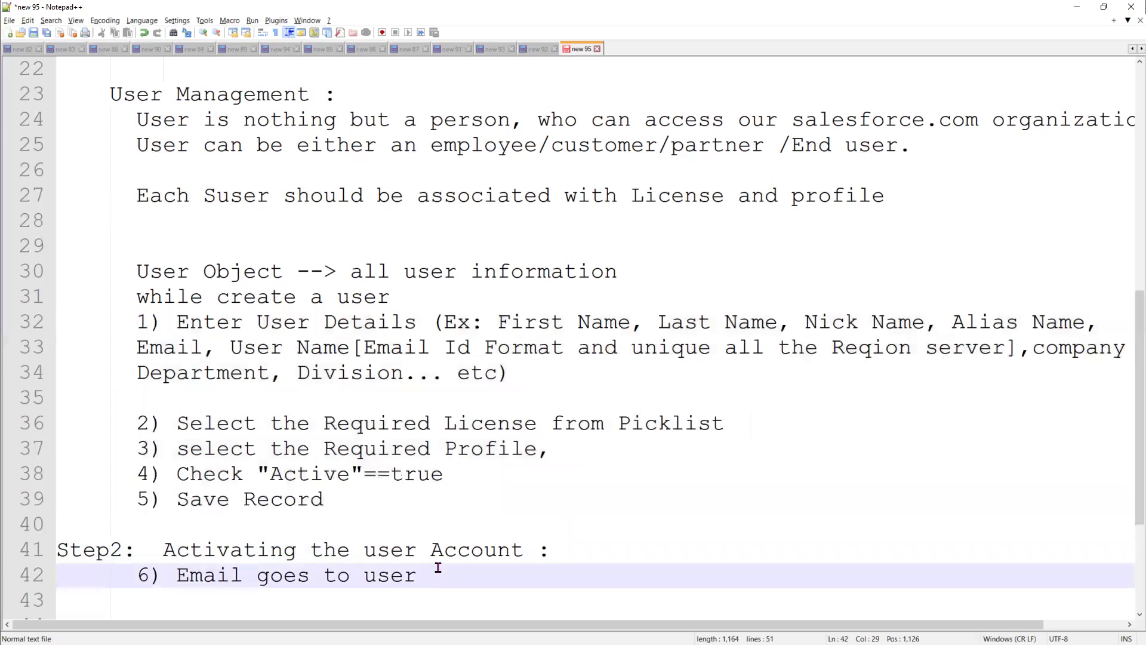
scroll(438, 567, down, 3)
Add item '7) click on "Verify Account" button.'
key(Return)
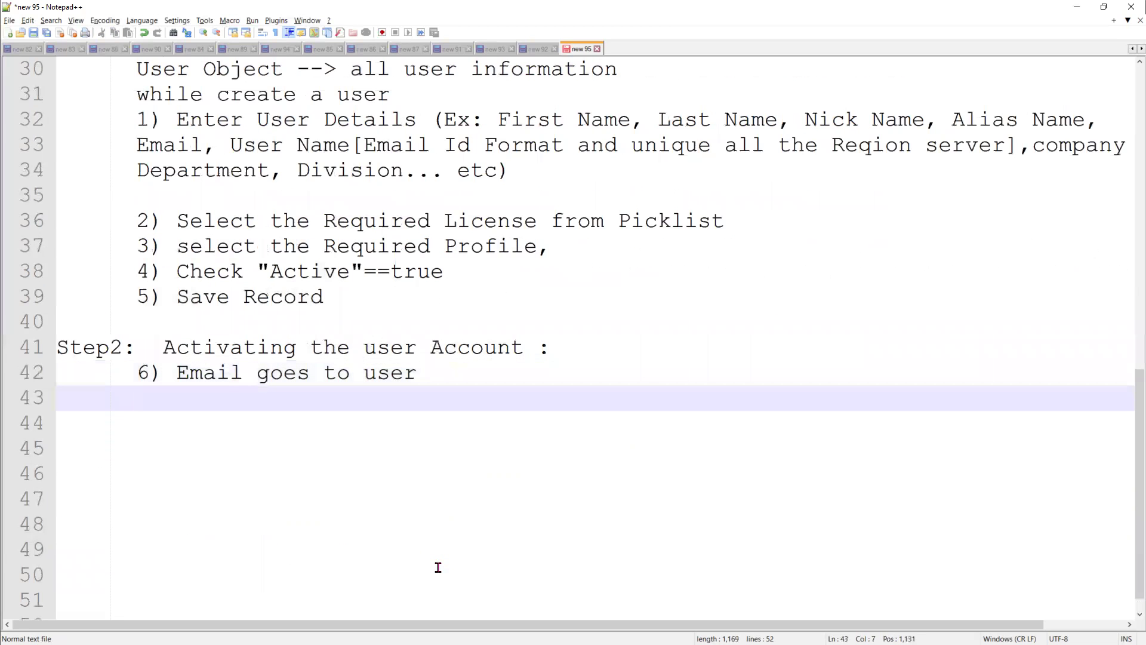
text(7) clic)
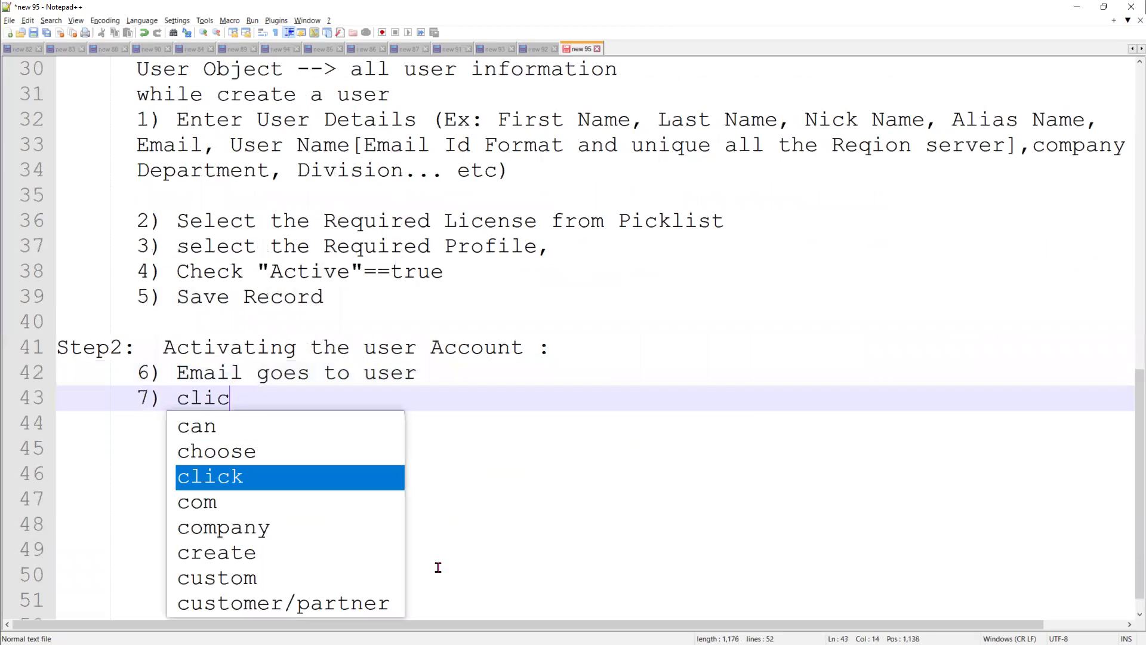
text(k on "Verify Acco)
text(unt)
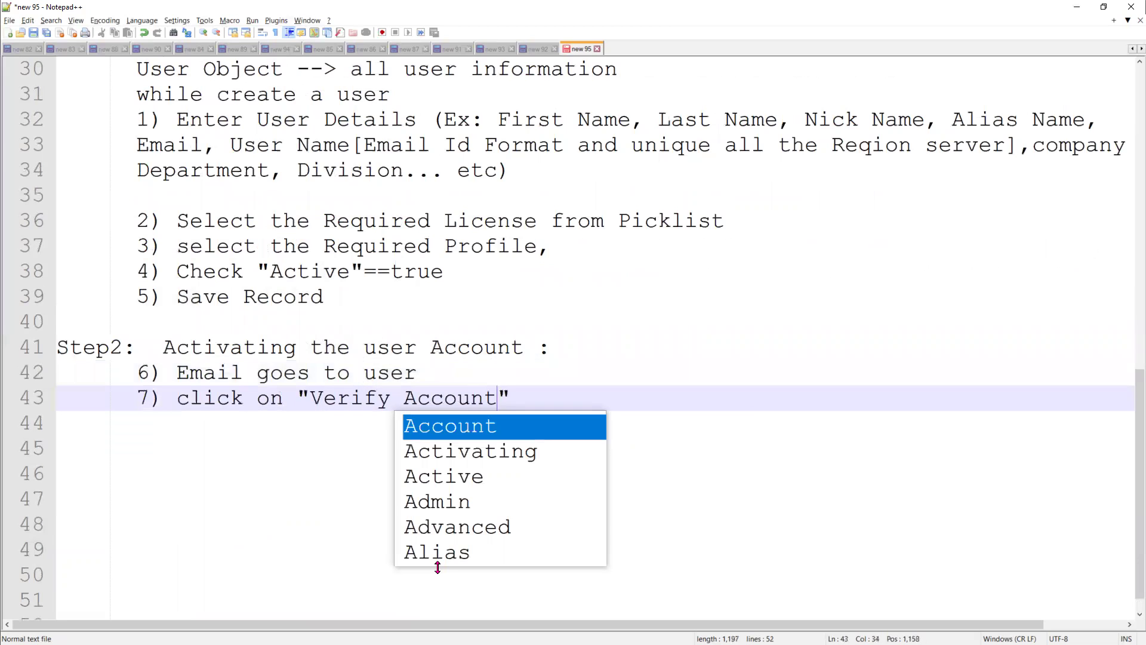
key(End)
text(bu)
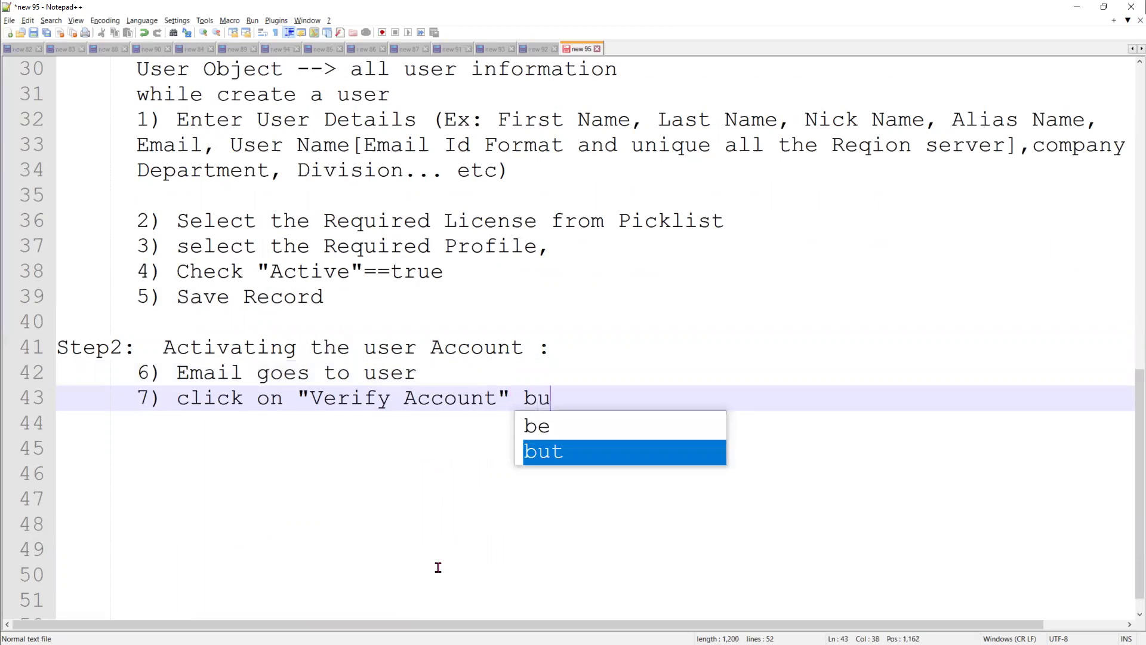
text(tton.)
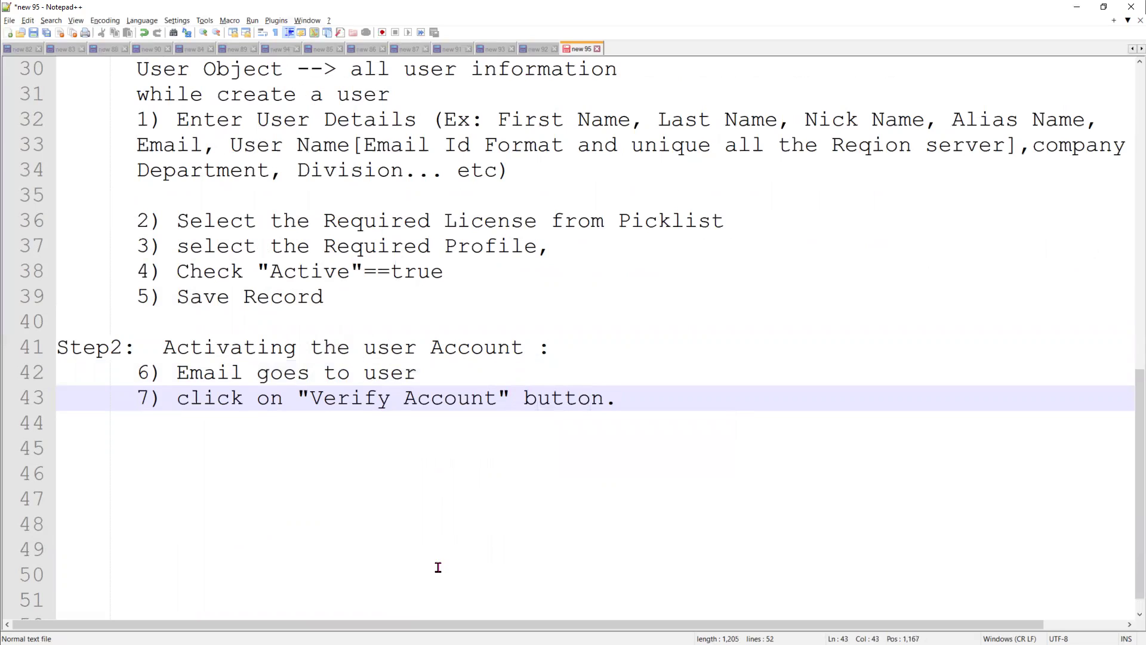
Add item '8)Enter the Password, and confirm Password', fixing the misspelling
key(Return)
text(8)E)
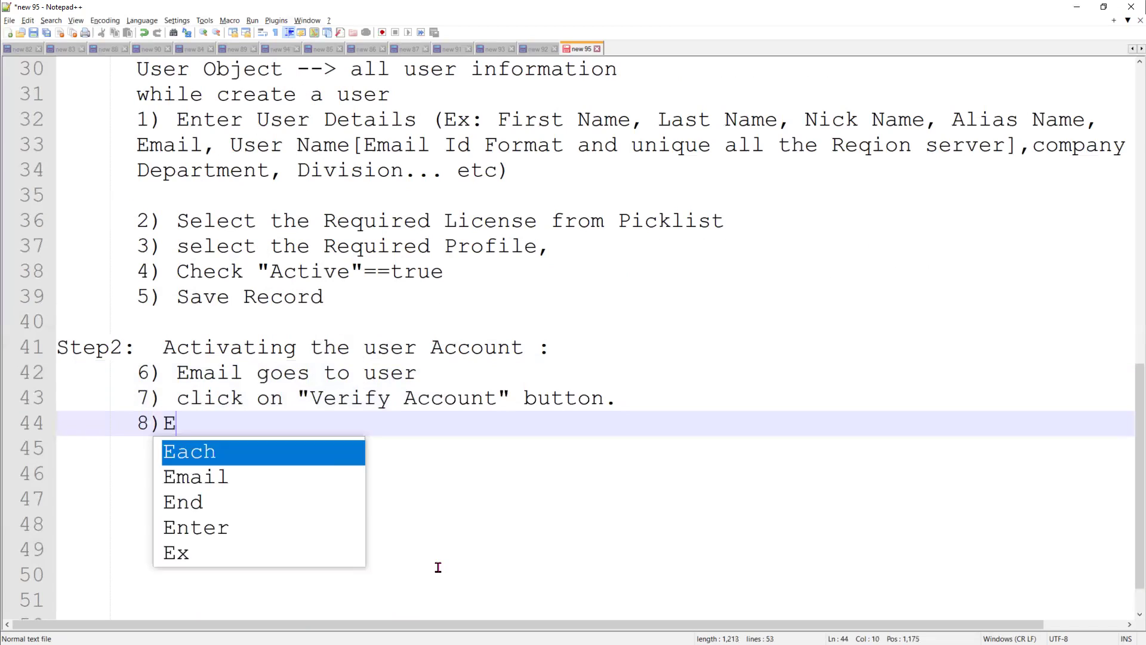
text(nter the )
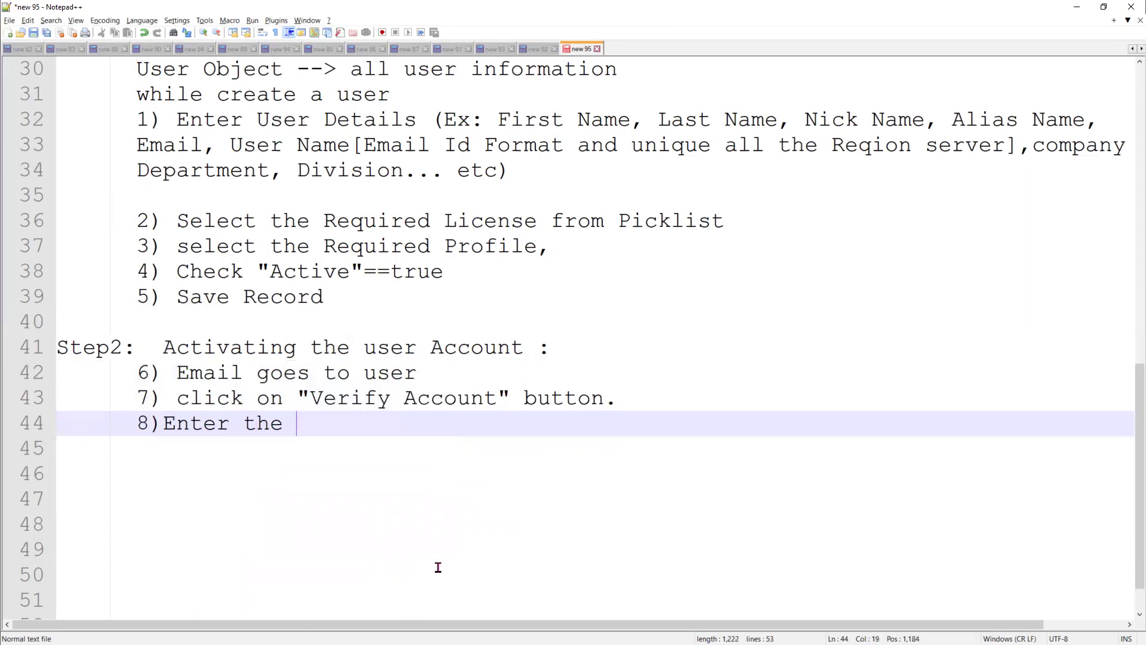
text(Password, an)
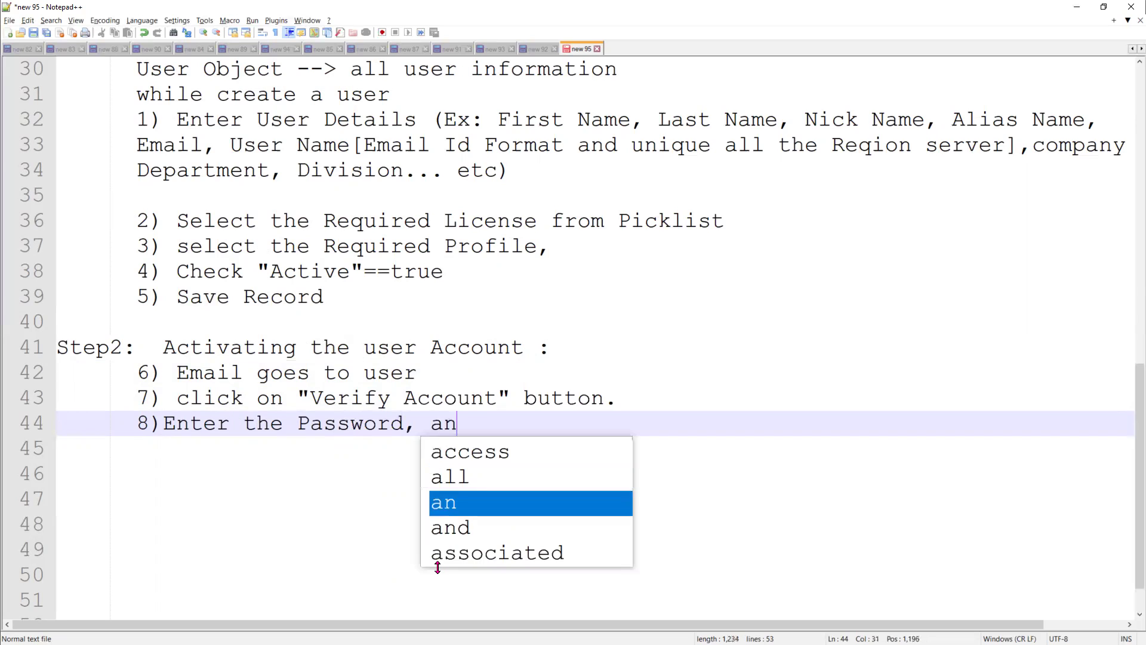
text(d confirm)
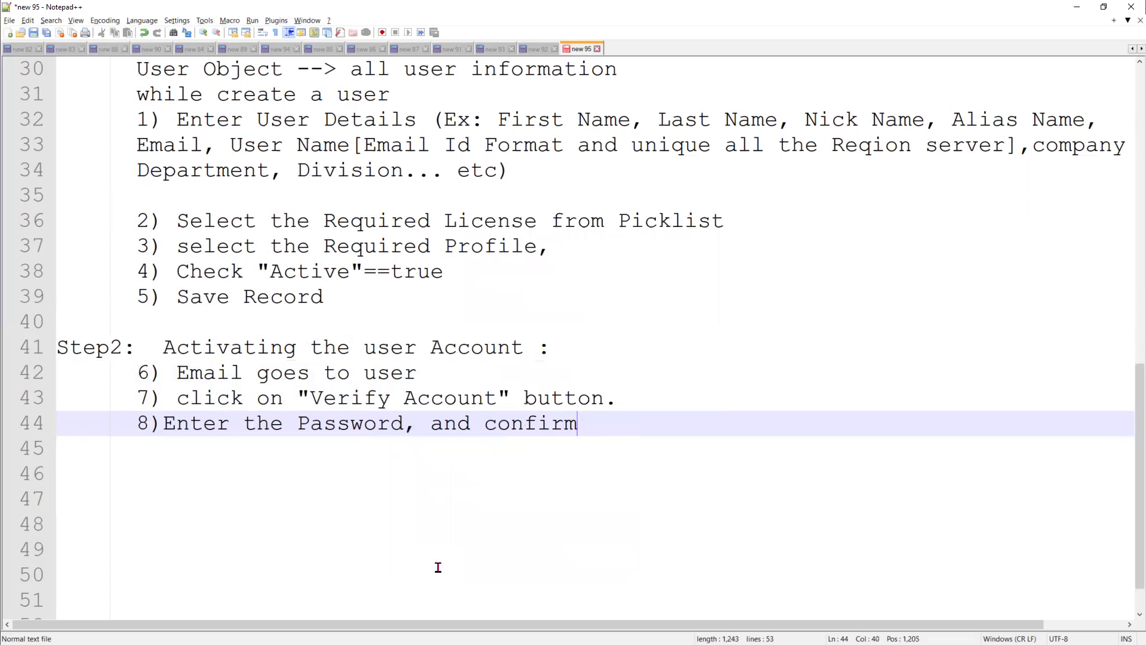
text( Password)
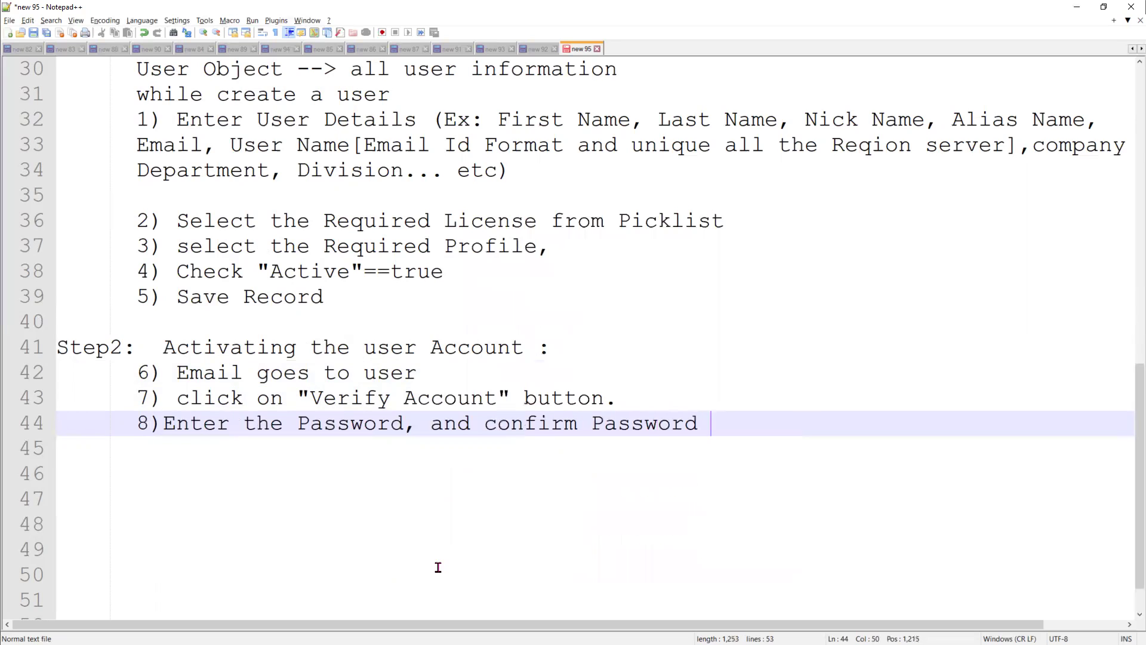
Add item '9) security Questions', removing the unwanted suggested word
key(Return)
text(9) )
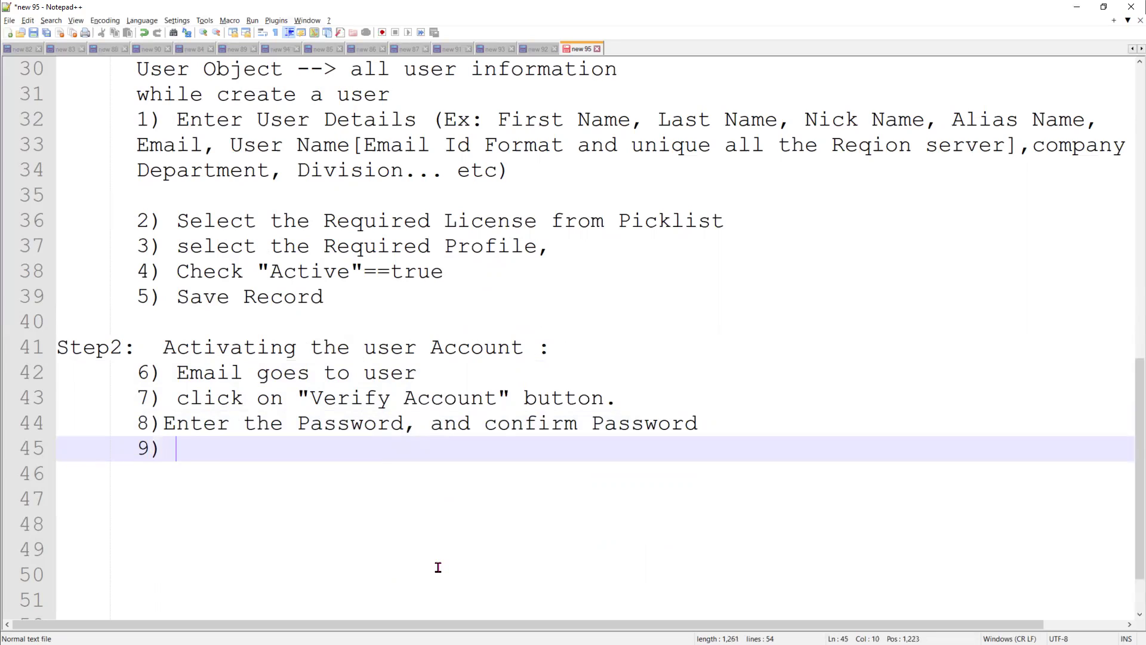
text(security )
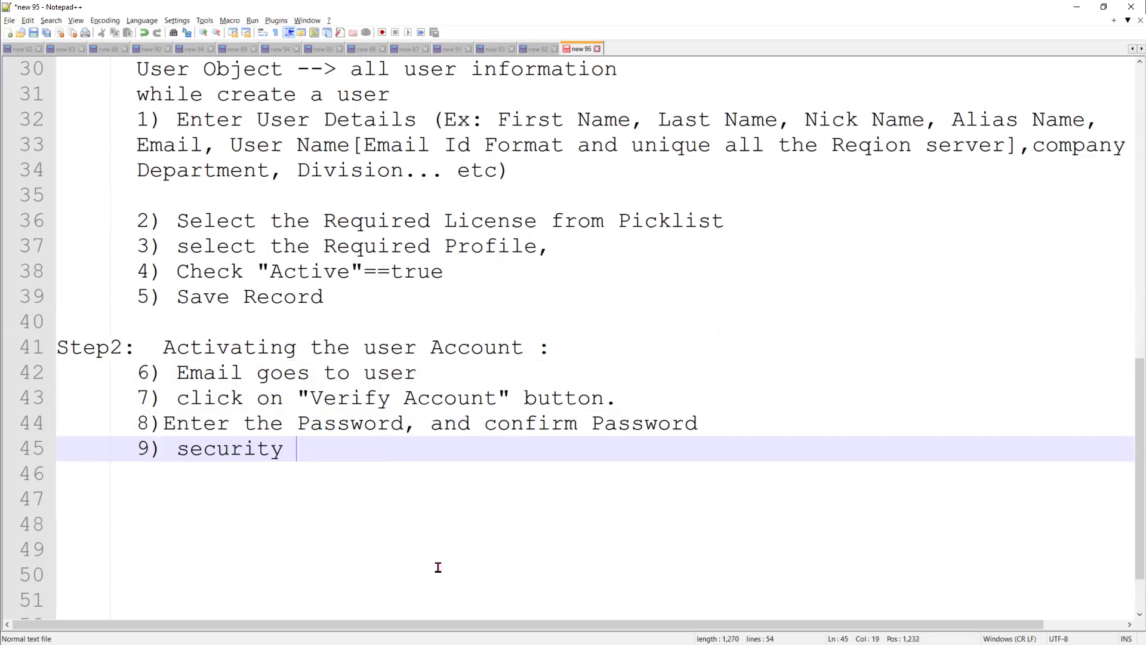
text(Questions a)
double_click(438, 564)
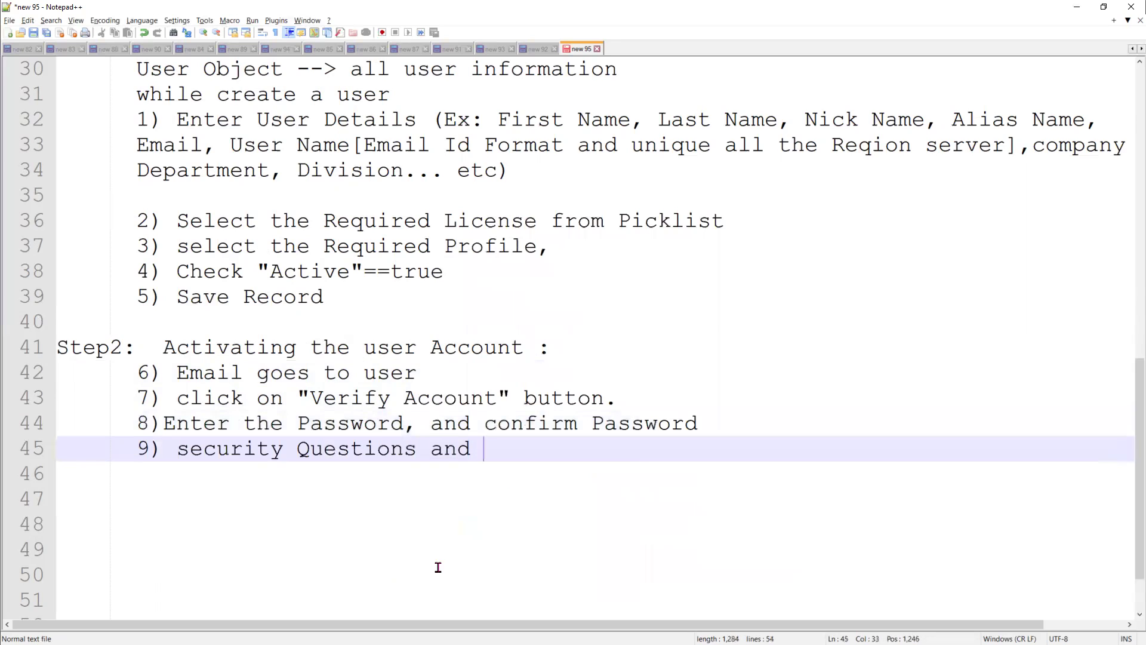
key(BackSpace)
key(BackSpace)
key(BackSpace)
Set aside the notes and Paint sketch to reveal the Salesforce Profiles page and select the Quick Find text
click(1076, 7)
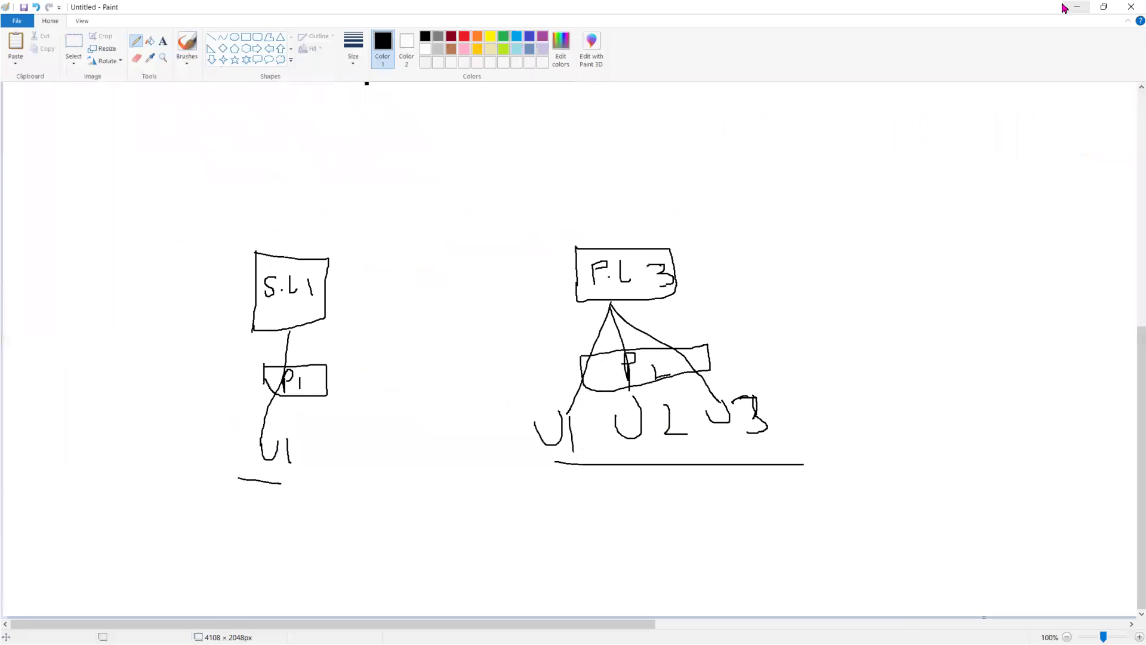
click(1066, 7)
double_click(77, 141)
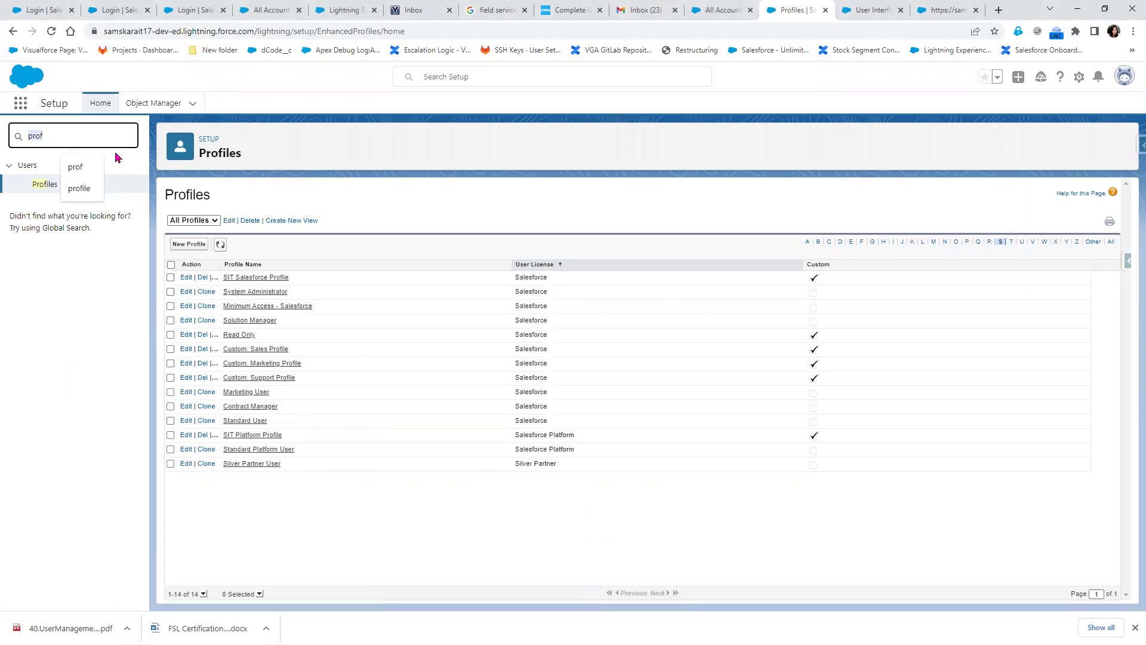
Filter Setup by 'User' to open the Users page, then circle U1 in the Paint diagram
text(Us)
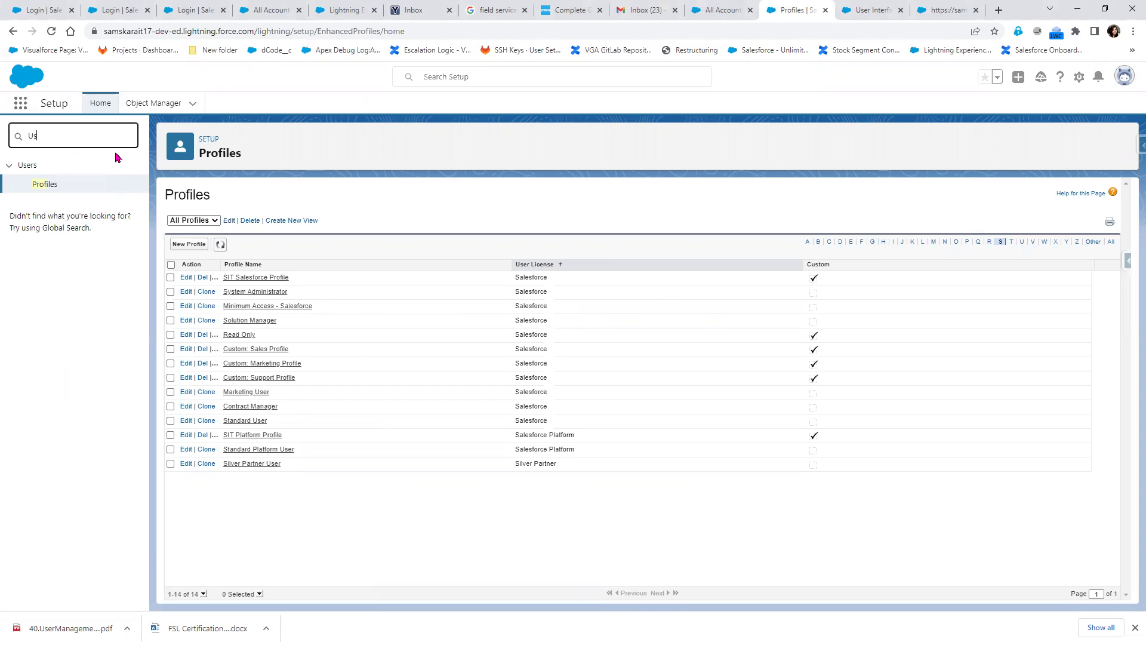
text(er)
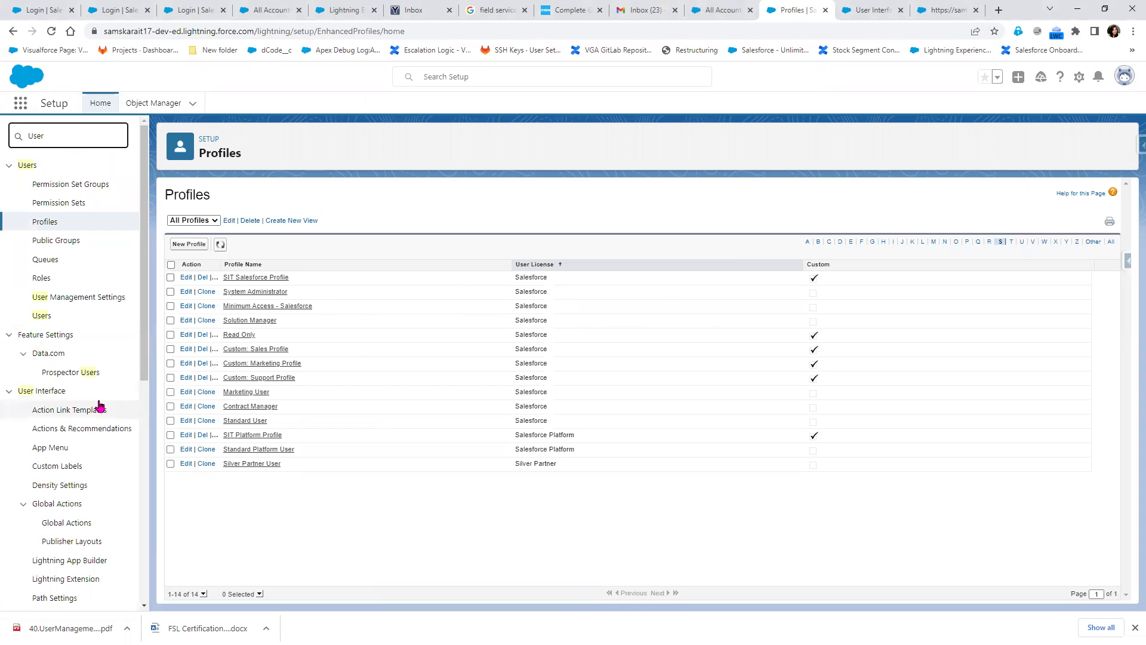
click(42, 321)
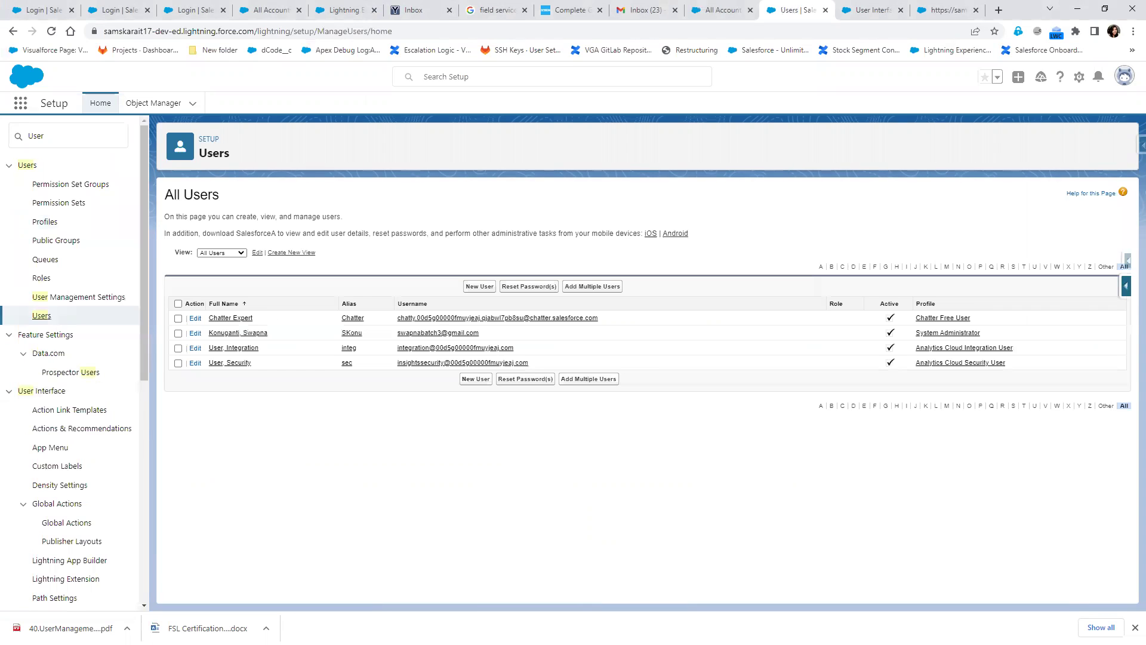
key(alt+Tab)
mouse_move(292, 433)
mouse_down()
mouse_move(228, 442)
mouse_move(303, 487)
mouse_move(291, 424)
mouse_move(281, 425)
mouse_up()
drag(267, 305, 321, 292)
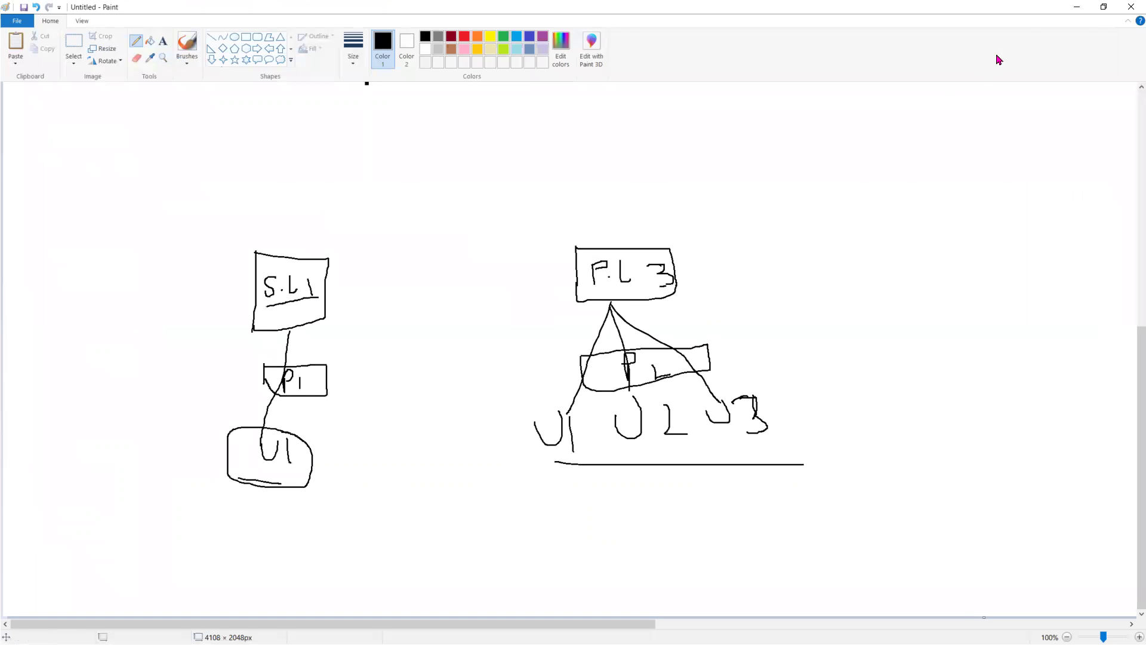
Back in Salesforce, start a blank New User form at the First Name field
click(1077, 7)
click(479, 287)
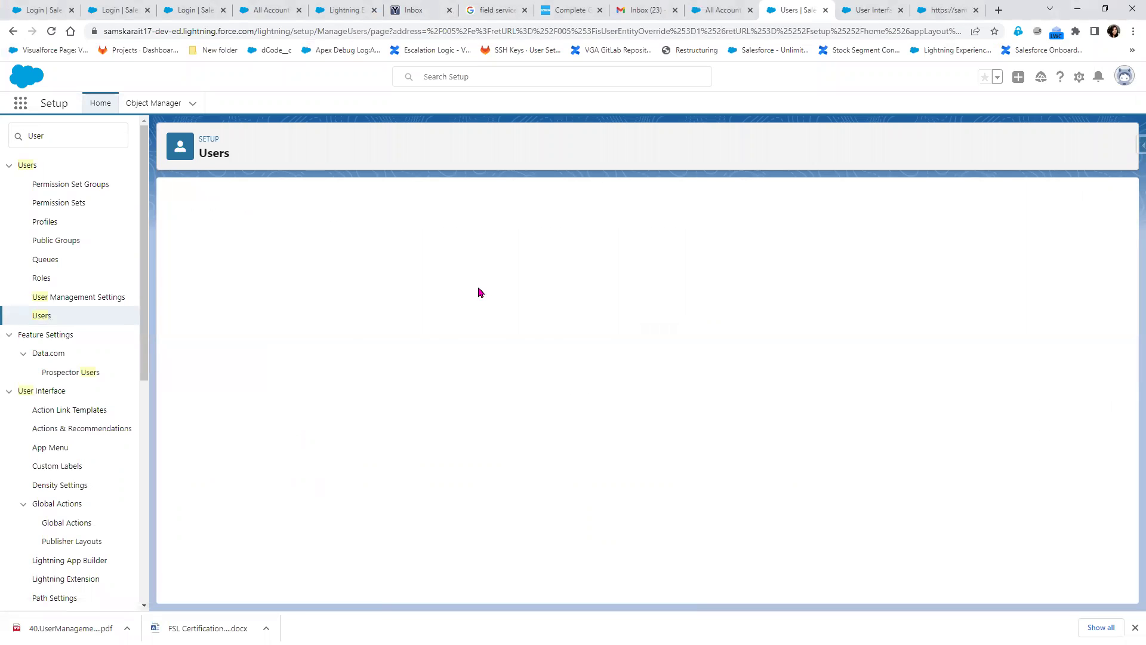
click(407, 261)
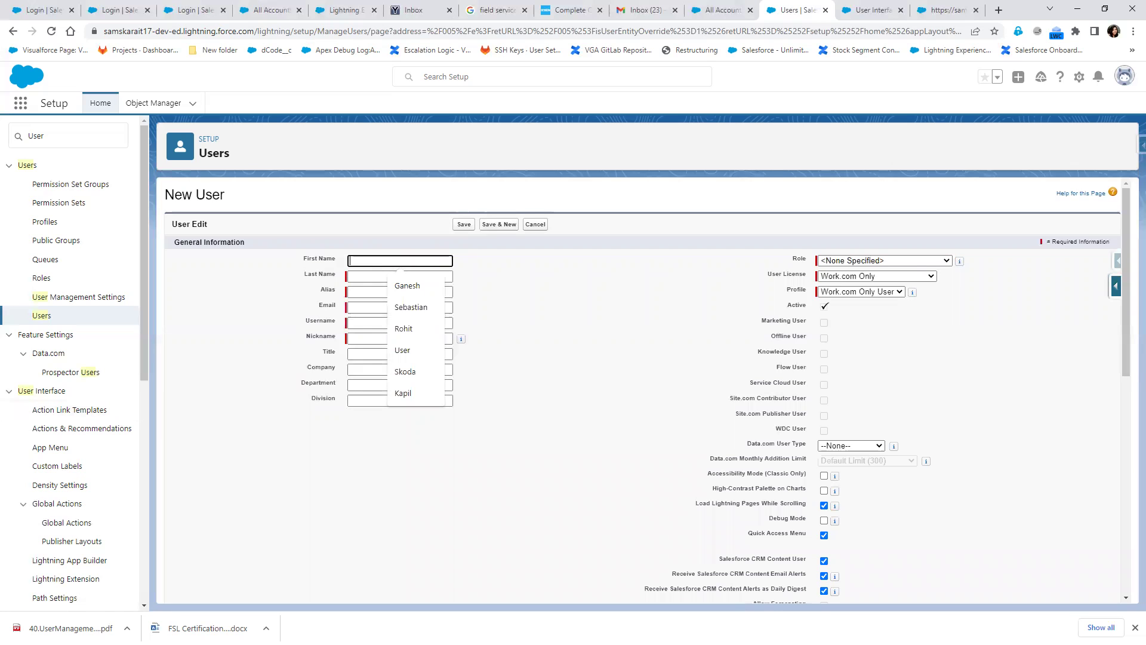
Start a 'Create 4 user' list with '1) Salesforce Licensed User :' and '1. user Development'
key(alt+Tab)
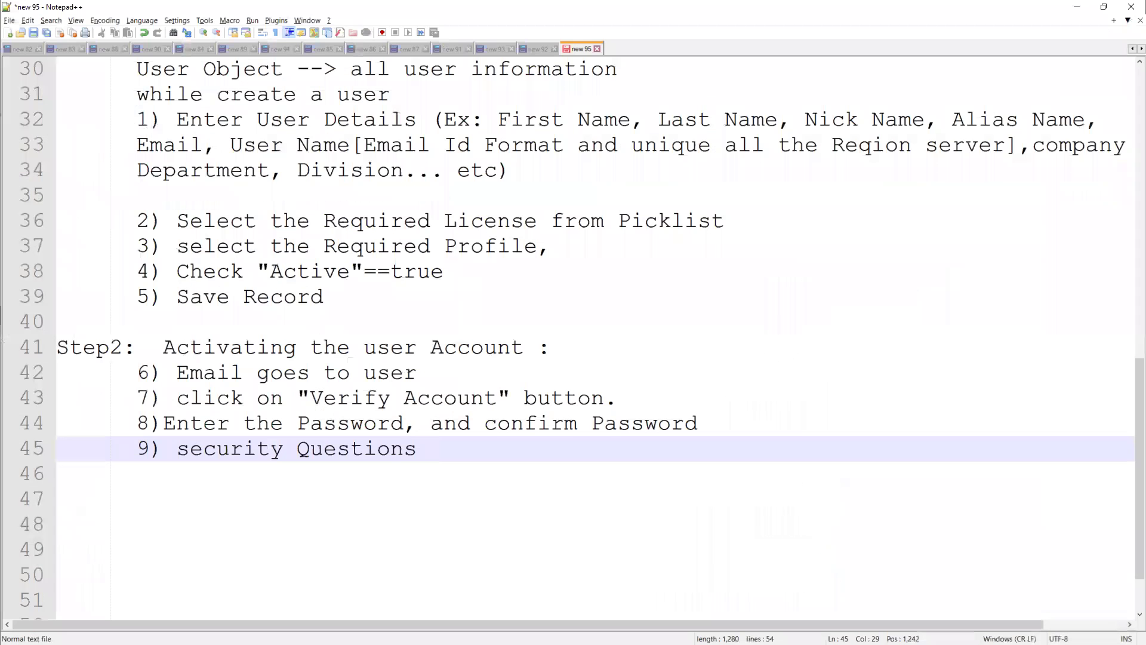
key(Return)
key(Return)
key(Return)
key(Return)
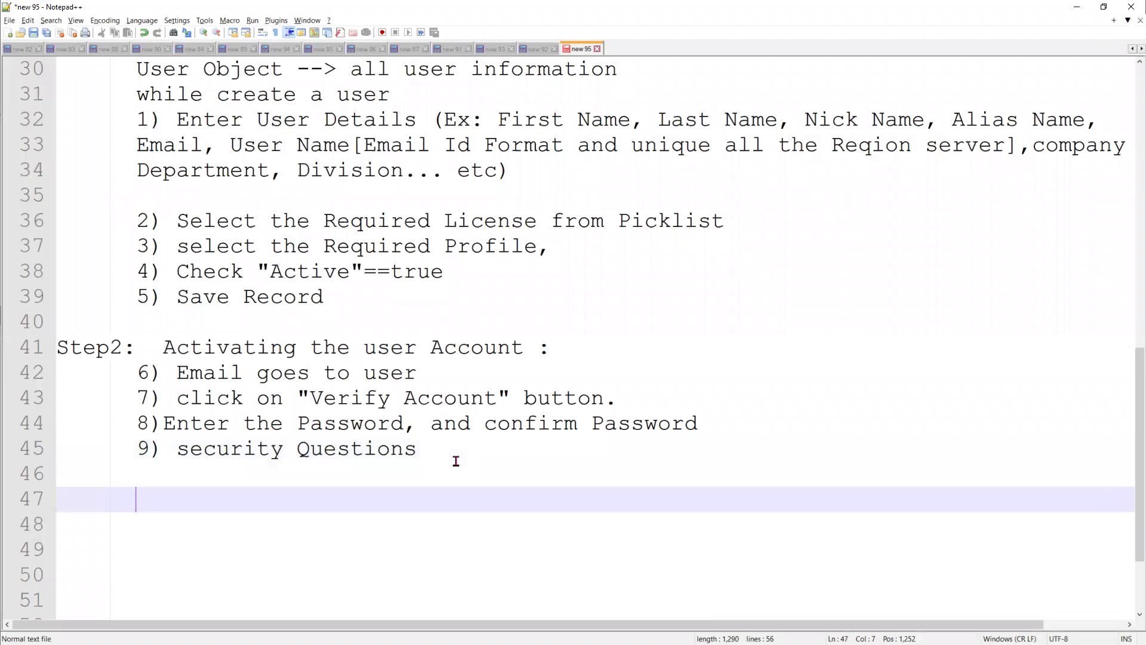
text(C)
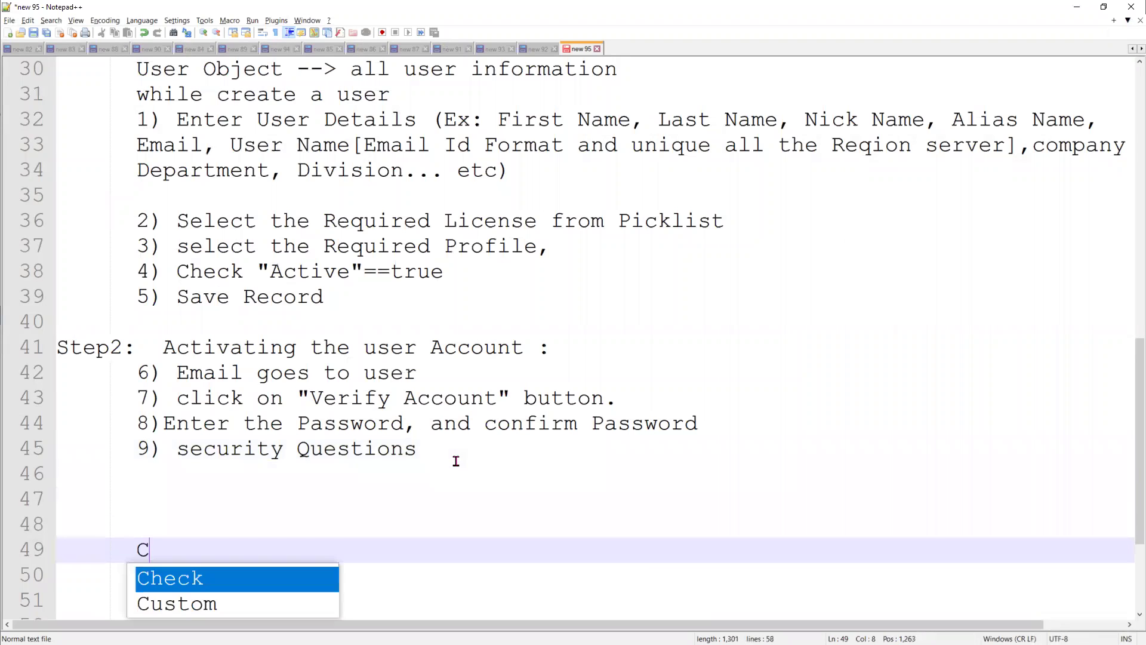
text(reate 4 user)
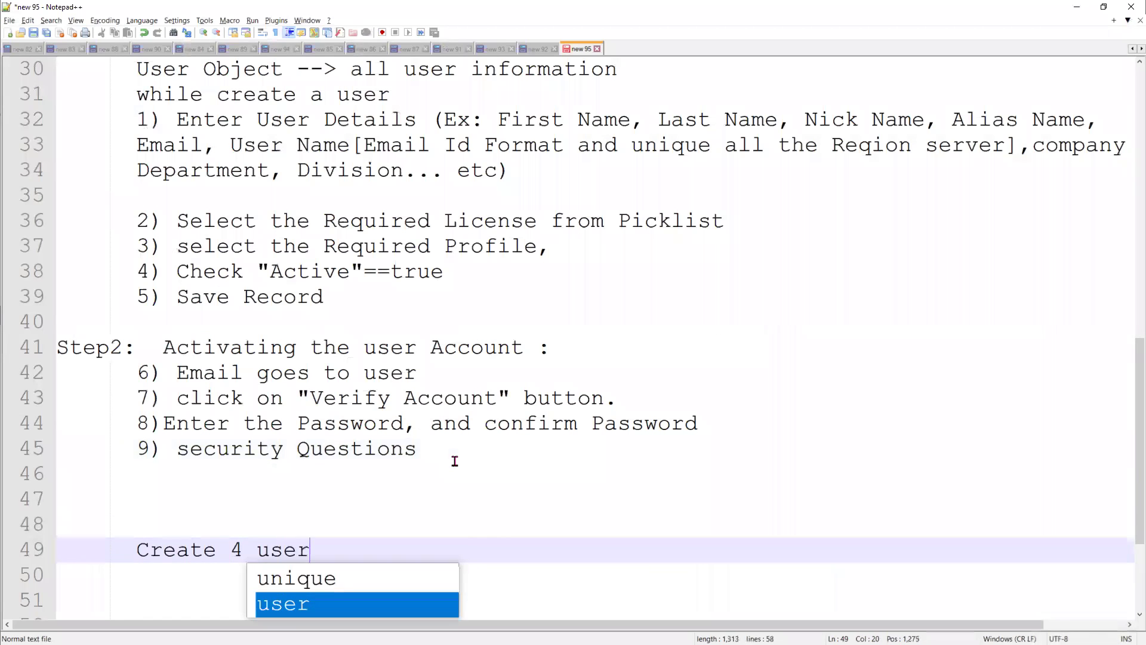
key(Return)
key(Return)
text(1)
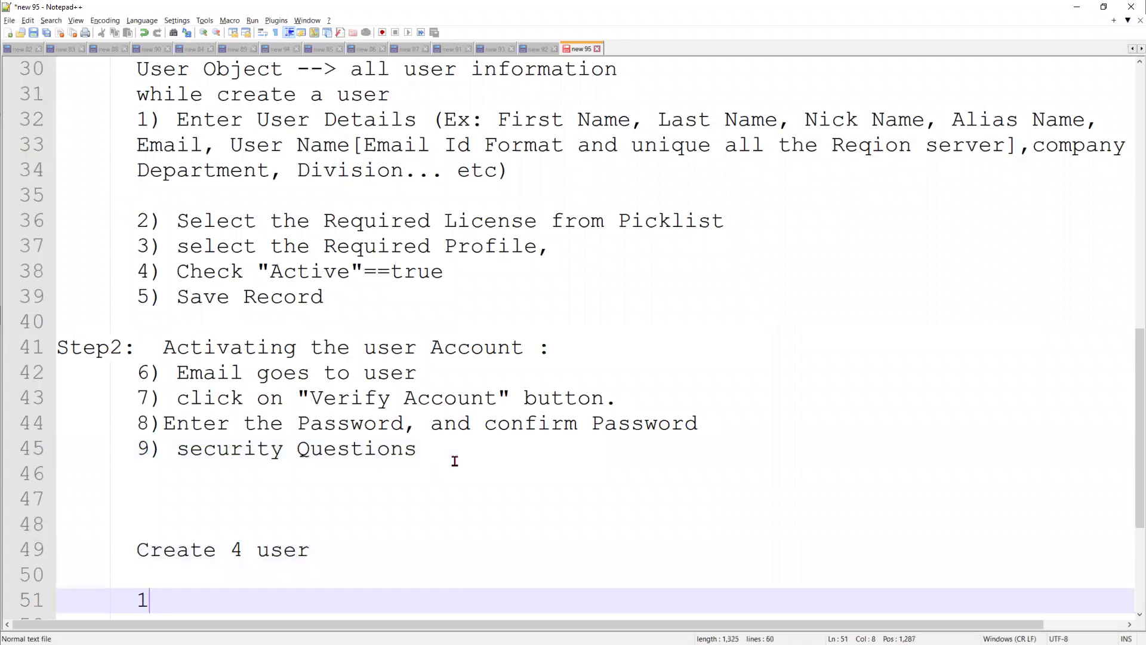
text() Salesfor)
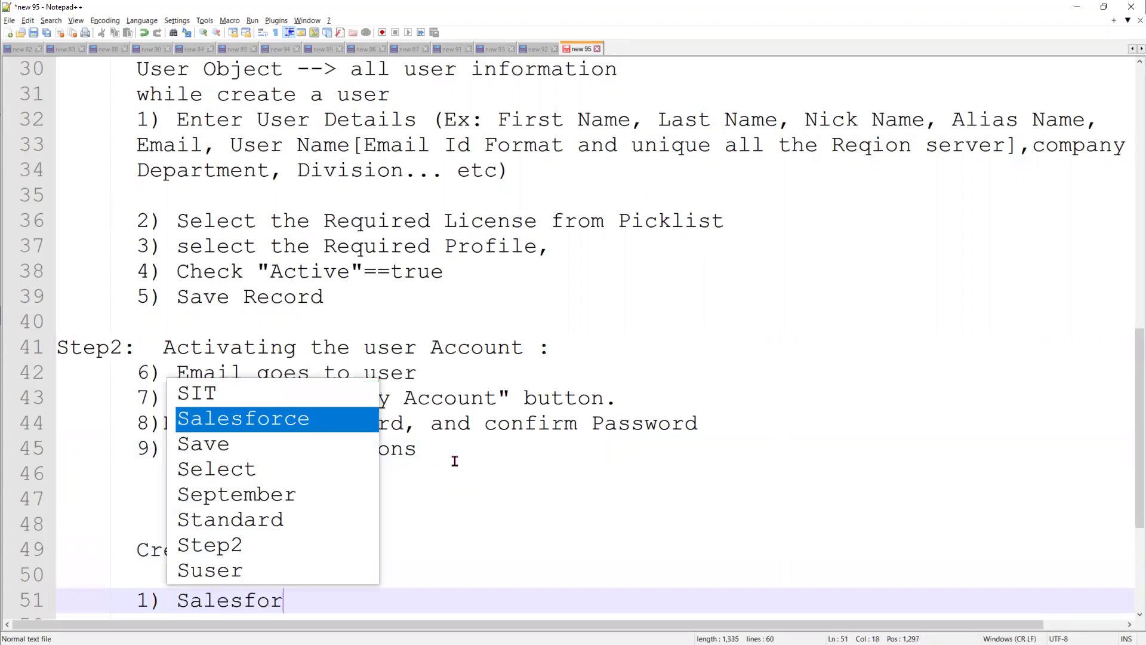
text(ce Licen)
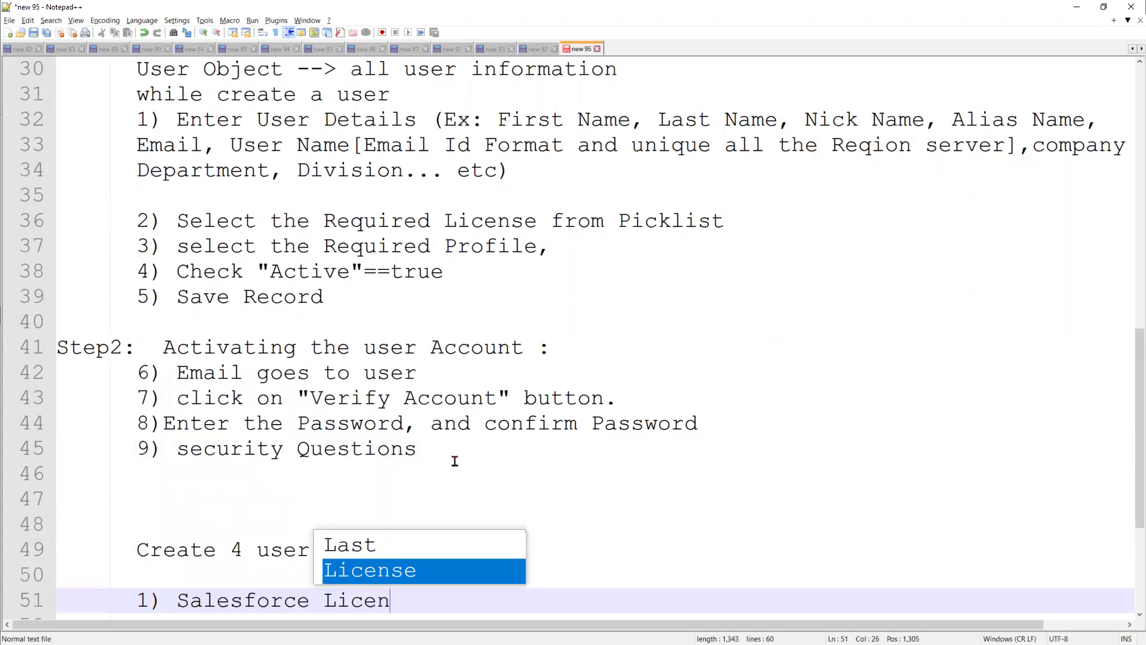
text(sed User :)
key(Return)
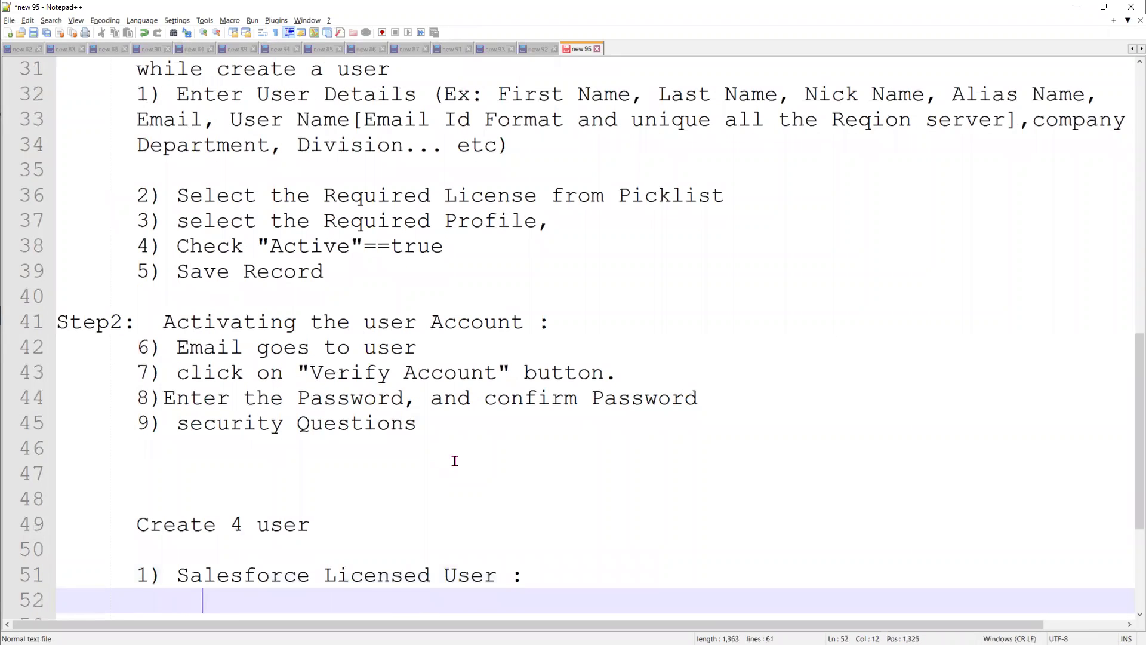
text(1. user )
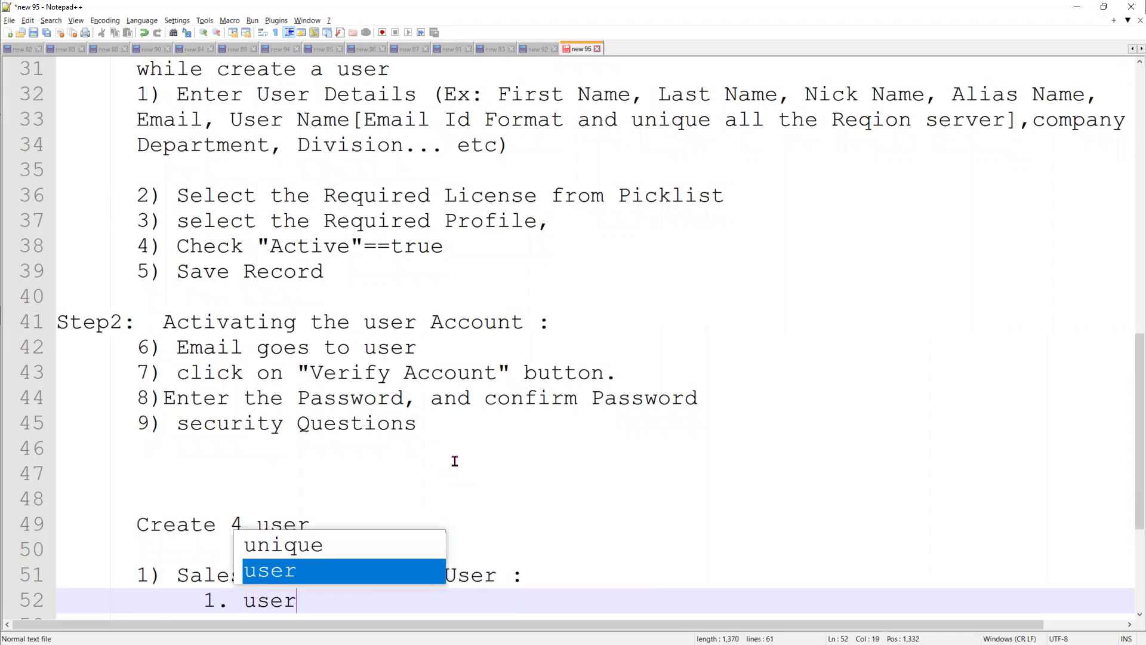
text(Develo)
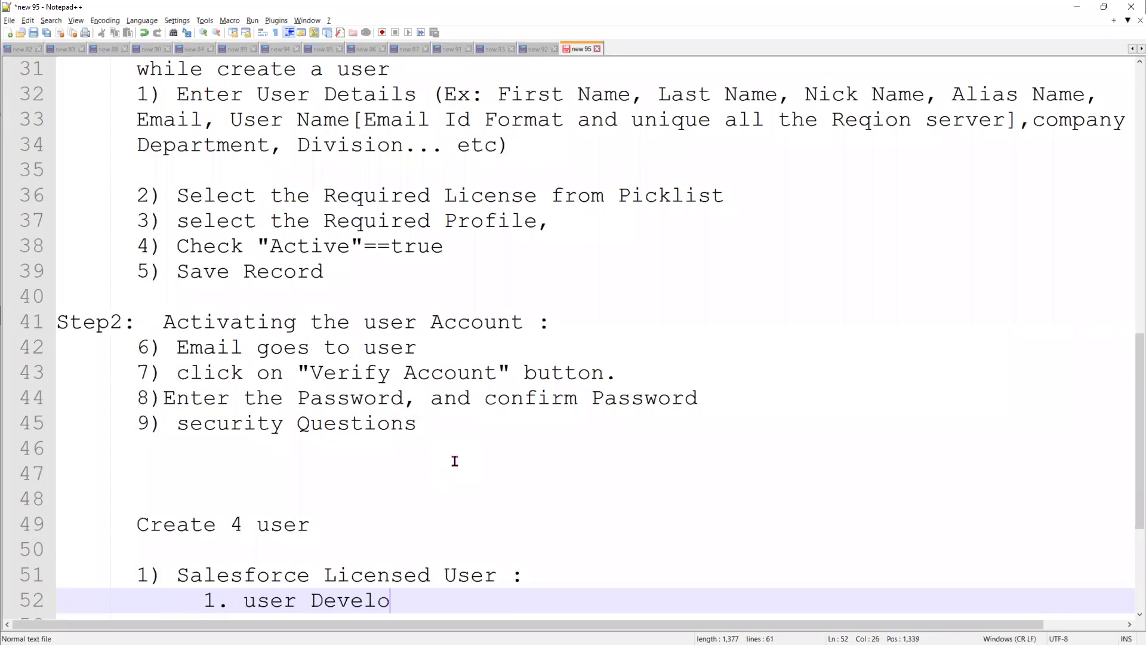
text(per)
key(BackSpace)
key(BackSpace)
text(ment)
key(Return)
key(Return)
key(Return)
key(BackSpace)
key(BackSpace)
key(BackSpace)
key(BackSpace)
Add the heading '2) Platform licensed user ?', correcting the spelling of Platform
text(2)
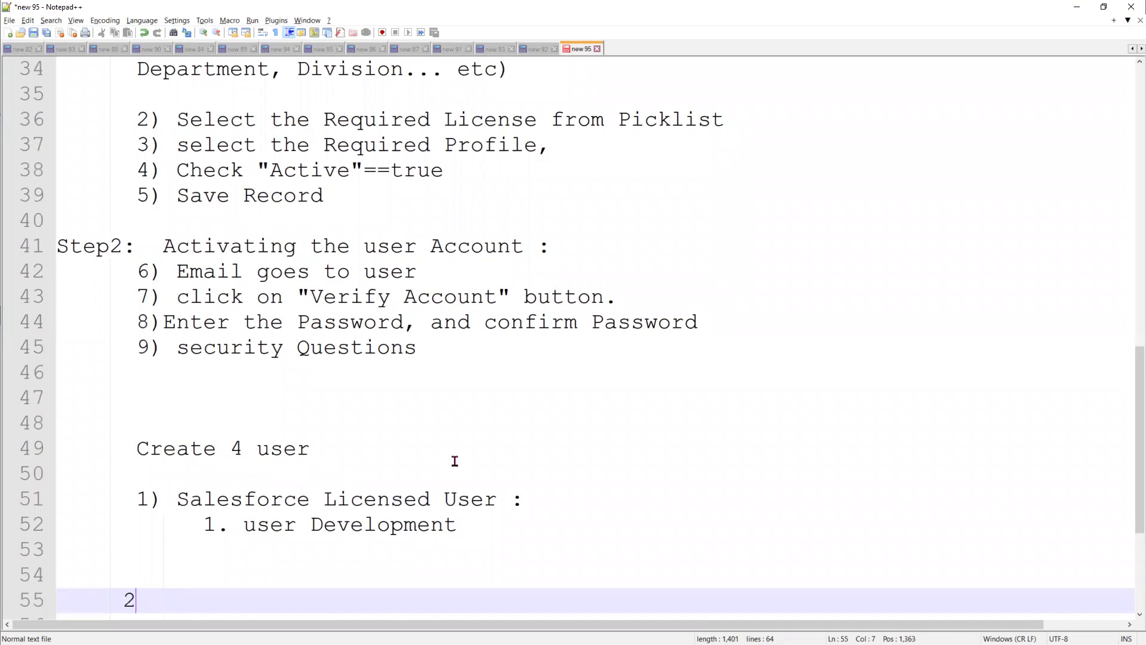
text() Pat)
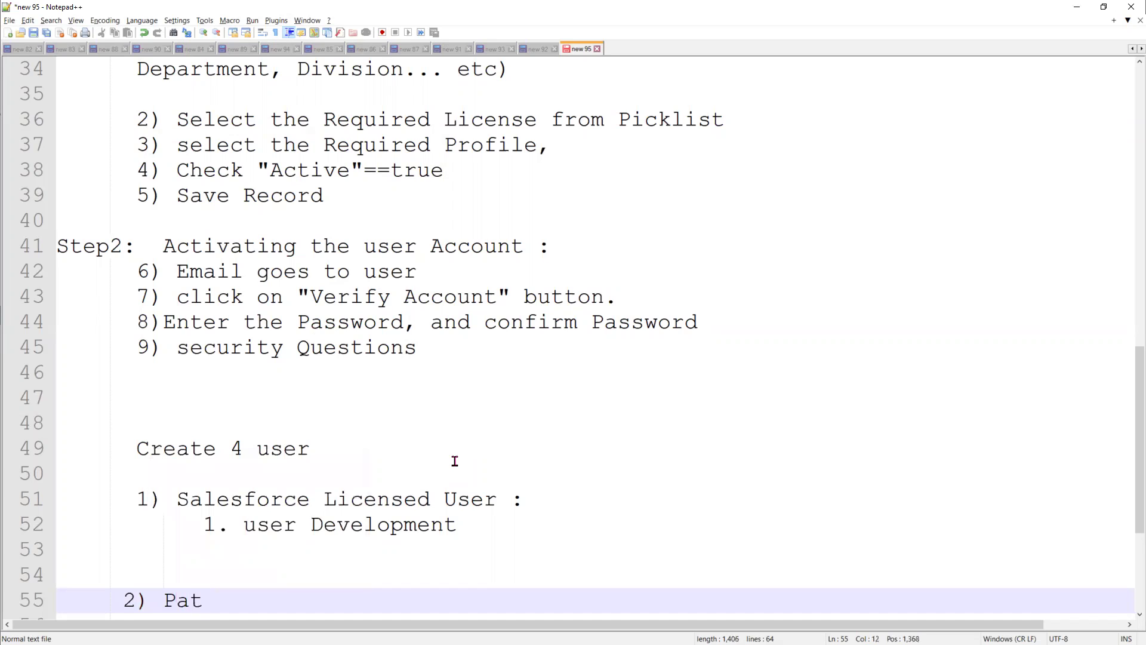
key(BackSpace)
key(BackSpace)
text(l)
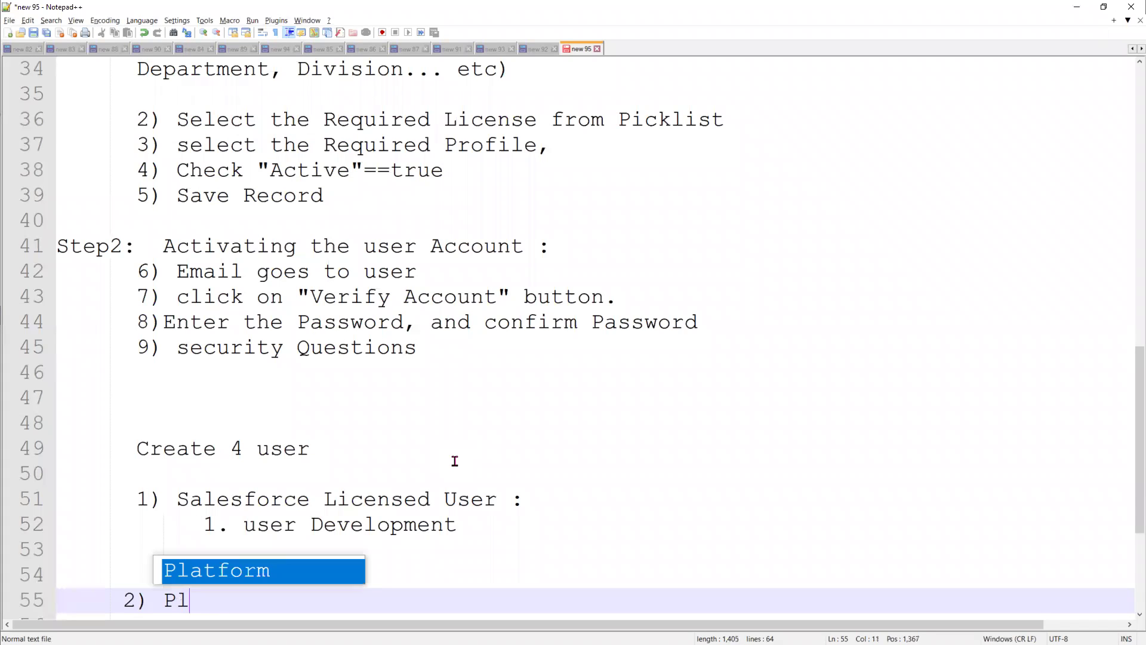
text(af)
key(BackSpace)
text(tform )
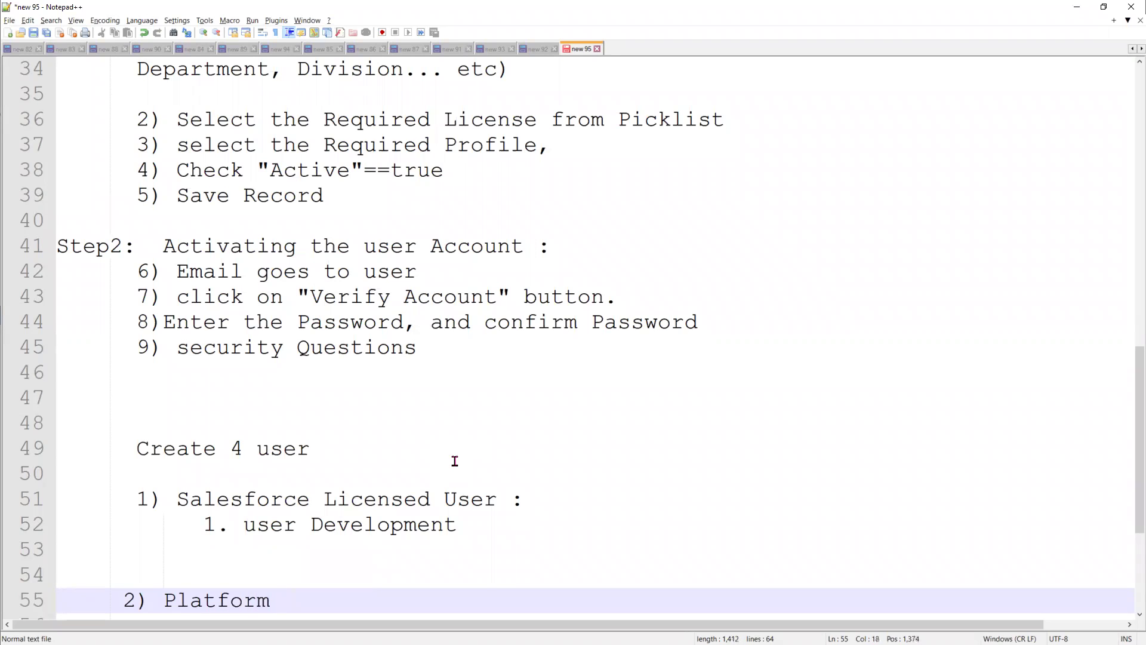
text(licensed user ?)
key(Return)
key(Return)
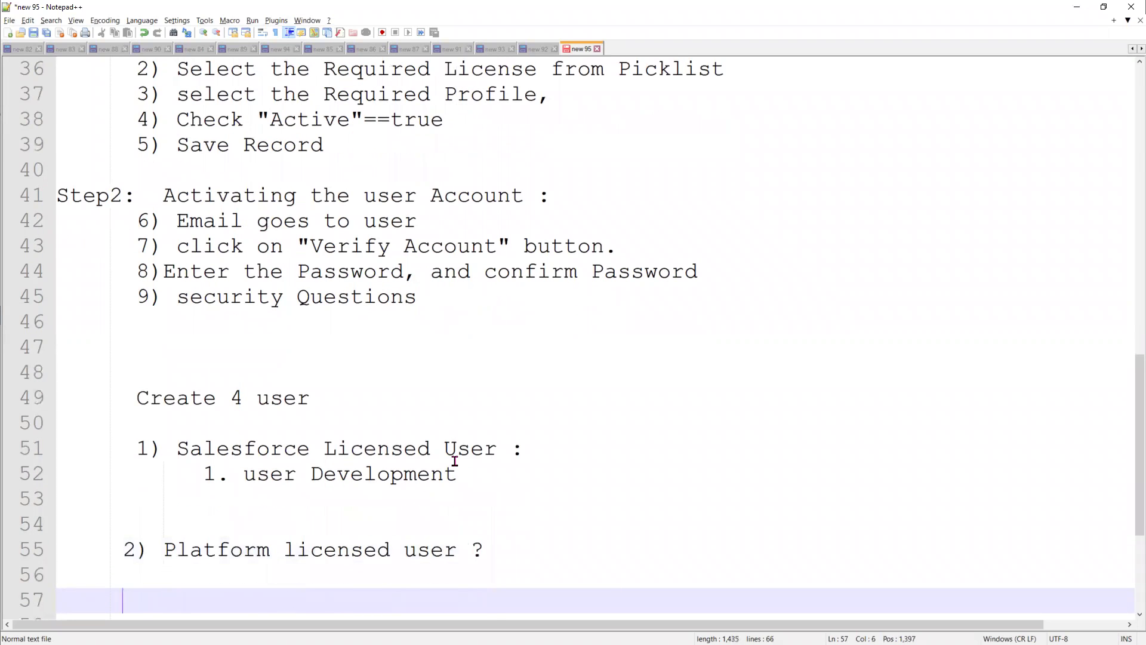
List platform users '1) user Manger', '2) User Testing', '3) User Customer', then select 'Development'
text(1) user Manger)
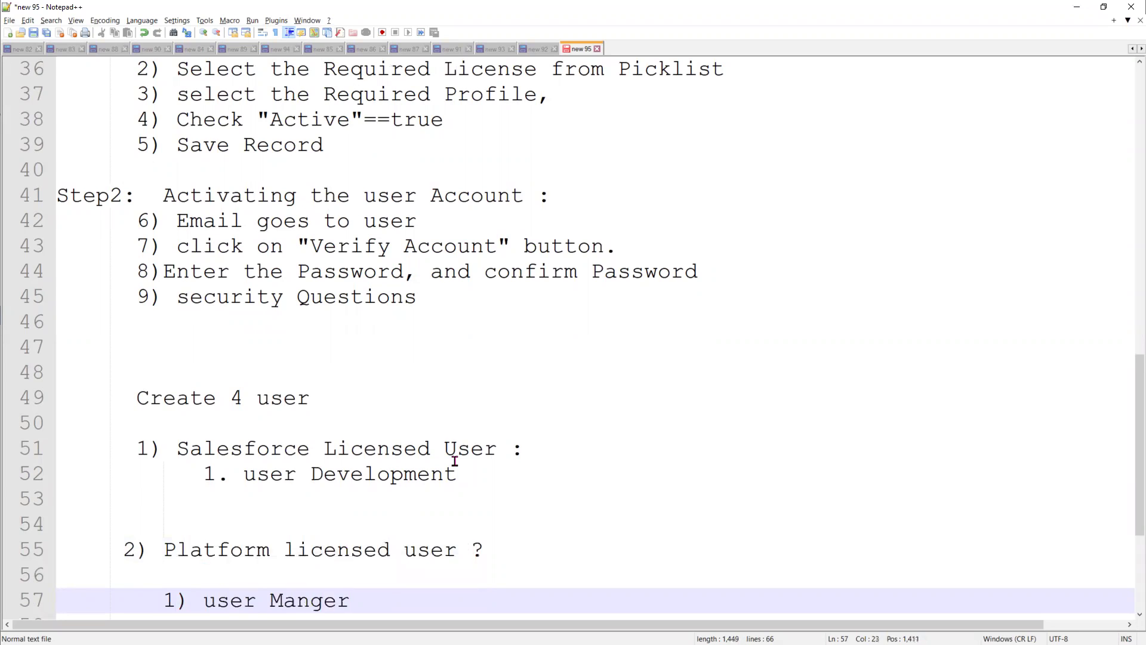
key(Return)
text(2))
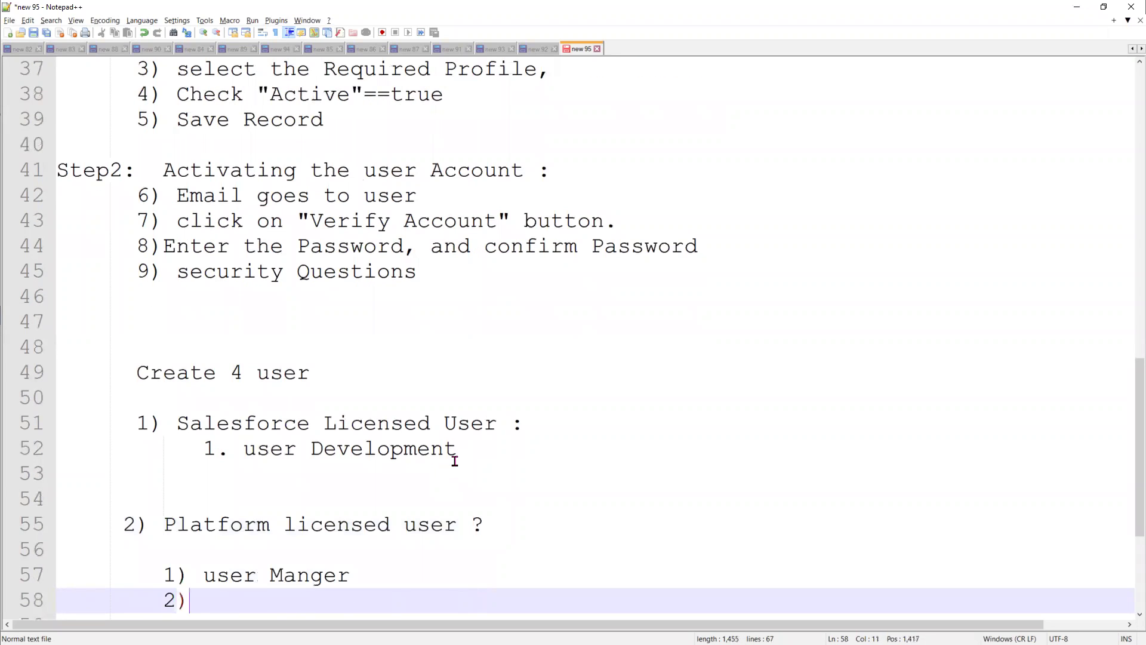
text( User Testing)
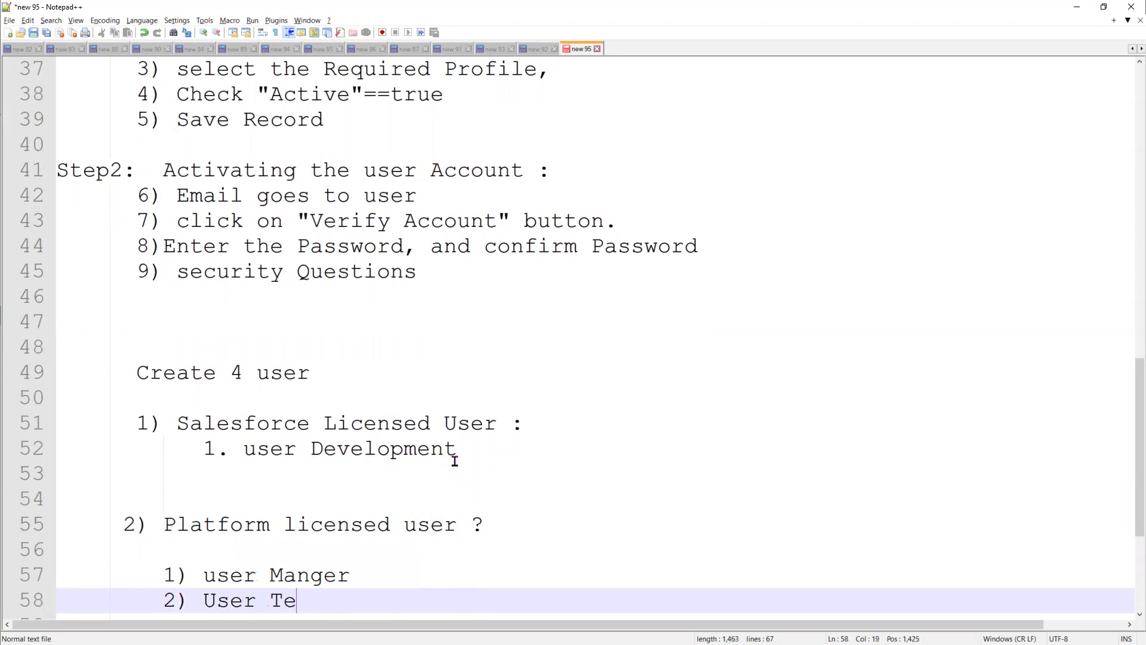
key(Return)
text(User Customer)
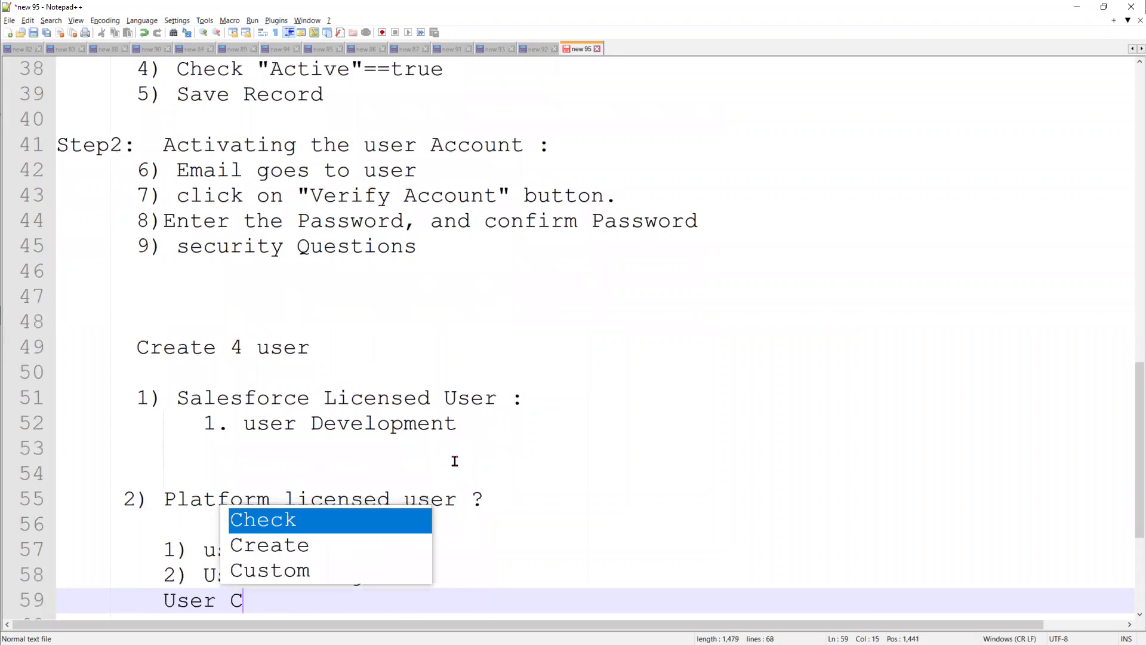
key(Left)
key(Left)
key(Left)
key(Left)
key(Left)
key(Left)
key(Left)
key(Left)
key(Left)
key(Left)
key(Left)
key(Left)
key(Left)
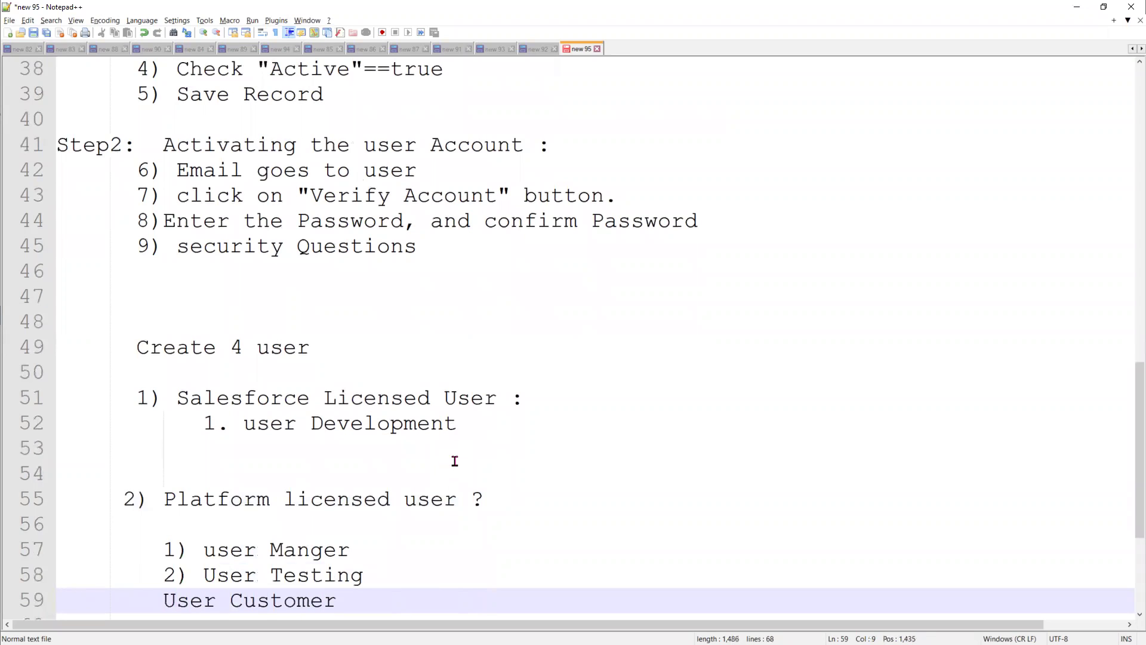
text(3))
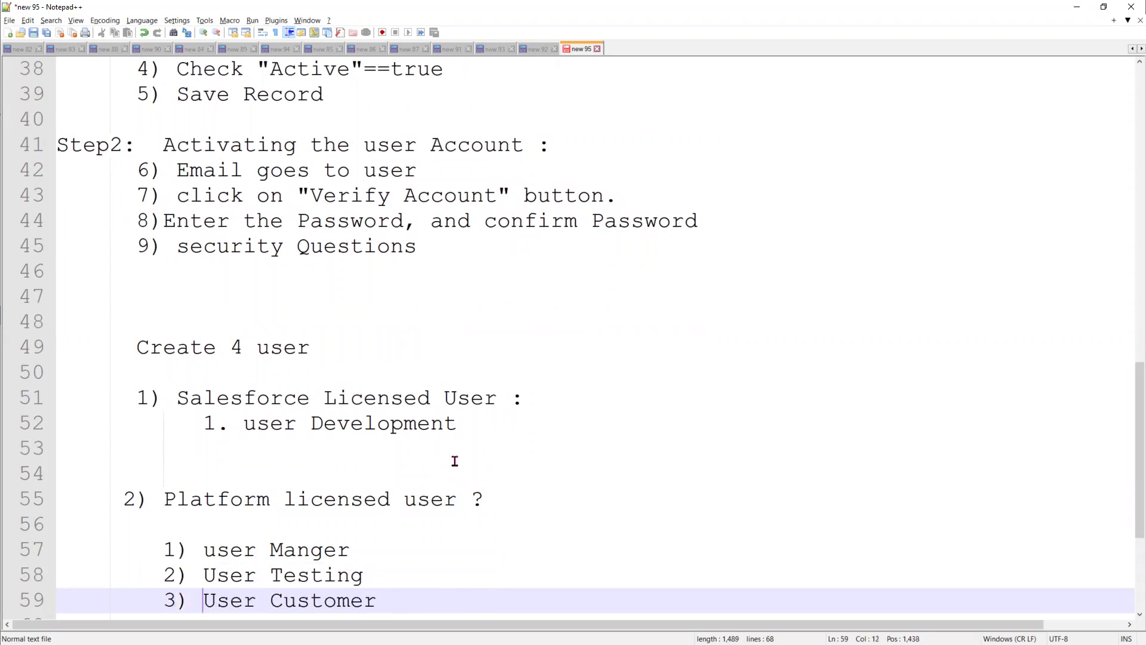
click(322, 423)
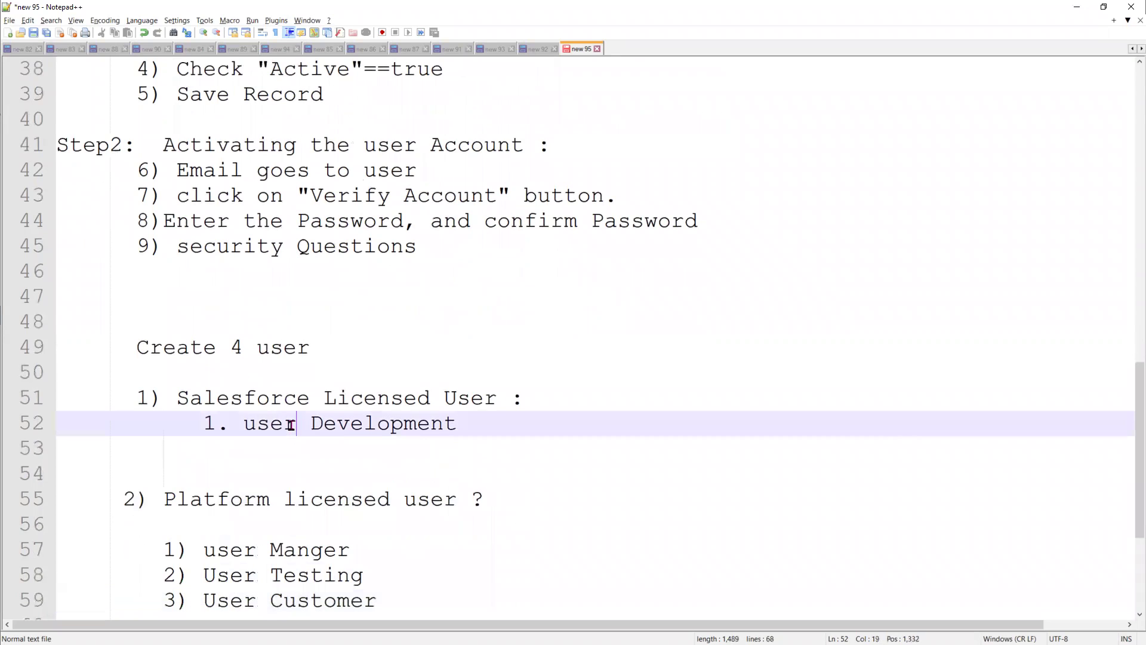
double_click(381, 423)
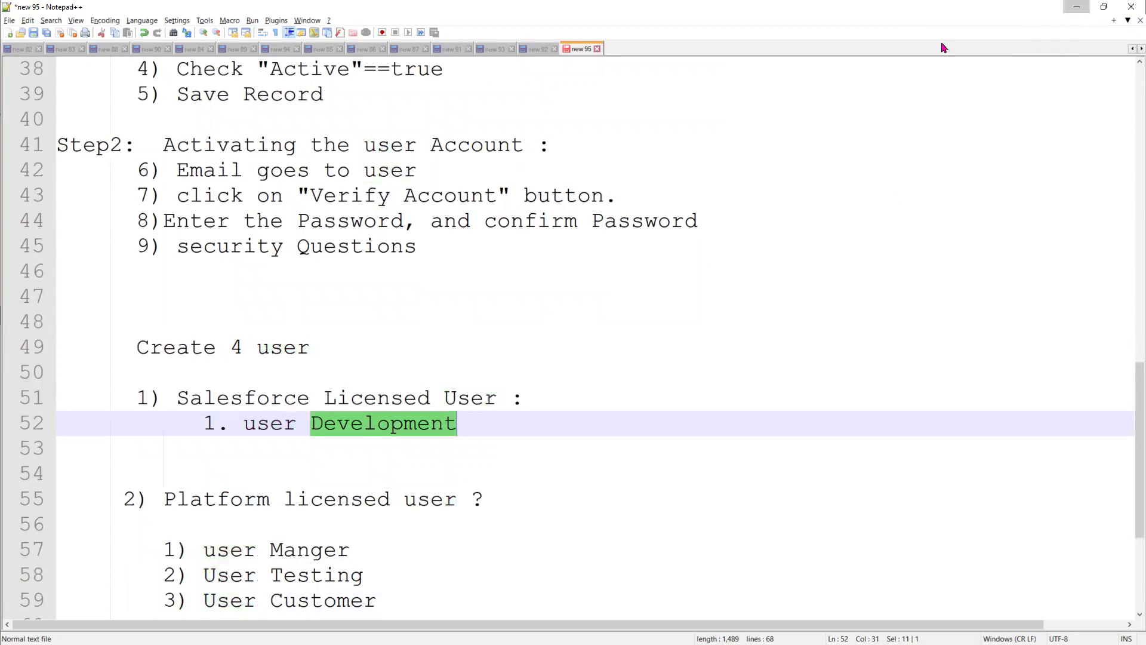
key(alt+Tab)
Enter first name 'User' and last name 'Development' in the New User form
text(U)
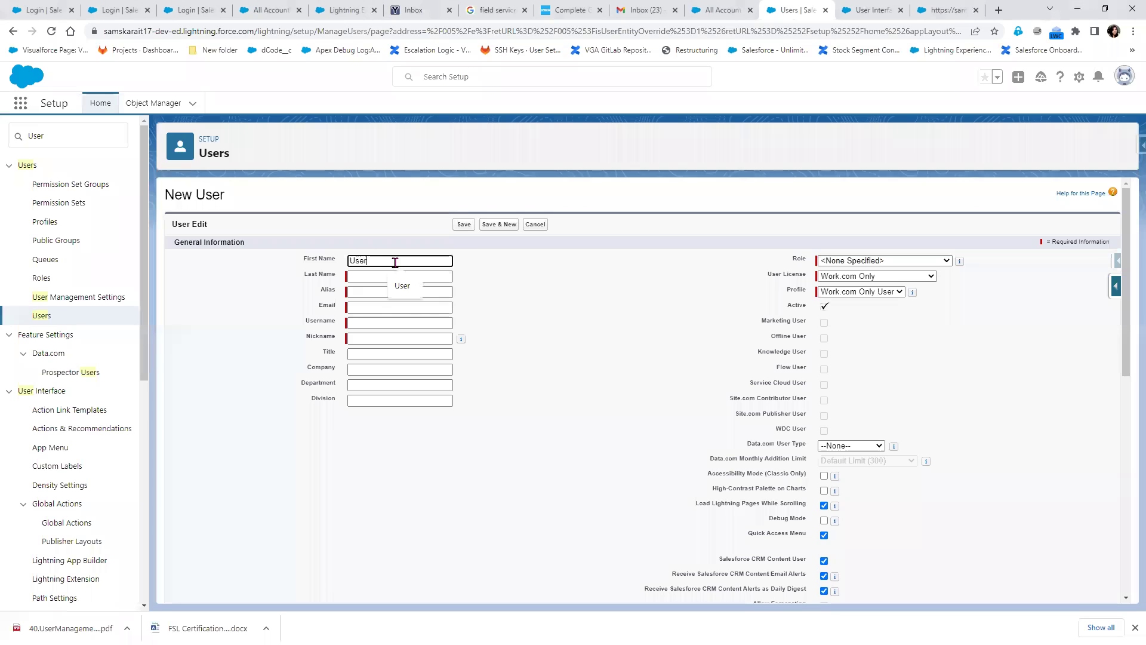
text(ser)
key(Tab)
text(De)
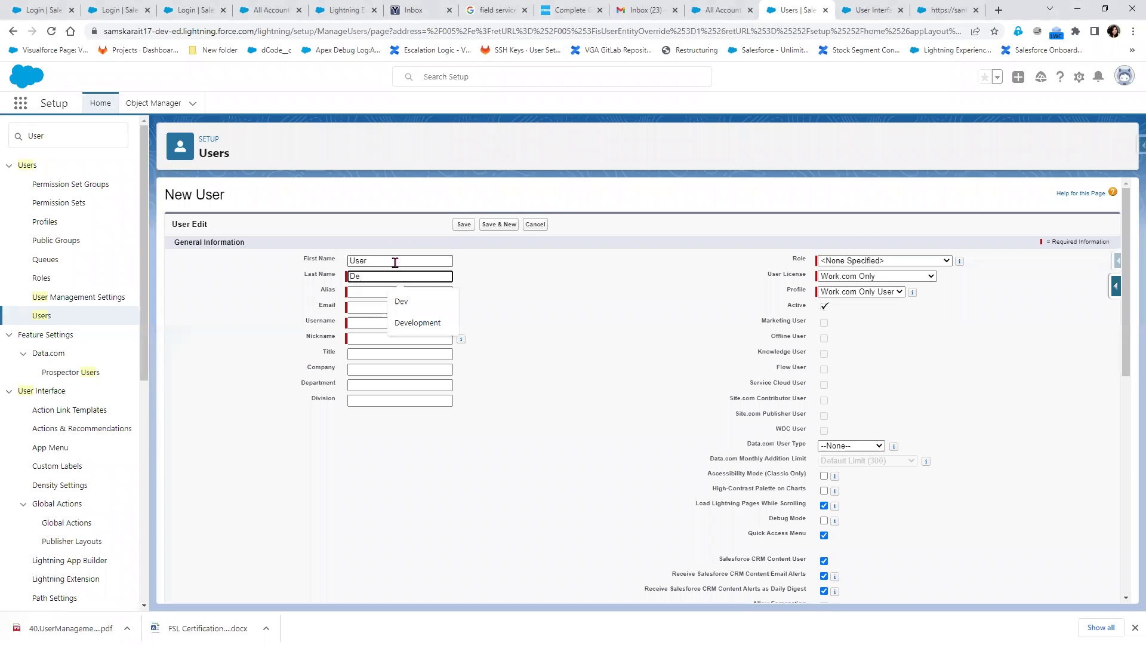
text(ve)
key(Down)
key(Return)
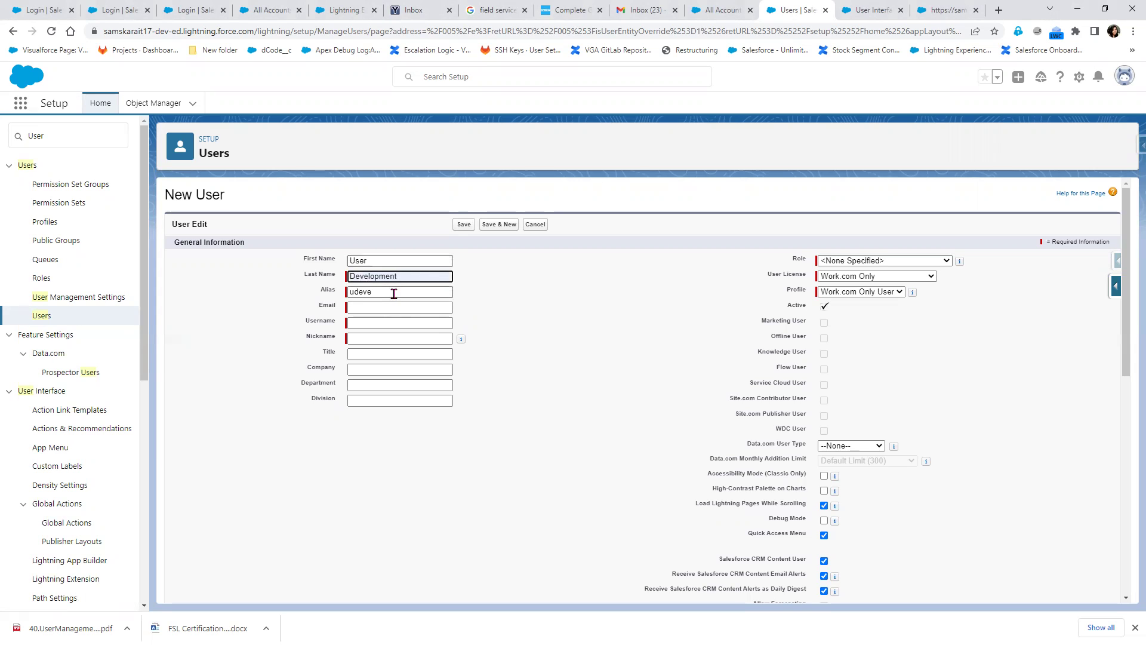
Copy the disposable YOPmail inbox address and paste it as the user's email
click(354, 305)
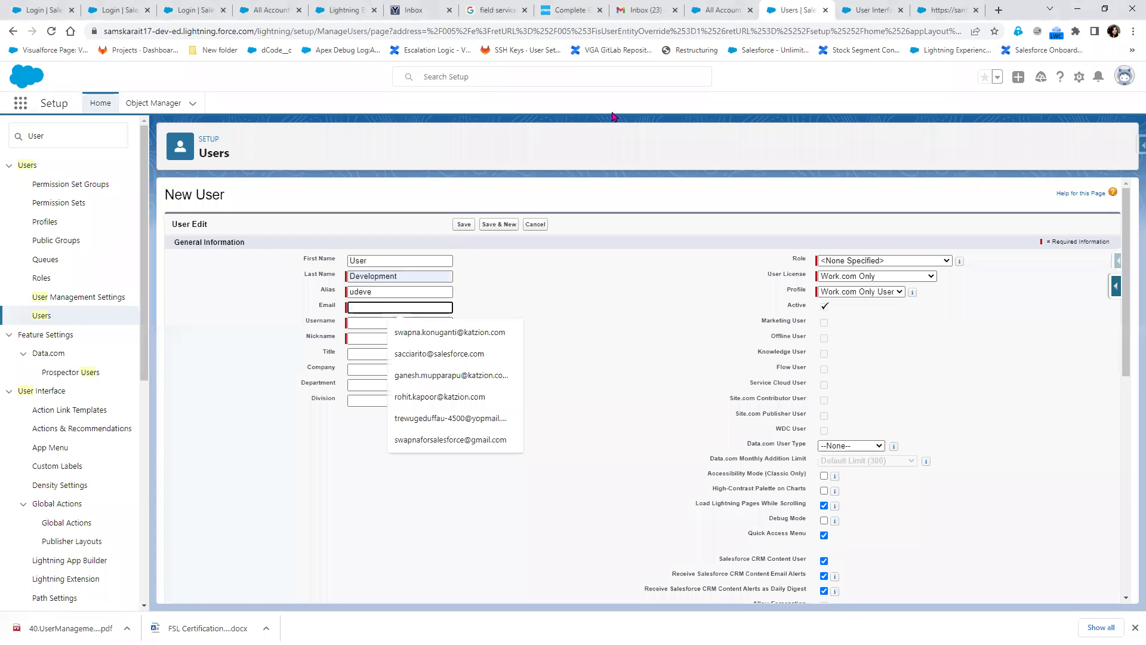
click(418, 10)
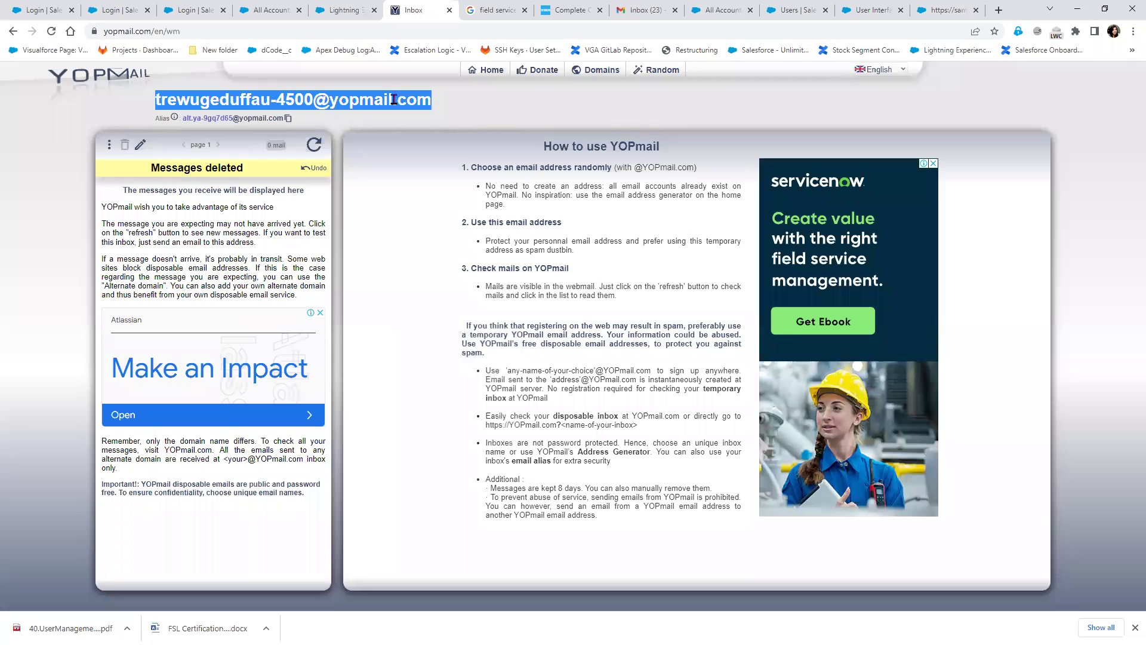
right_click(392, 96)
click(449, 106)
click(939, 6)
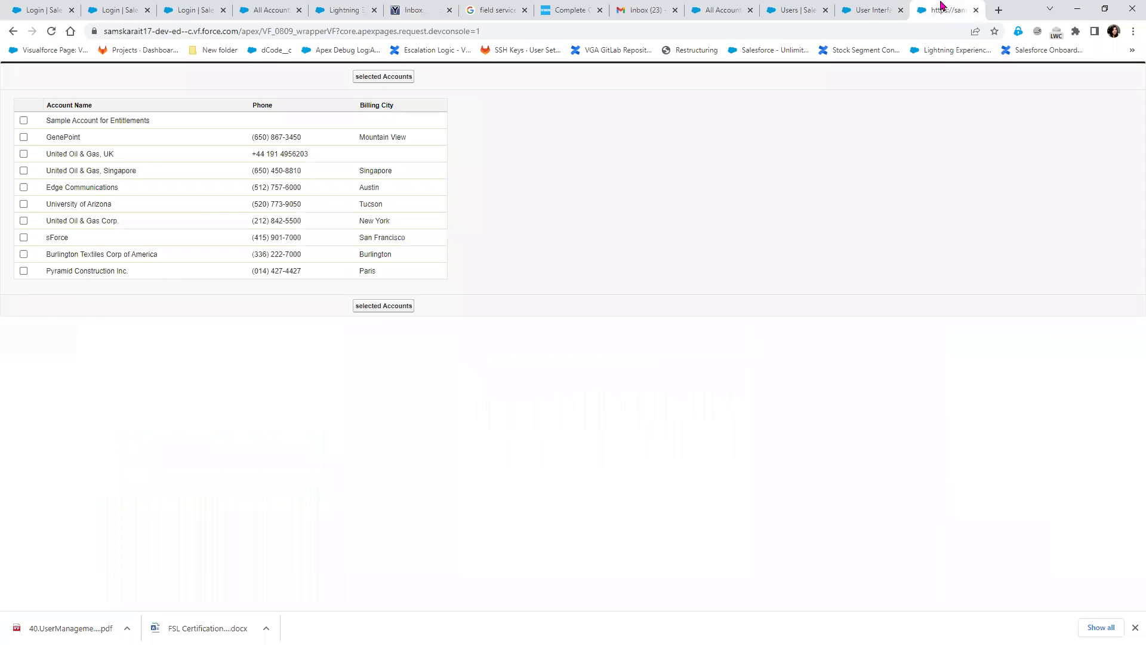
click(868, 9)
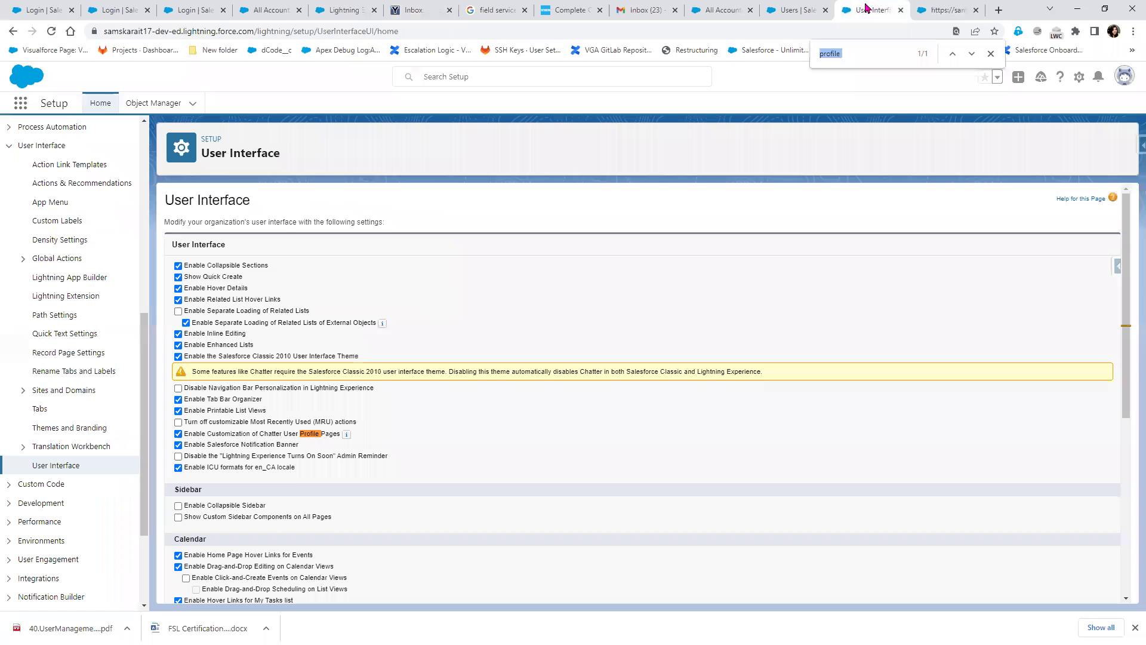
click(976, 10)
click(864, 11)
click(393, 307)
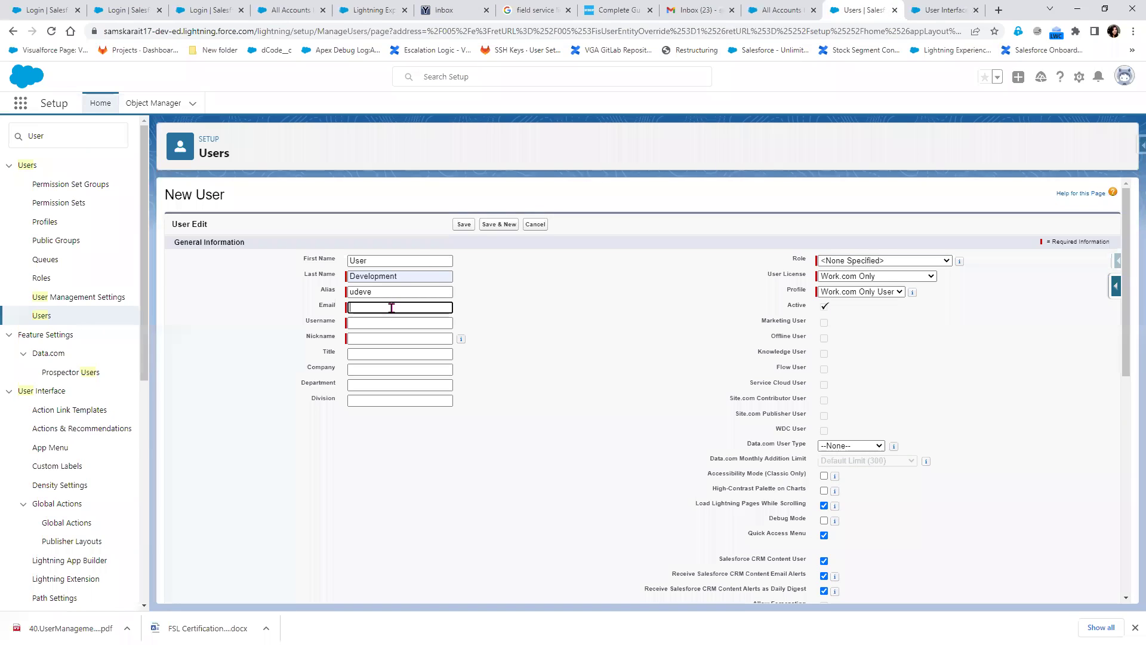
key(ctrl+v)
Append '.17dev' to the end of the username to make it unique
key(Tab)
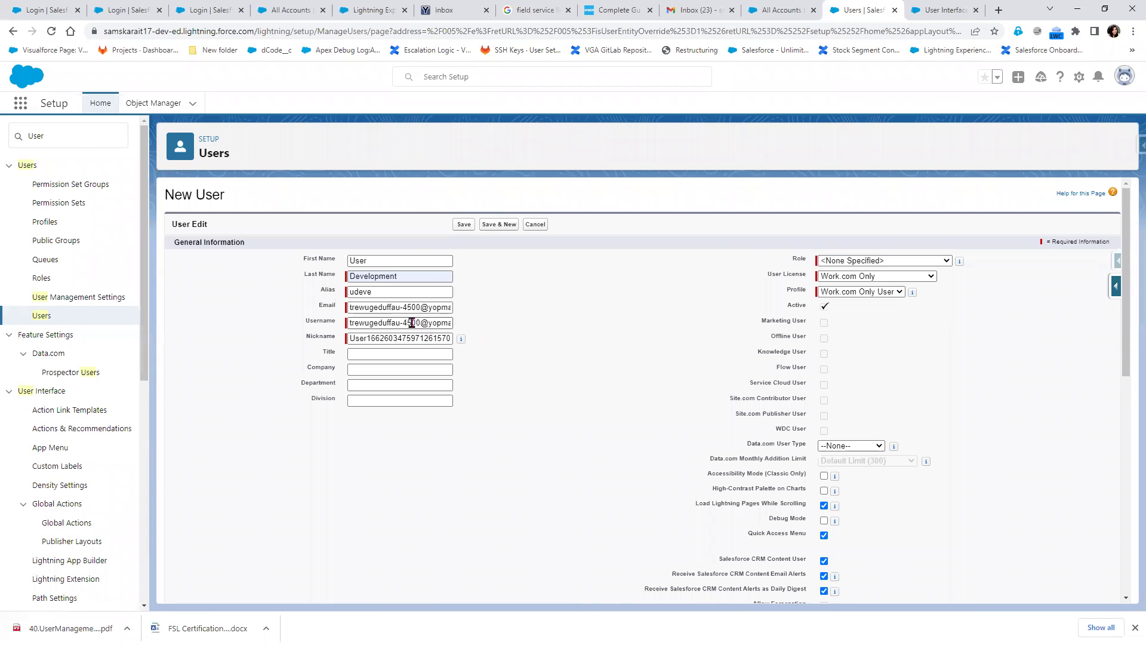
drag(397, 322, 523, 332)
click(645, 307)
click(447, 323)
key(Right)
key(Right)
key(Right)
key(Right)
key(Right)
key(Right)
key(Right)
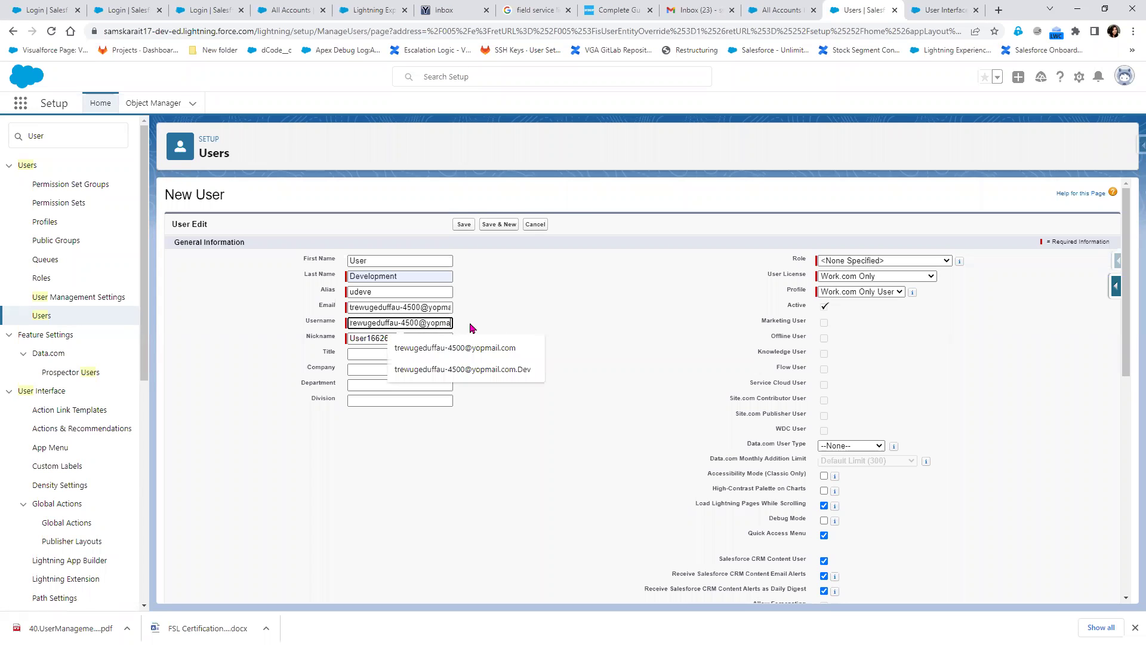
text(.com.)
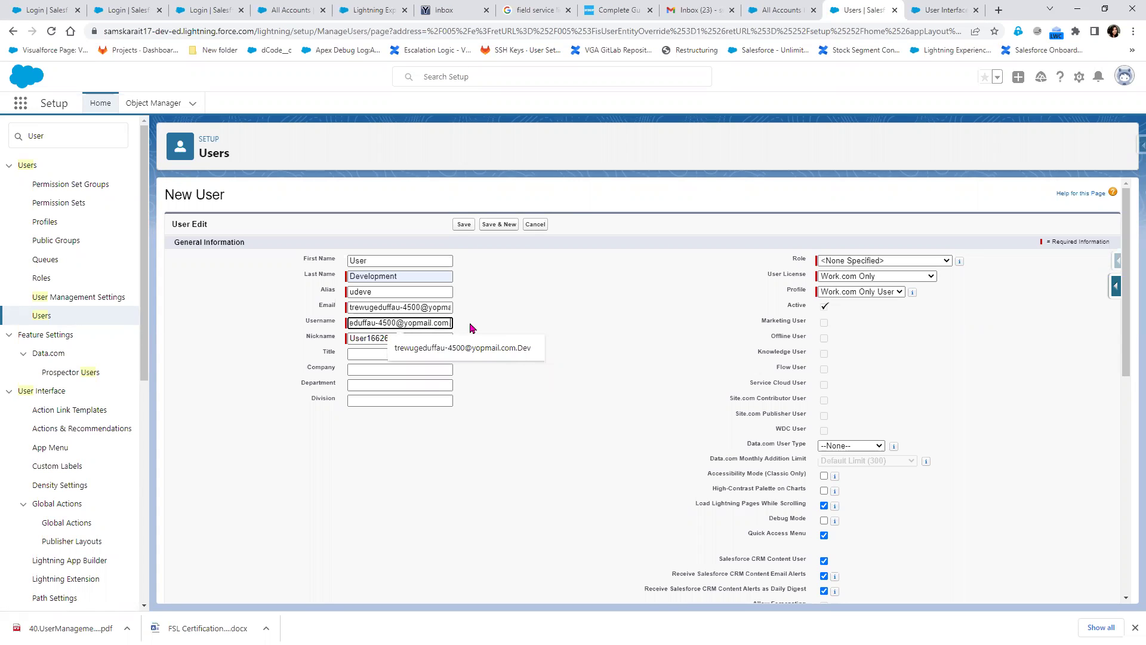
text(1)
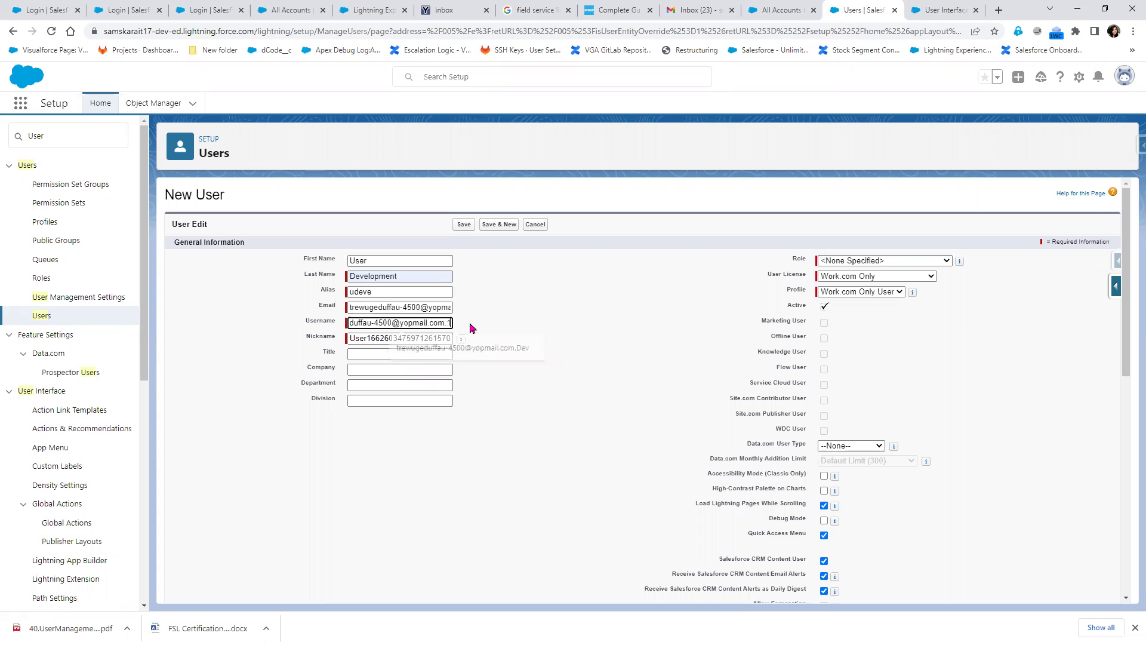
text(7dev)
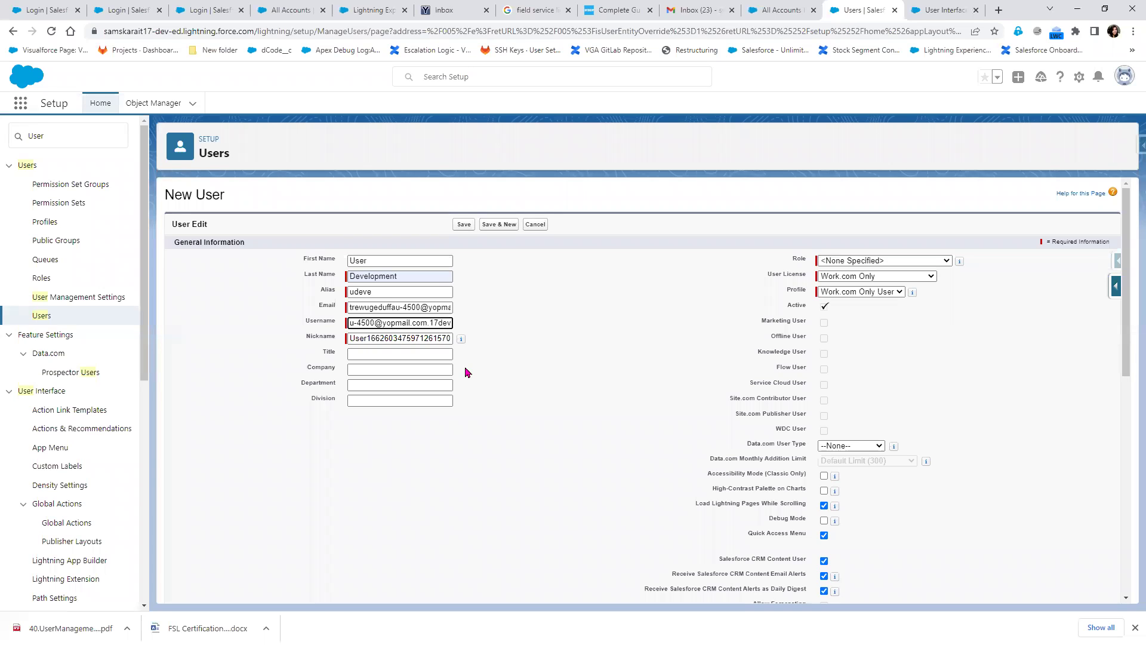
mouse_move(463, 342)
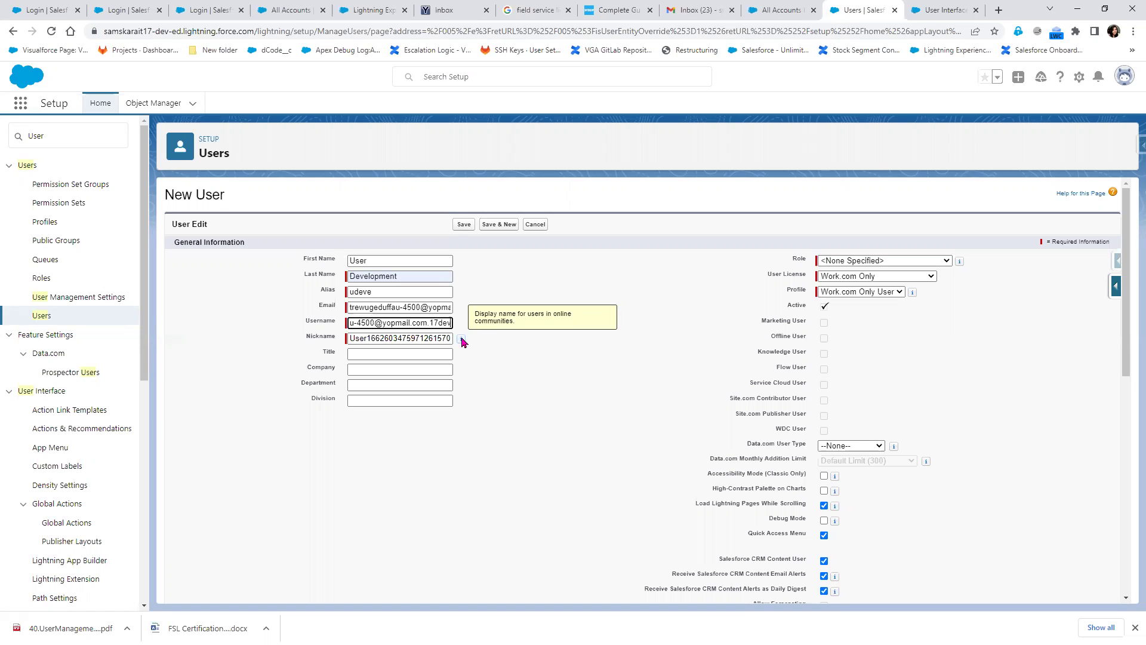
Fill in the title Senior Developer and company MNC
click(378, 356)
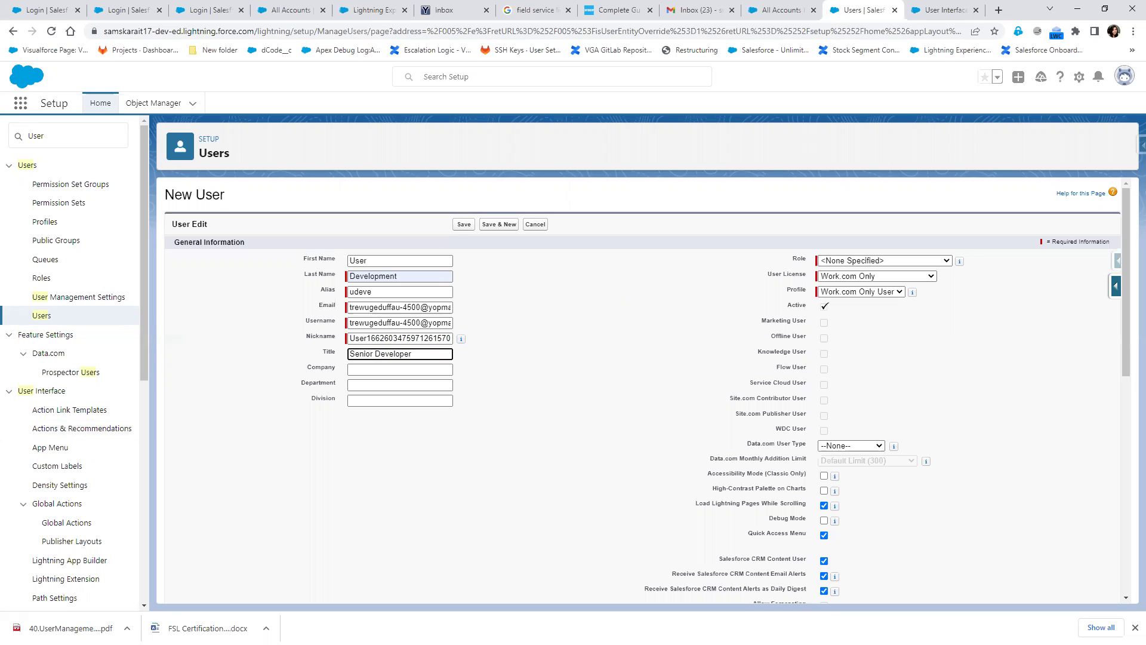
click(386, 370)
text(MNC)
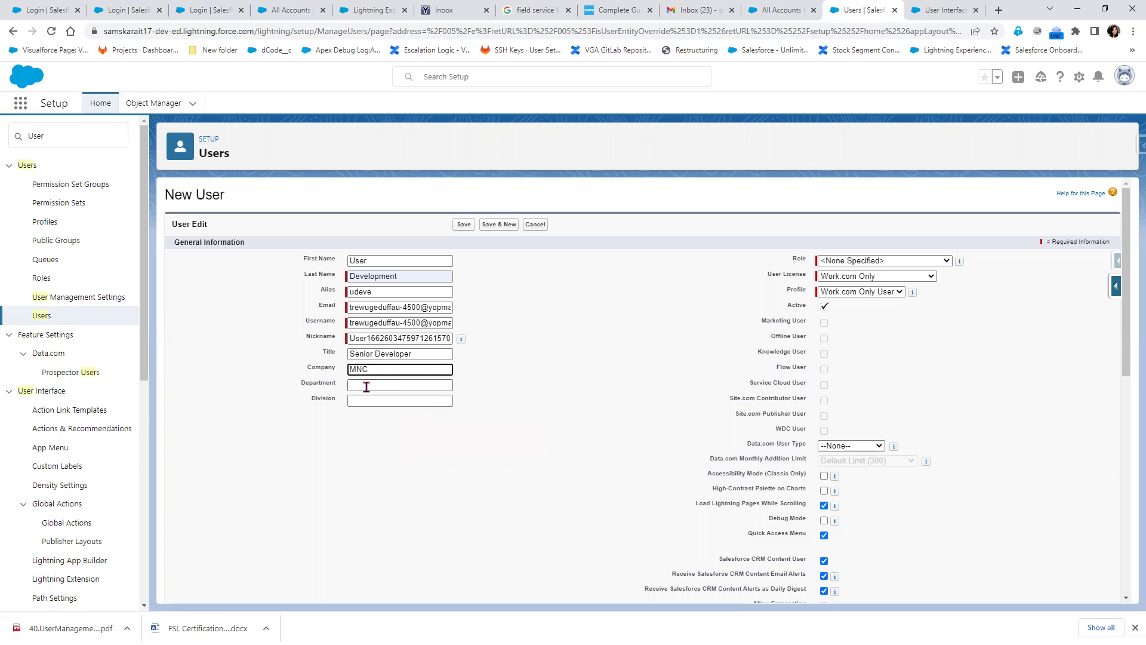
click(555, 400)
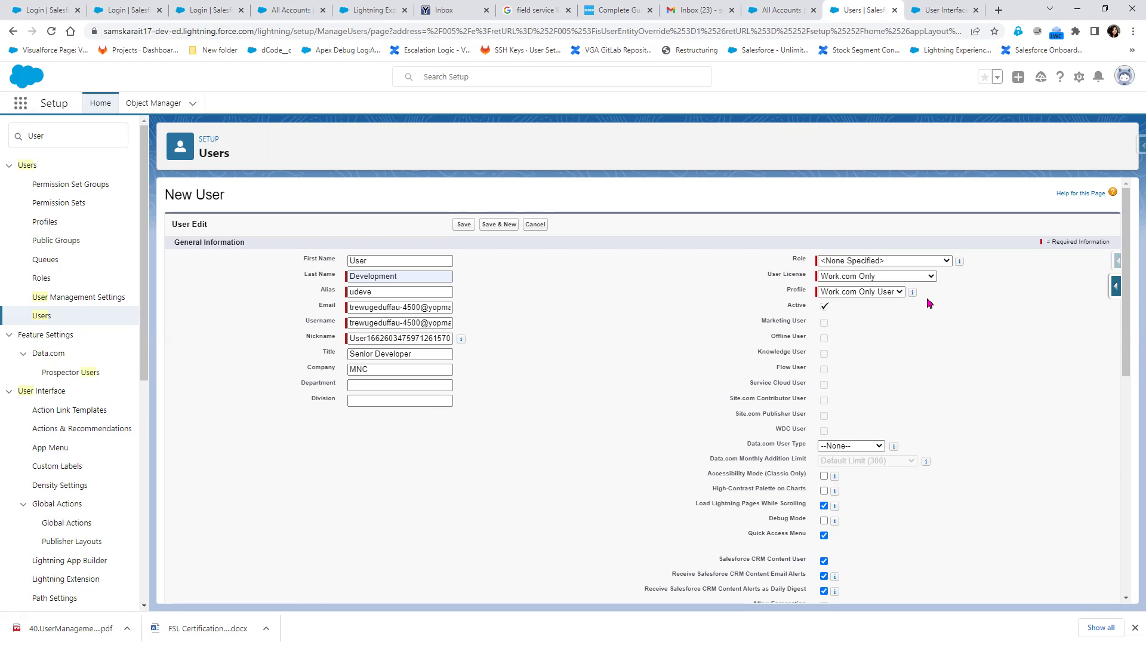
Choose the Salesforce user license and the SIT Salesforce Profile
click(884, 276)
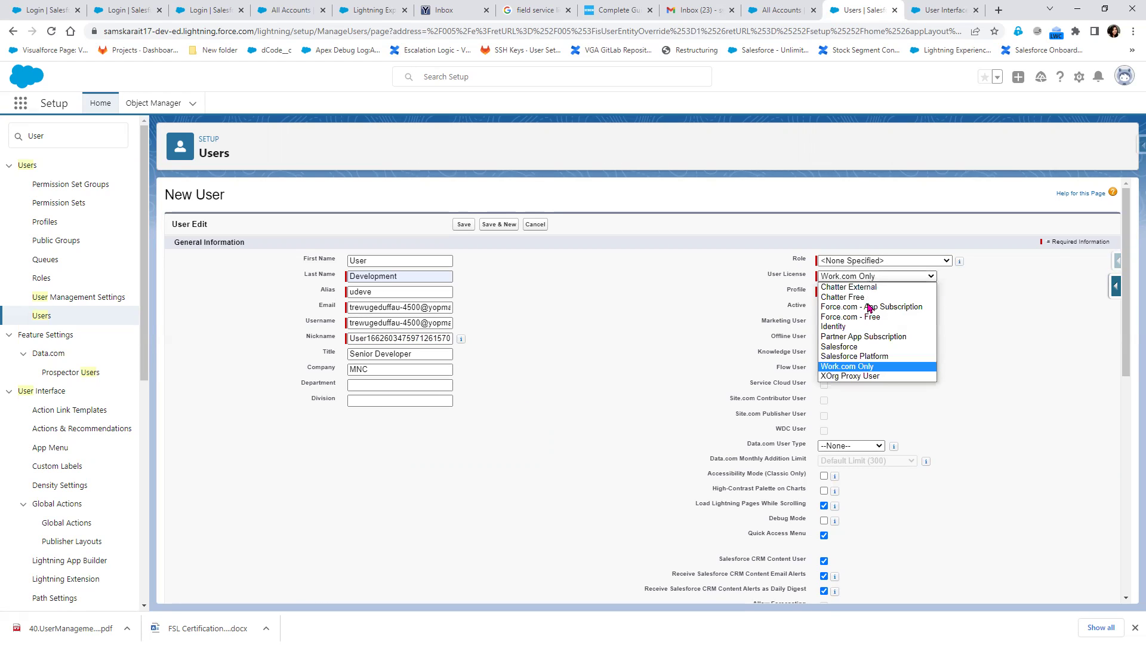
click(893, 348)
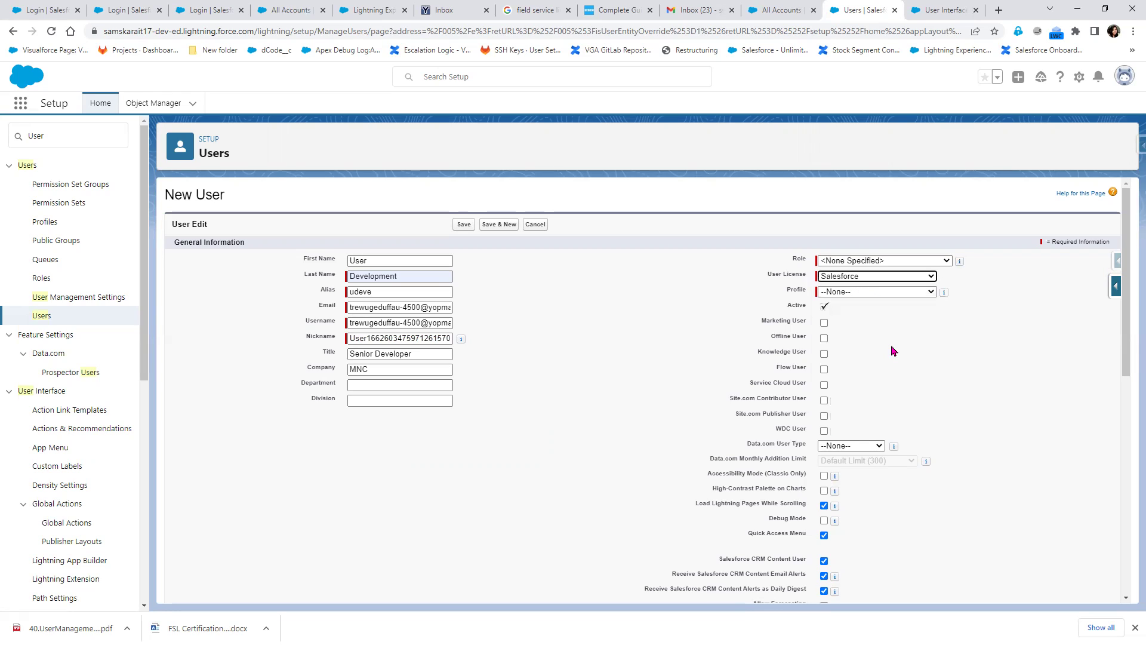
click(861, 293)
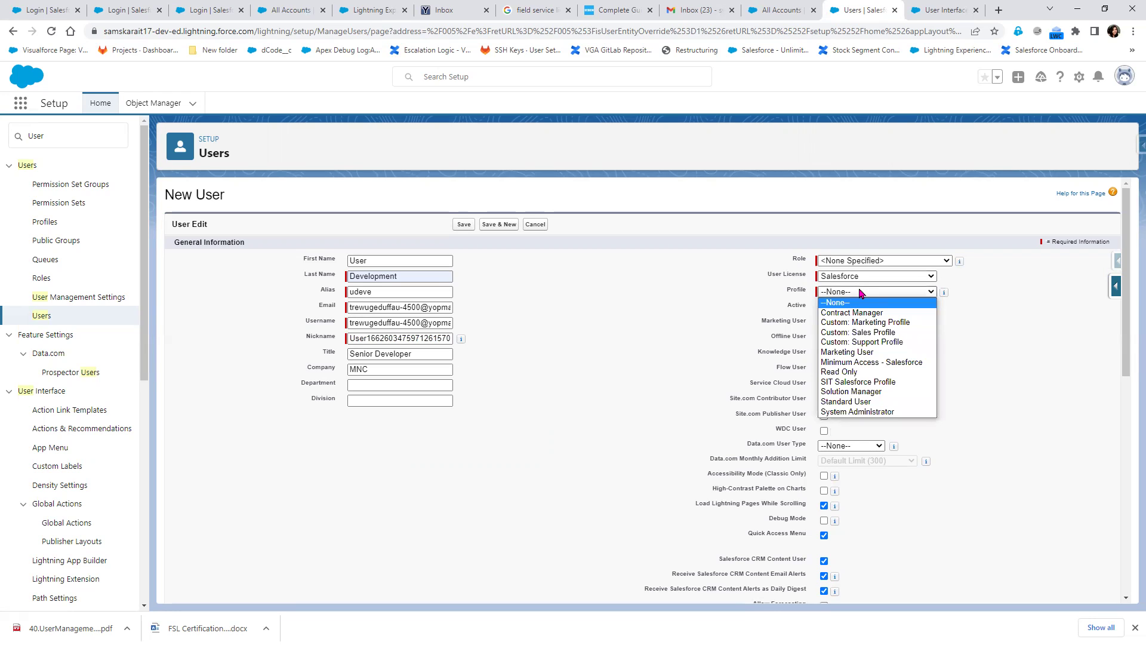
click(871, 382)
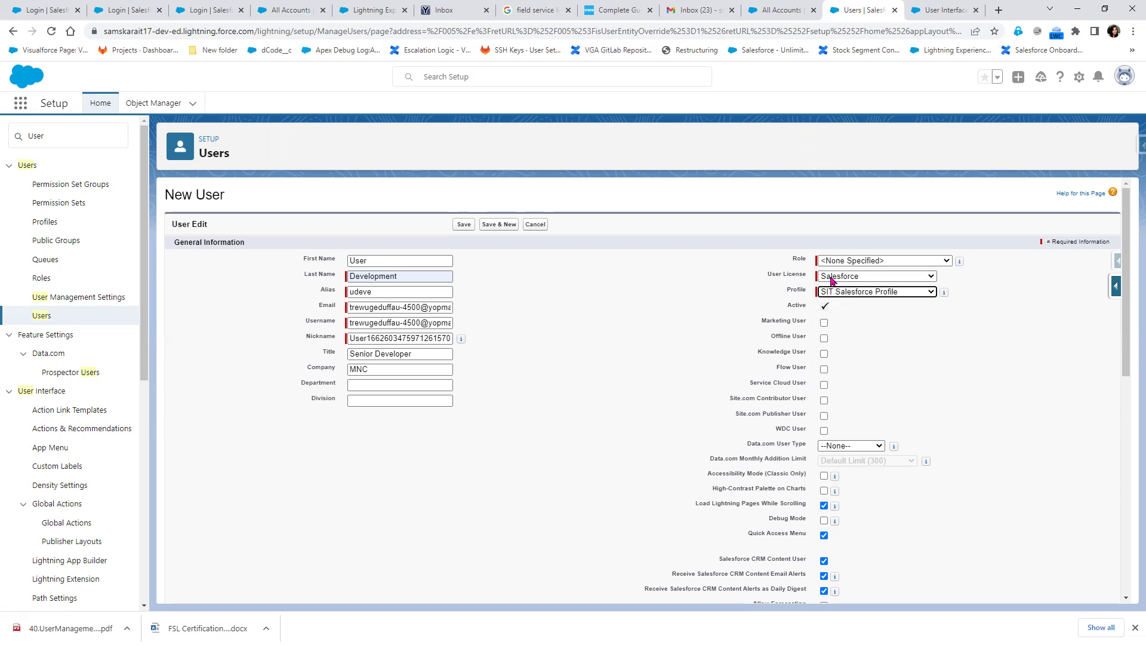
mouse_move(960, 258)
scroll(871, 540, down, 3)
scroll(884, 536, down, 1)
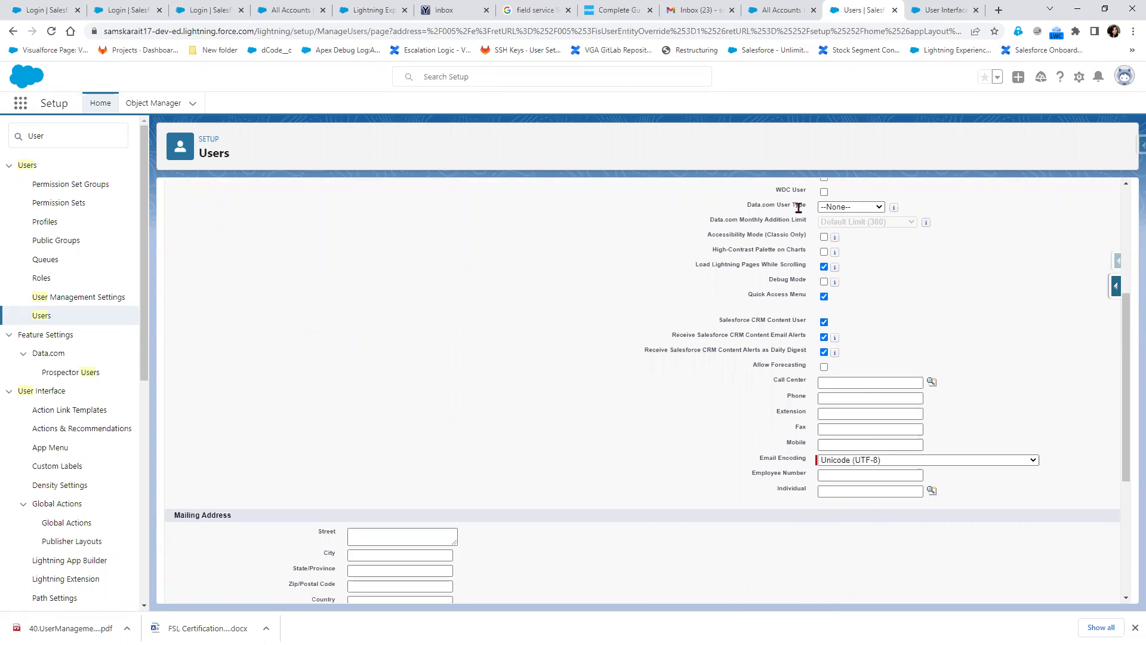
click(845, 208)
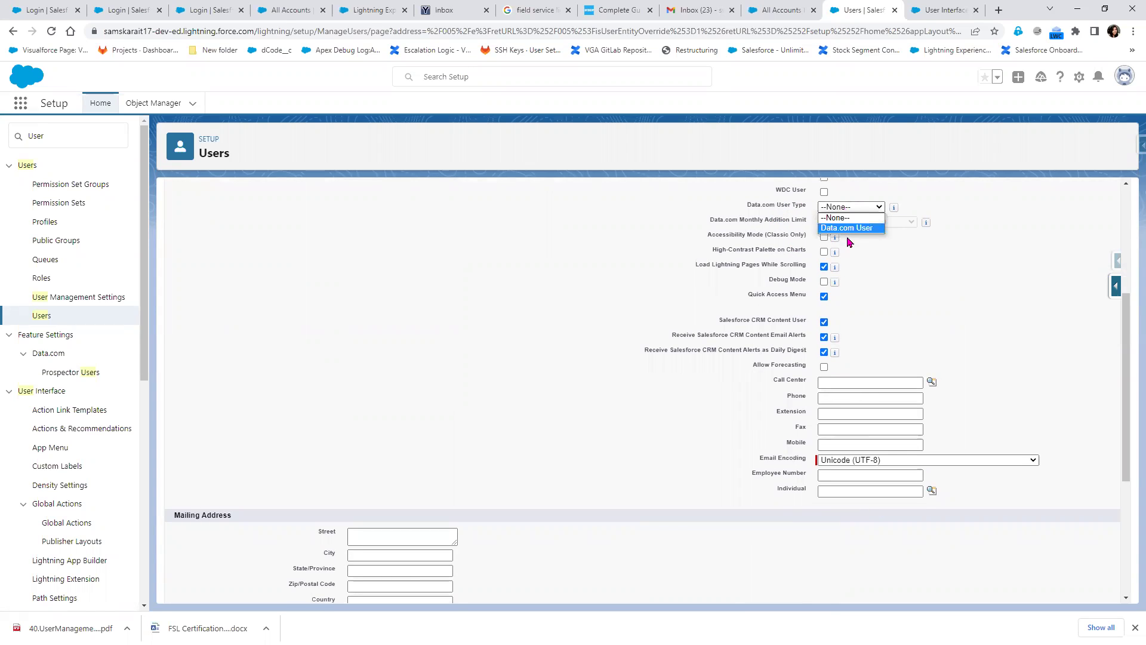
mouse_move(894, 209)
scroll(930, 282, up, 1)
mouse_move(896, 269)
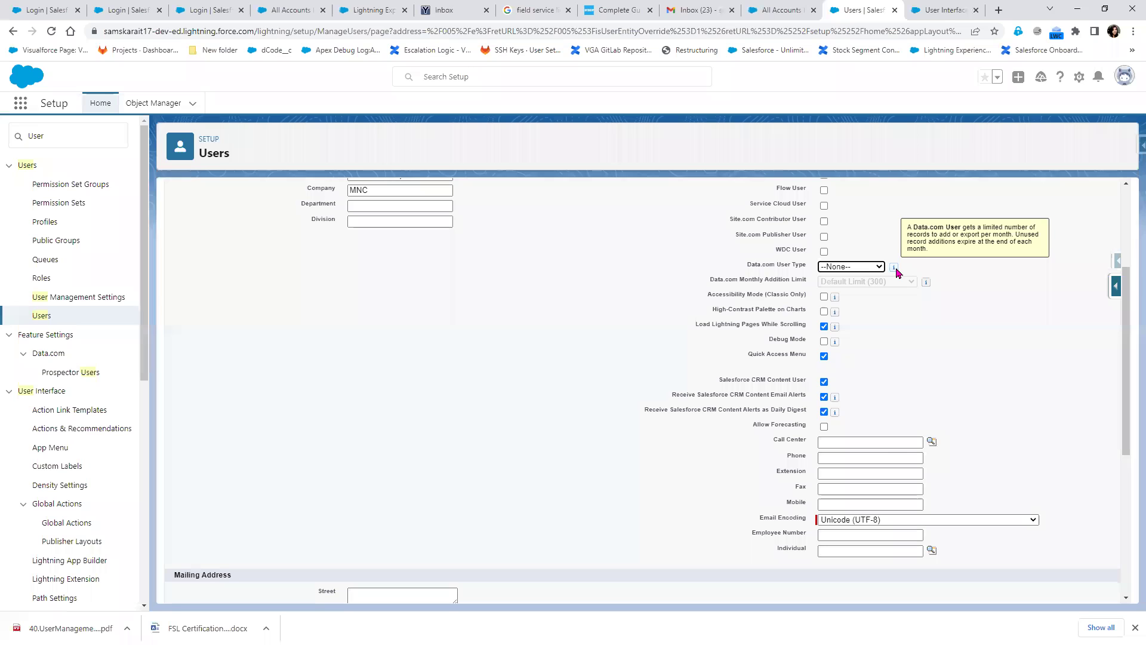
click(826, 269)
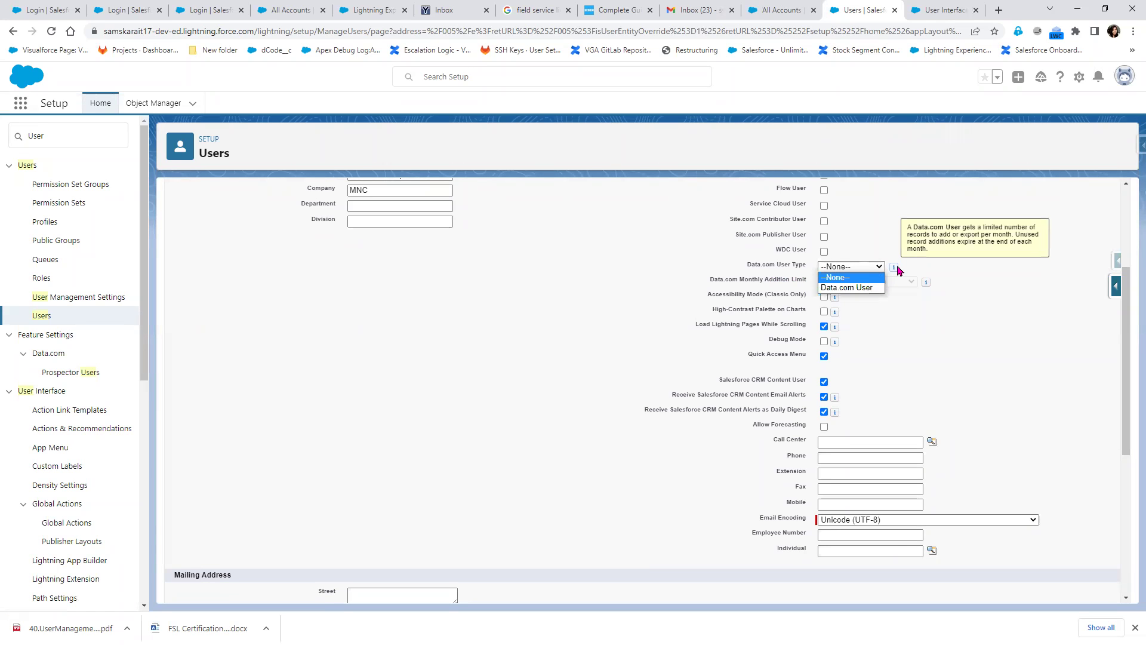
click(959, 328)
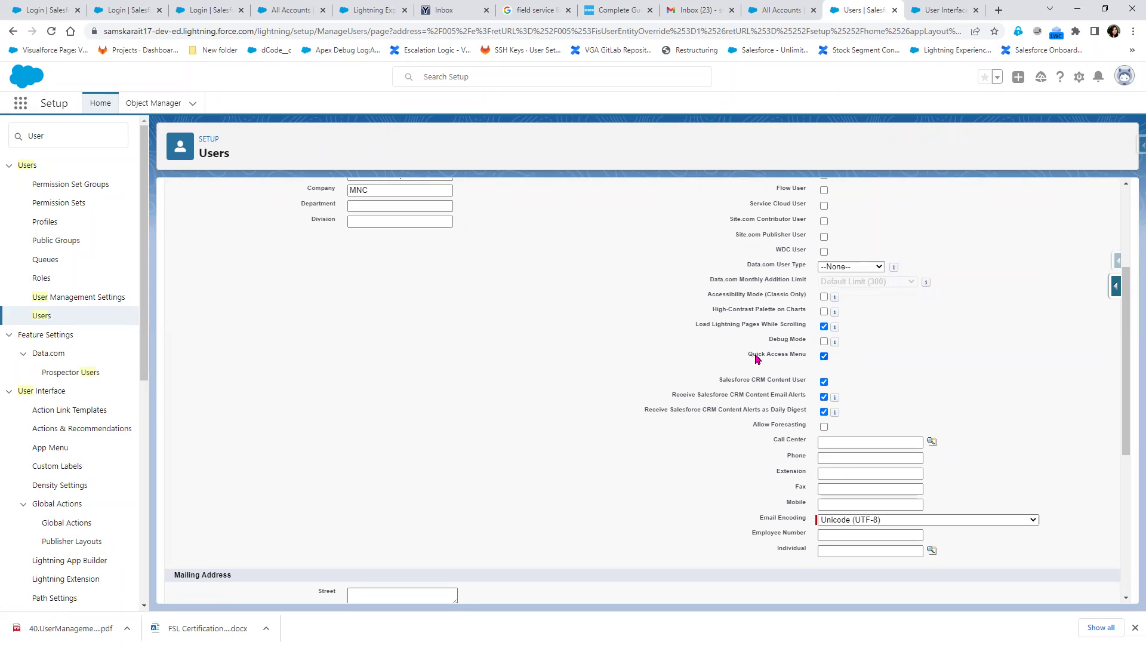
click(852, 269)
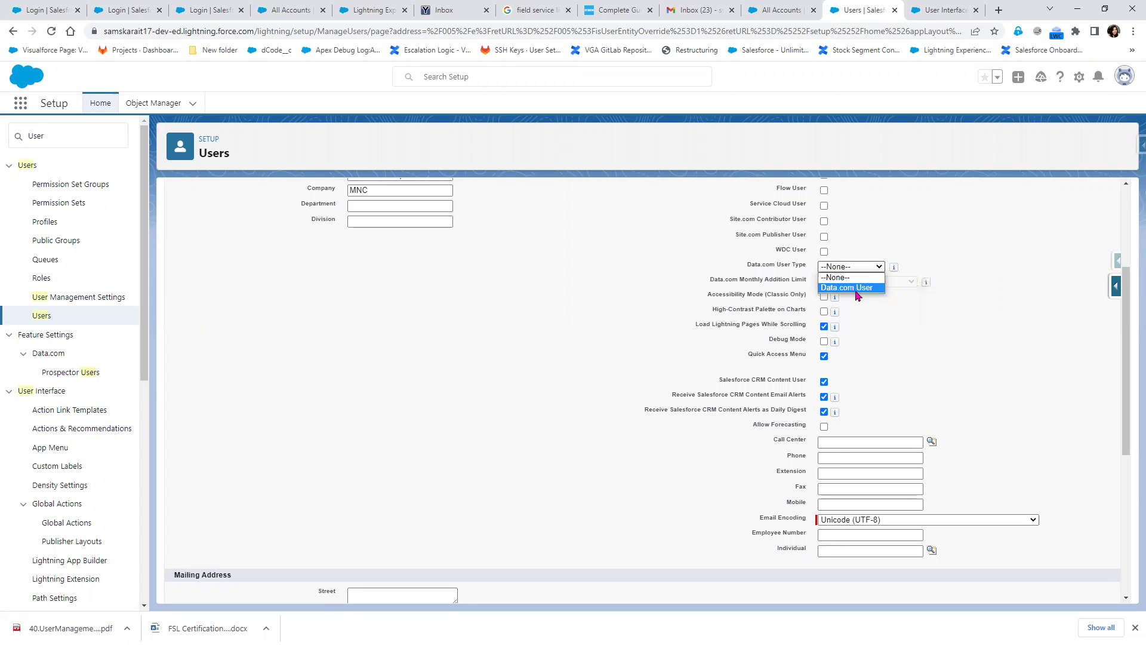
click(862, 289)
click(862, 287)
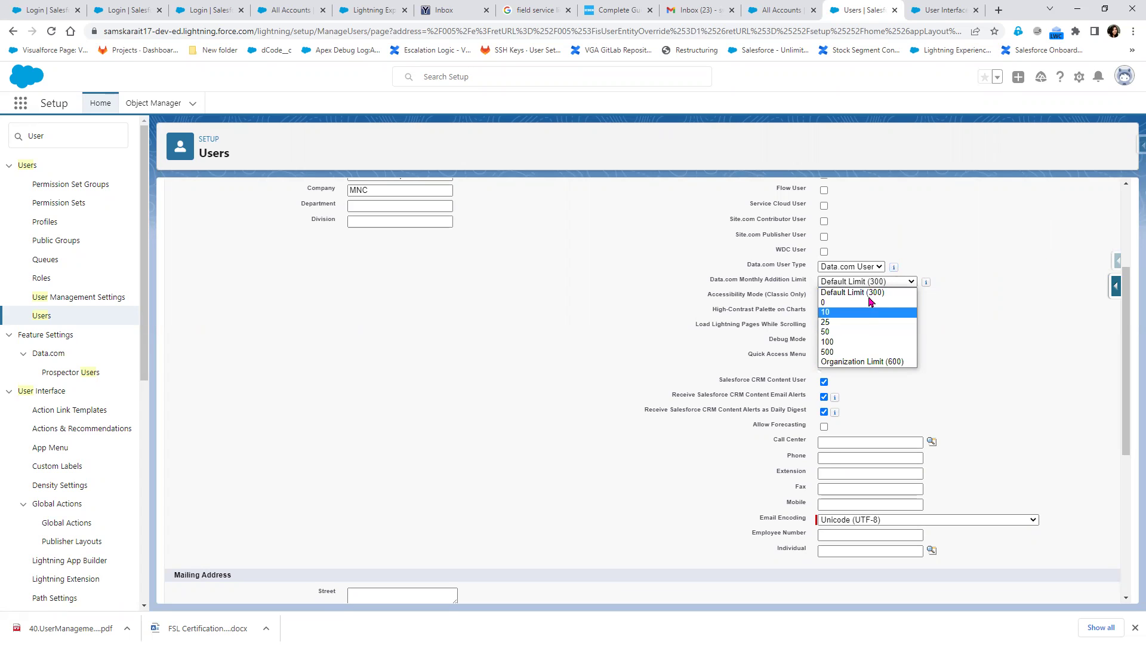
click(870, 270)
click(858, 282)
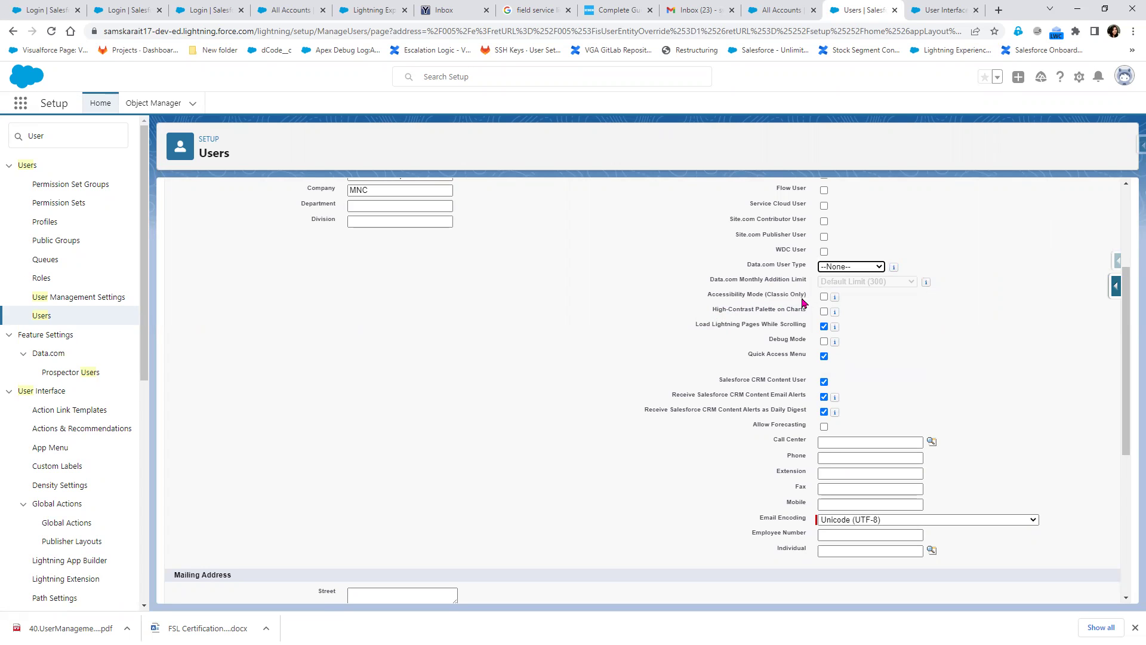
Review the New User form, then filter Setup Quick Find by 'call' to list Call Center entries
scroll(371, 362, up, 3)
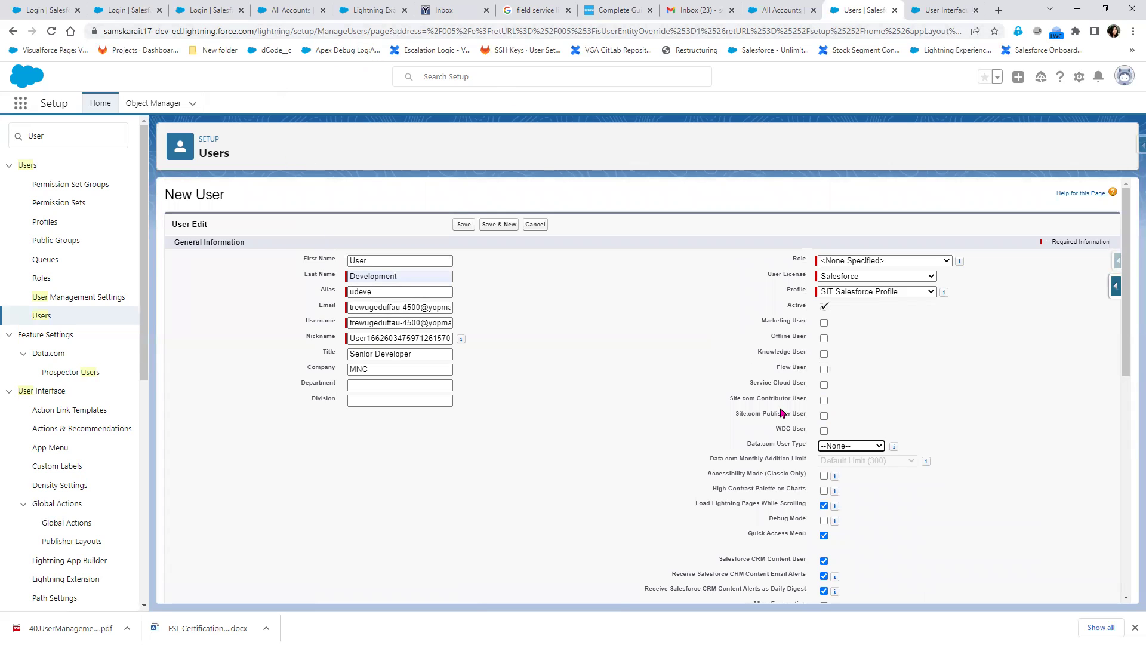
scroll(851, 528, down, 2)
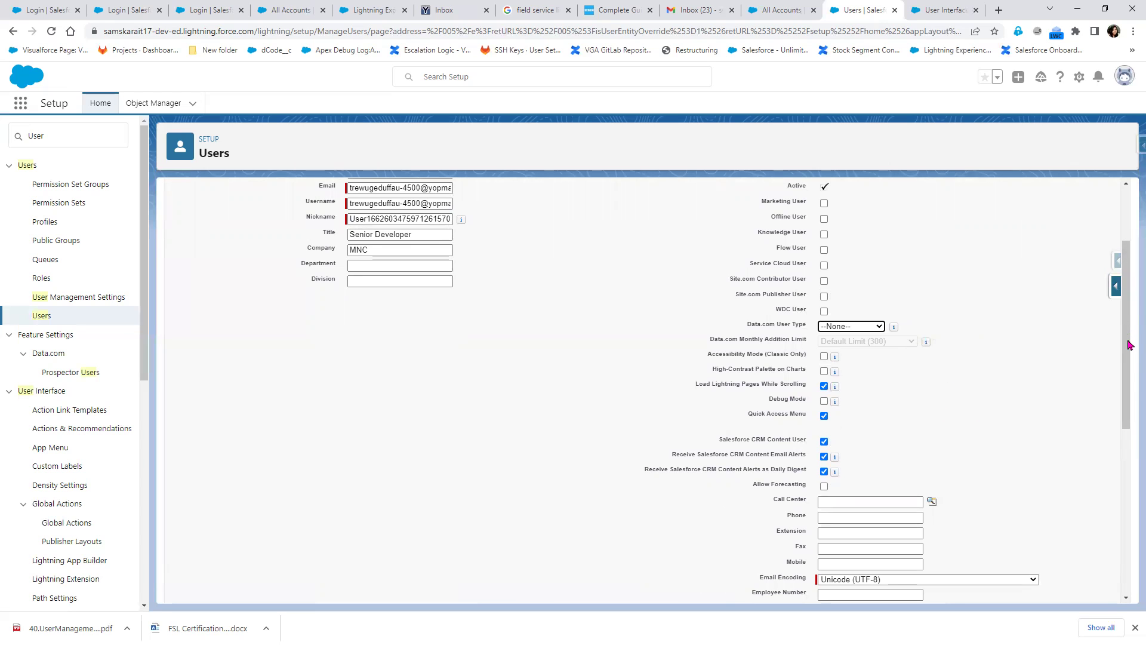
drag(1128, 349, 1130, 375)
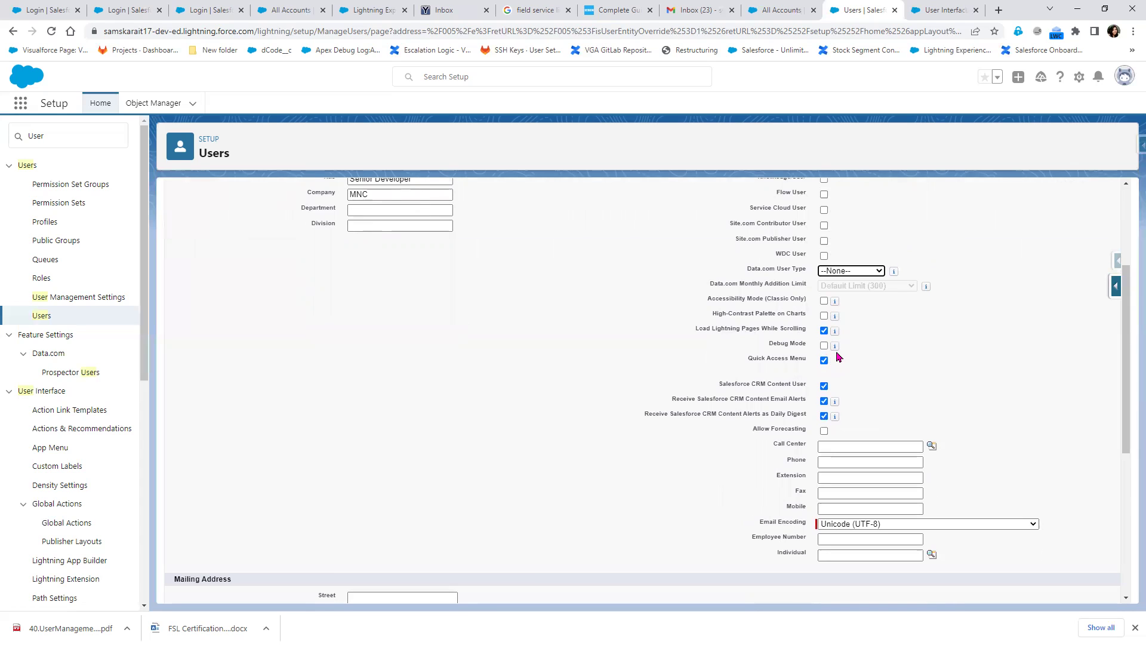
mouse_move(835, 348)
scroll(781, 444, down, 3)
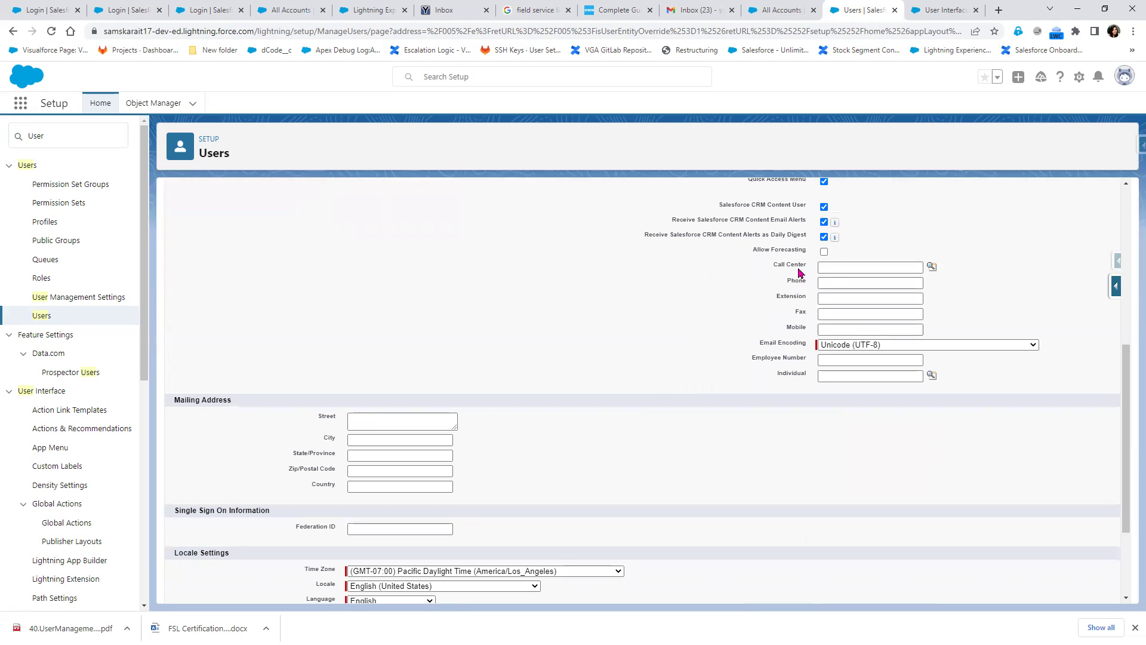
drag(72, 141, 2, 145)
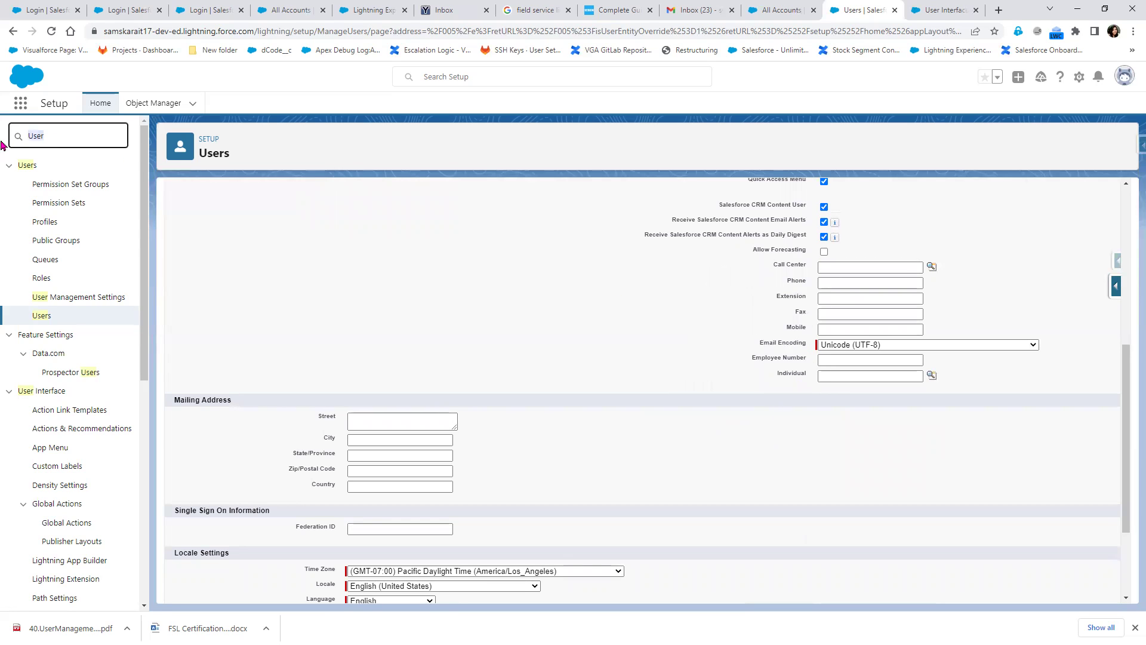
text(call)
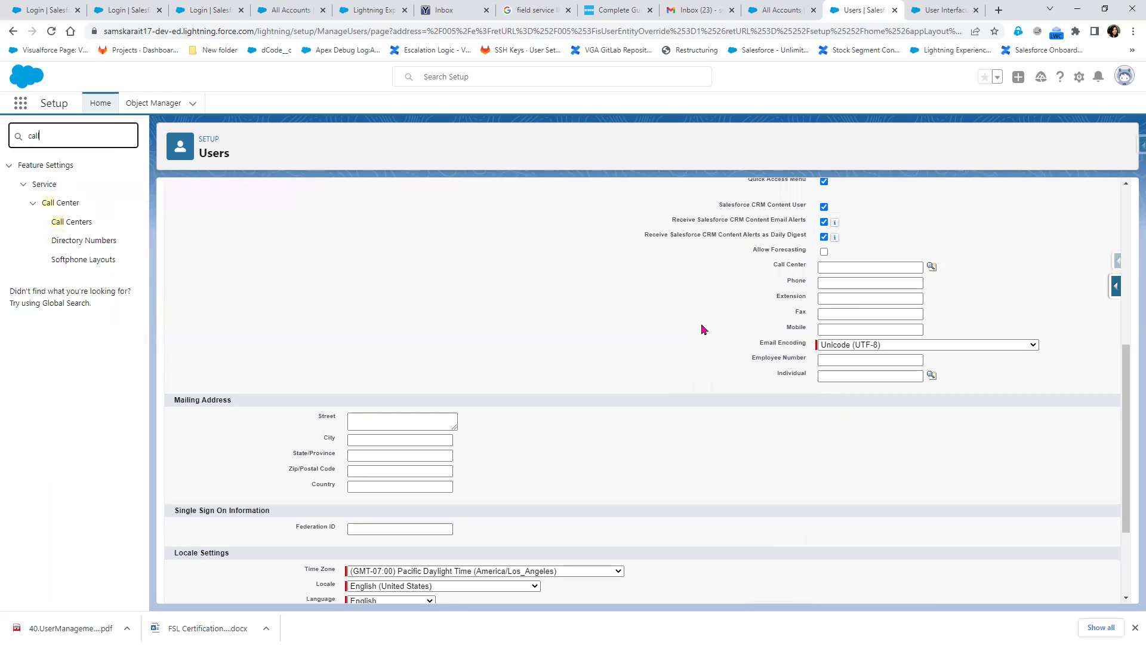
scroll(409, 283, up, 3)
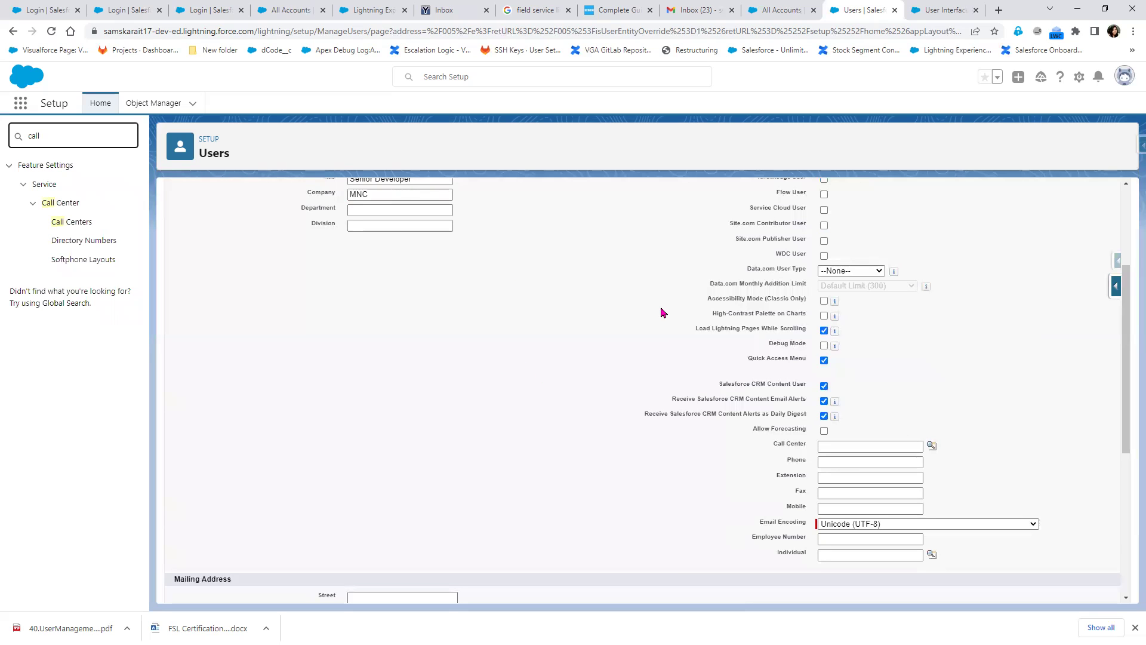
scroll(620, 376, up, 1)
scroll(617, 383, up, 3)
scroll(597, 385, down, 5)
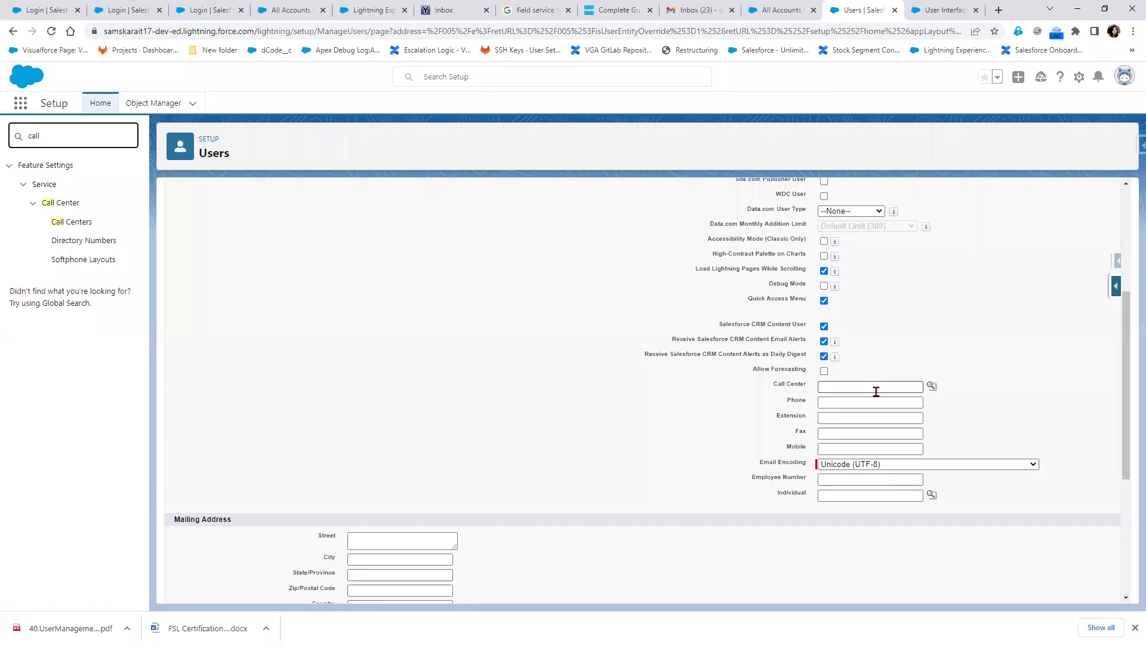
click(840, 468)
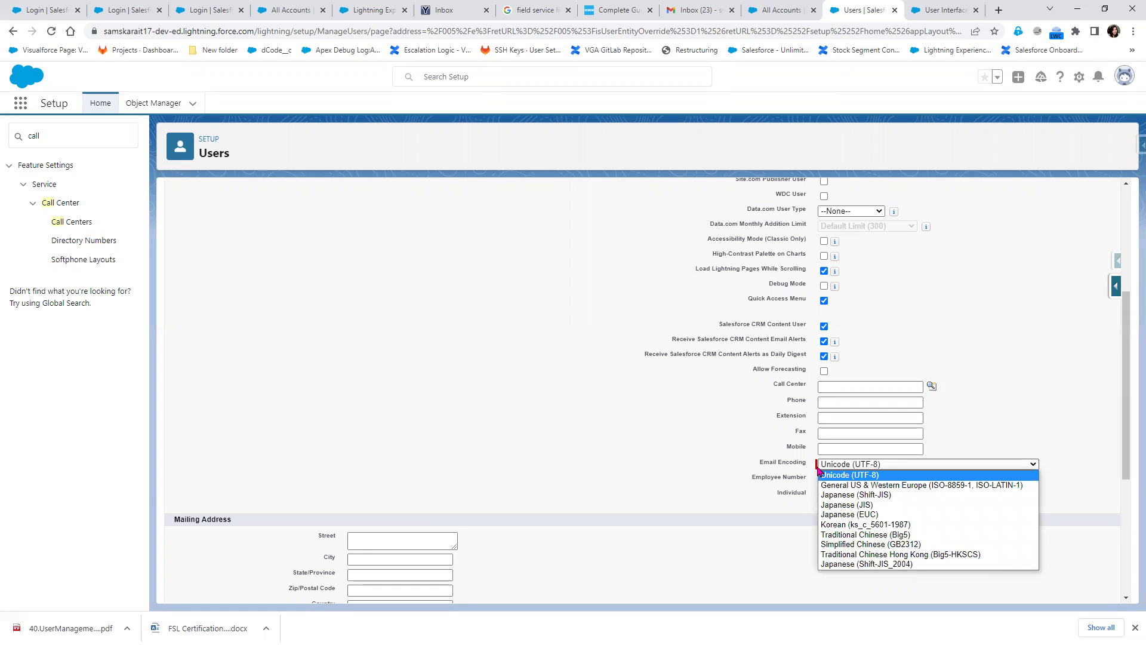
click(522, 327)
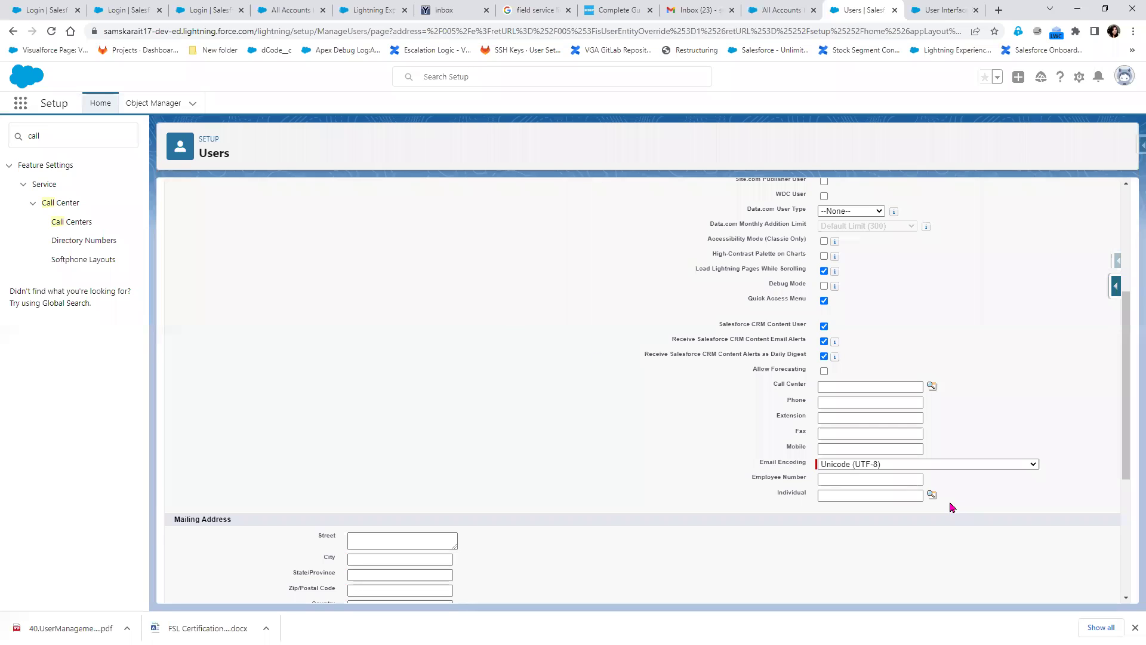
click(838, 479)
double_click(38, 139)
key(BackSpace)
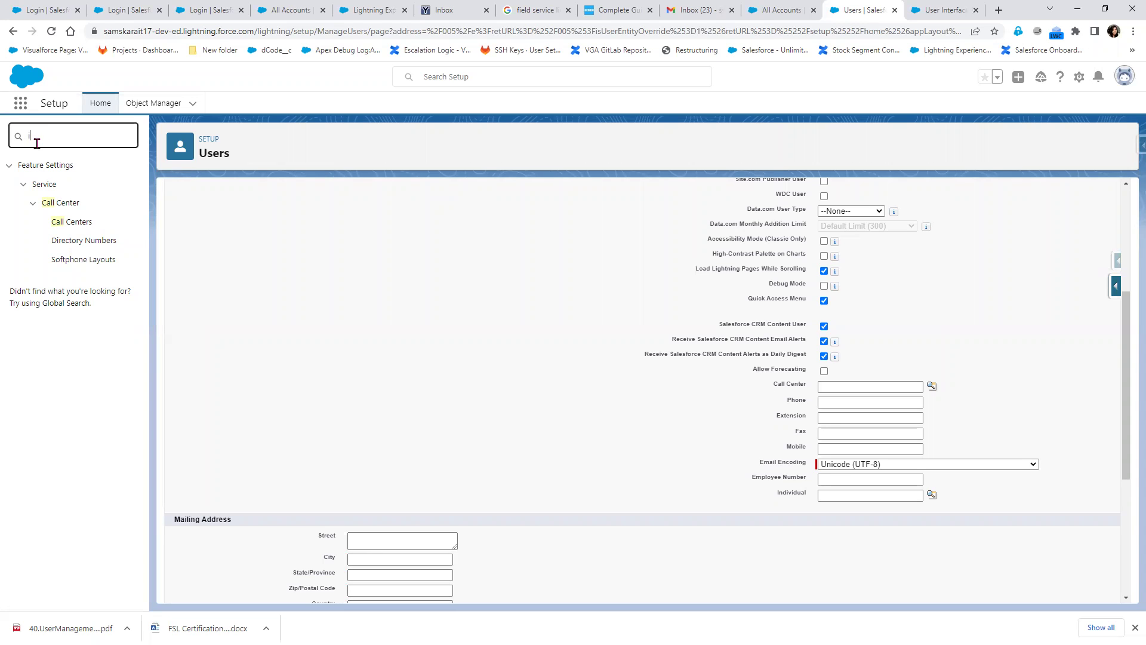
text(ind)
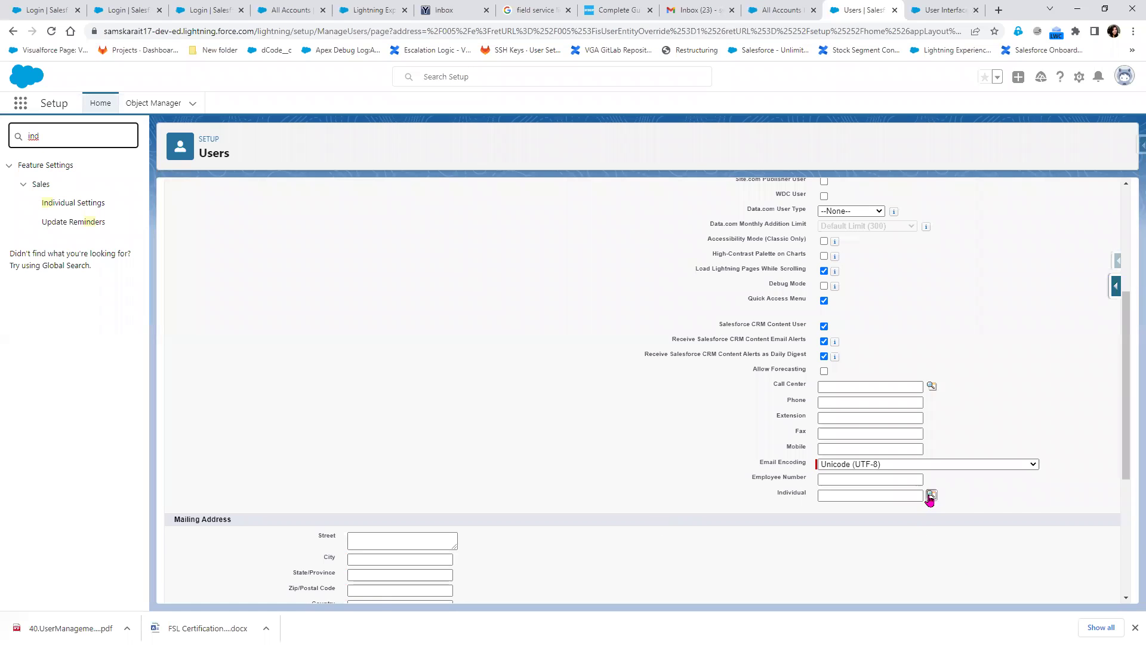
scroll(584, 548, down, 3)
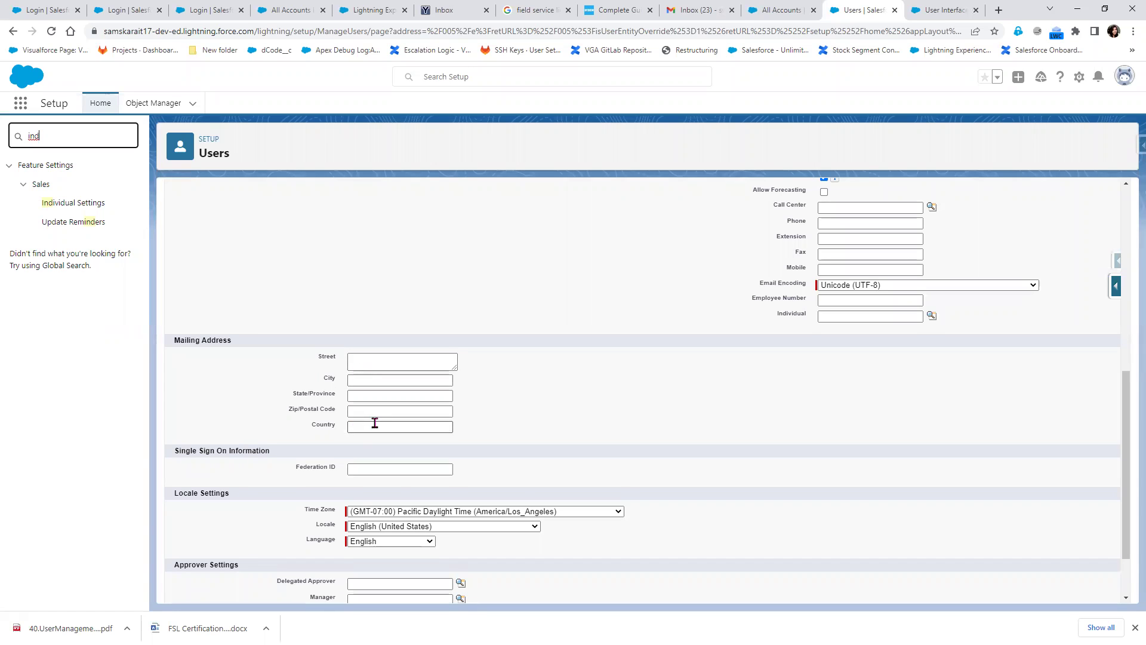
scroll(374, 422, down, 1)
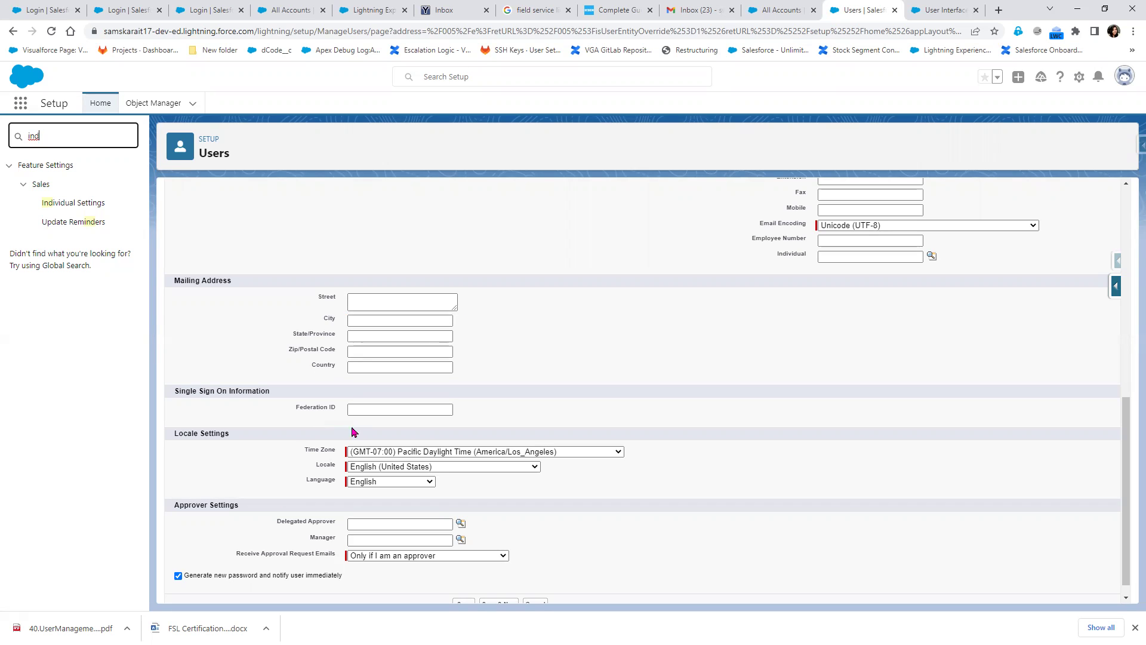
Keep Receive Approval Request Emails set to 'only if I am an approver'
scroll(426, 457, up, 2)
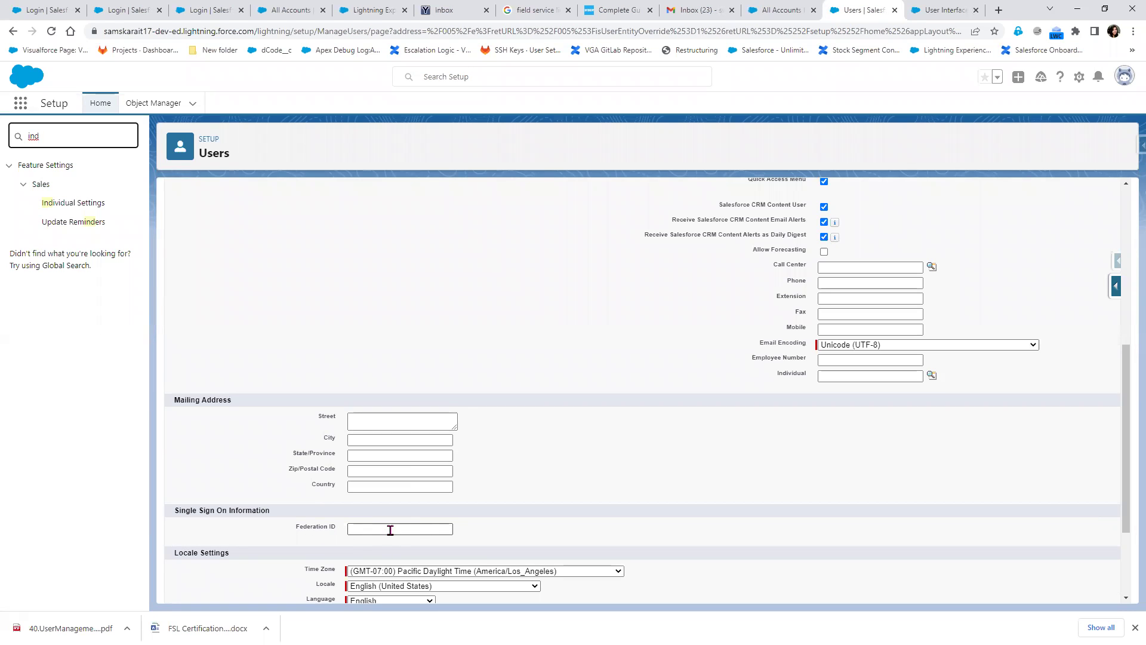
scroll(389, 530, up, 2)
scroll(388, 529, down, 3)
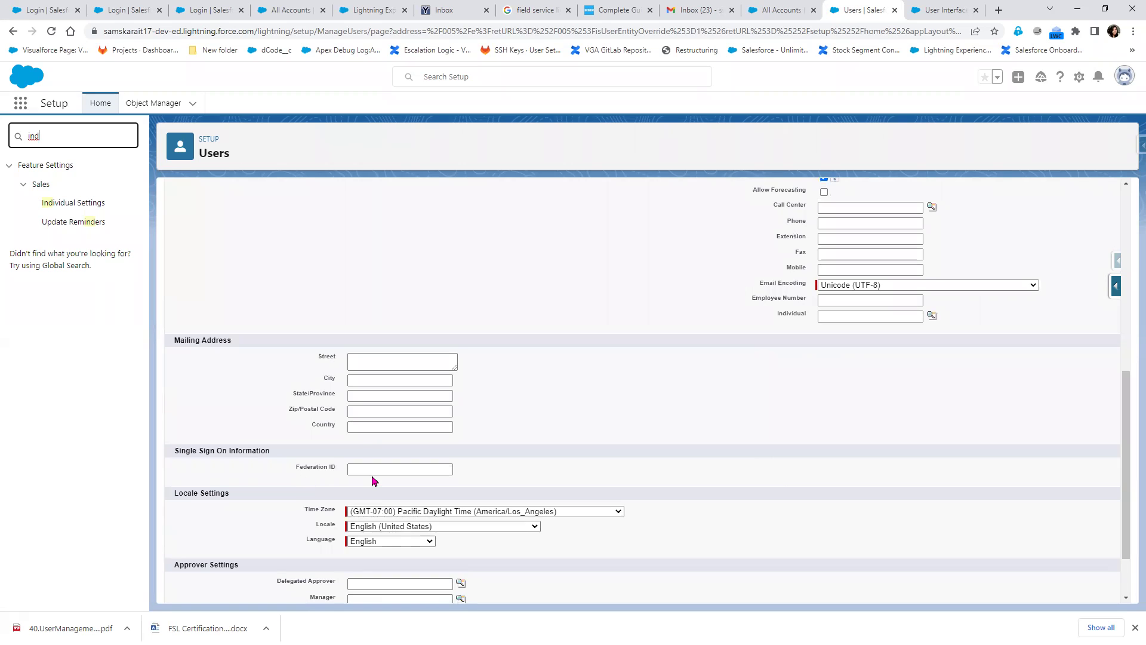
scroll(373, 480, up, 8)
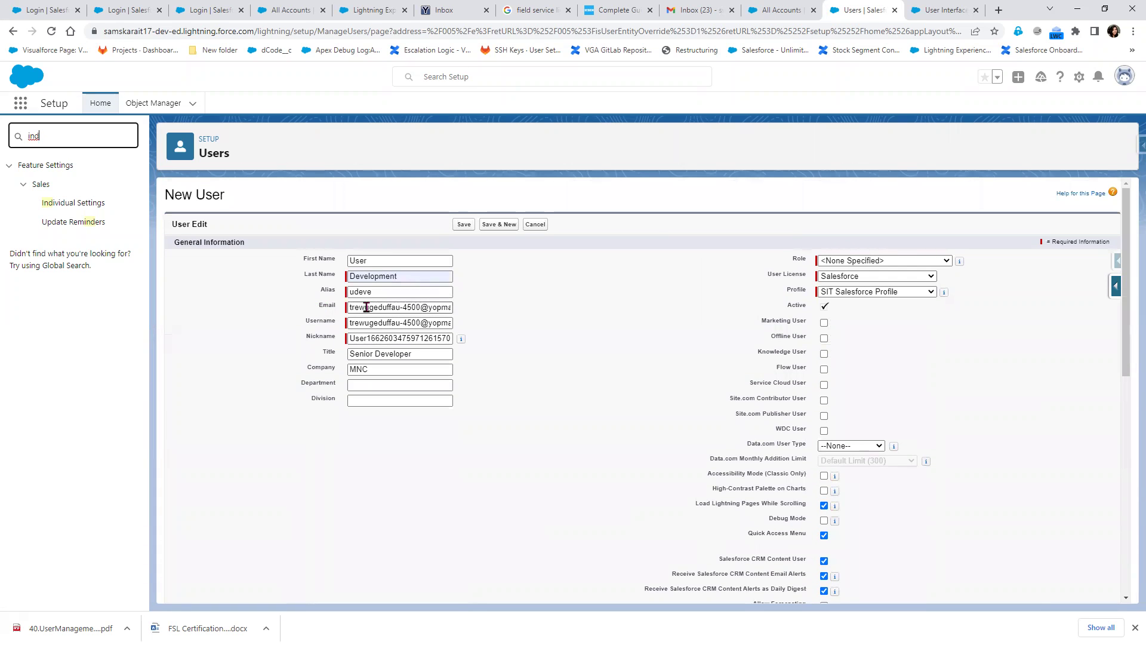
scroll(339, 514, down, 6)
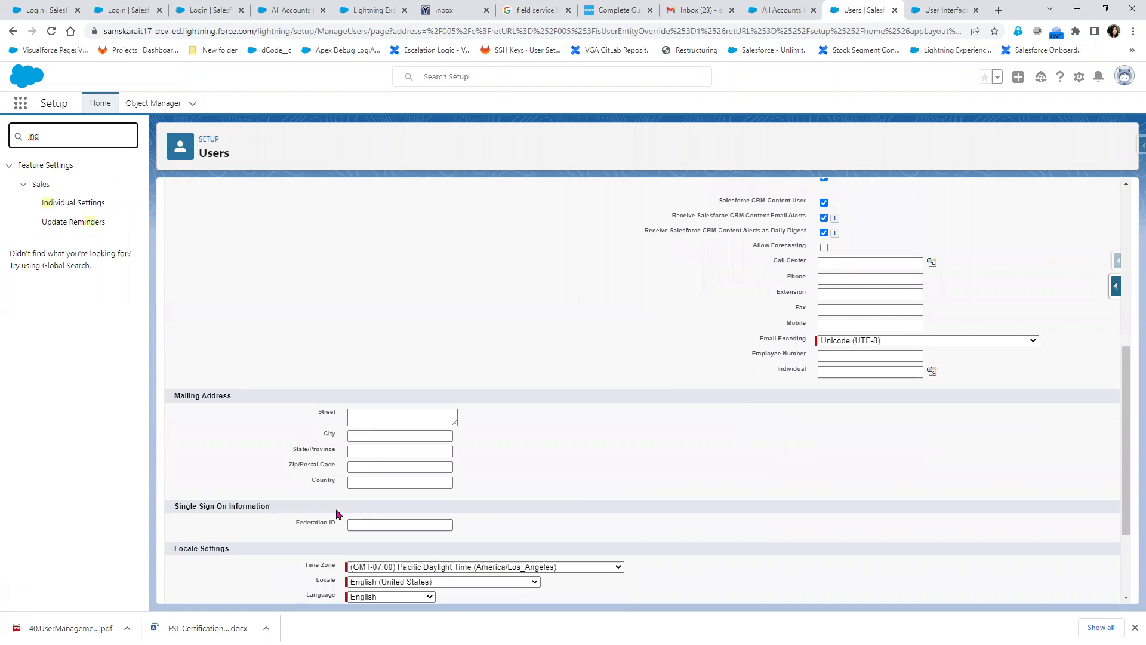
scroll(316, 488, down, 2)
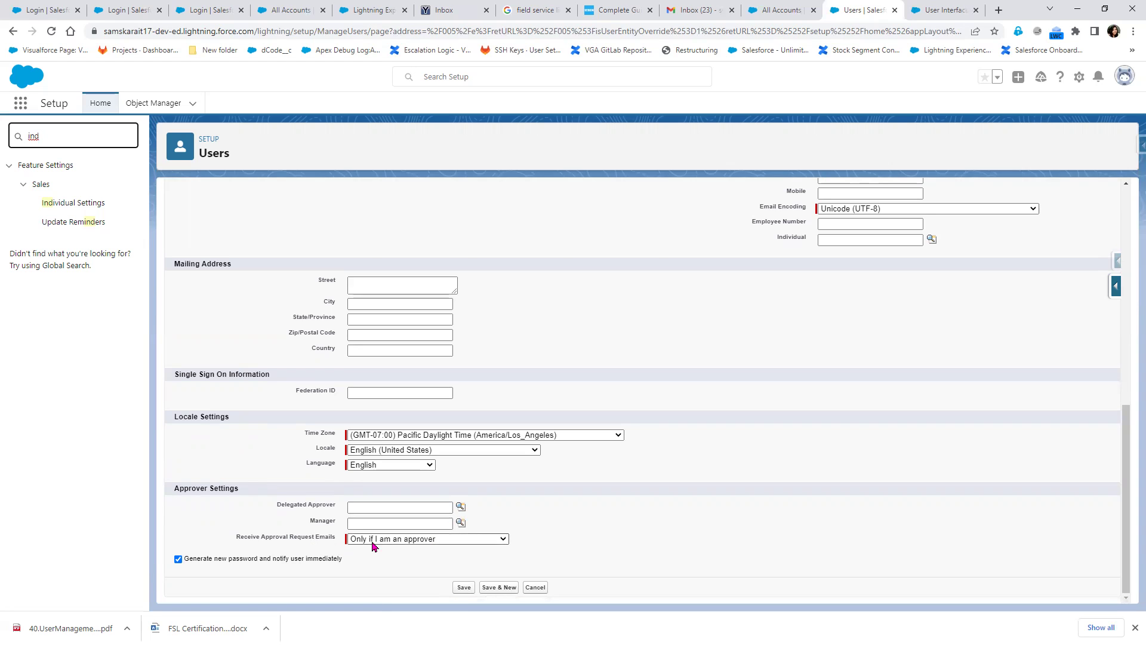
click(426, 539)
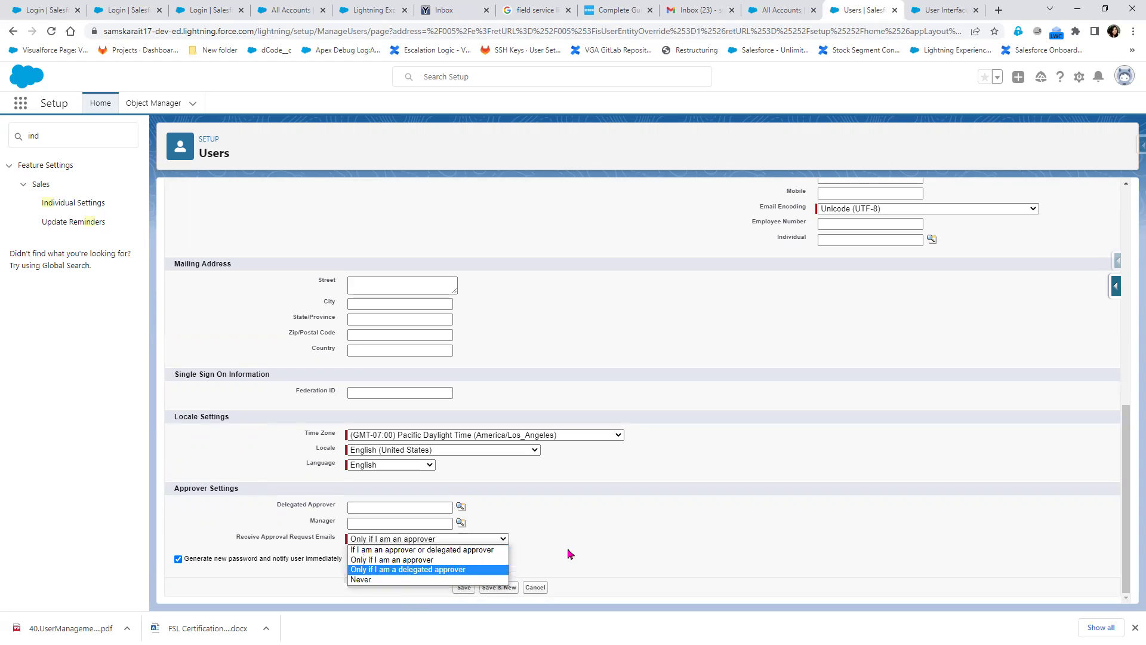
click(544, 552)
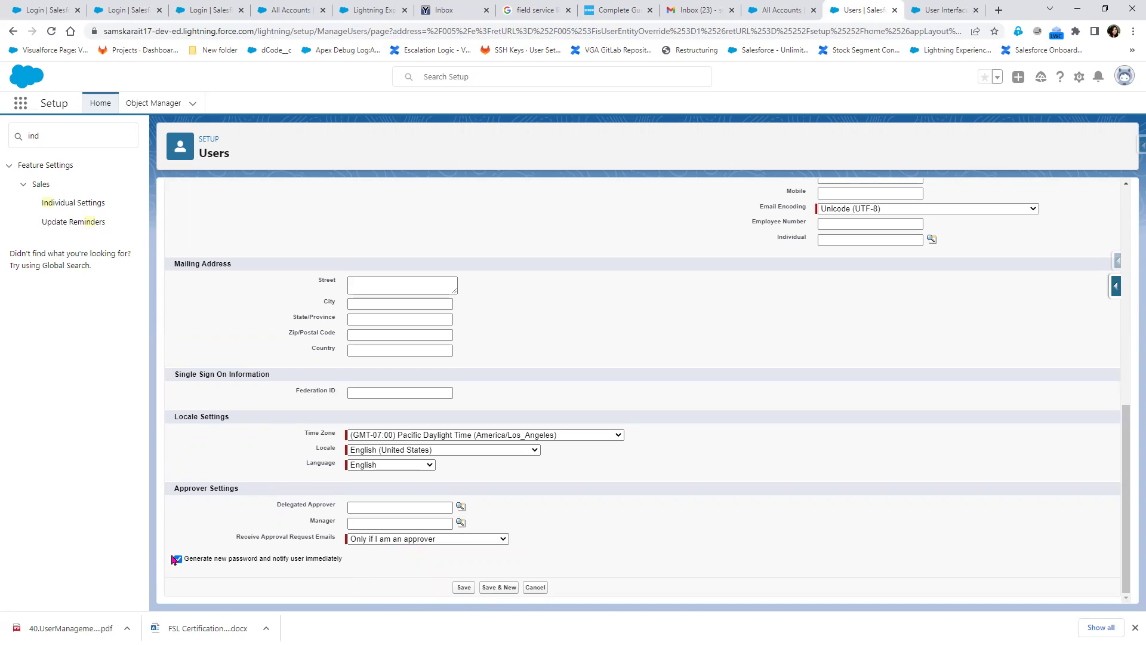
Save the new User Development record, then go to the YOPmail inbox
scroll(519, 543, up, 15)
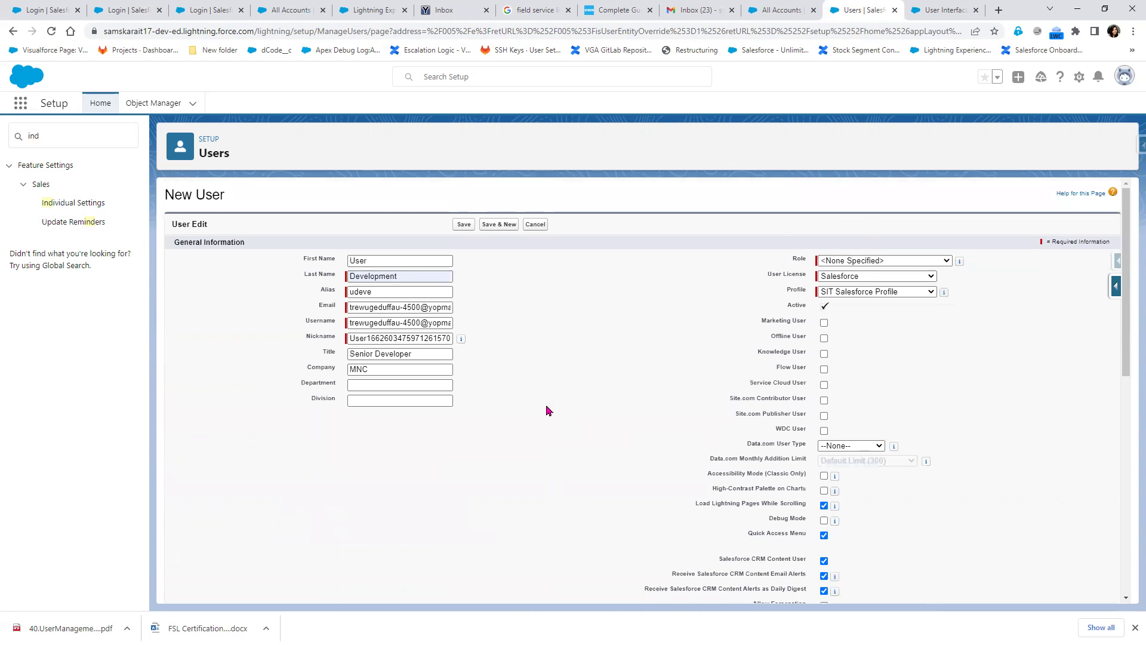
scroll(469, 552, down, 15)
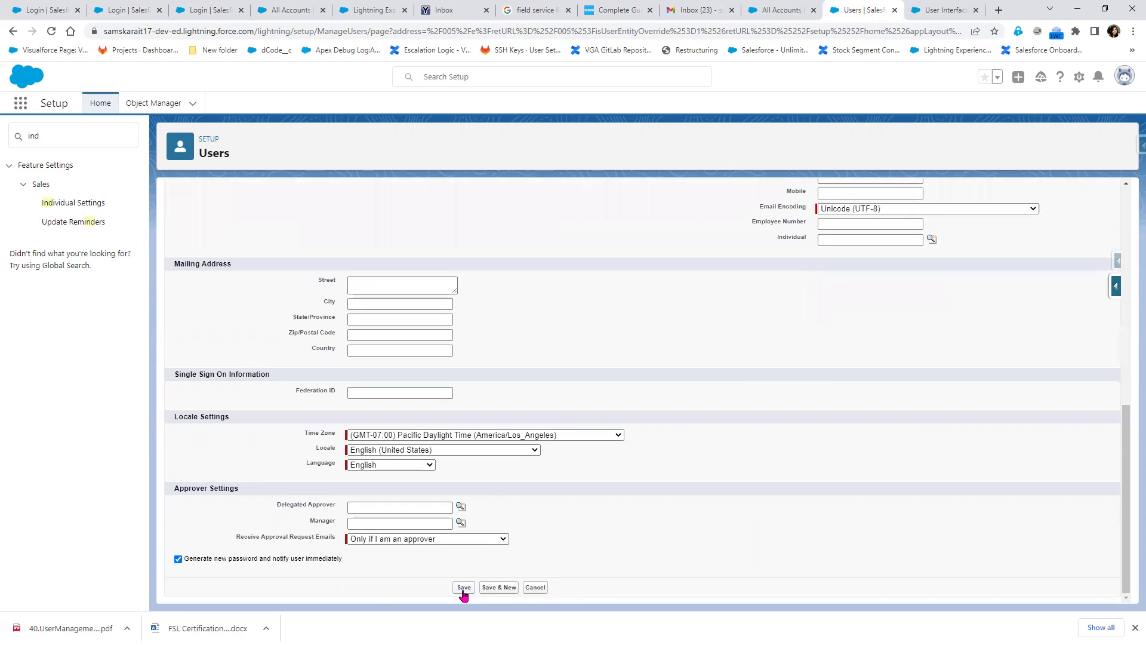
click(465, 587)
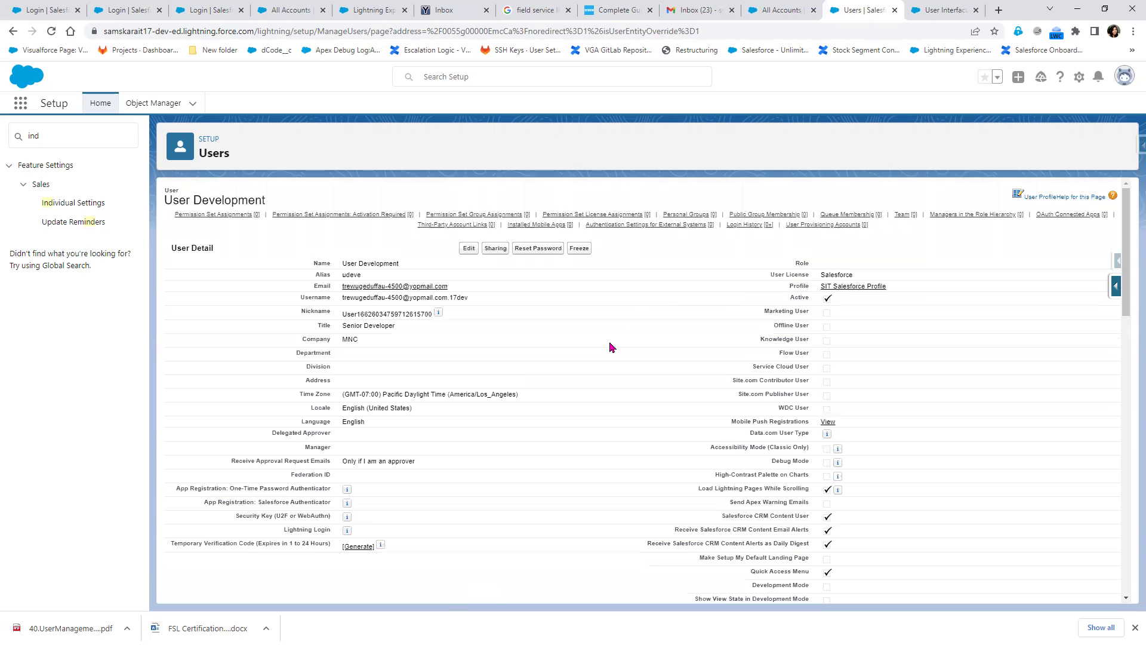
click(438, 10)
Refresh the inbox for the verification email and copy its org login URL and the inbox page address
click(311, 146)
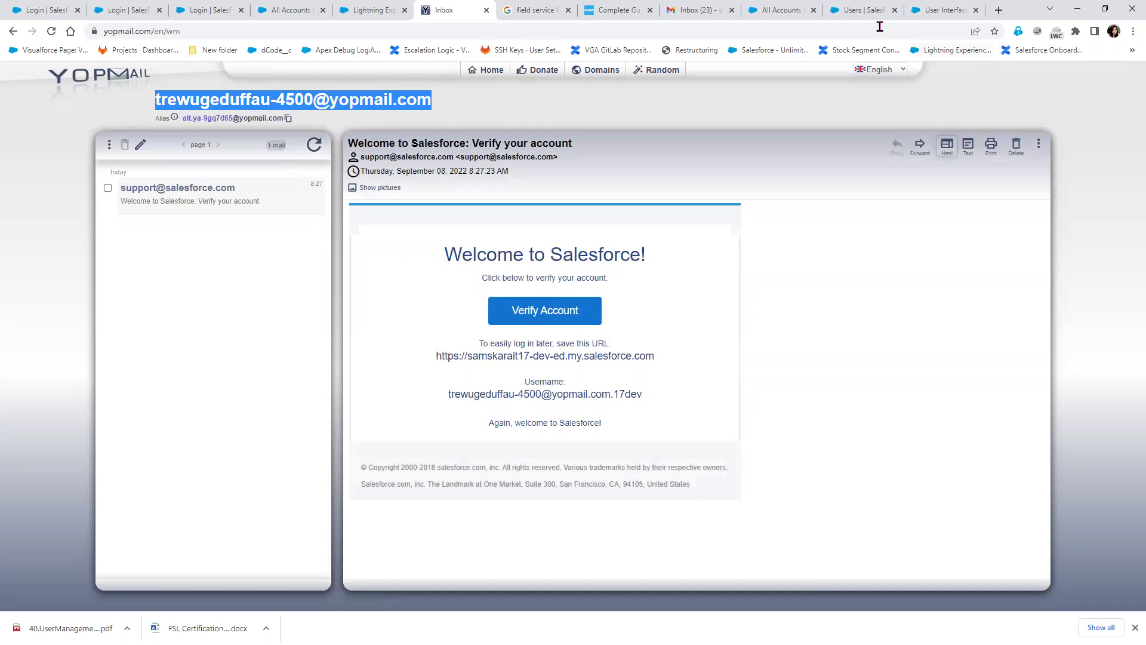
drag(665, 355, 436, 356)
right_click(437, 354)
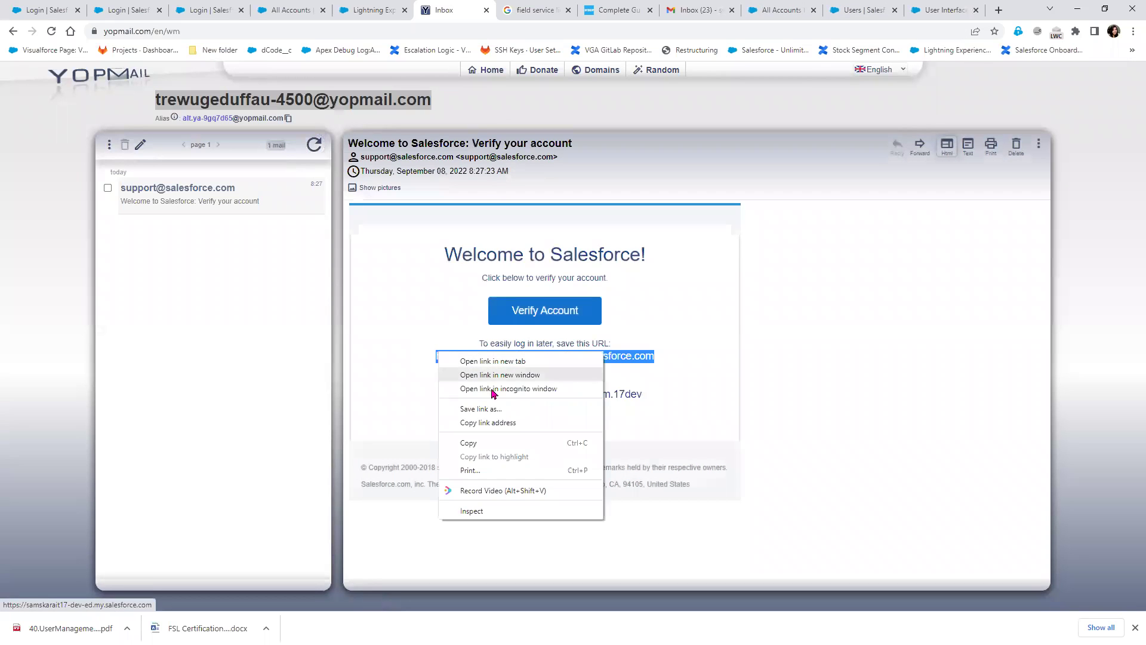
click(493, 444)
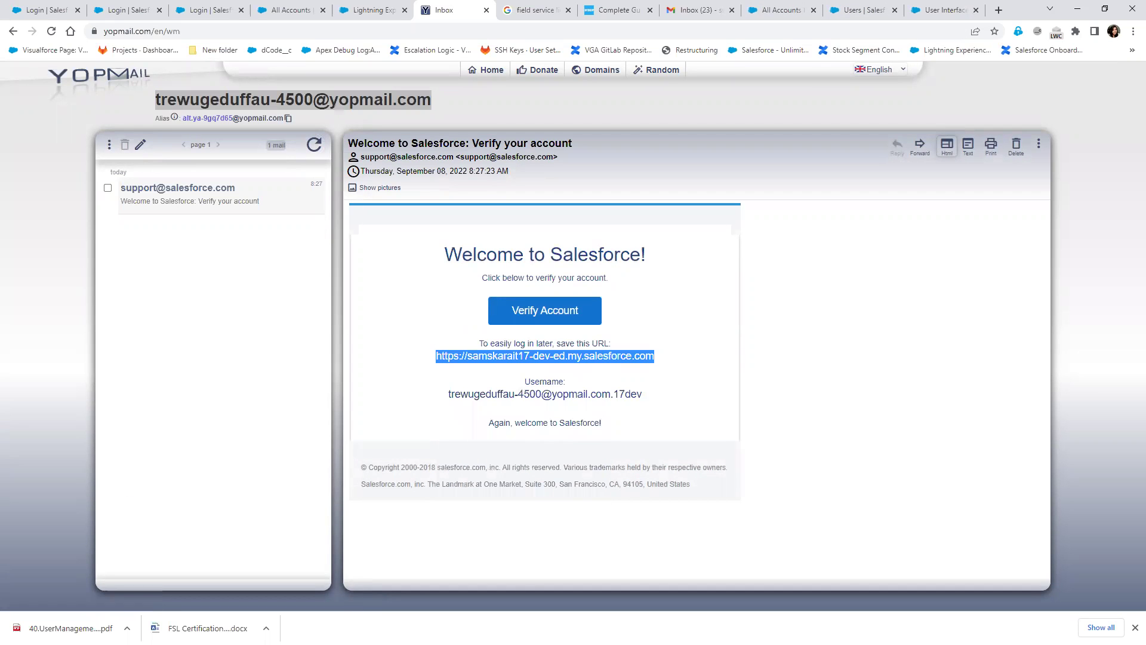
click(158, 31)
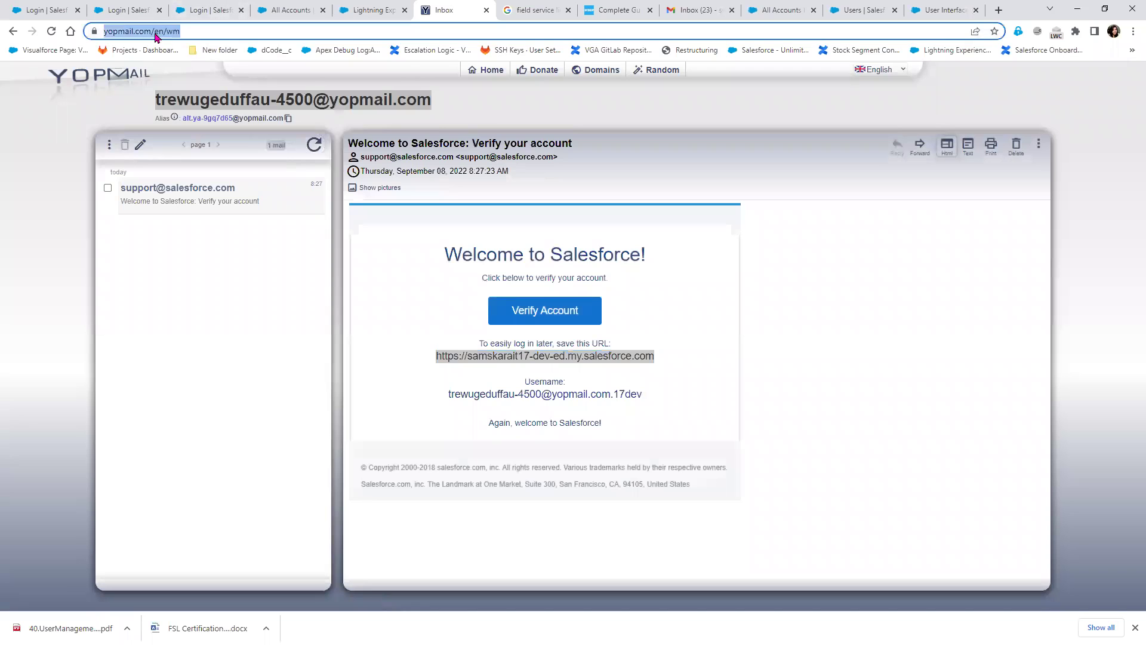
right_click(156, 32)
click(218, 99)
Open the new user's YOPmail inbox in an incognito window, then return to the Notepad++ notes
key(alt+Tab)
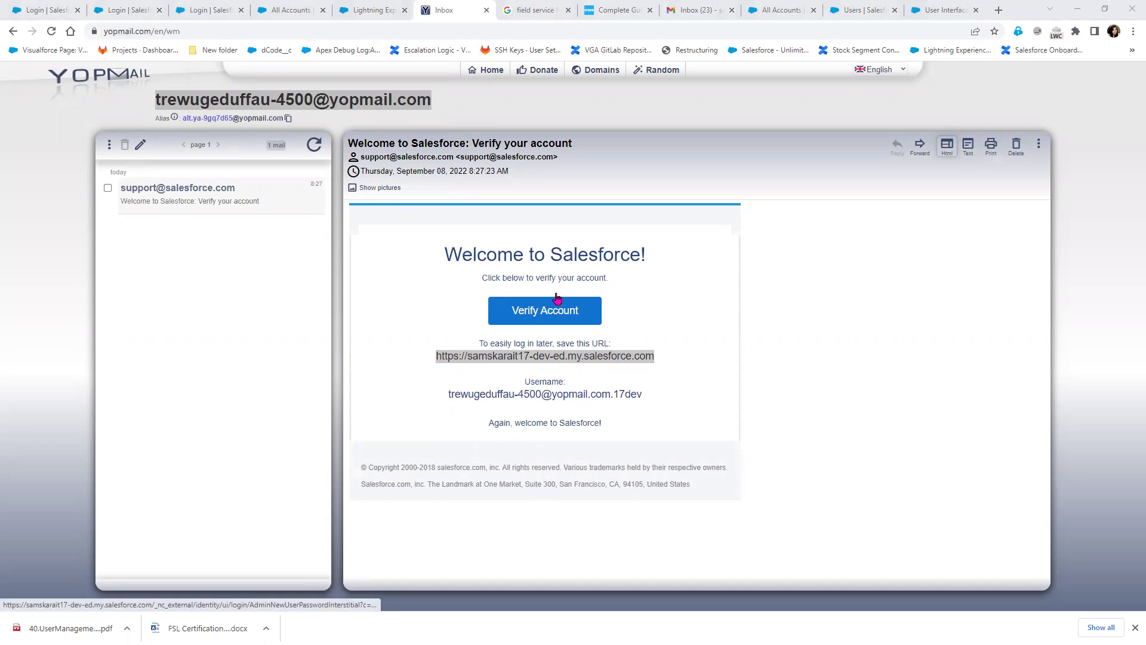
key(ctrl+shift+n)
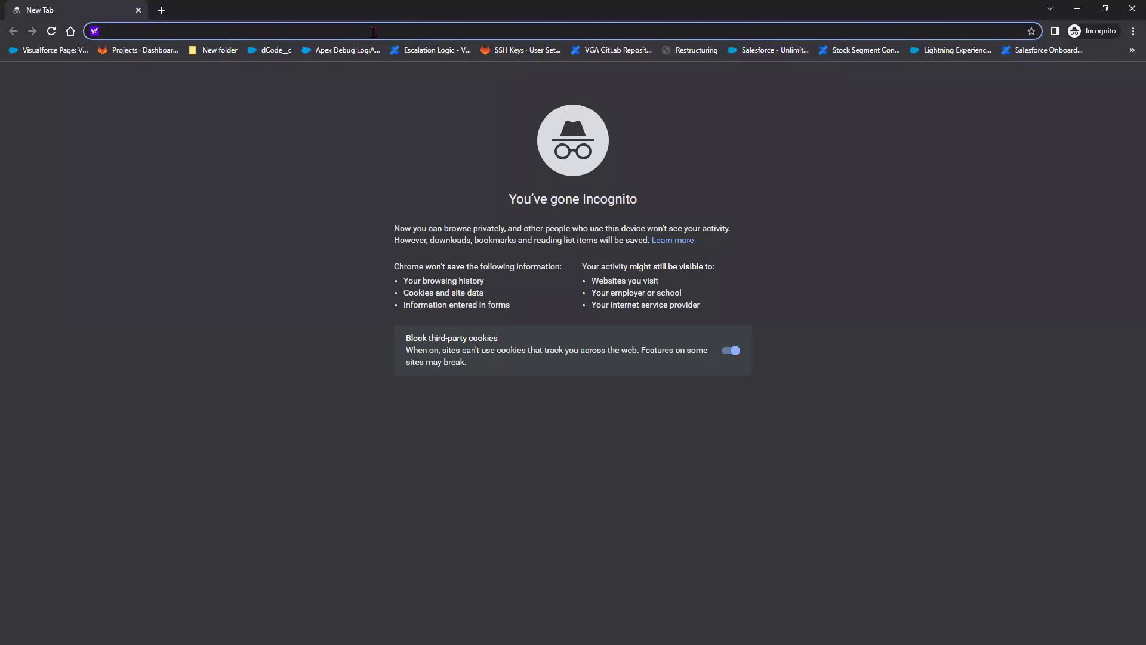
key(ctrl+v)
key(Return)
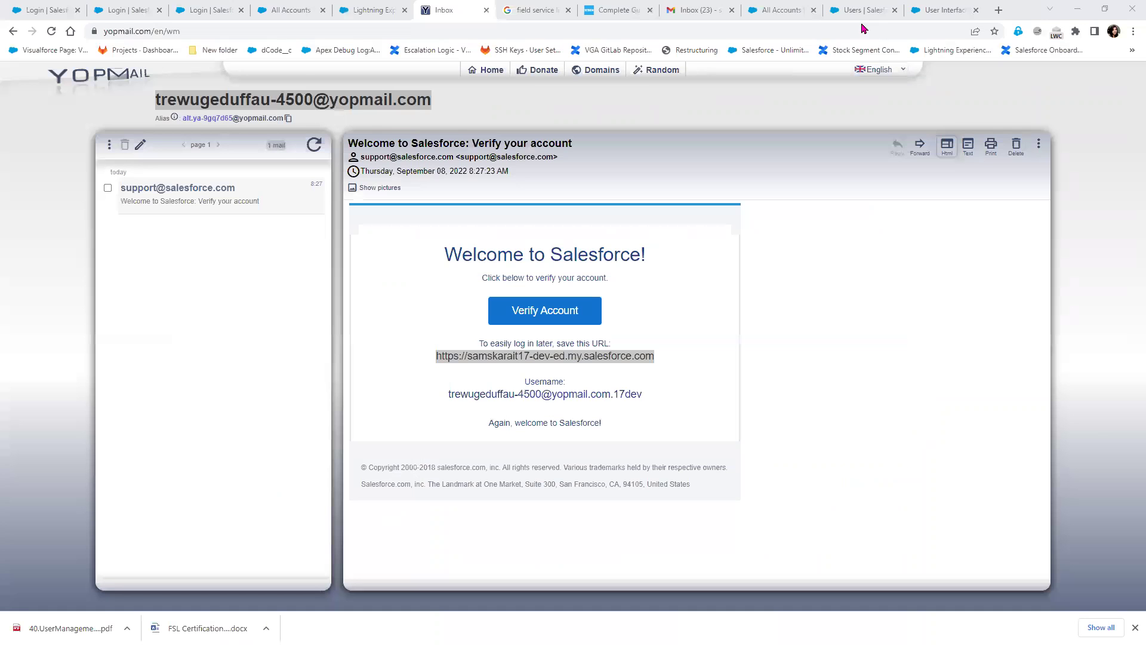
right_click(352, 101)
click(397, 116)
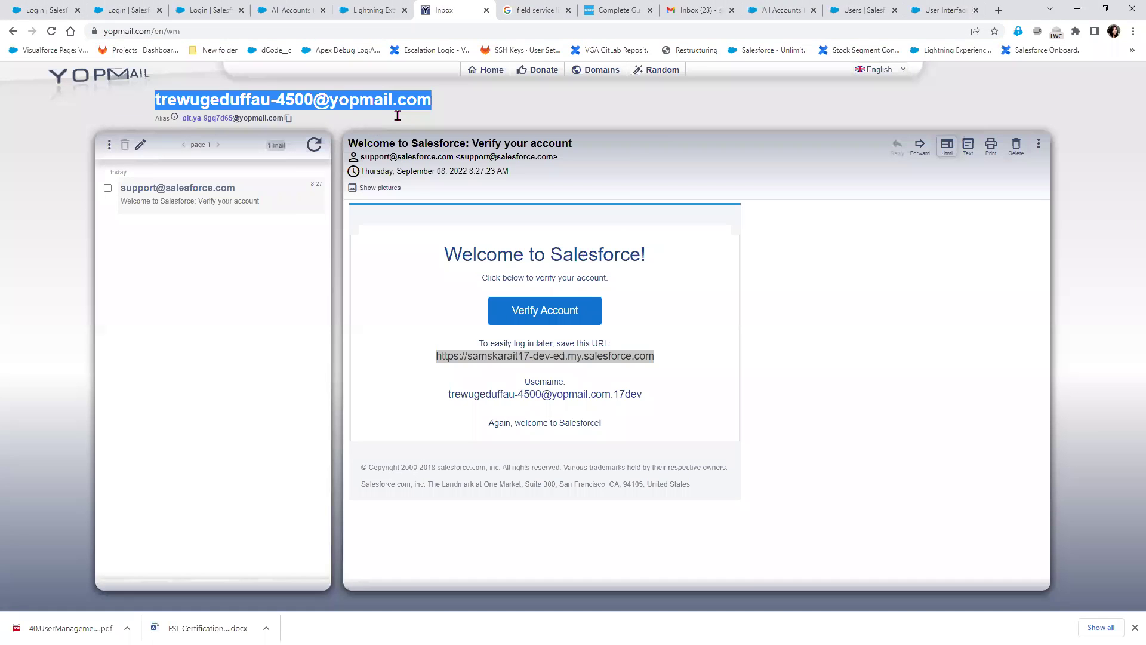
key(alt+Tab)
key(ctrl+v)
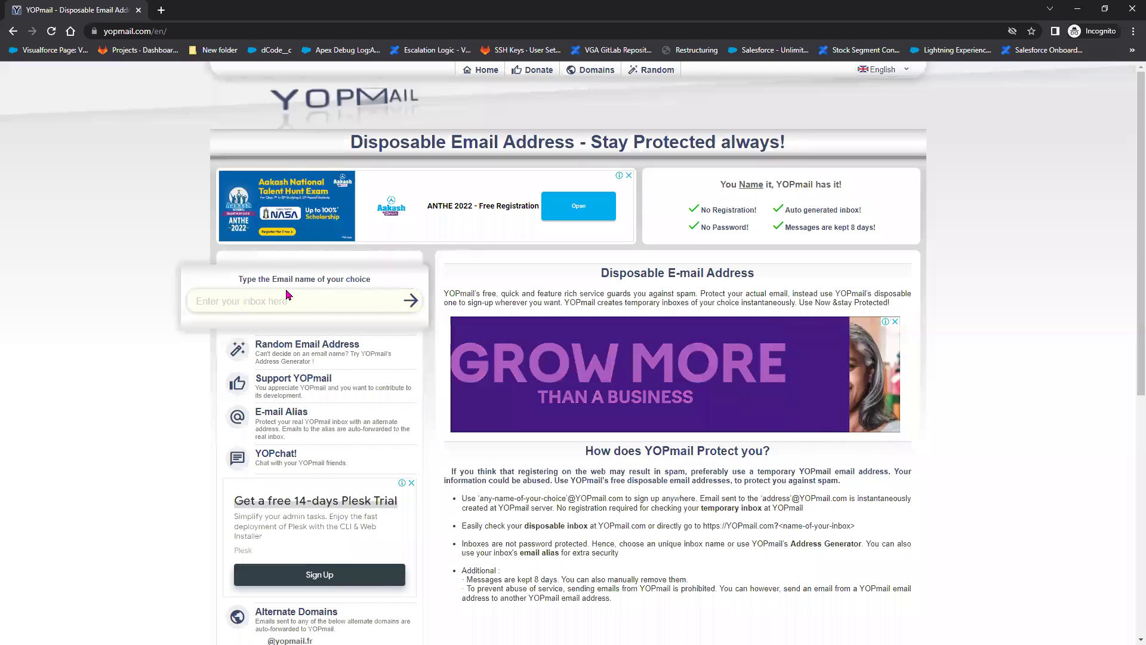
click(410, 300)
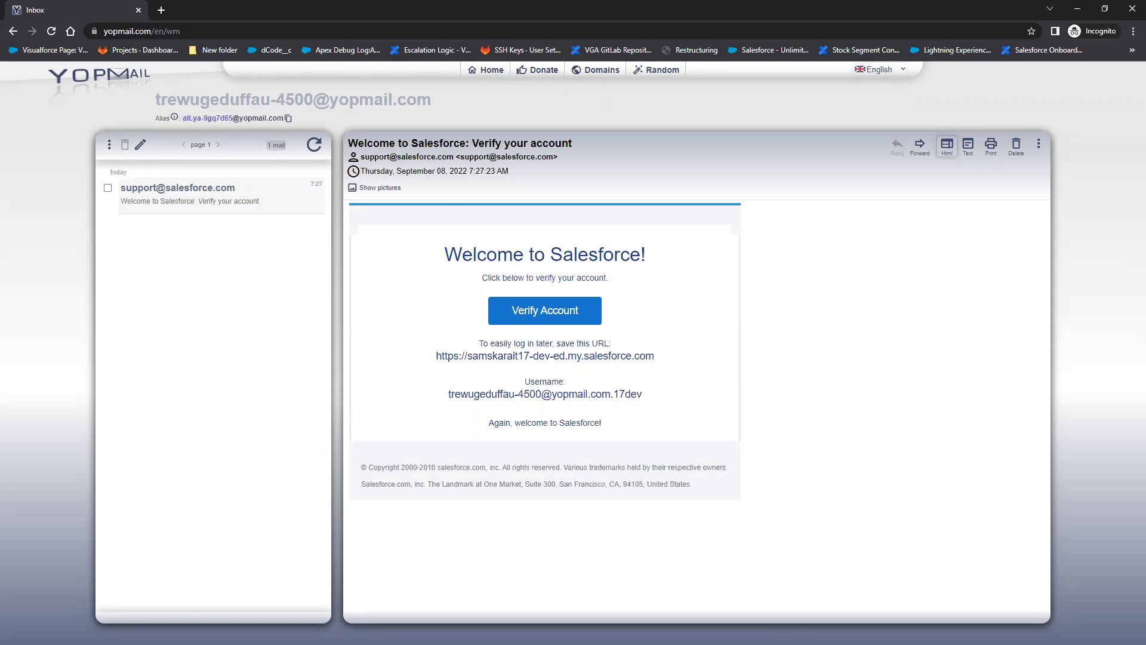
key(alt+Tab)
scroll(333, 401, down, 1)
Highlight the Step2 account-activation heading in the notes, then bring back the Salesforce User Interface page
scroll(268, 315, up, 2)
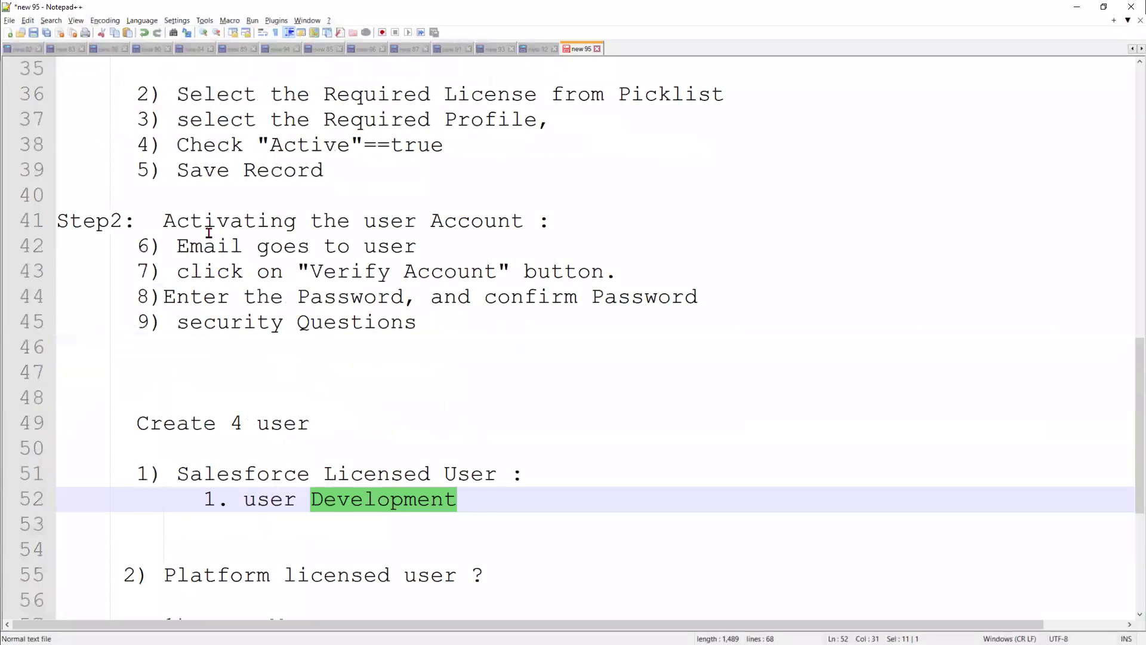
drag(175, 221, 586, 229)
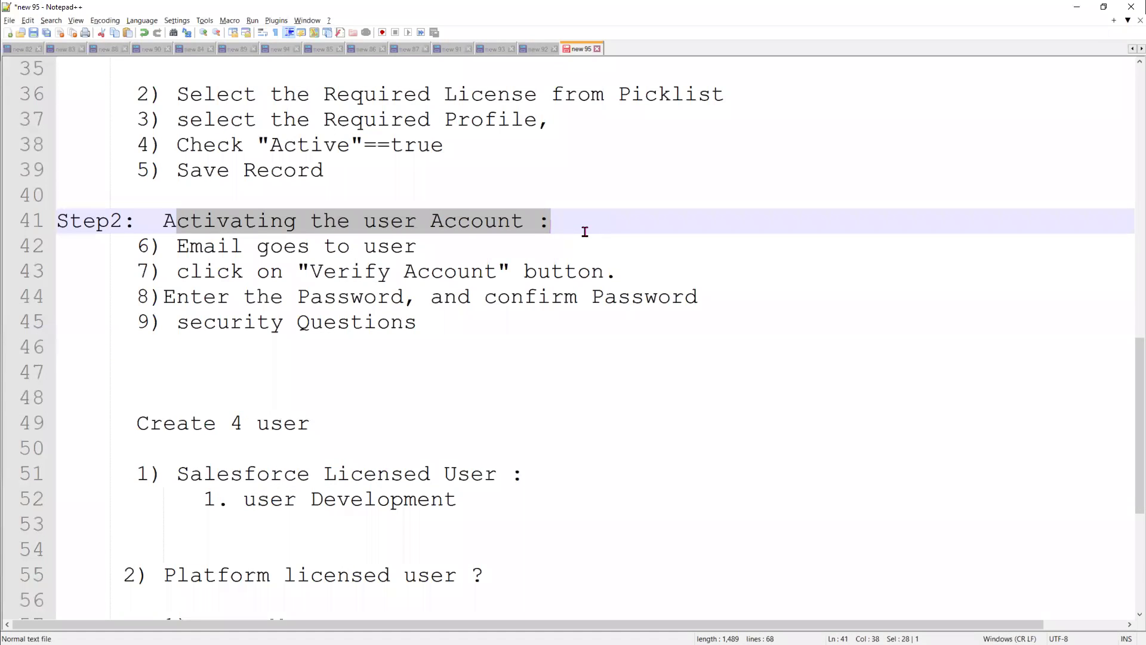
click(1077, 7)
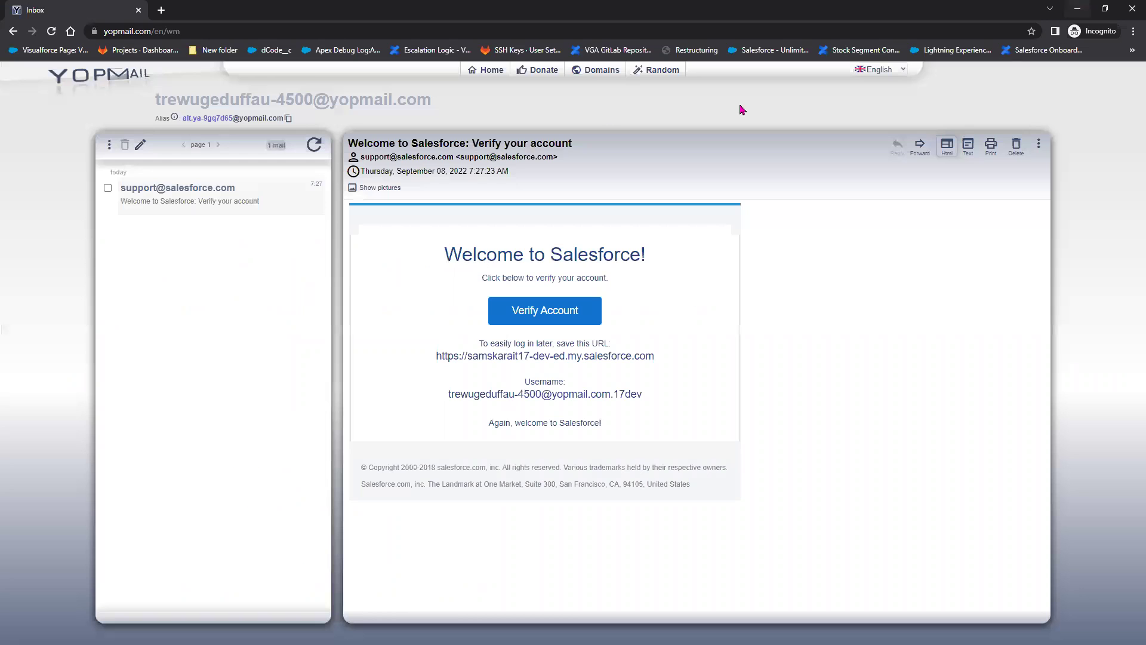
click(1077, 8)
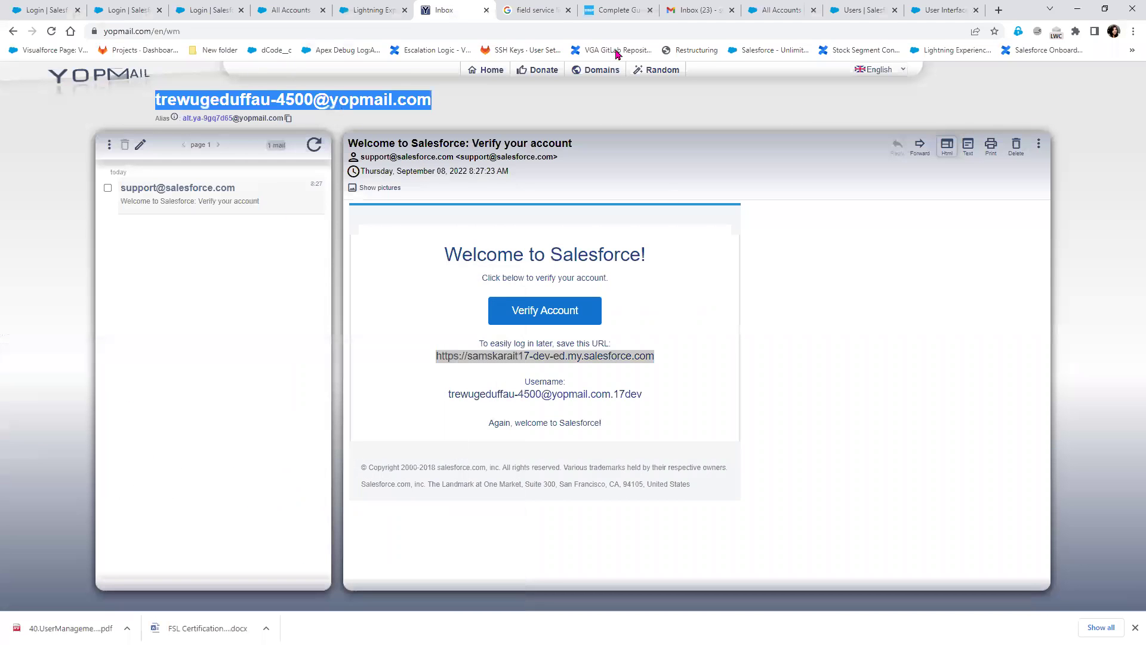
click(951, 14)
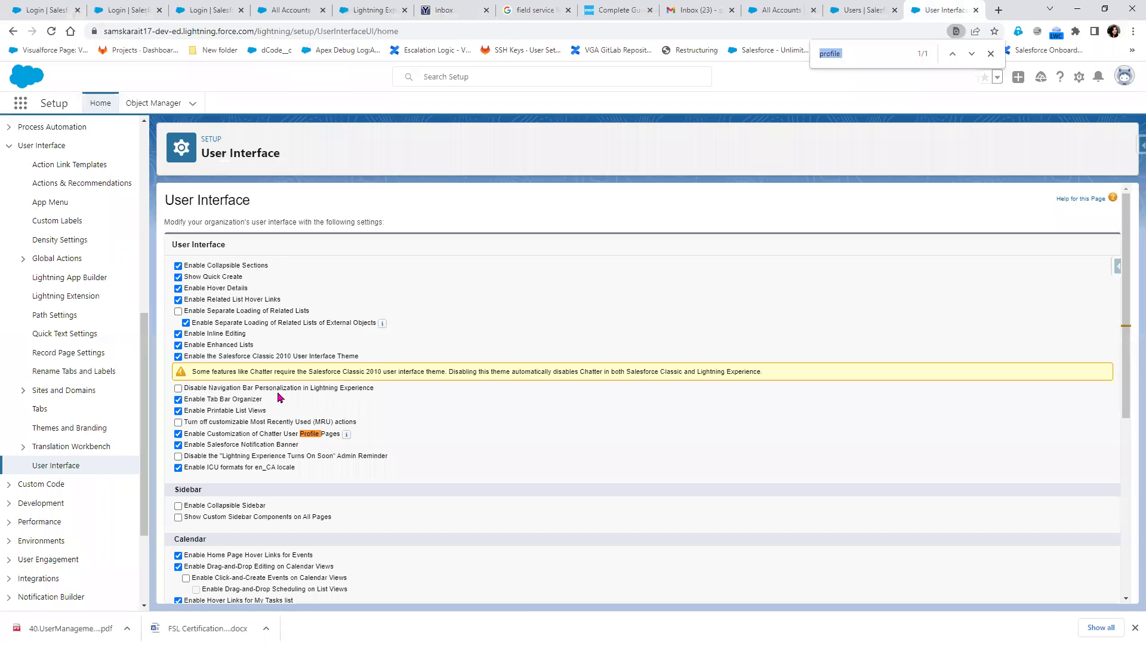
Search Quick Find for 'Compan' and open Company Information under Company Settings
scroll(72, 239, up, 7)
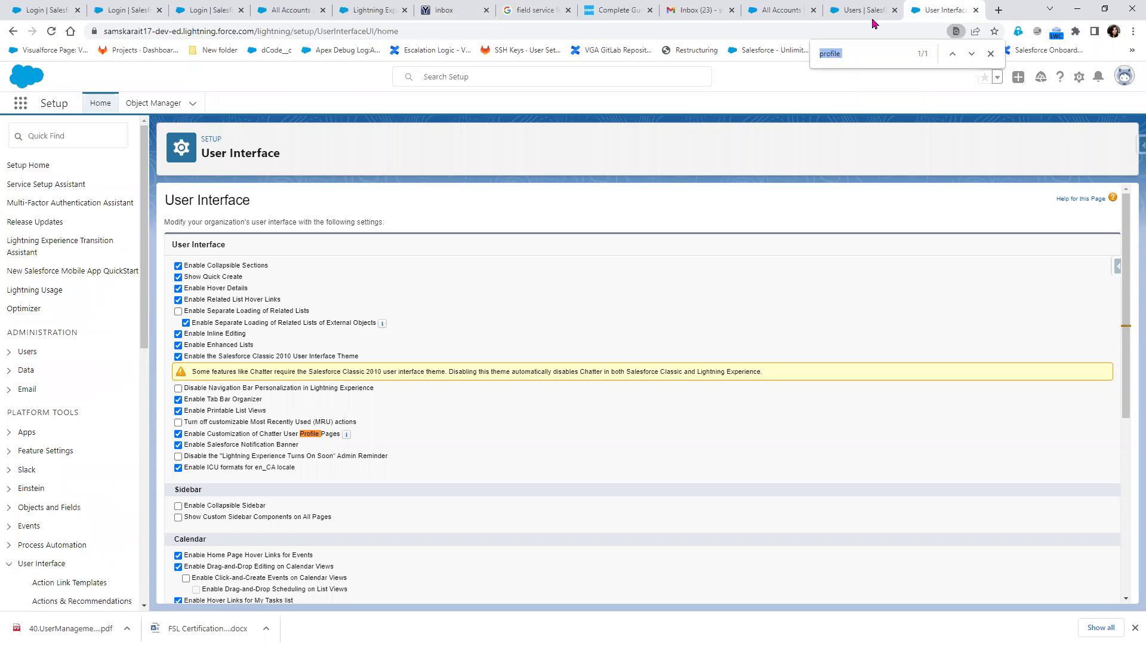
click(73, 130)
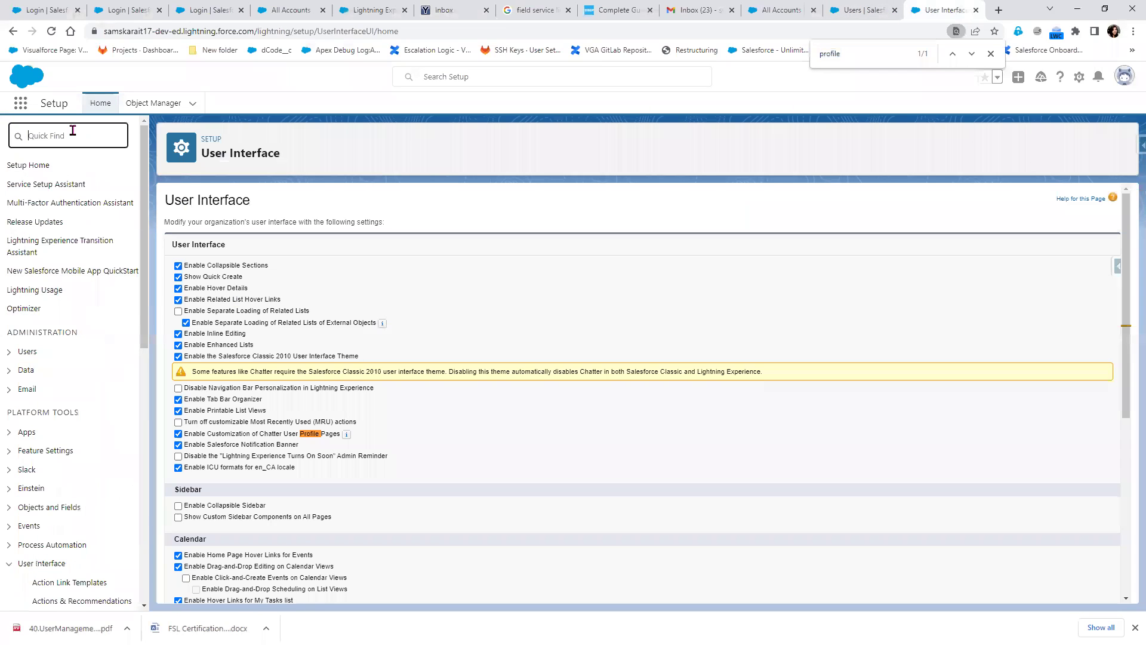
text(Comapny)
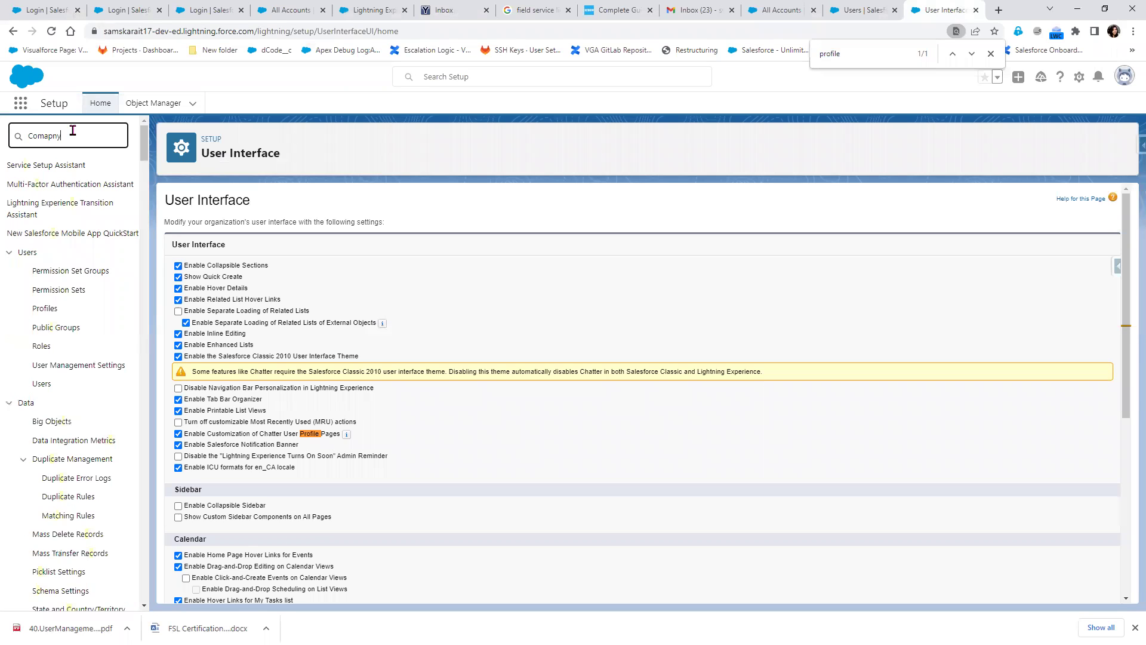
key(BackSpace)
key(BackSpace)
key(BackSpace)
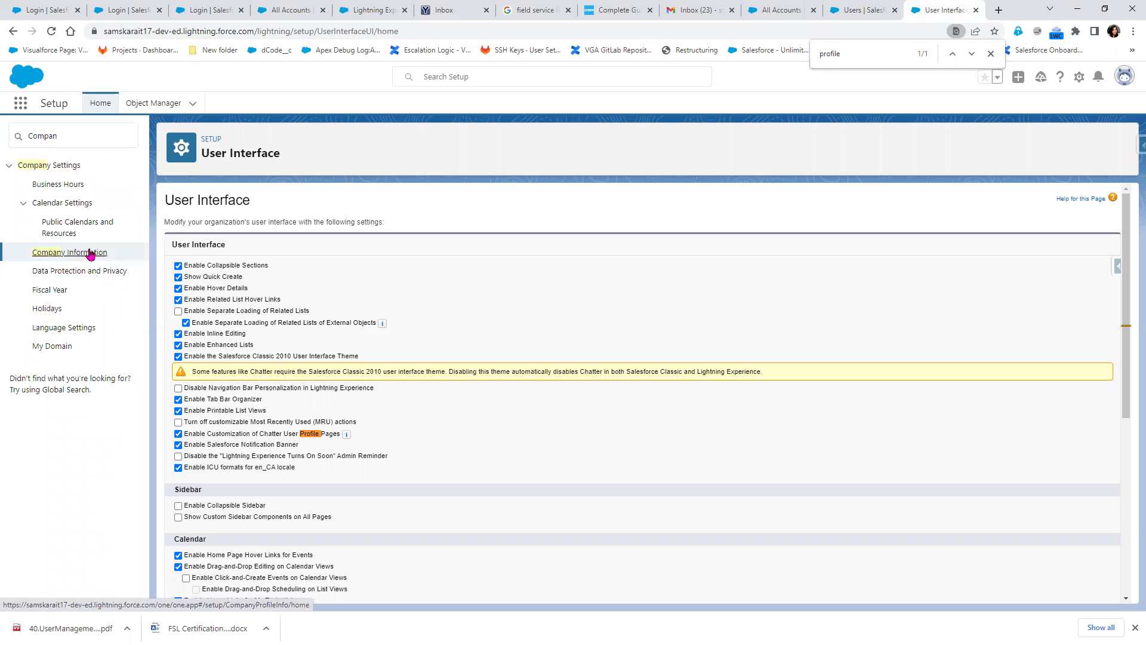
click(89, 253)
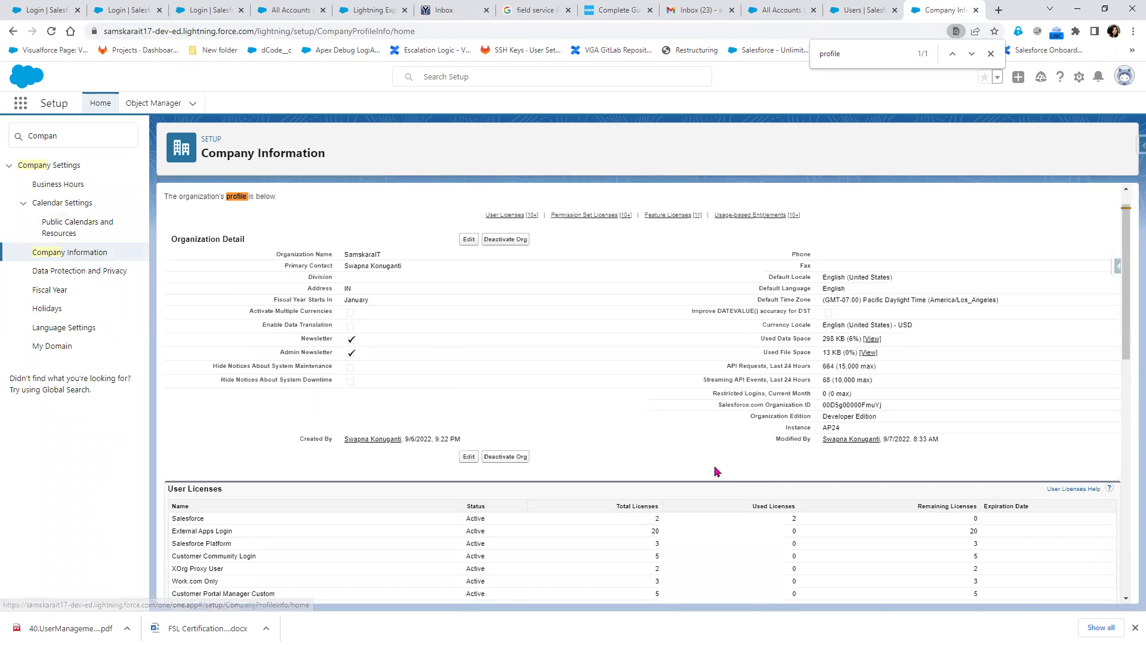
Note the remaining Salesforce licences, then open System Overview via 'syste' to see 2 of 2 used
scroll(716, 472, down, 2)
double_click(975, 428)
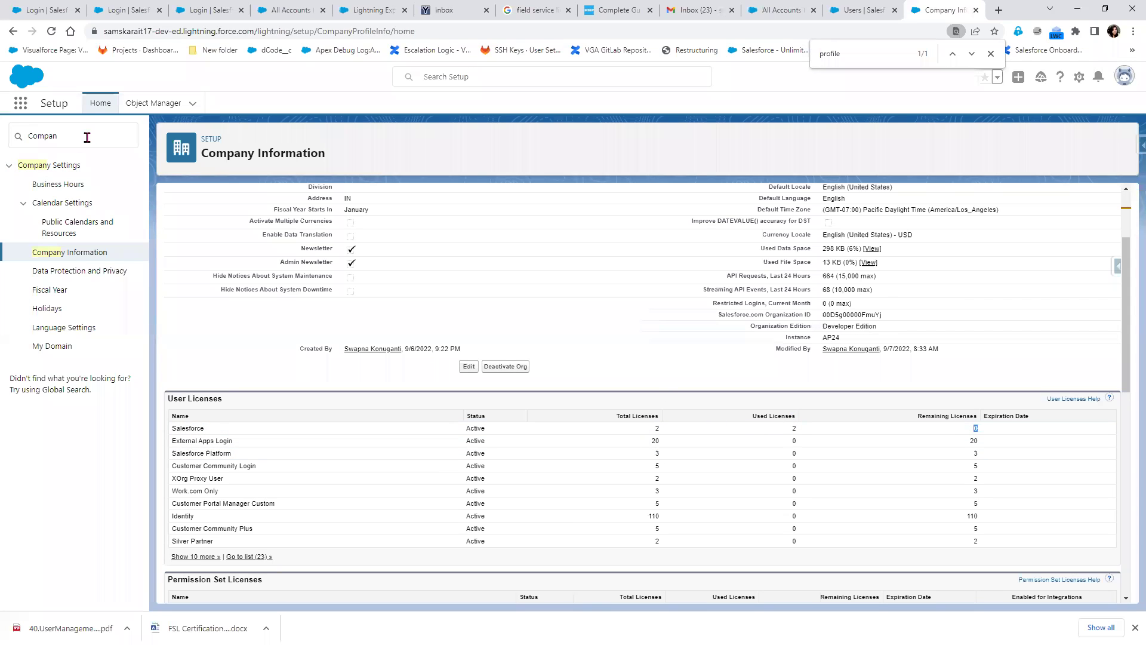
drag(90, 137, 20, 137)
text(s)
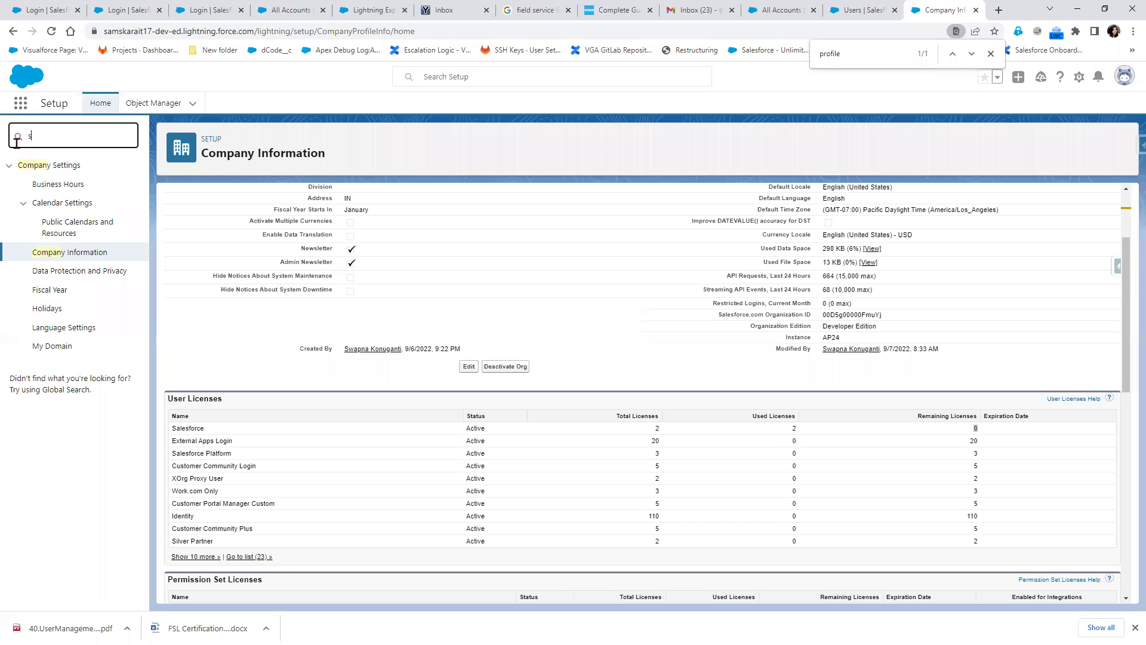
text(yste)
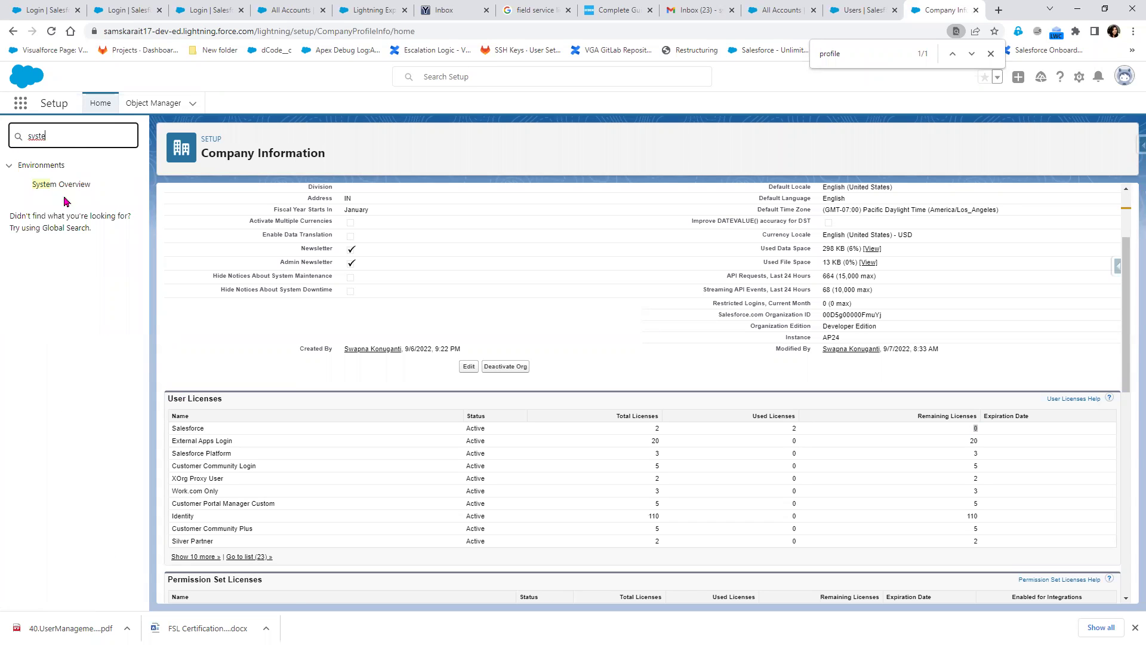
click(63, 185)
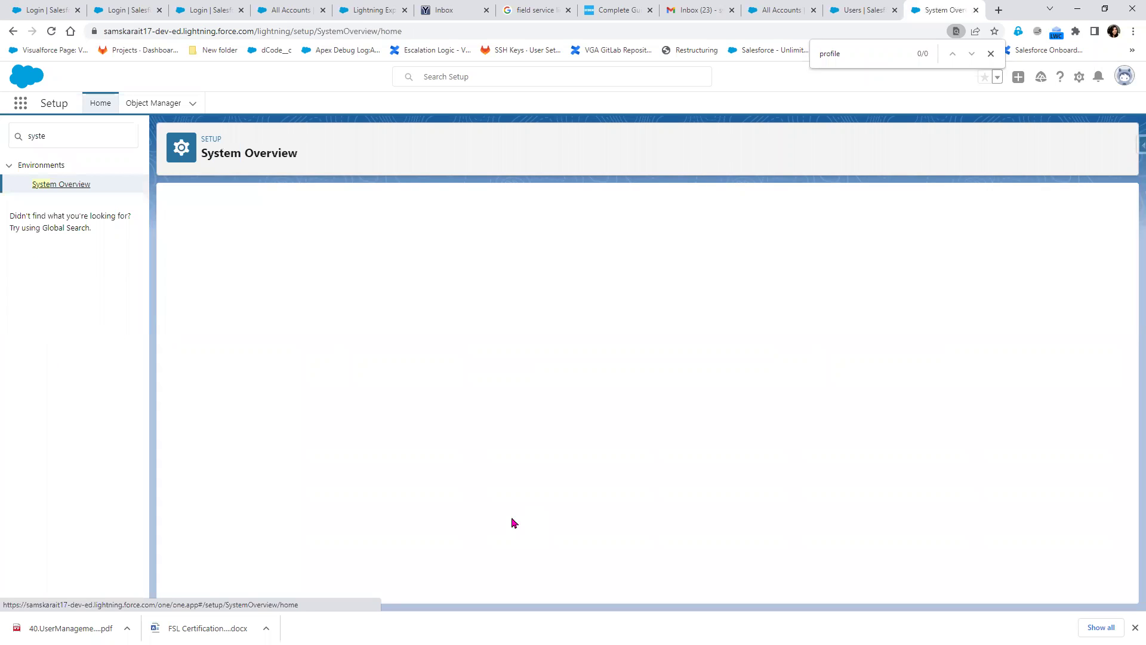
scroll(404, 511, down, 5)
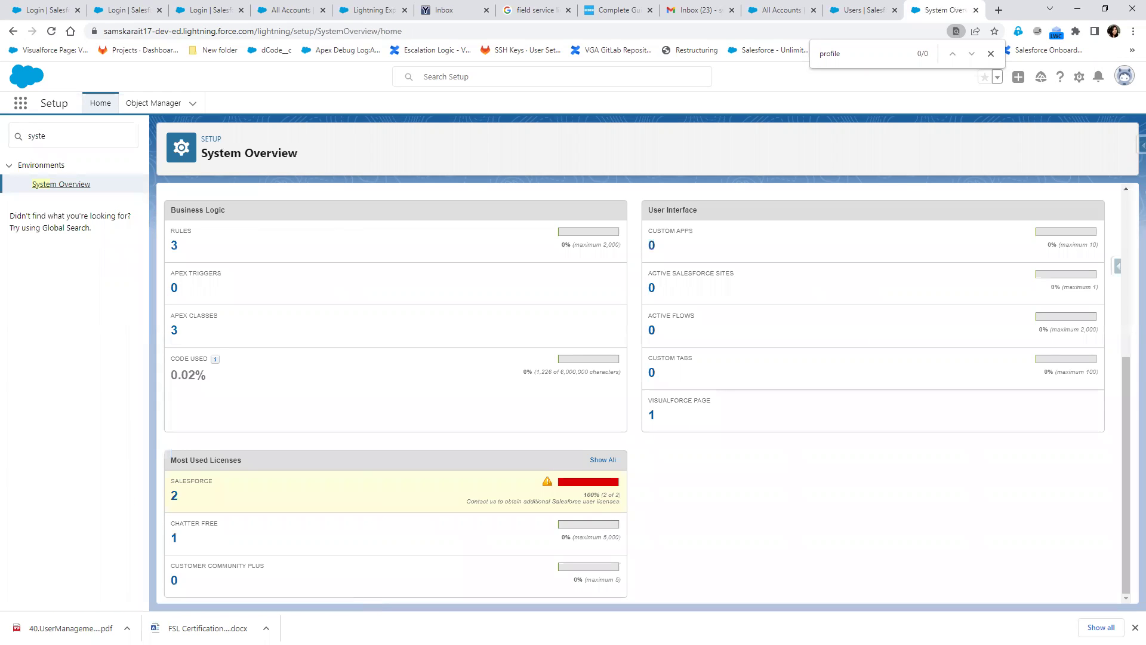
Verify the new user's account from the incognito inbox and enter and confirm a new password
key(alt+Tab)
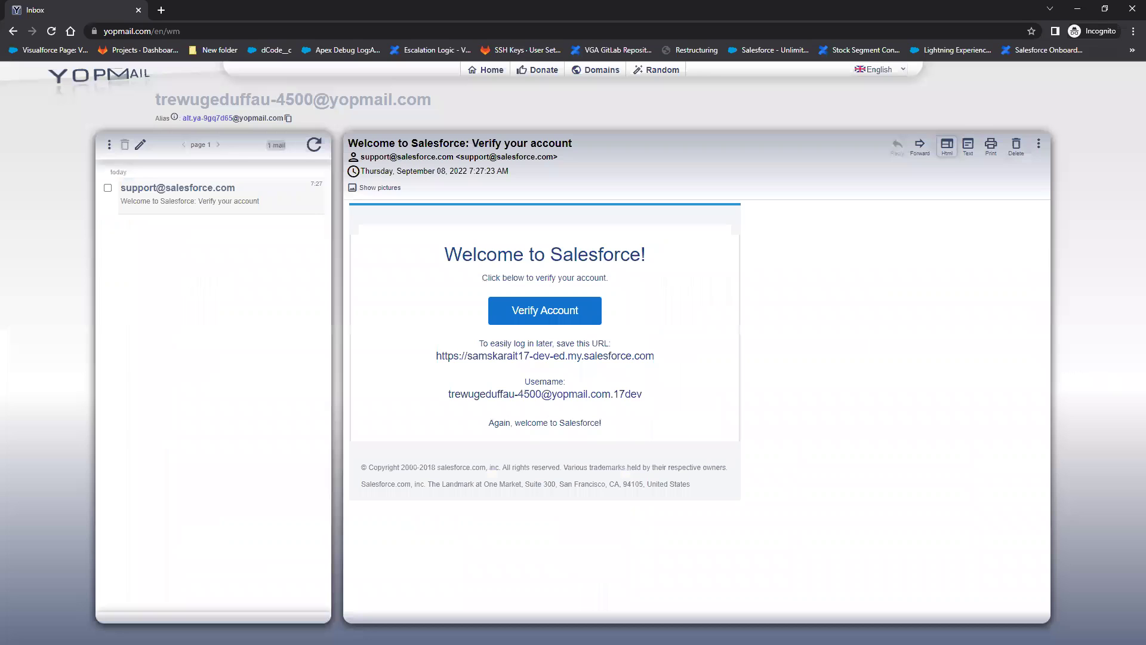
click(551, 325)
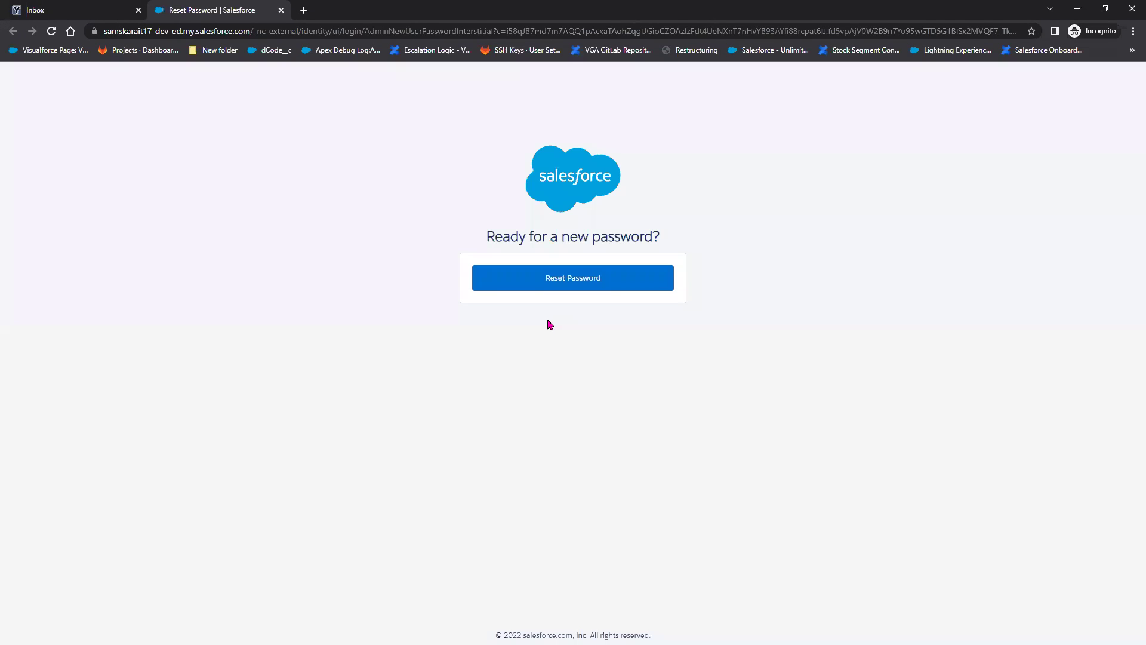
click(573, 287)
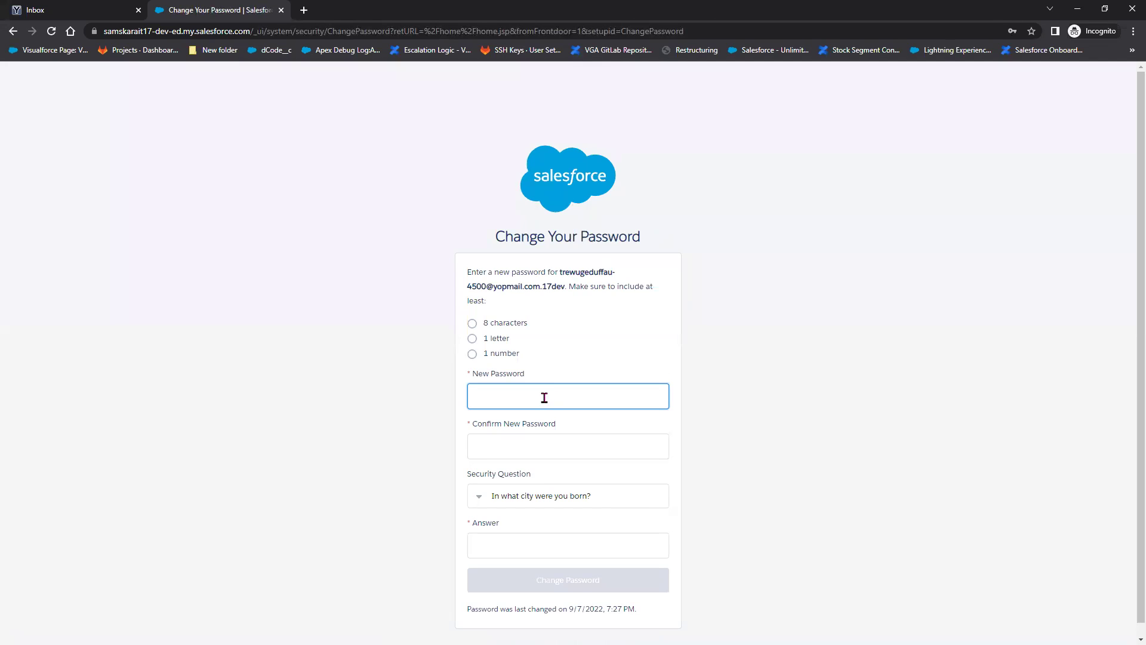
text(••••••••••••)
key(Tab)
text(••)
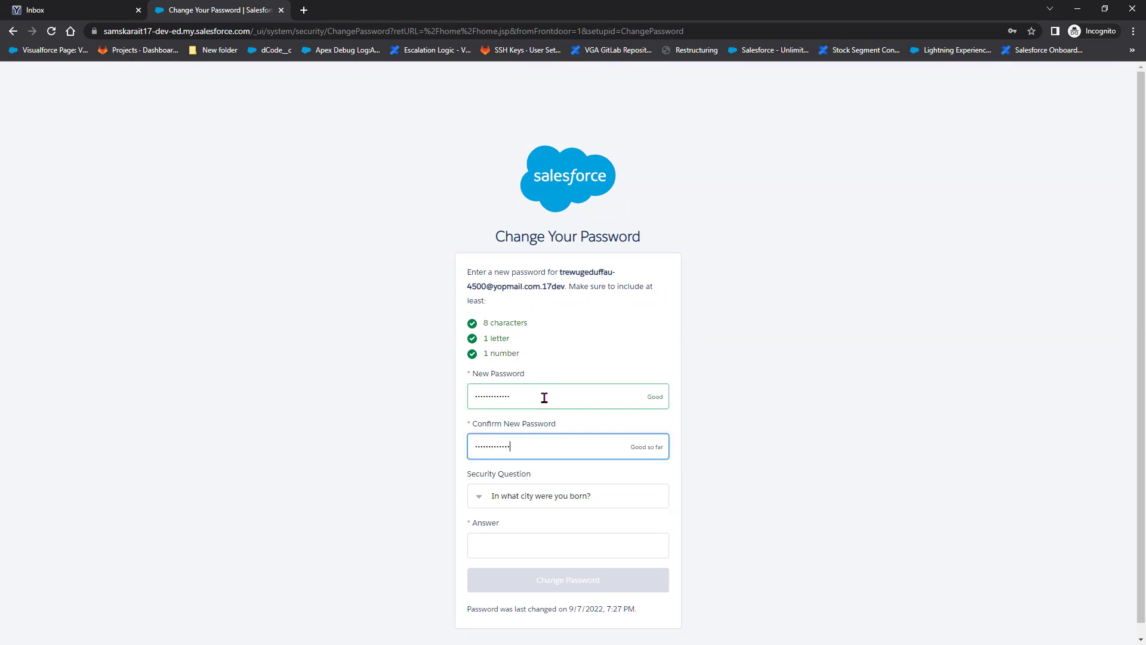
Pick the pet's-name security question, enter its answer, and submit the password change
click(592, 497)
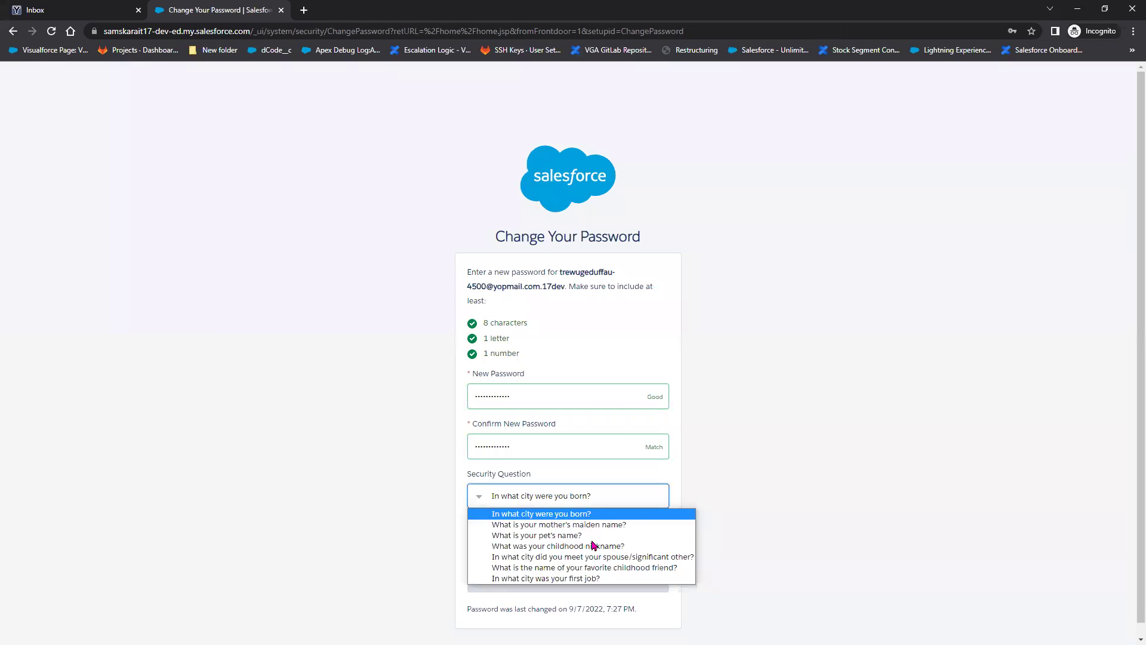
click(582, 535)
click(555, 556)
click(587, 590)
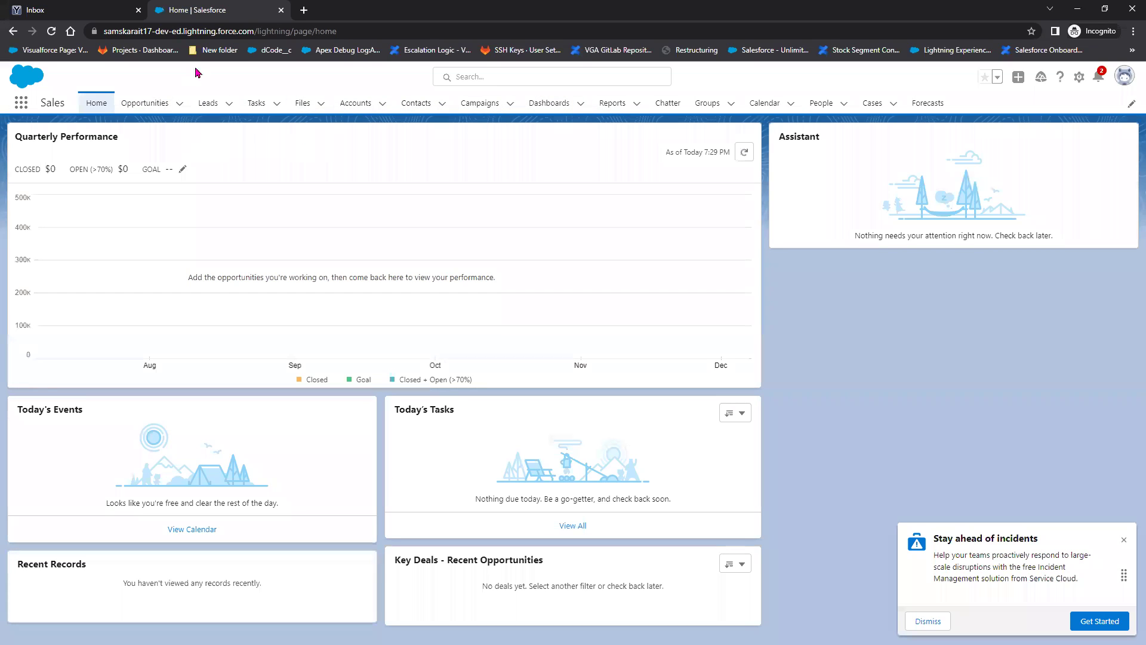
Open and close the new user's profile menu, then minimise the incognito Salesforce window
click(1126, 78)
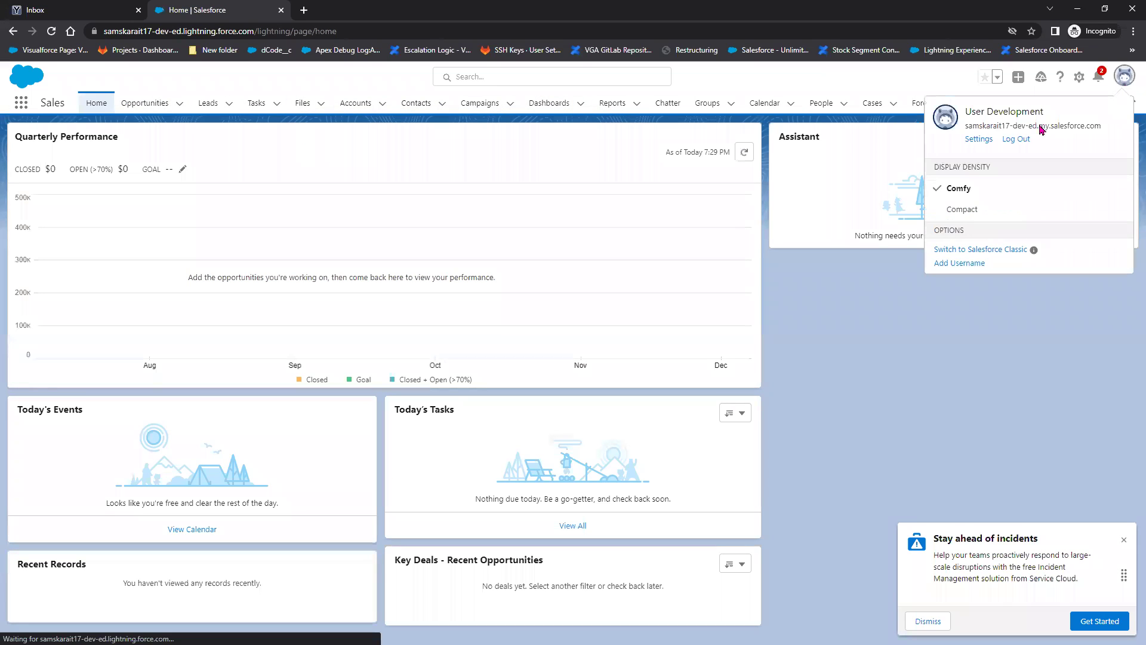
click(215, 80)
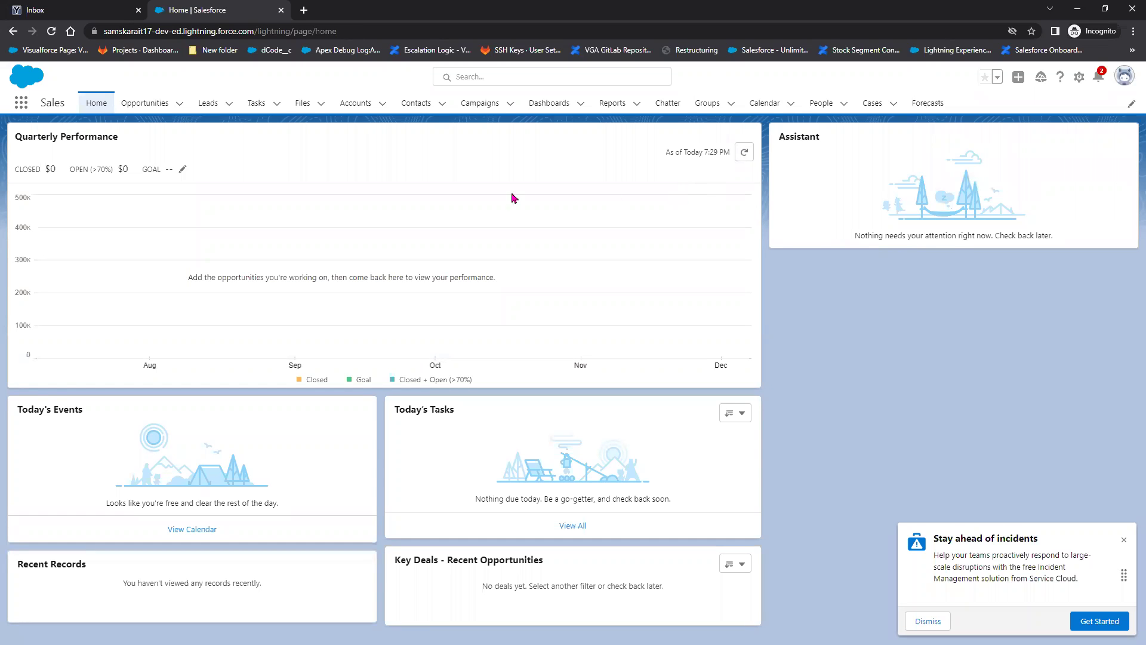
click(1077, 9)
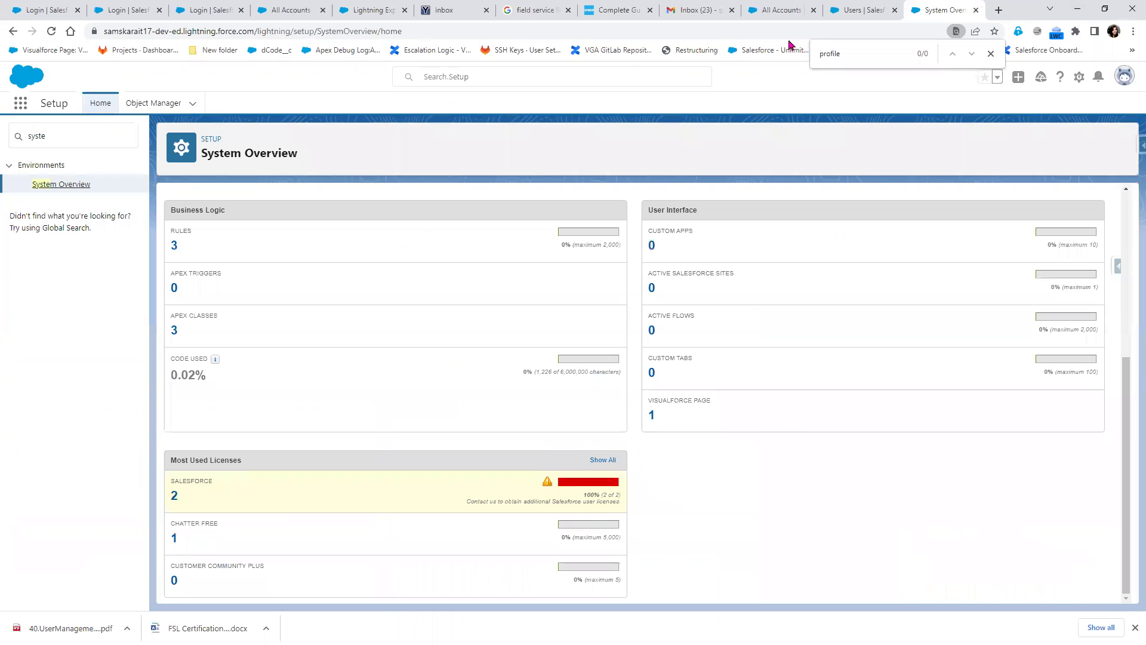
Open Users via Quick Find 'user', start a New User, then switch back to System Overview
click(870, 15)
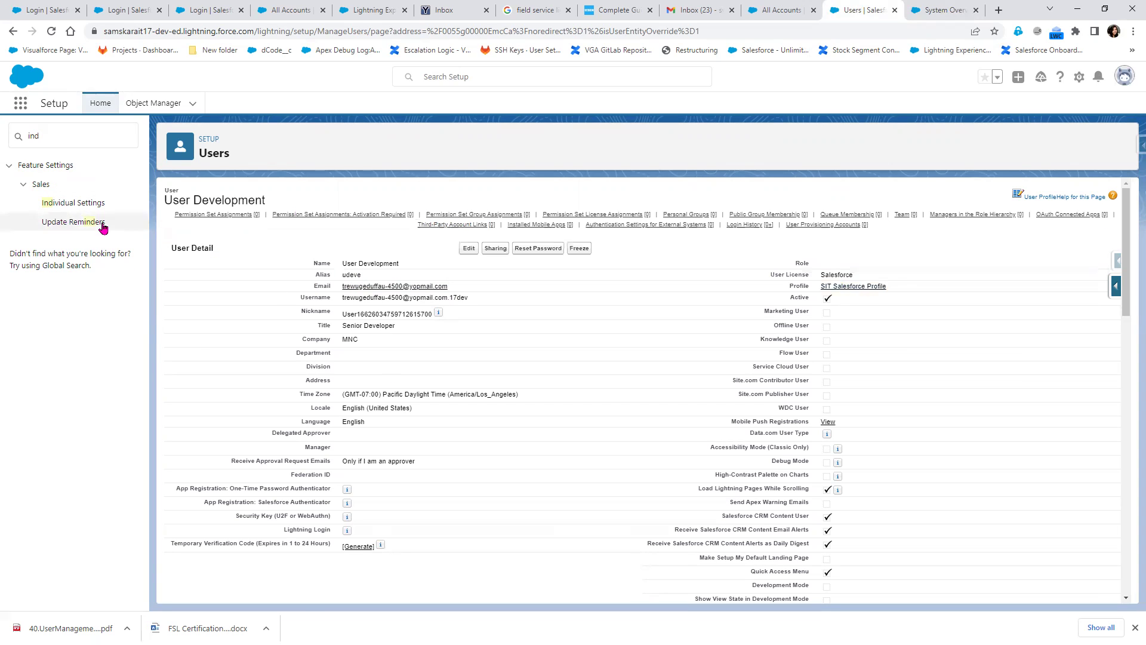
click(60, 134)
key(ctrl+a)
text(us)
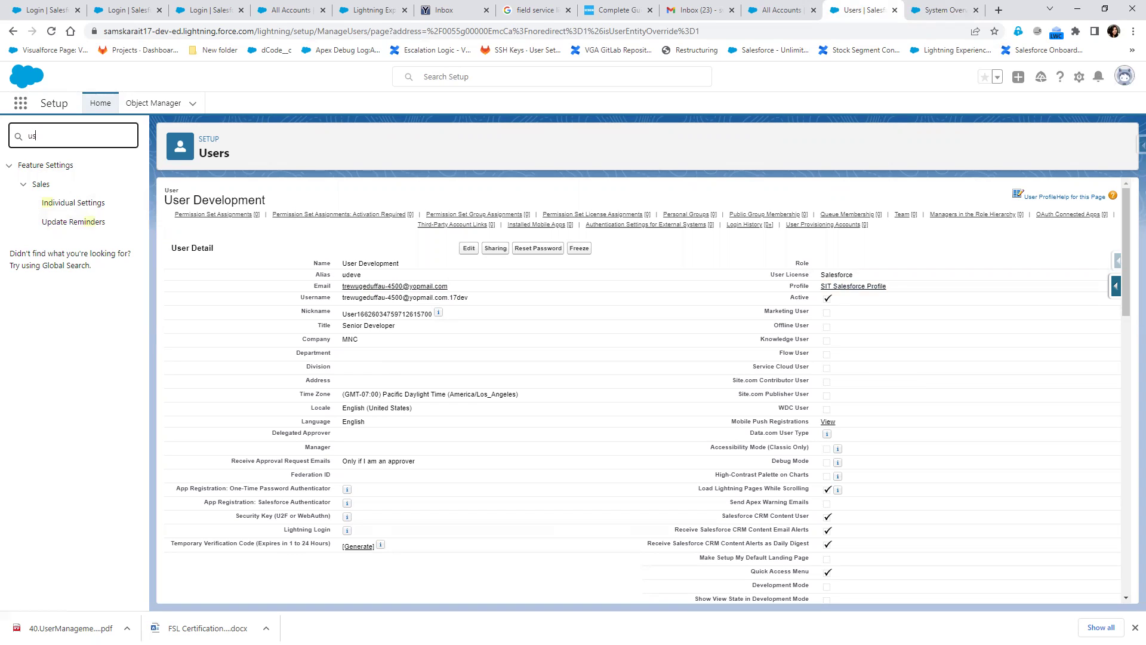
text(er)
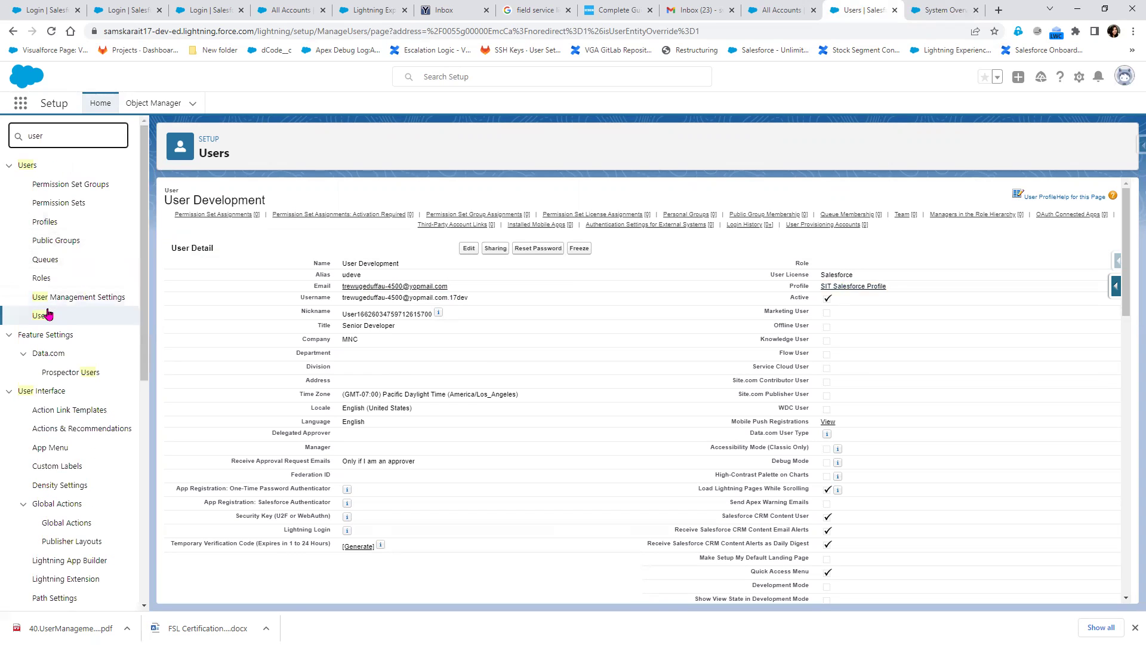
click(48, 315)
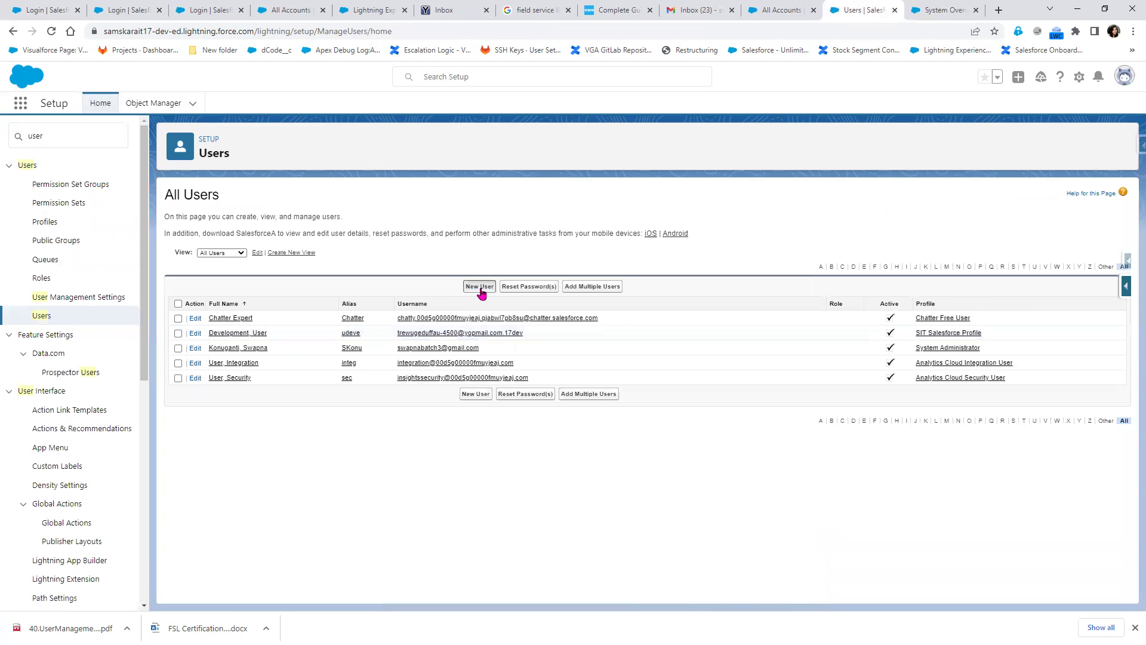
click(484, 288)
click(941, 10)
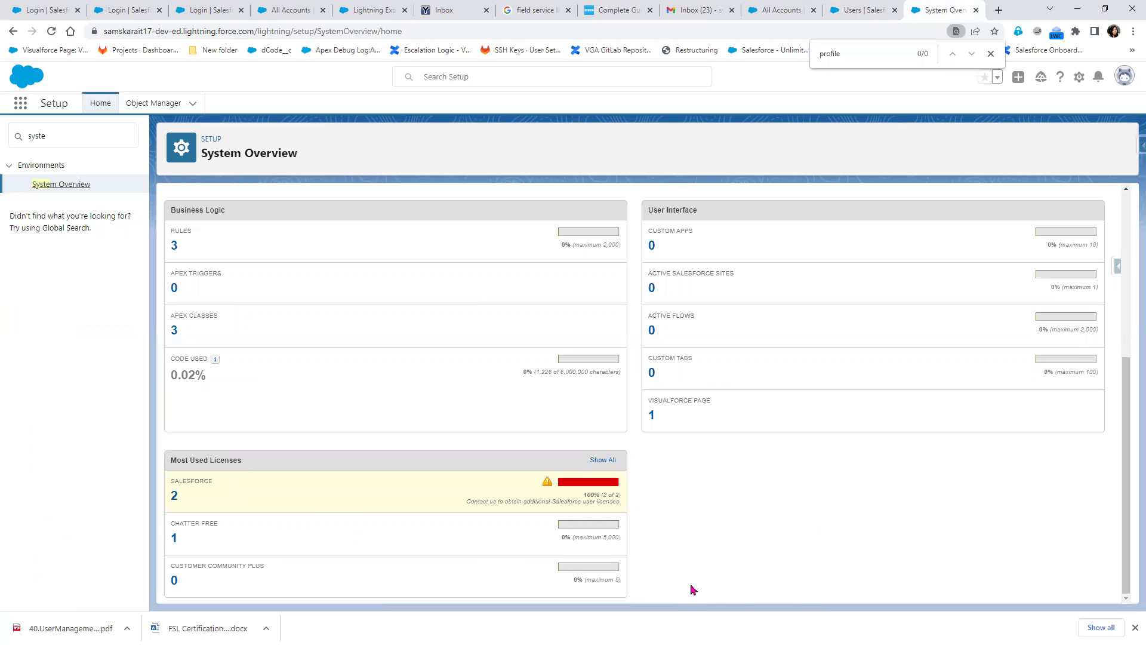
Search Quick Find for 'Company' and open Company Information in a new tab
scroll(667, 576, up, 2)
scroll(667, 576, up, 1)
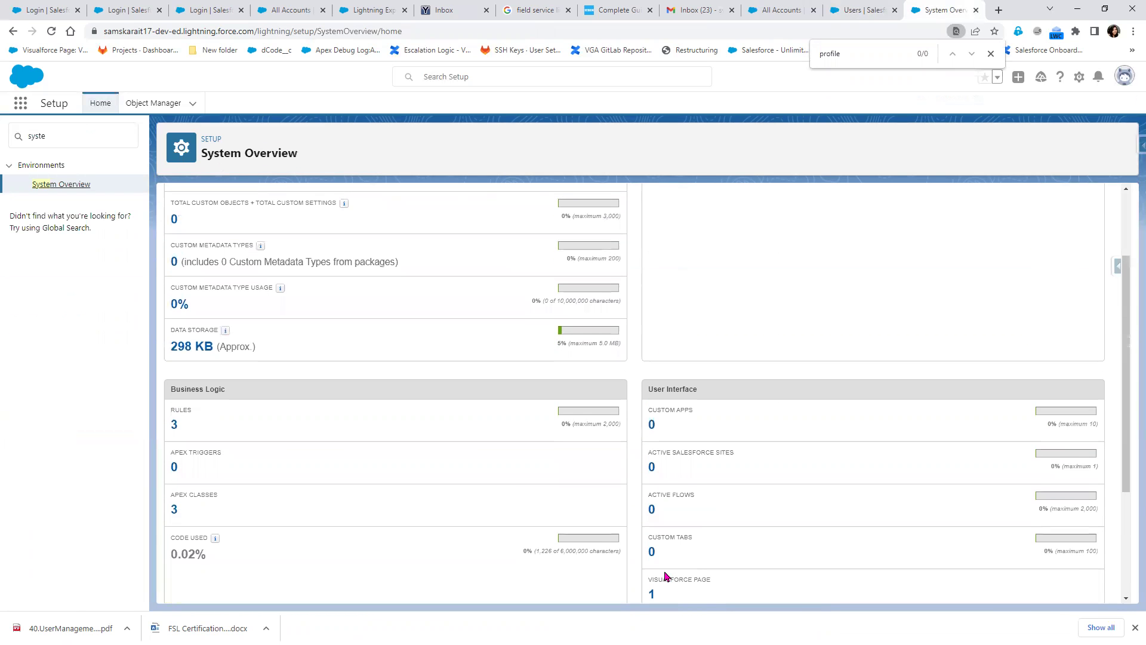
scroll(667, 576, up, 2)
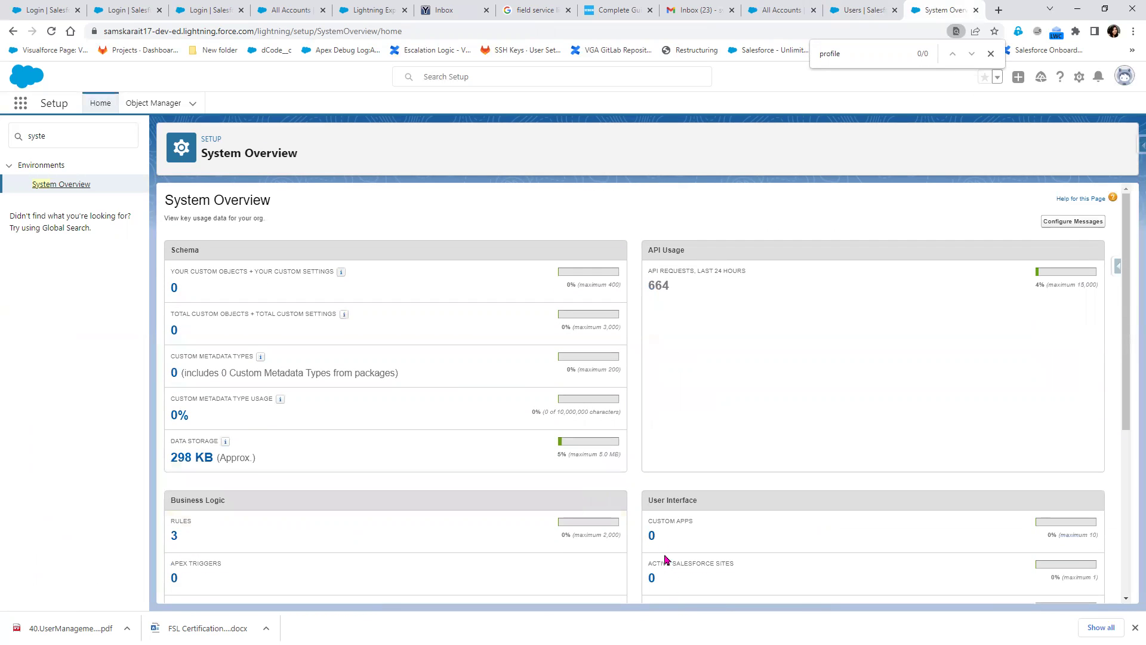
click(46, 135)
key(ctrl+a)
text(Co)
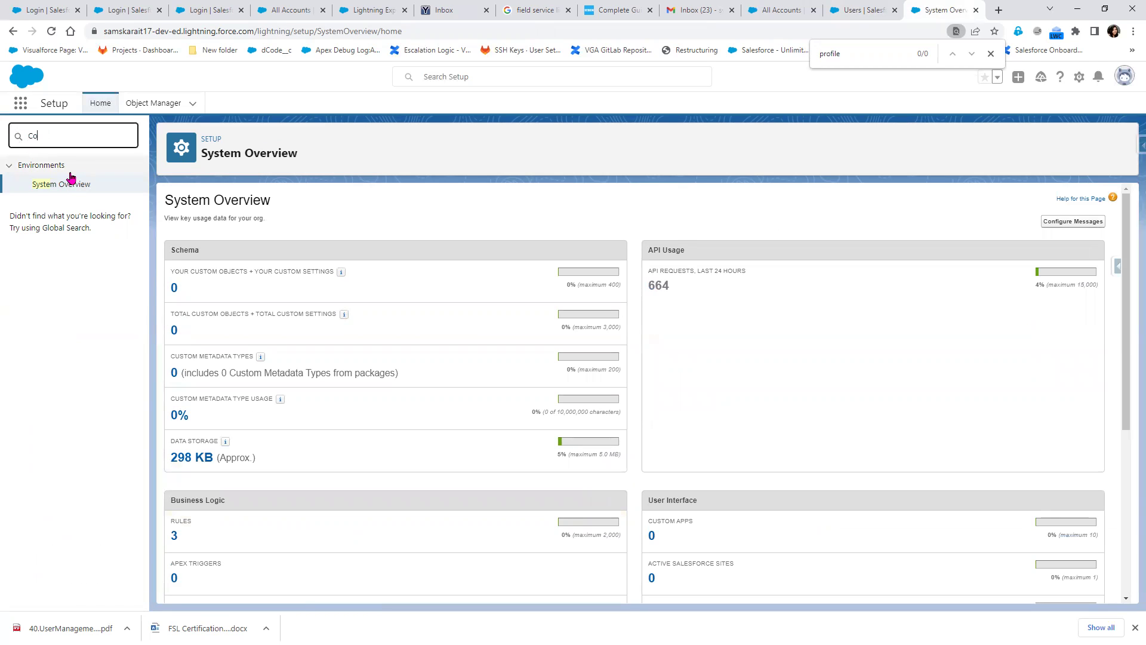
text(mpany)
right_click(73, 253)
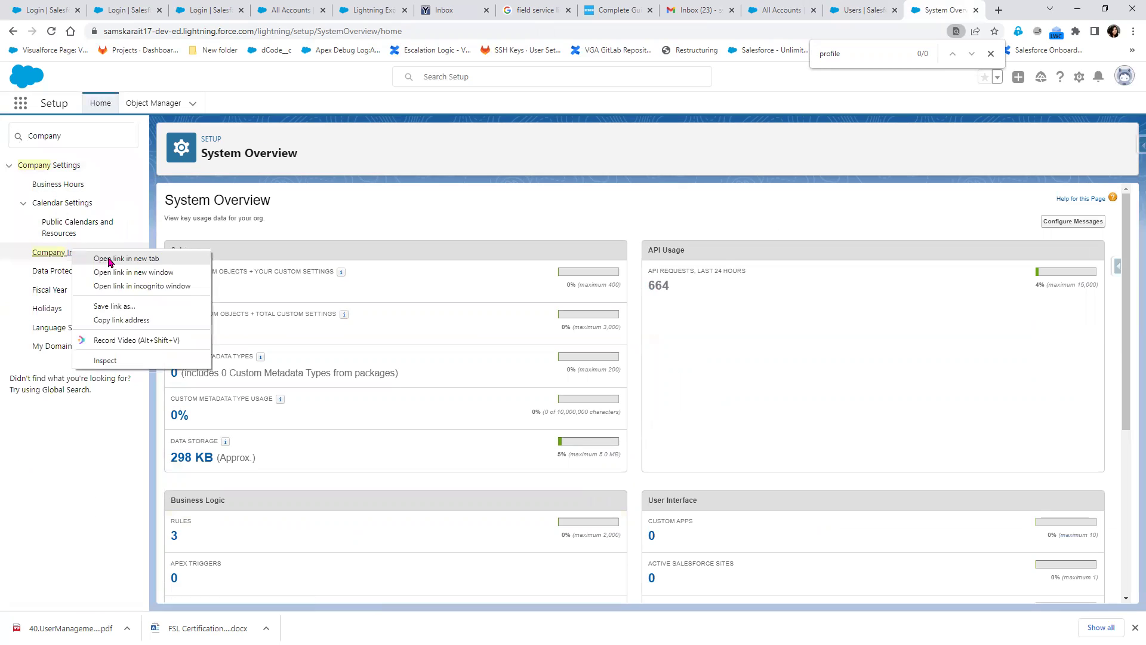
click(109, 259)
Check the 3 Salesforce Platform licences under User Licenses, then return to the New User form
key(ctrl+Tab)
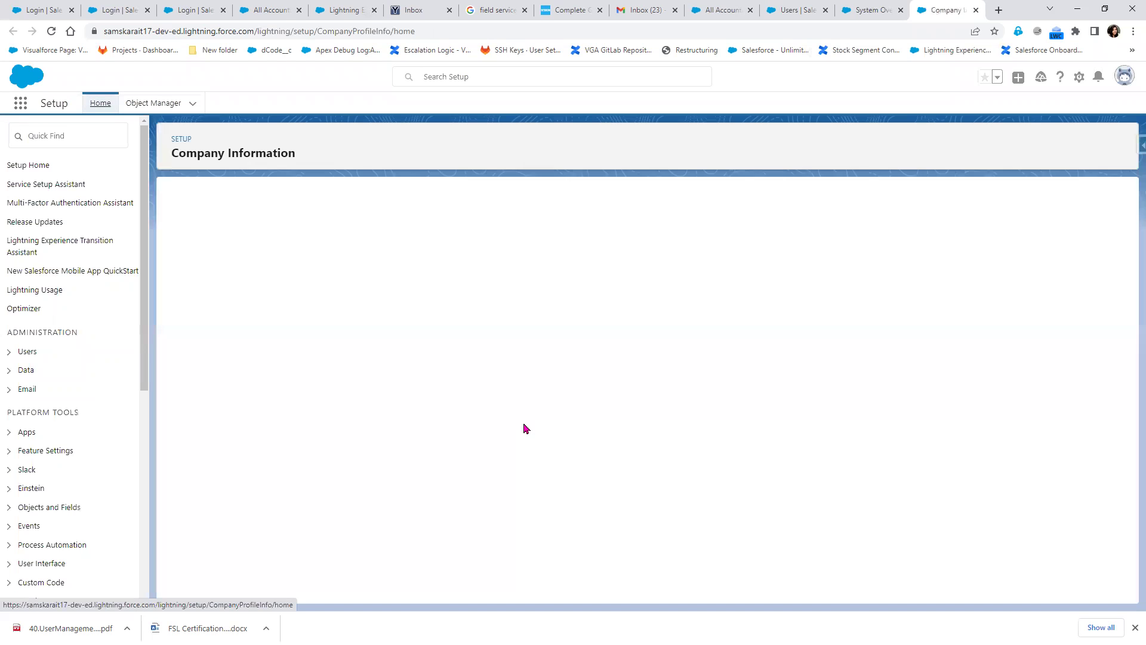
scroll(684, 488, down, 2)
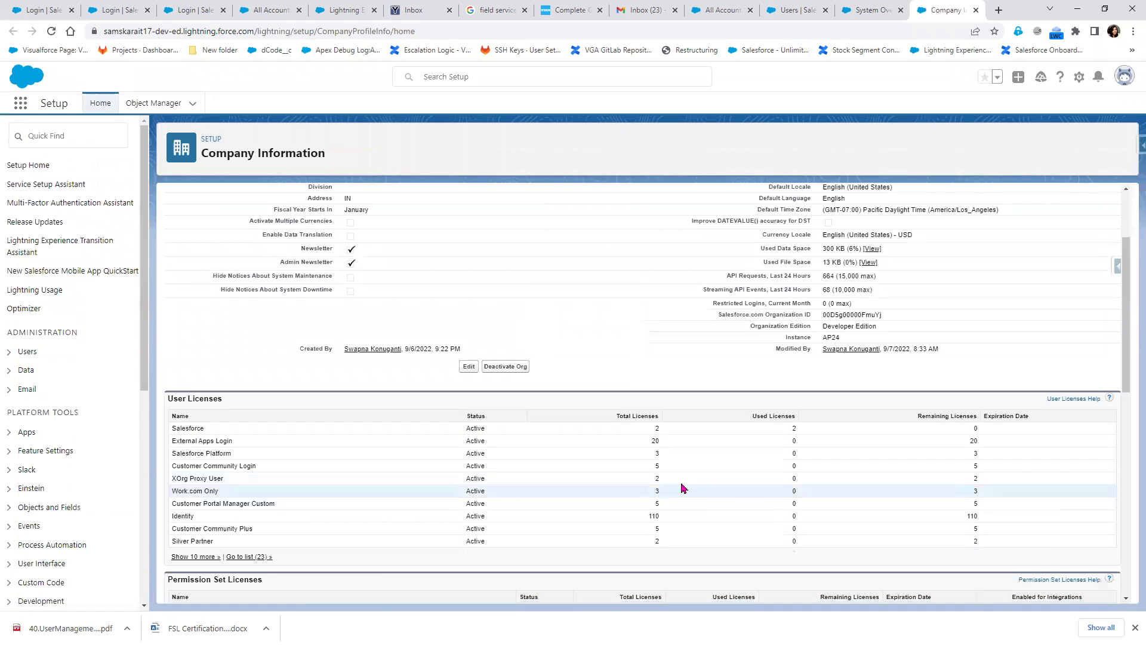
drag(665, 453, 645, 455)
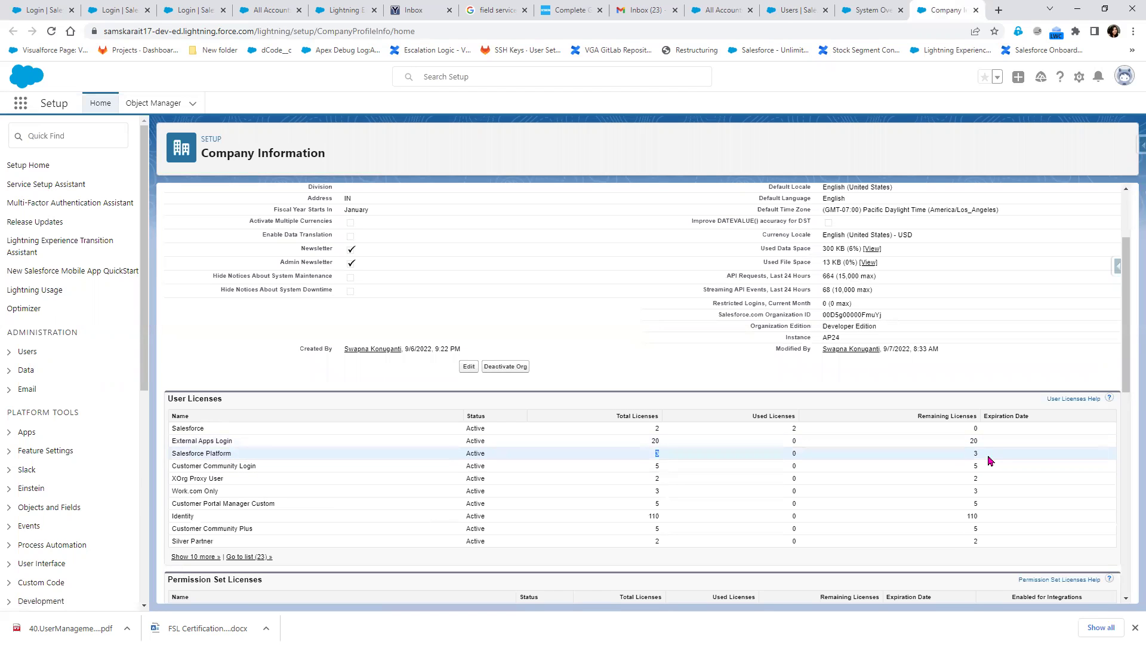
click(791, 11)
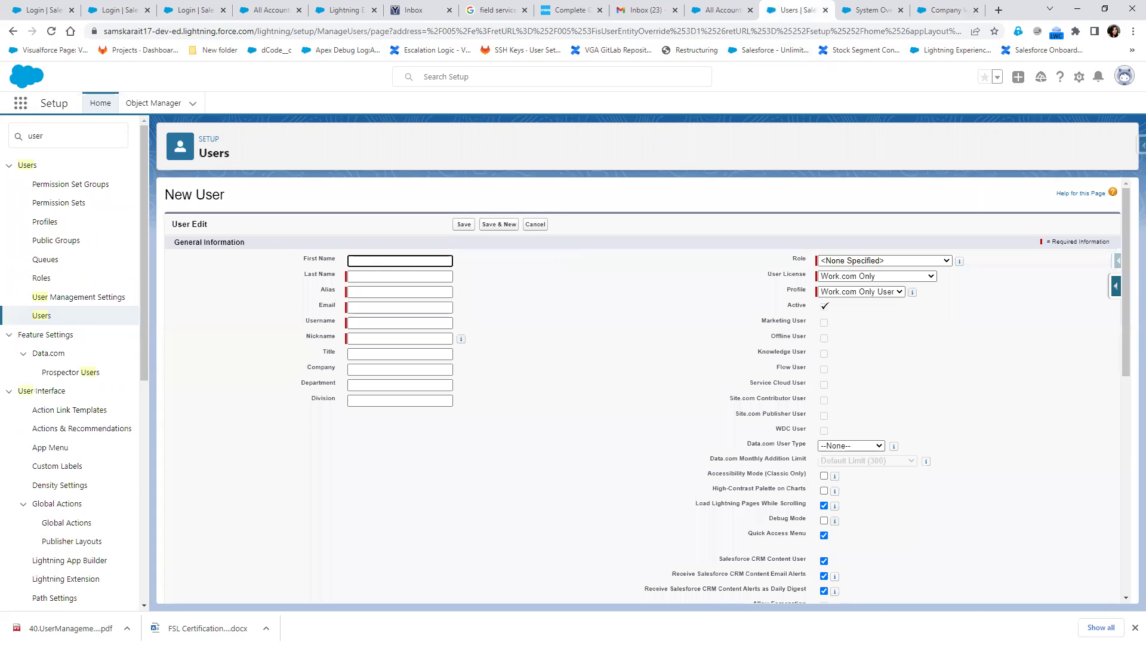
Enter first name 'User' and last name 'Manager' on the New User form
key(alt+Tab)
scroll(292, 510, down, 4)
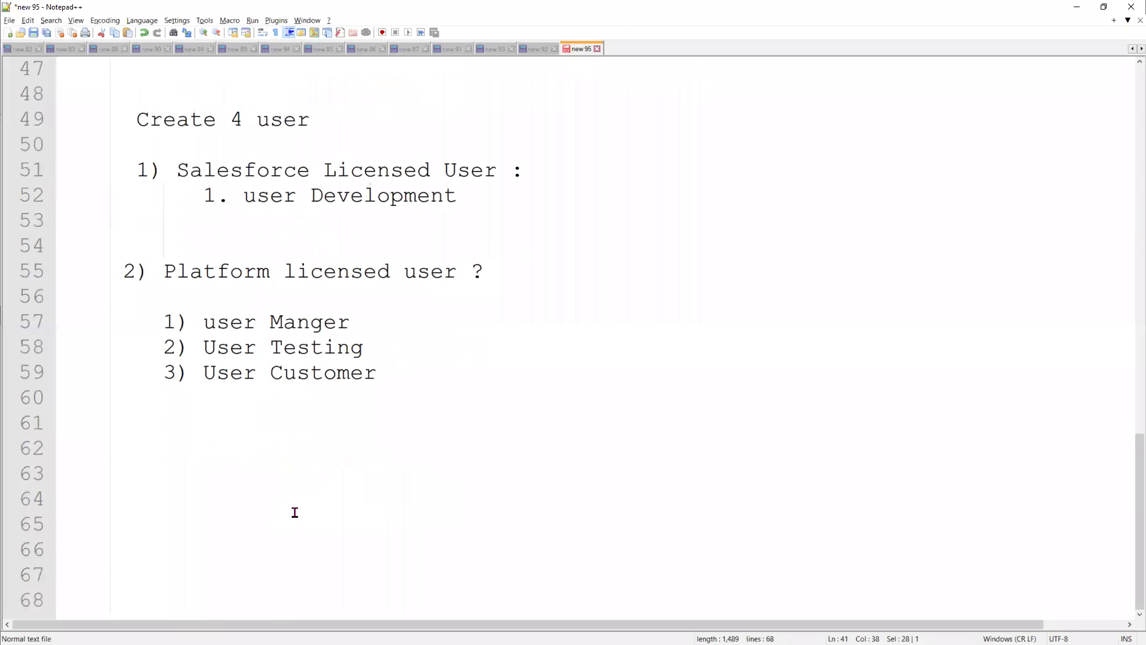
double_click(306, 332)
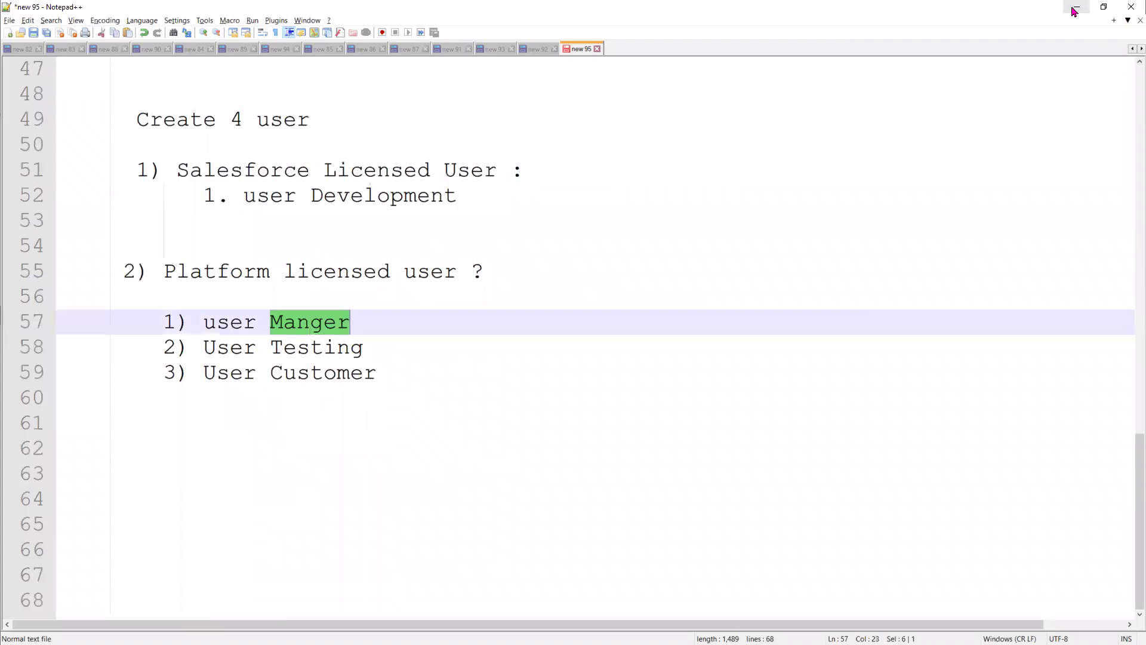
click(1075, 9)
click(404, 259)
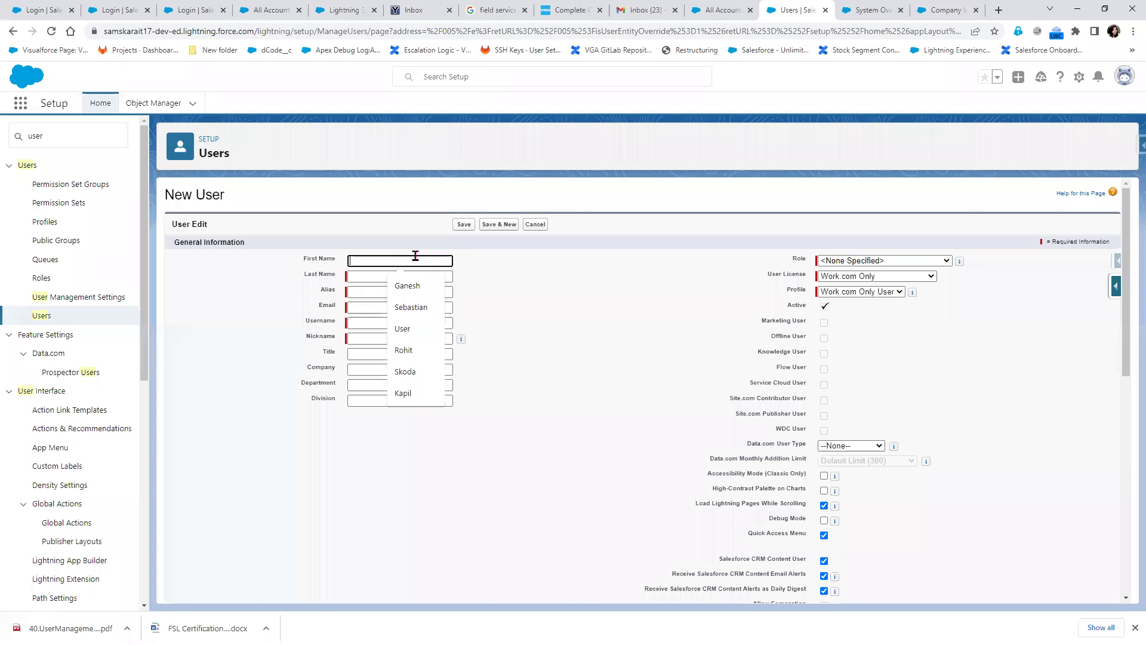
text(User)
key(Tab)
text(Manager)
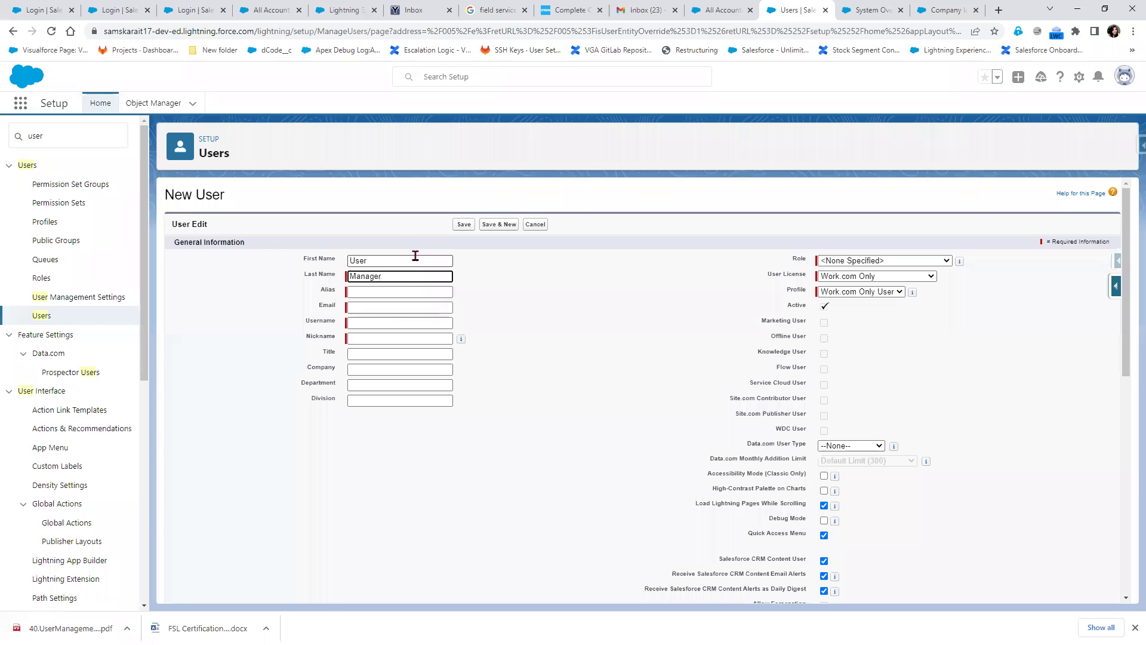
Fill in the user's email address and extend the auto-filled username with '.17dev'
click(402, 295)
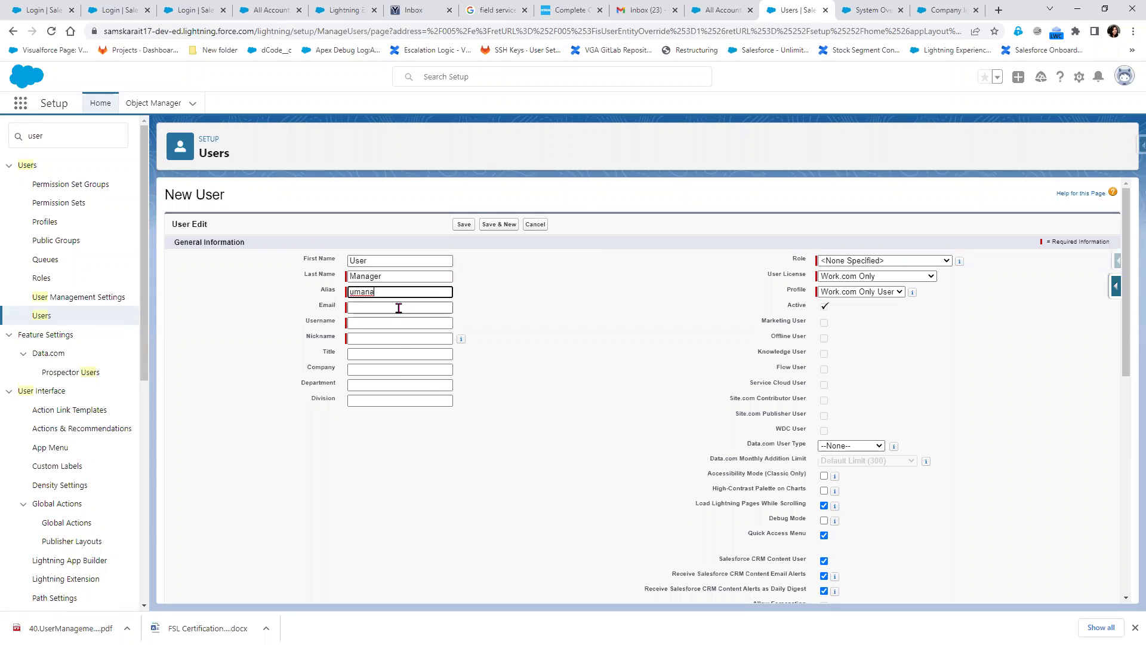
click(399, 308)
click(482, 305)
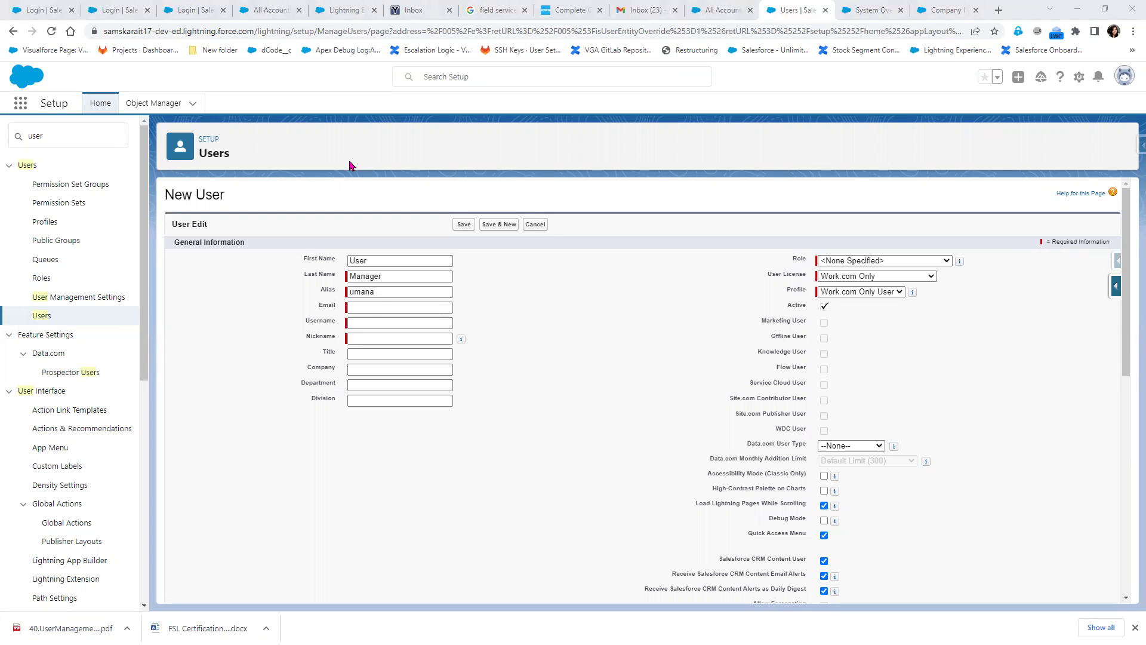
click(370, 307)
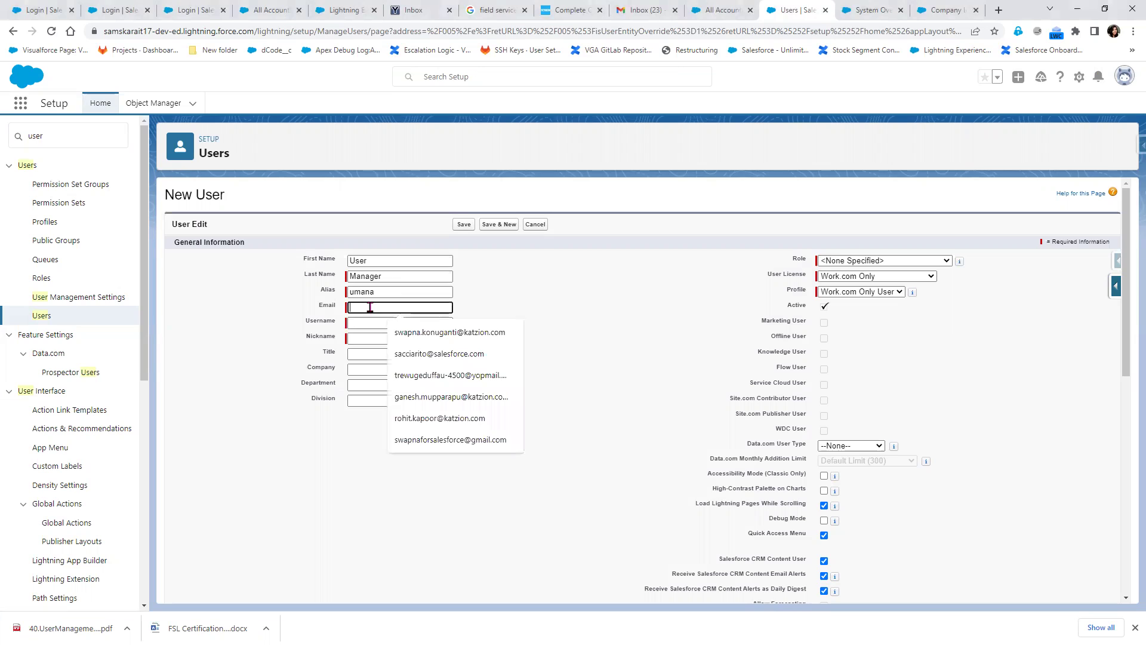
key(ctrl+v)
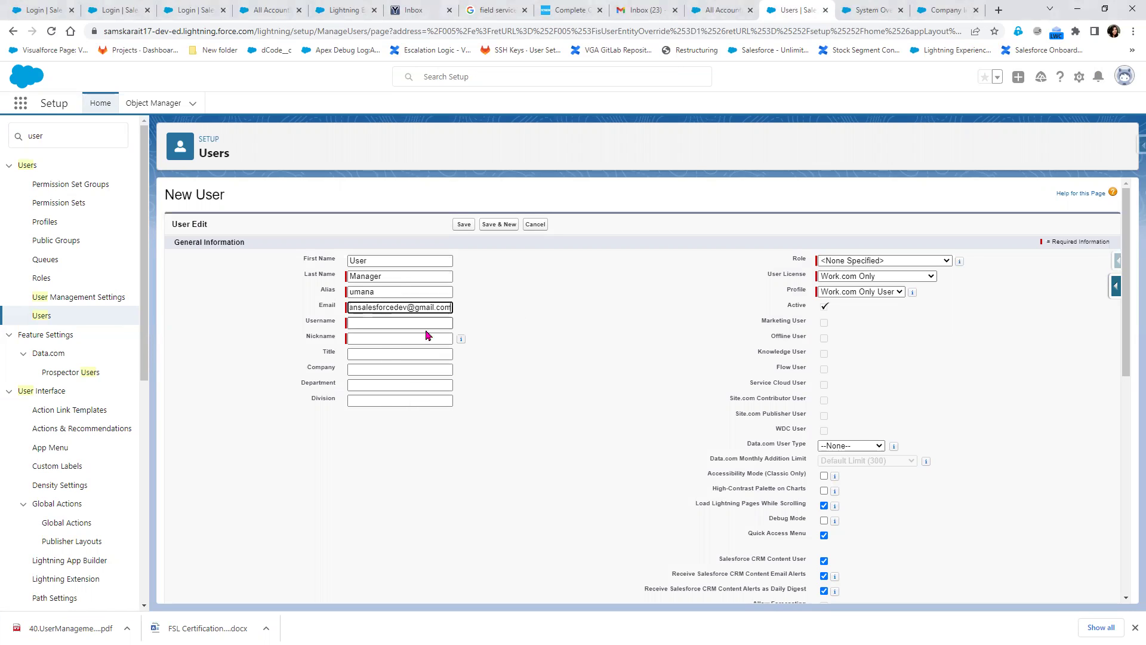
click(432, 322)
key(ctrl+shift+Left)
key(ctrl+shift+Left)
key(End)
text(.17)
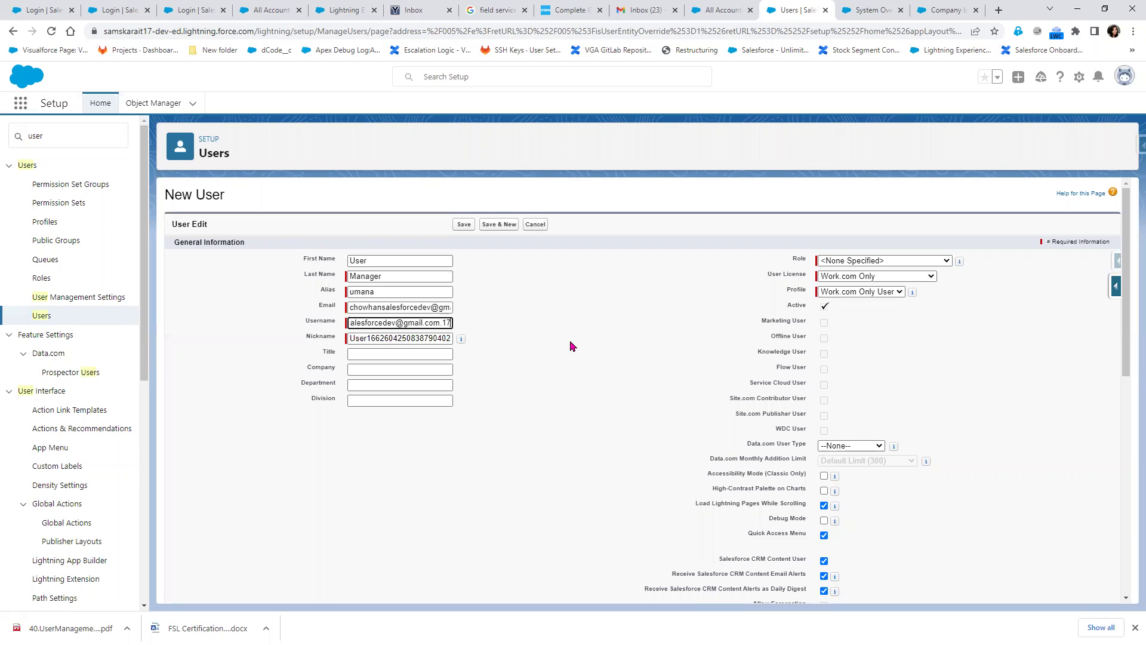
text(dev)
click(438, 358)
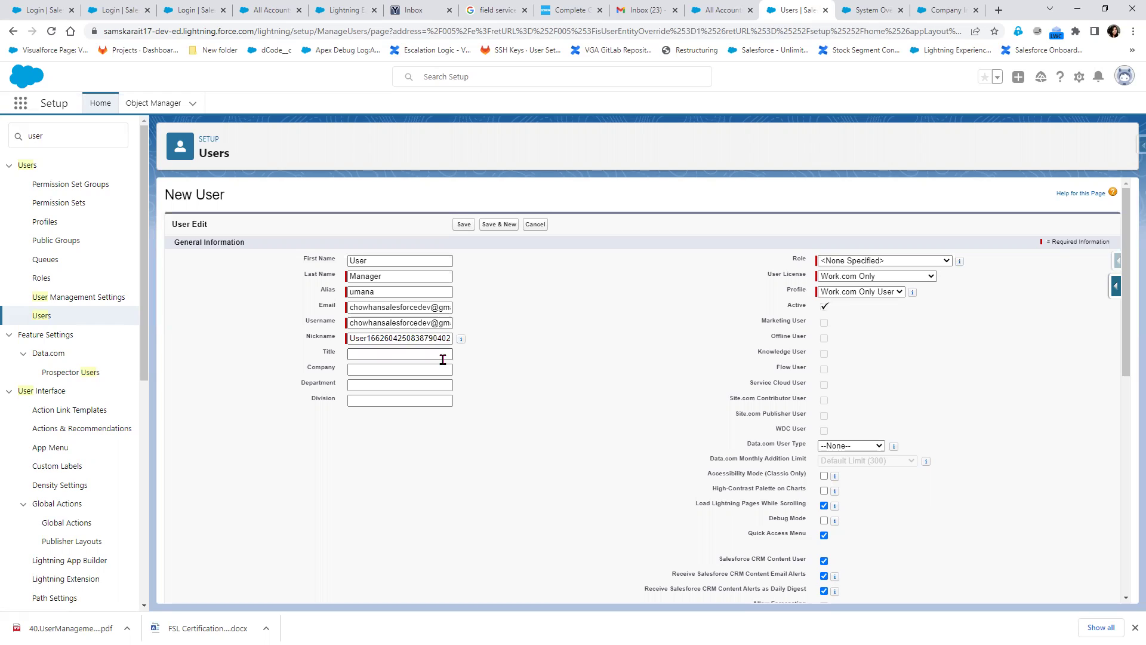
Choose the Salesforce Platform licence and SIT Platform Profile, then save User Manager
click(852, 277)
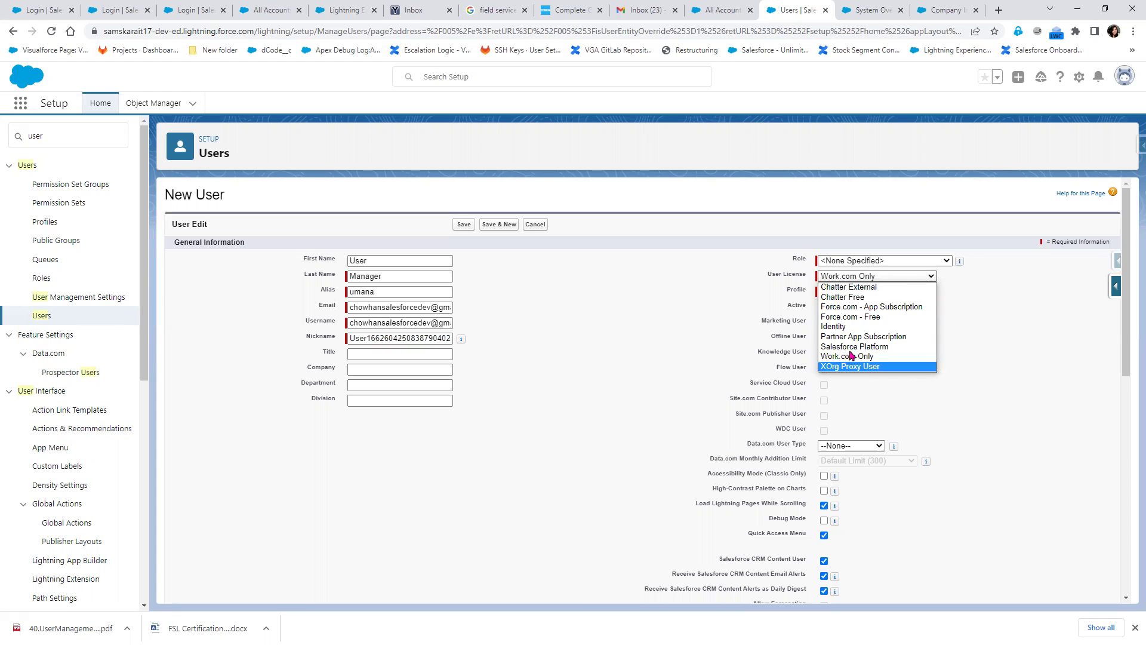
key(Return)
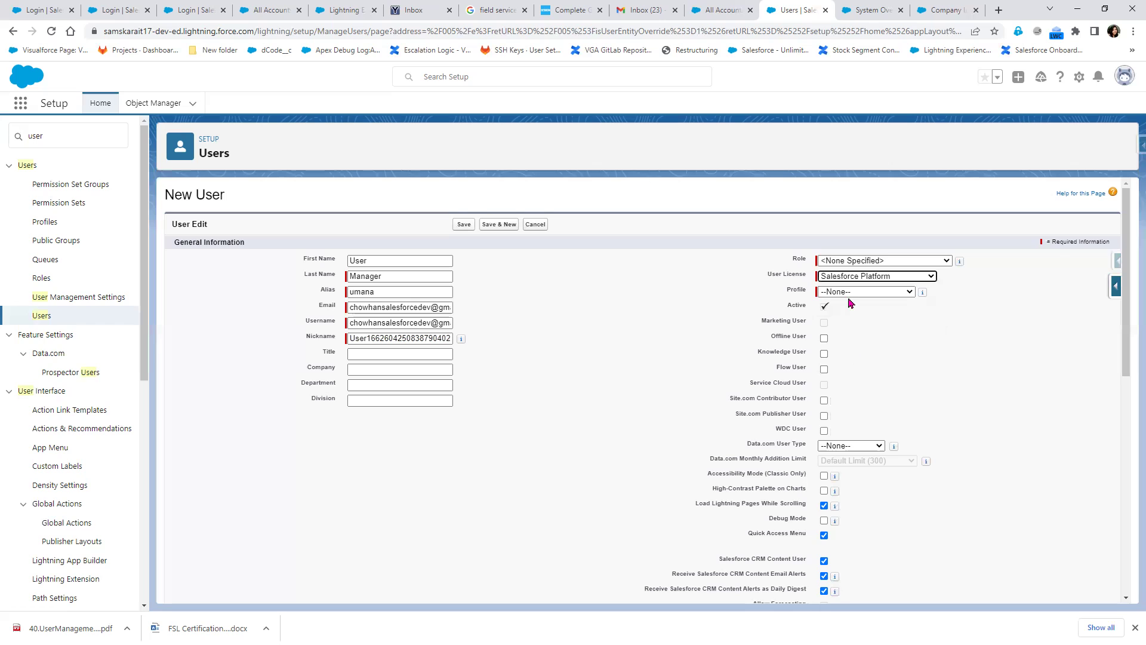
click(849, 294)
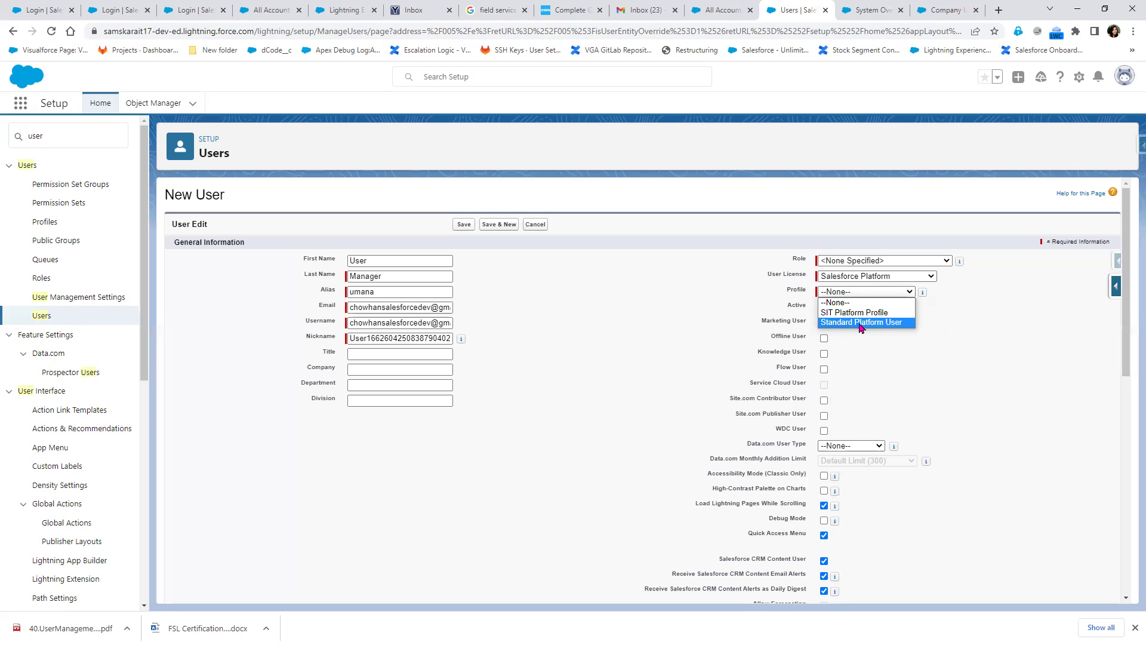
click(857, 312)
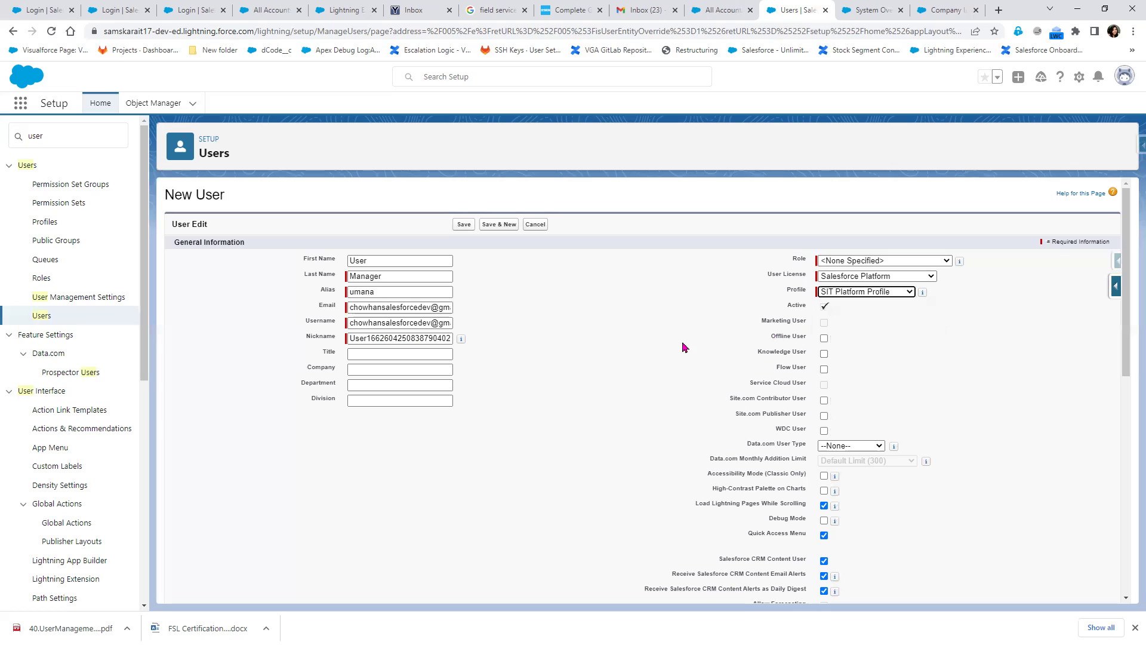
scroll(596, 478, down, 10)
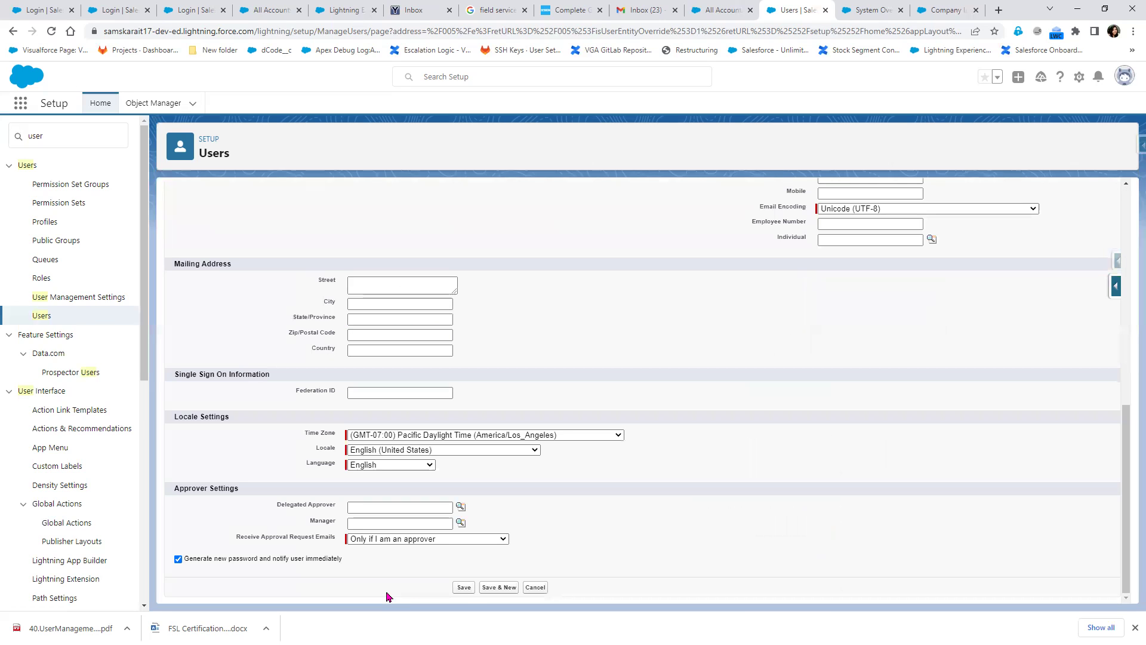
click(464, 588)
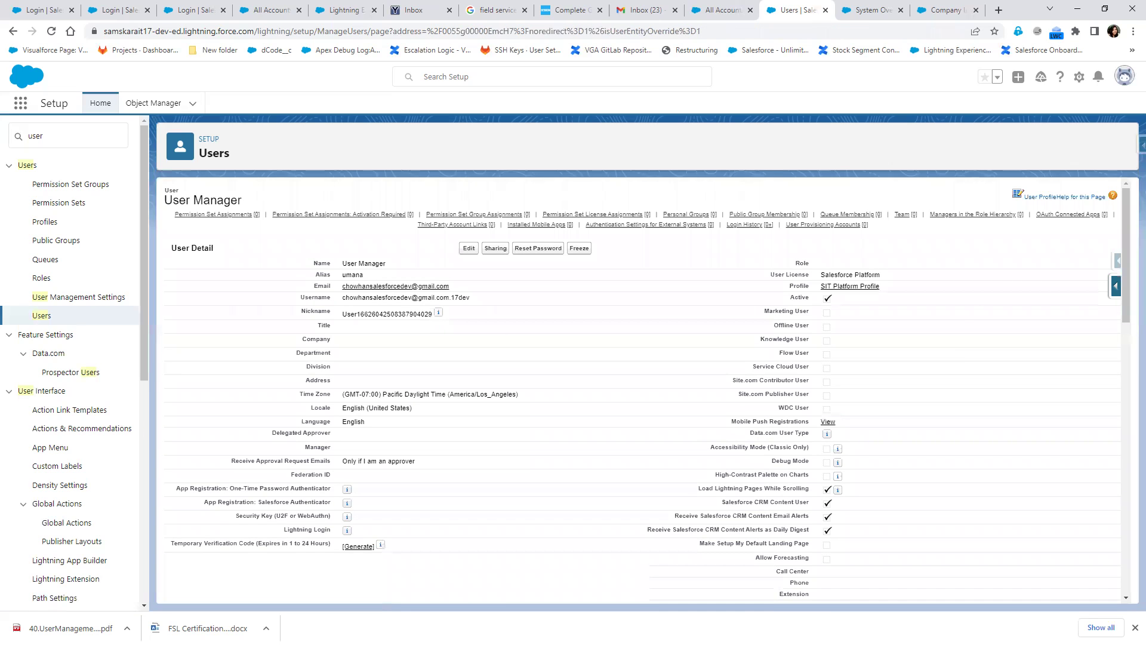
Copy the name 'Testing' from the notes and begin another New User from the Users list
key(alt+Tab)
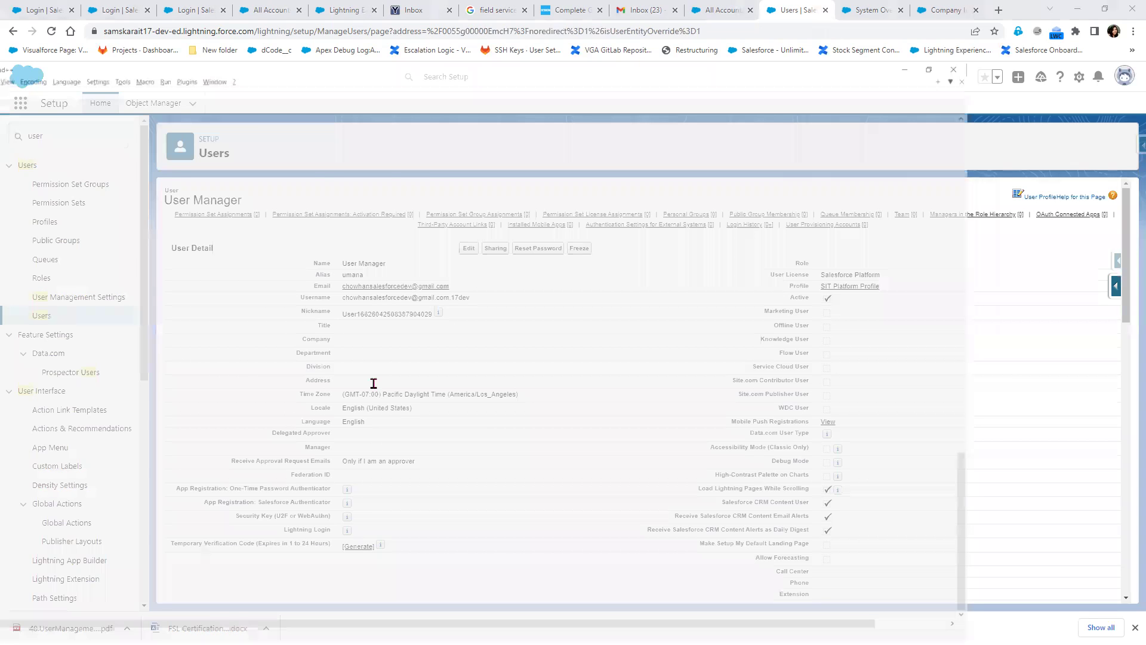
double_click(341, 349)
right_click(340, 349)
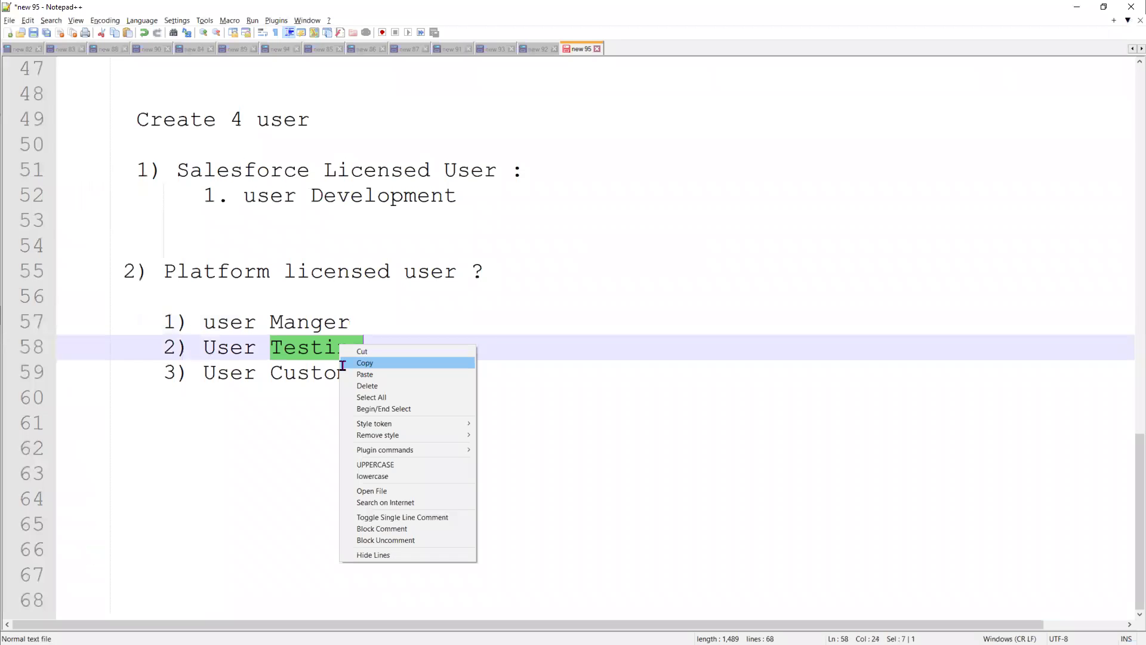
click(366, 363)
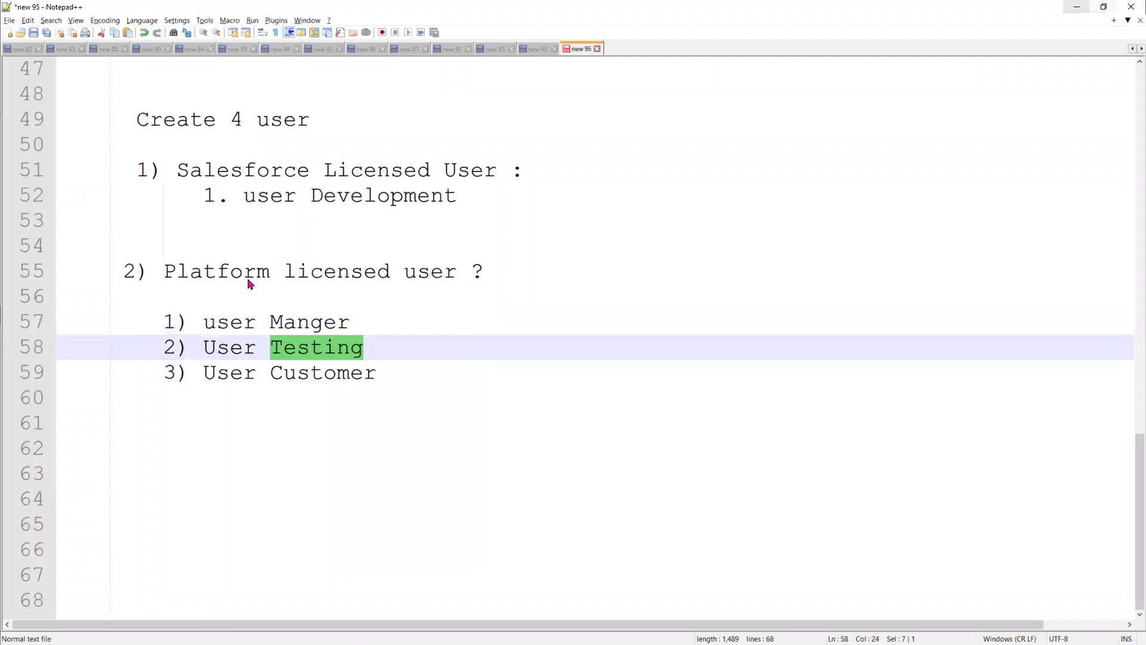
key(alt+Tab)
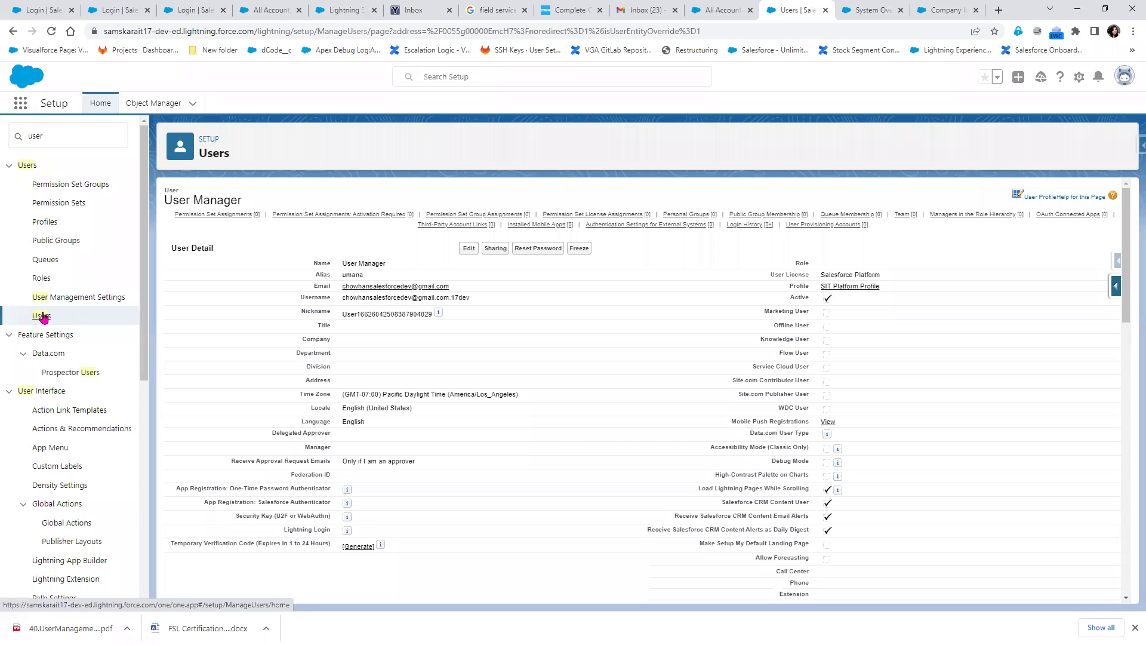
click(42, 317)
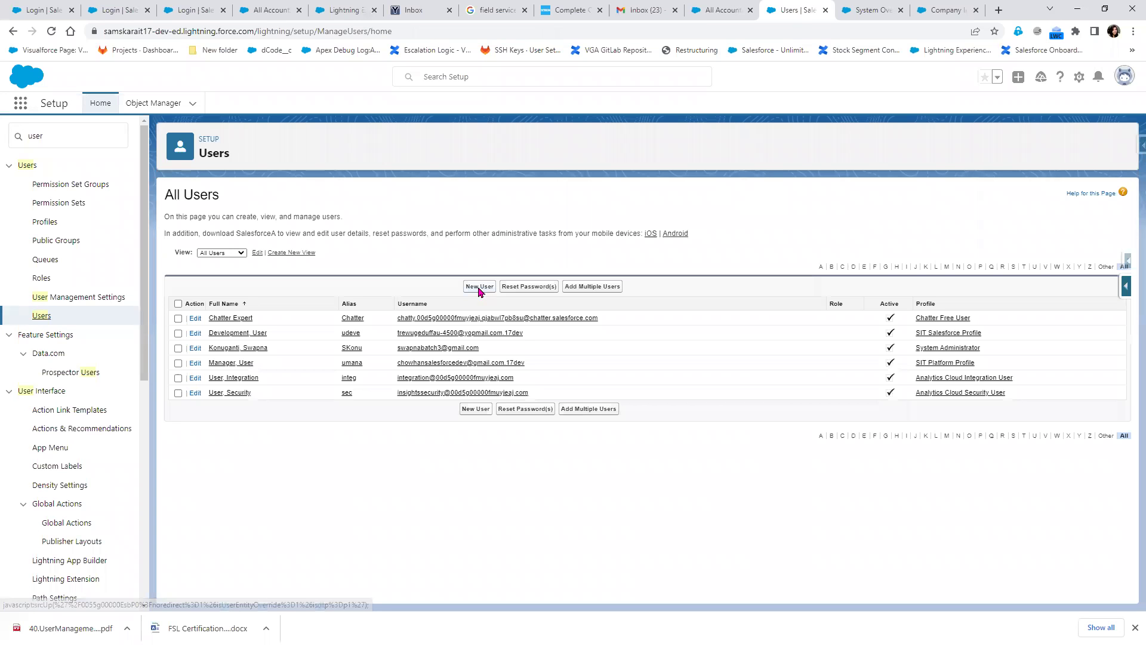
click(479, 287)
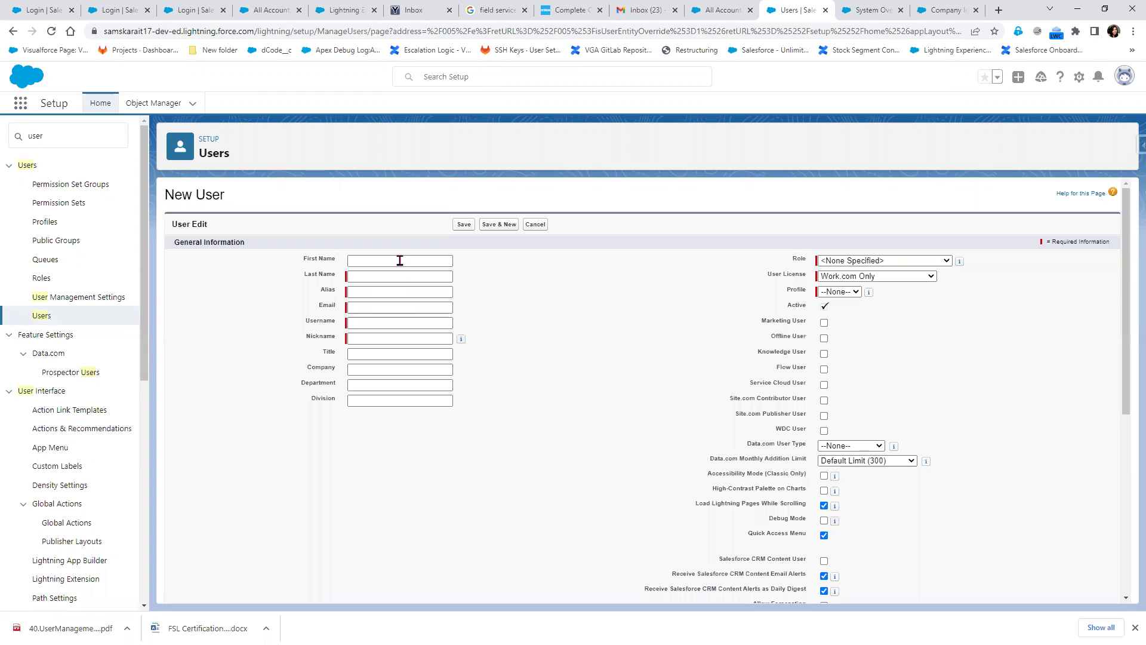
Enter First Name User and Last Name Testing on the new user form
text(U)
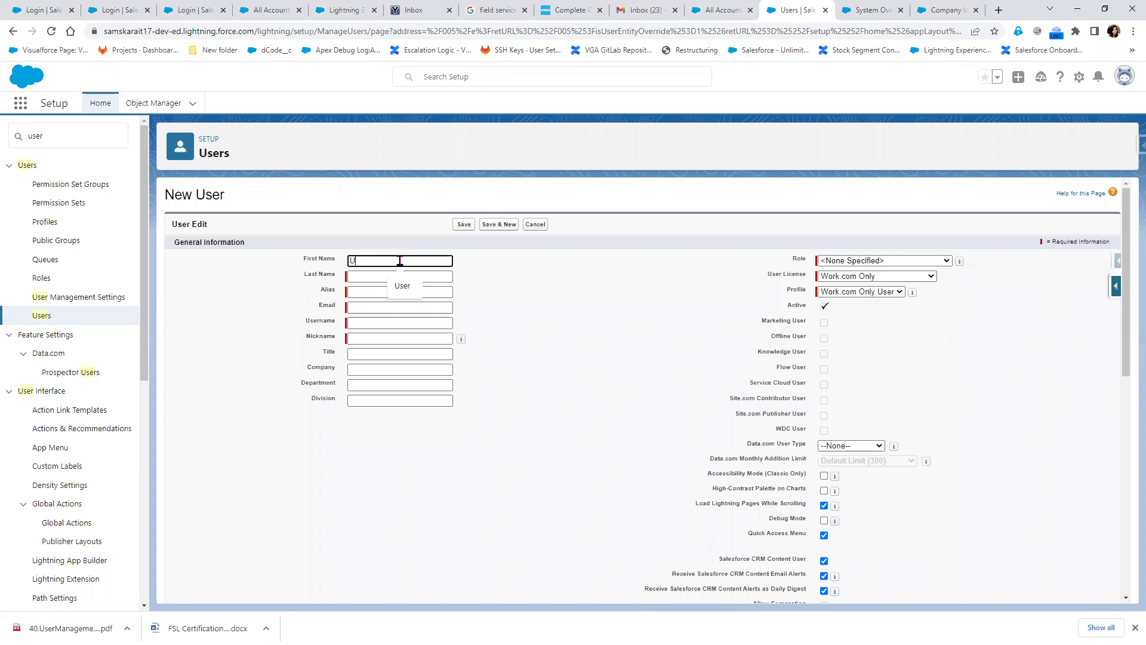
text(ser)
key(Tab)
text(Testing)
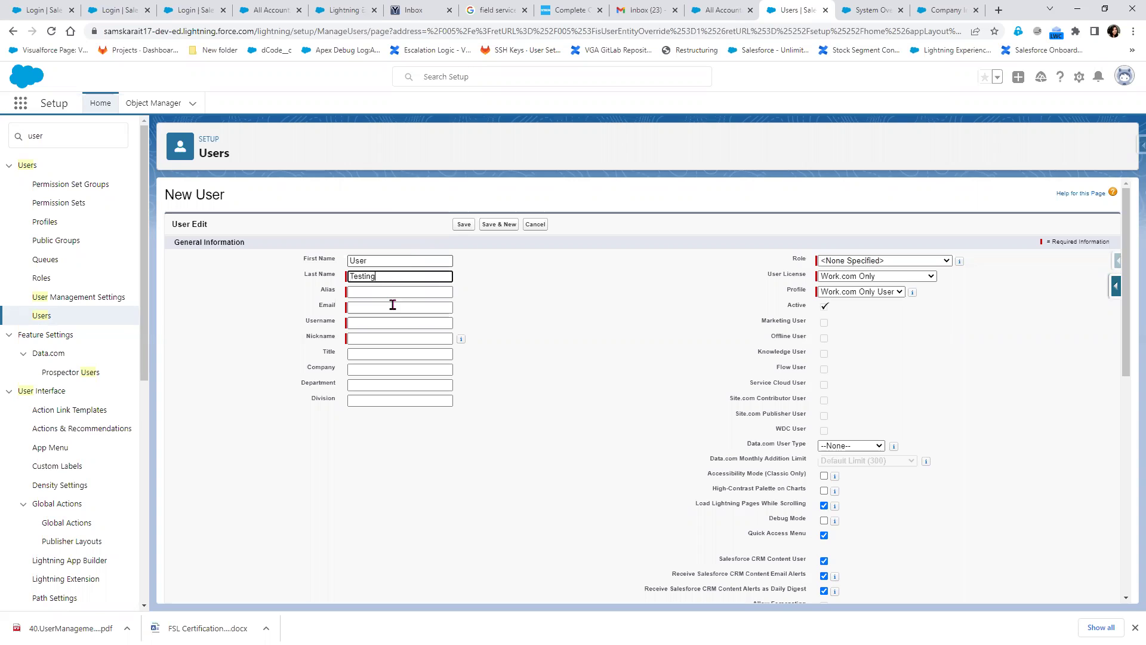
click(401, 307)
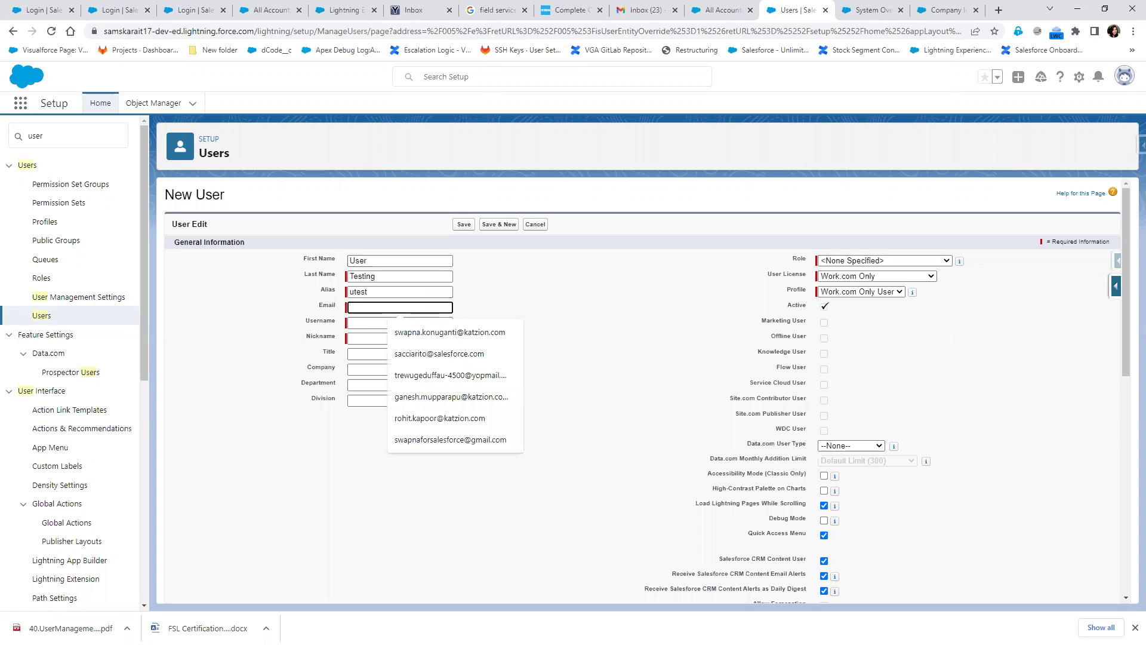
Paste the email address and append .17dev to the auto-filled username
key(alt+Tab)
click(375, 306)
key(ctrl+v)
click(363, 336)
click(440, 325)
text(.17dev)
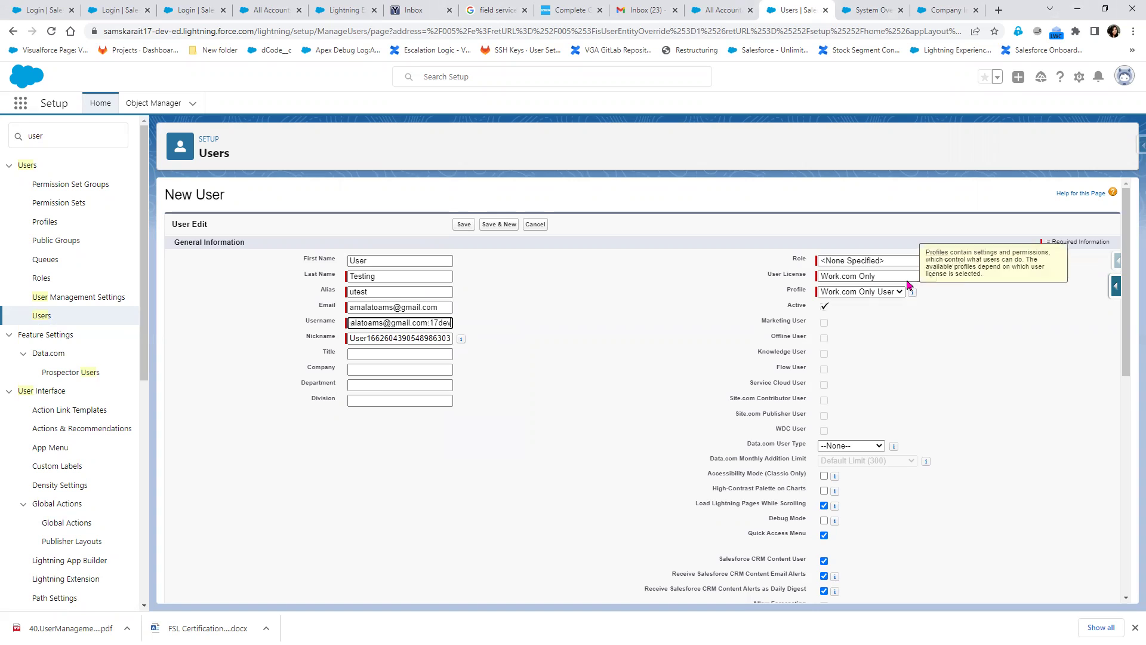
Choose the Salesforce Platform user licence and the SIT Platform Profile
click(836, 279)
click(893, 341)
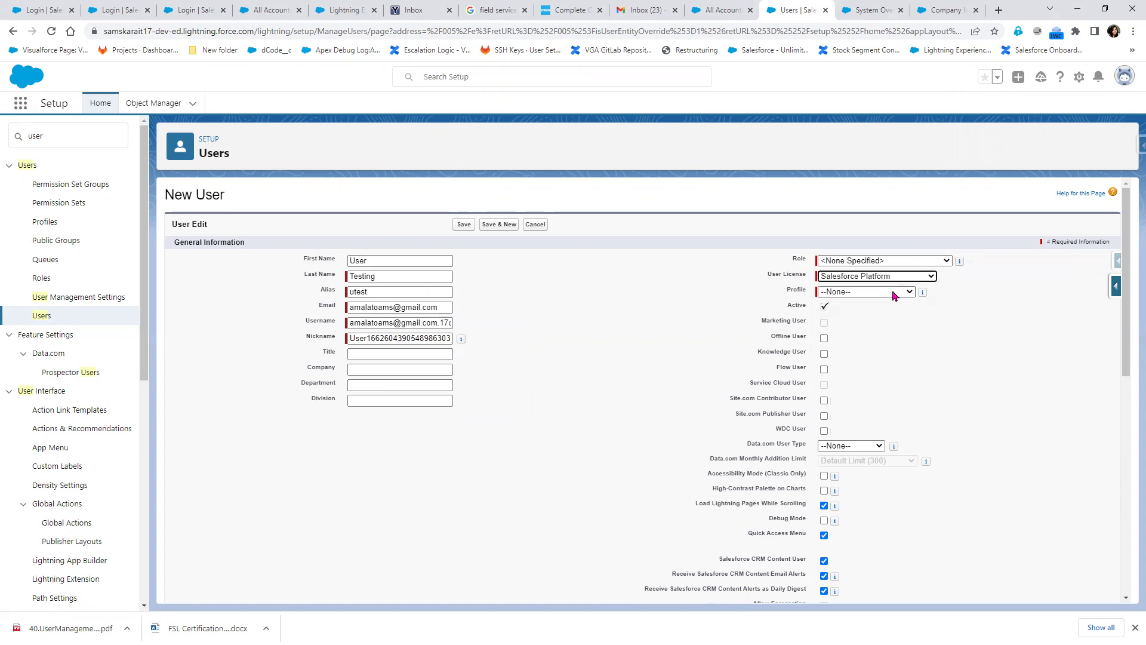
click(893, 292)
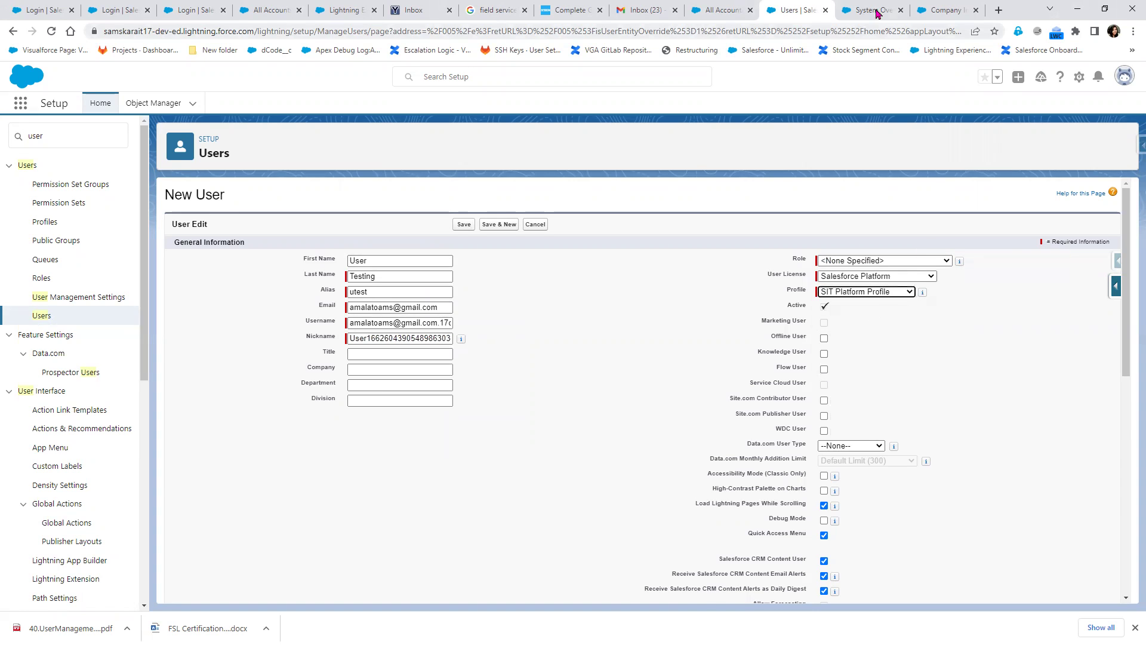
click(874, 10)
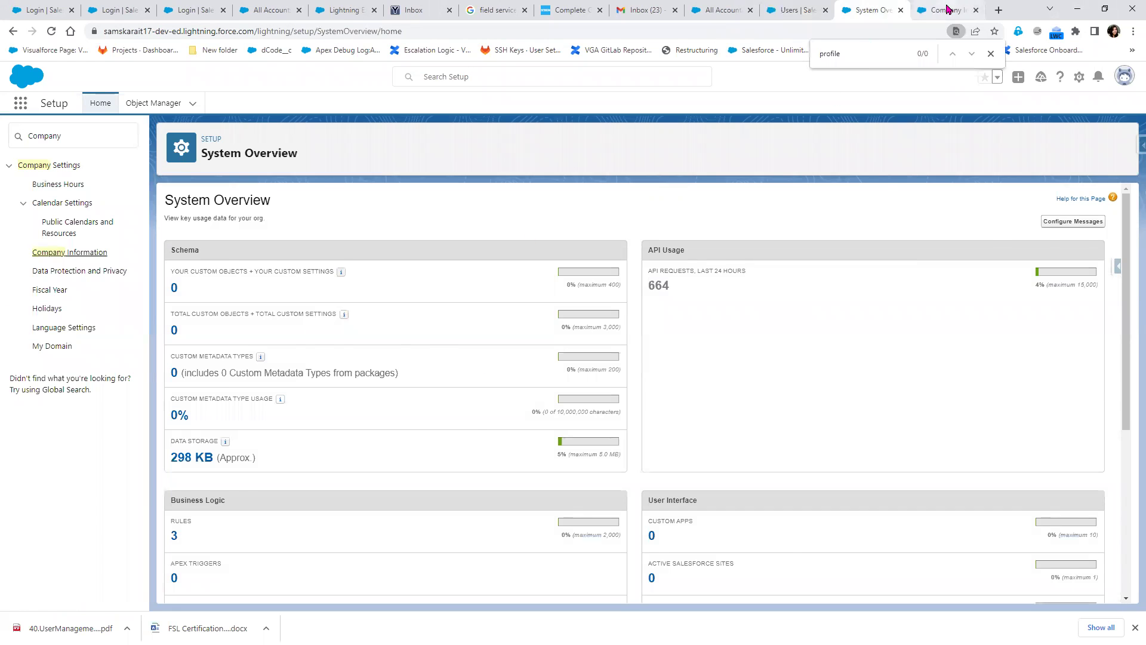
Reload Company Information and System Overview, then check the remaining Salesforce Platform licences
click(944, 10)
click(52, 31)
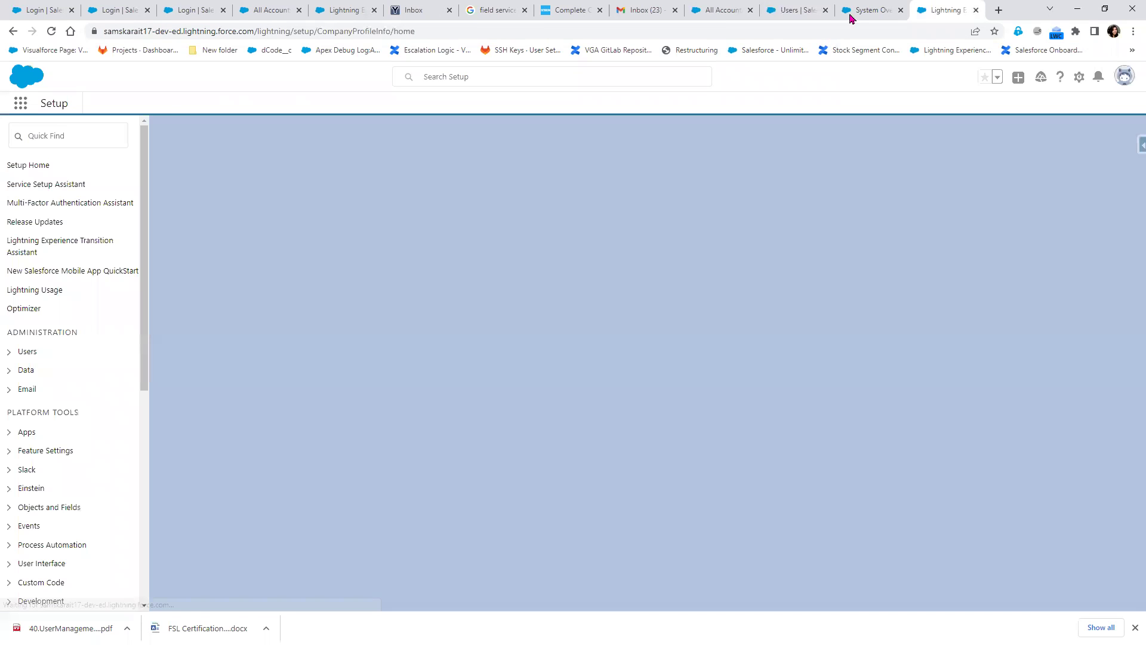
click(862, 9)
click(69, 31)
click(942, 8)
scroll(966, 561, down, 2)
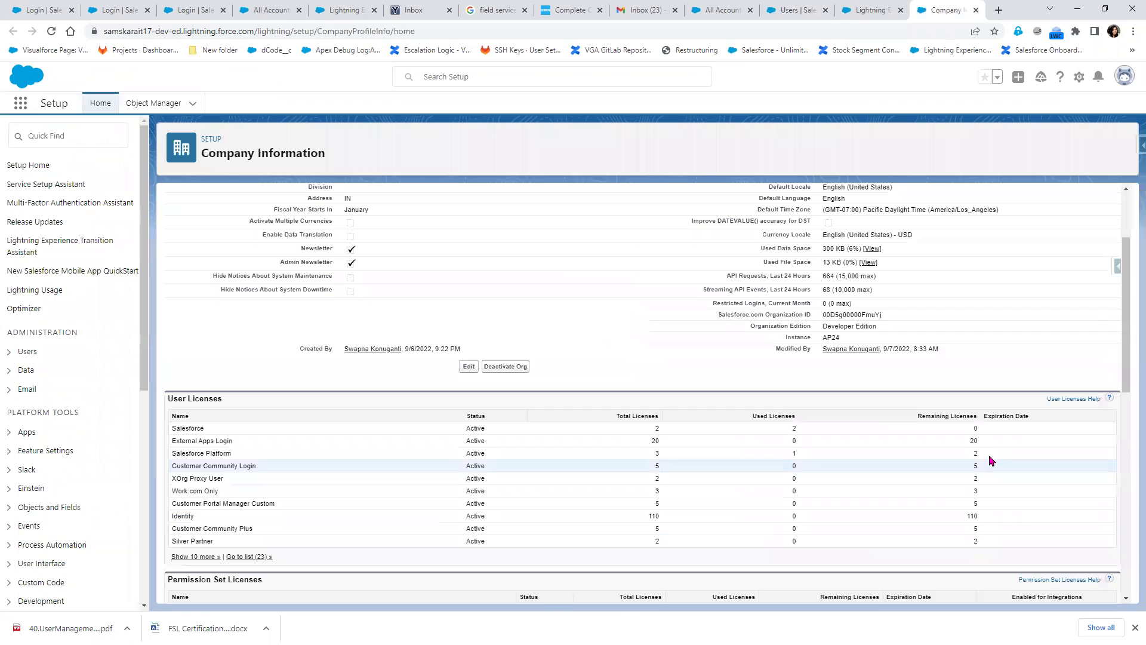
double_click(973, 454)
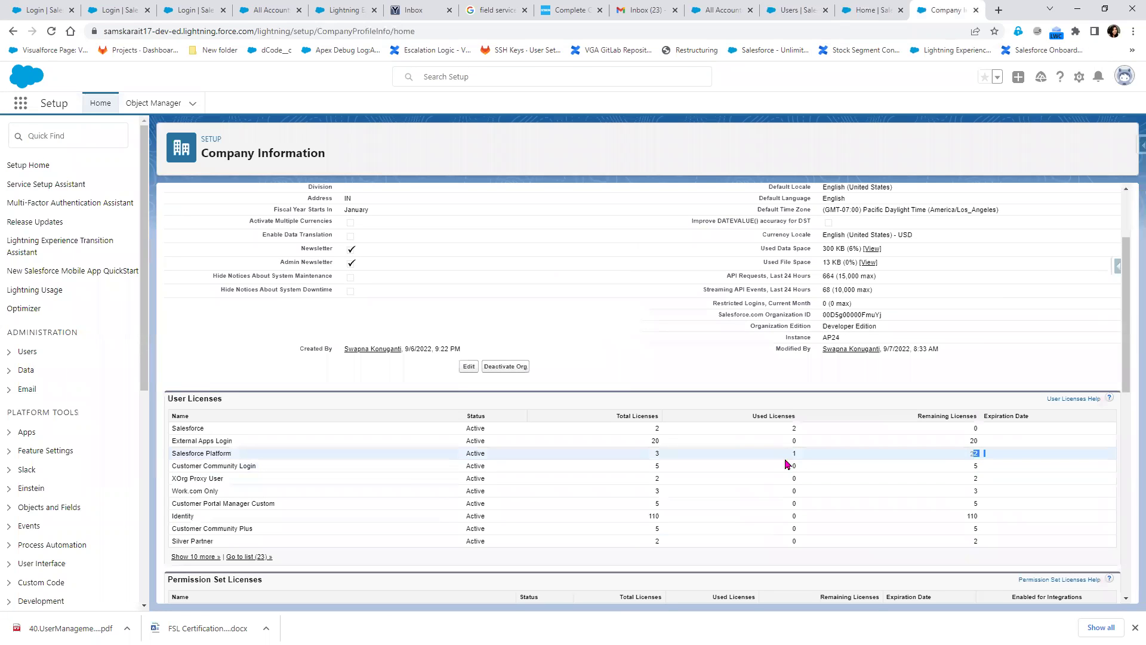
Refresh Company Information again to recheck the Salesforce Platform licence count, now 2 used
click(797, 10)
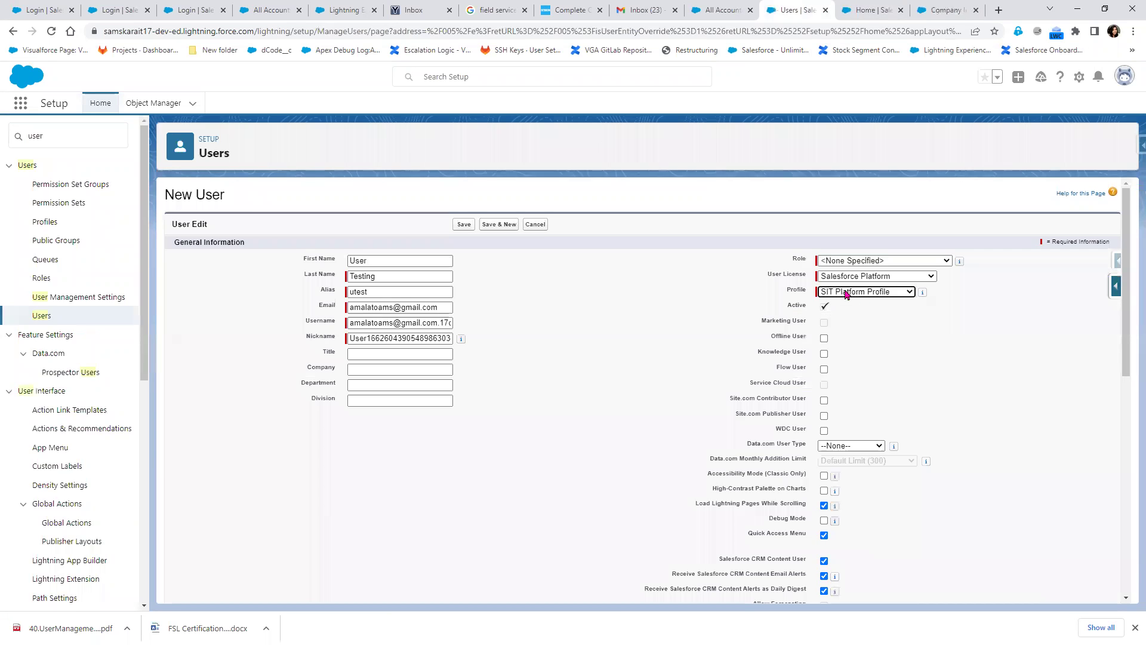
scroll(573, 418, down, 5)
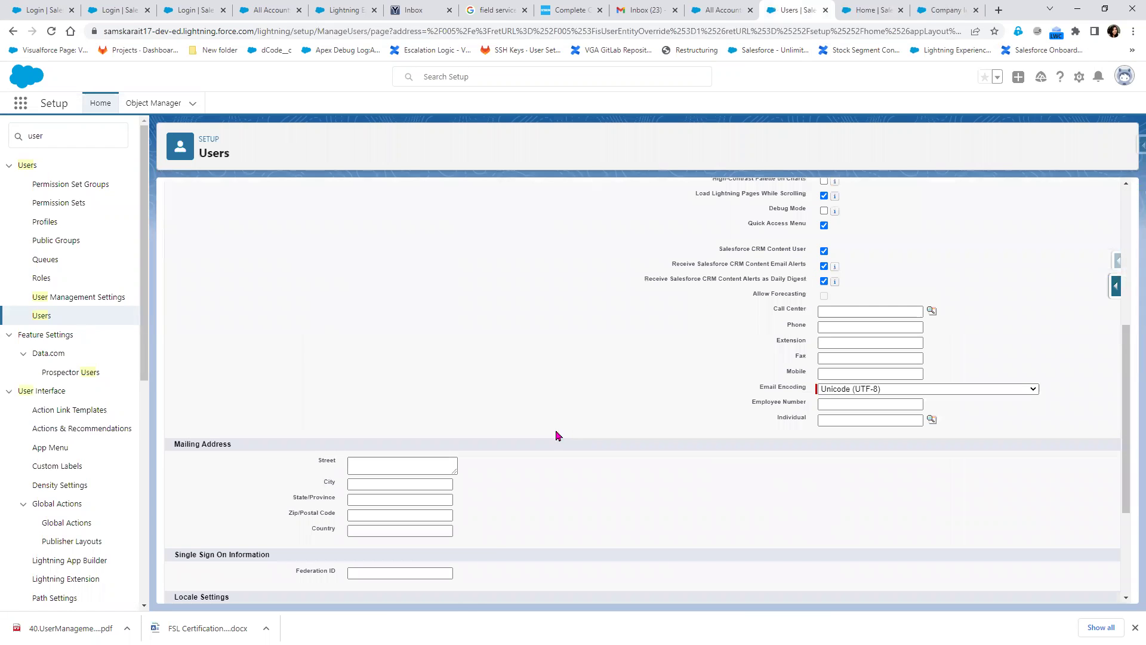
scroll(473, 596, down, 3)
click(955, 12)
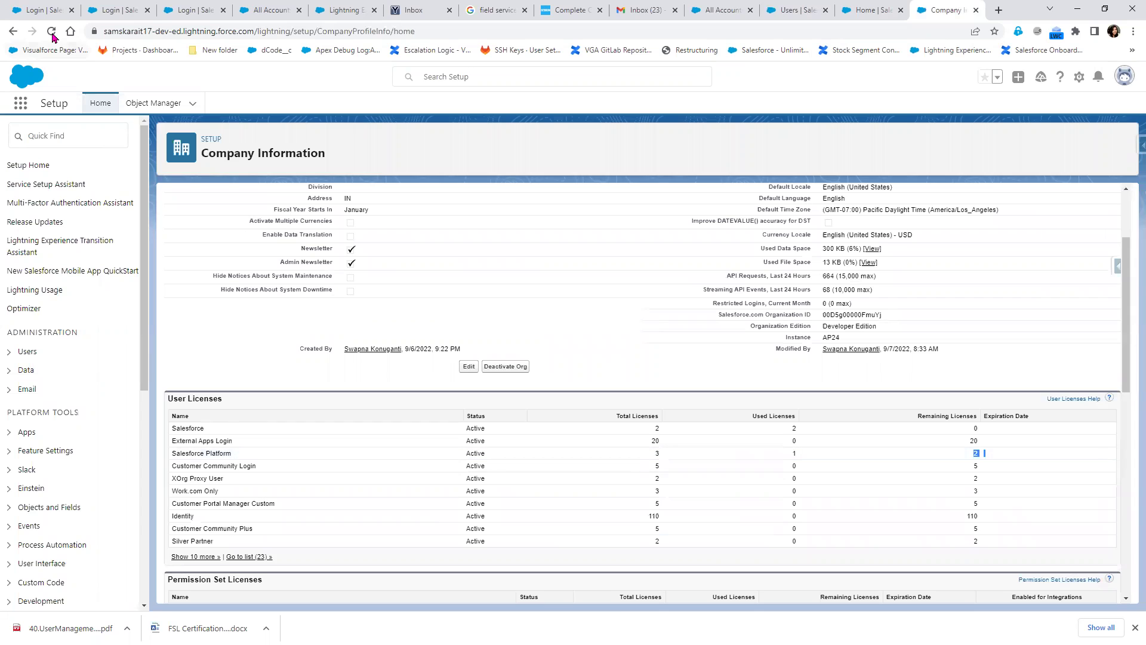
key(F5)
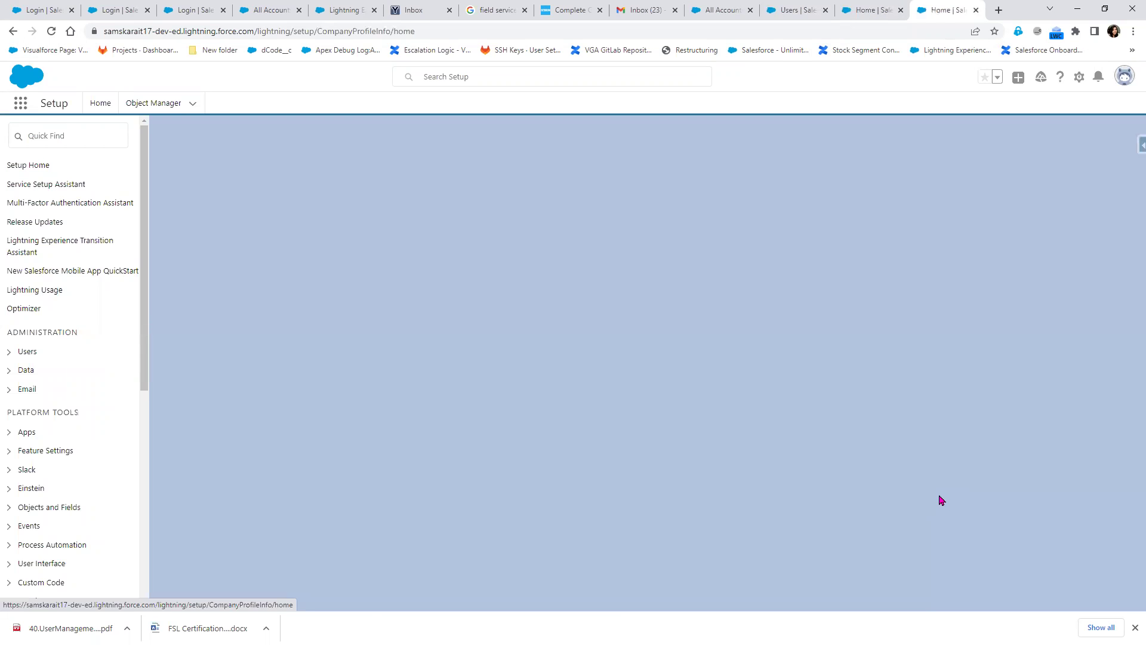
scroll(993, 460, down, 3)
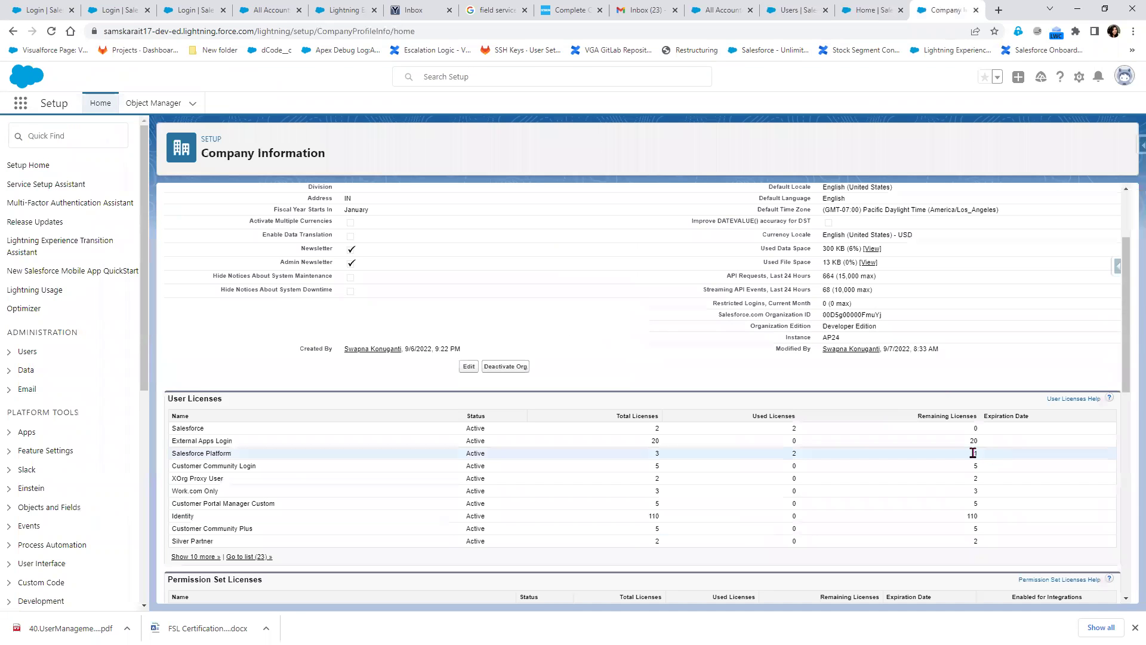
double_click(806, 458)
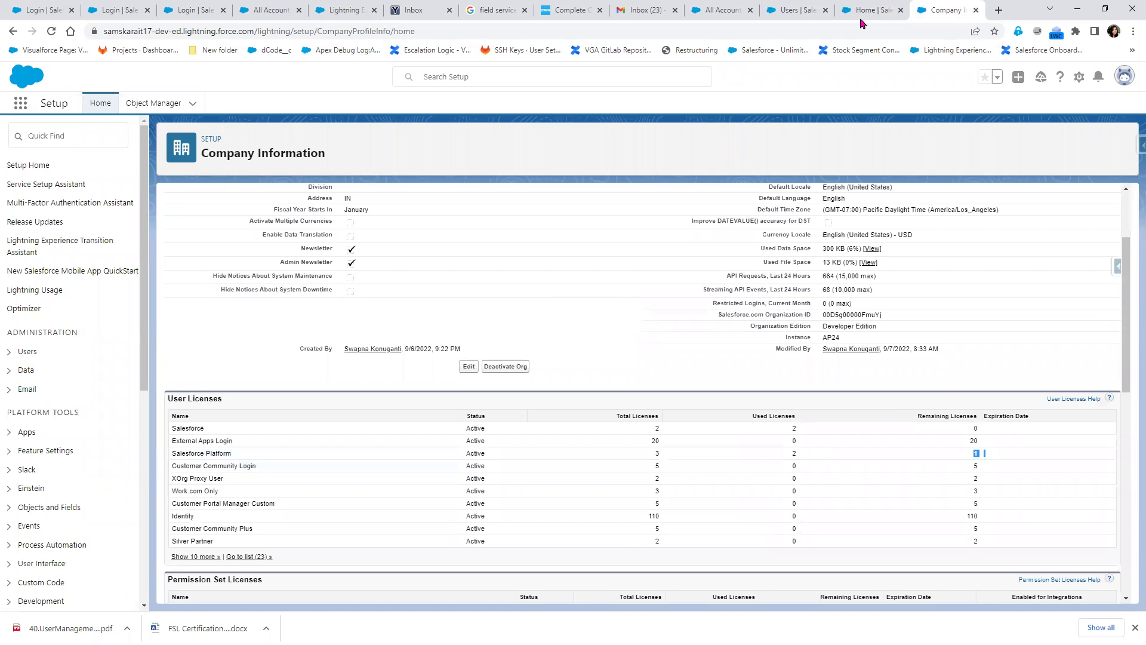
key(ctrl+shift+Tab)
Refresh System Overview so Most Used Licenses shows Salesforce Platform at 2 of 3
scroll(654, 487, down, 3)
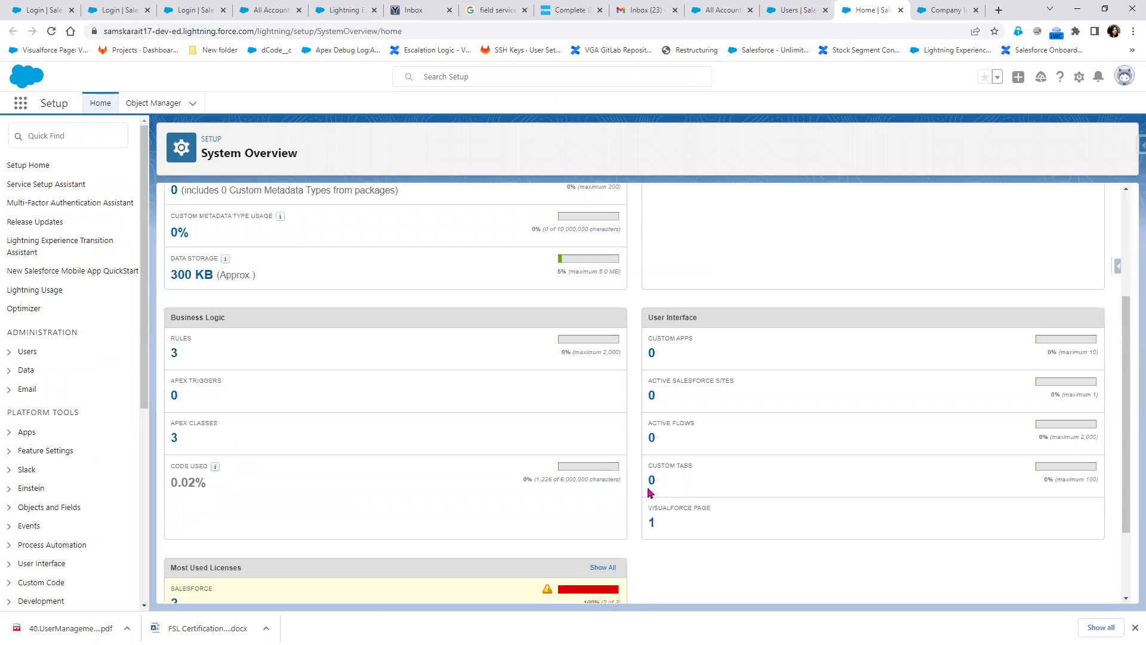
scroll(396, 499, down, 2)
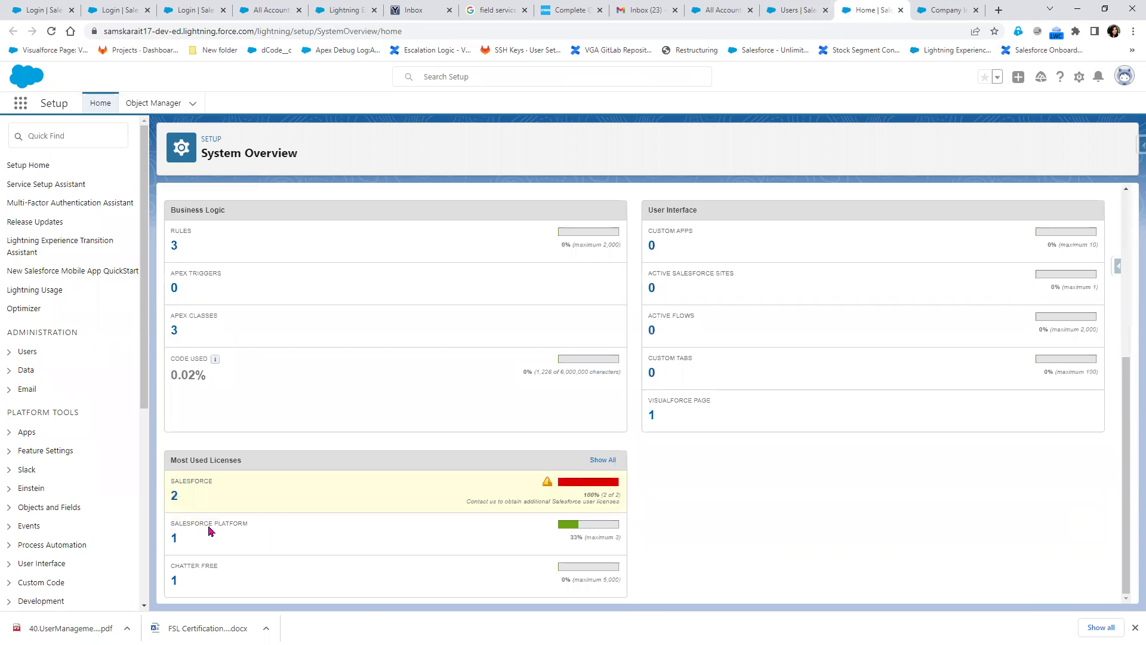
drag(209, 523, 243, 524)
key(F5)
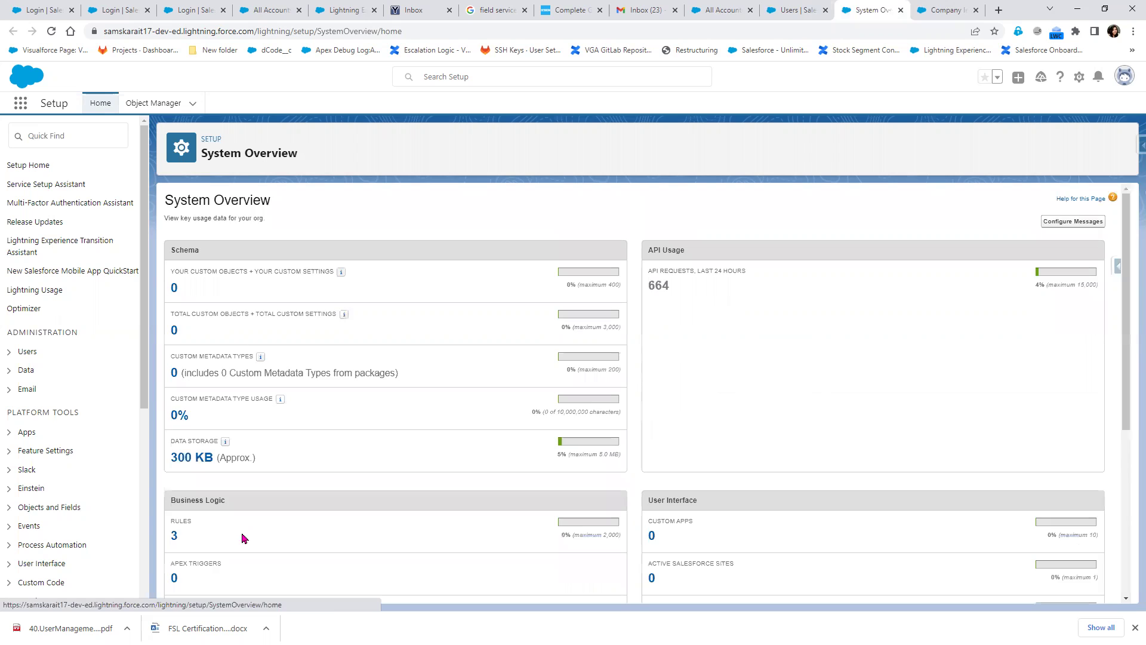
scroll(242, 537, down, 5)
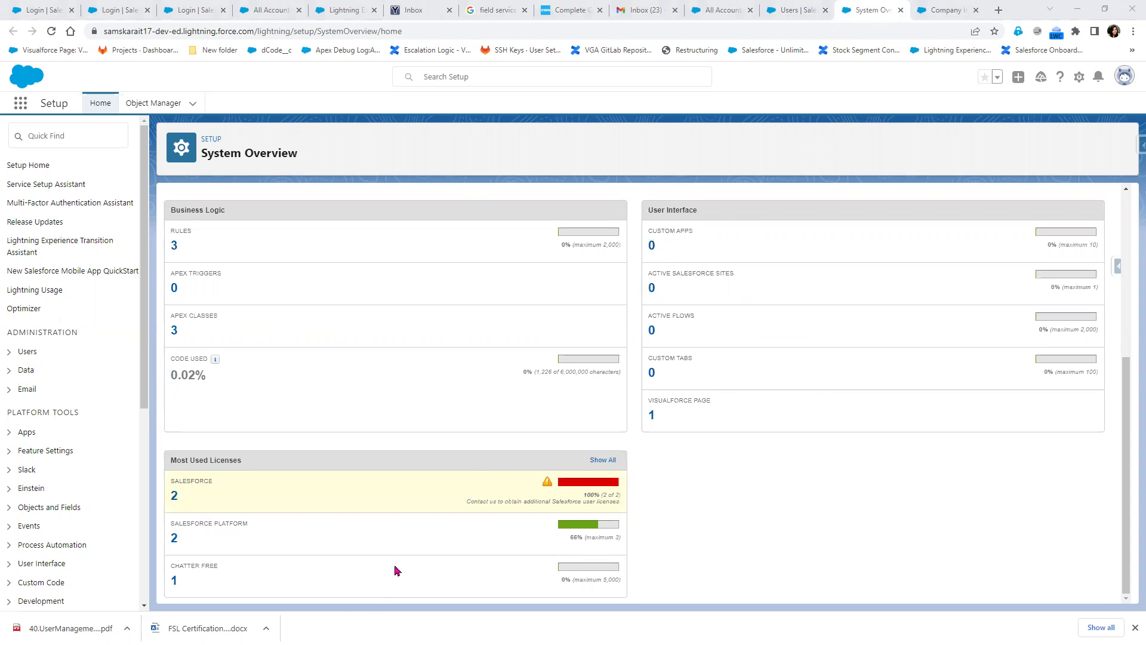
click(791, 12)
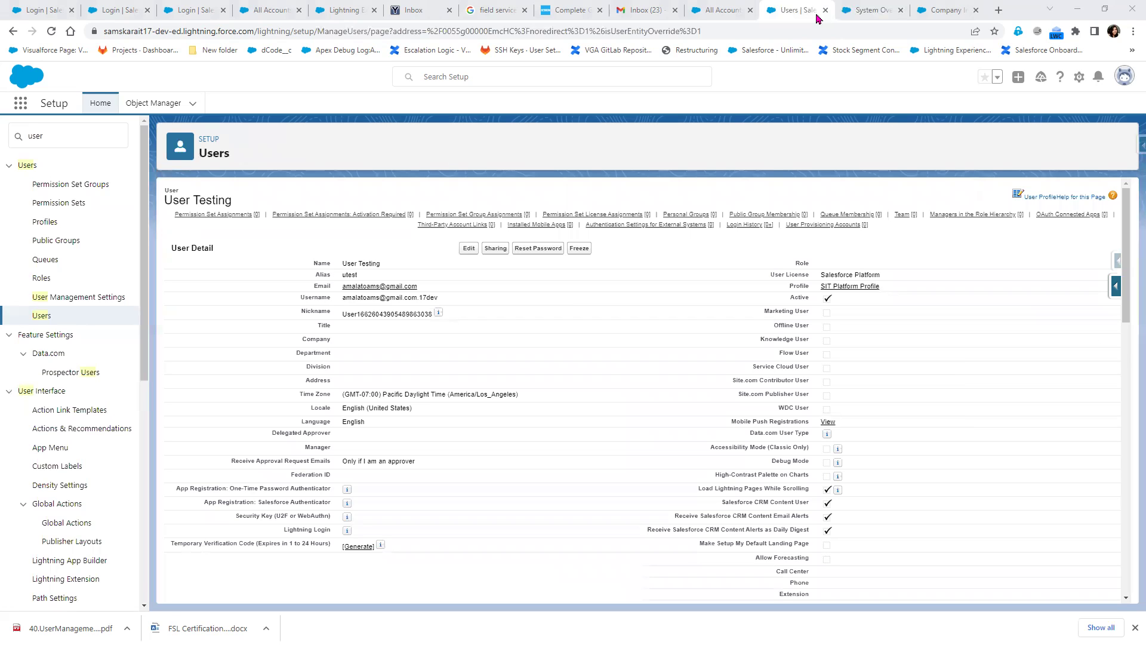
Return to System Overview showing Salesforce Platform licences at 2 of 3 (66%)
click(872, 11)
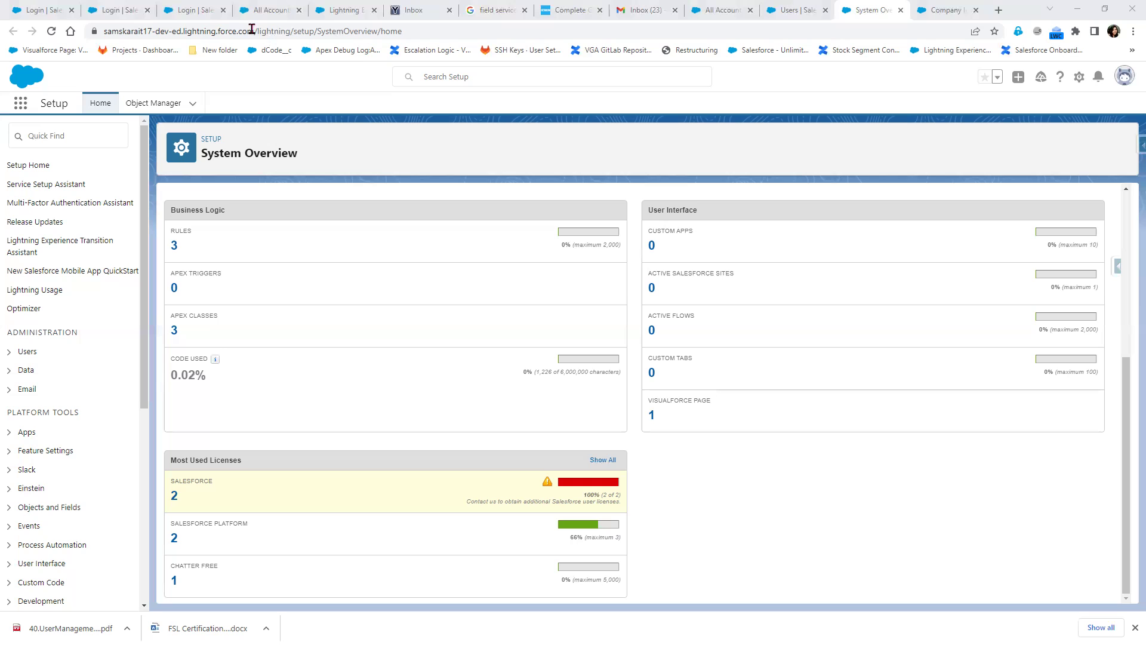
Reload the User Testing record and copy the org's base web address from the address bar
drag(255, 30, 218, 67)
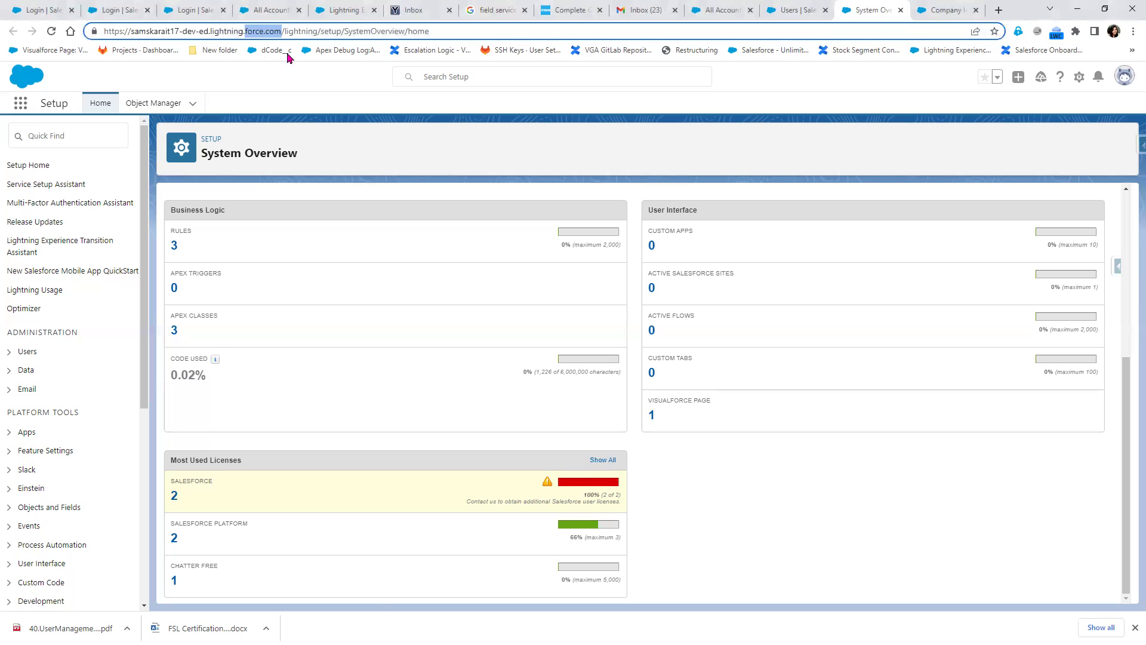
click(275, 51)
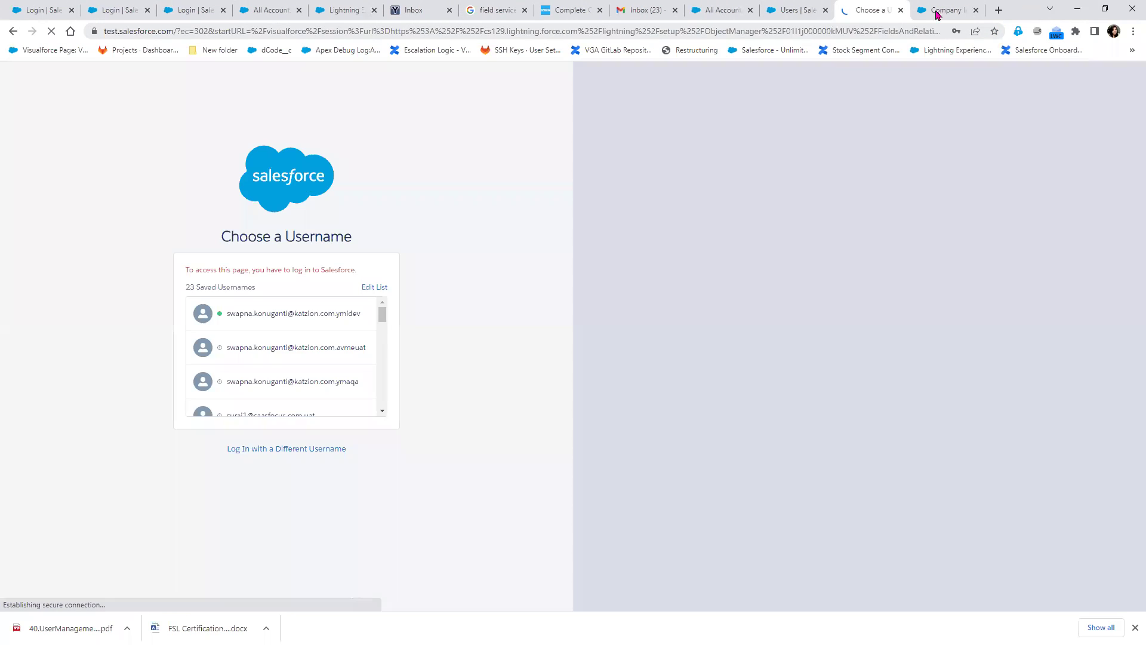
click(786, 13)
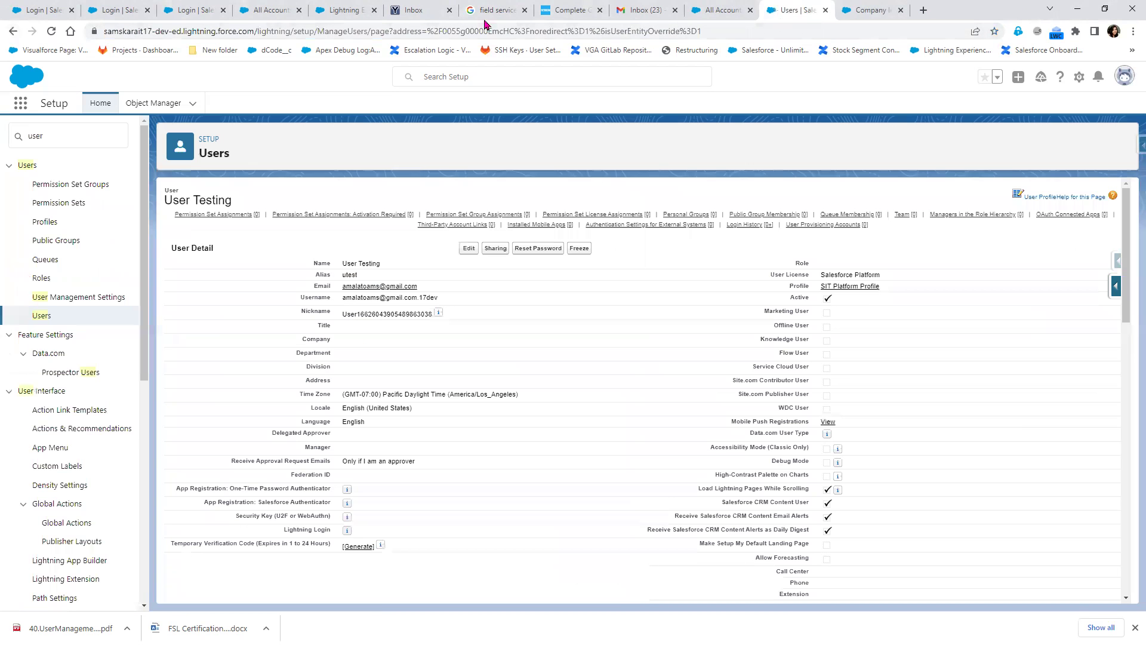
click(253, 31)
key(Return)
drag(280, 31, 102, 33)
right_click(146, 34)
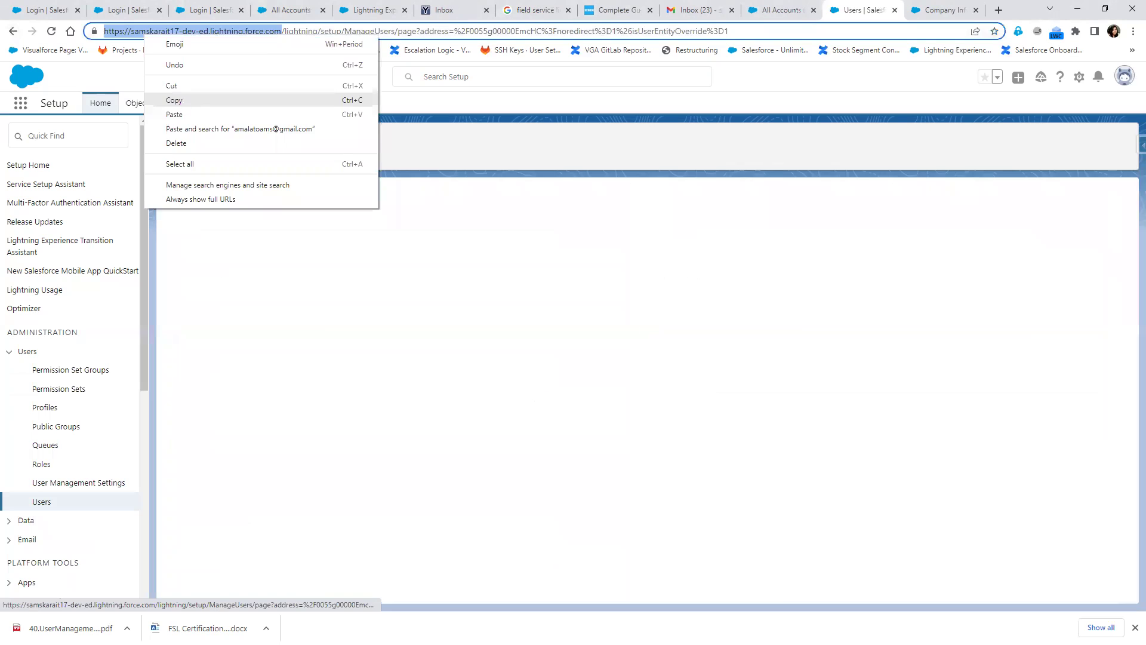
click(176, 100)
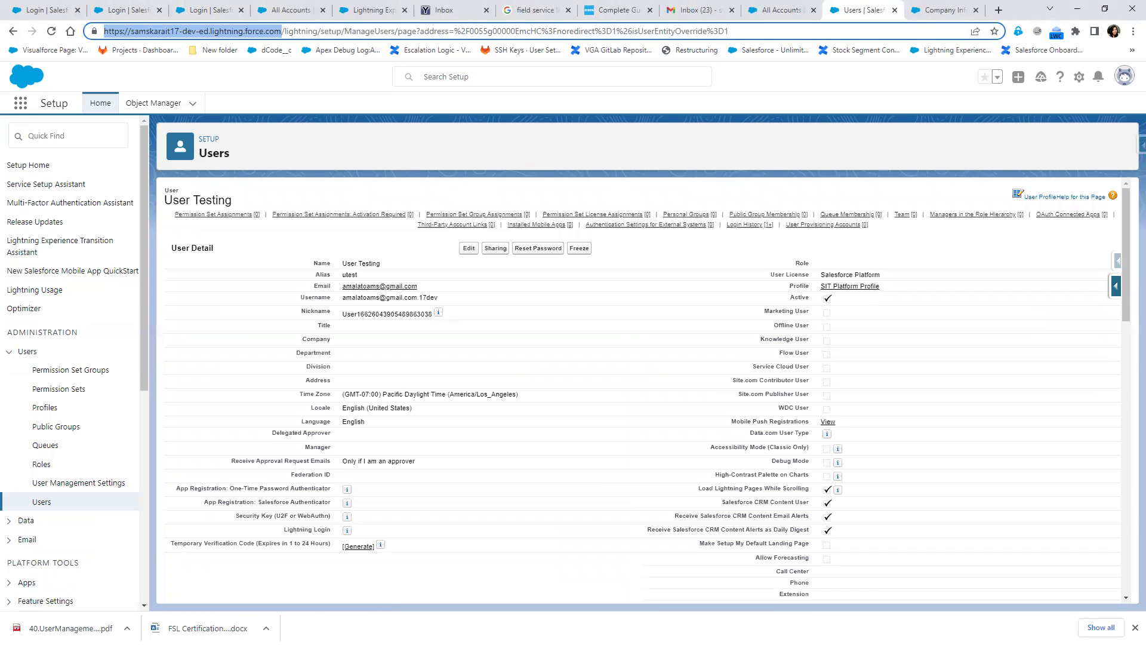
key(alt+Tab)
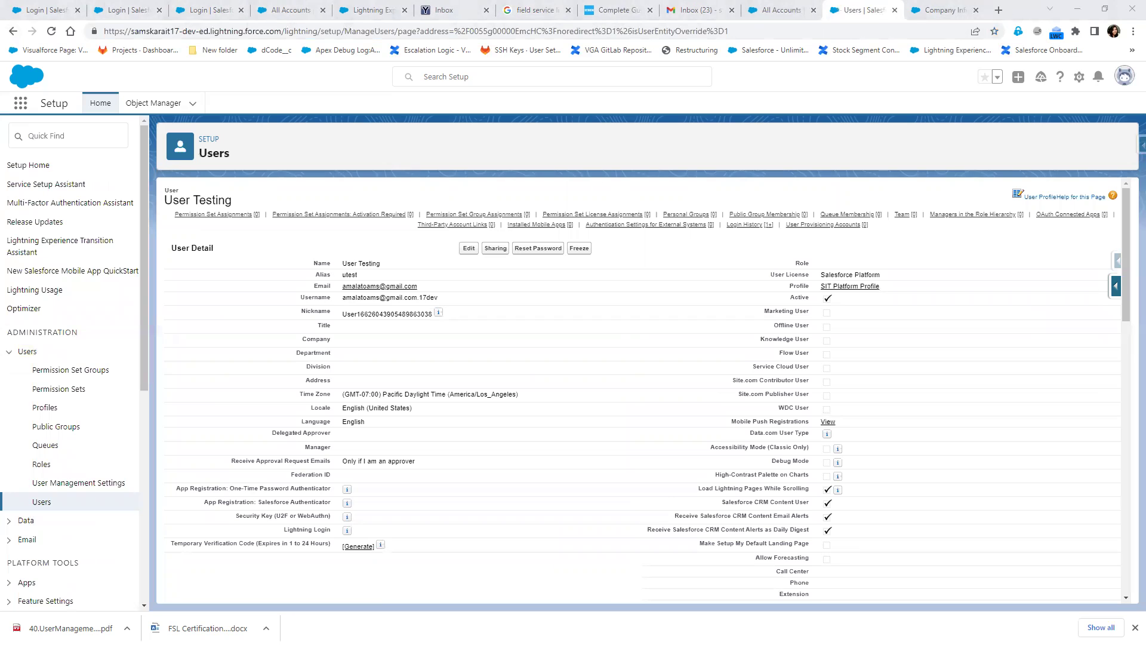
In a private window, load the org's base address and log out of the existing session
key(ctrl+shift+n)
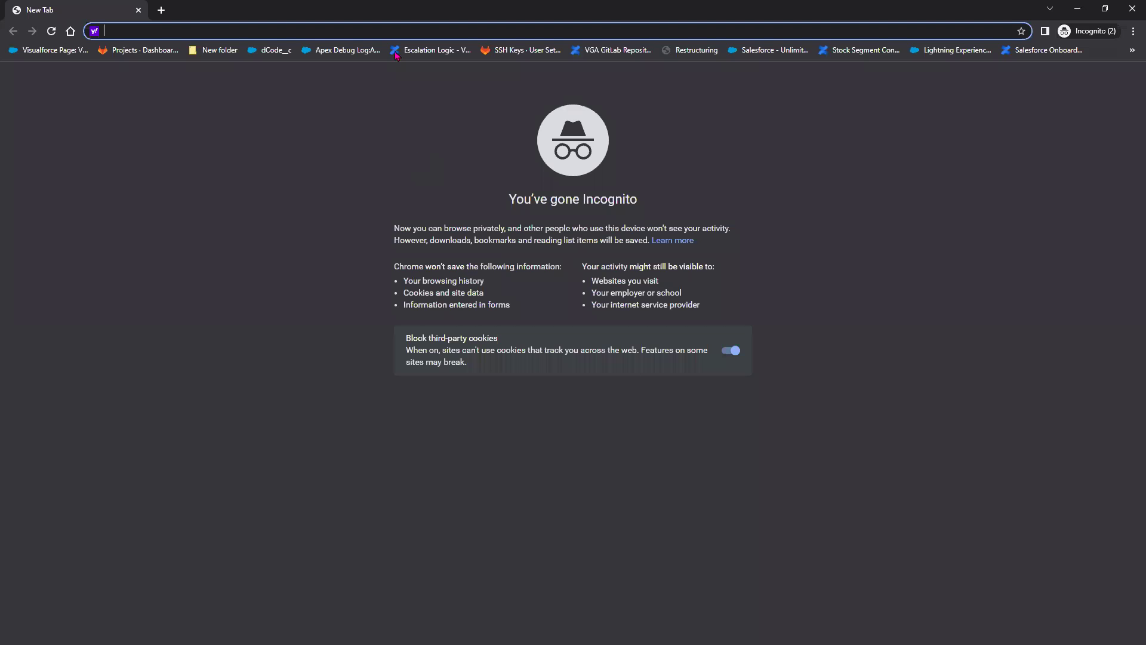
key(ctrl+v)
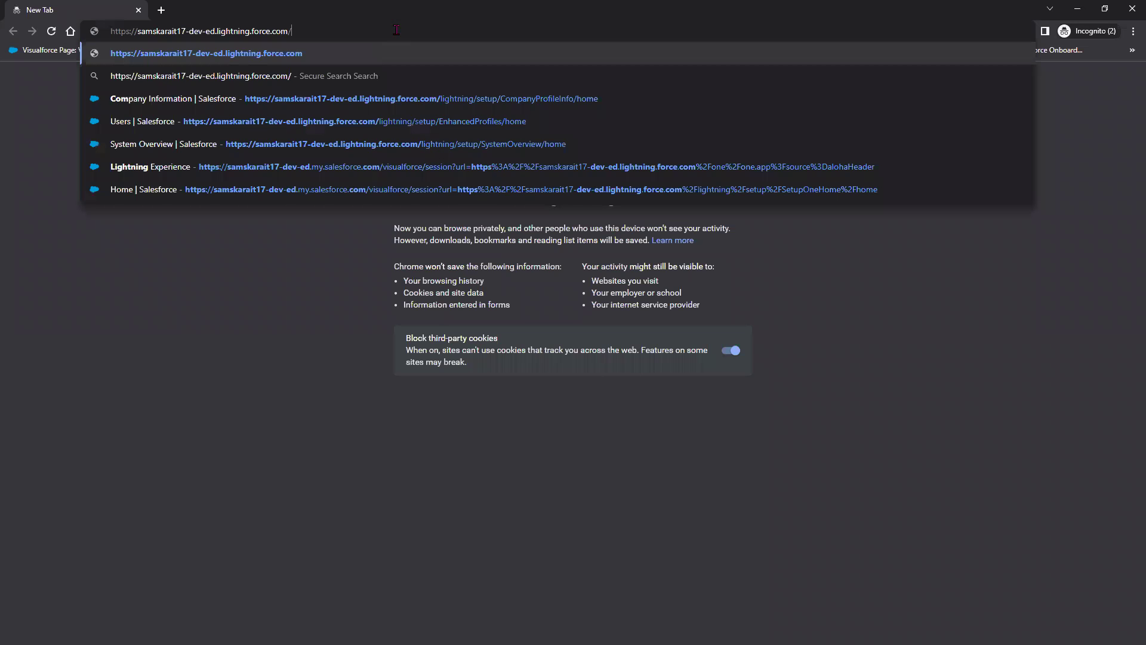
key(Return)
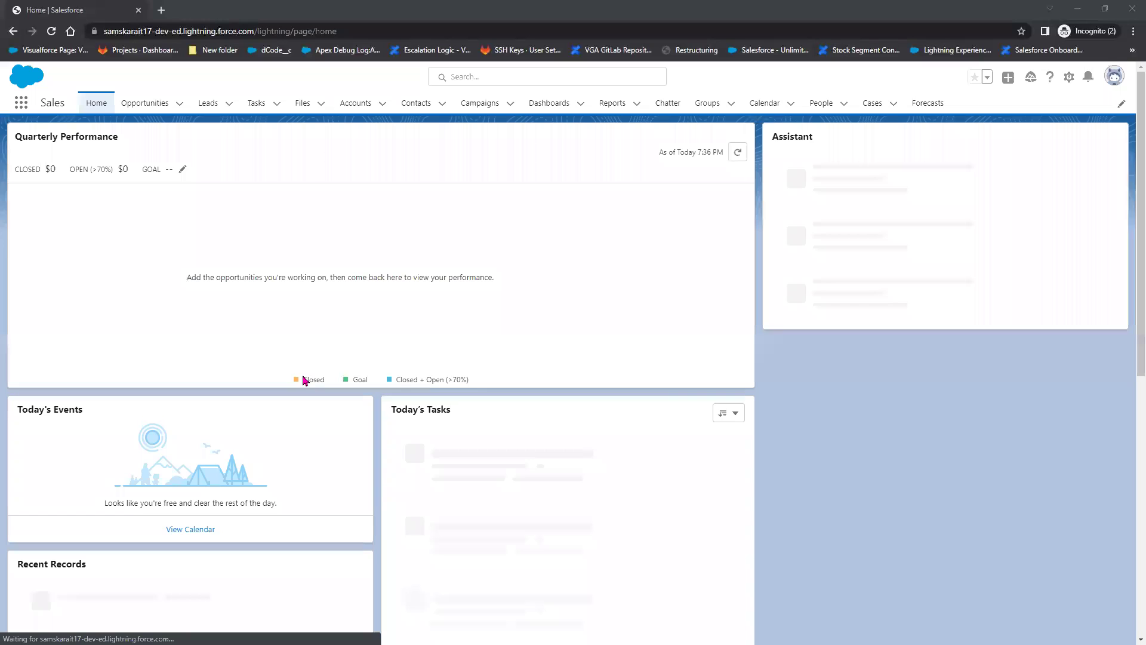
click(1124, 75)
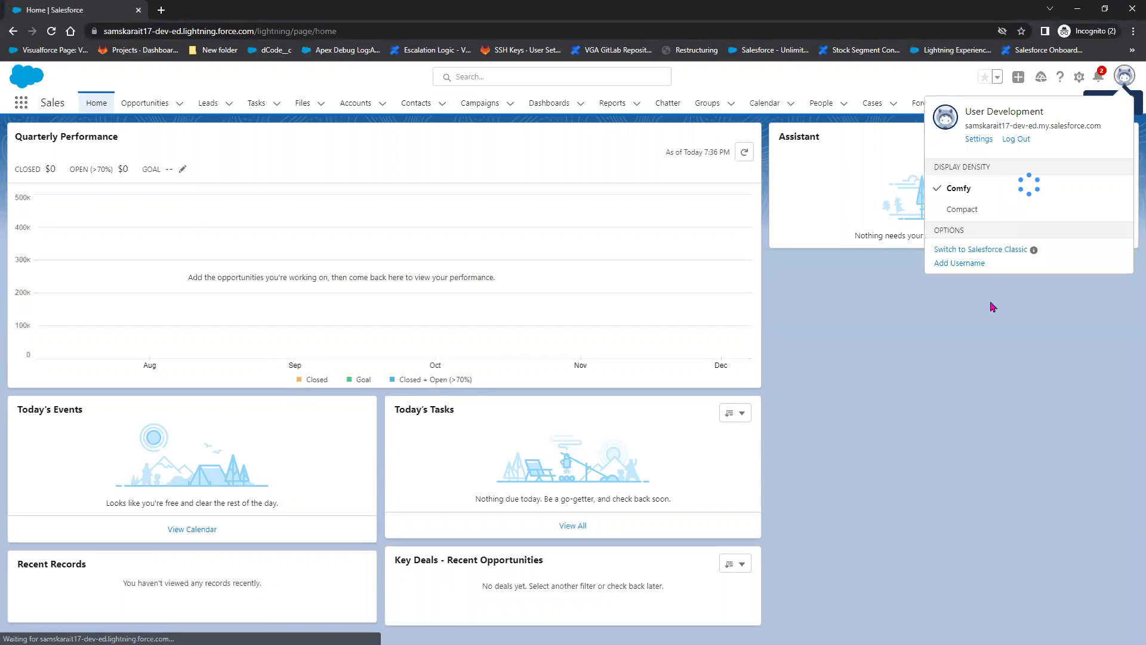
click(1022, 141)
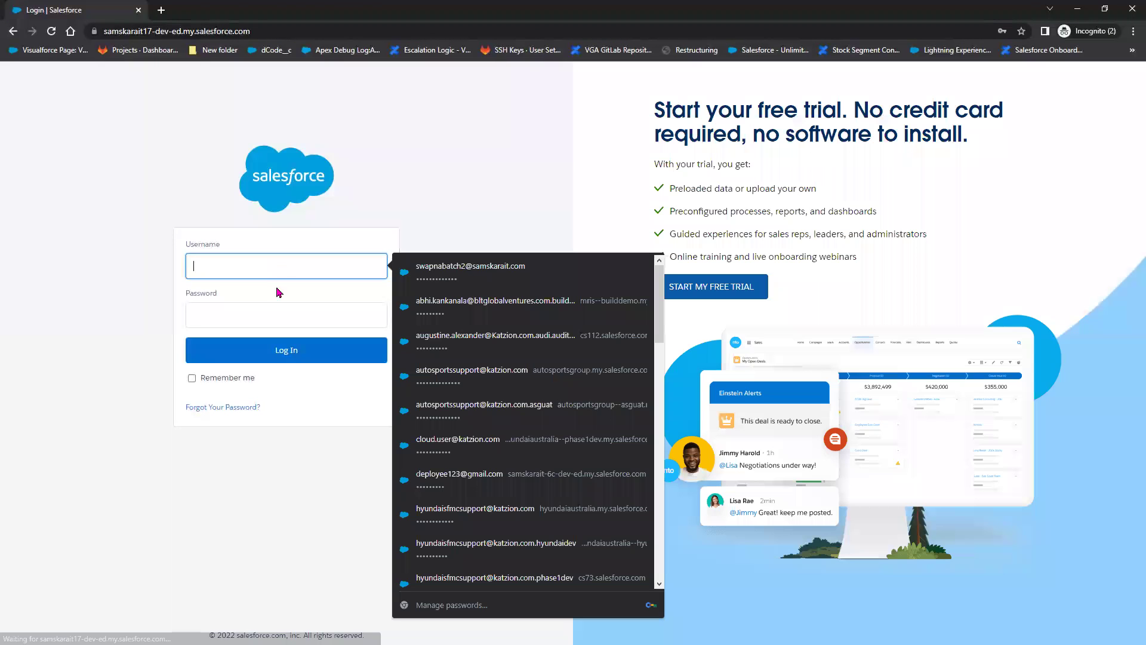
Log in with the new user's username and password
key(ctrl+v)
key(Tab)
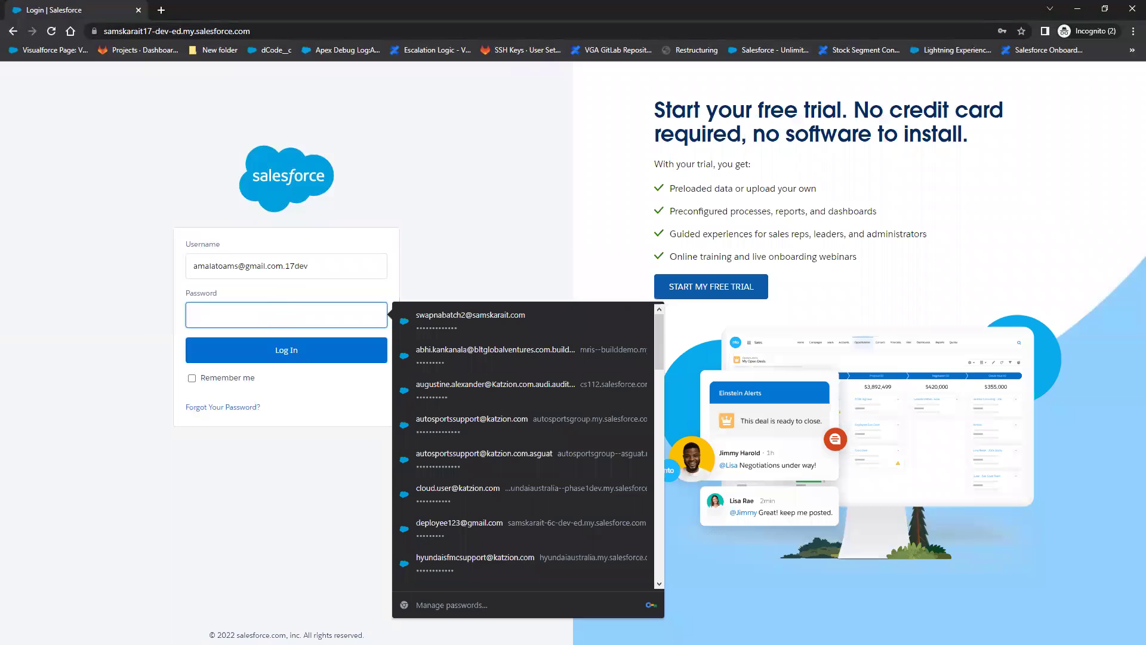
key(alt+Tab)
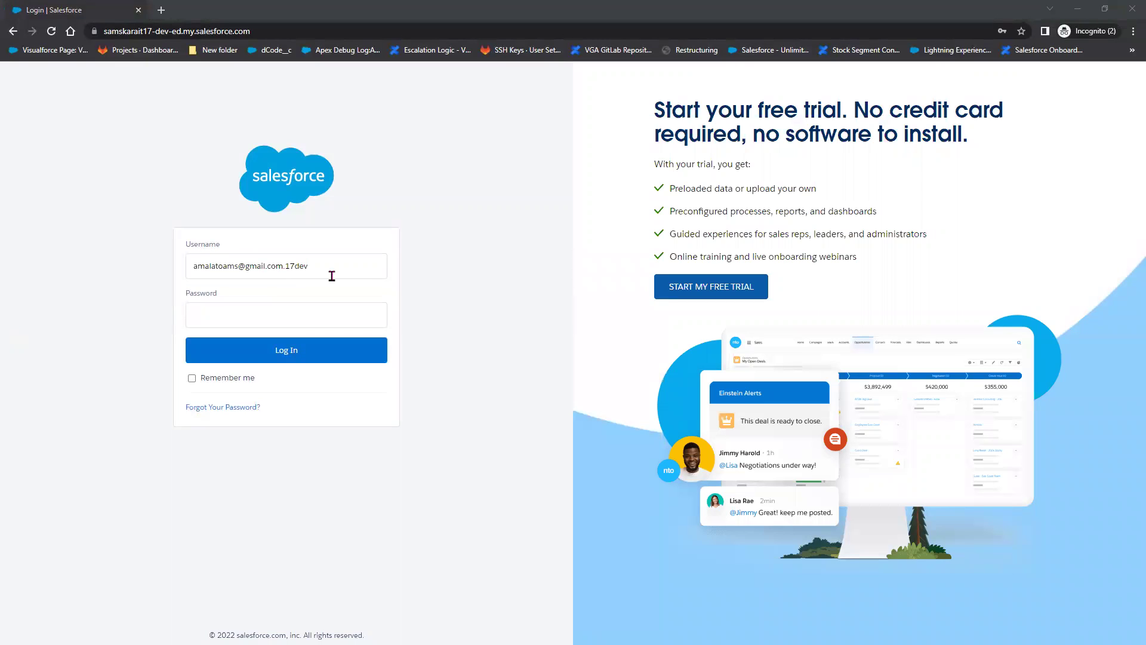
key(alt+Tab)
key(ctrl+v)
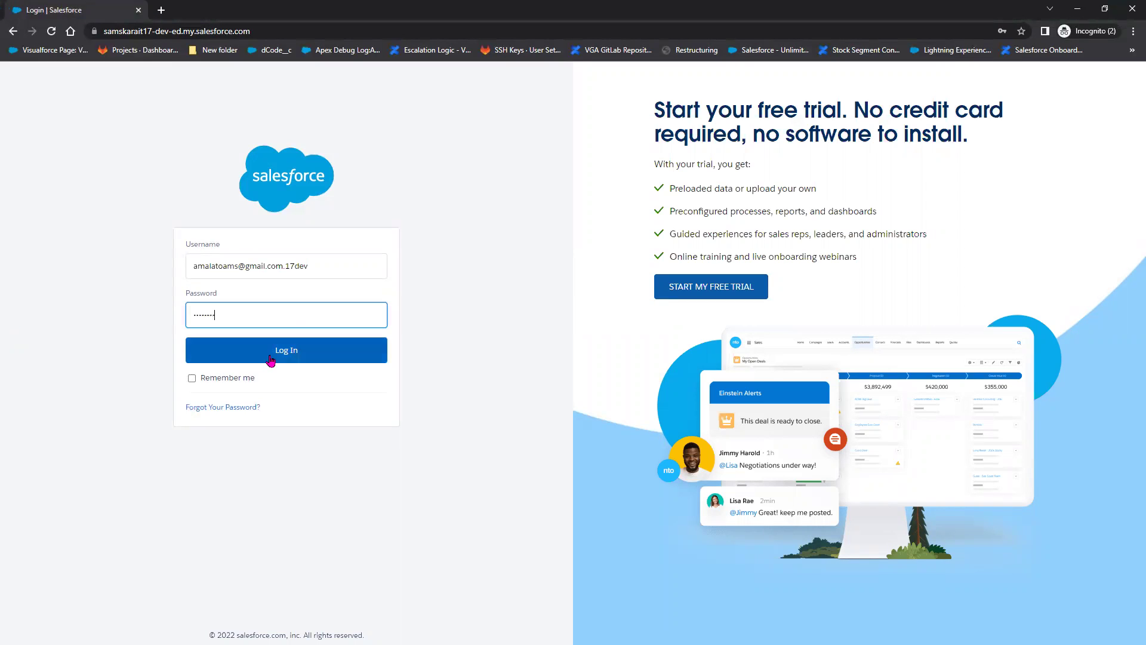
click(271, 360)
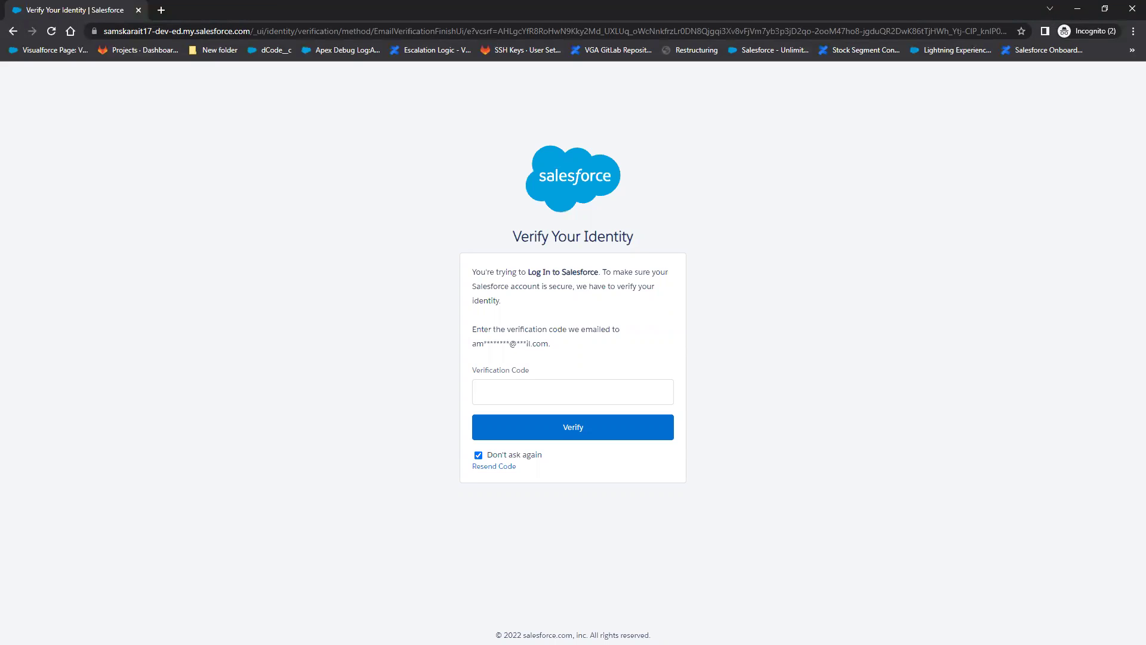
Submit the emailed verification code, then view all apps and items in the App Launcher
key(alt+Tab)
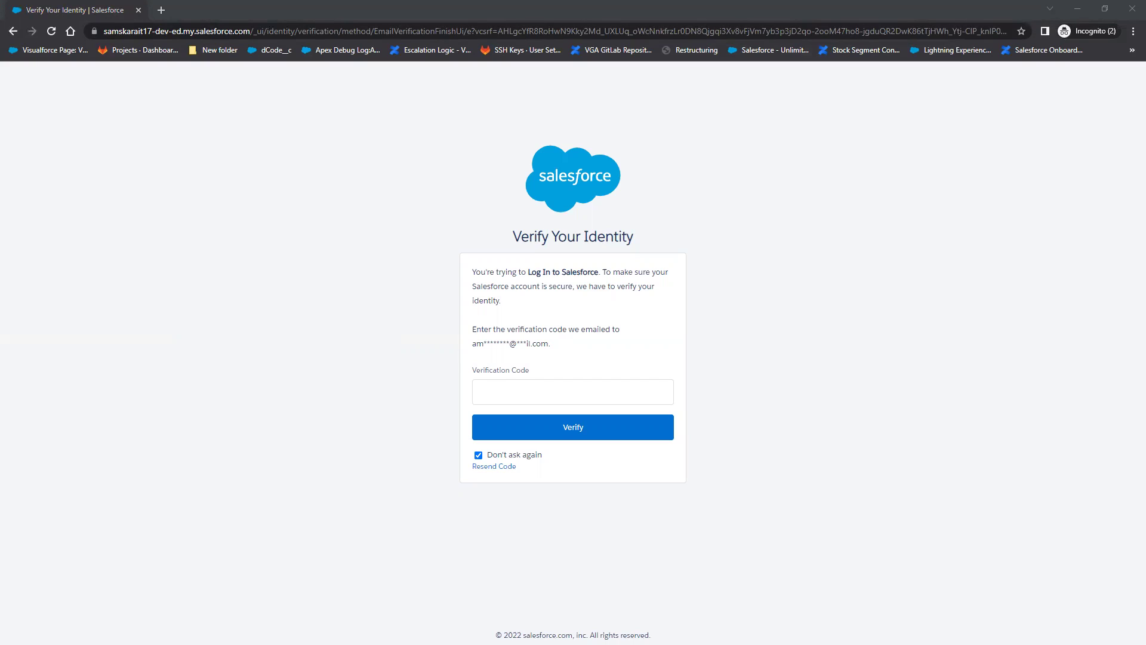
click(560, 393)
key(ctrl+v)
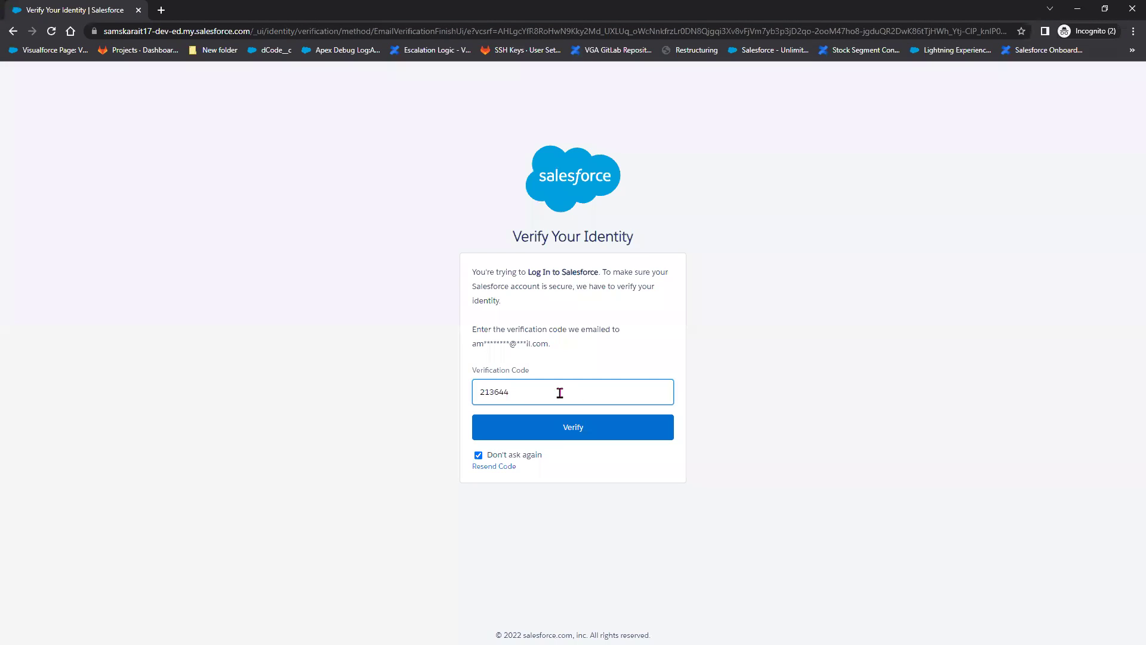
click(560, 438)
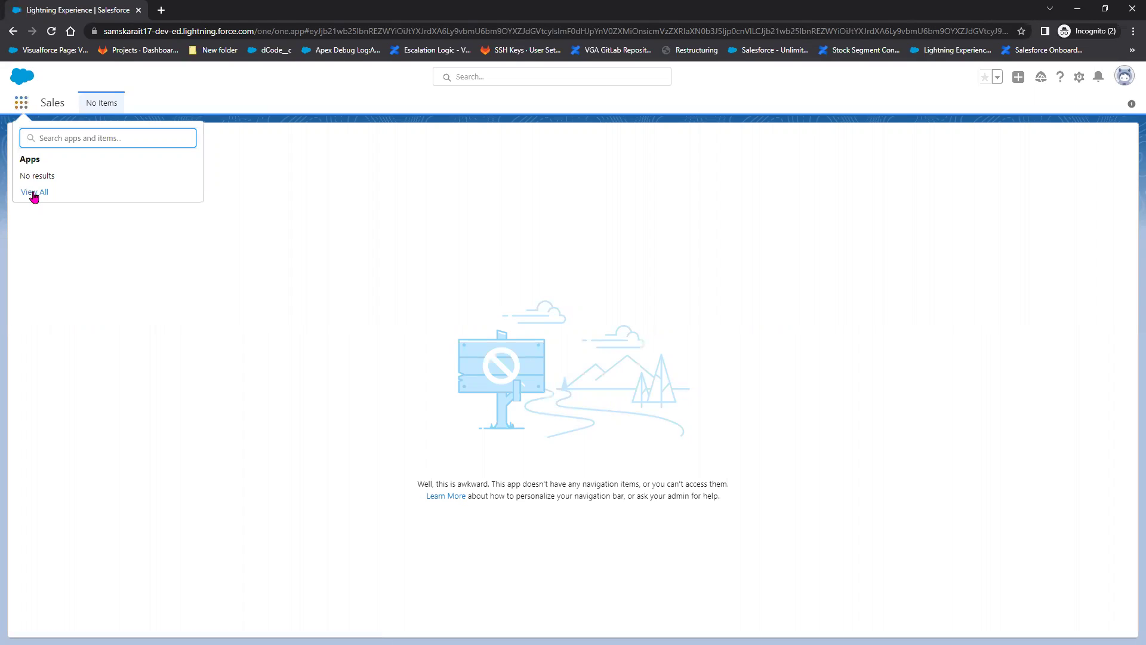
click(34, 192)
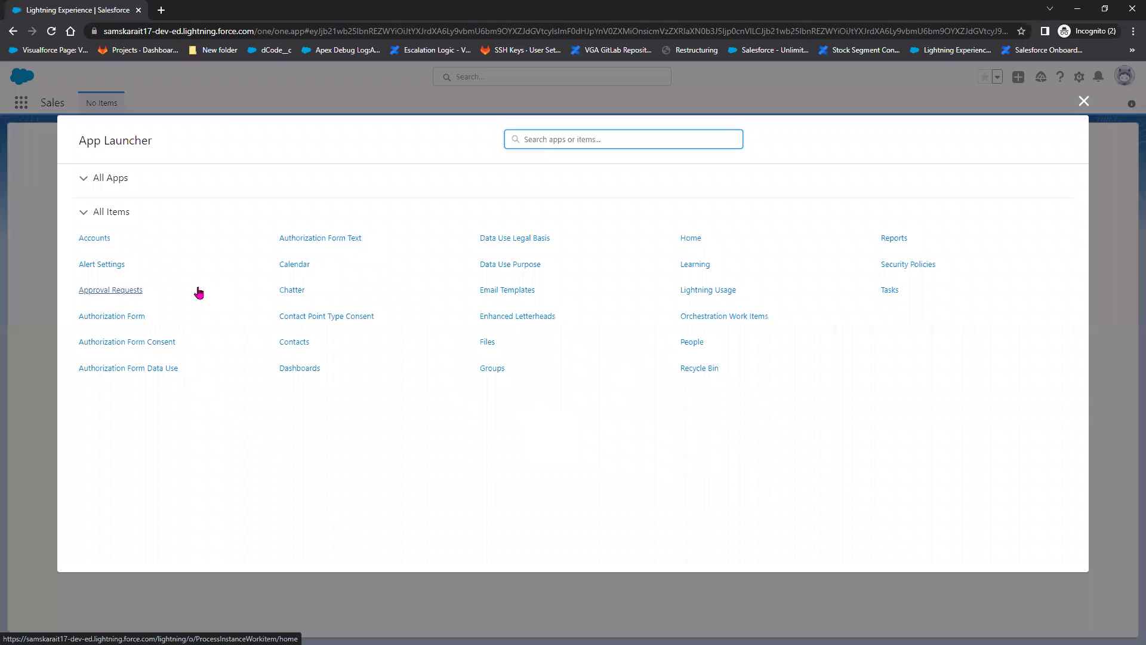
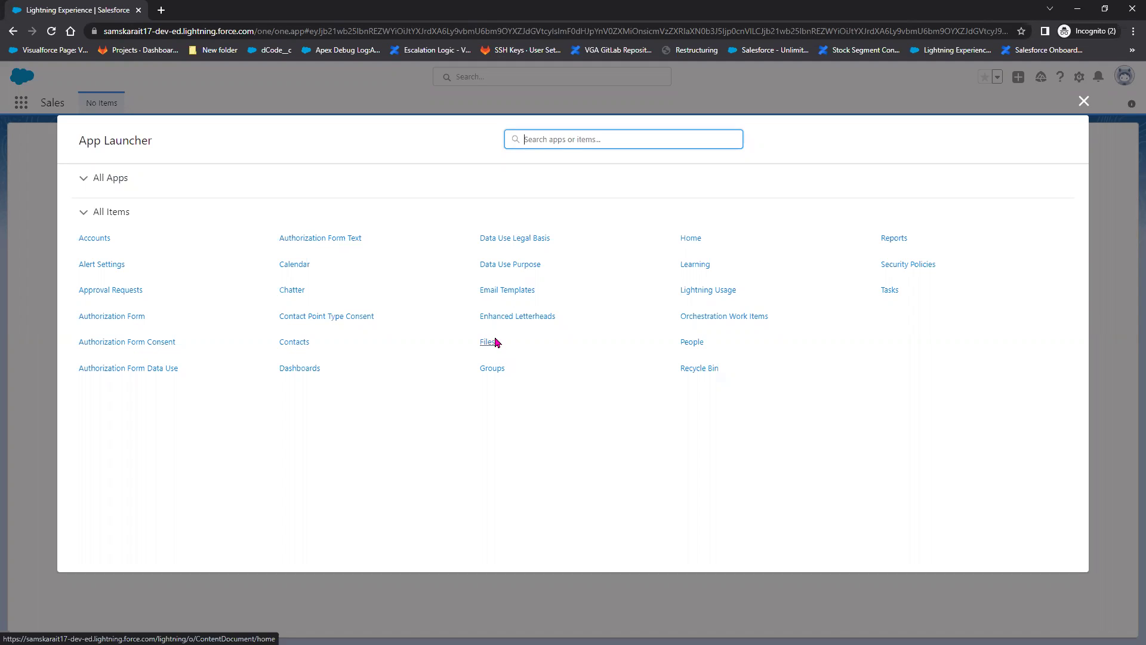
Search the App Launcher for opp, lead and case, then return to the test user's Setup page
text(opp)
key(BackSpace)
key(BackSpace)
key(BackSpace)
text(le)
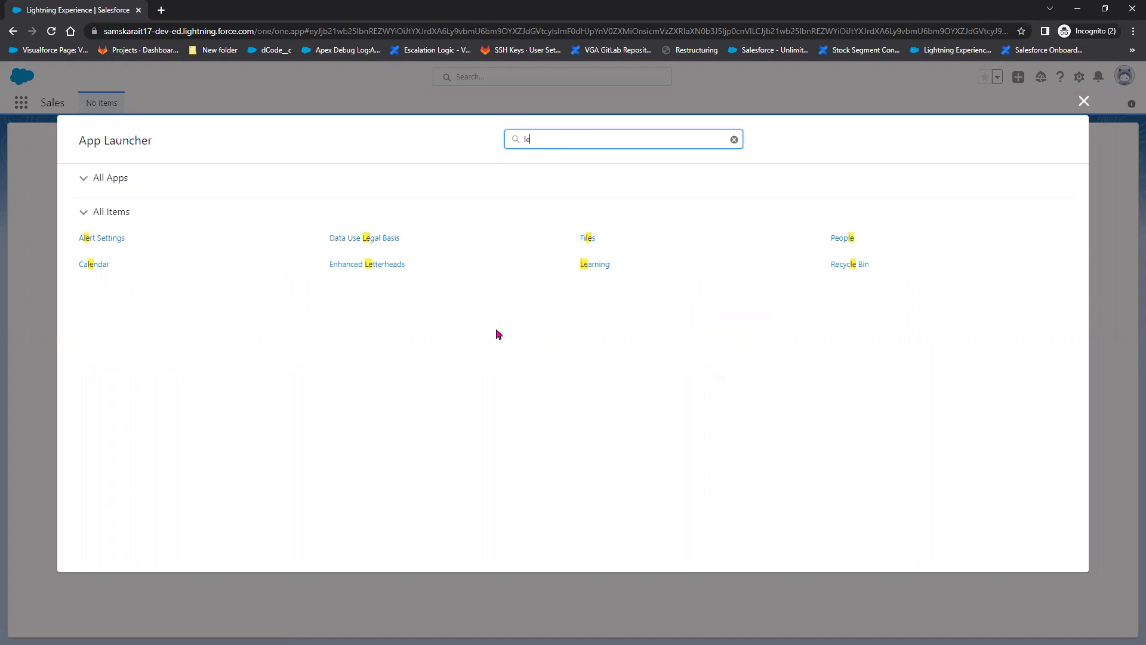
text(ad)
key(BackSpace)
key(BackSpace)
key(BackSpace)
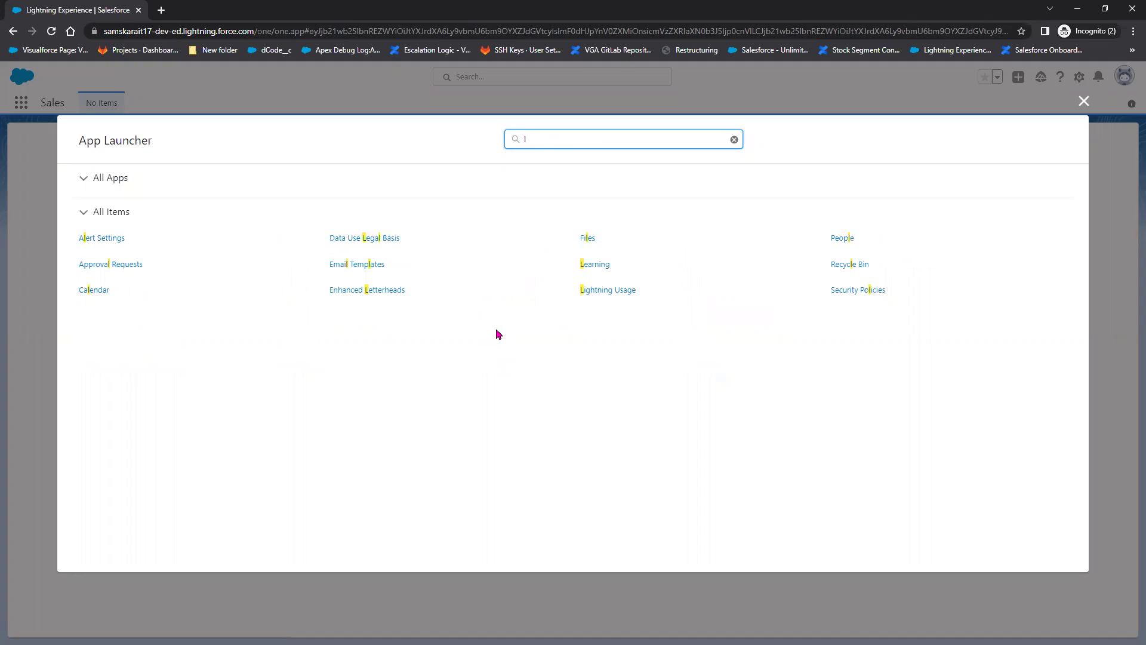
key(BackSpace)
text(ca)
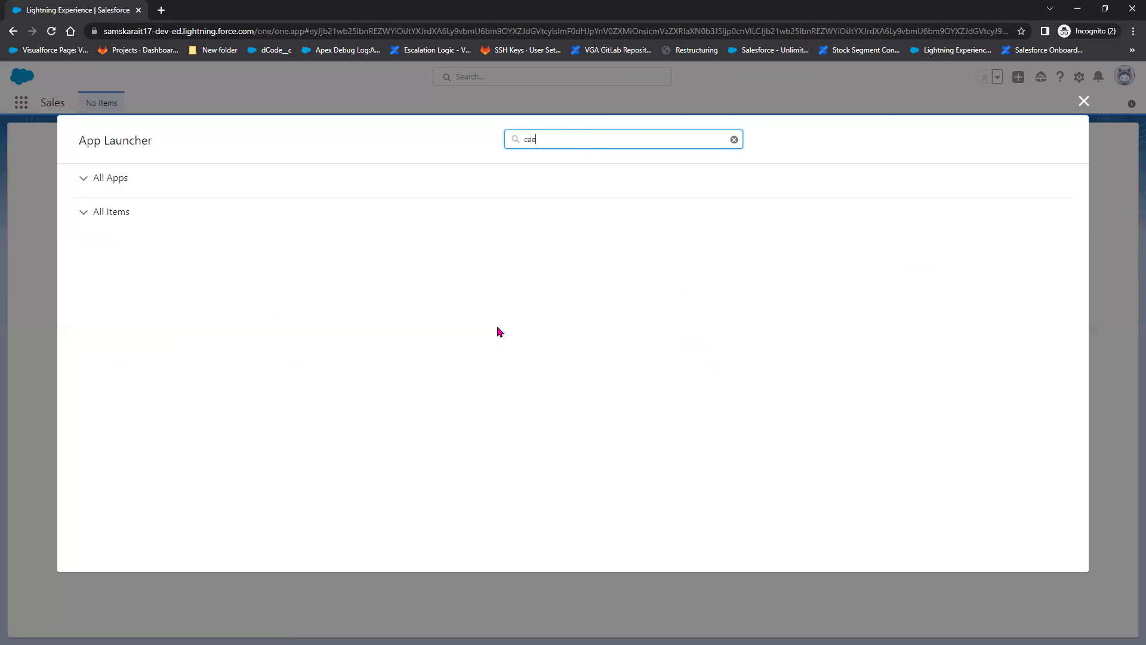
text(s)
drag(553, 139, 491, 138)
text(c)
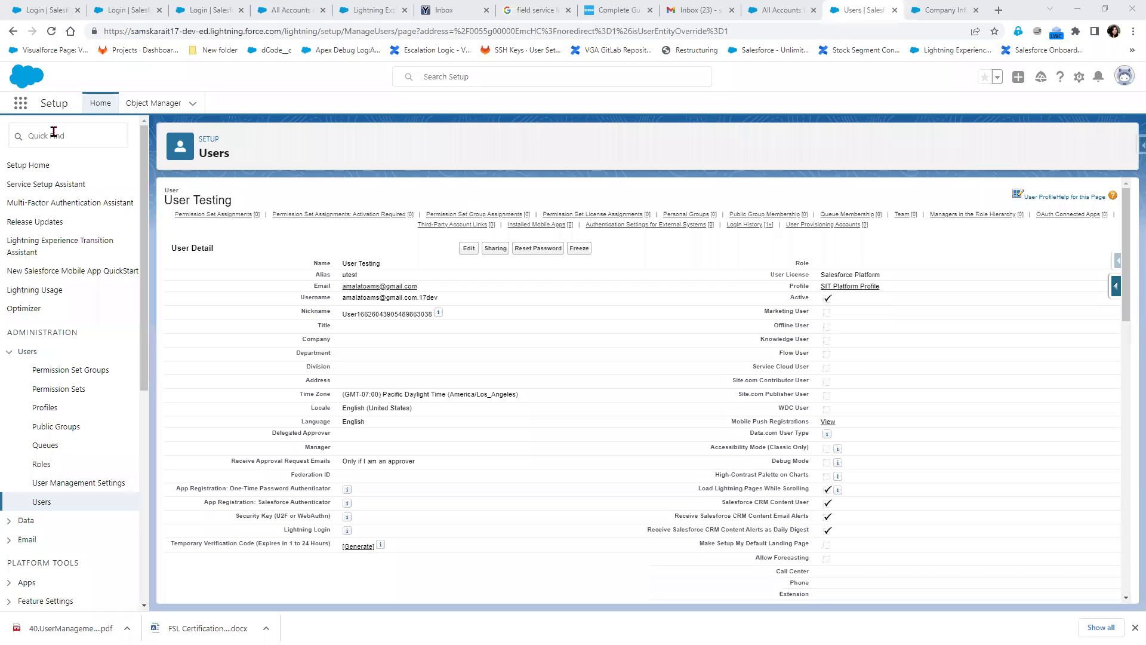
click(54, 131)
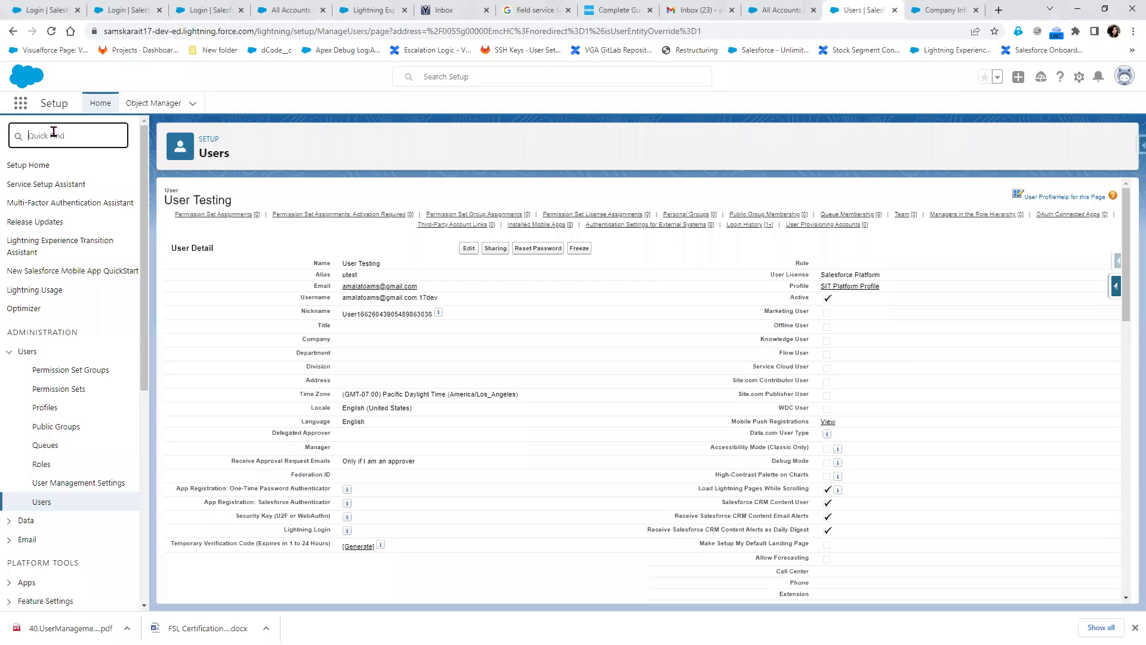
Scroll through the Object Manager's 144 standard objects, then go back to the Notepad++ notes
click(178, 104)
drag(145, 31, 152, 31)
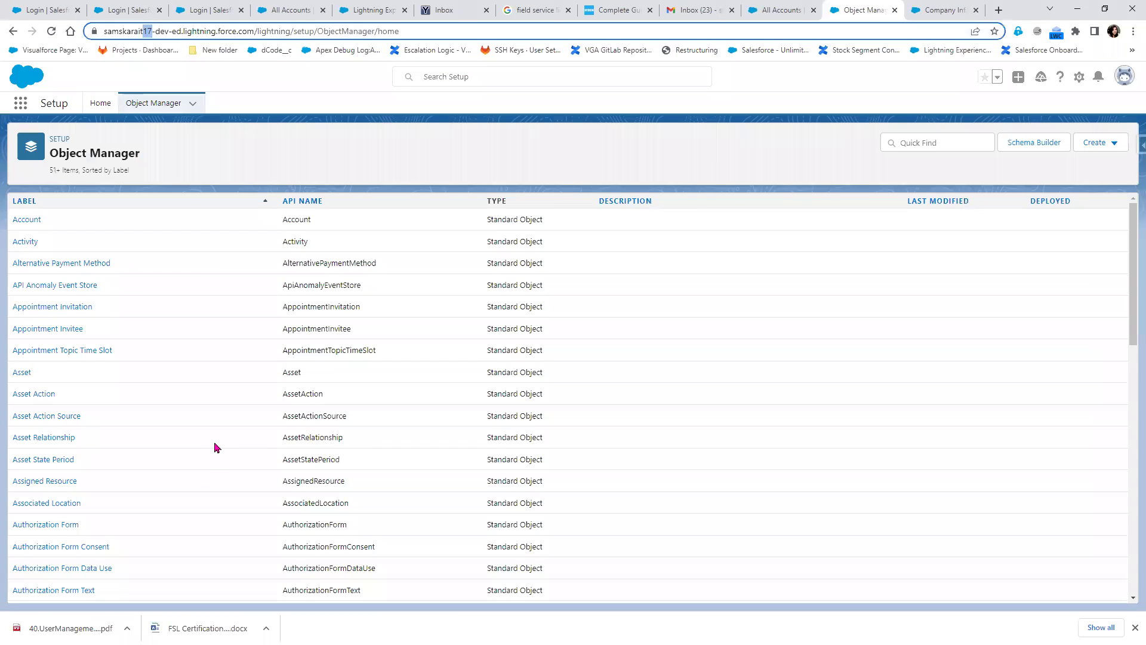
scroll(499, 567, down, 10)
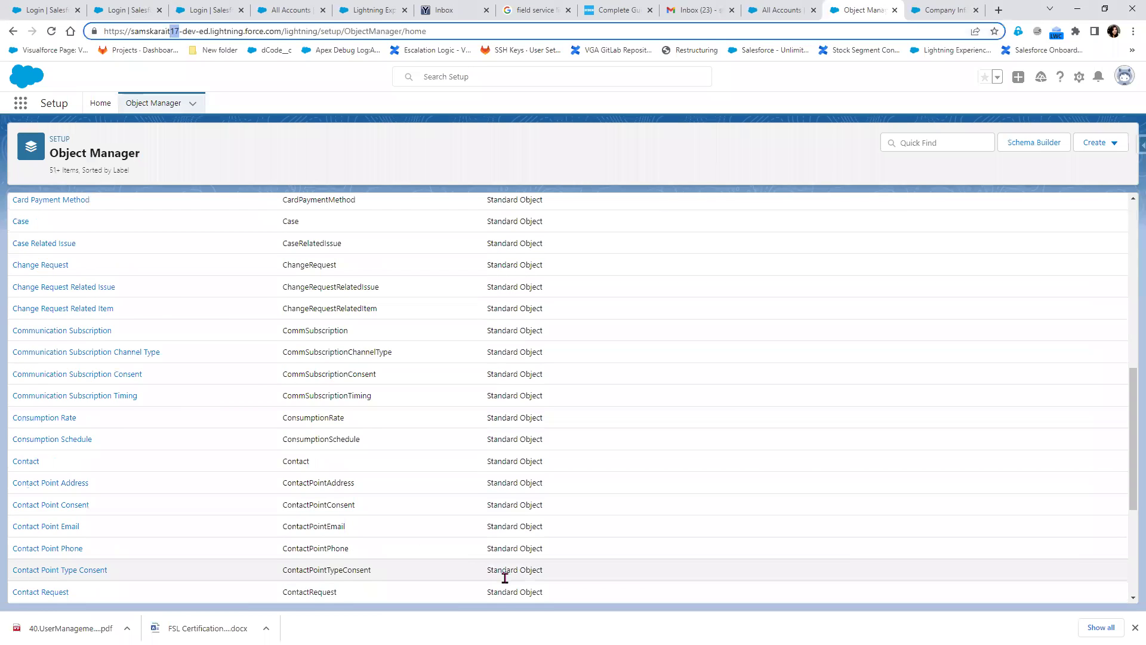
scroll(504, 578, down, 4)
scroll(505, 578, down, 10)
scroll(504, 578, down, 15)
scroll(504, 578, up, 20)
scroll(503, 578, up, 15)
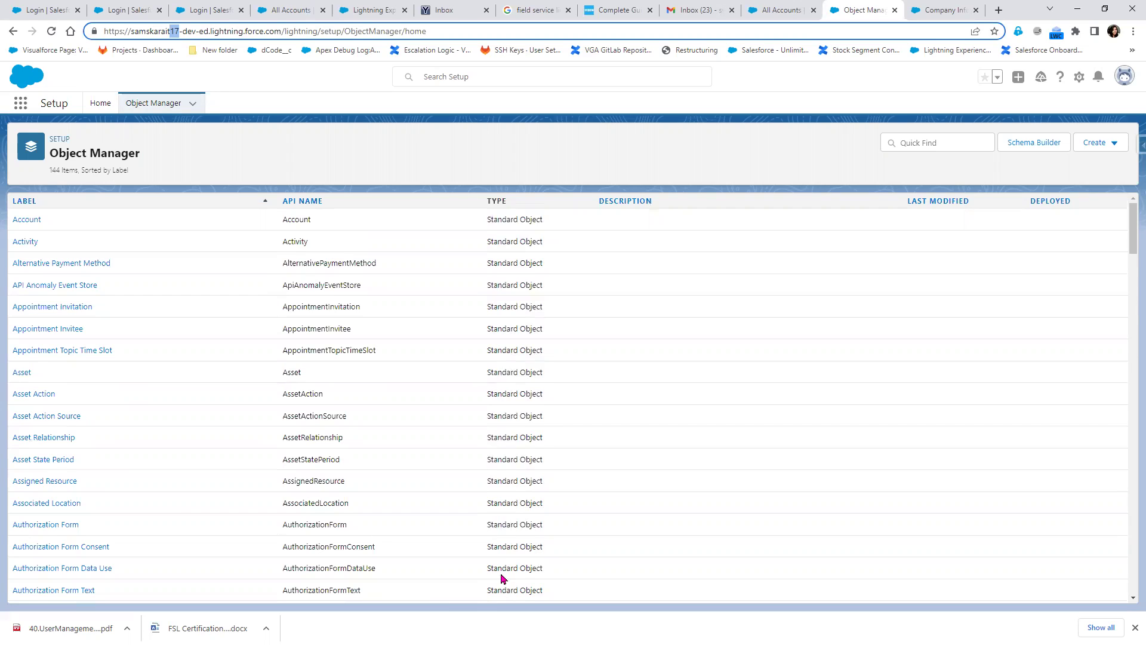
key(alt+Tab)
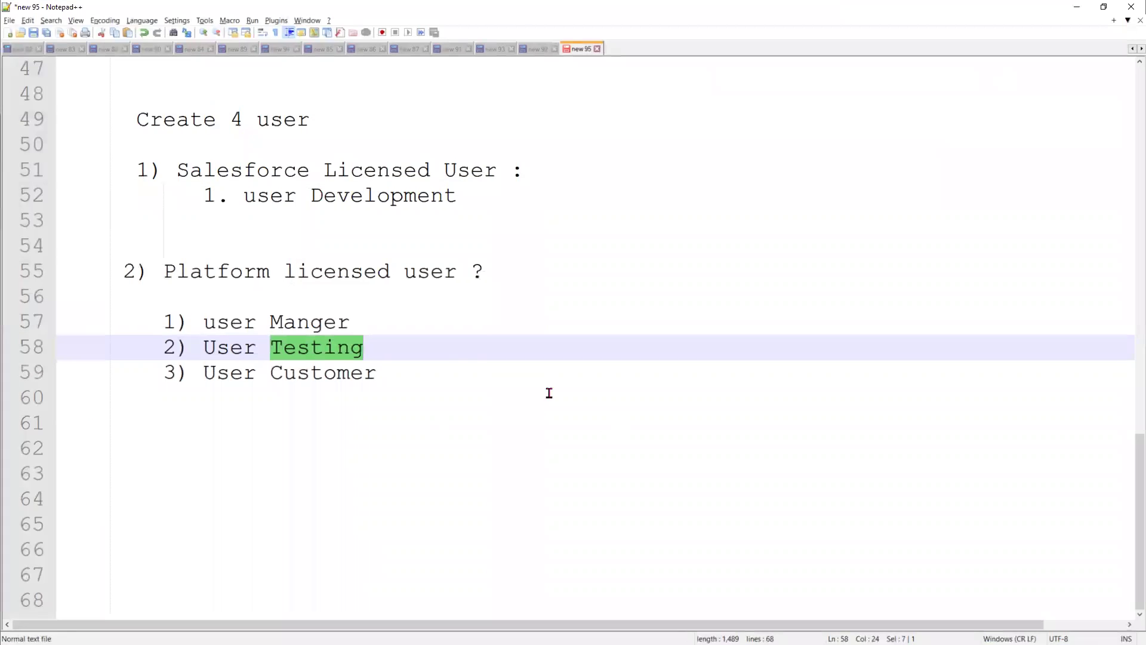
click(459, 365)
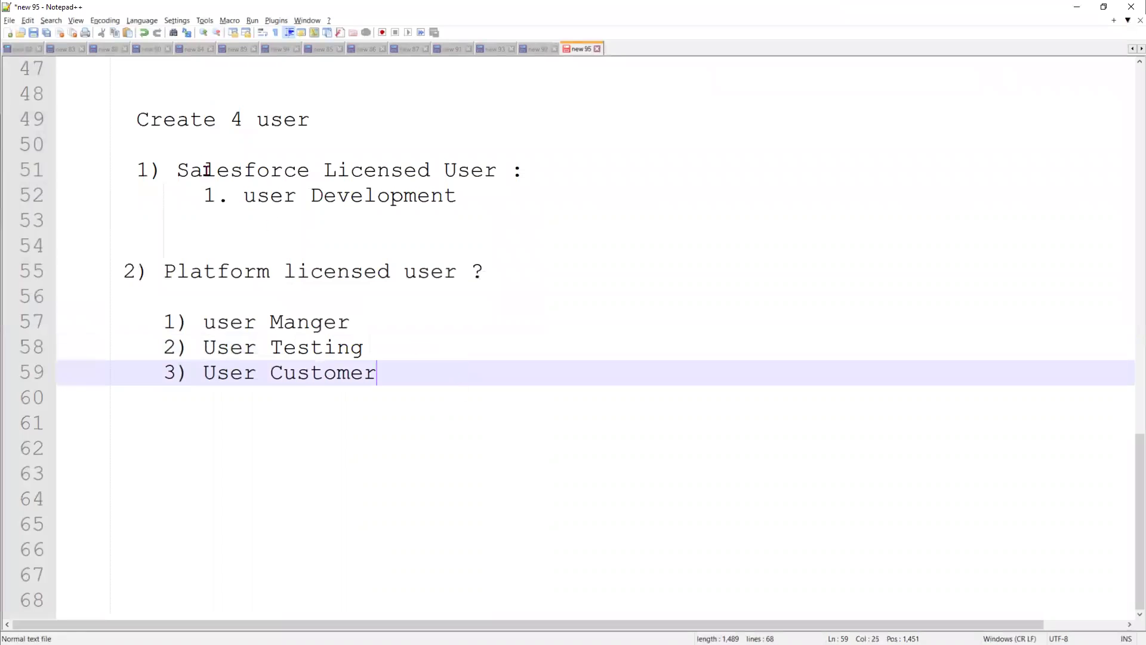
Type an 'Assignment :' heading above the list with a 'created 2 profiles' line below it
click(81, 120)
text(Assif)
key(BackSpace)
text(gnment :)
key(Return)
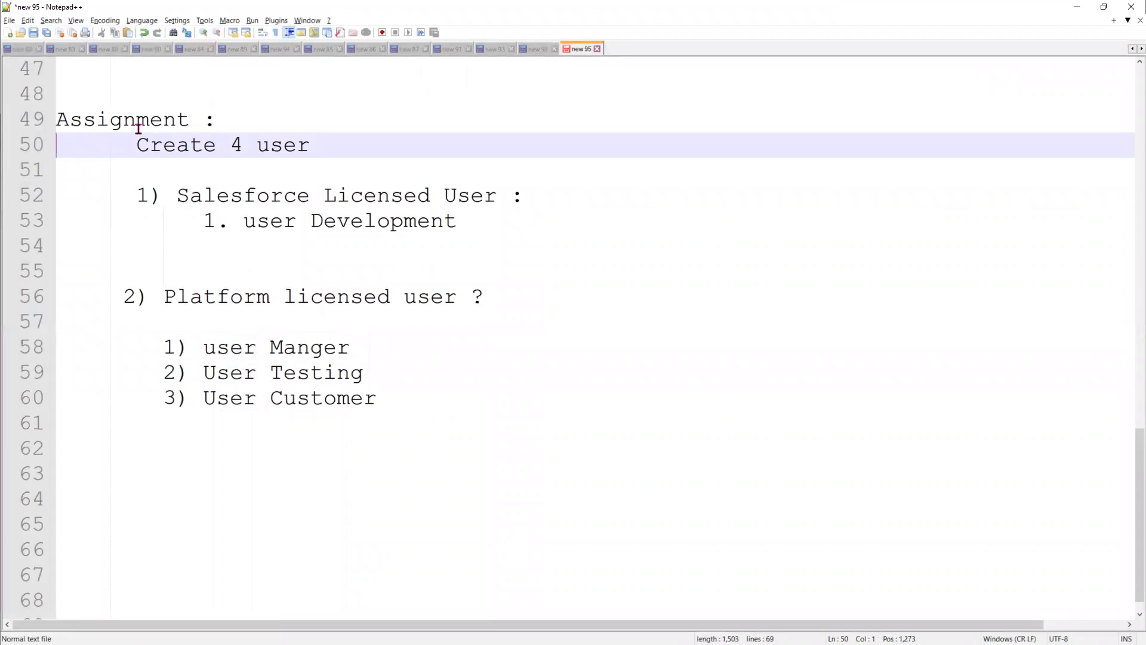
click(239, 115)
key(Return)
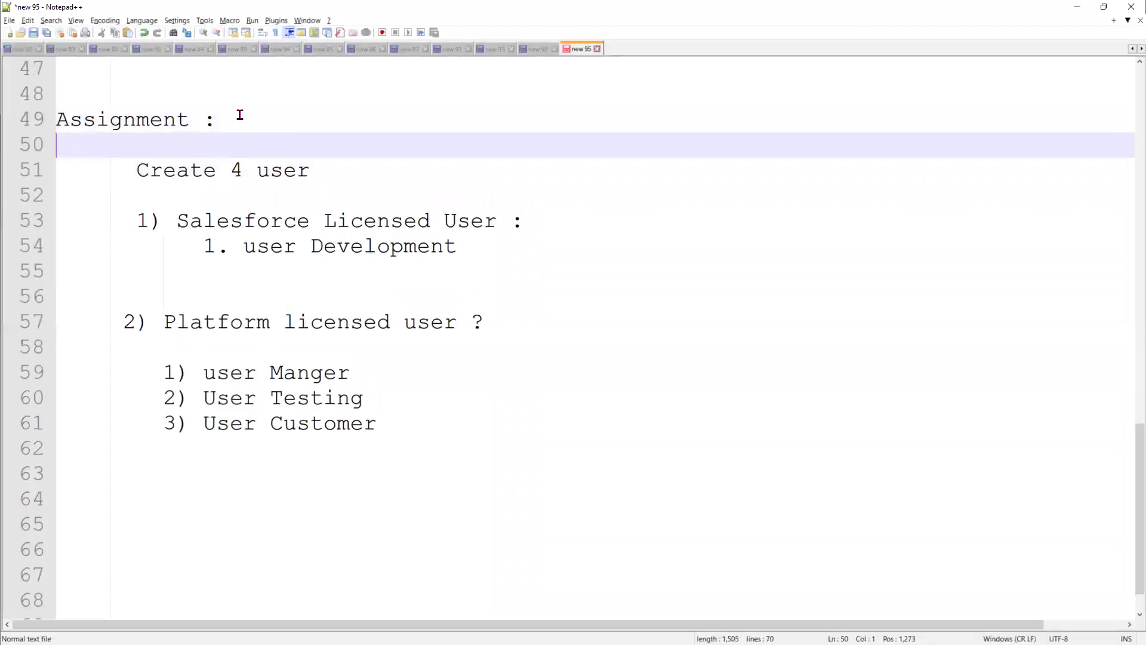
text(created 2 profiles)
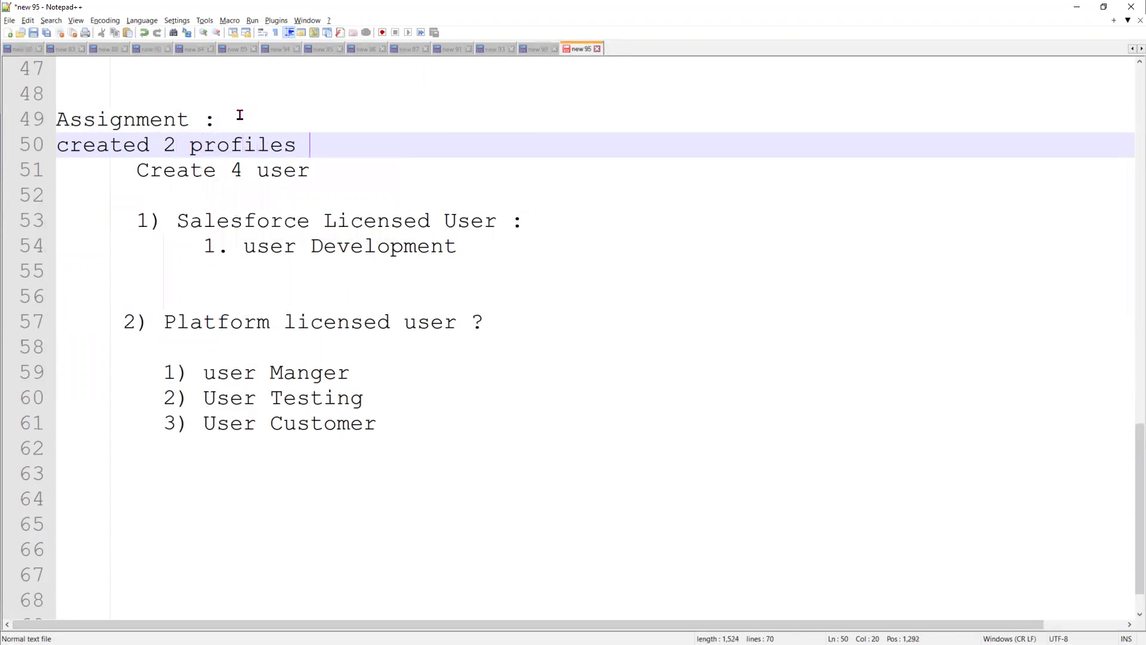
key(Return)
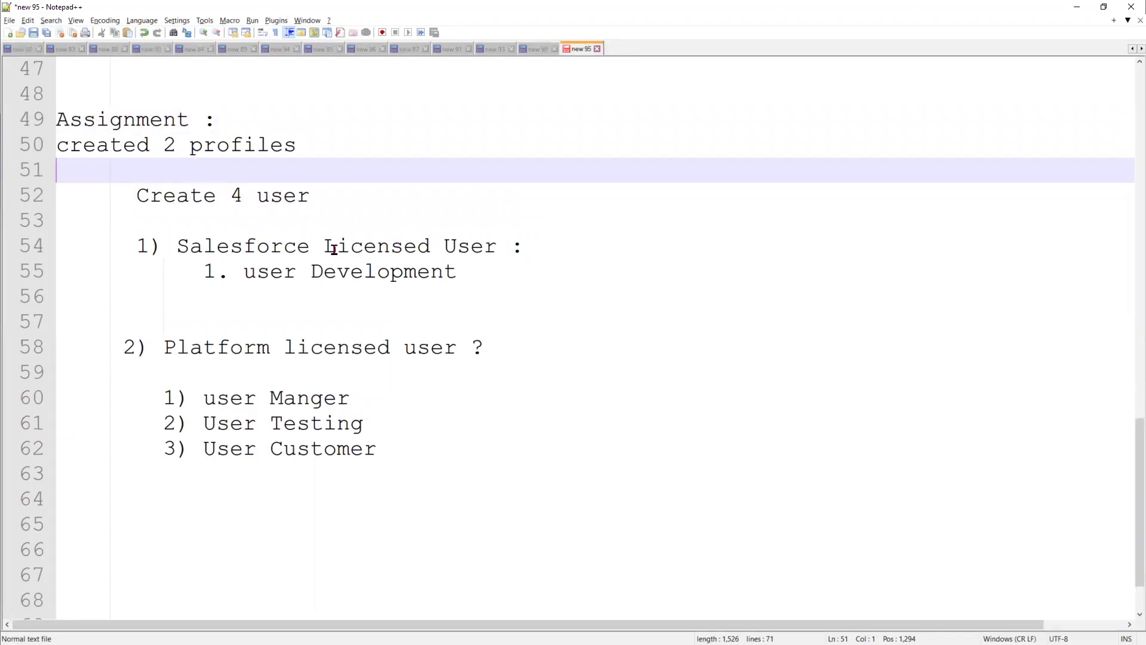
Paste '(Salesforce Licensed, Platform licensed)' after 'created 2 profiles' and remove the '?' on line 58
click(179, 246)
shift+click(431, 247)
key(ctrl+c)
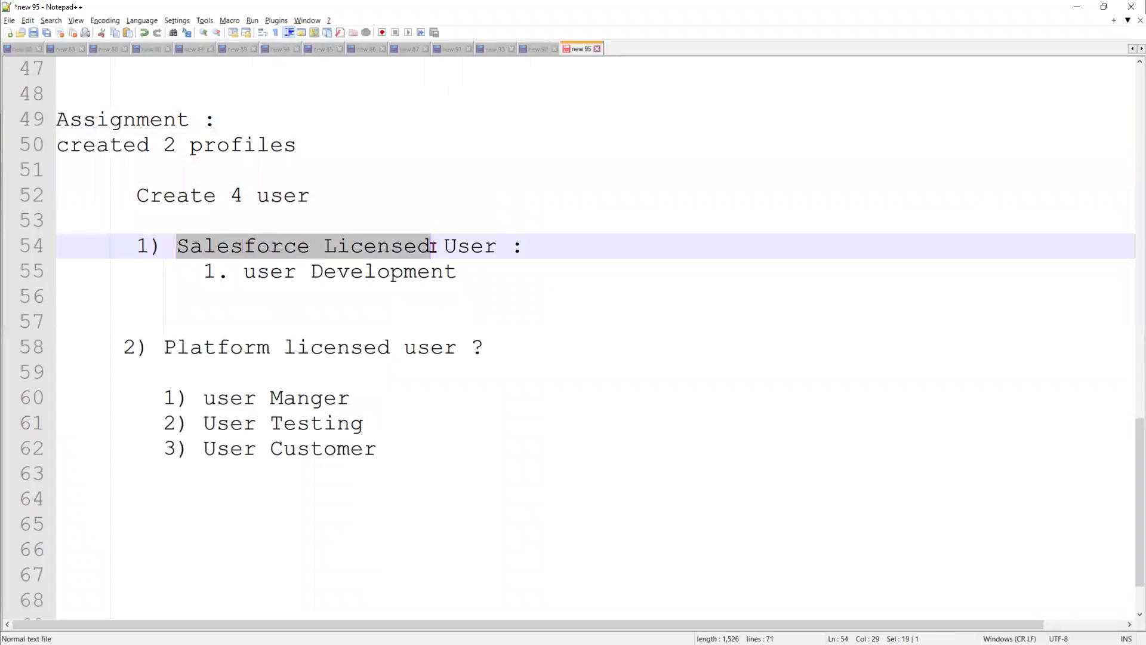
click(378, 142)
text(()
key(ctrl+v)
drag(392, 347, 159, 348)
key(ctrl+c)
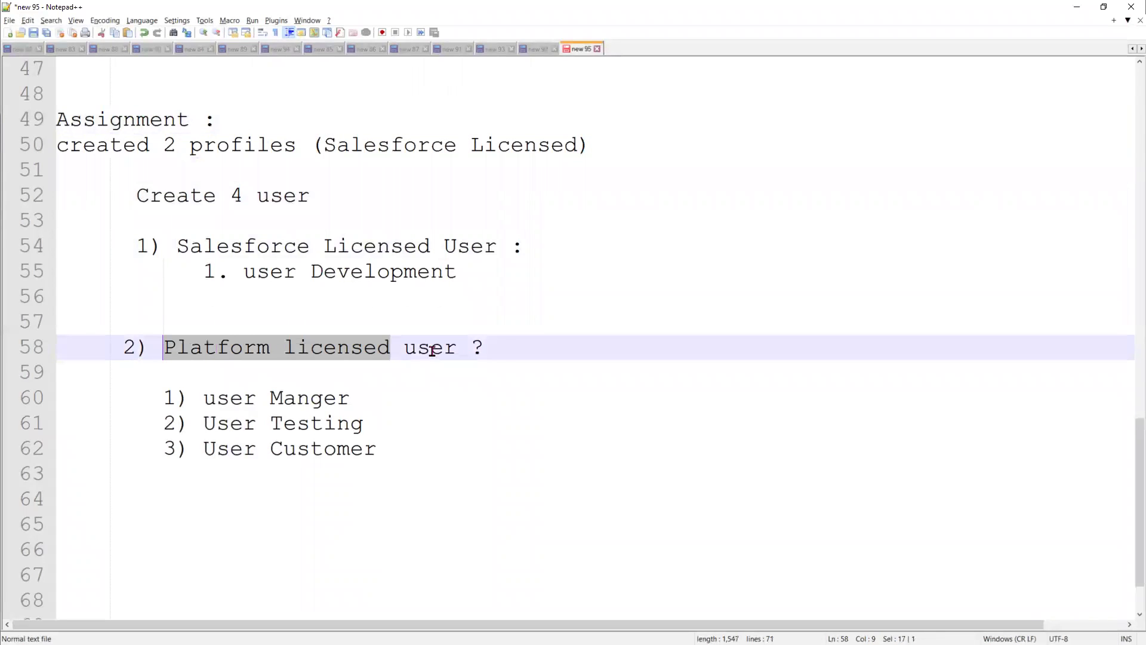
click(505, 349)
key(BackSpace)
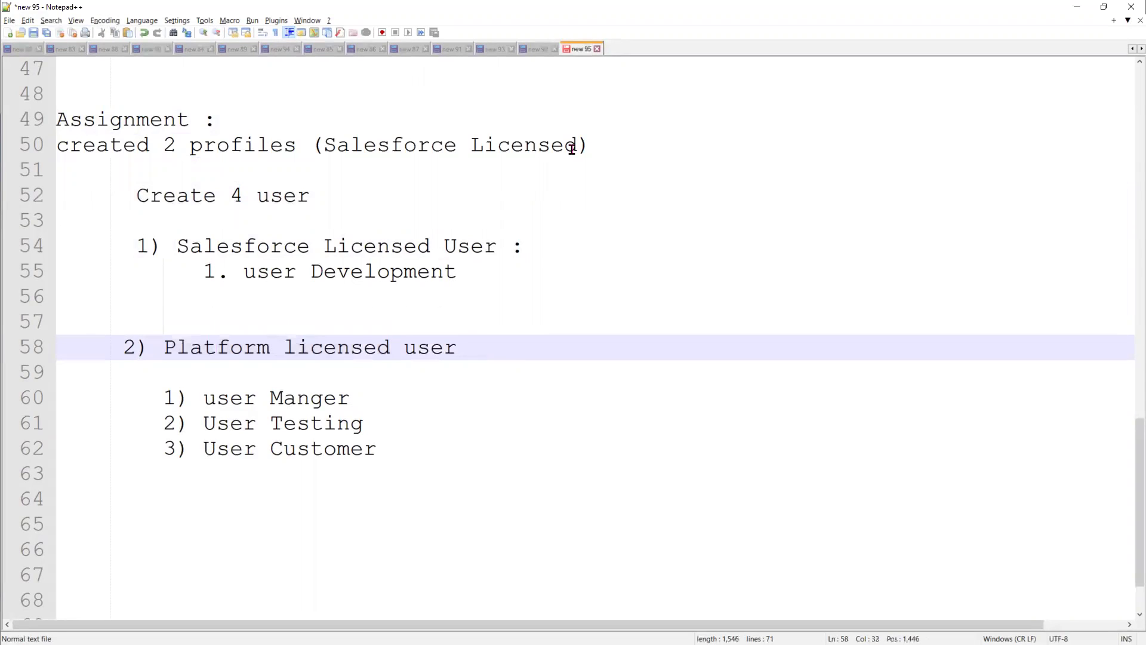
click(573, 146)
text(,)
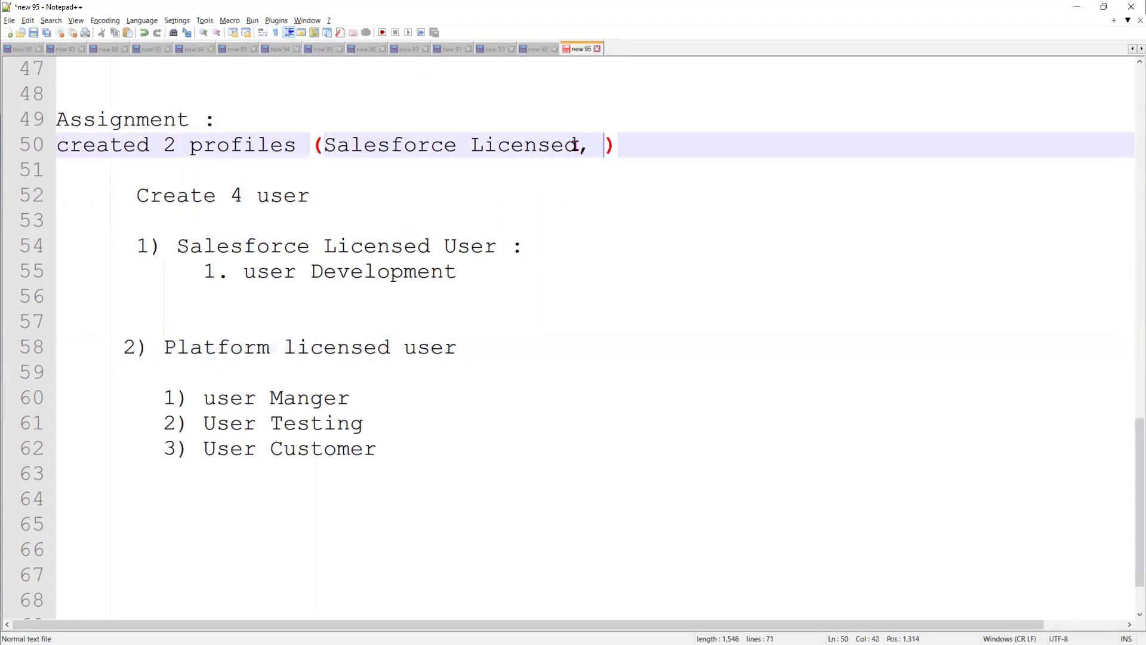
key(ctrl+v)
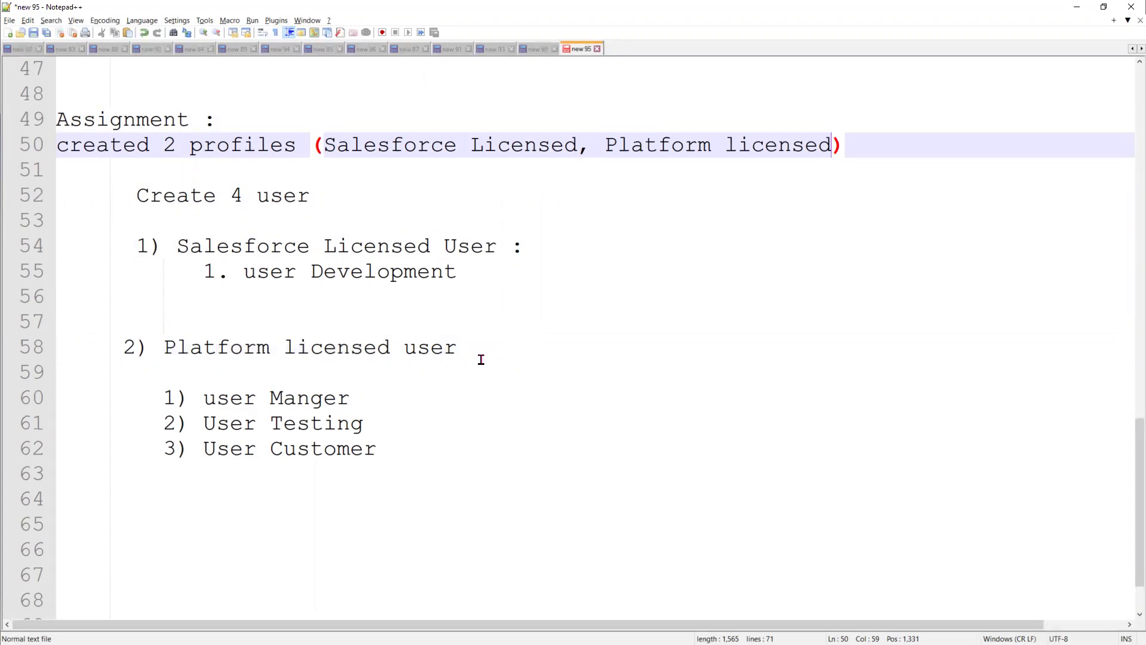
scroll(464, 368, up, 4)
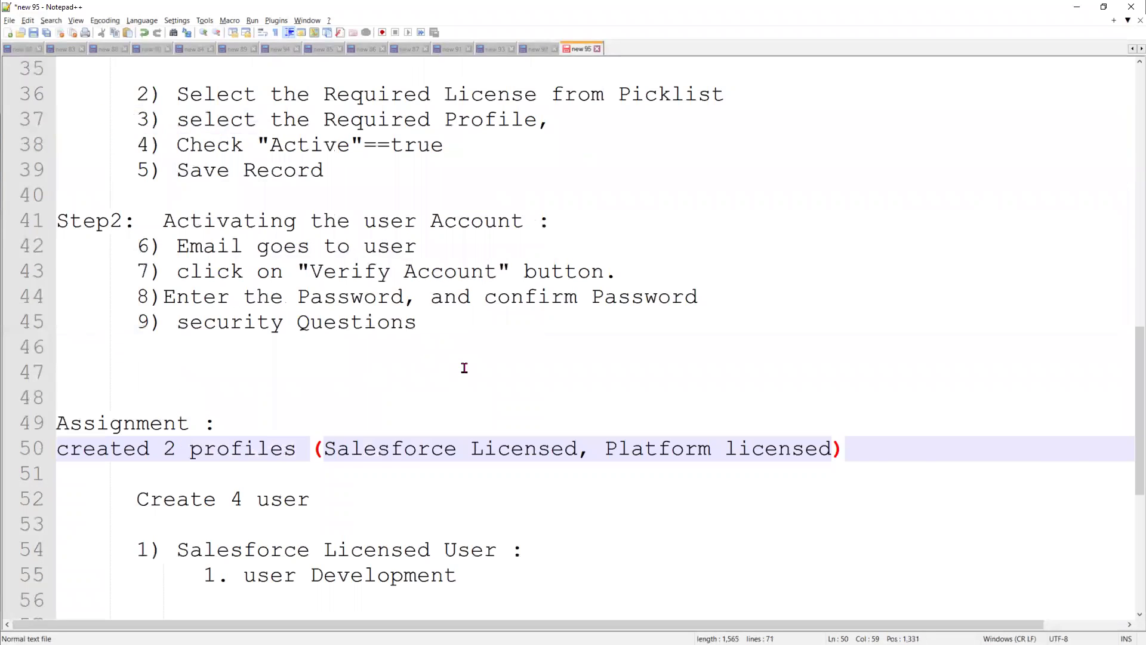
scroll(464, 368, up, 5)
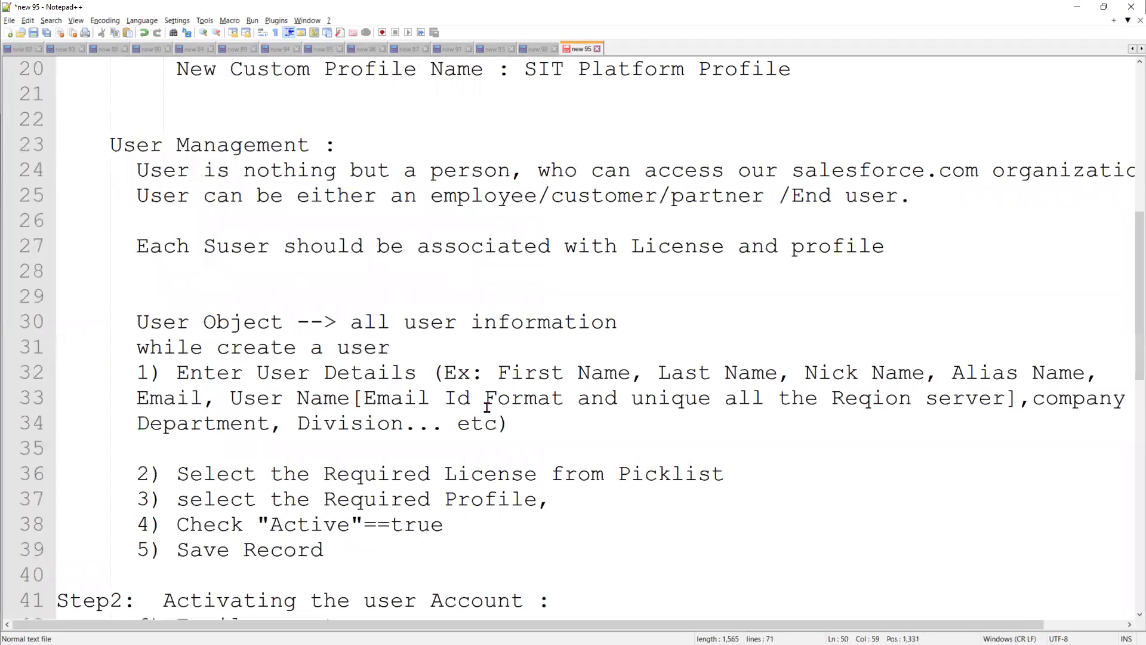
scroll(486, 407, up, 1)
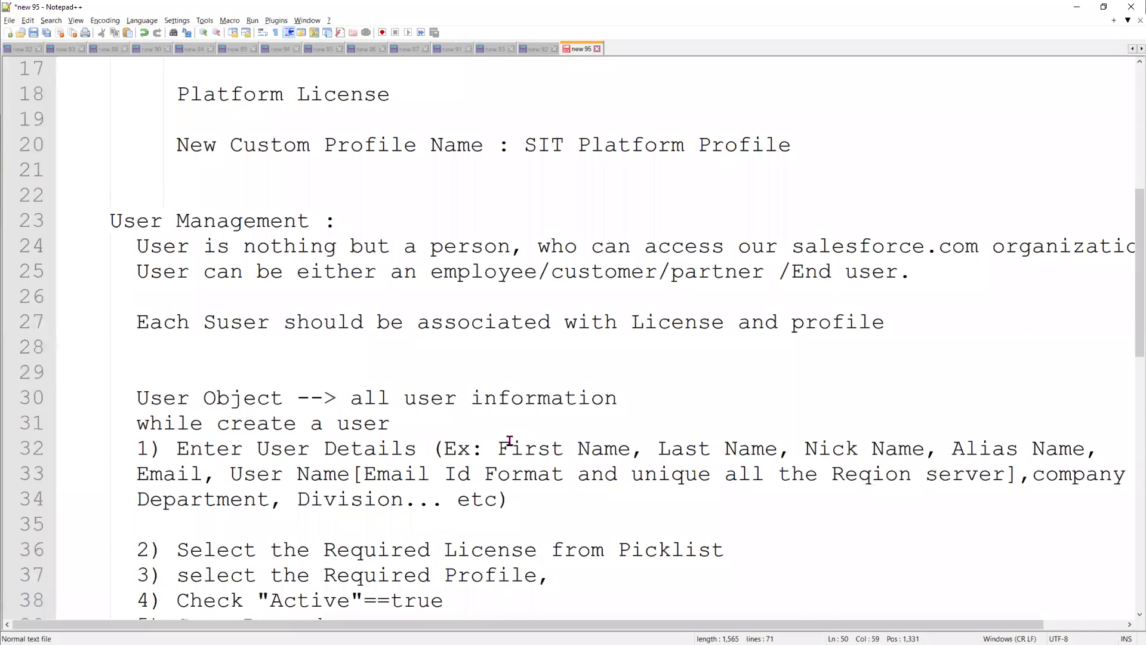
scroll(510, 440, down, 11)
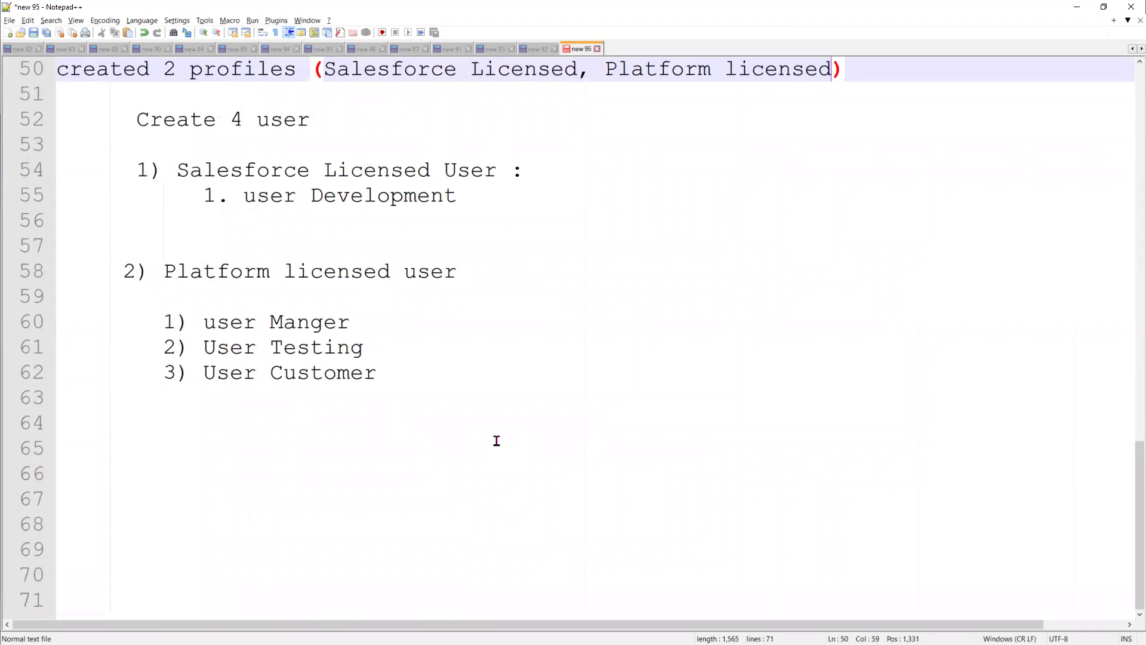
scroll(495, 440, up, 2)
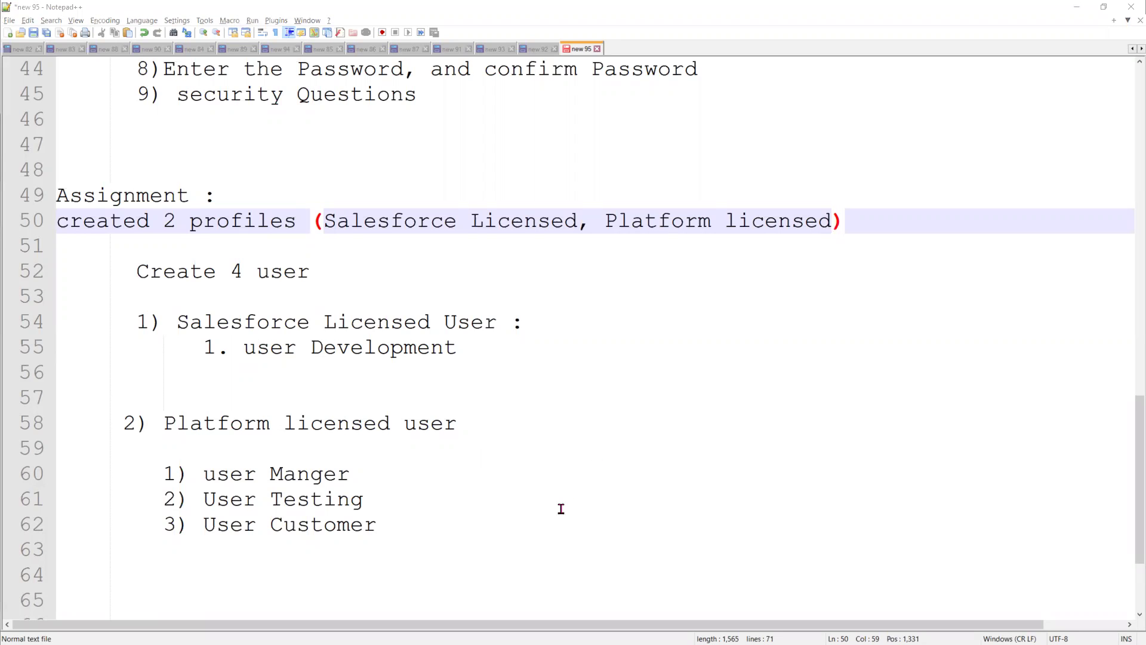
drag(453, 540, 57, 201)
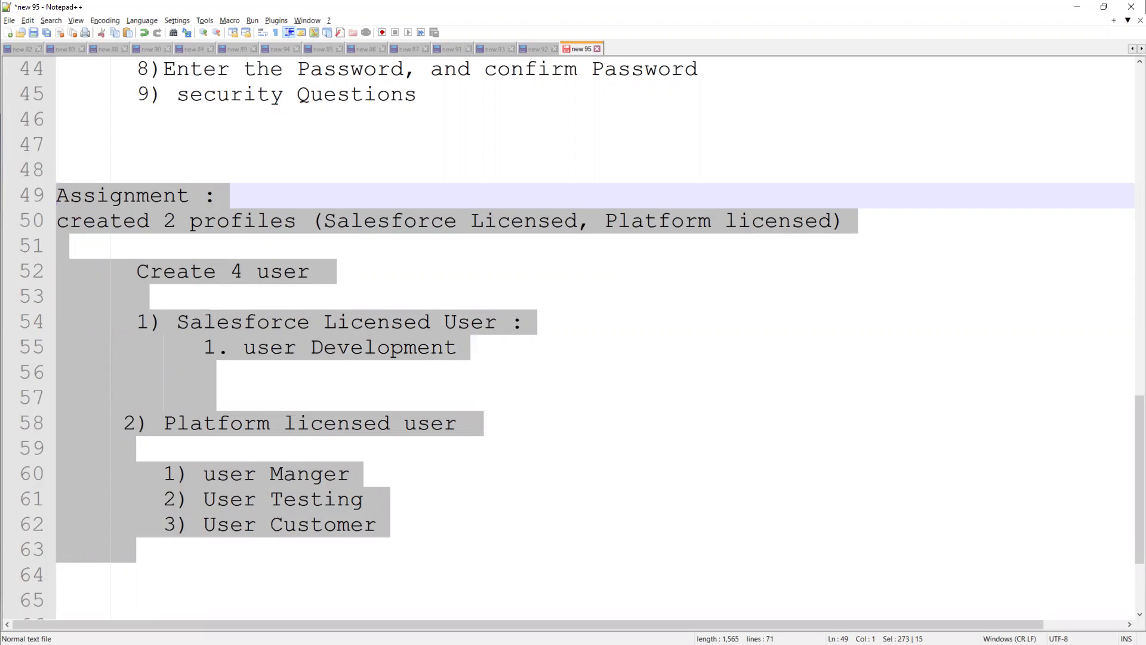
scroll(517, 542, up, 1)
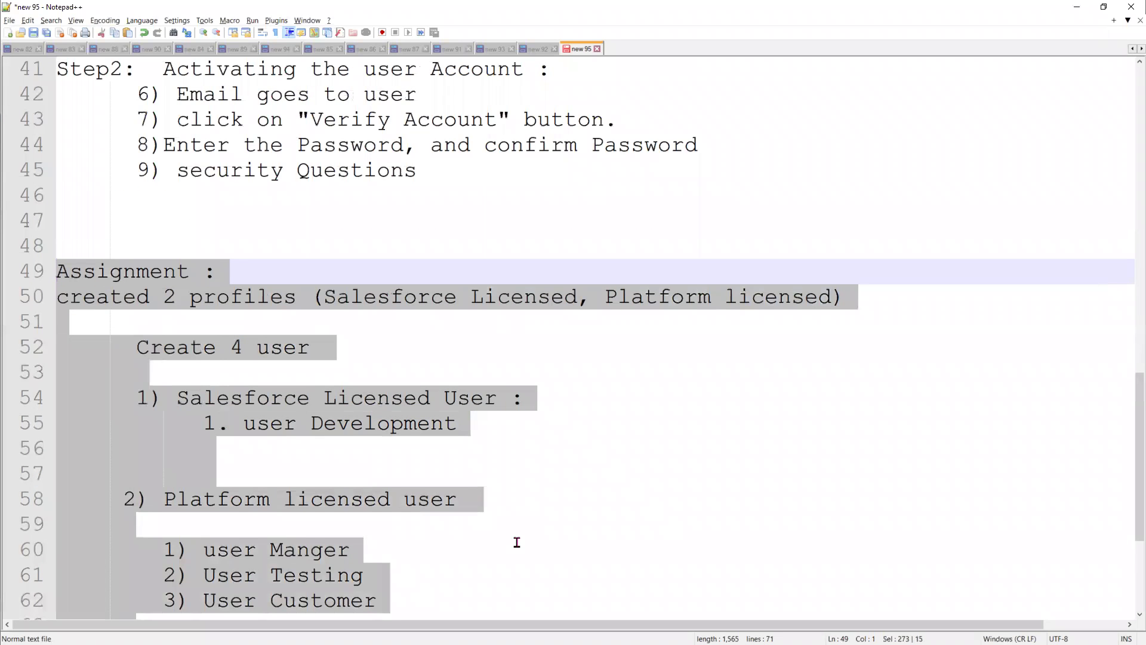
scroll(517, 542, down, 3)
Add an 'Interview Questions :' heading below the user list
click(353, 420)
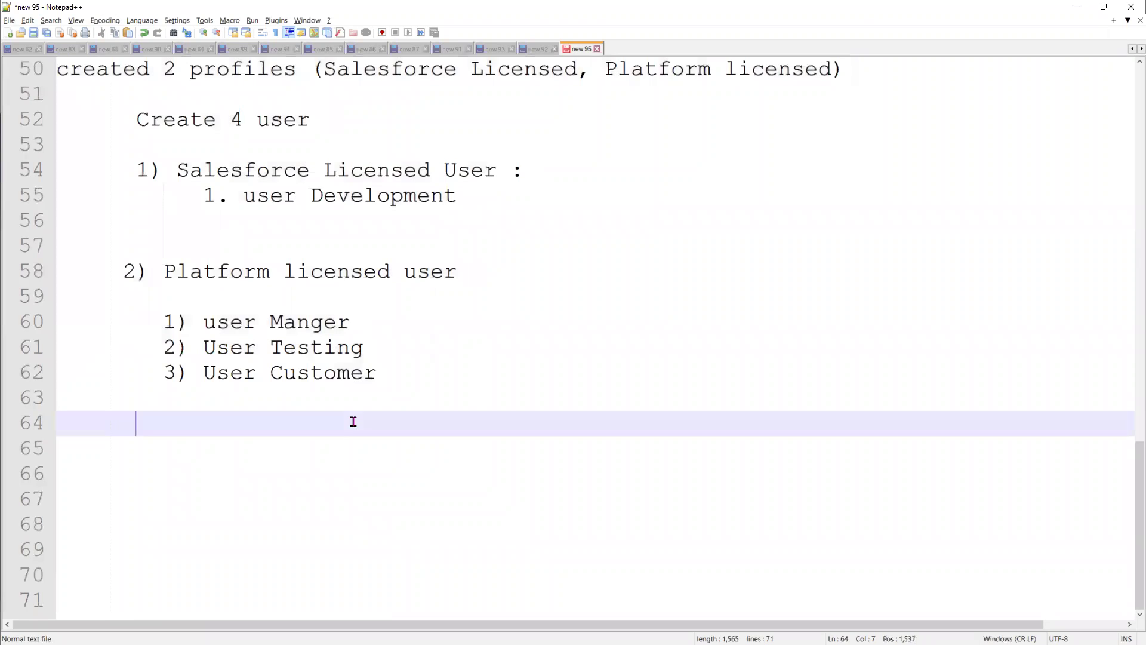
key(Return)
key(Return)
key(BackSpace)
key(BackSpace)
key(BackSpace)
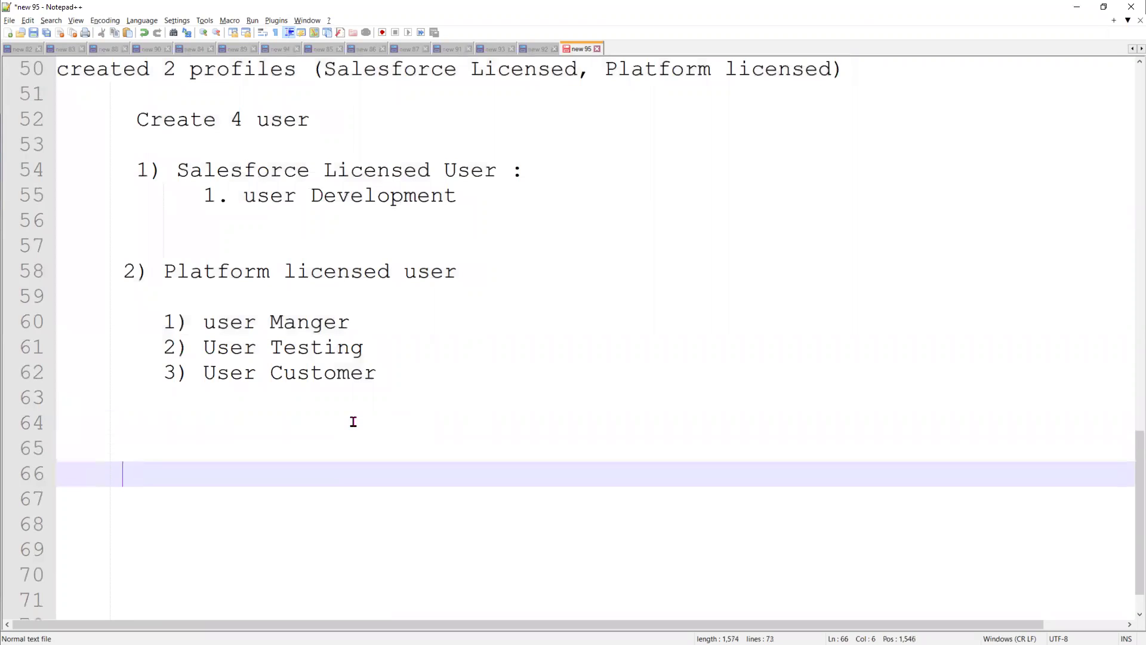
text(Inte)
key(BackSpace)
text(ervi)
text(Questions )
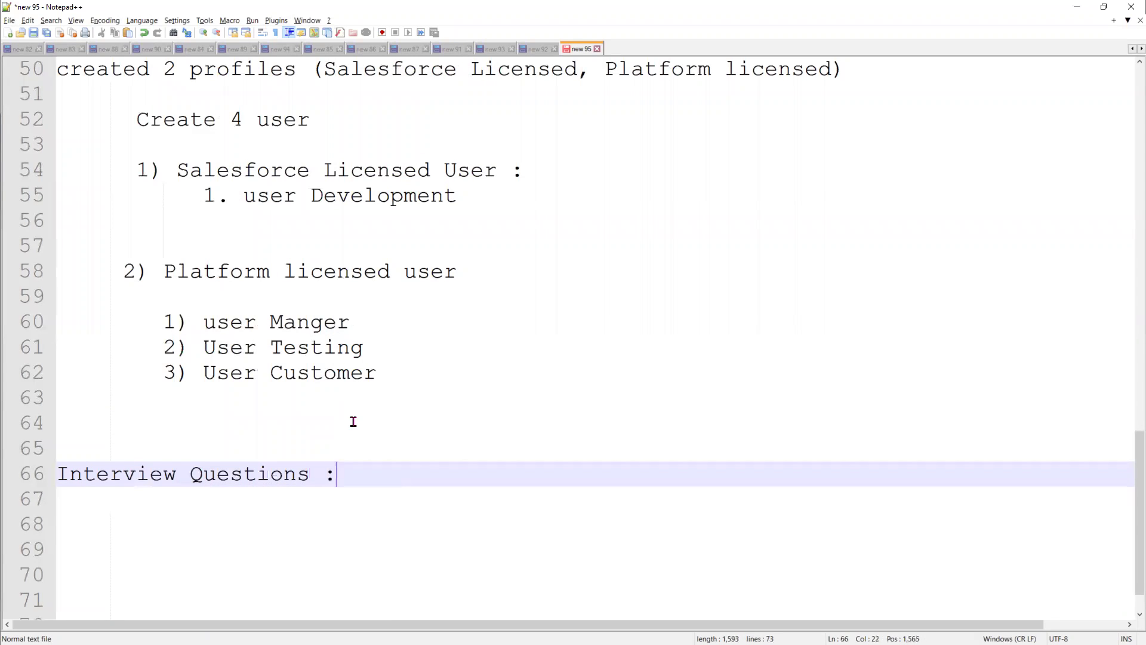
text(:)
key(Return)
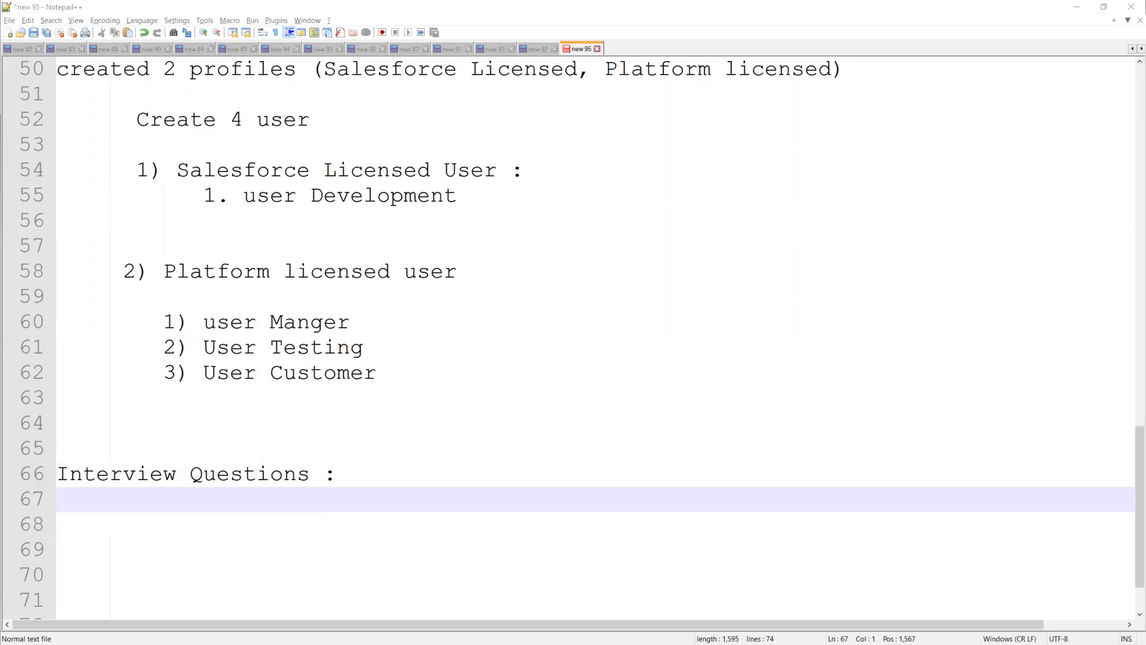
Type questions 1–3: 'What is profile ?', 'what is User ?', 'what is License ?'
click(369, 481)
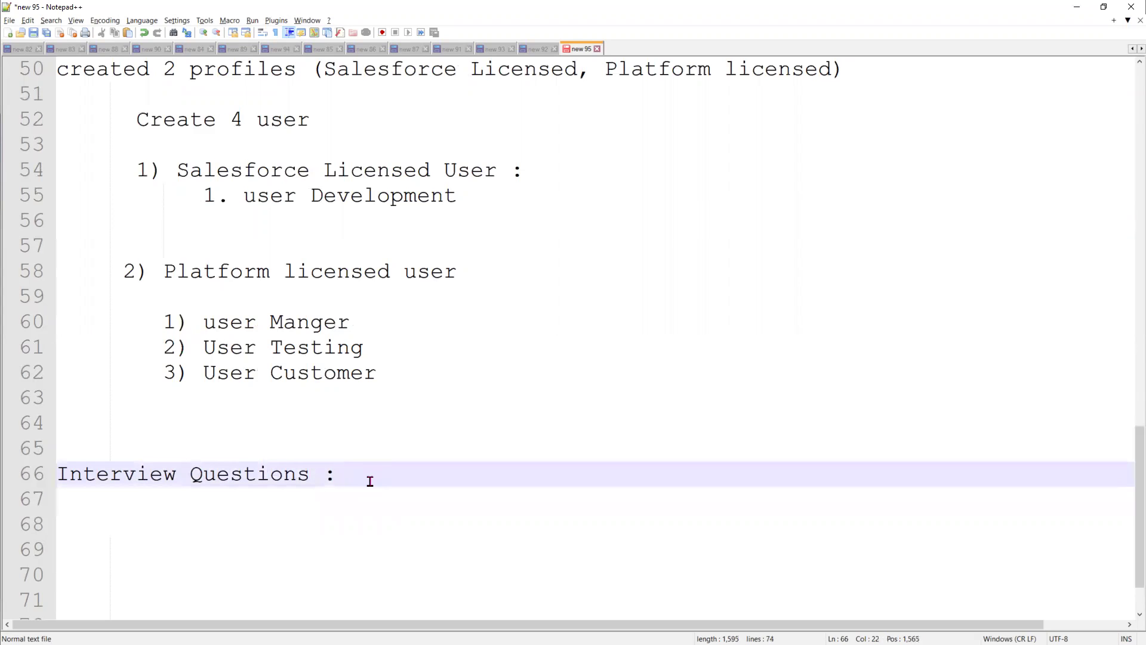
key(Return)
text(1))
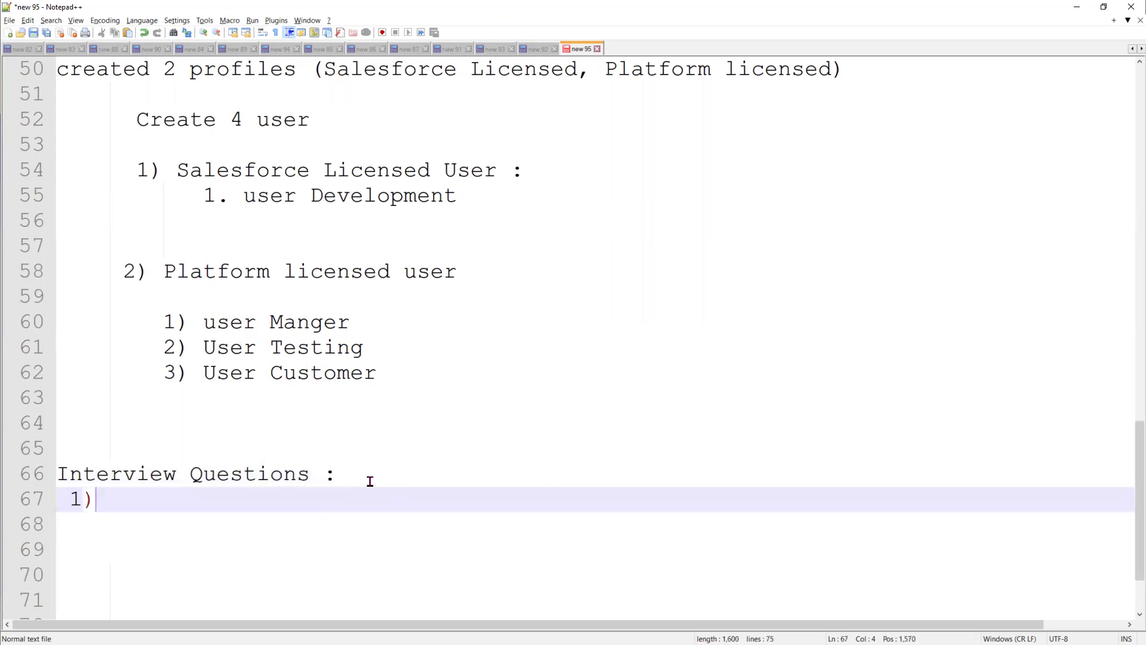
text( What is )
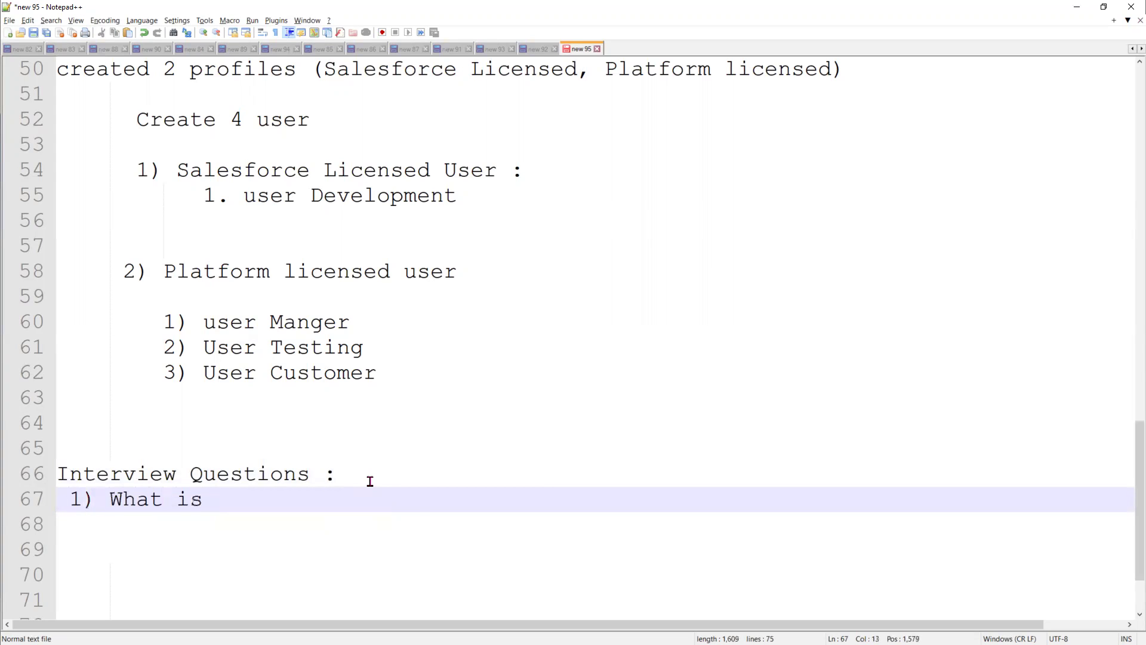
text(profile ?)
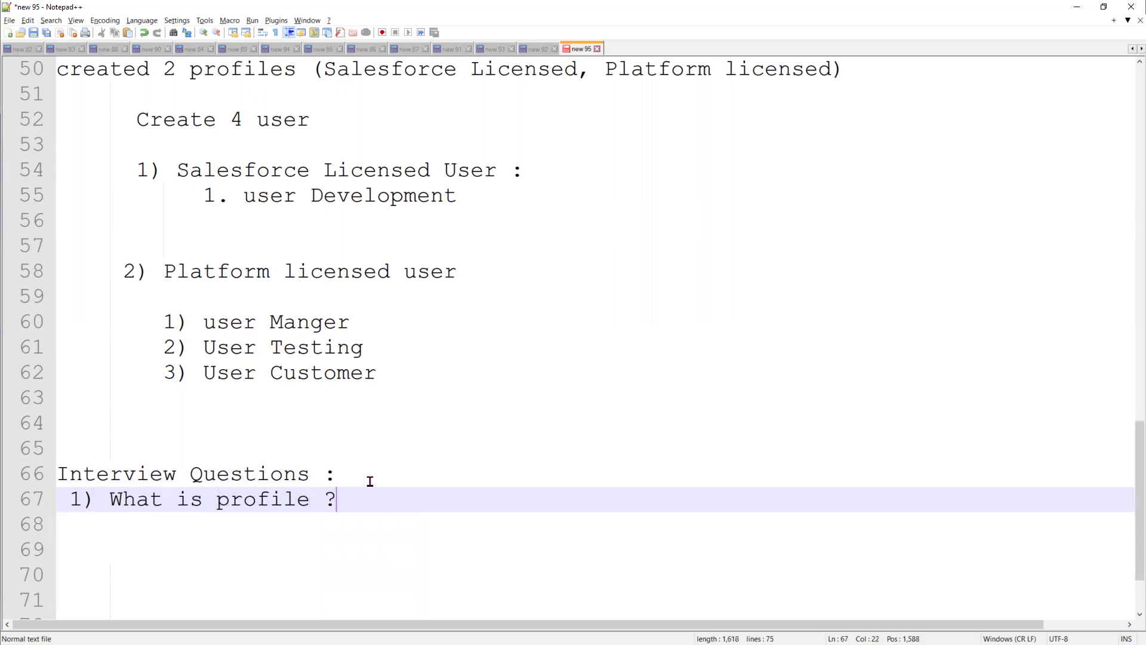
key(Return)
text(2) wha)
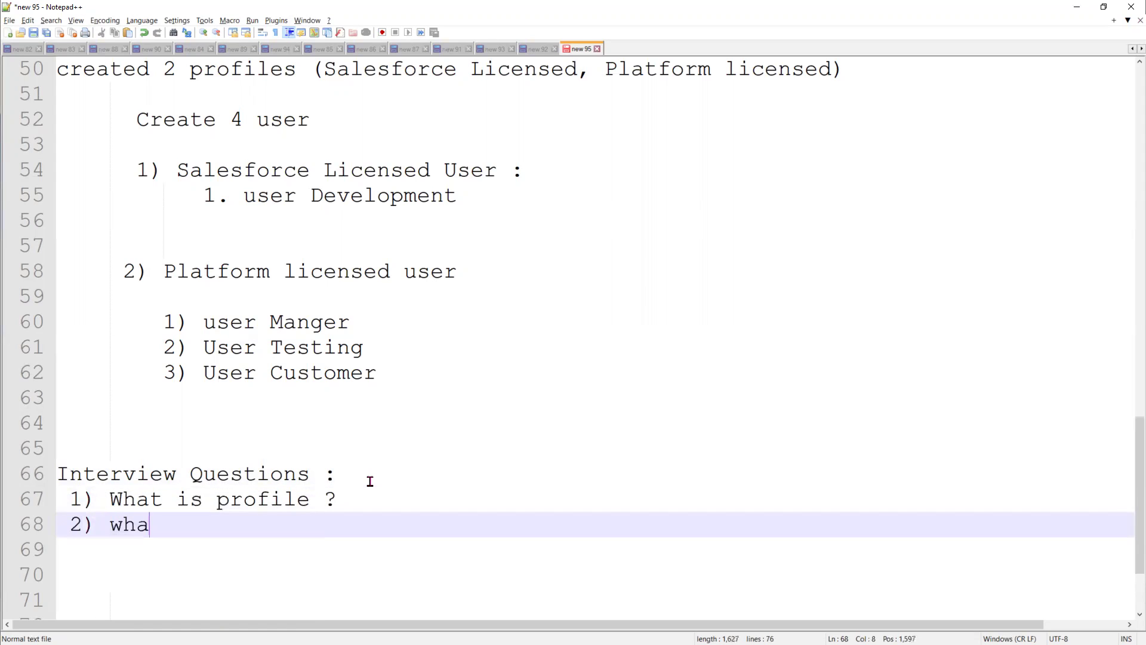
text(t is User ?)
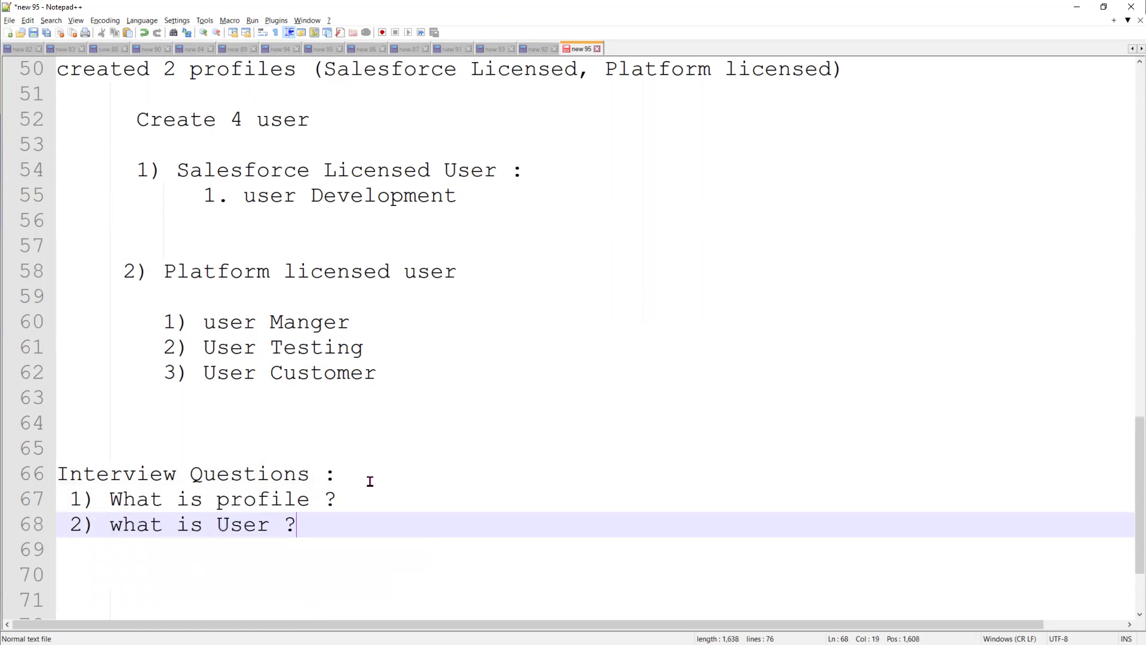
key(Return)
text(2)
key(BackSpace)
text(3)
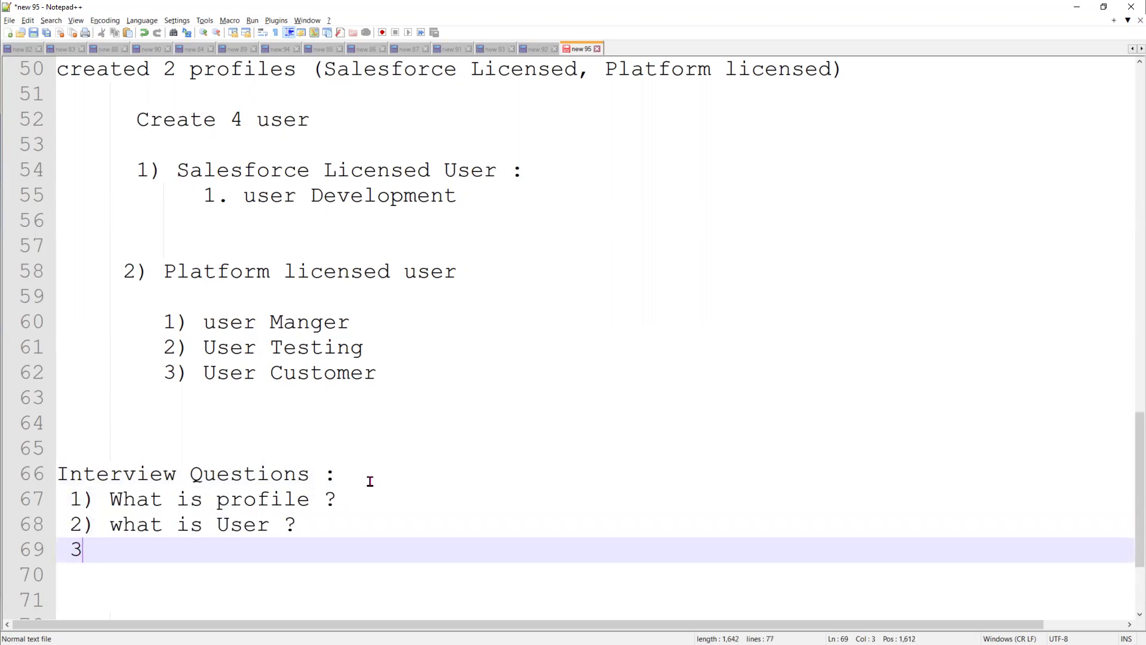
text() what i)
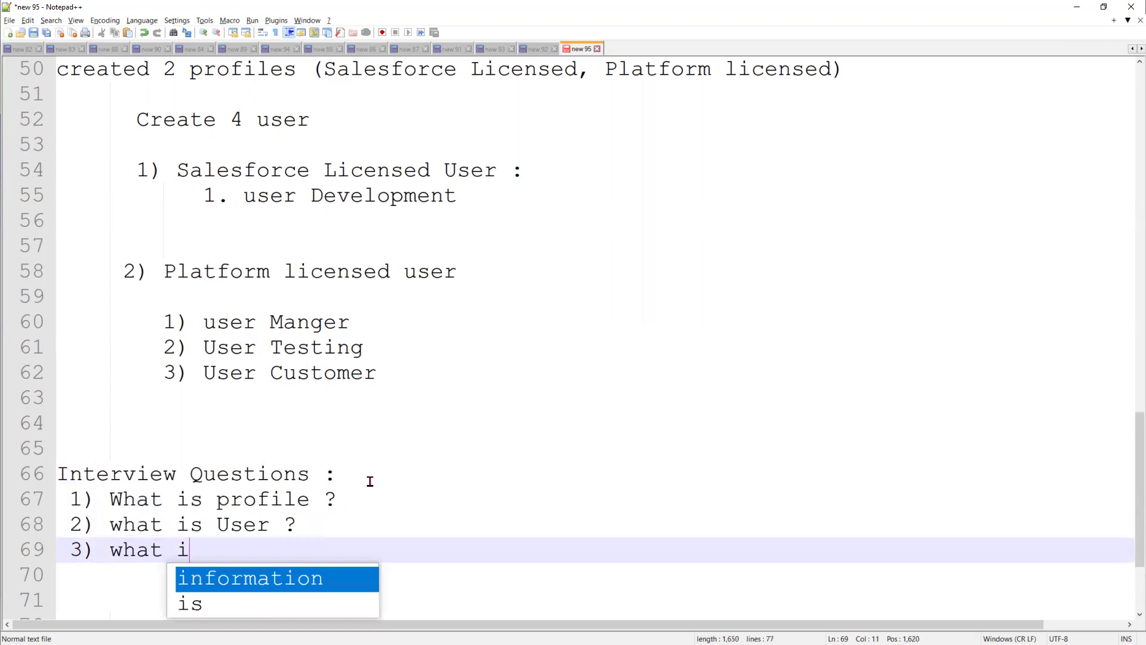
text(s License ?)
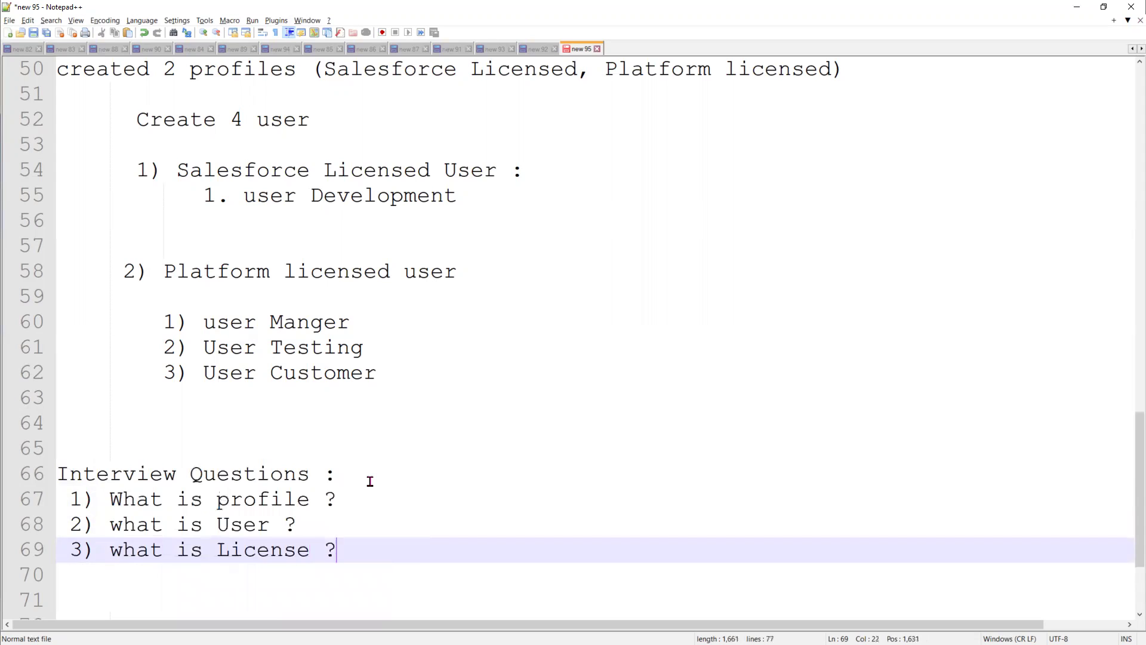
key(Return)
Add questions 4–6 on Organization, region and Server Instances, renumbering region as 5
text(4))
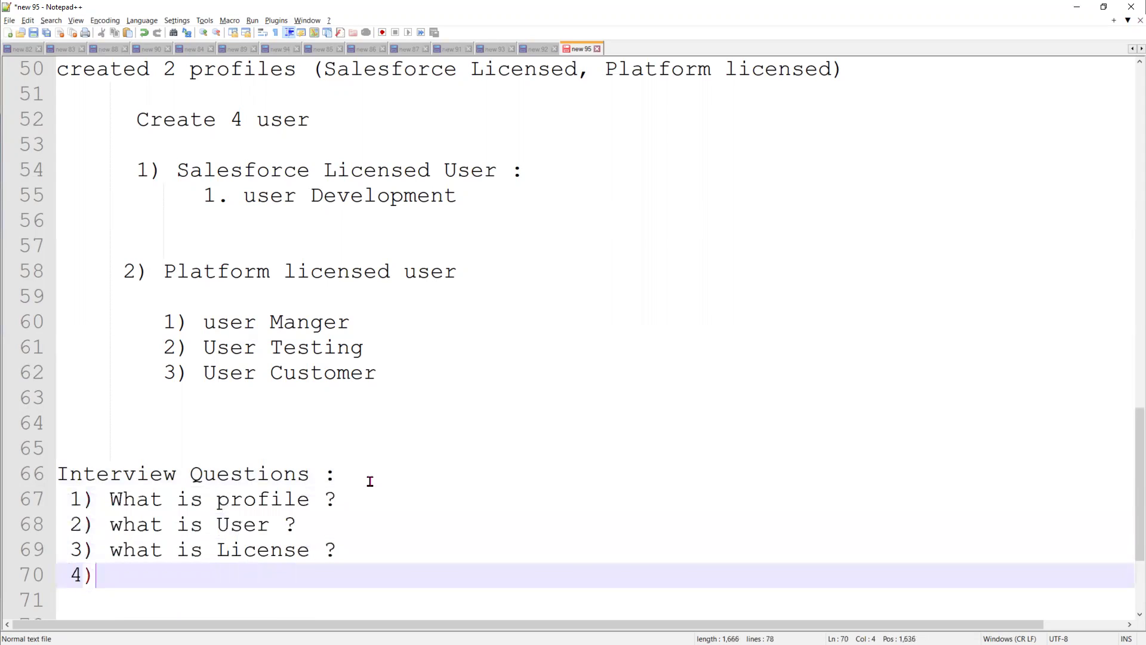
text( What is Organization ?)
key(Return)
text(4) what)
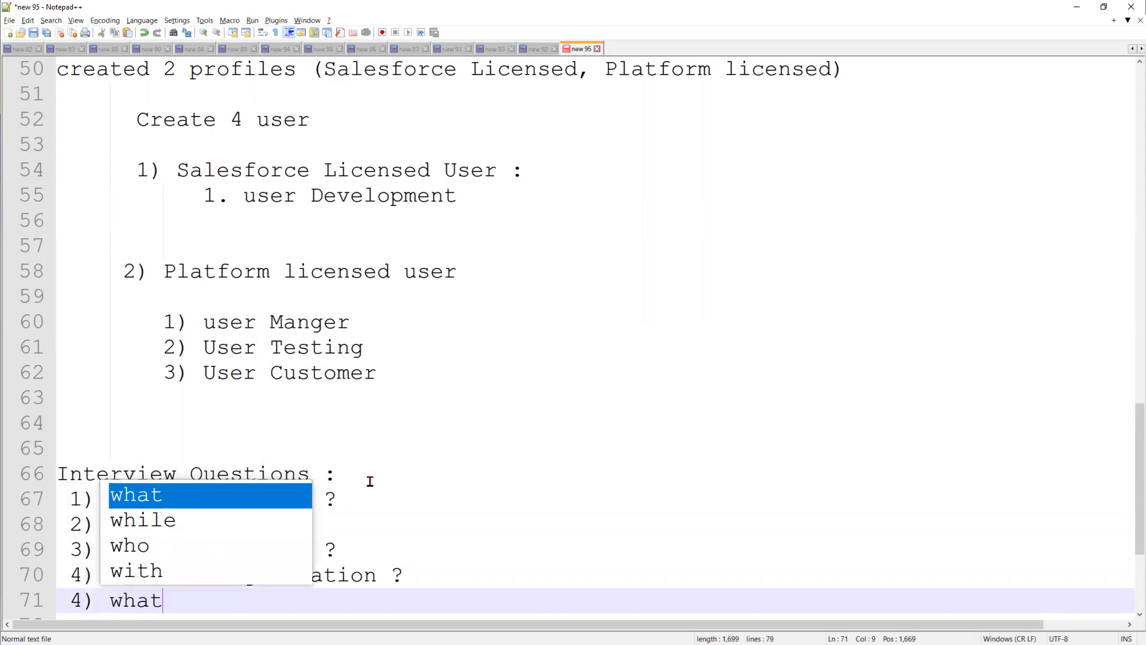
text( is region ?)
key(Return)
key(Up)
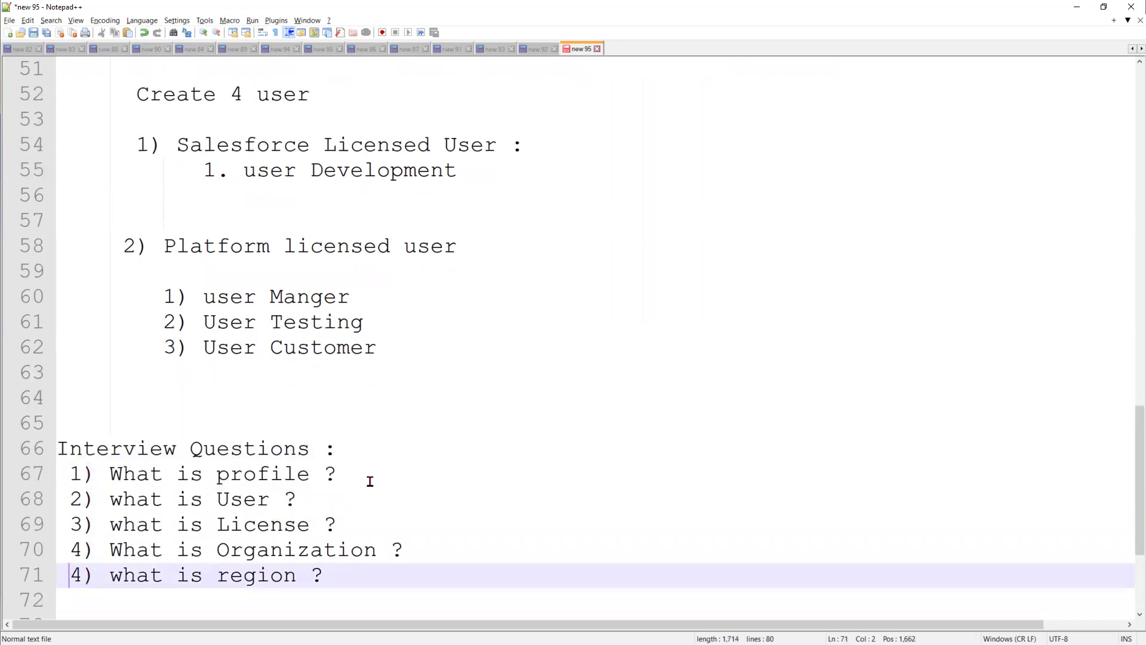
key(shift+Right)
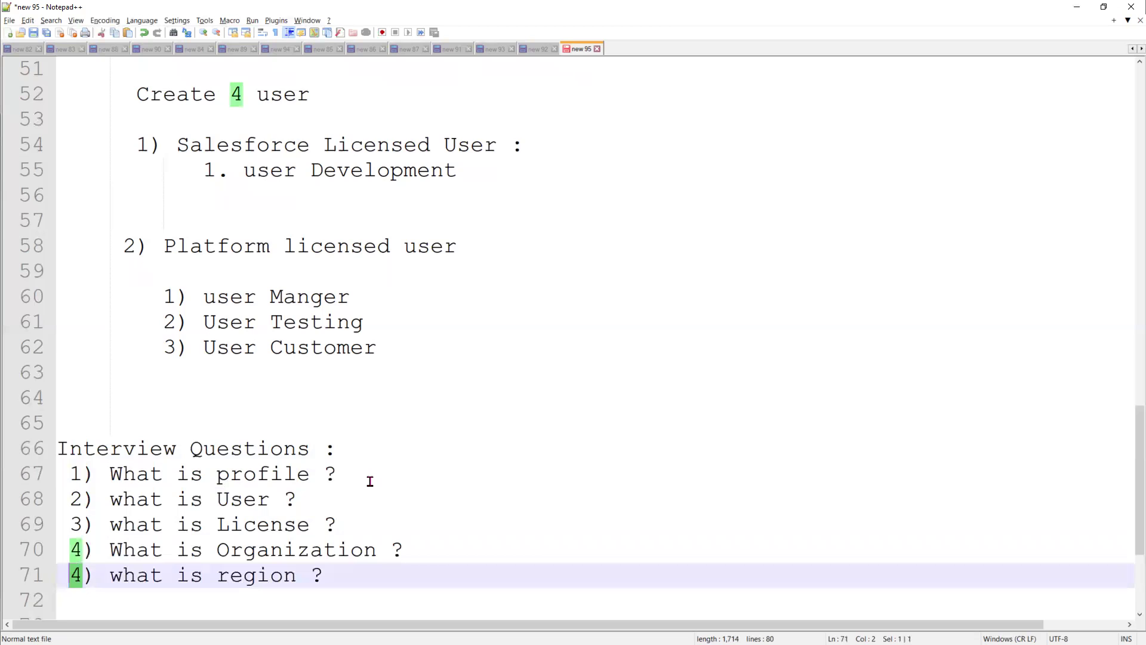
text(5)
key(Down)
text(6)
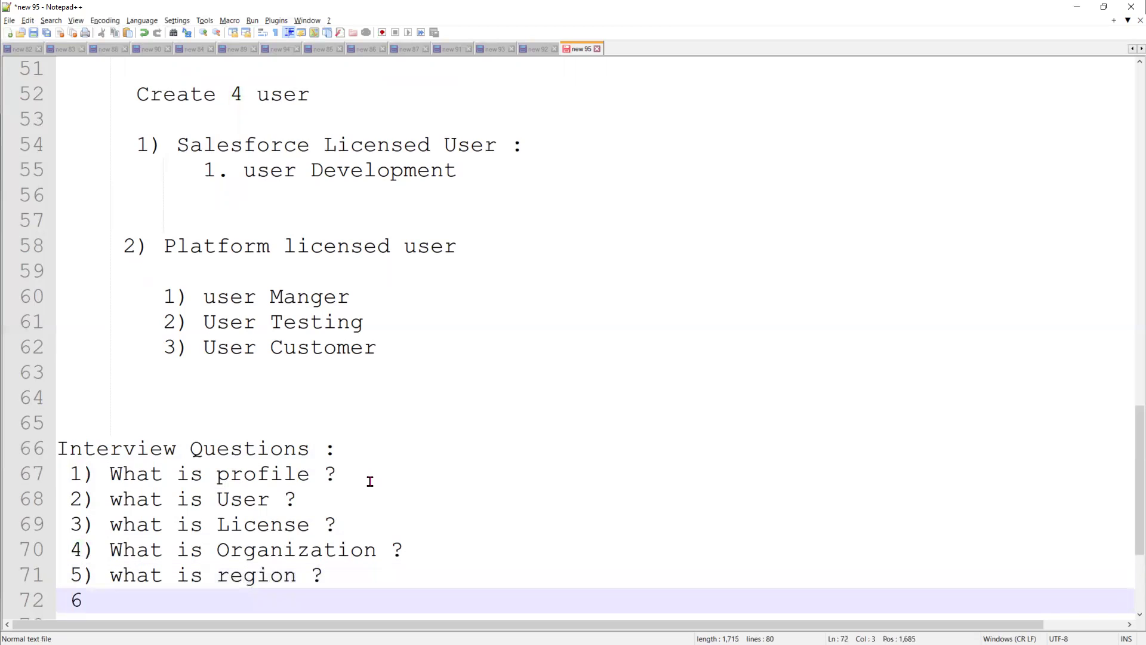
text() what is Server I)
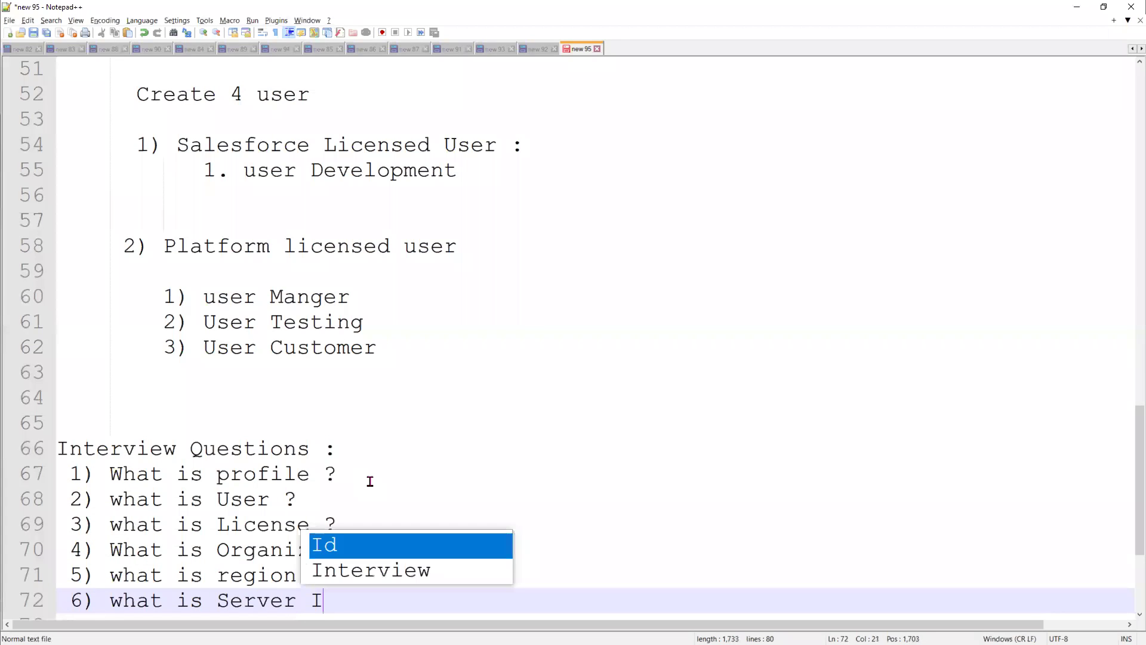
text(nstances )
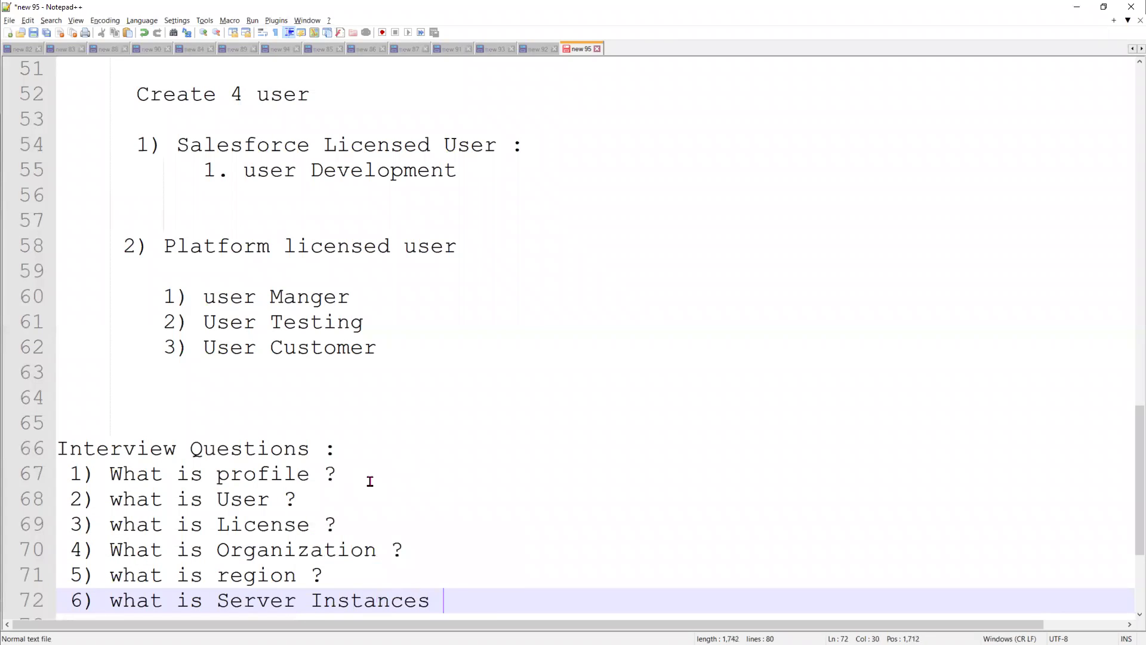
text(?)
Add question 7 on organizations per single server instance and question 8 on Profile types
key(Return)
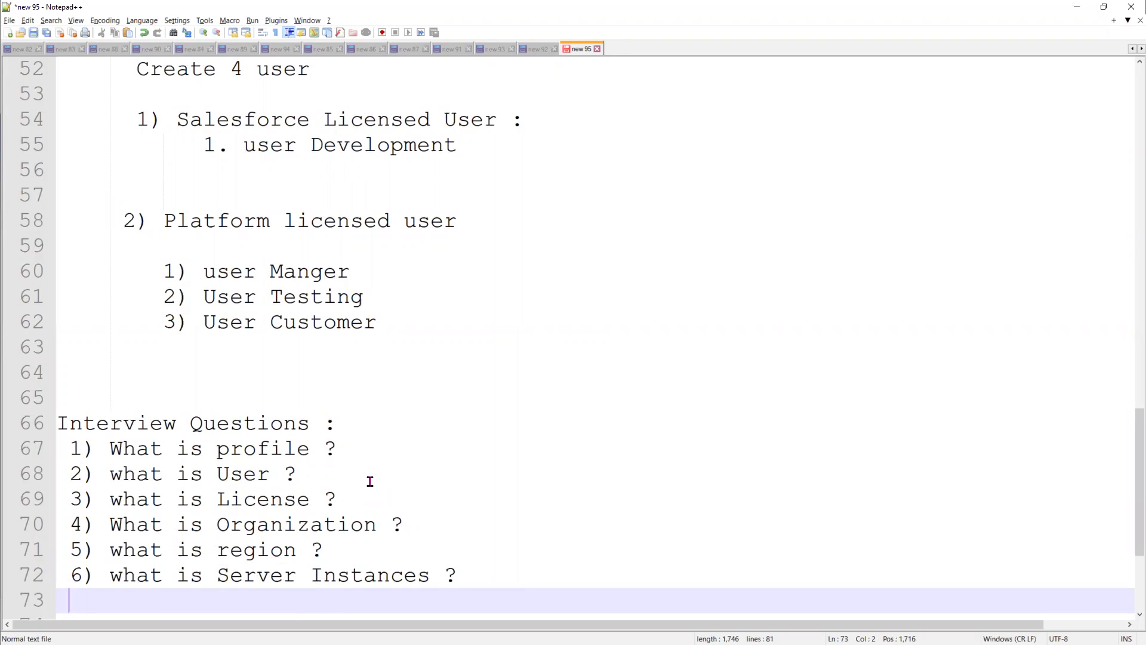
text(7) How many )
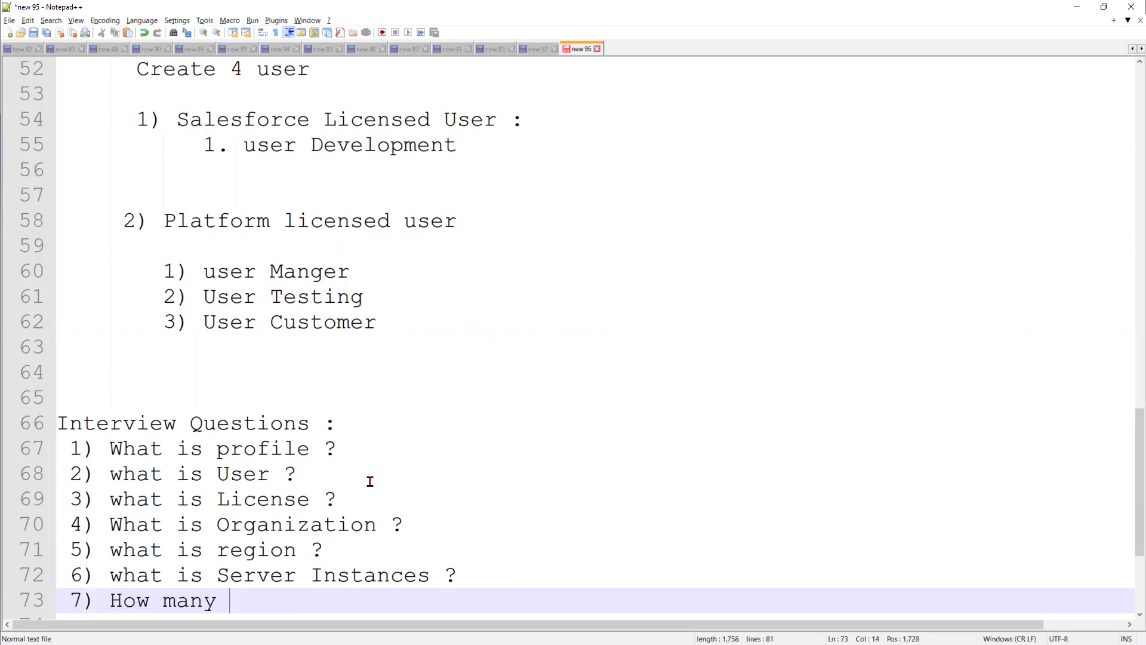
text(organization )
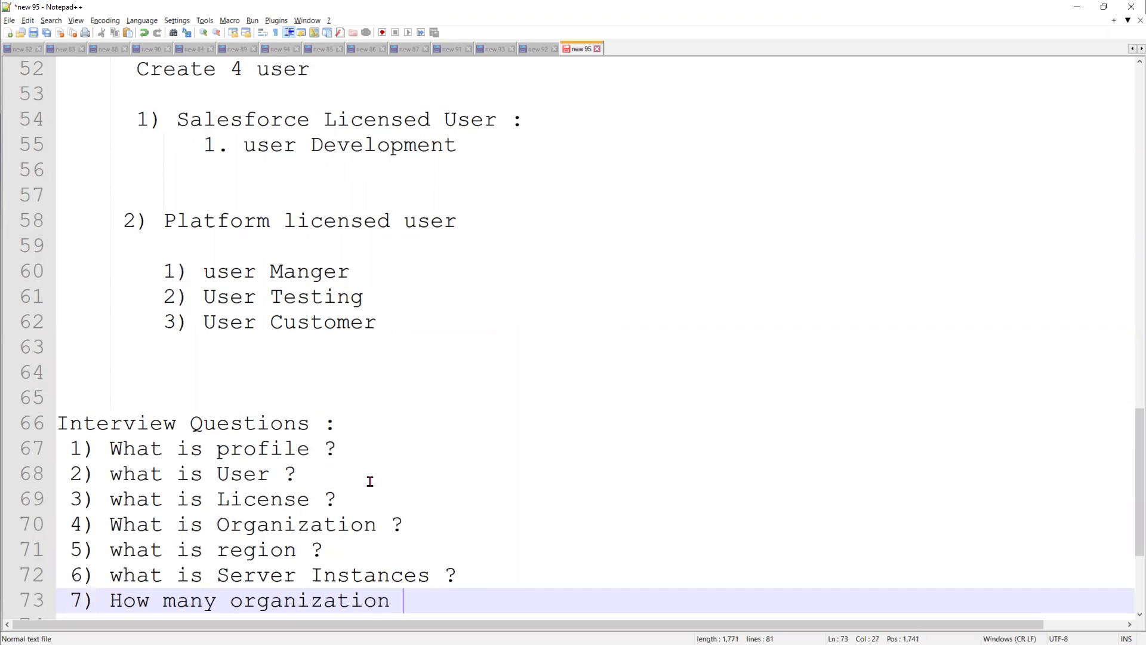
text(can fit in sinf)
key(BackSpace)
text(gle server )
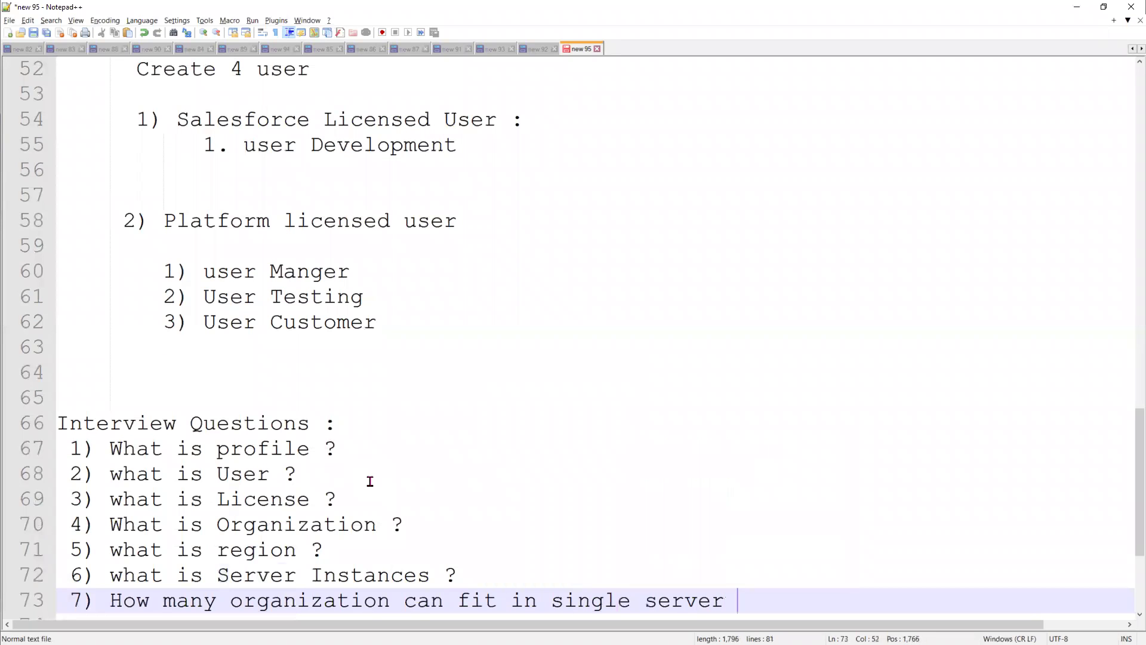
text(instances ?)
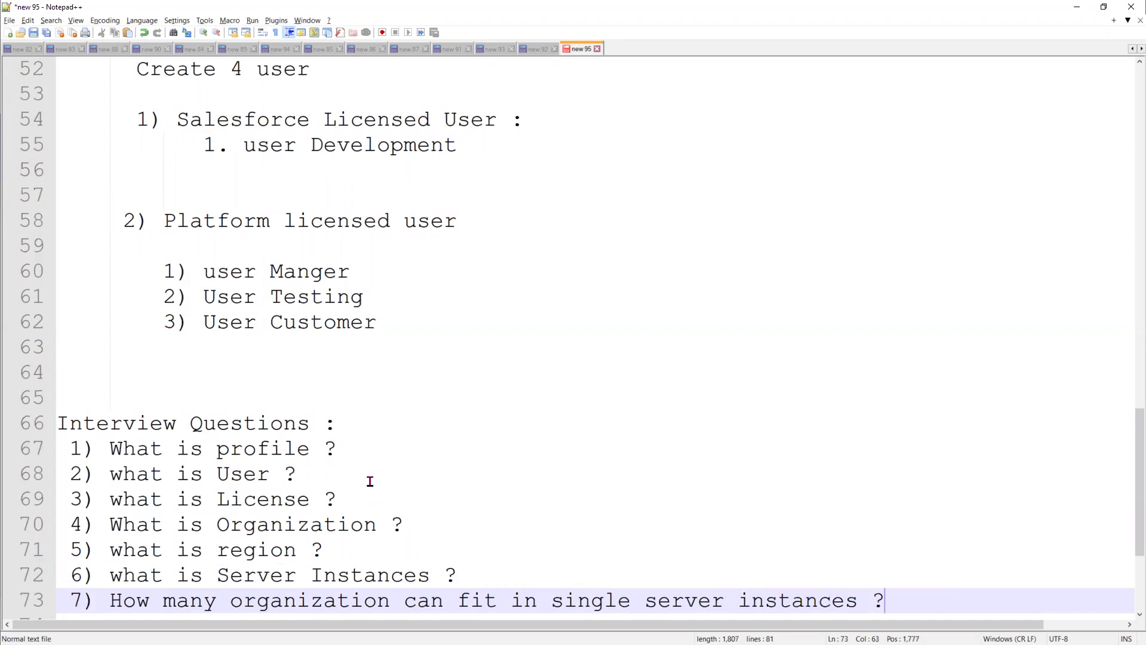
key(Return)
text(8) )
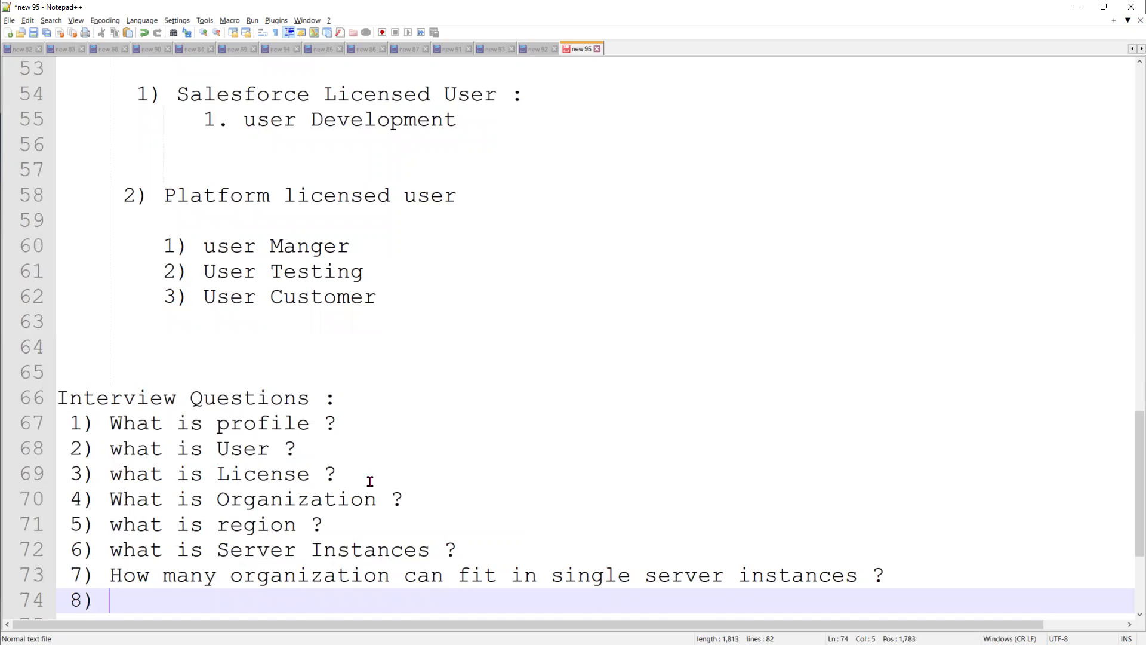
text(What a)
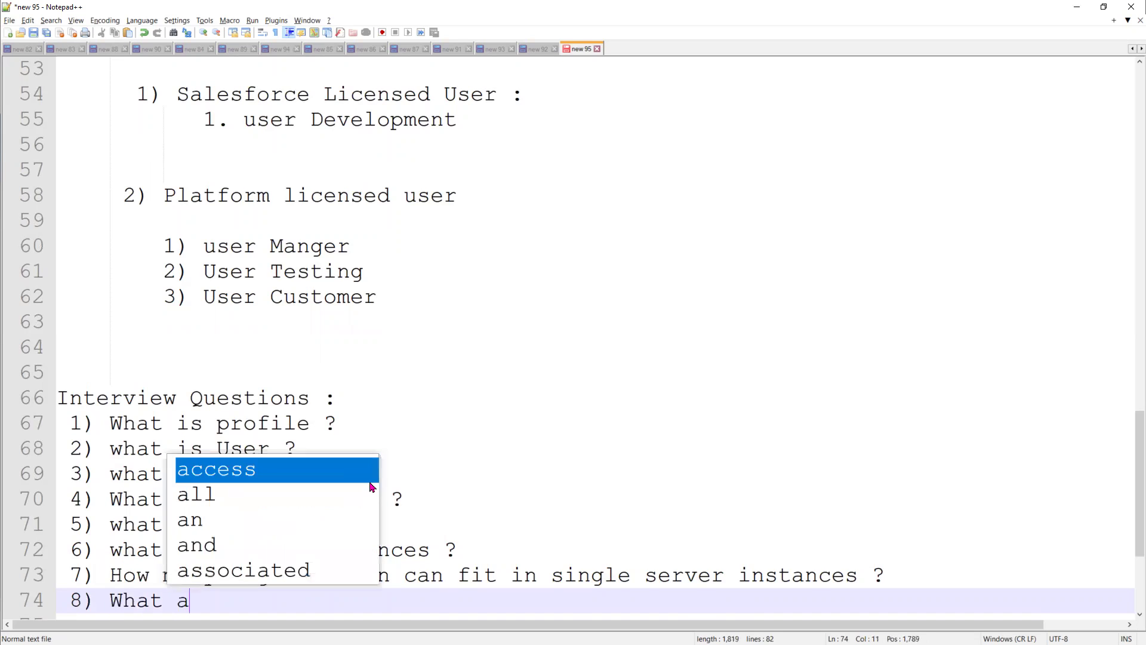
text(re the diffe)
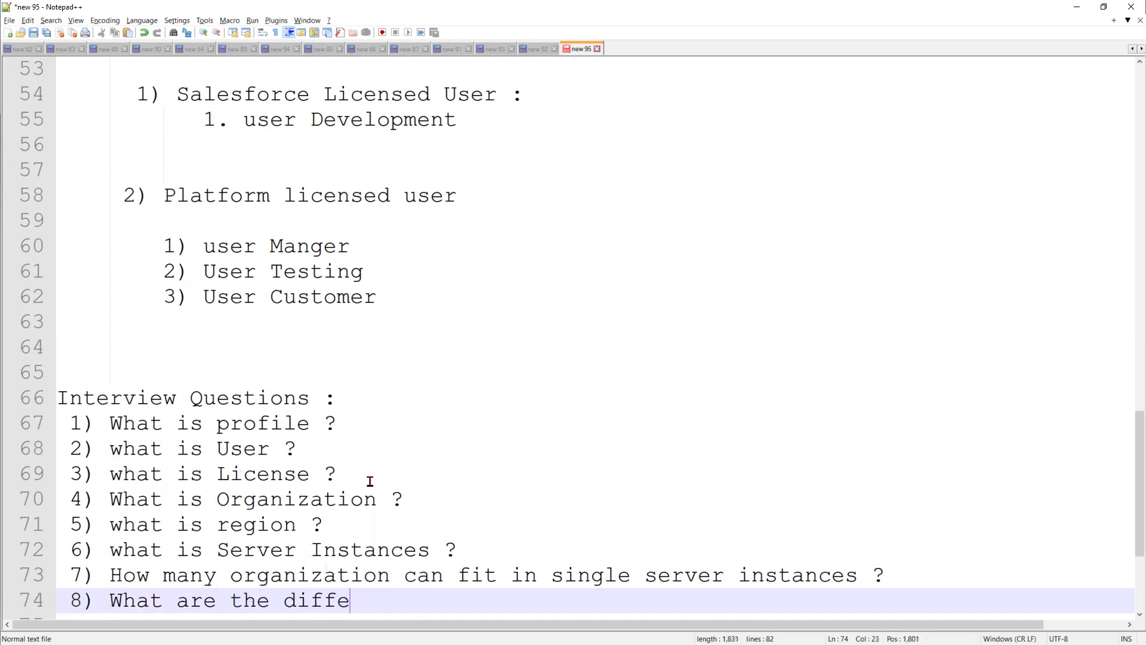
text(rent Types )
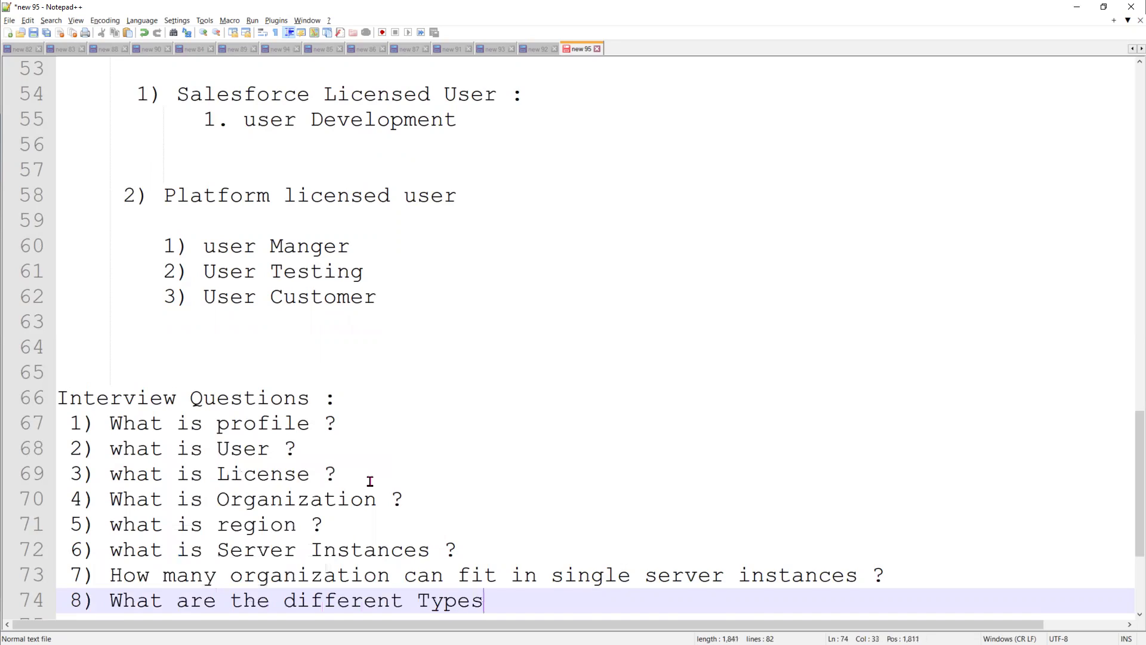
text(of)
key(BackSpace)
key(BackSpace)
key(BackSpace)
key(BackSpace)
key(BackSpace)
text(o)
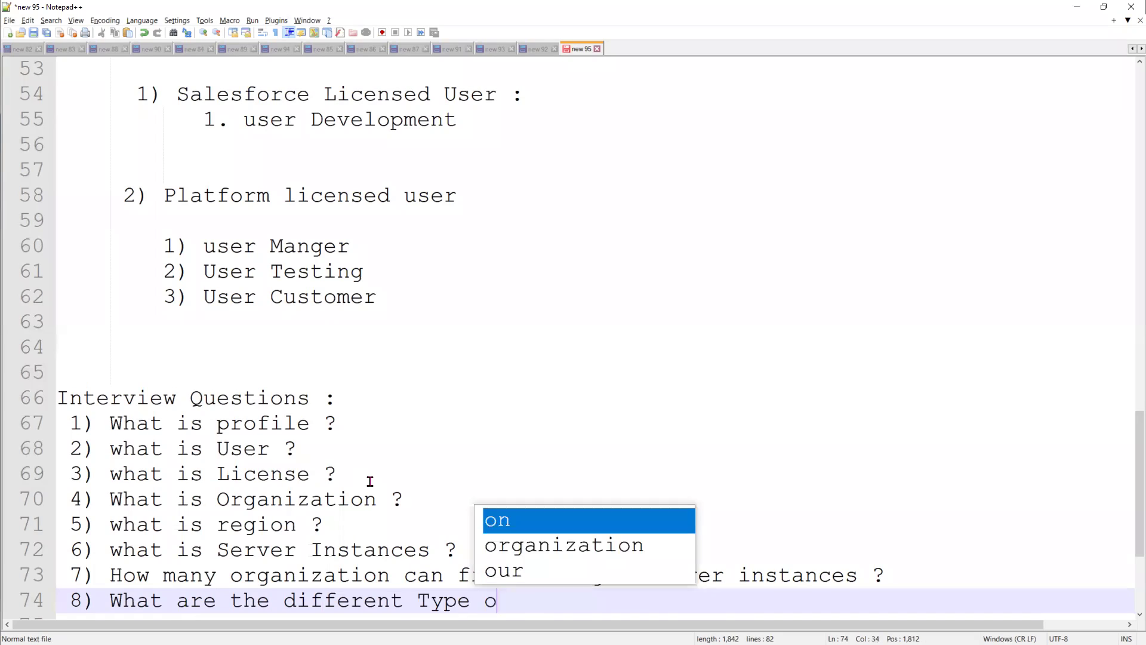
text(f Pro)
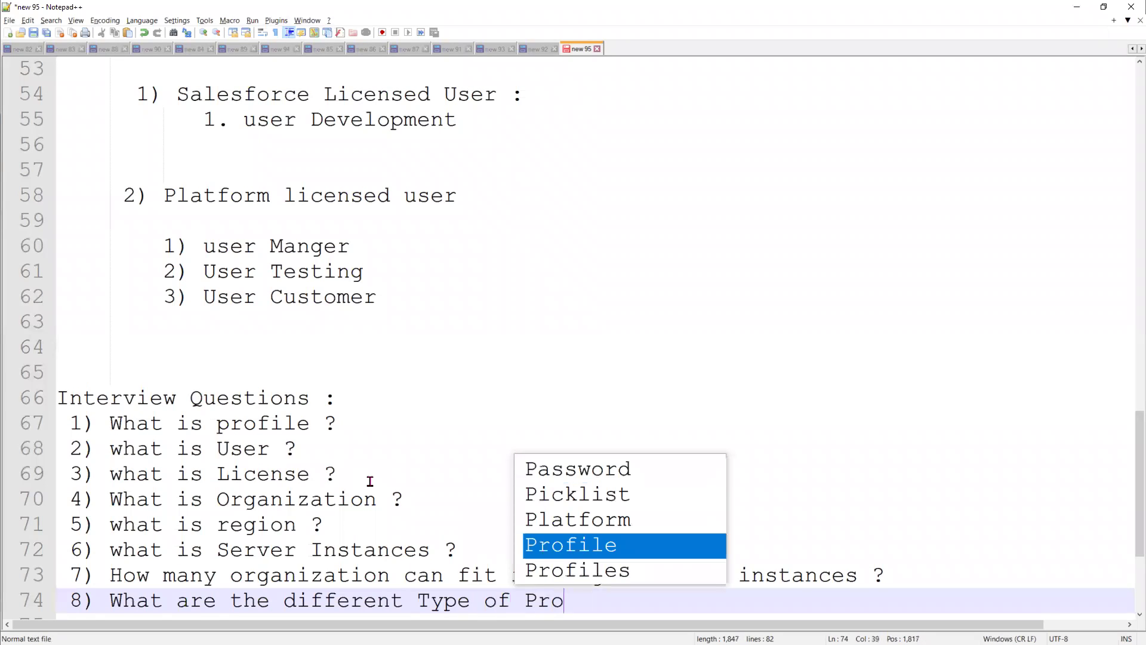
text(file ?)
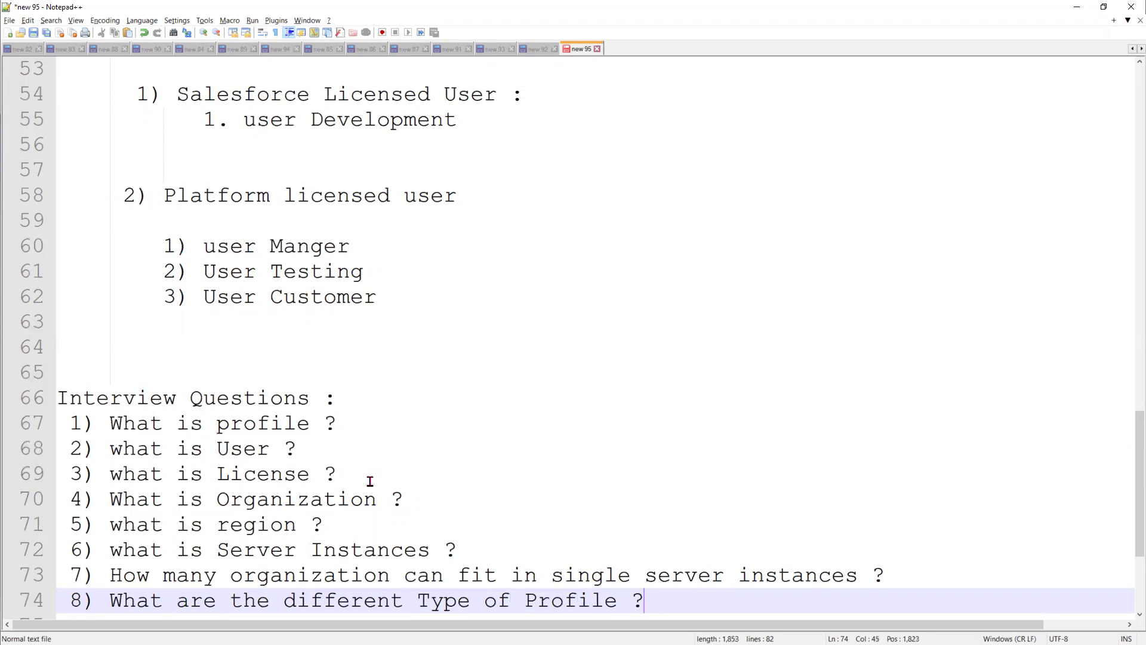
text(s)
key(End)
key(Return)
Add question 9: 'what are the standard license provided by salesforce for developer edition?'
text(9) what)
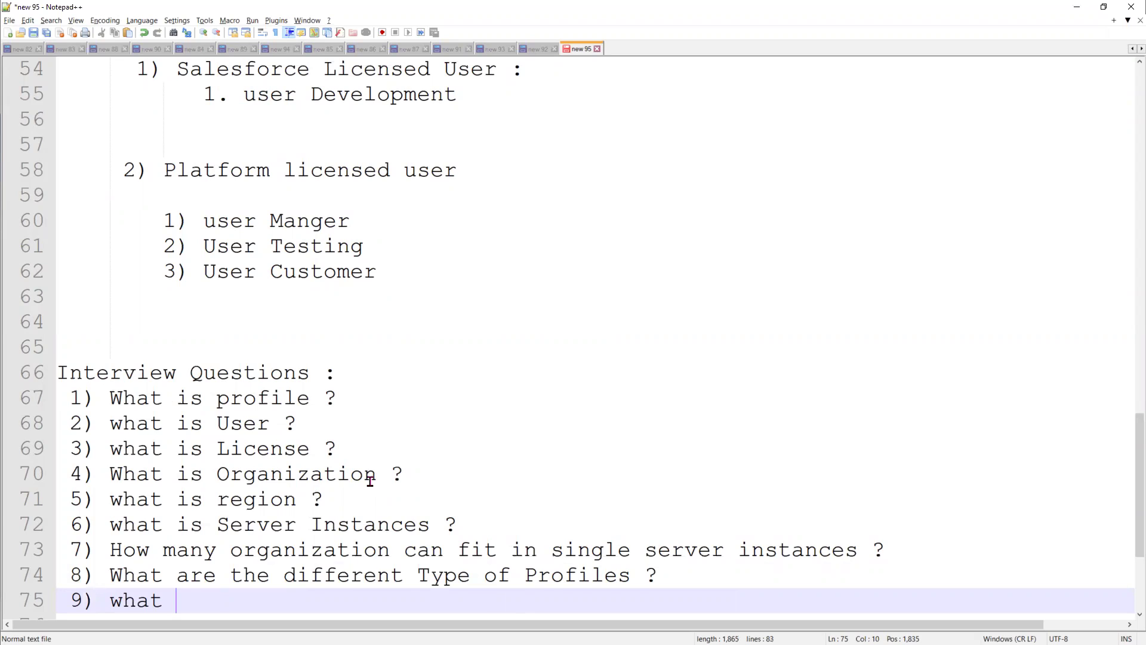
text(is S)
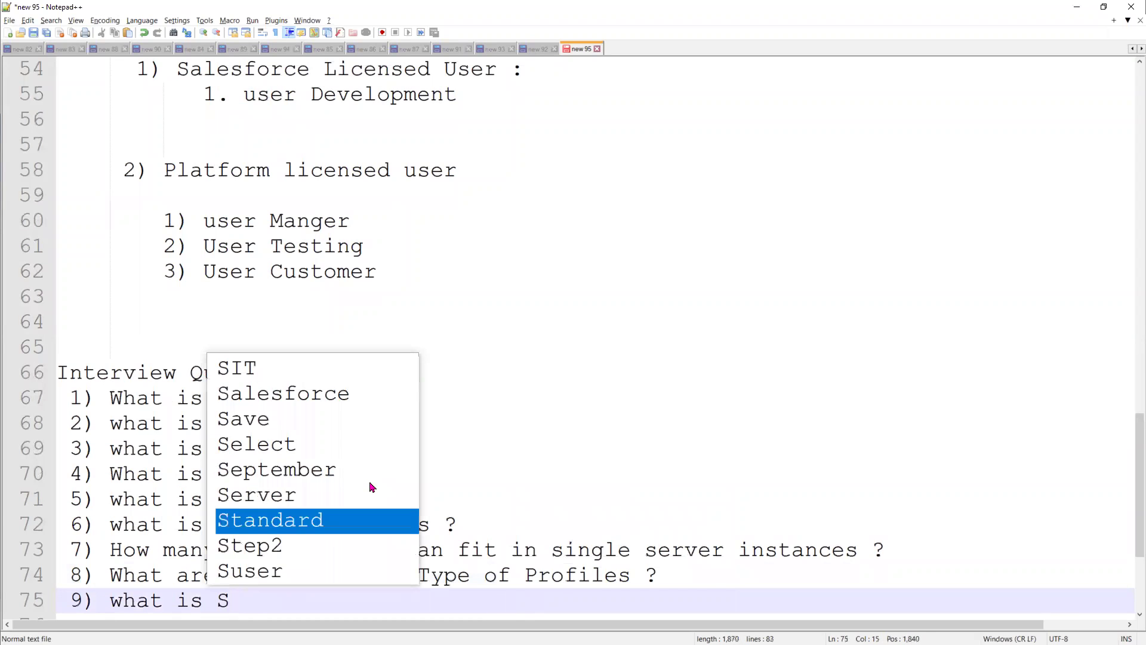
text(tanca)
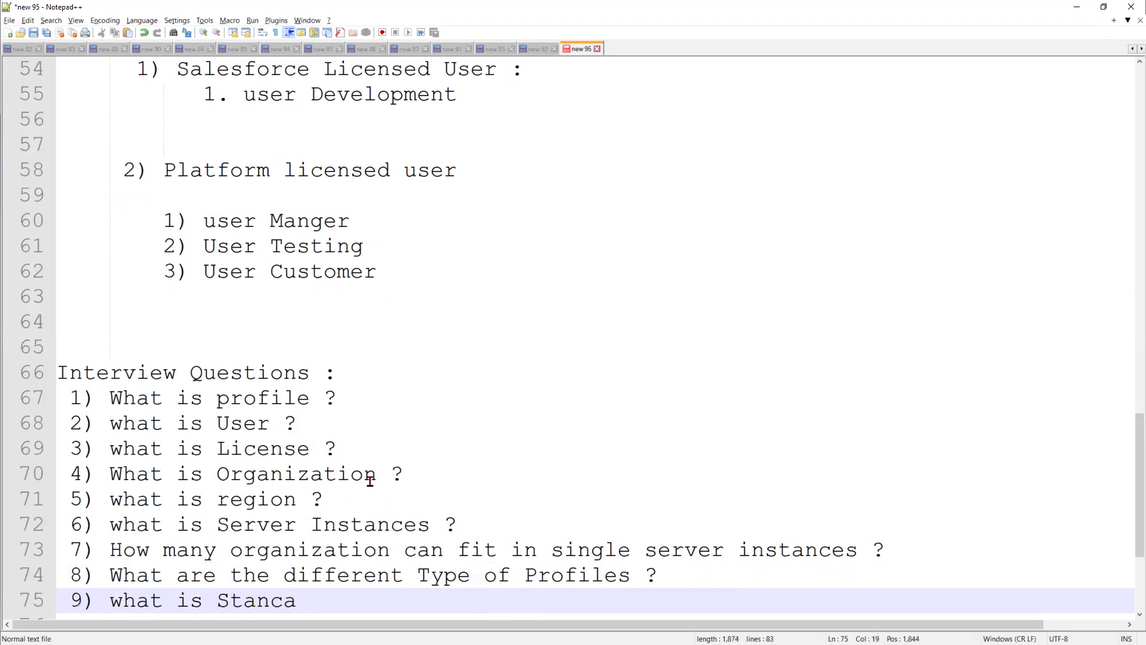
key(BackSpace)
key(BackSpace)
key(BackSpace)
key(BackSpace)
key(BackSpace)
key(BackSpace)
key(BackSpace)
key(BackSpace)
key(BackSpace)
text(are)
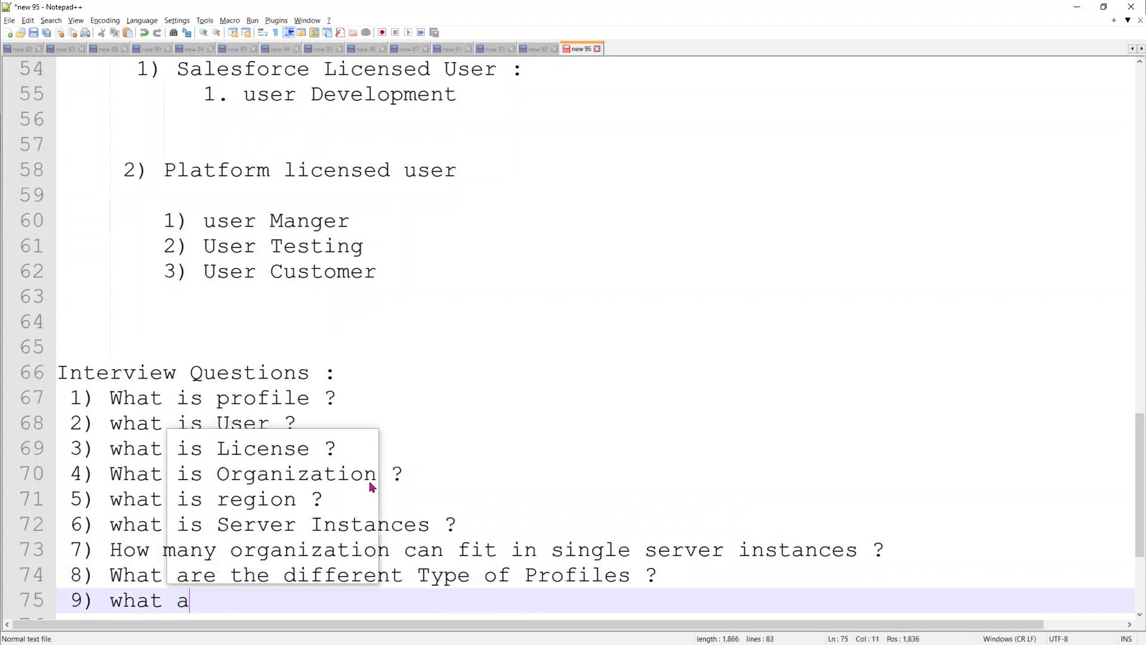
text( the stan)
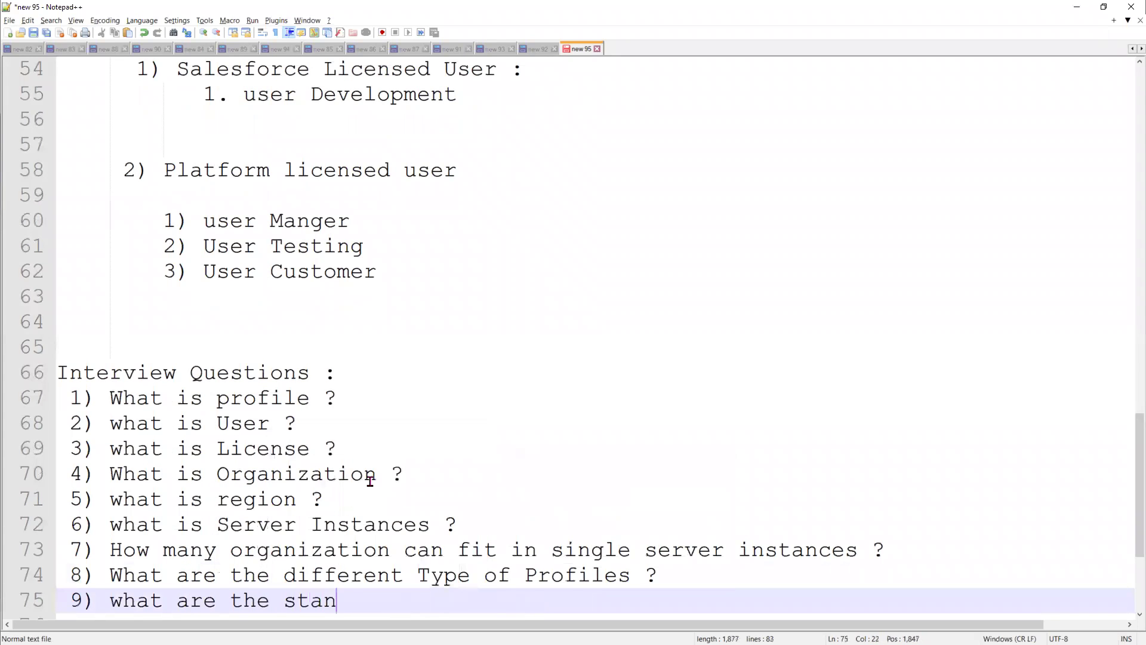
text(dard licen)
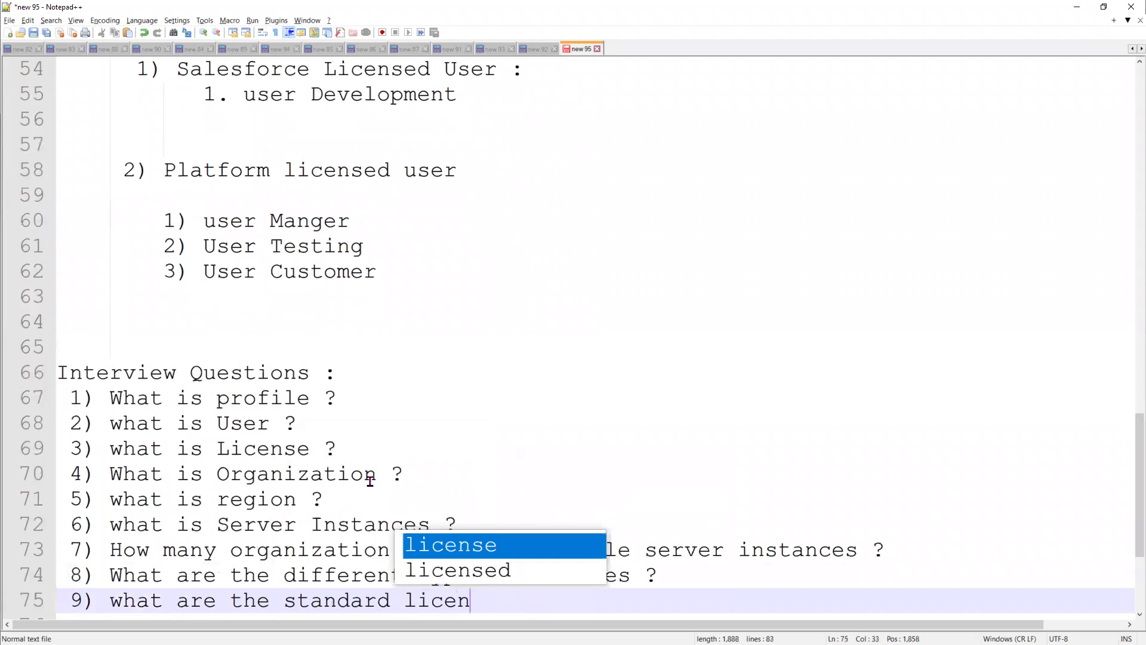
text(se prov)
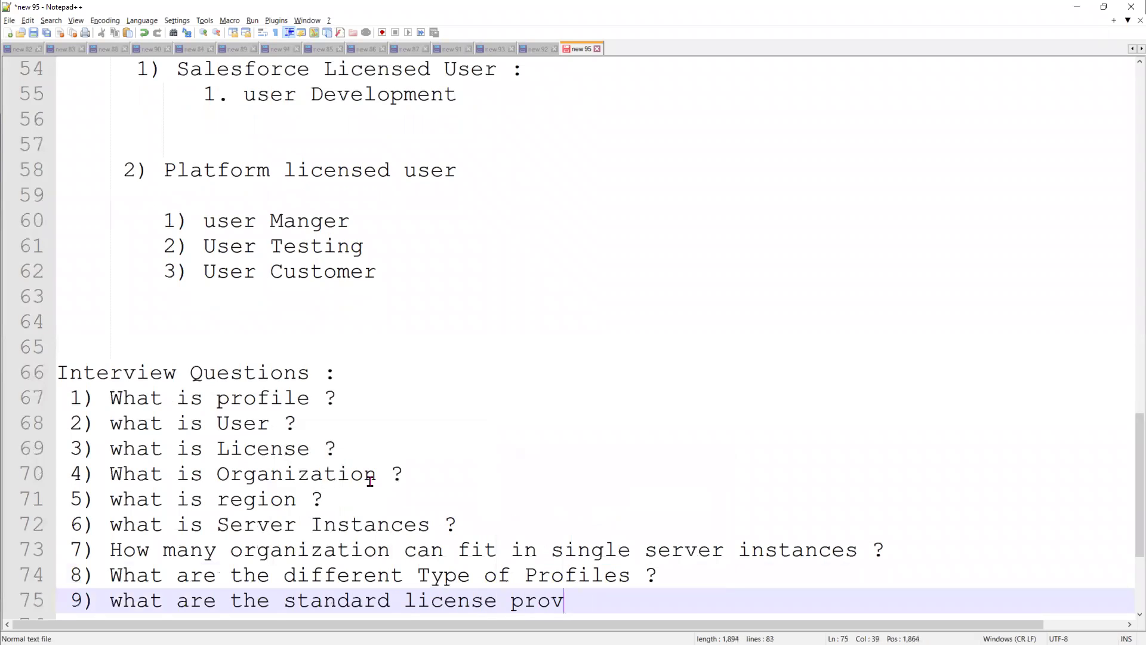
text(ided by s)
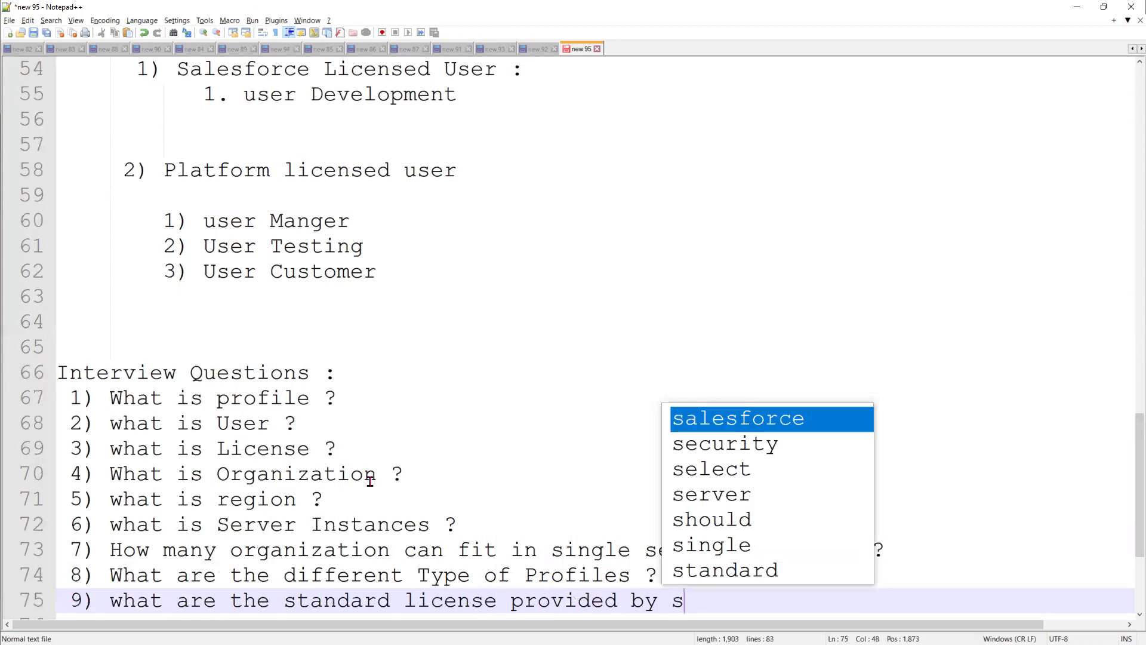
text(alesforce )
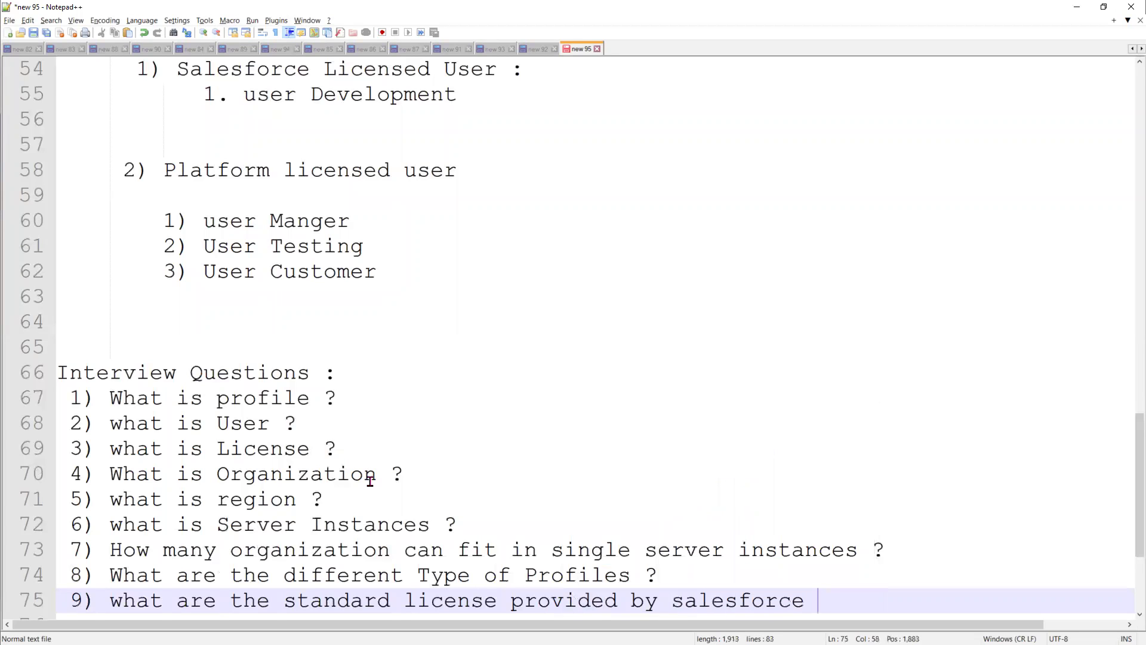
text(for developer edition)
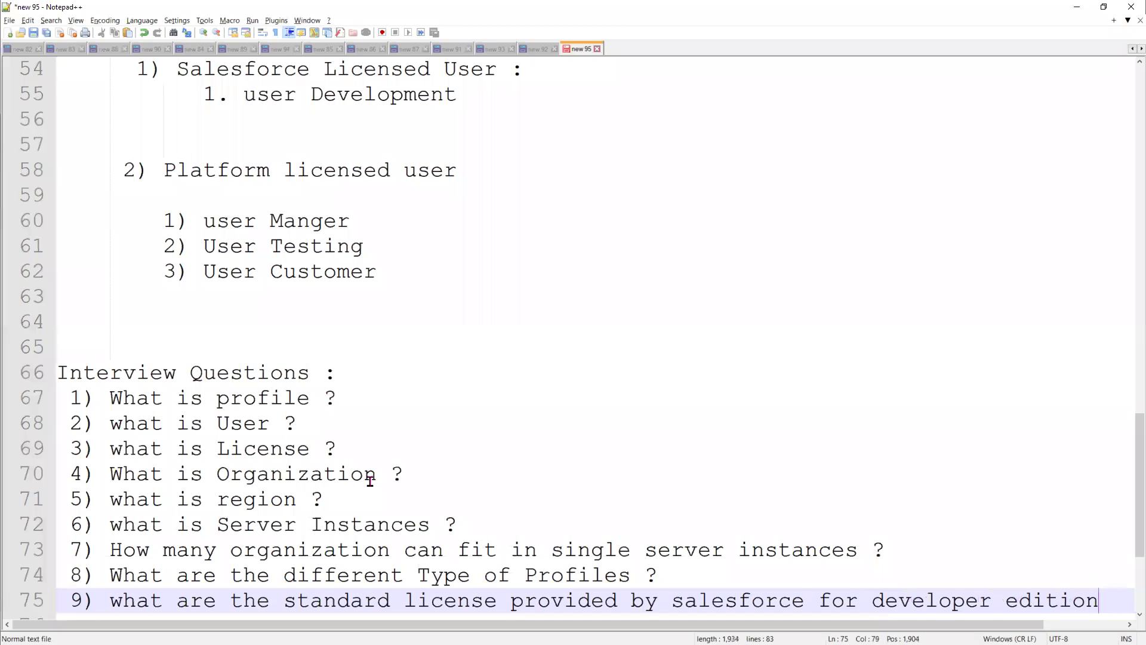
text(?)
key(Return)
Add question 10 on Developer Edition user limits and question 11 on where all users data appears
text(1)
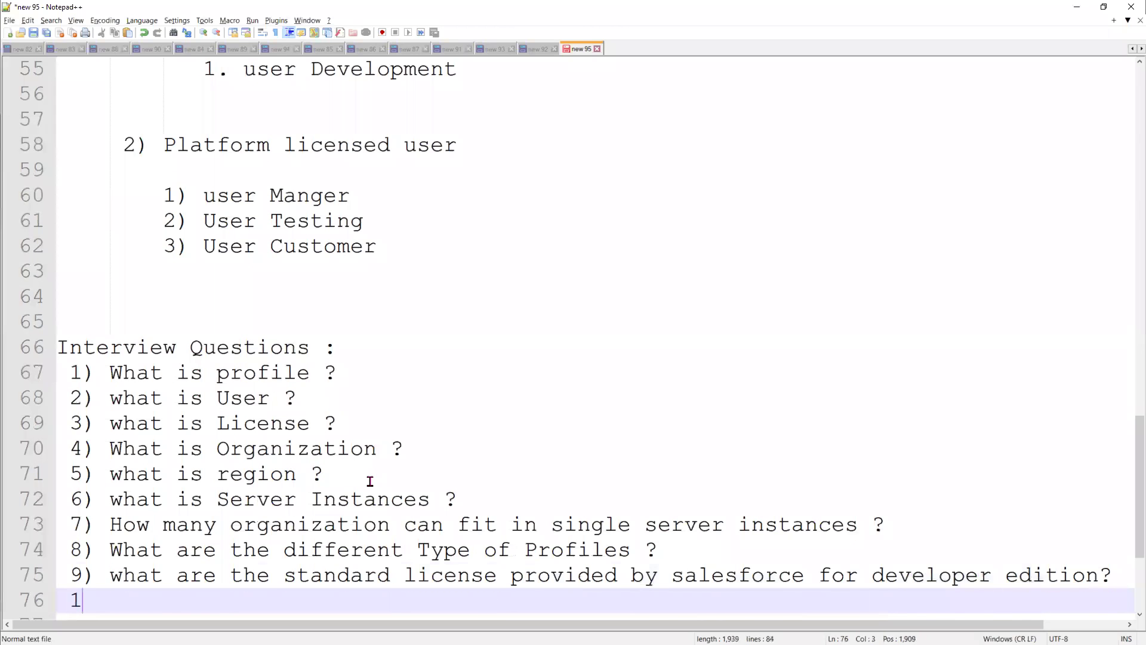
text(0) Ho)
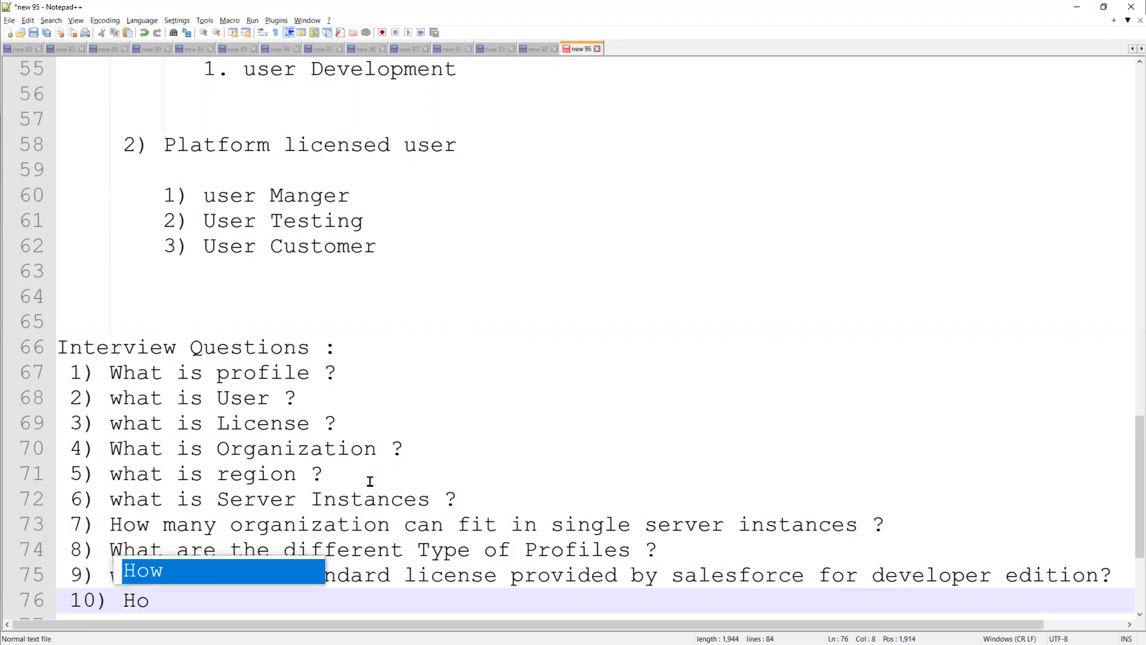
text(w many )
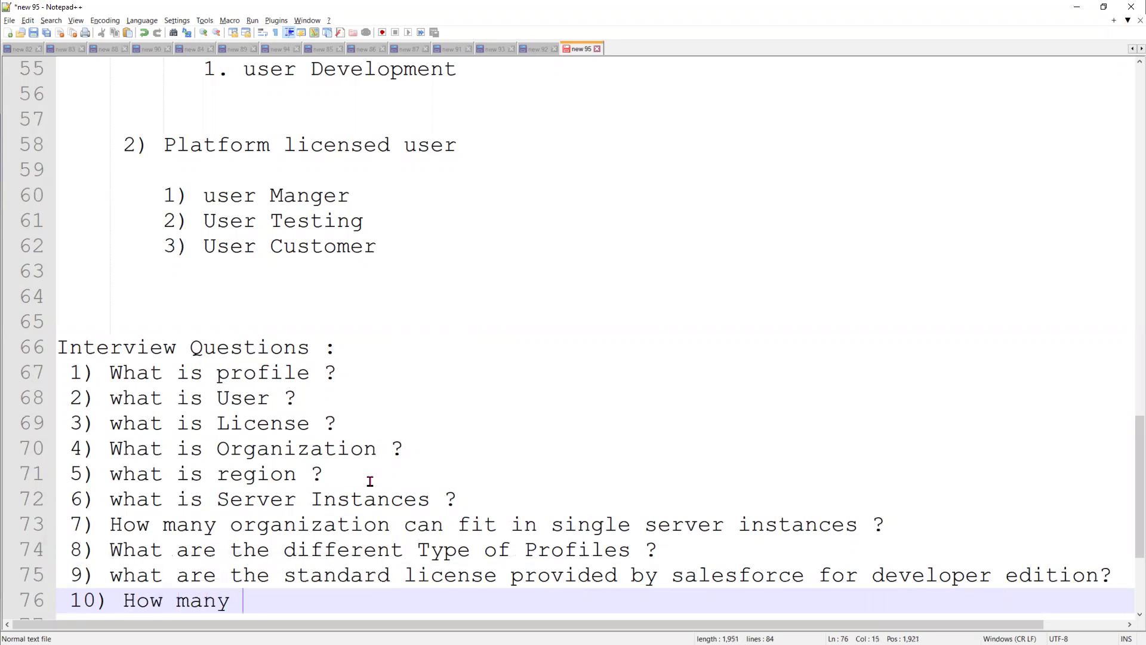
text(users can we create)
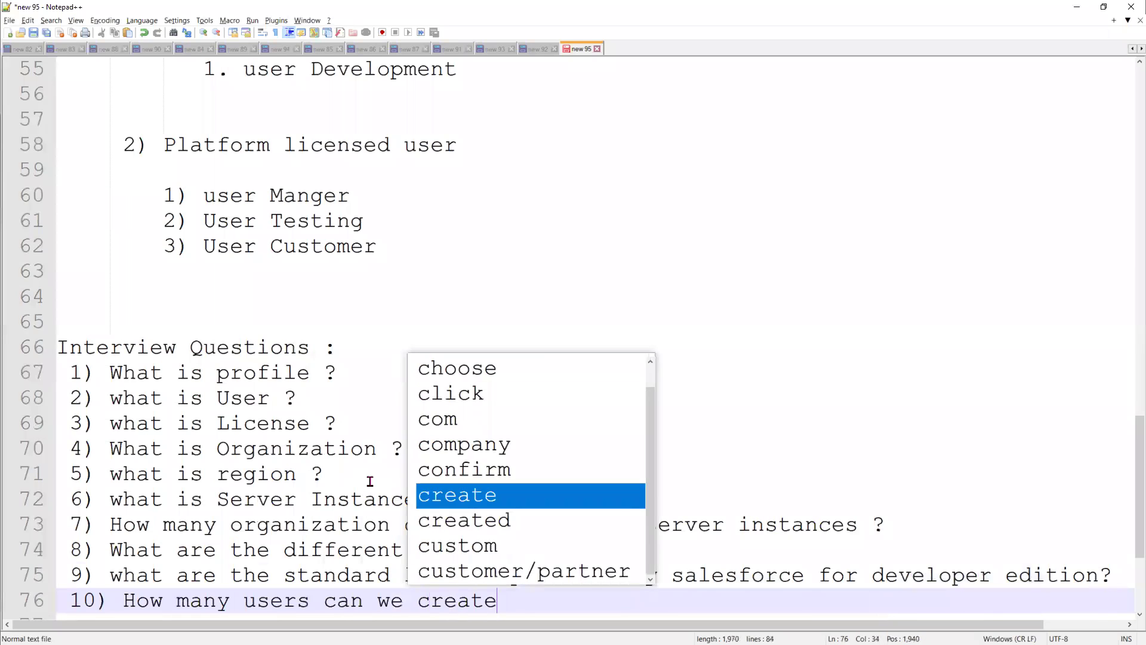
text( in Devel)
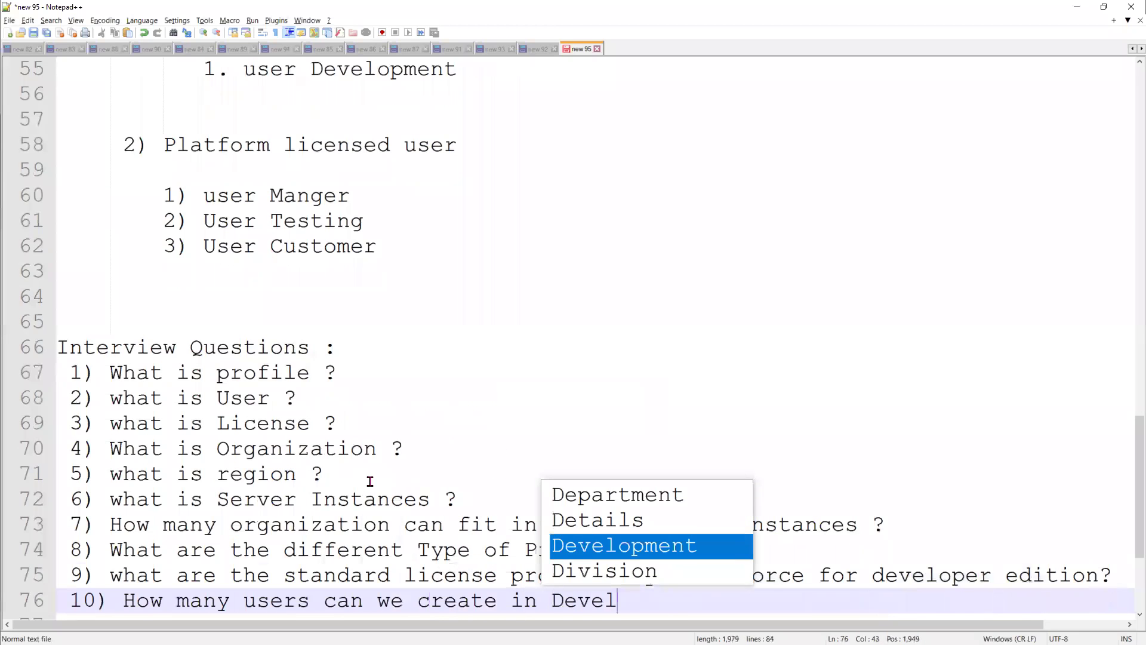
text(oper Editio)
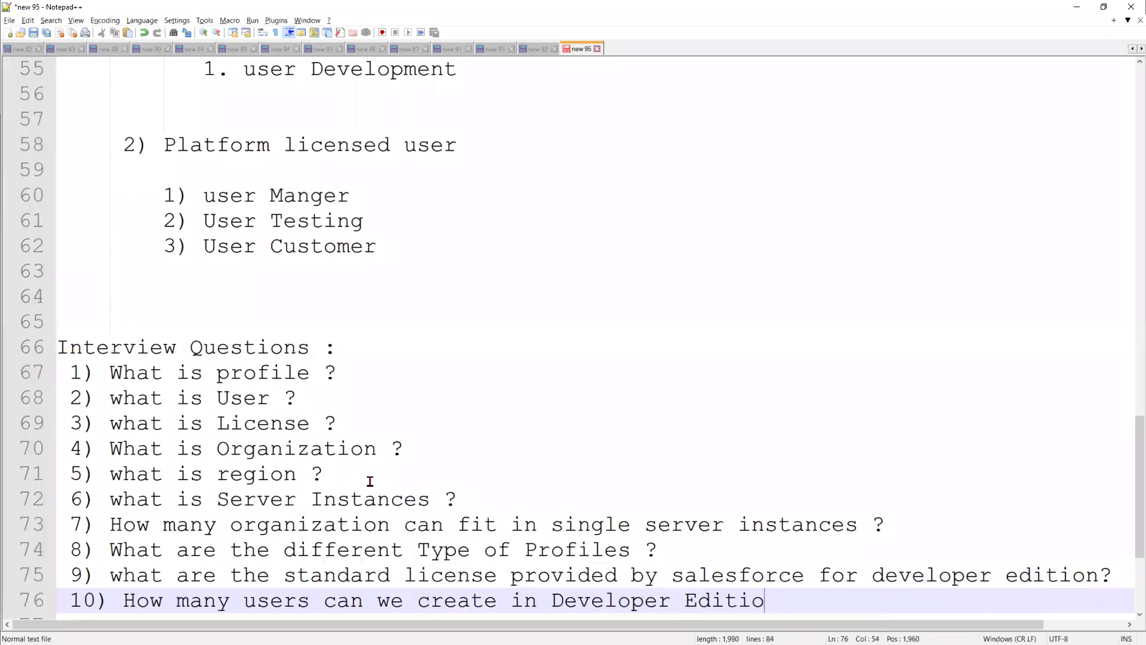
text(n ?)
key(Return)
text(7=)
key(BackSpace)
key(BackSpace)
text(1)
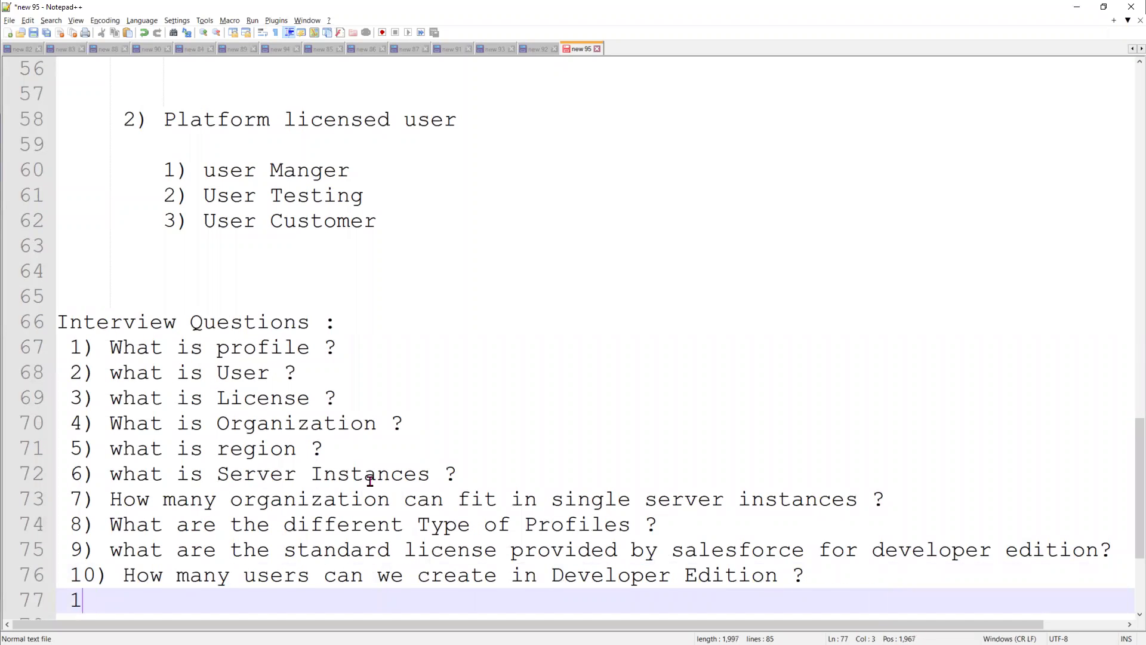
text(1) Where can we see all the )
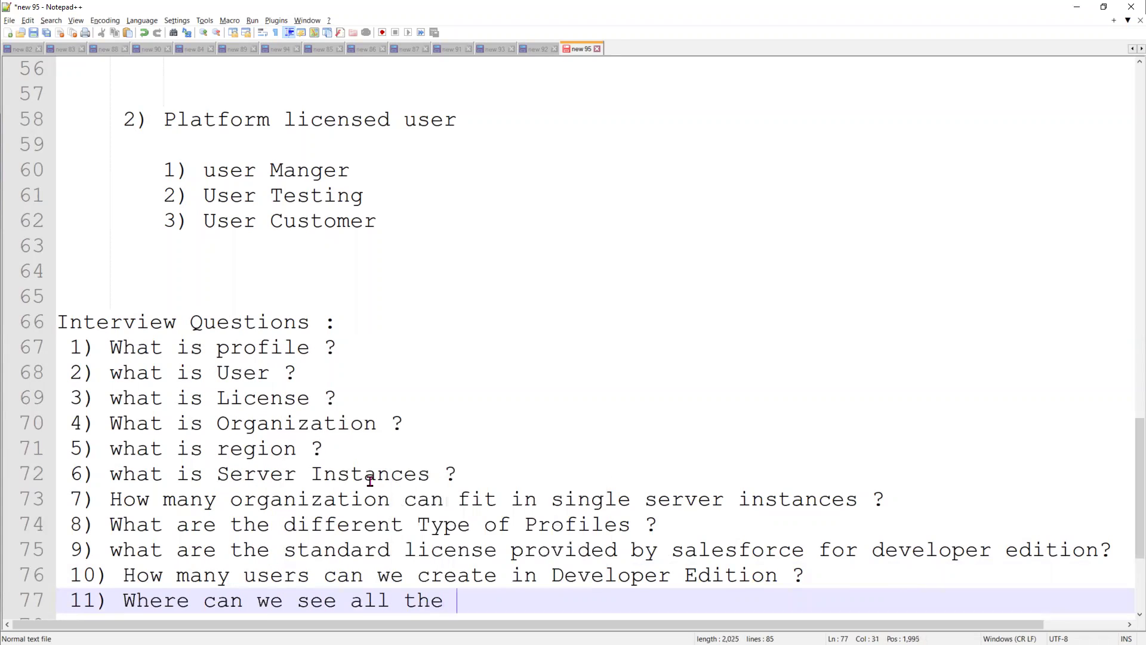
text(users data ?)
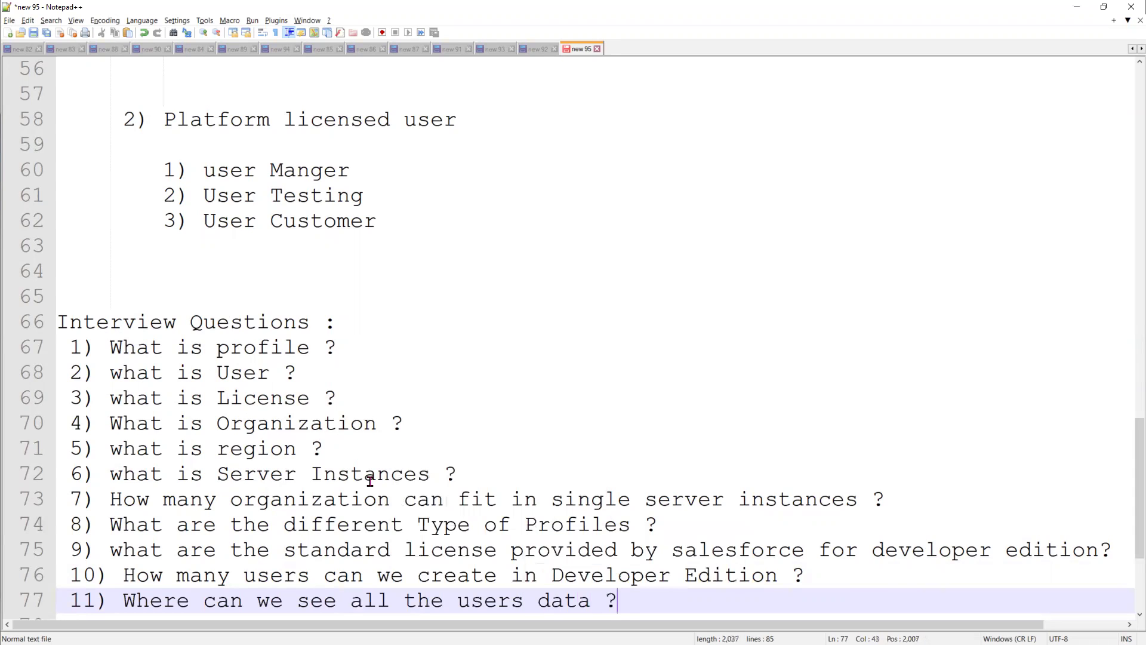
Add question 12 on the different ways to view all license information, and start question 13 on creating a Custom Profile
key(Return)
text(12))
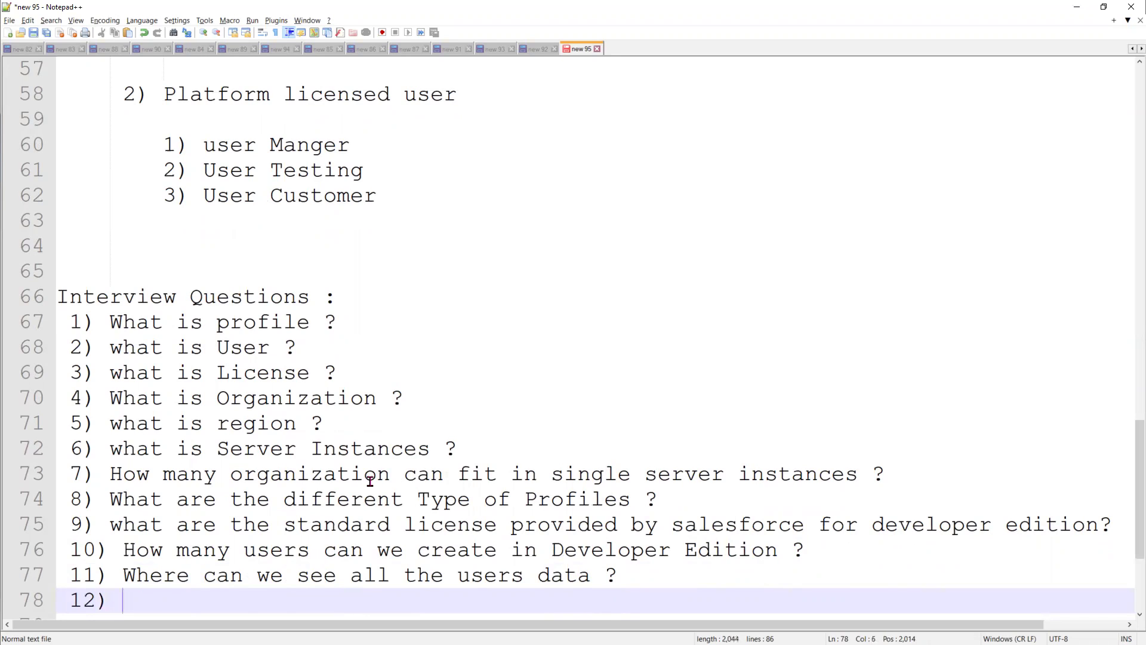
text( Whare can )
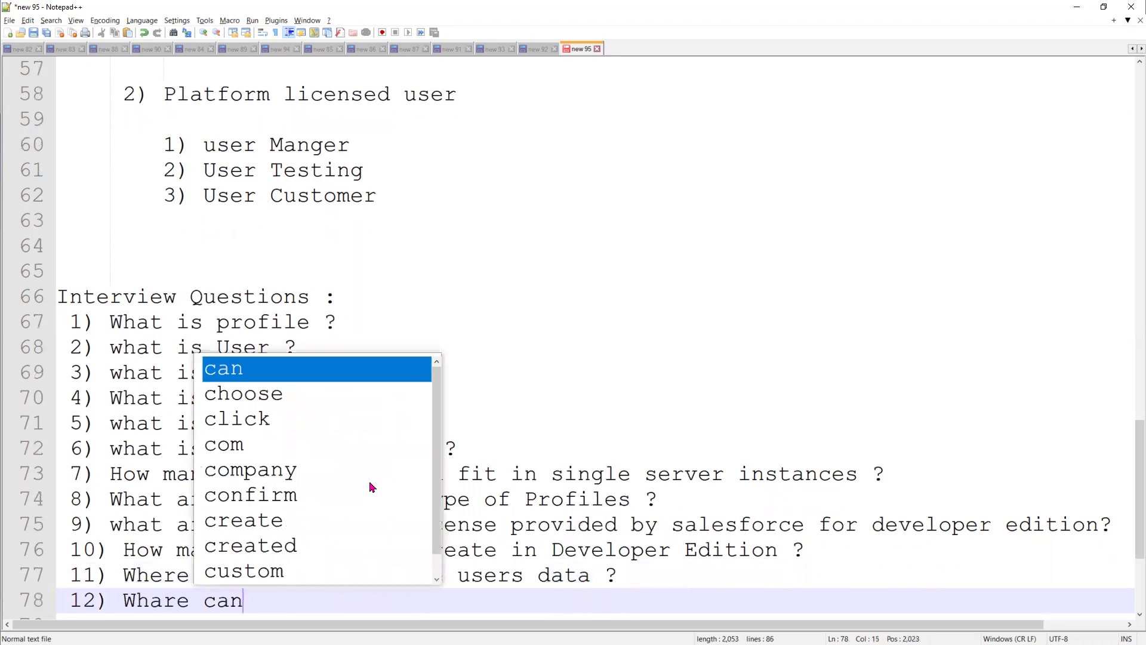
text(we)
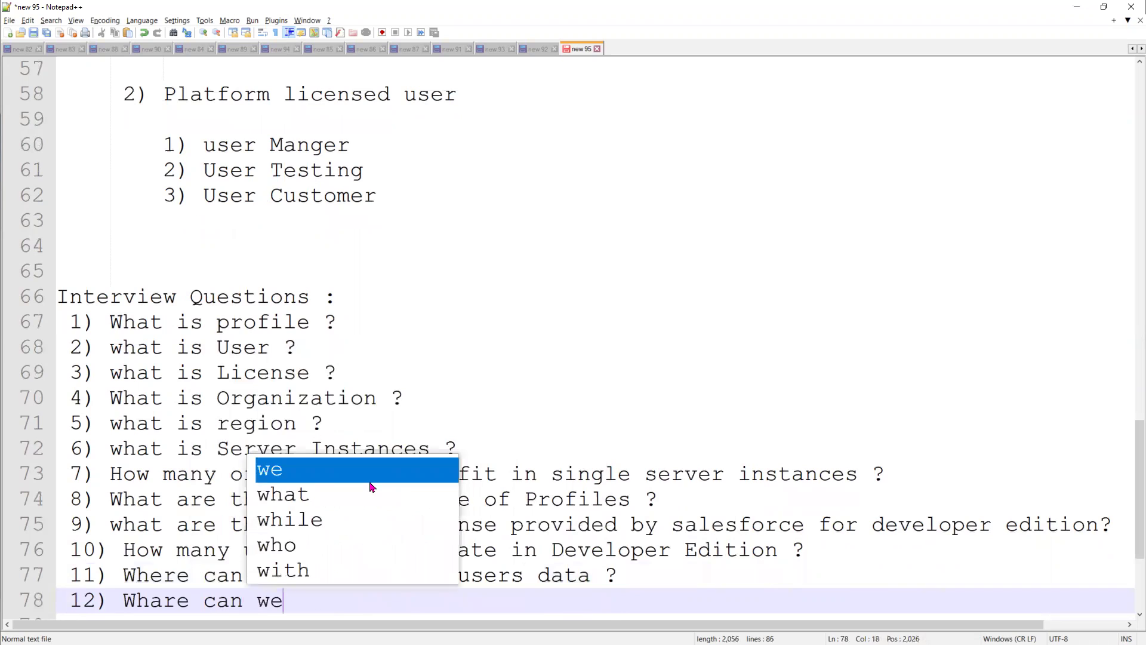
text( see all l)
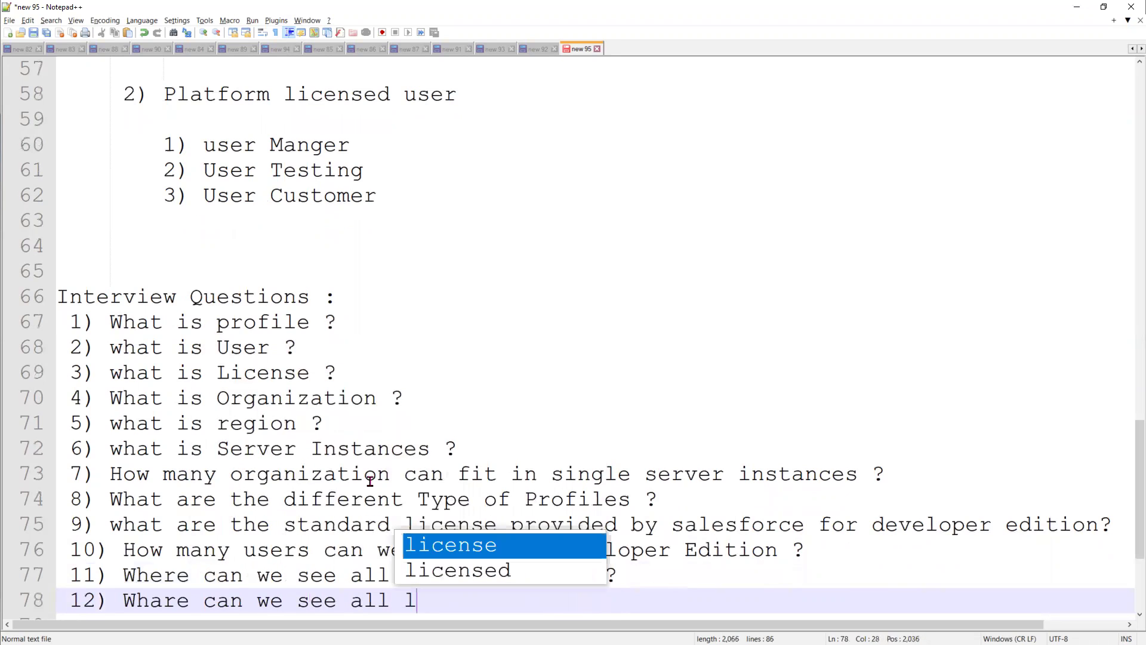
text(icense i)
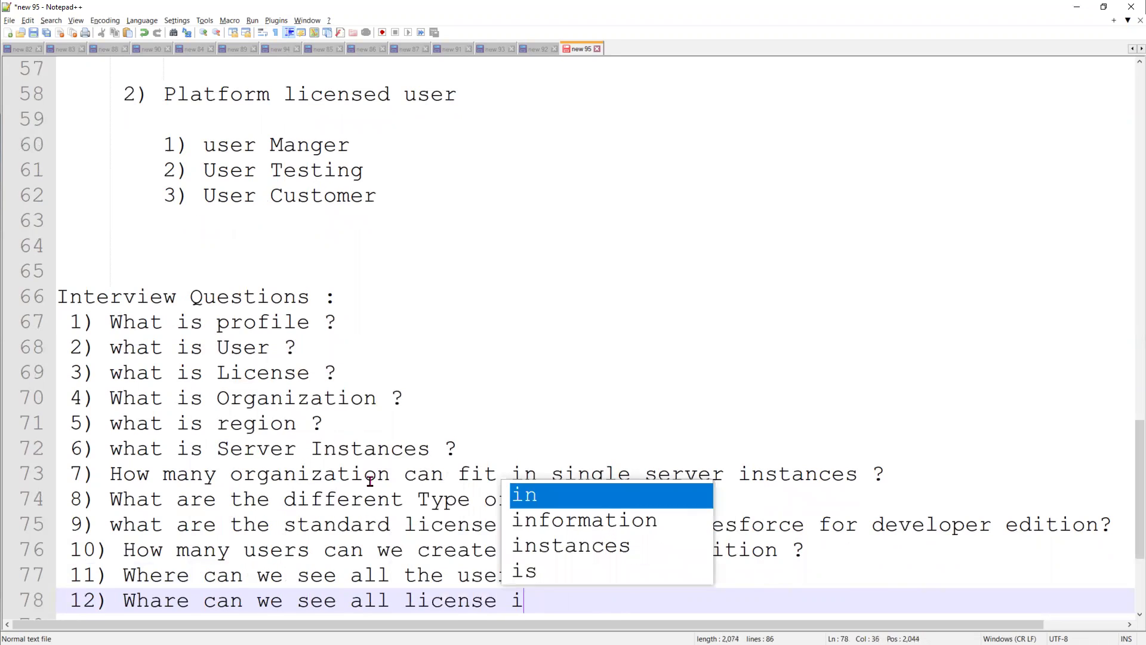
text(nformation ?)
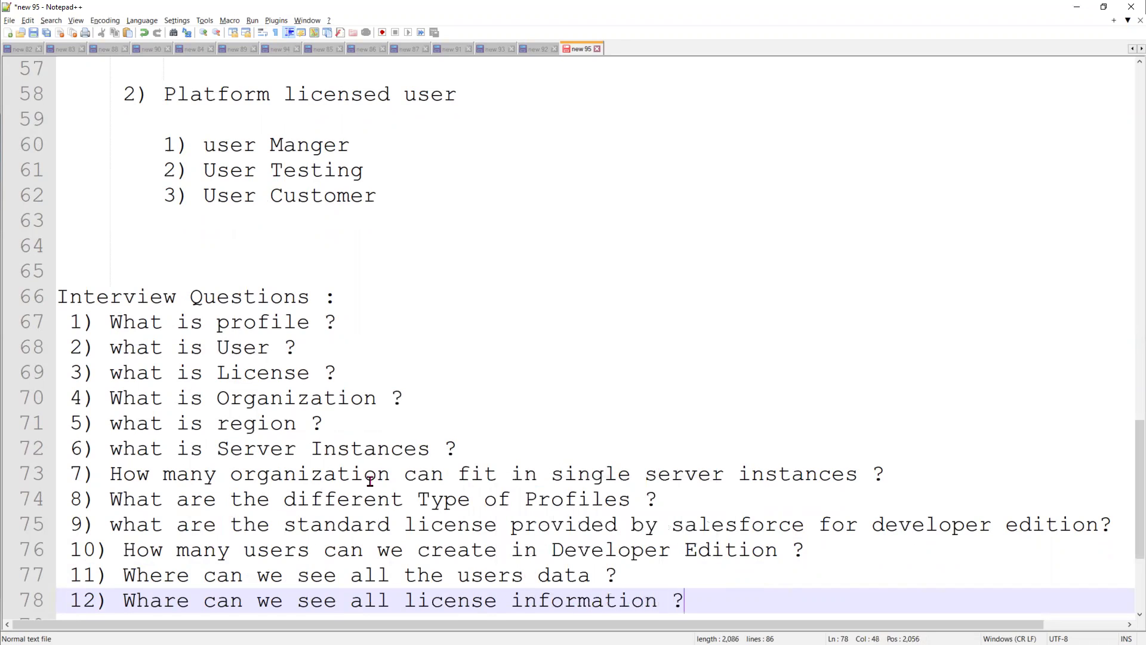
scroll(136, 427, down, 3)
text(what are the)
key(Delete)
key(Delete)
key(Delete)
key(Delete)
key(Delete)
key(Delete)
key(Delete)
key(Delete)
key(Delete)
key(Delete)
key(Delete)
key(Delete)
key(Delete)
key(Delete)
key(Delete)
text(different )
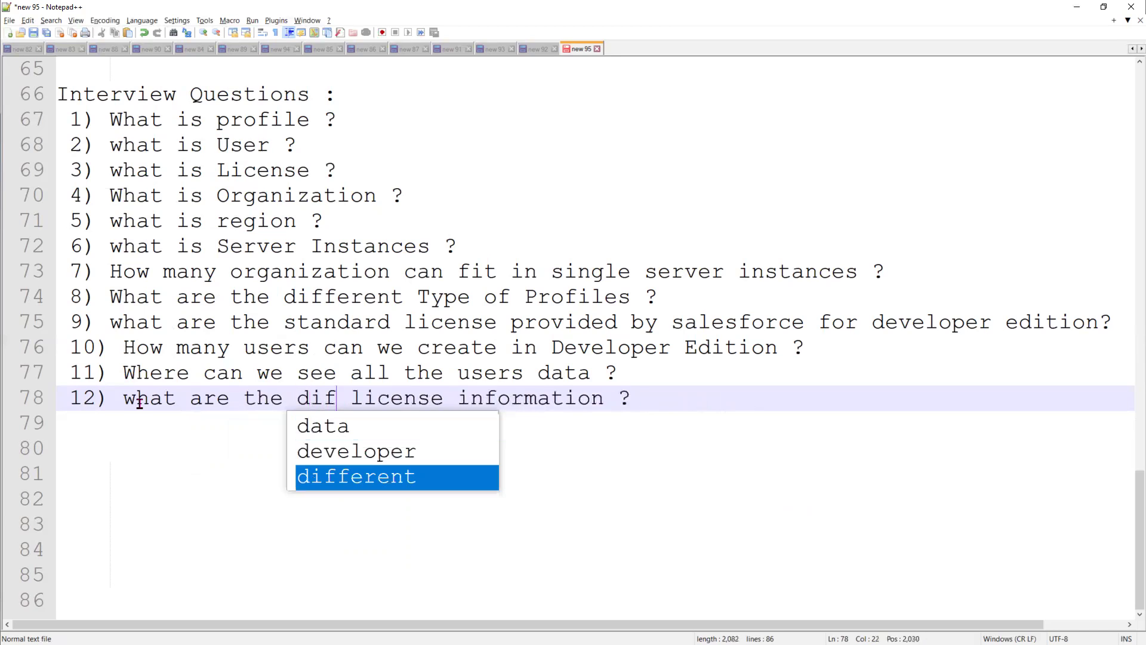
text(ways to vi)
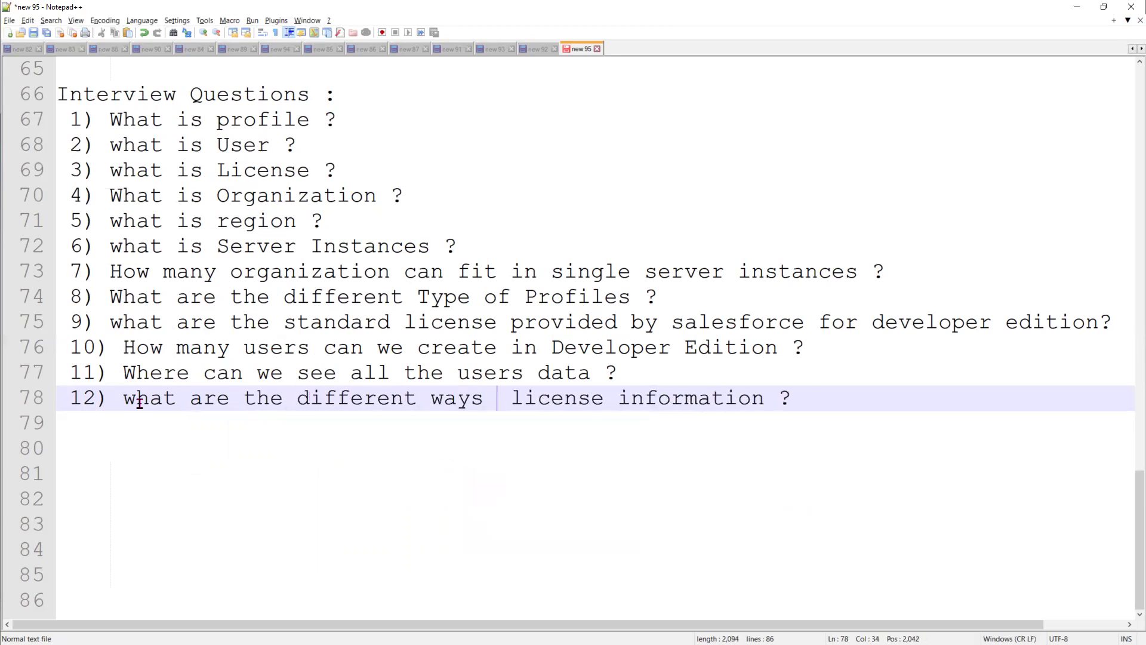
text(ew all)
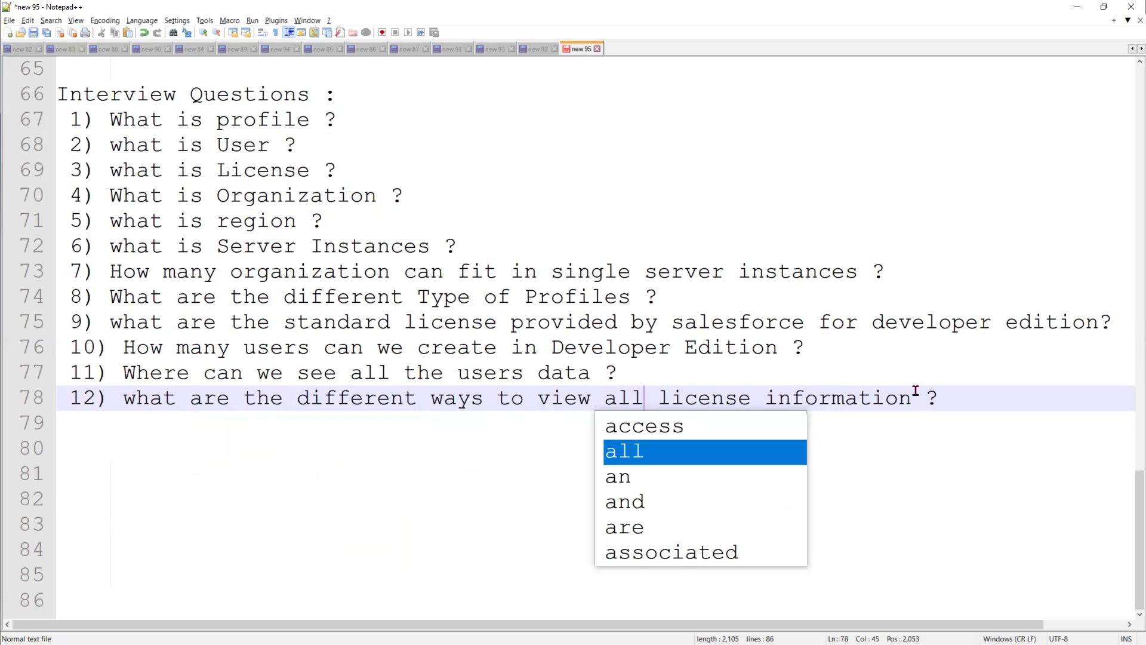
click(953, 400)
key(Return)
text(13)
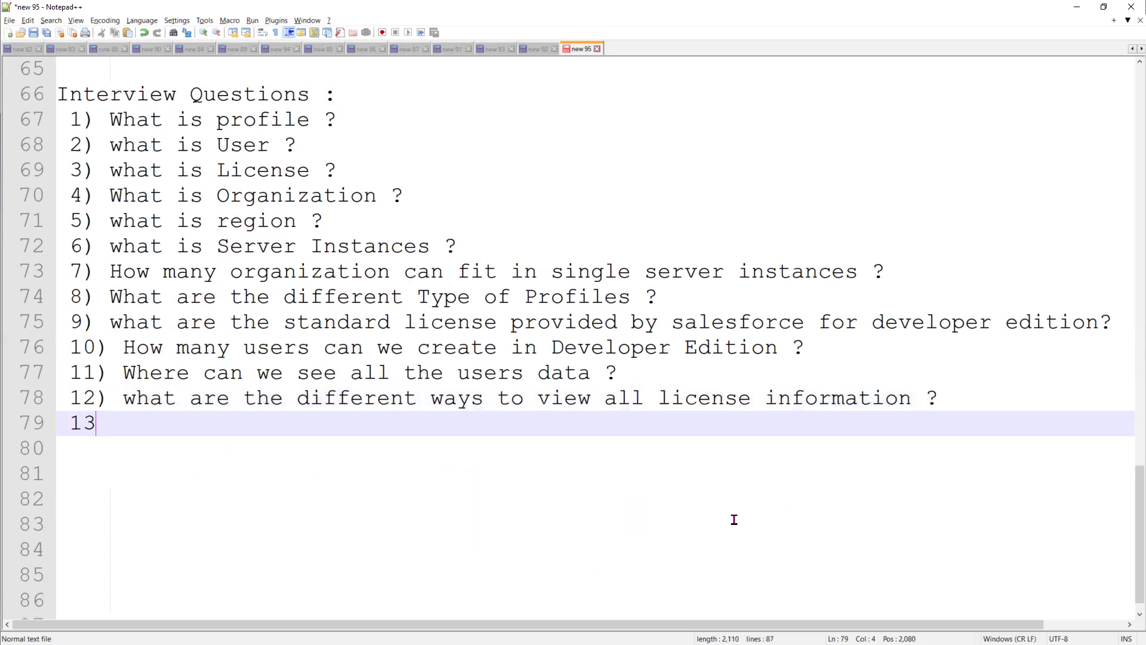
text() How to create )
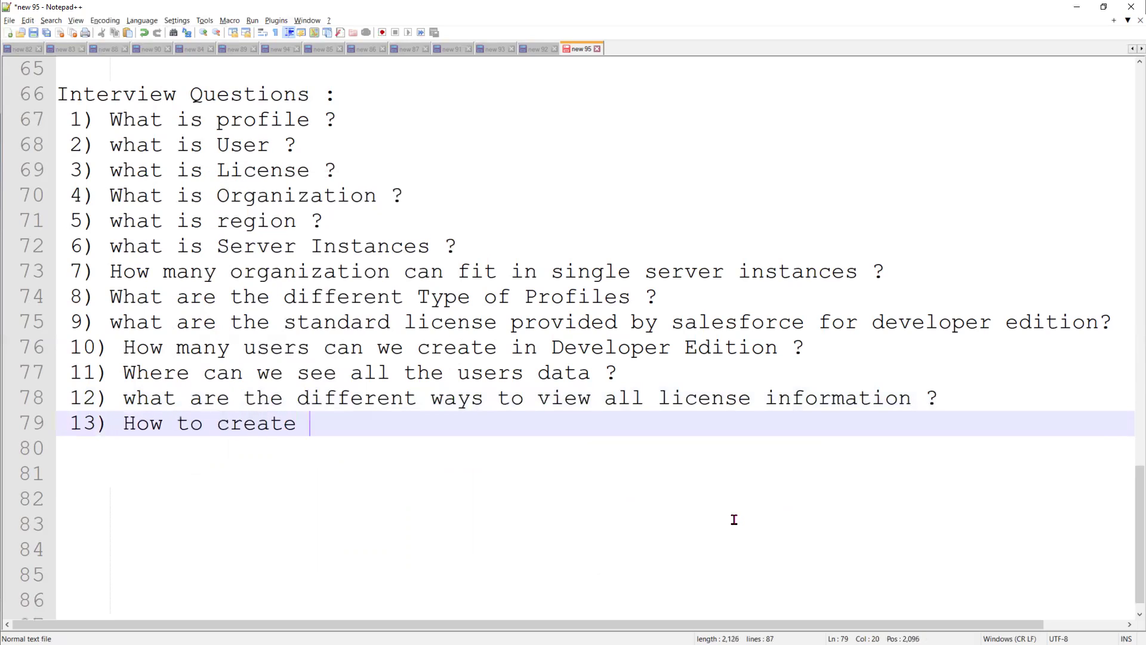
text(Custom P)
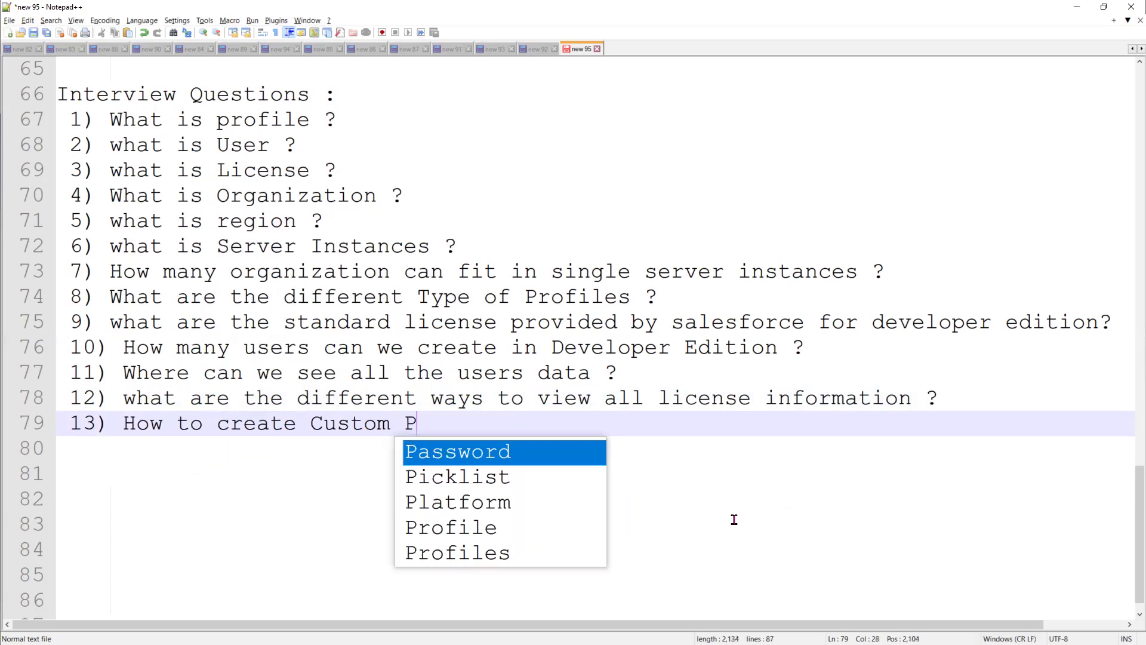
text(rofile ?)
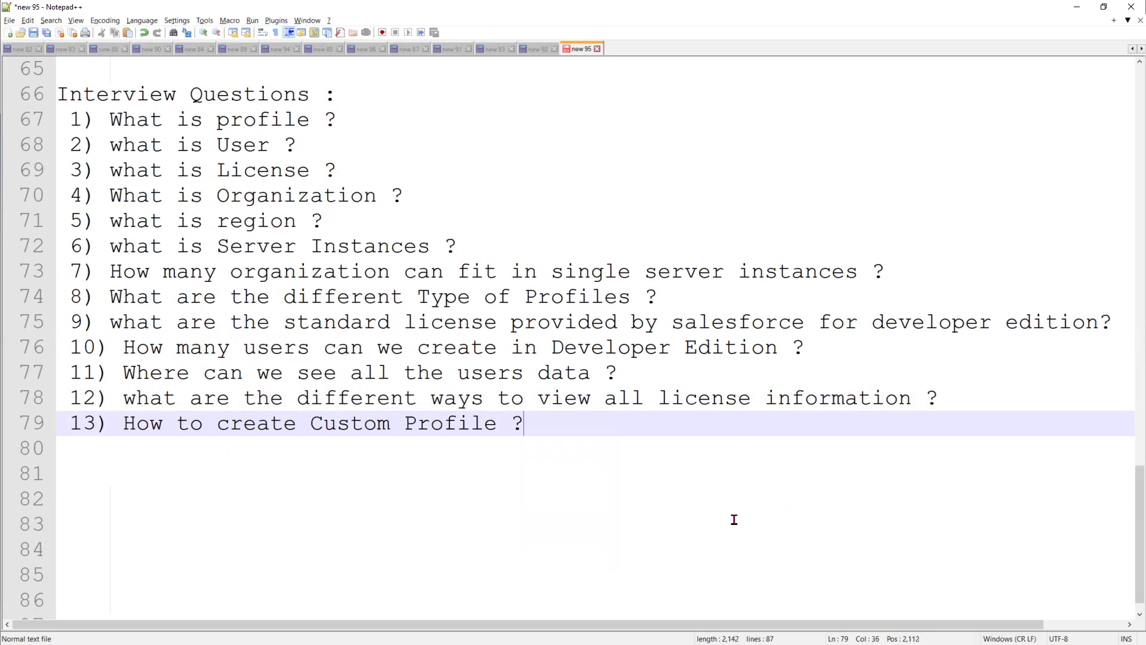
Add question 14 on the differences between Custom profile and Standard profile
key(Return)
text(14)
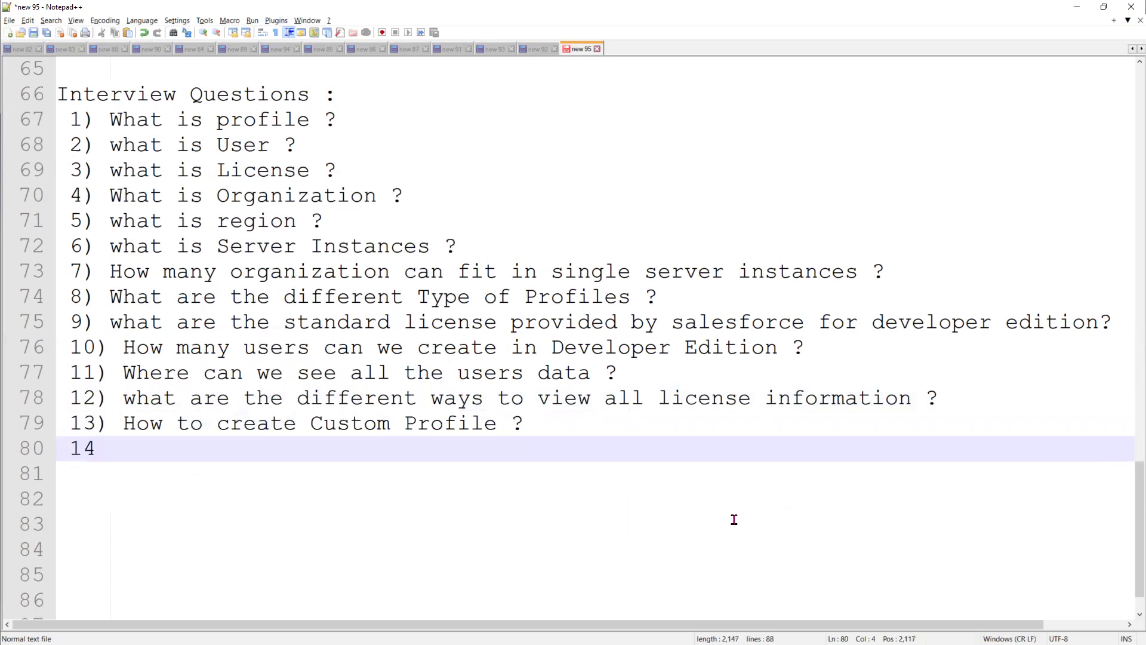
text() What is the )
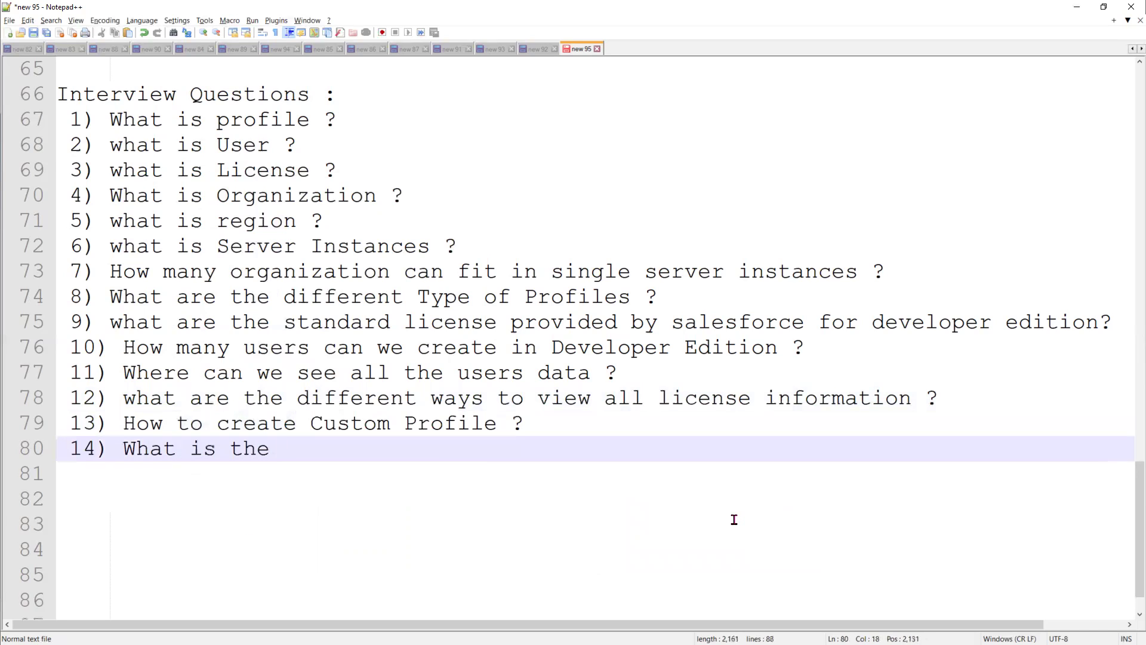
text(differen)
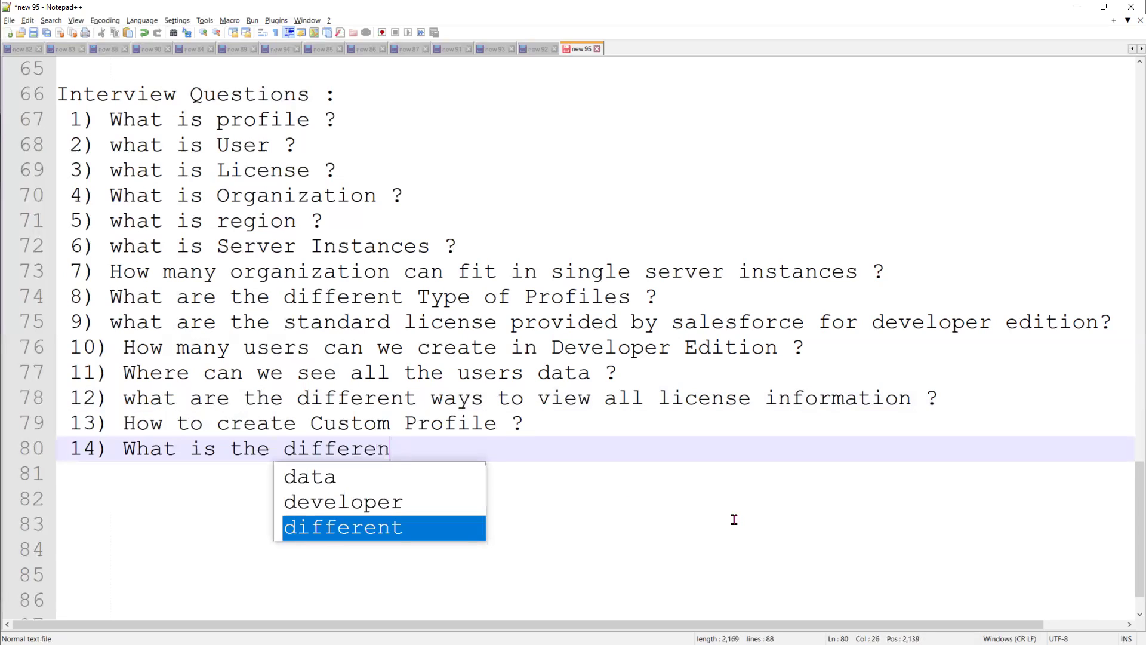
text(ttces bewtween Custom)
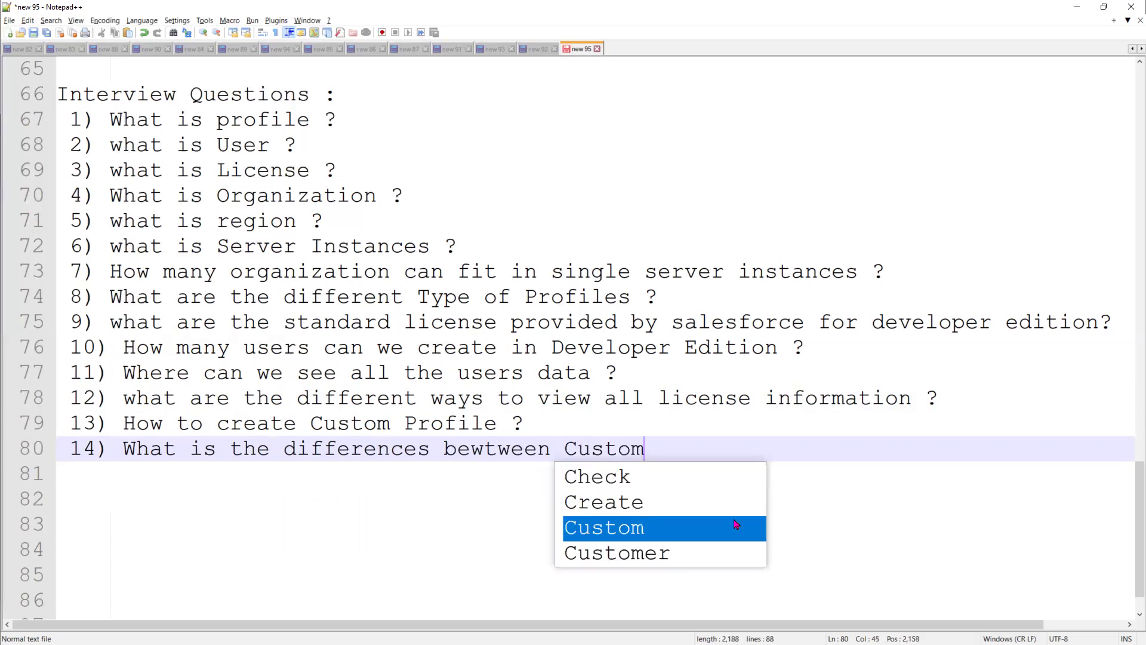
text( profile and )
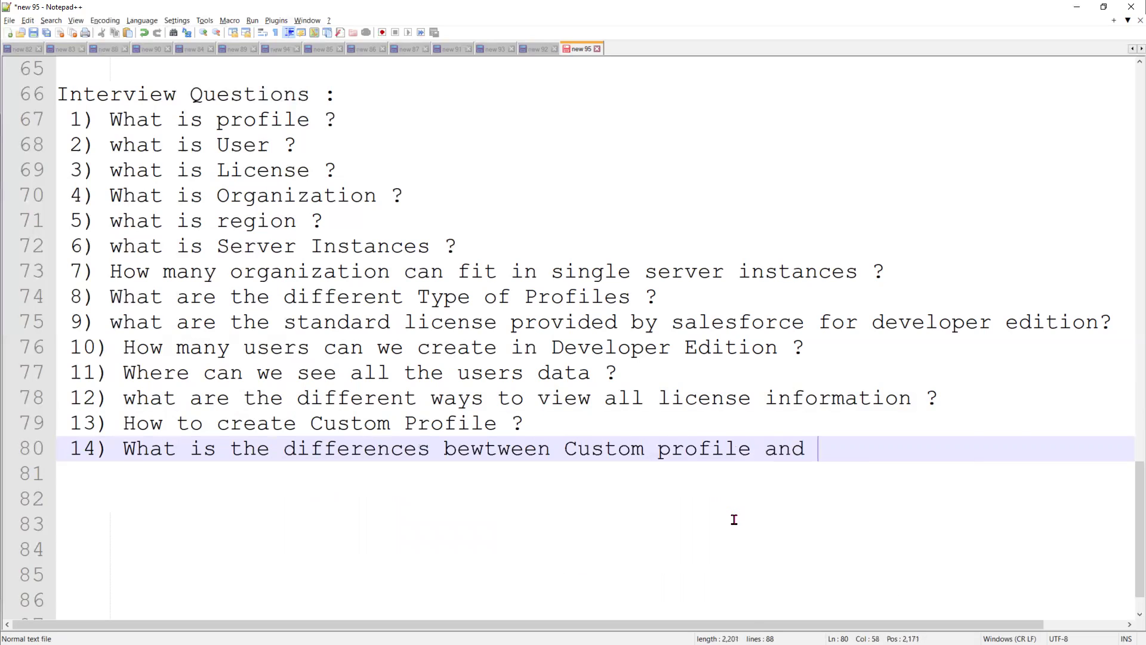
text(Standard )
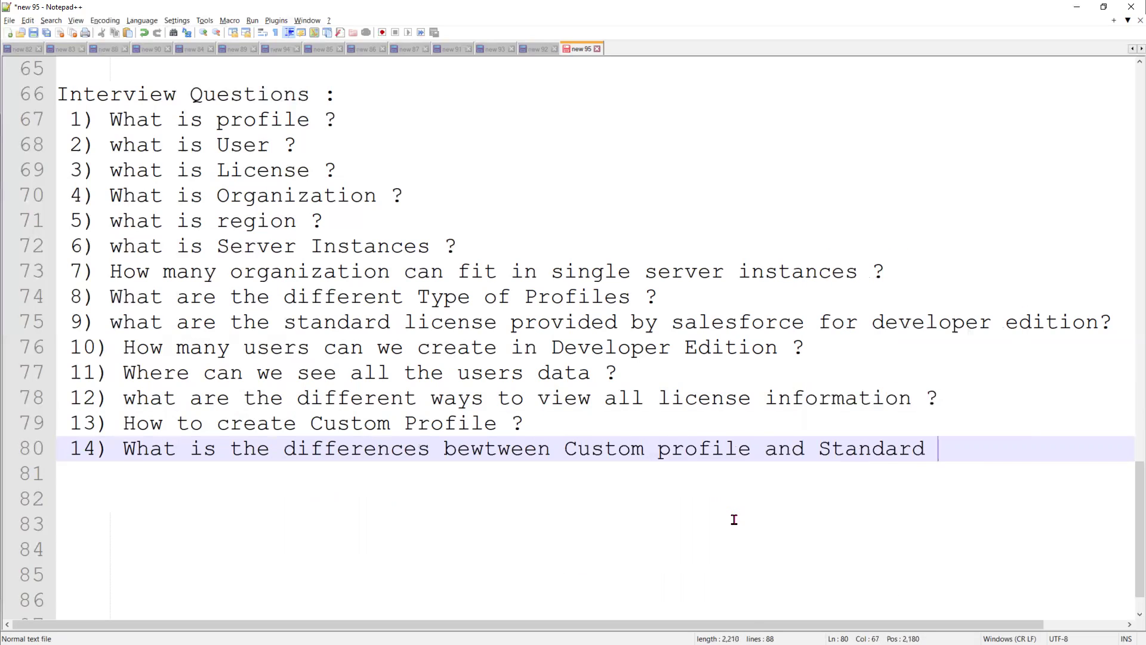
text(profile )
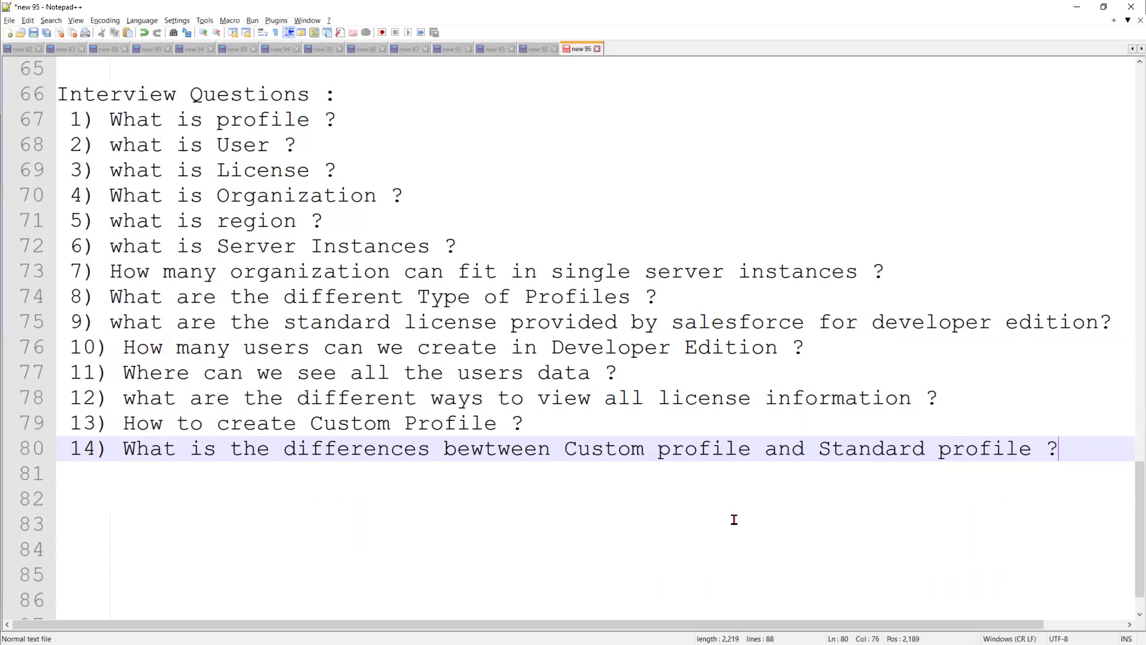
text(?)
key(Return)
Type questions 15–17 on the licence–Profile and Profile–users relations, fixing the number and typos
key(BackSpace)
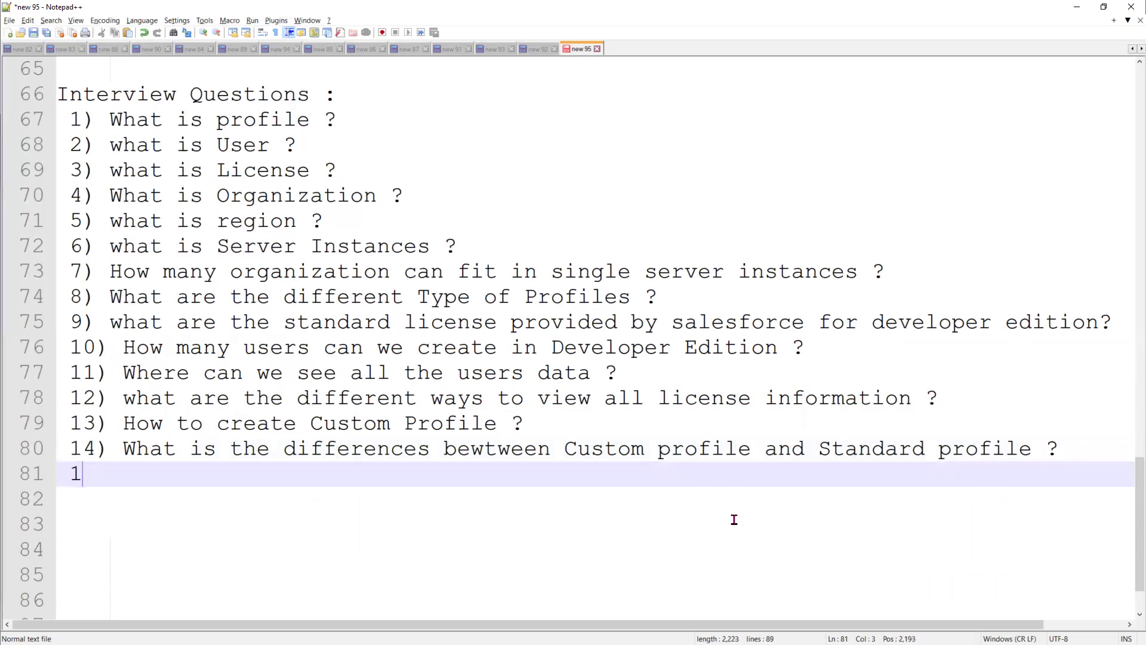
text(5) What is th)
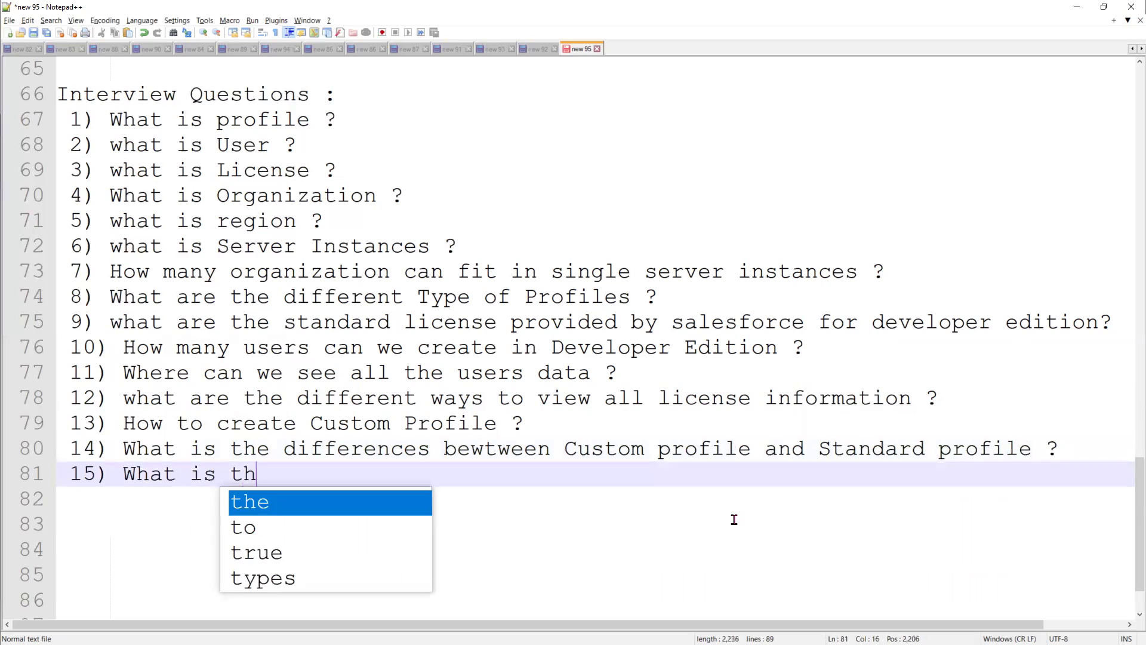
text(e relation )
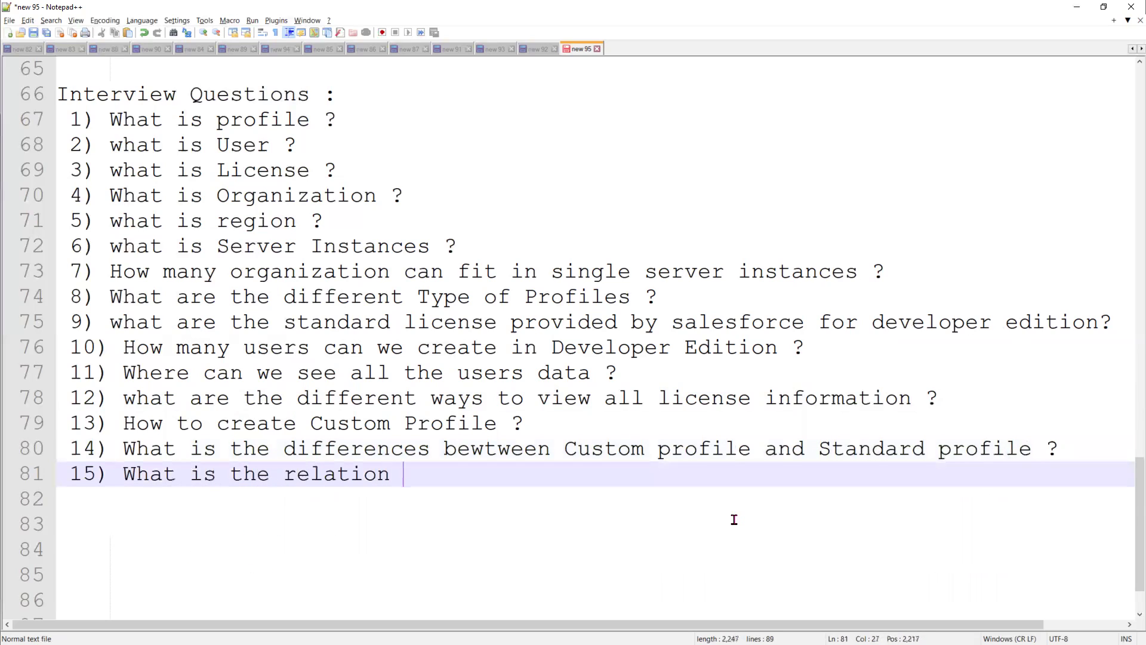
text(between )
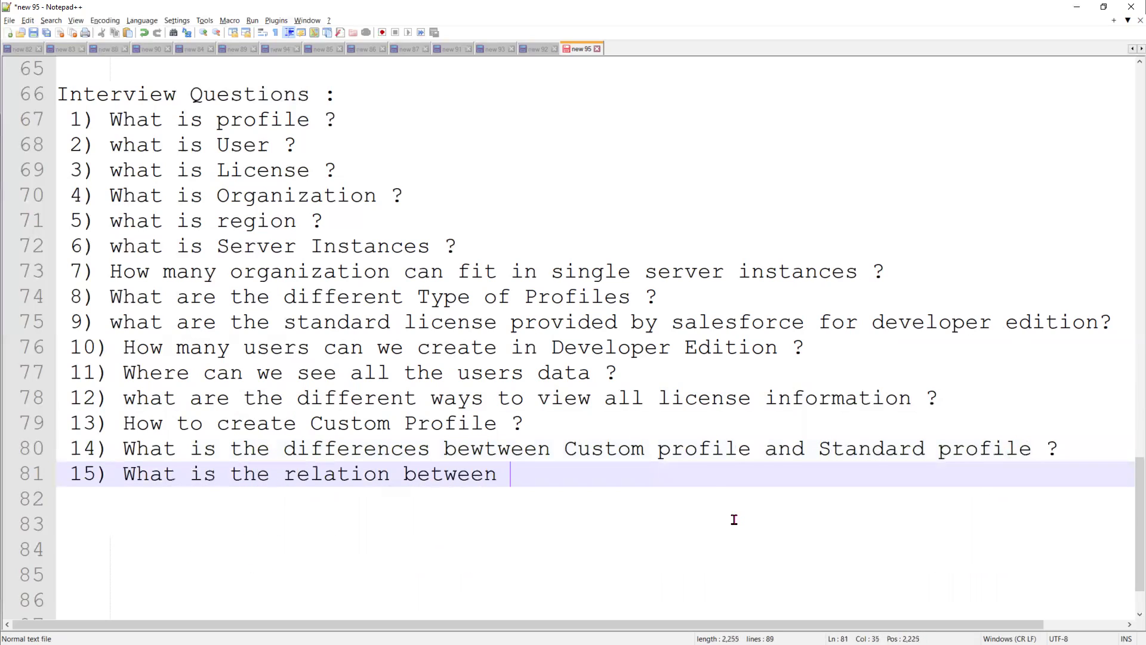
text(licesne and)
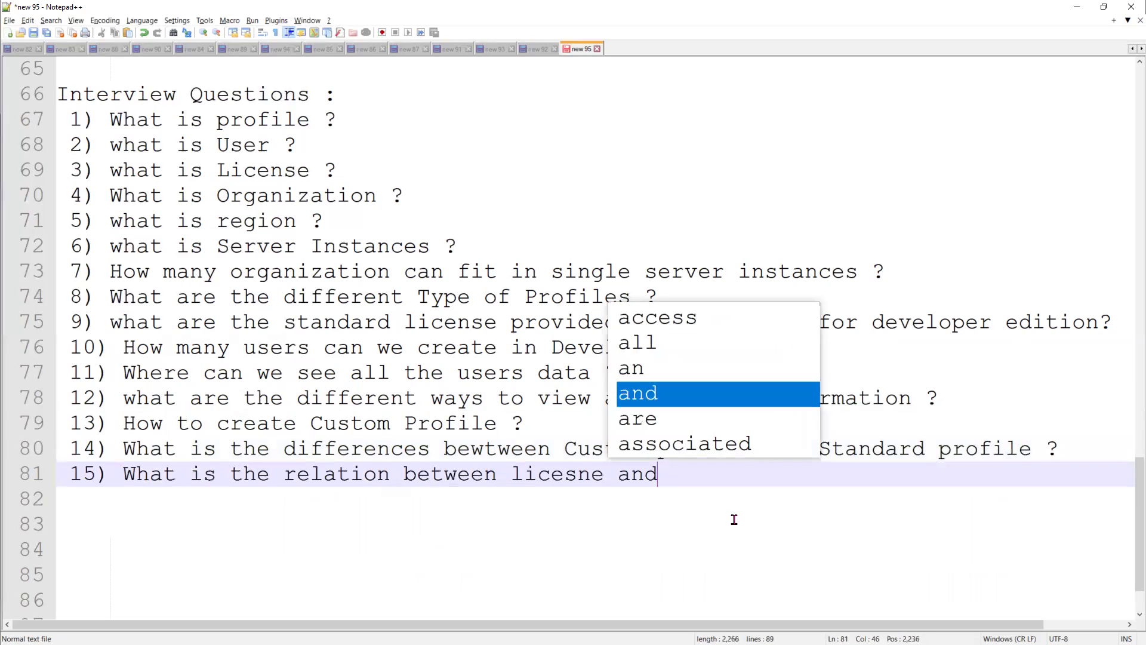
text( Profile)
key(BackSpace)
text(le ?)
key(Return)
text(16) what is the relatio)
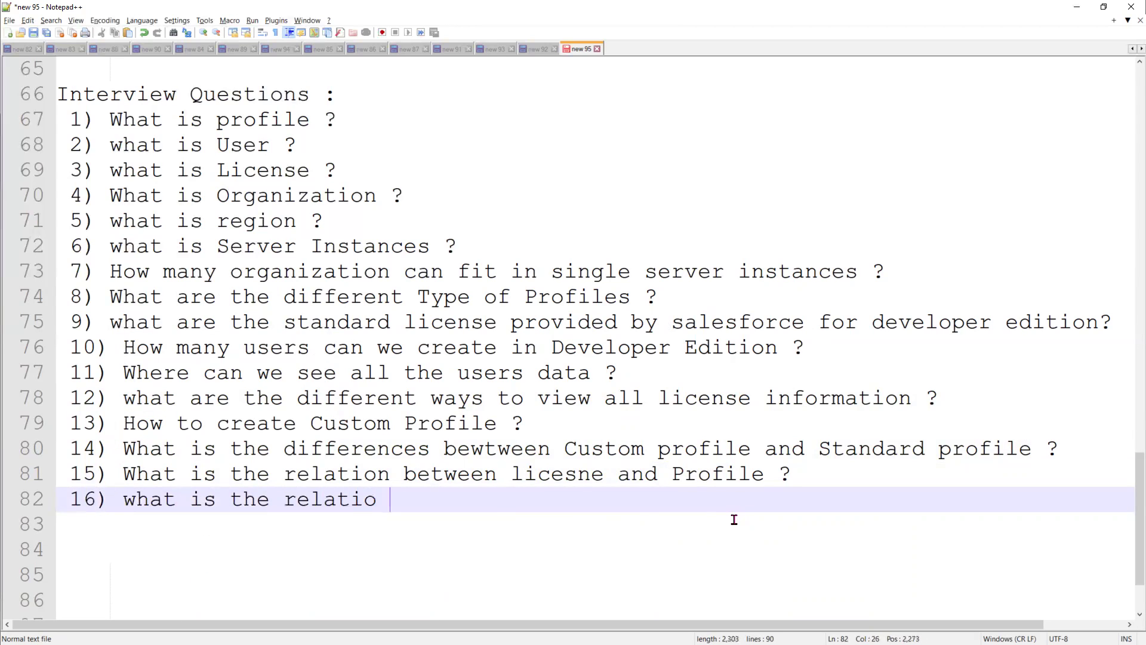
text(n be)
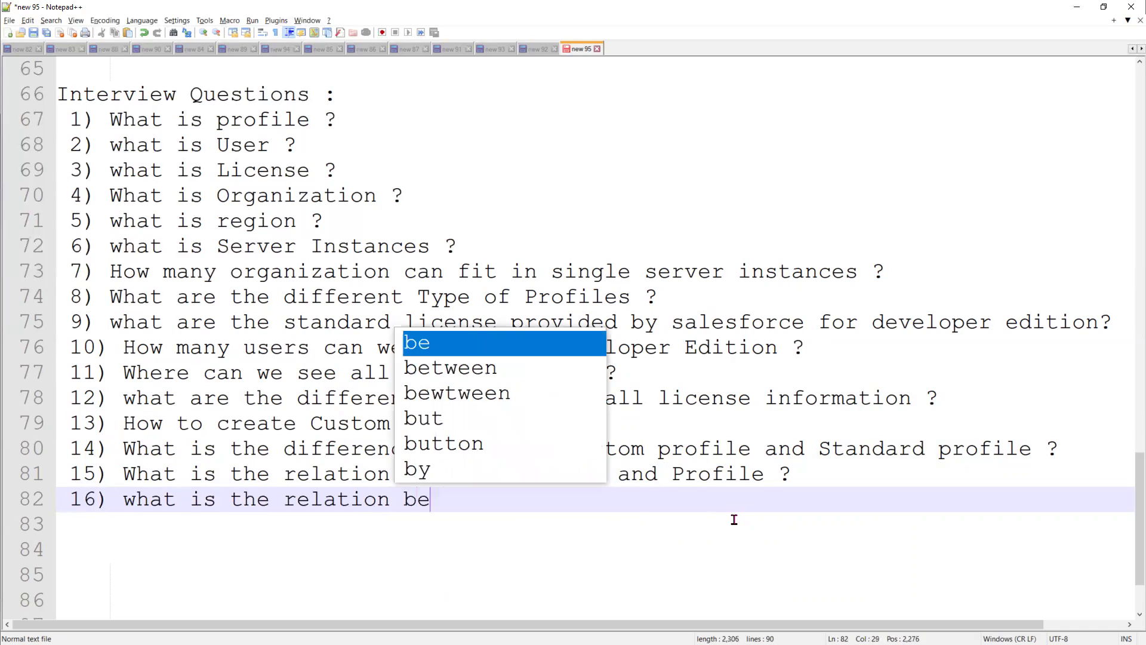
text(tween P)
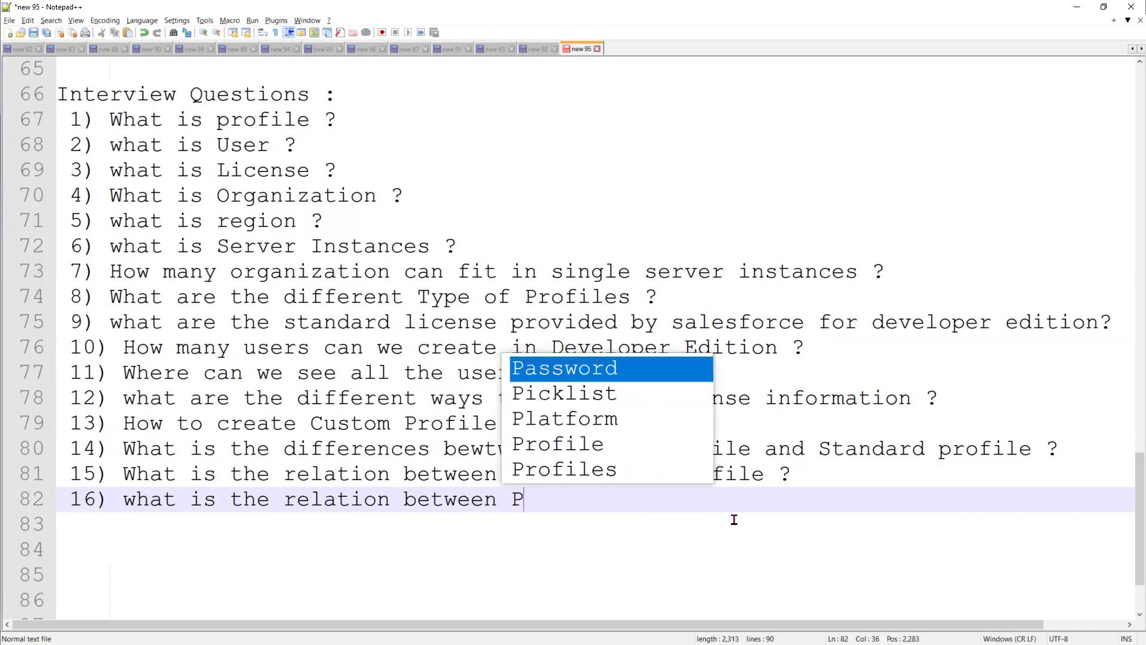
text(rofile and )
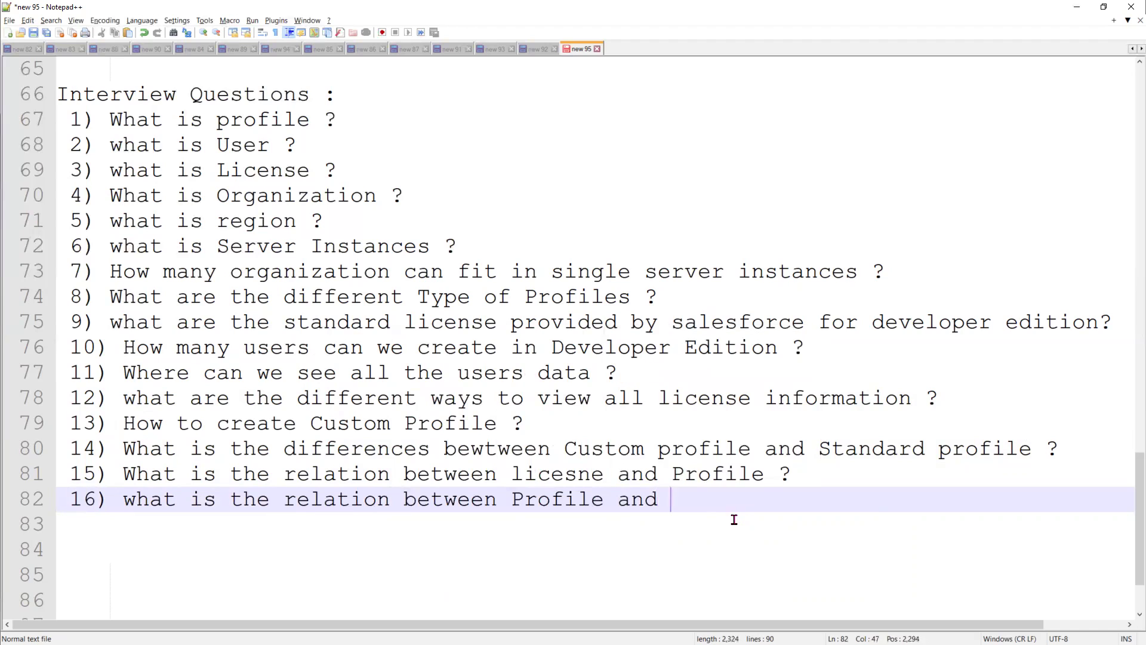
text(lciense ?)
key(Return)
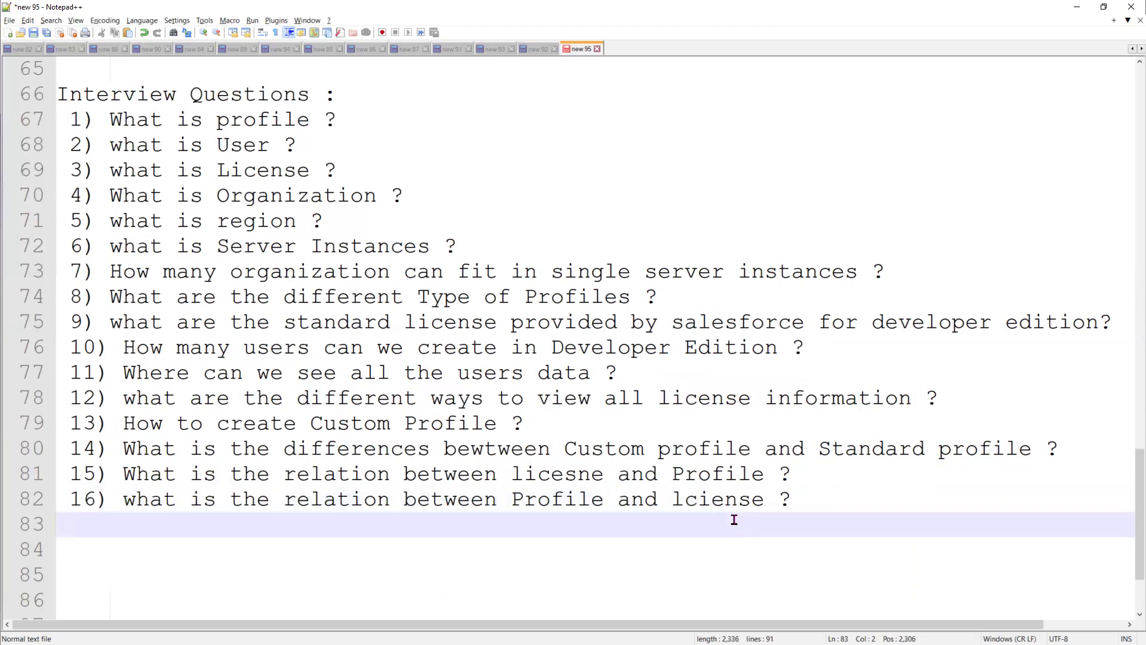
text(17) what i)
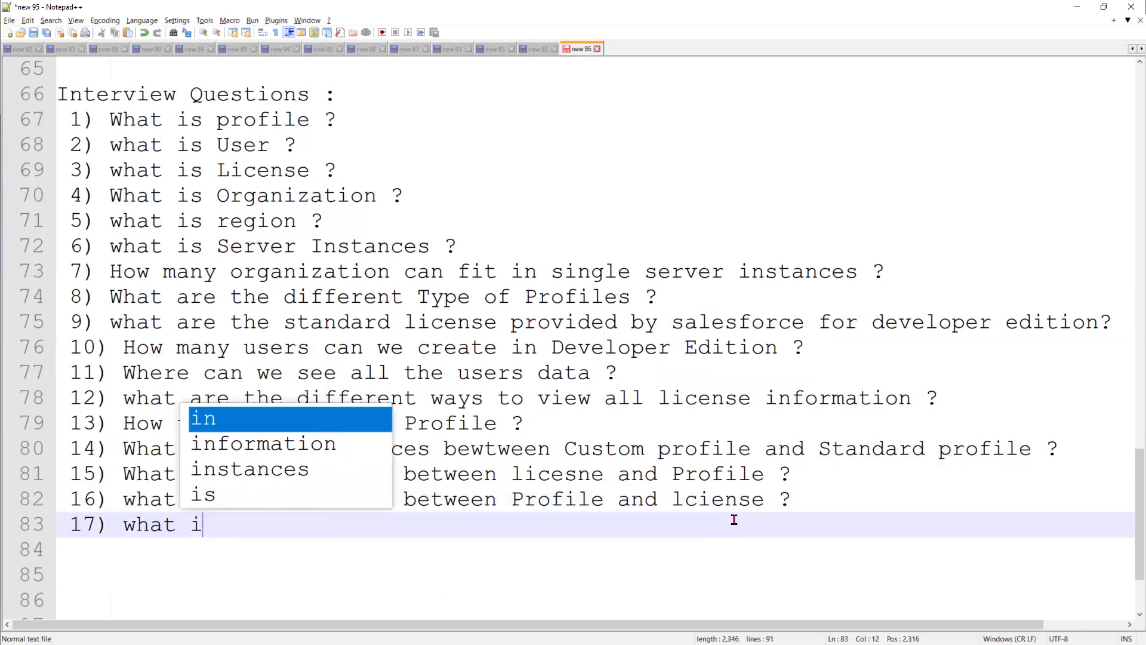
text(s the rela)
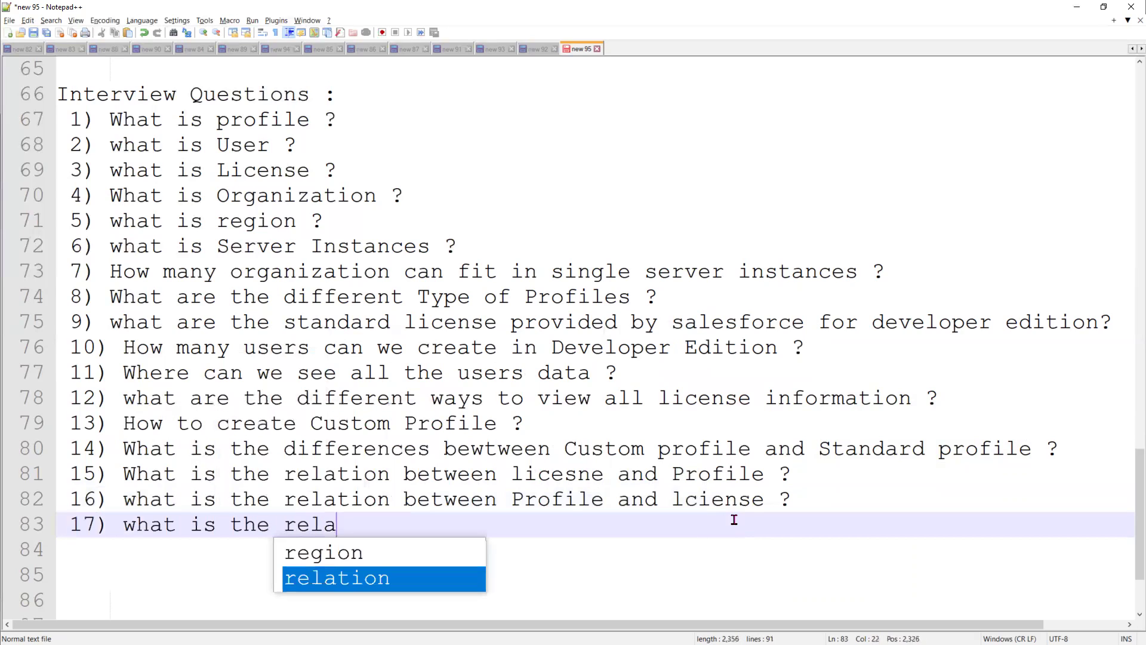
text(tion bet)
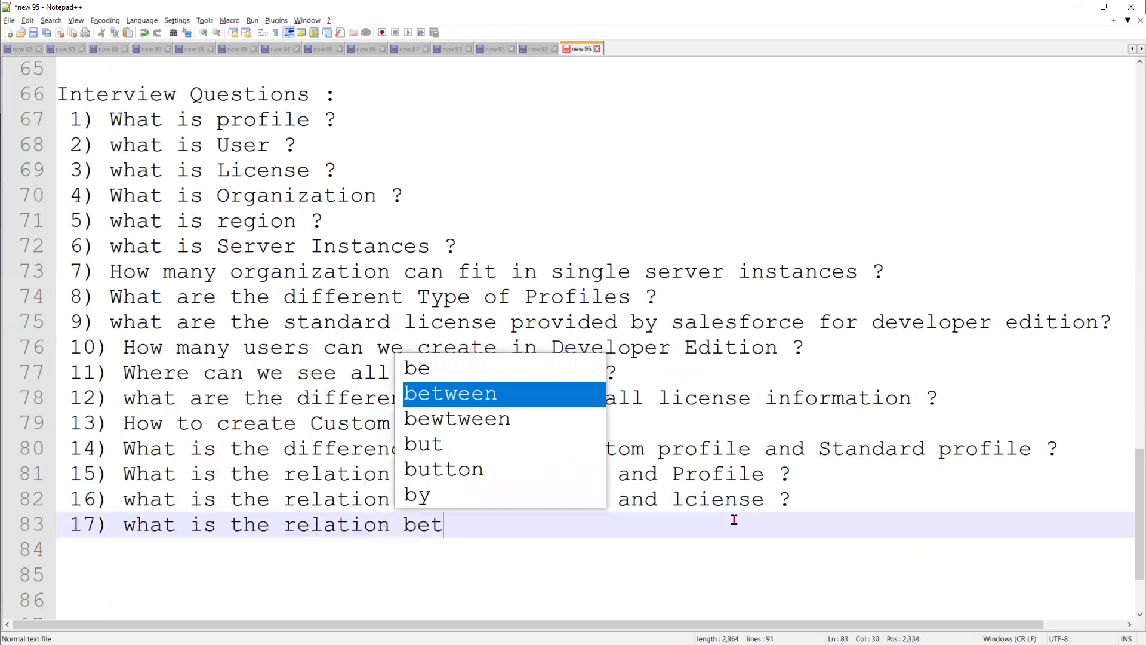
text(ween Pro)
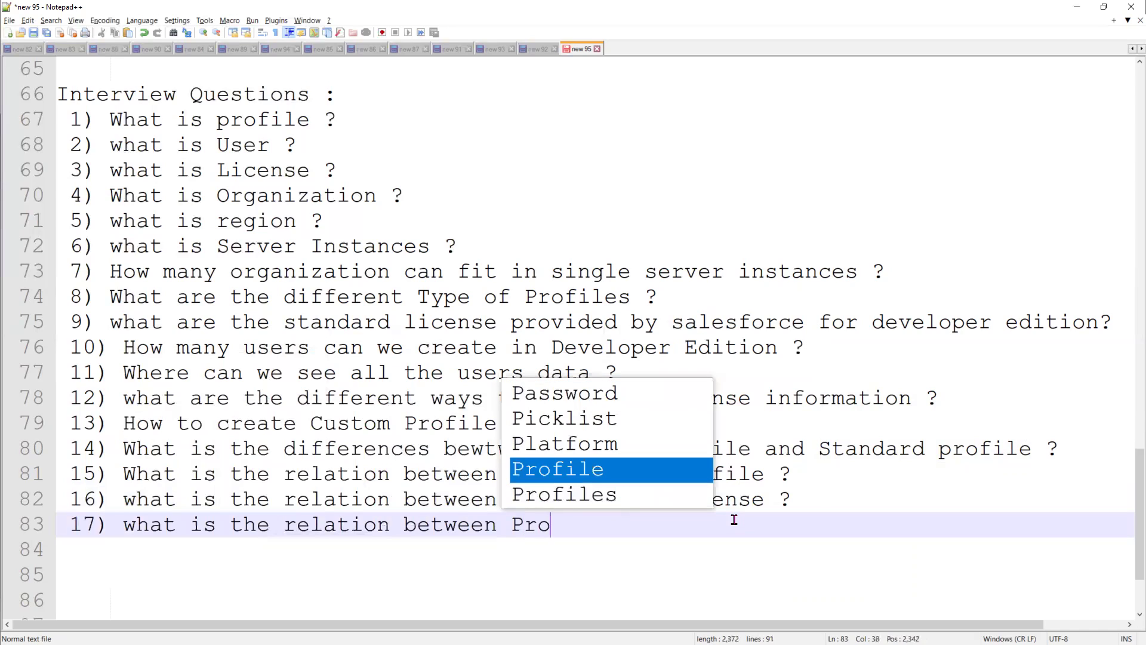
text(file to users ?)
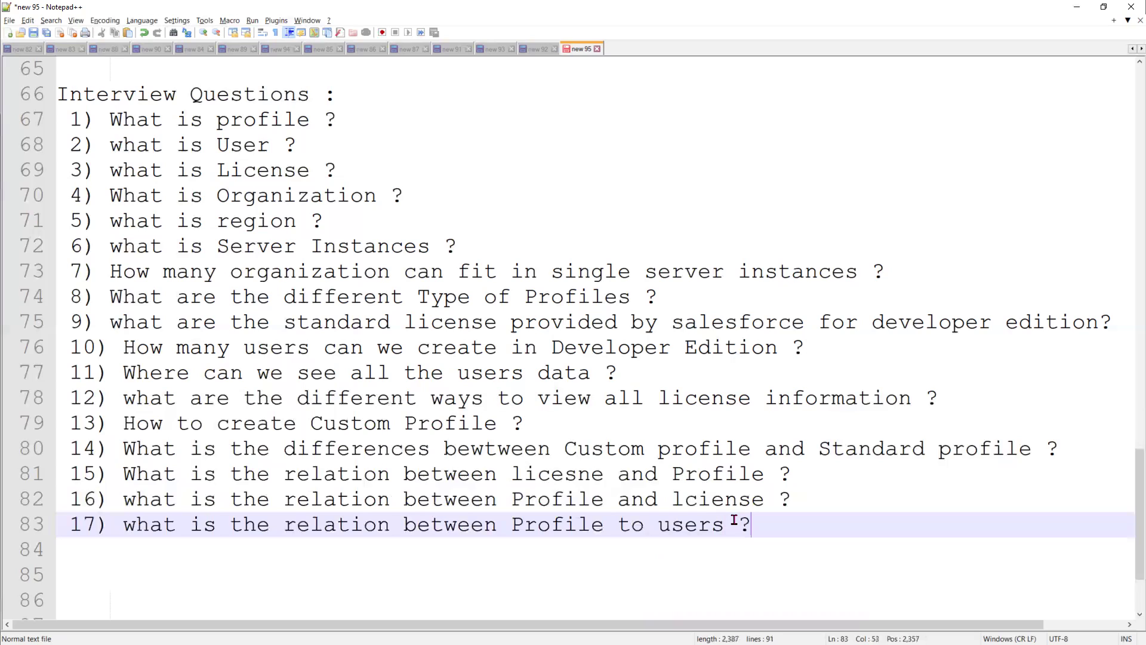
Change 'and' to 'to' in questions 15 and 16, and add question 18 on the User-to-Profile relation
double_click(644, 473)
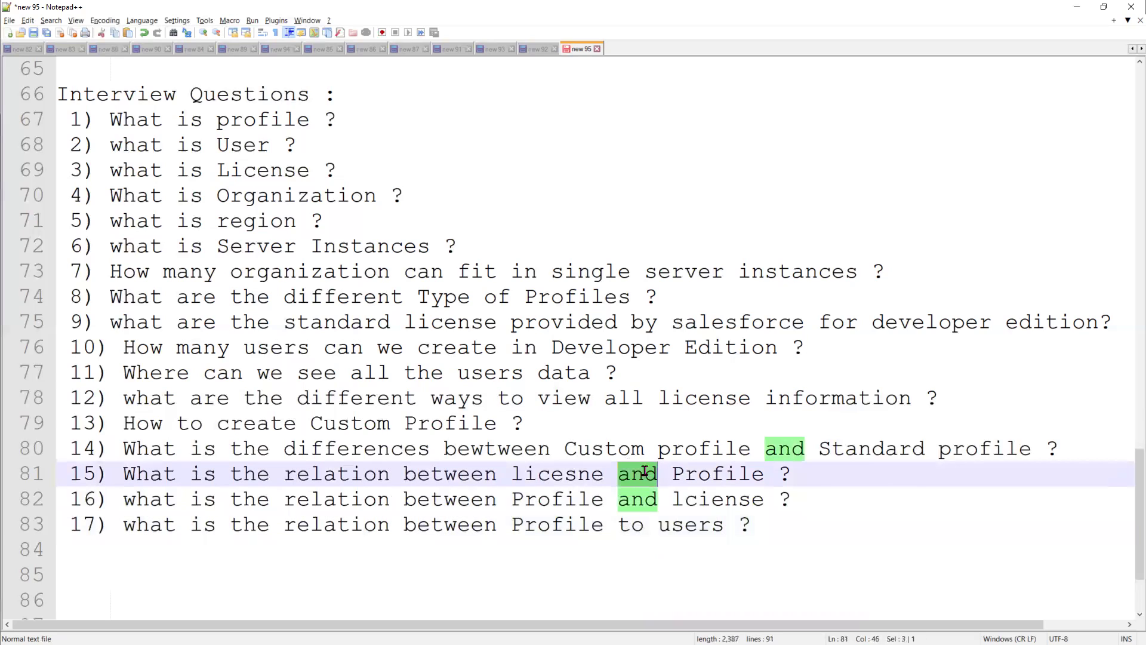
text(to)
key(Escape)
double_click(633, 499)
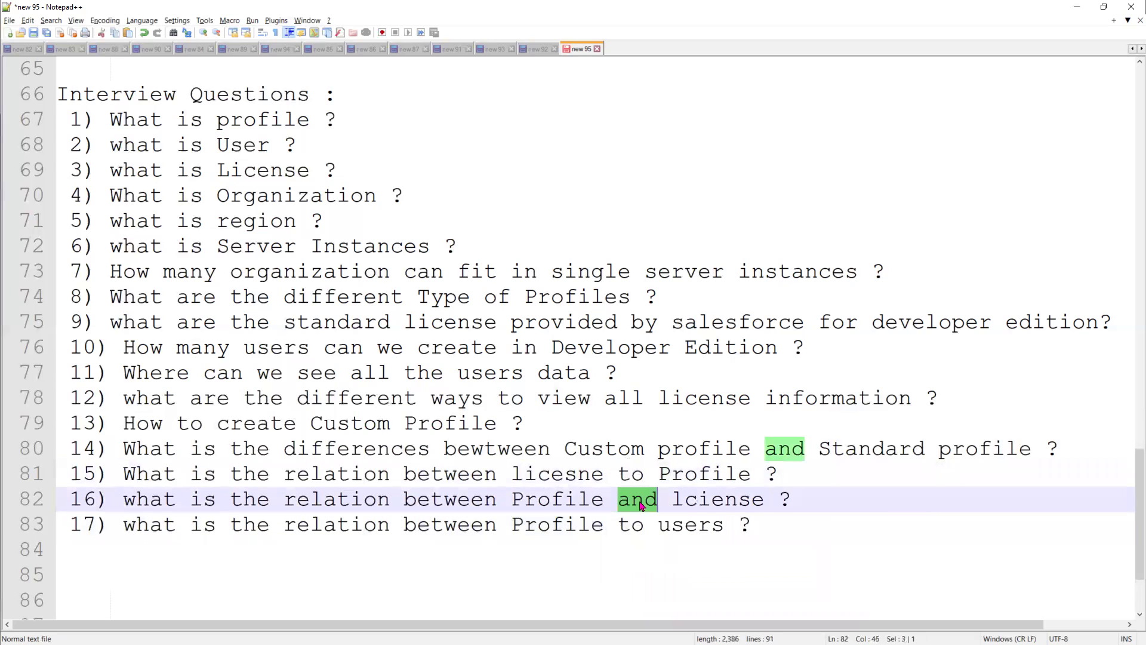
text(to)
click(853, 518)
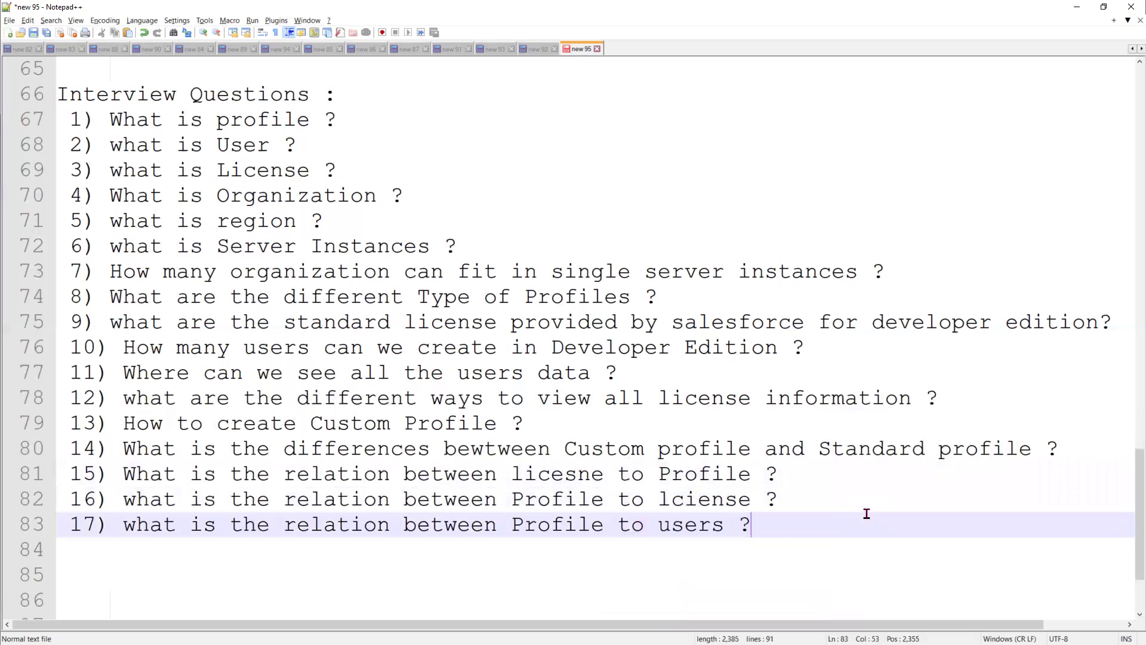
key(Return)
text(18) what is the relation)
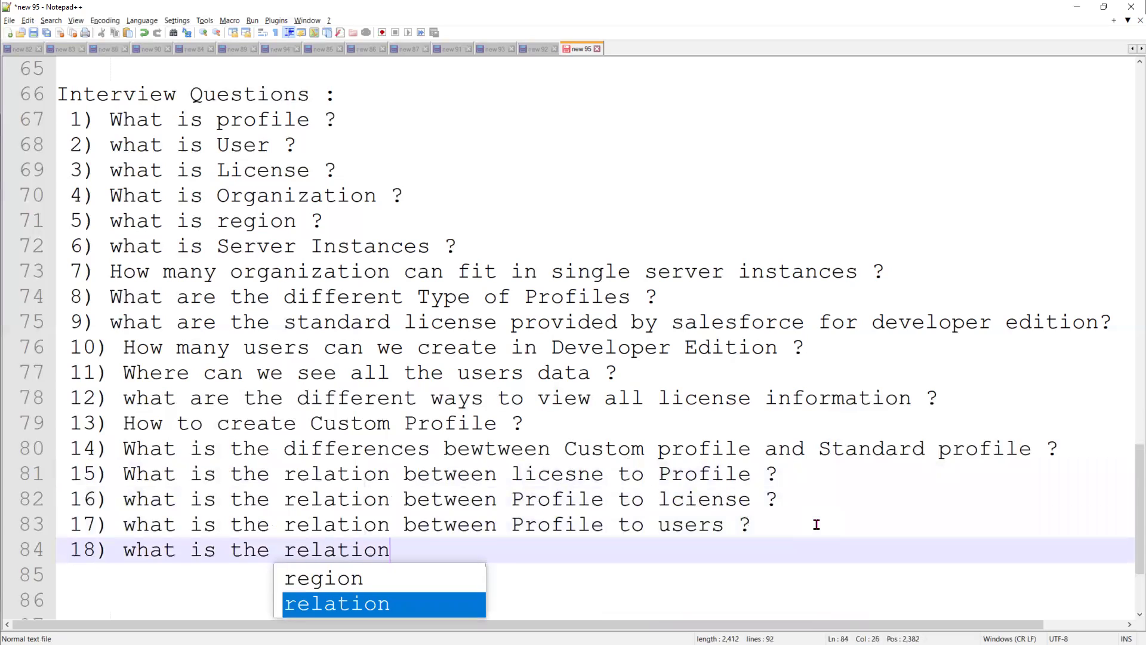
text( between )
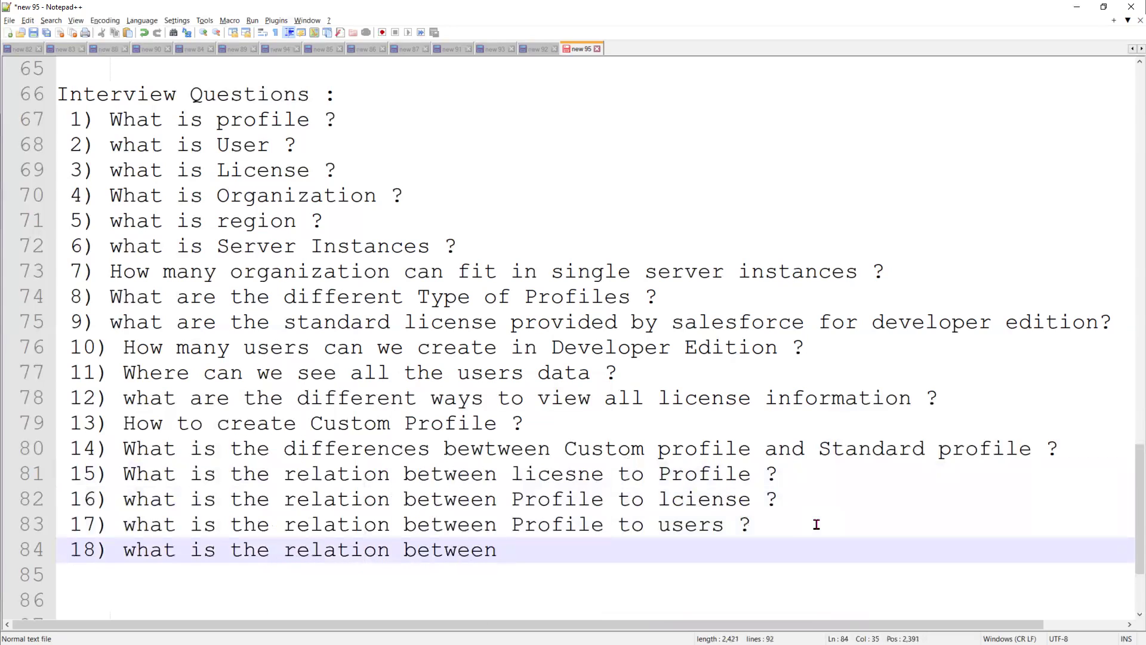
text(User to Pr)
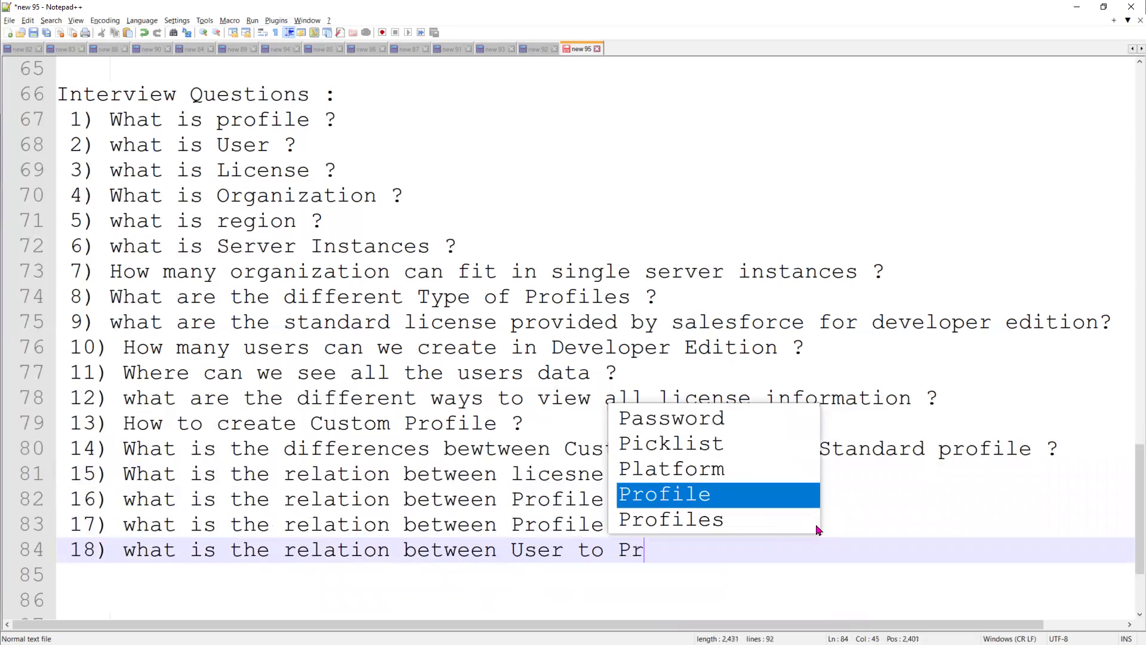
text(ofile ?)
key(Return)
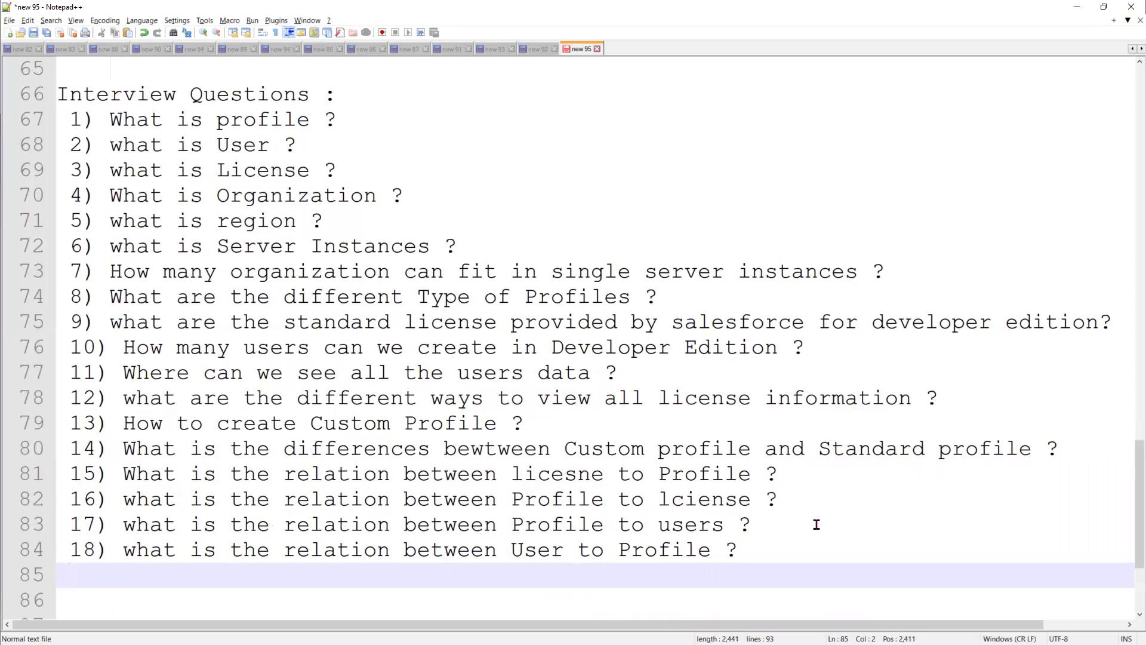
Add question 19 on mandatory fields for creating a user and question 20 on deciding user access
text(19) In ord)
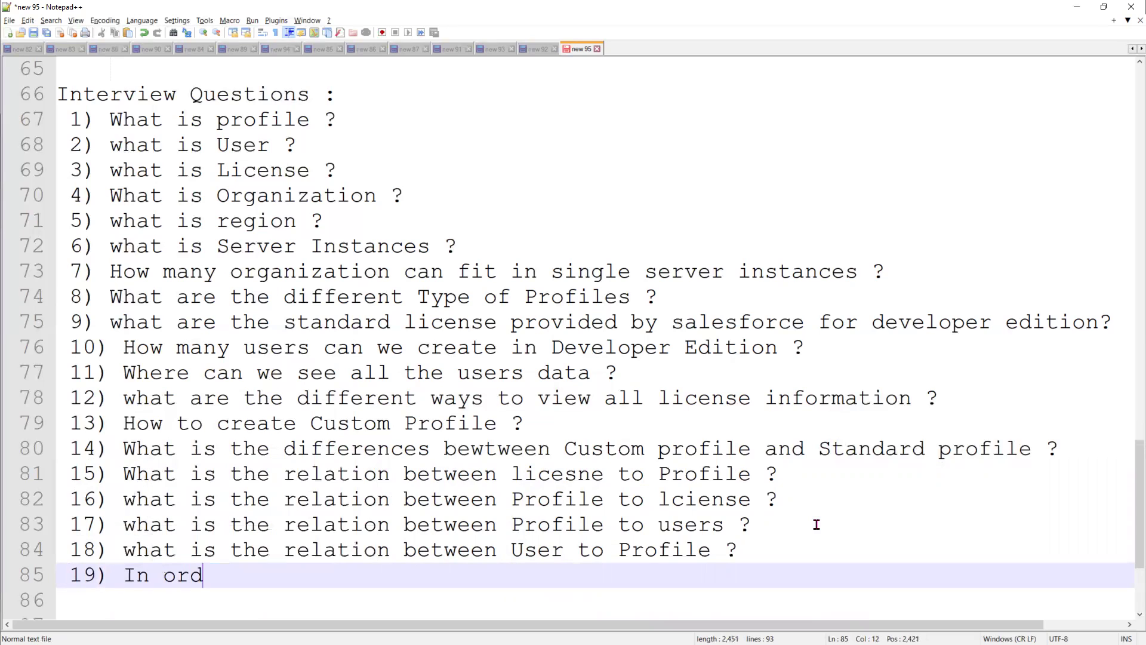
text(er to create )
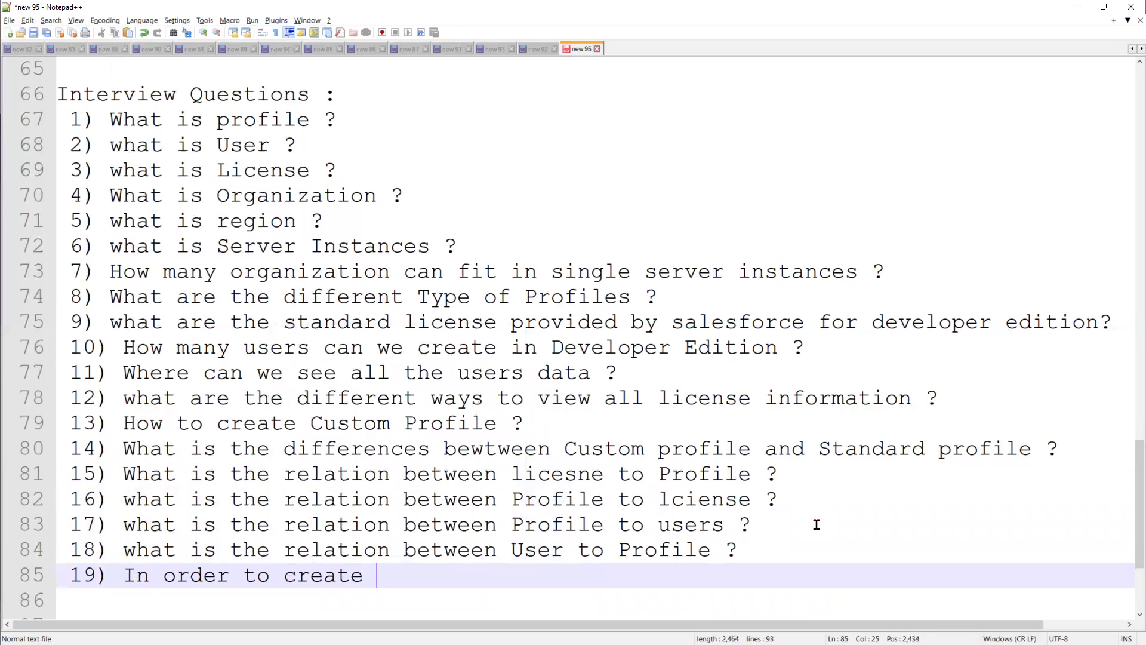
text(user, what)
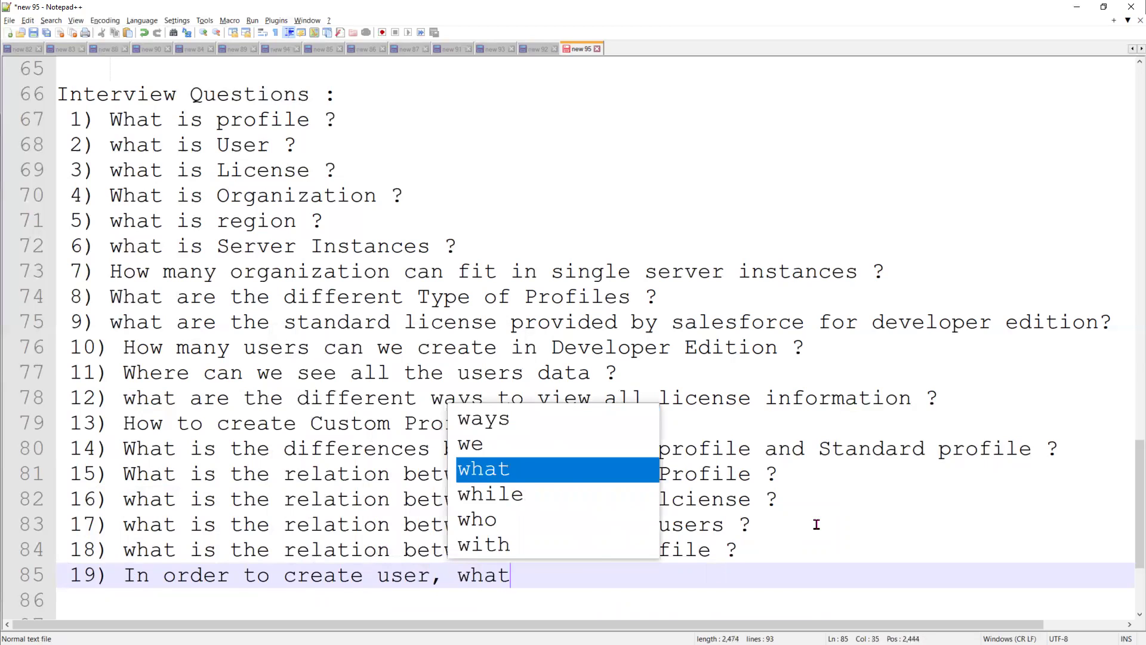
text( are the man)
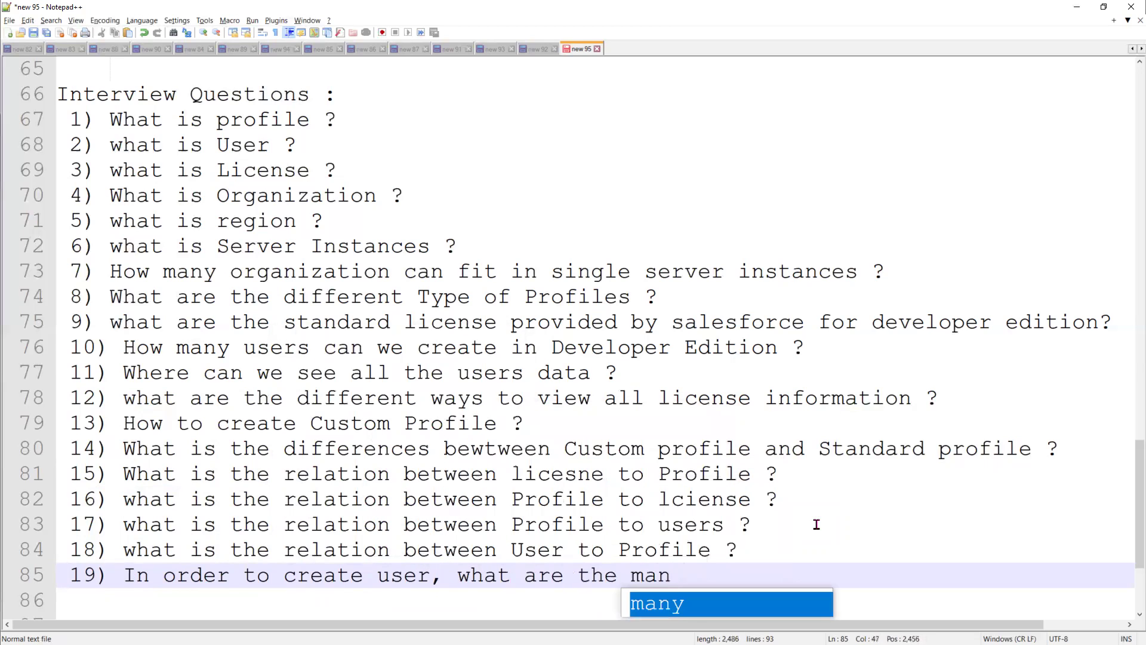
text(datory inform)
key(BackSpace)
key(BackSpace)
key(BackSpace)
key(BackSpace)
key(BackSpace)
text(fields)
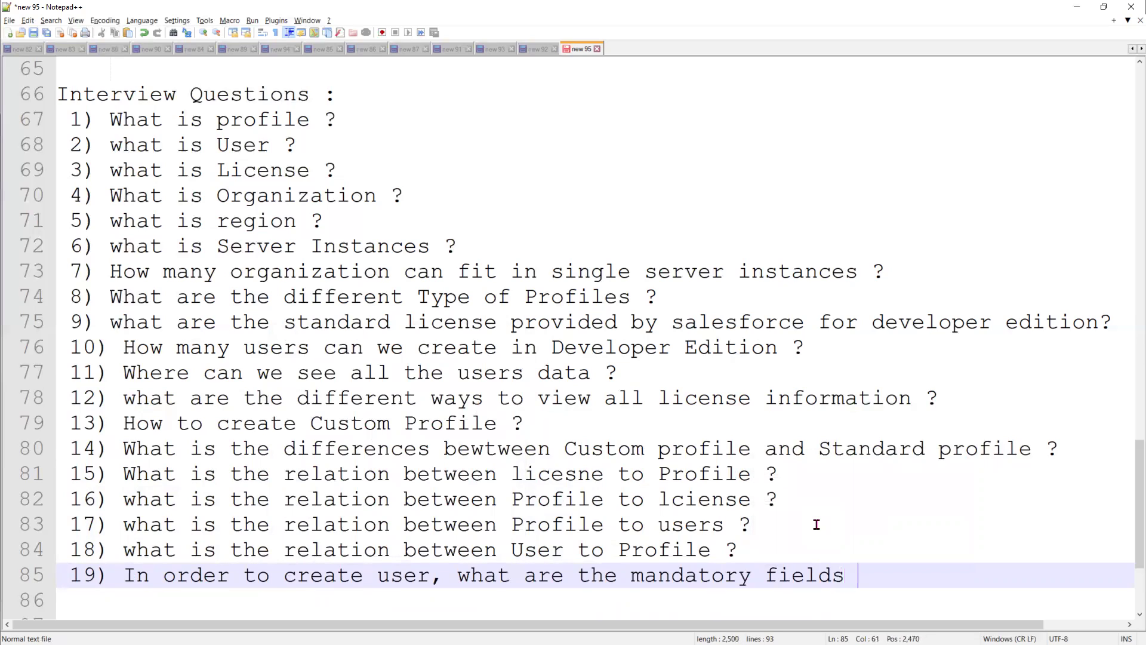
text( ?)
key(Return)
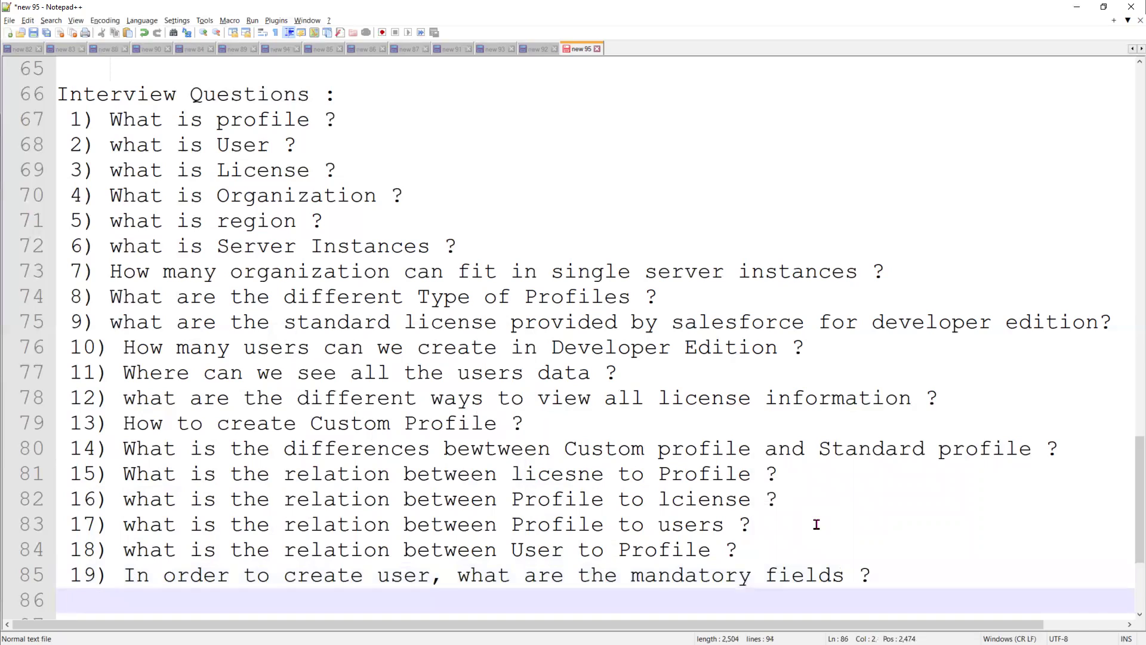
text(20) How can we decide,m)
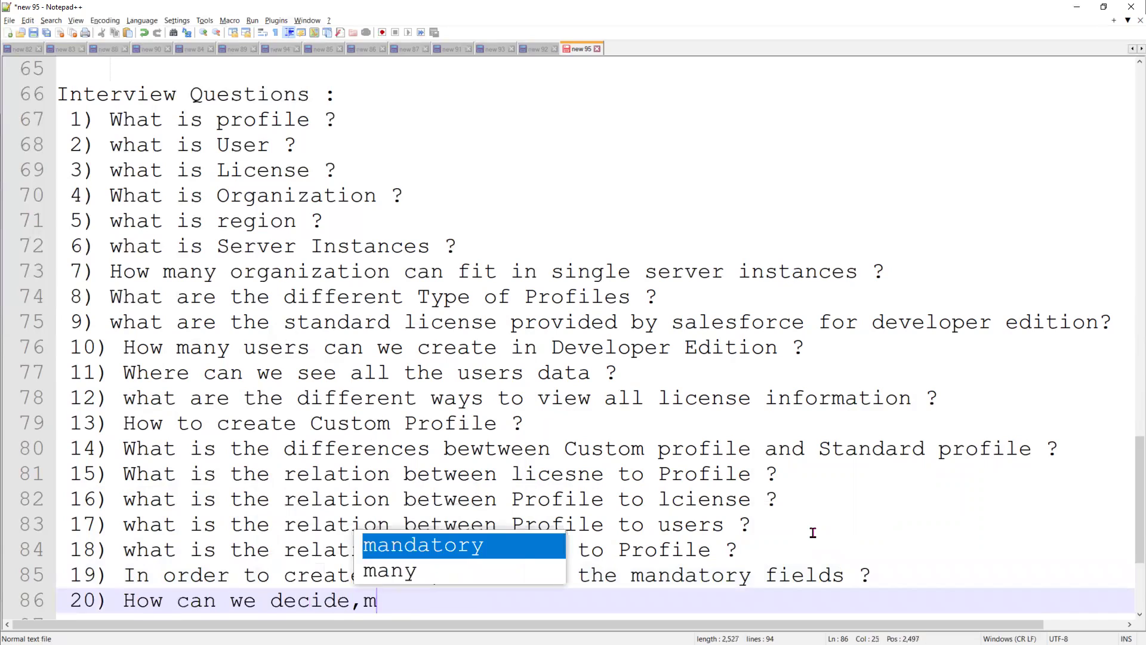
key(BackSpace)
text(what )
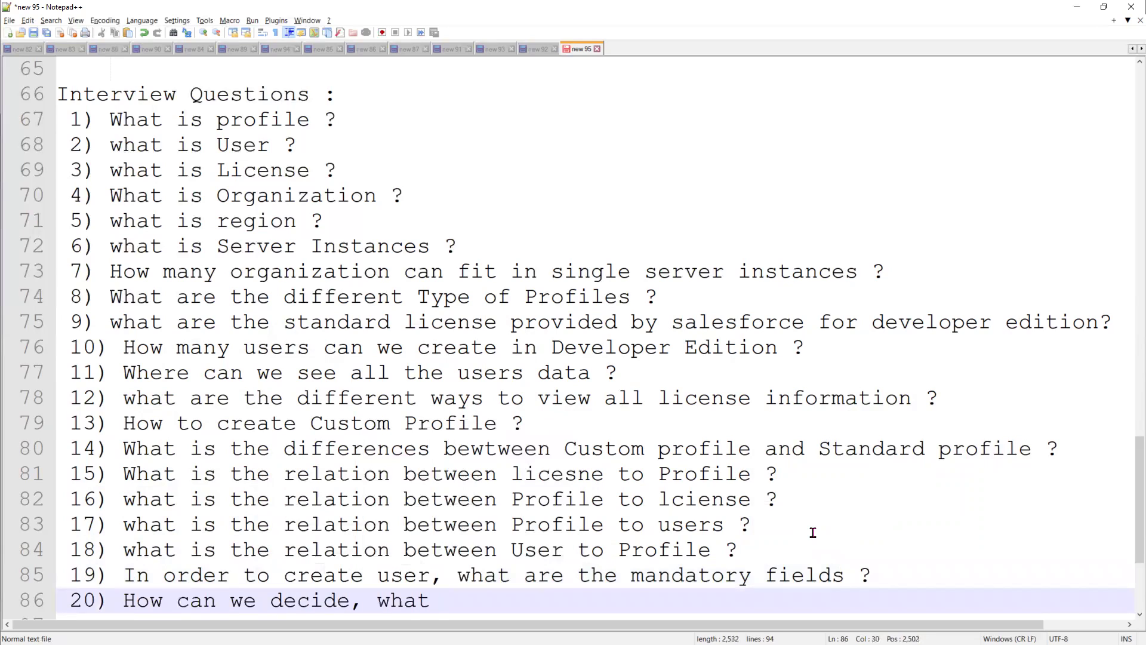
text(user ca)
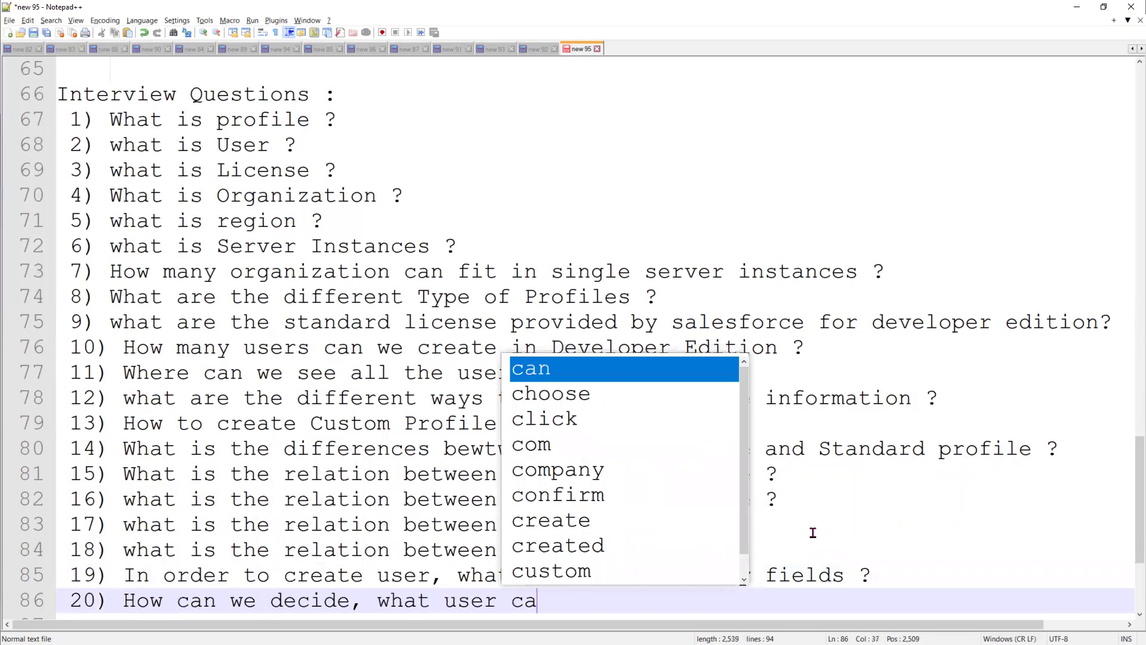
text(n access )
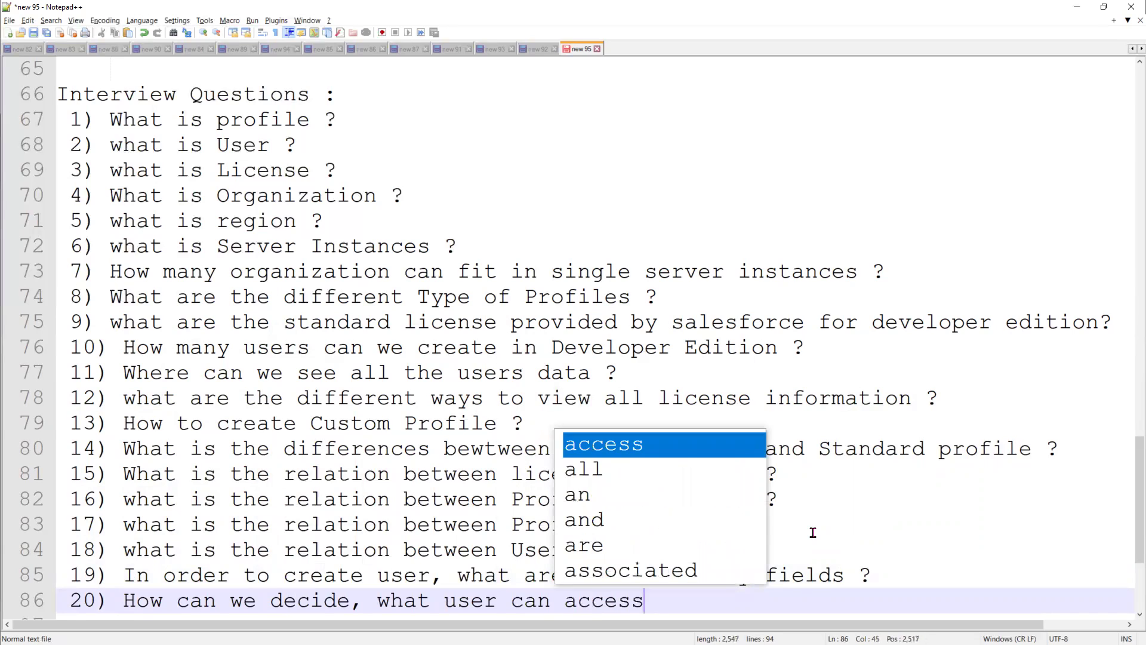
text(?)
Add question 21 on components a profile controls and begin question 22 on editable standard options
key(Return)
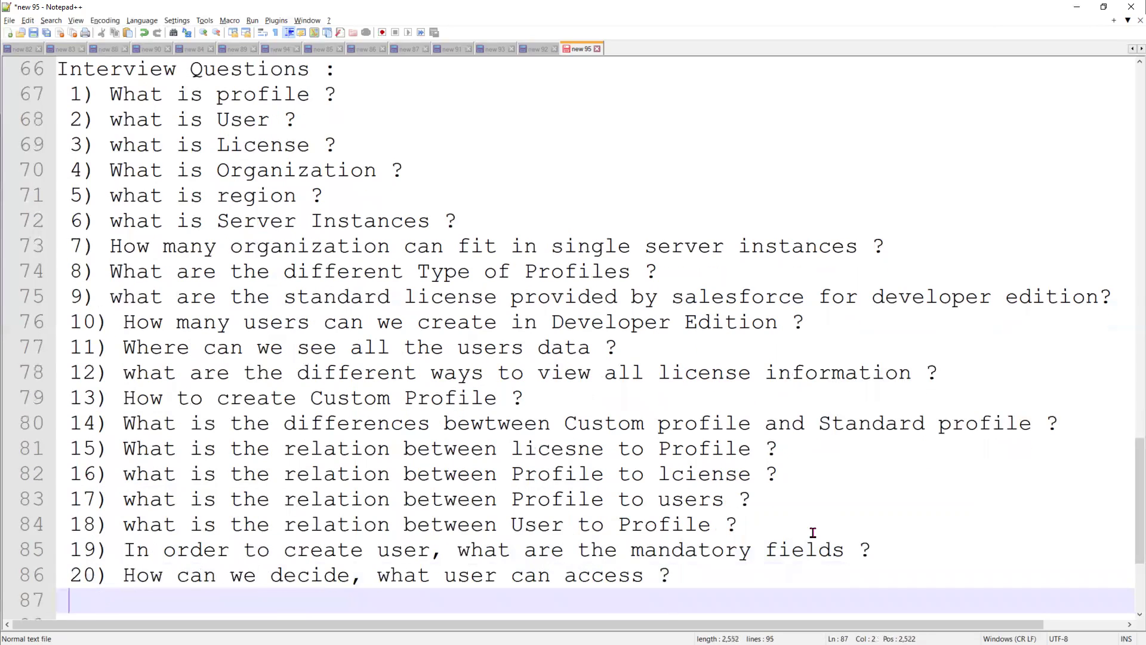
text(21))
text(what )
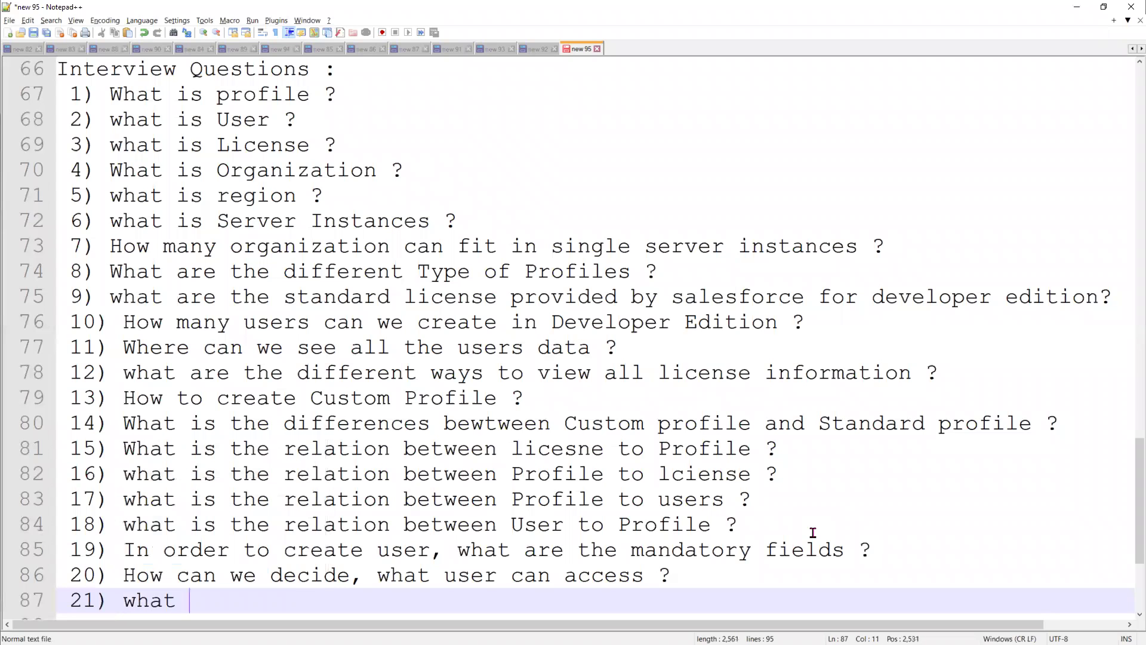
text(all compon)
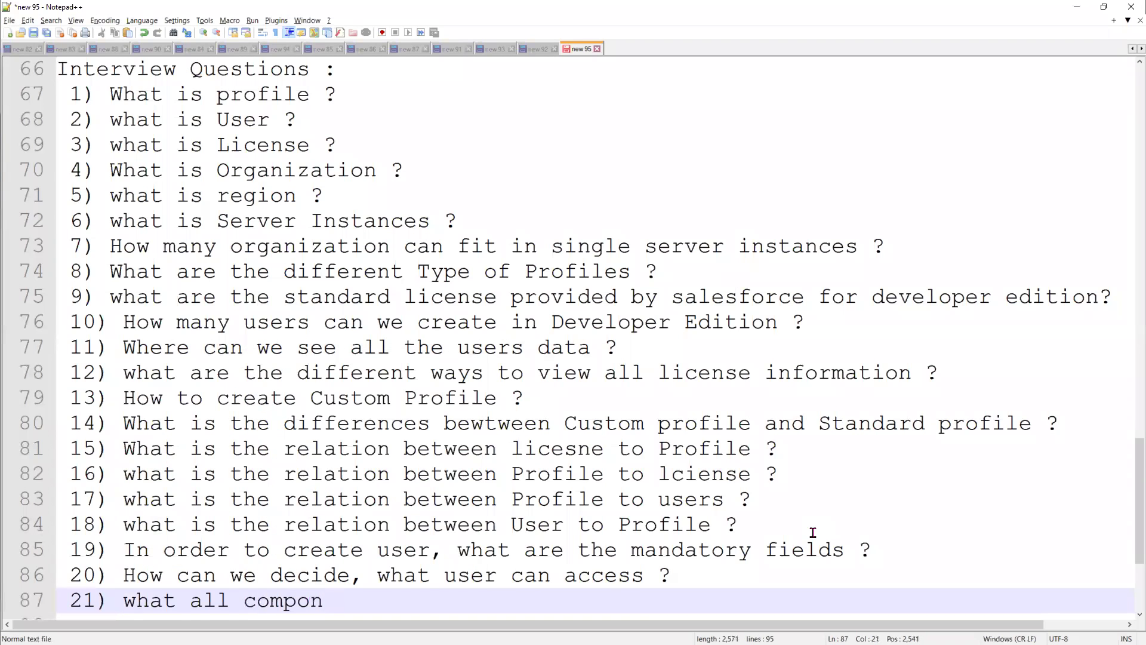
text(ents can be )
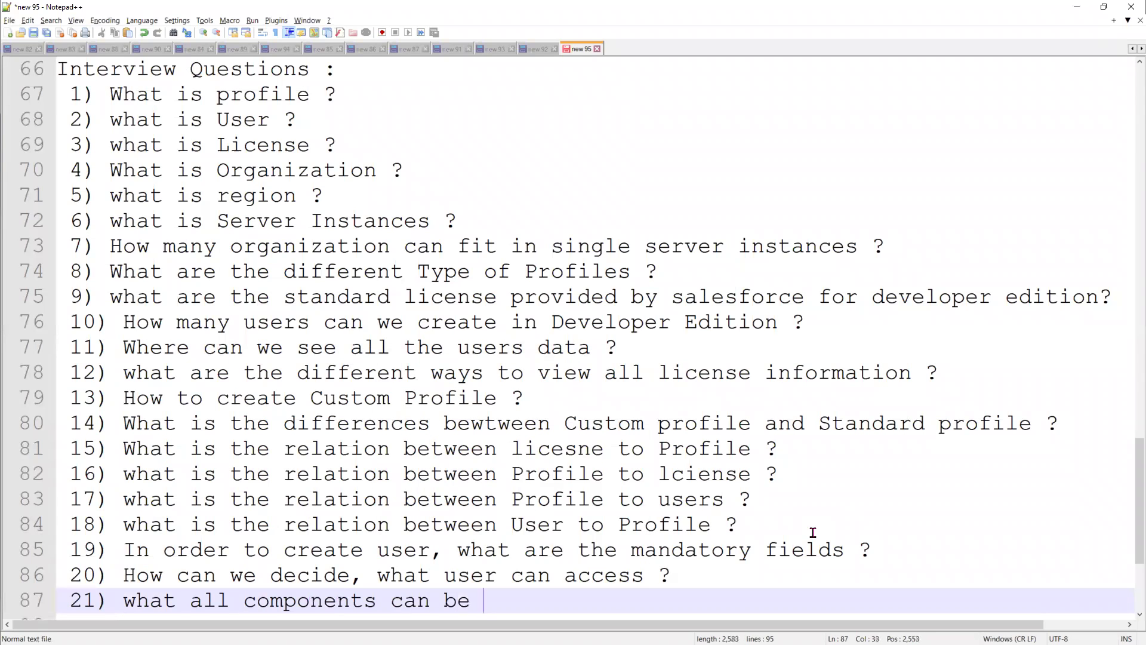
text(controlled by a)
key(BackSpace)
text(by a profil)
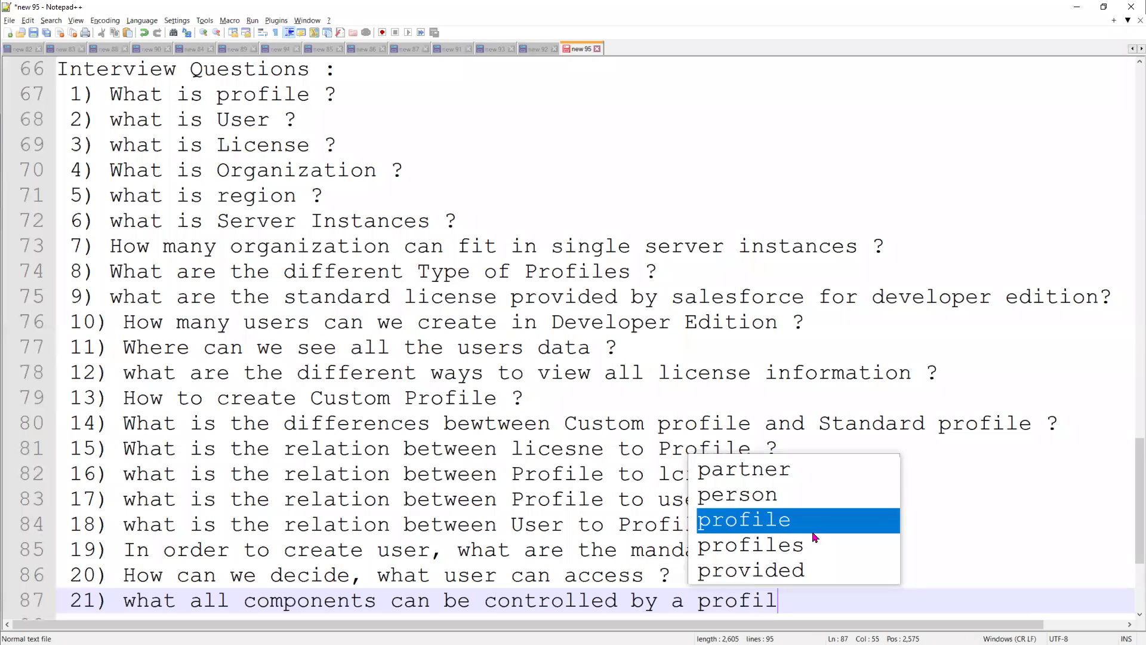
text(e ?)
key(Return)
text(22))
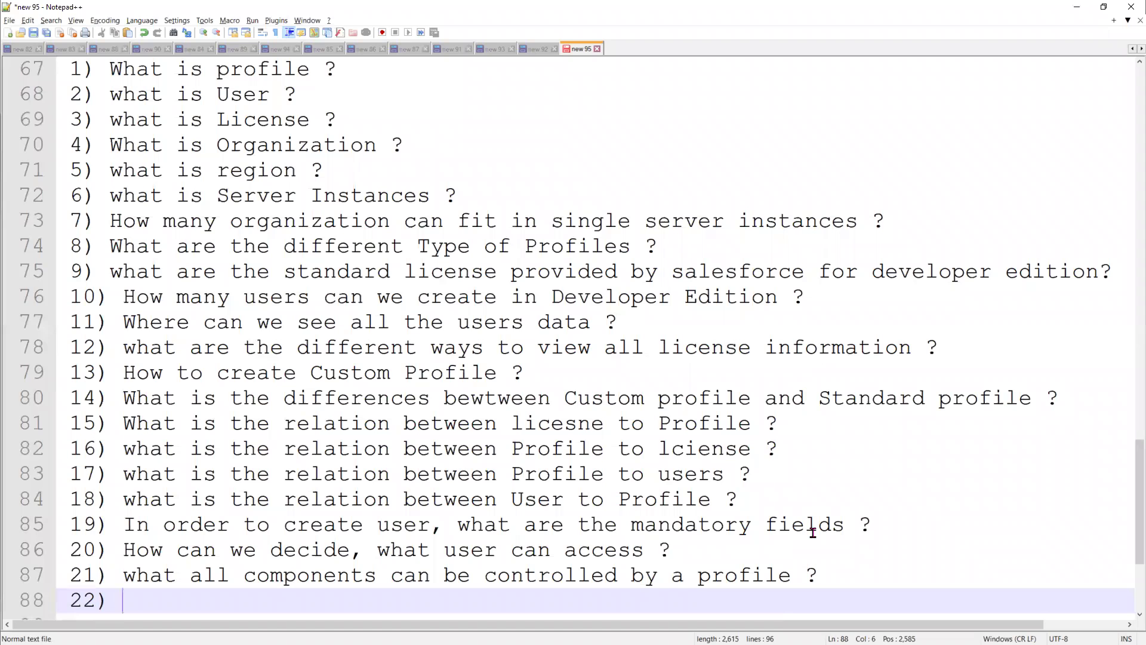
text(what a)
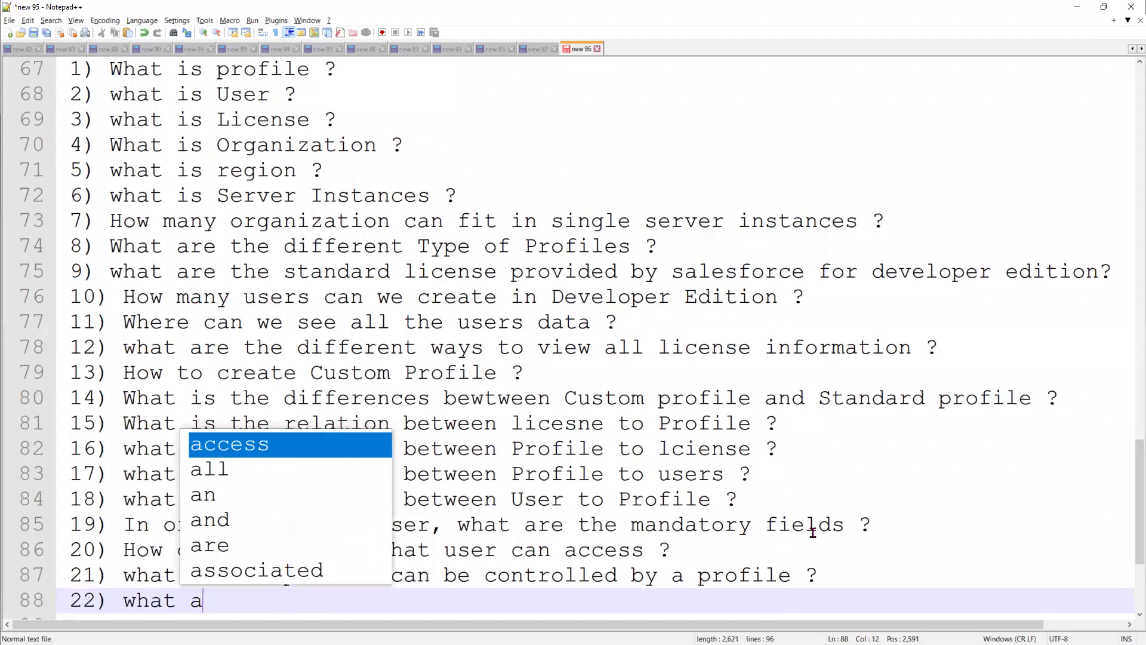
text(ll the opt)
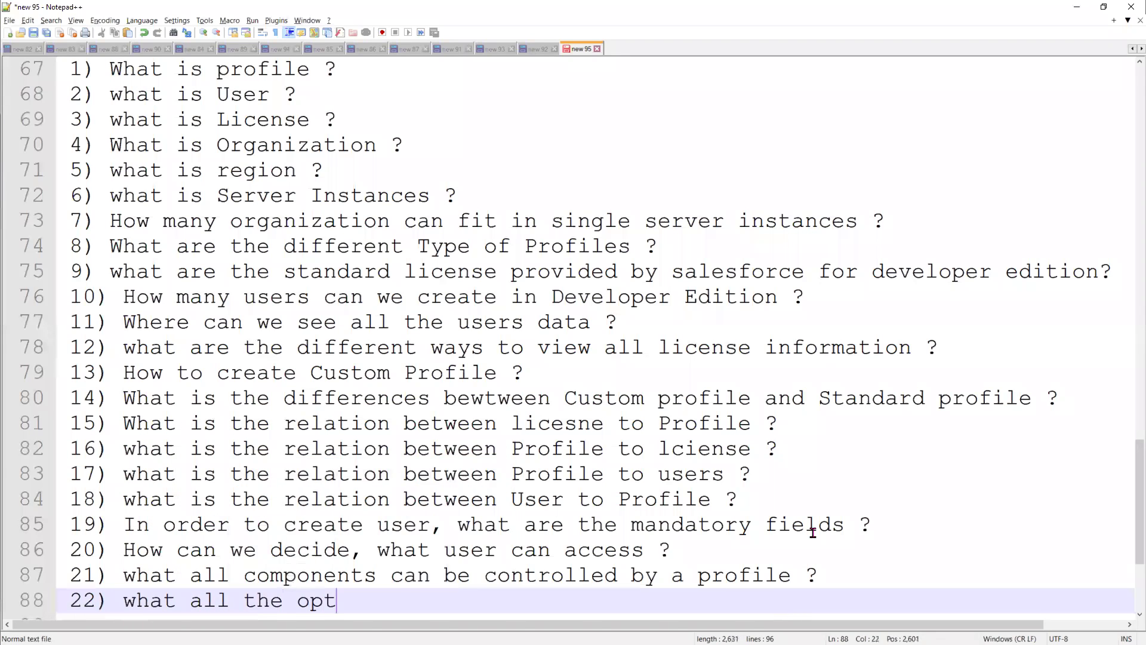
text(ions can )
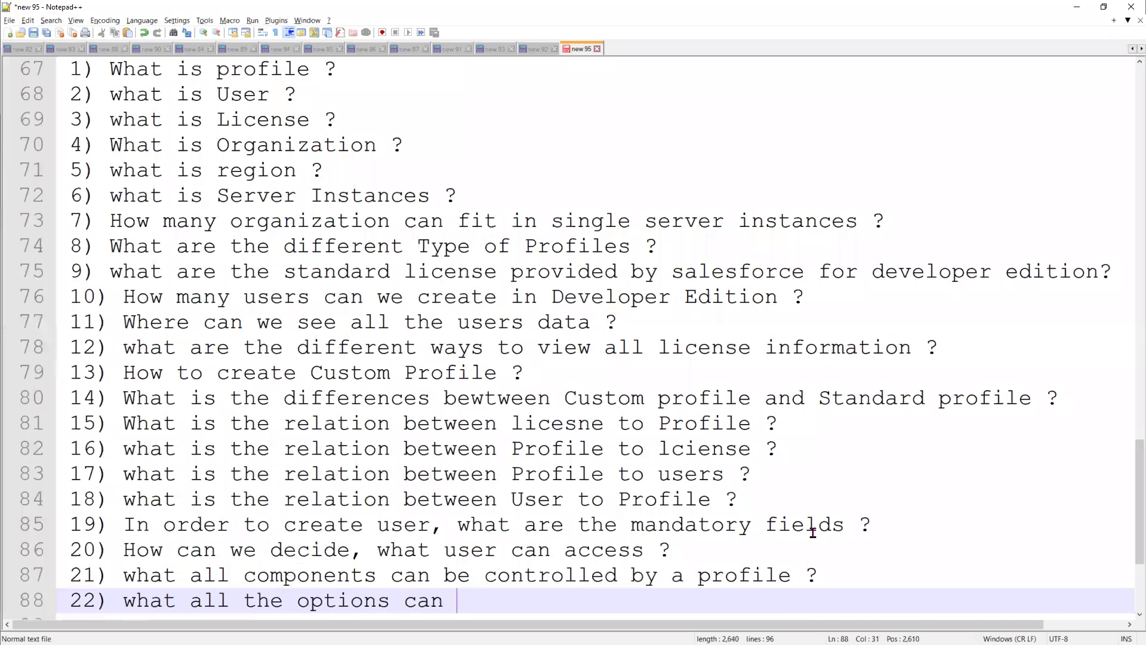
text(we edit in stand)
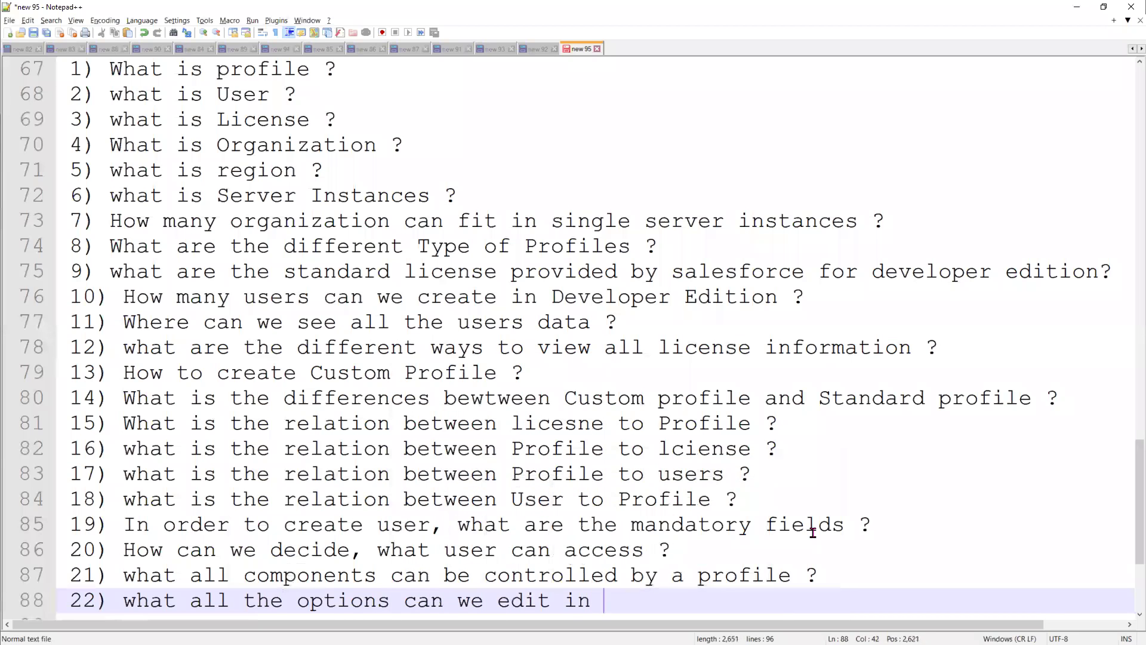
Finish question 22 and add question 23, 'How can I delete the standard Profile ?'
text(Profile )
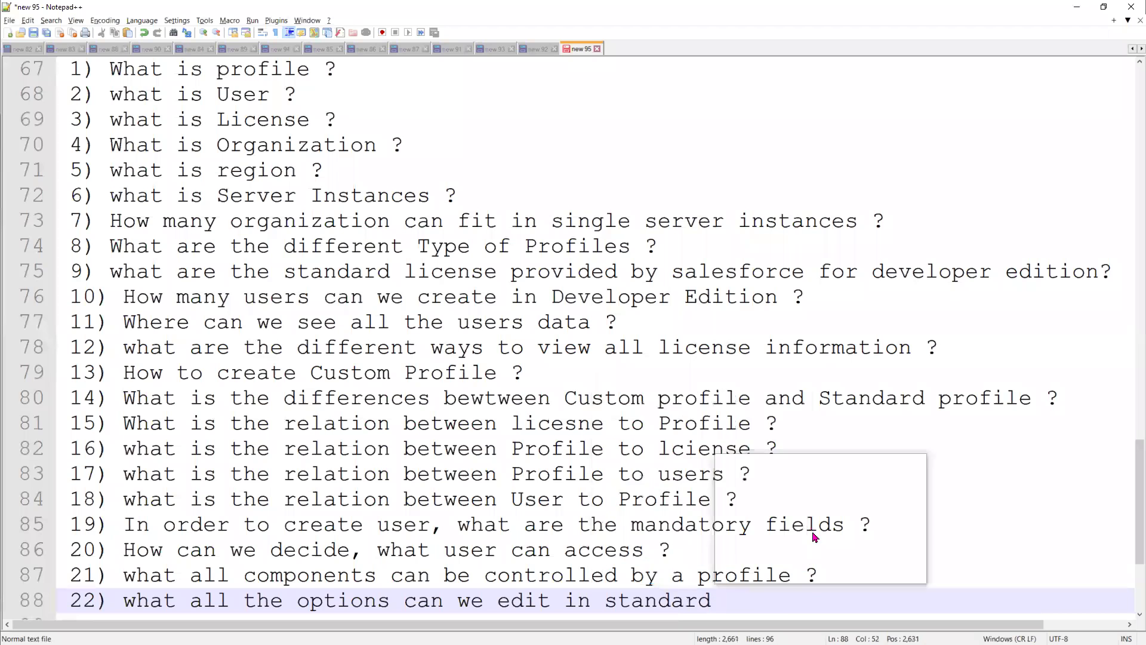
text(?)
key(Return)
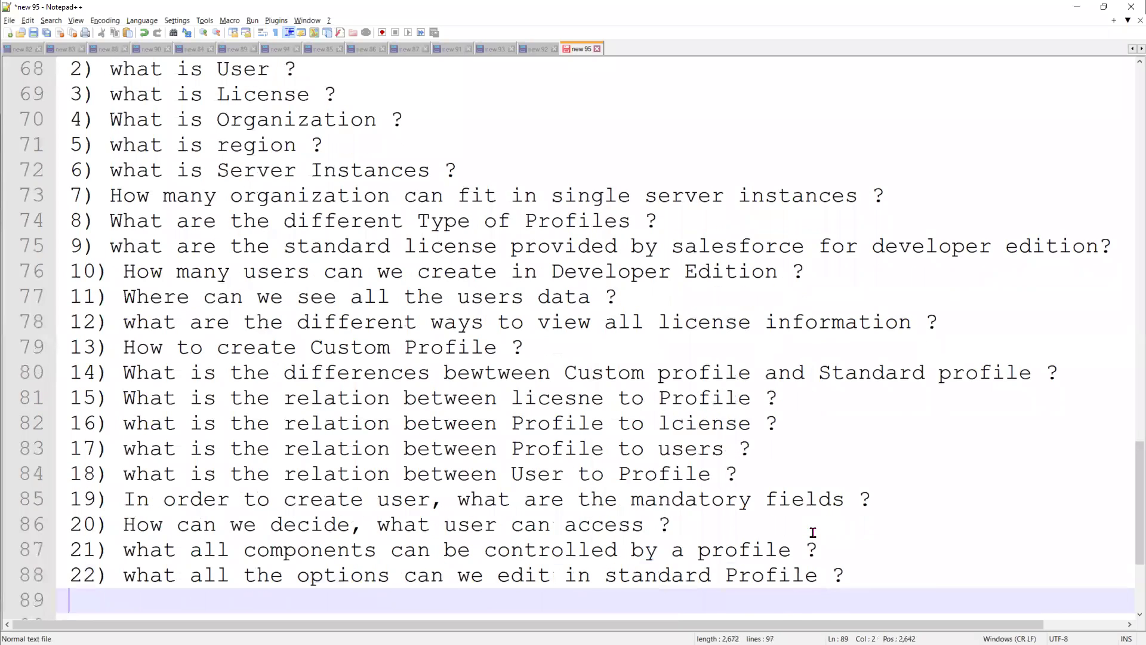
text(23))
text(How )
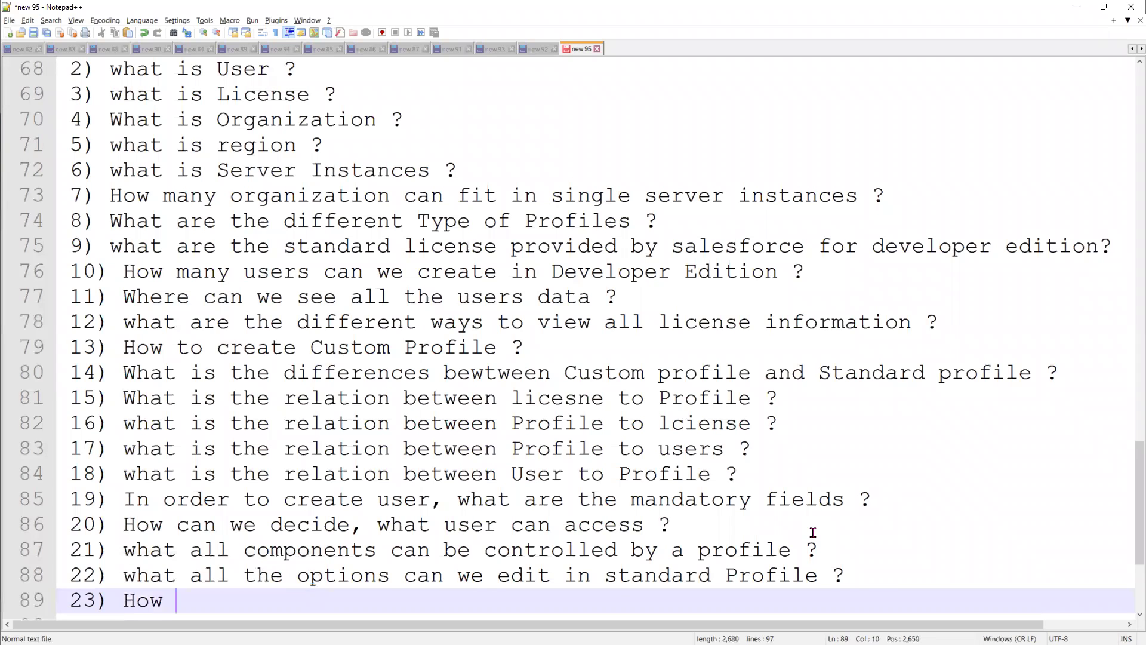
text(can I delete)
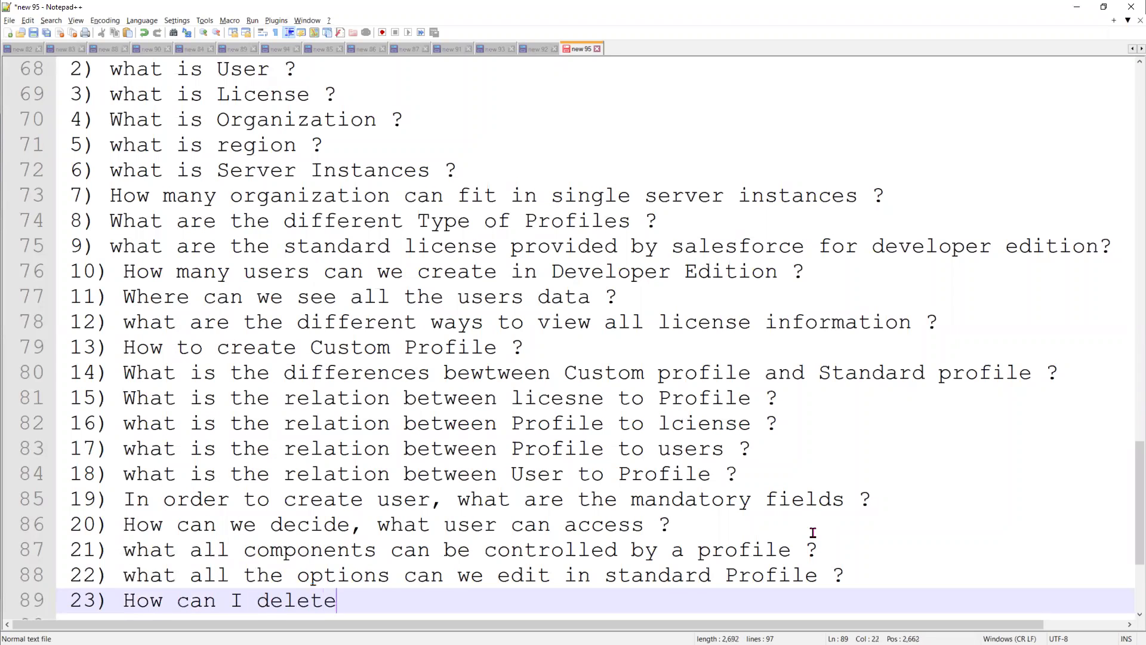
text( the stand)
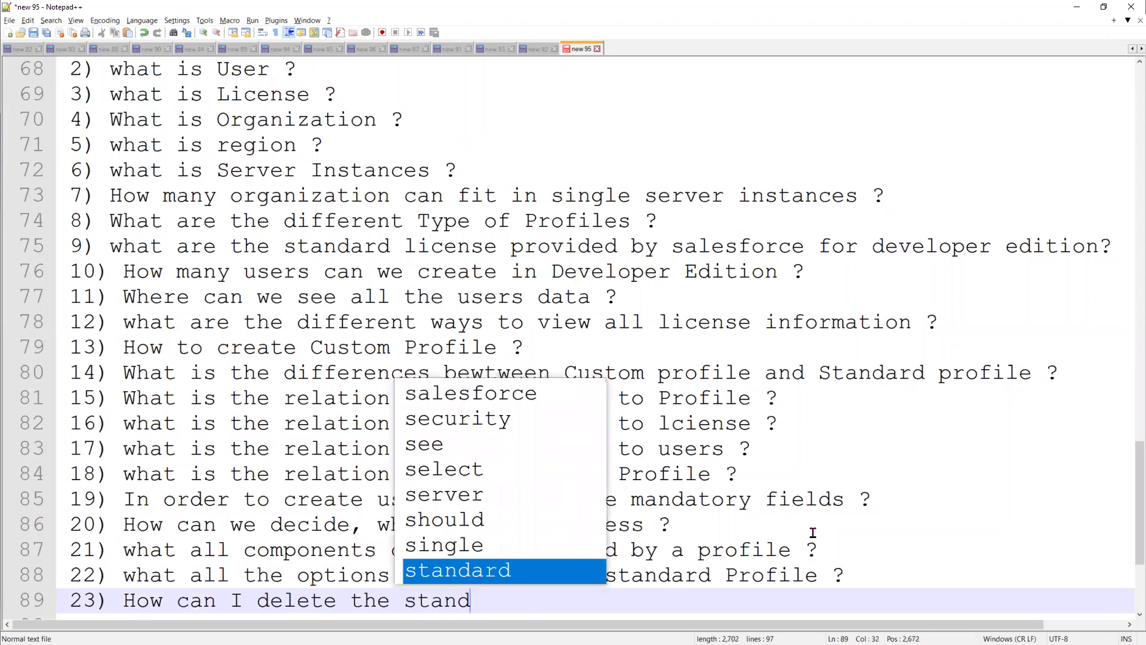
key(Return)
text(Profile ?)
key(Return)
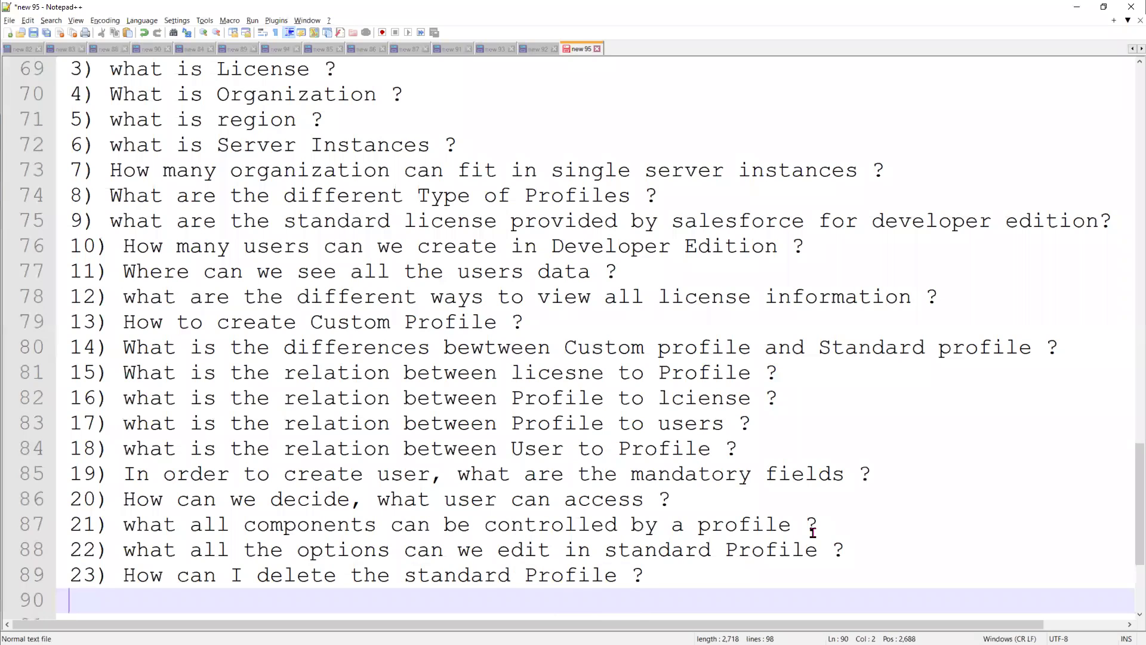
Add question 24, 'How many profiles can we create /?', and place the cursor after the stray slash
text(24) H)
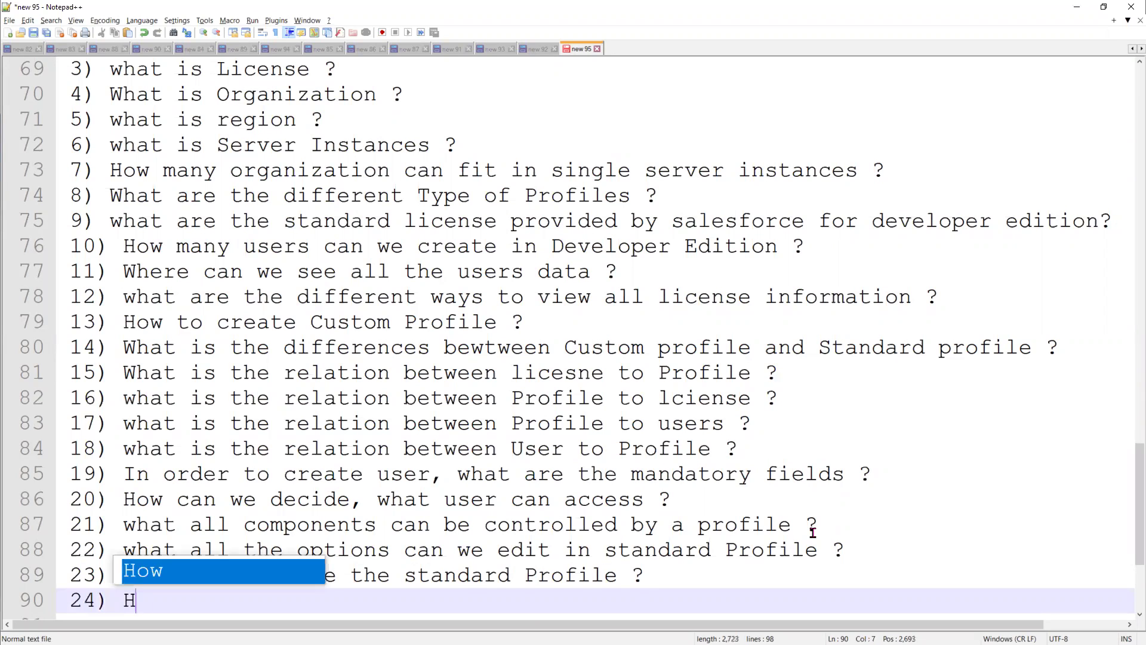
text(ow many prof)
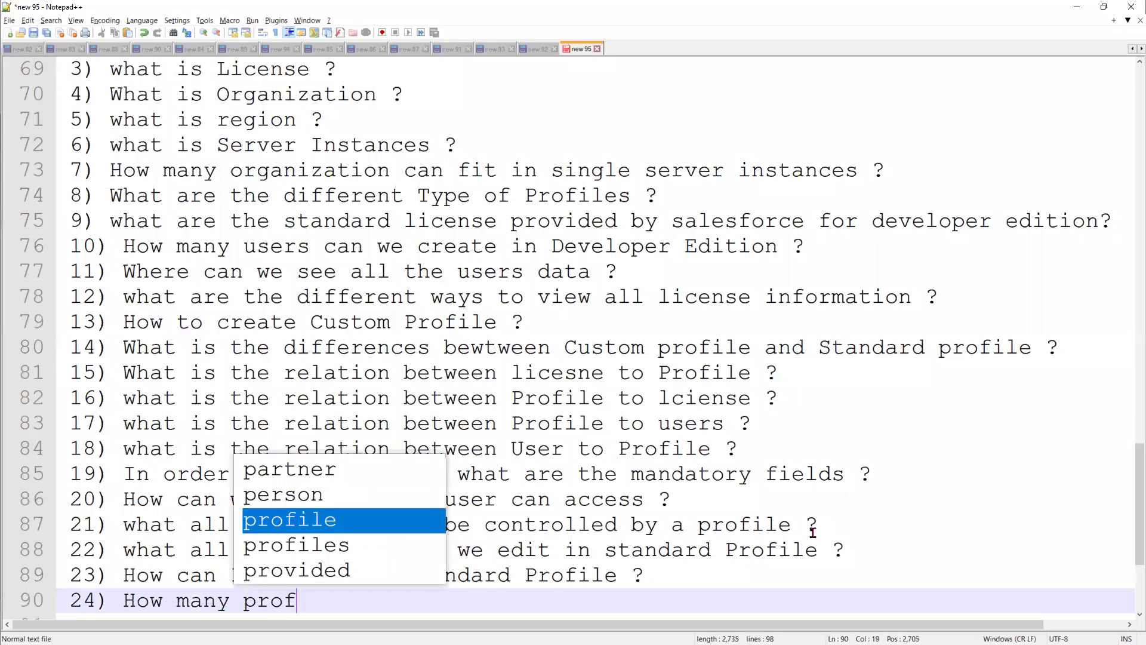
text(iles can we c)
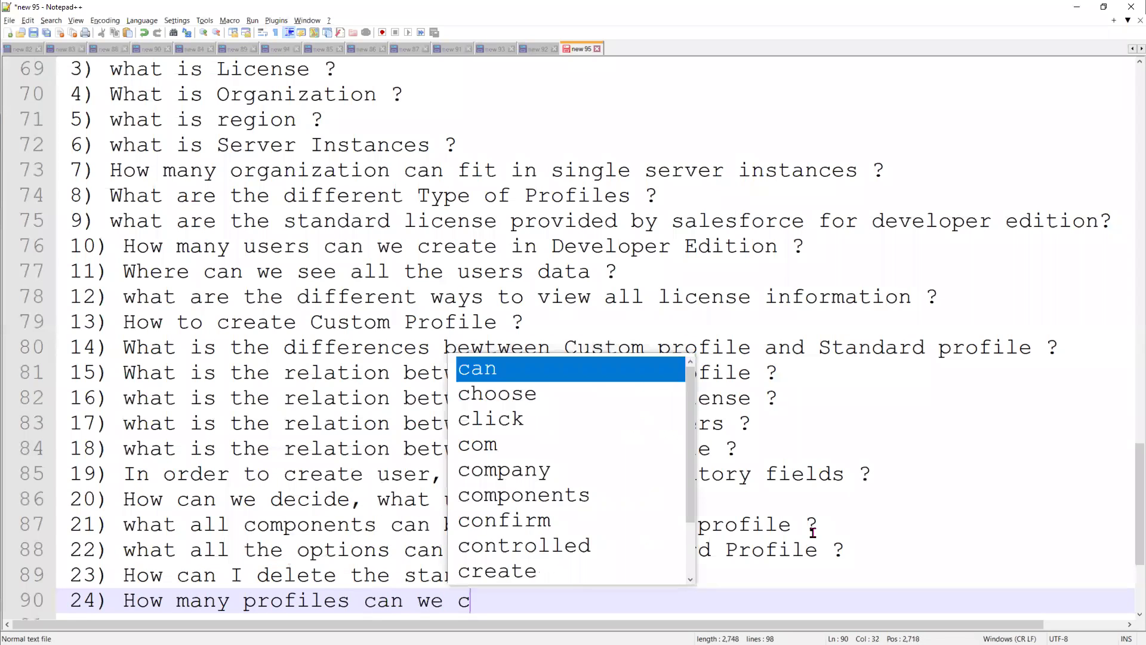
text(reate /?)
key(Return)
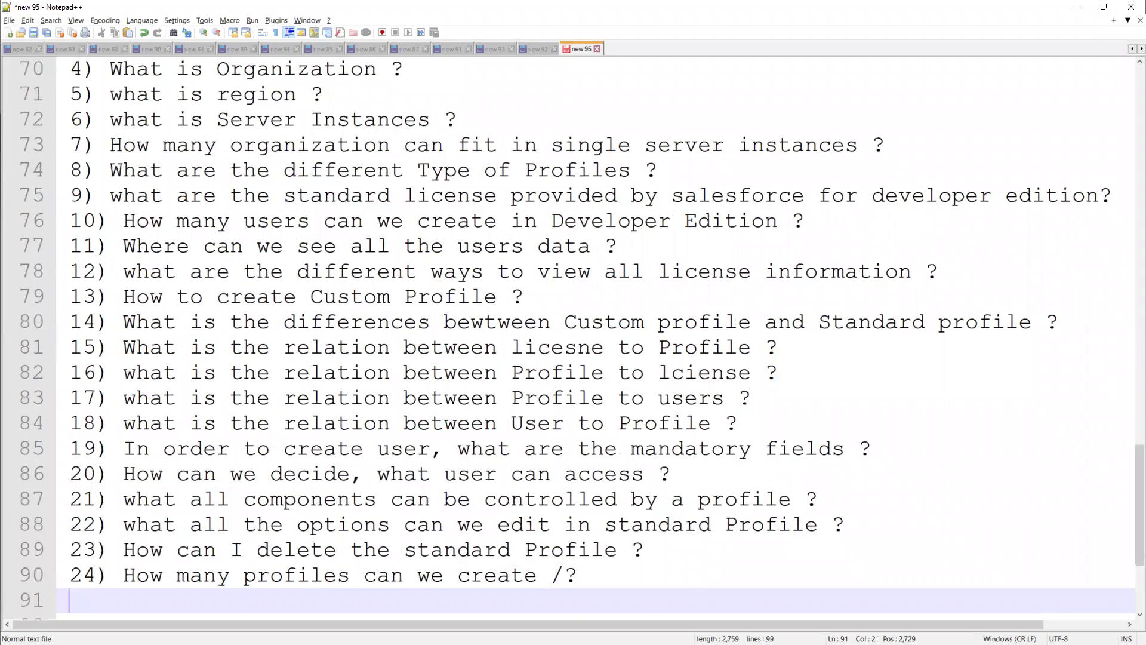
click(562, 565)
Remove the stray slash from question 24 and add question 25 on how many users an Organization allows
key(BackSpace)
click(600, 575)
key(Return)
text(25) Hoa)
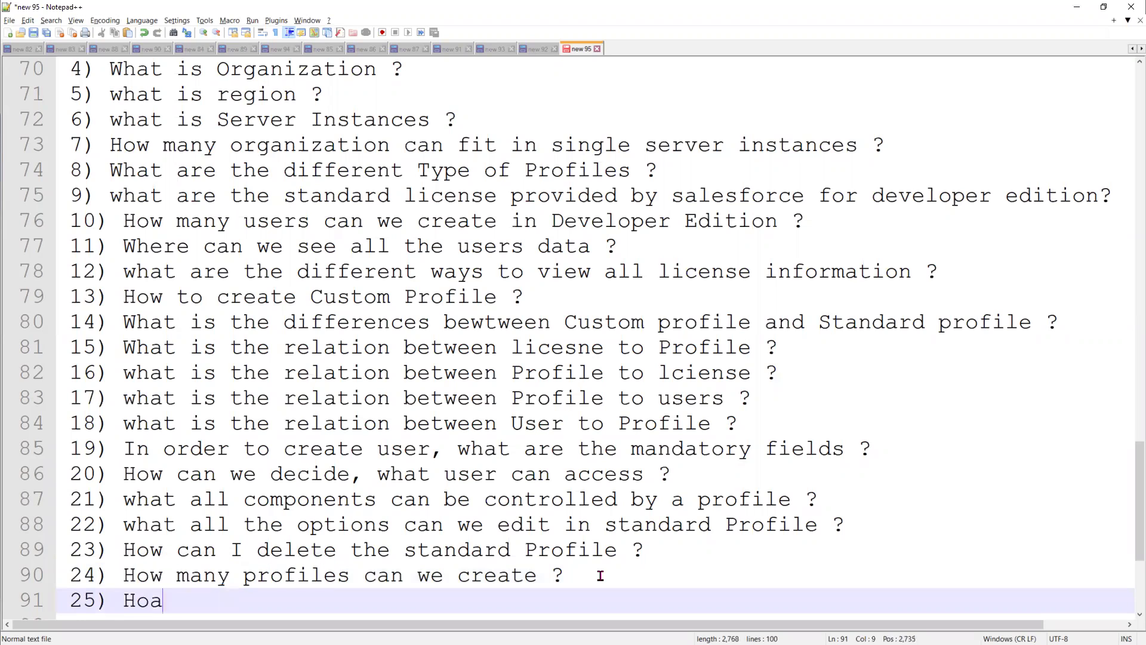
key(BackSpace)
text(w man)
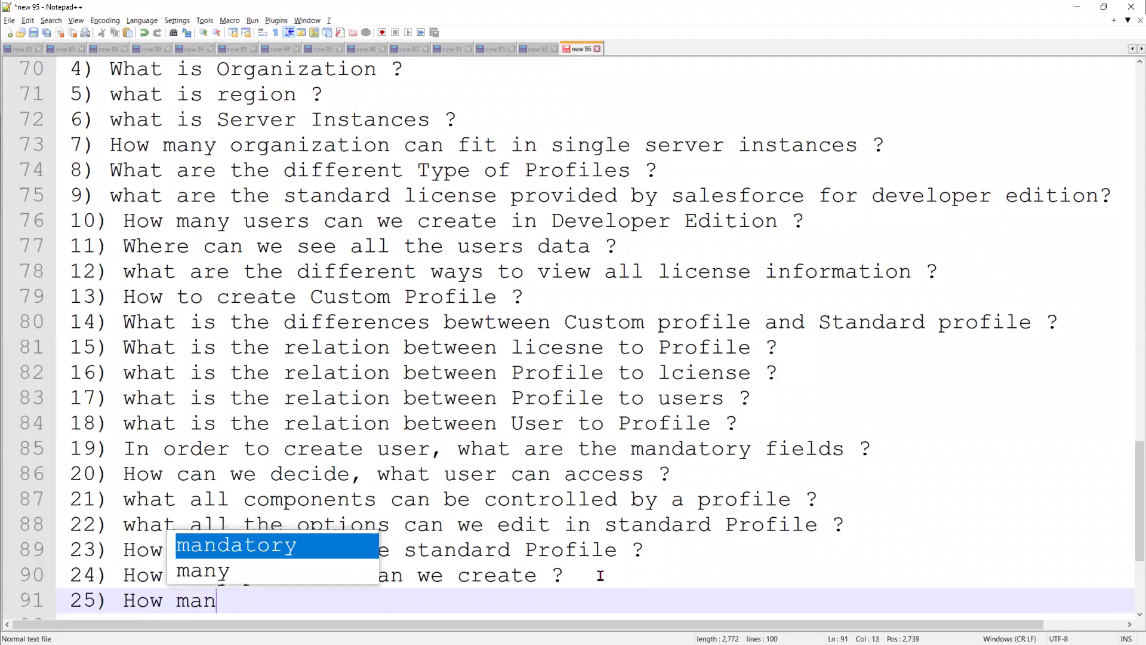
text(y users c)
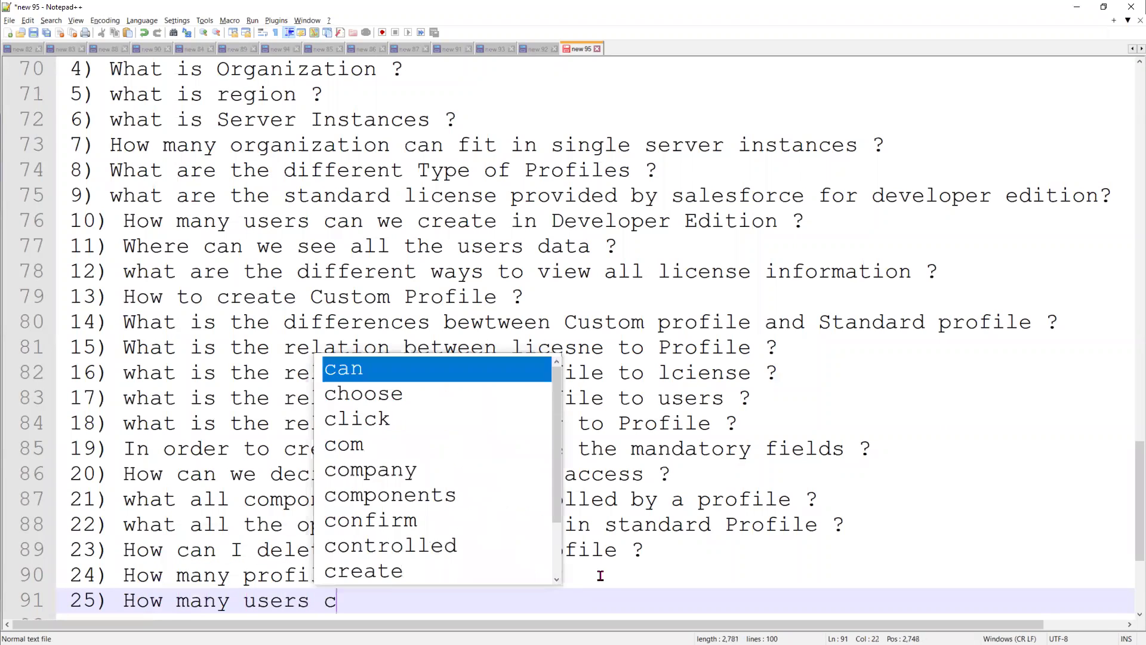
text(an we crea)
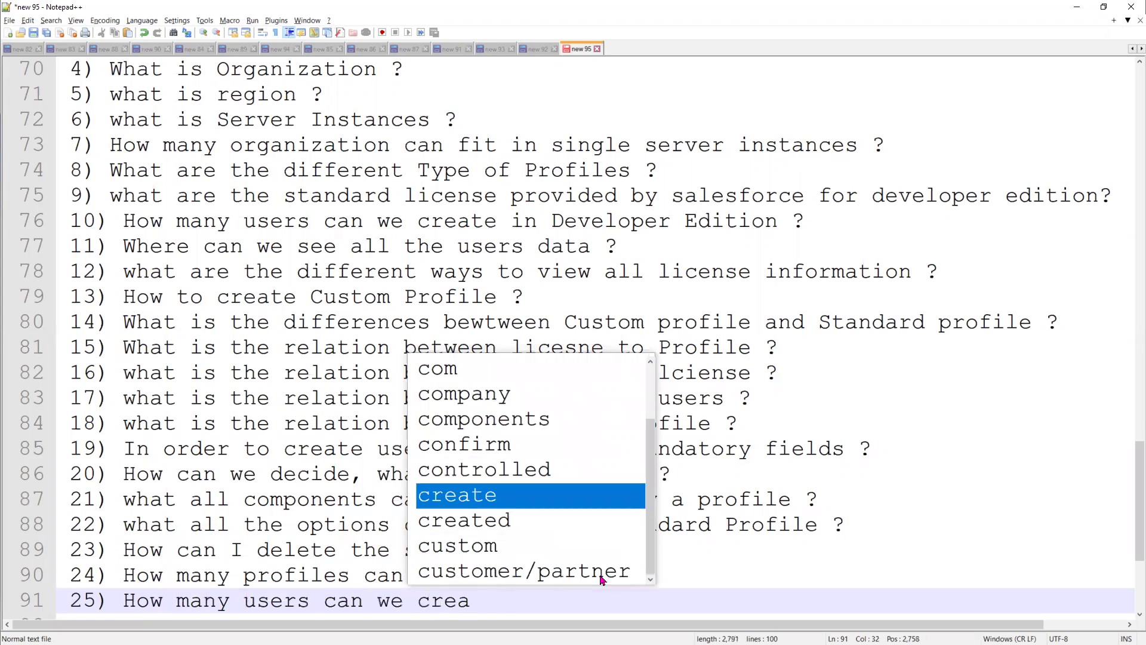
text(te in Org)
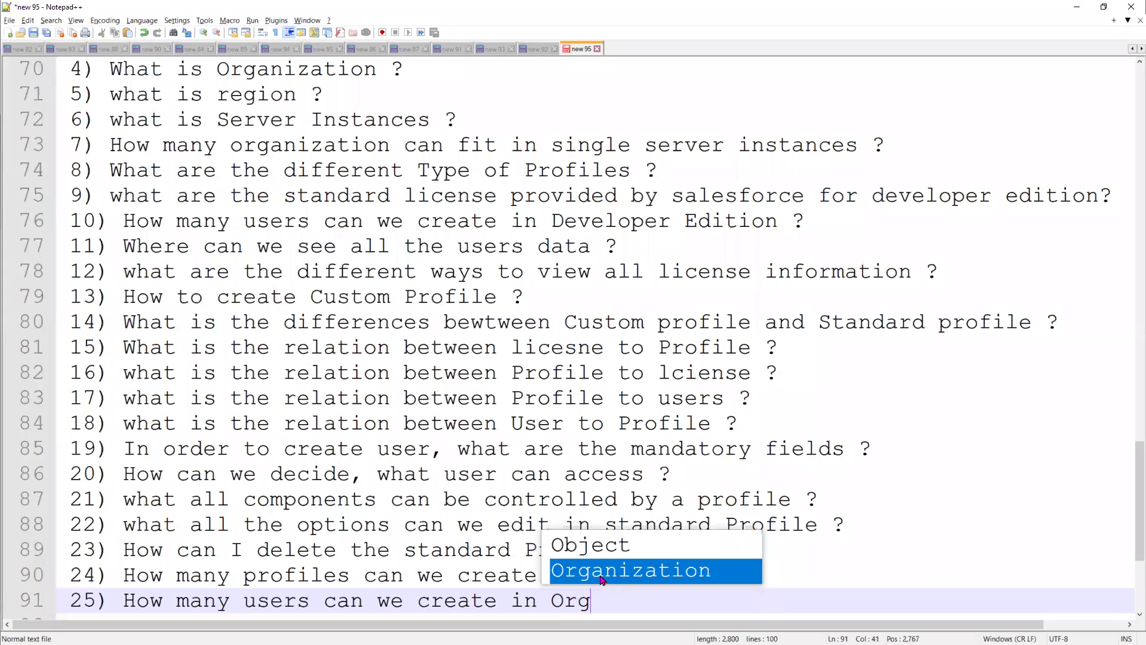
text(anization ?)
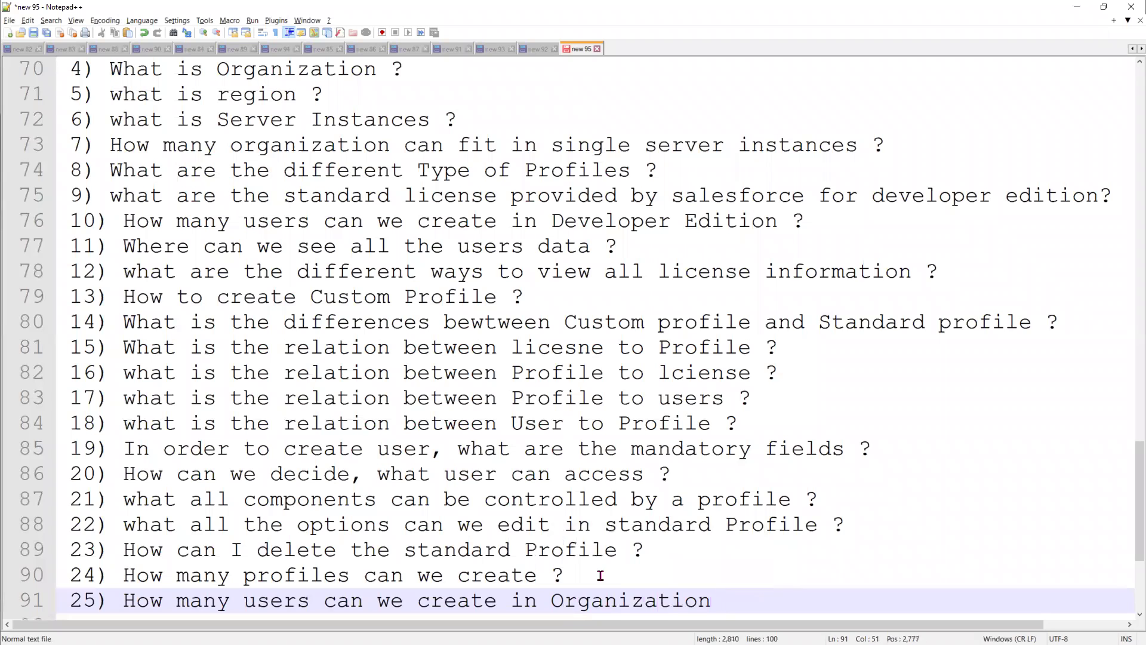
key(Return)
Add question 26, 'How many users are using your application ?'
text(26)
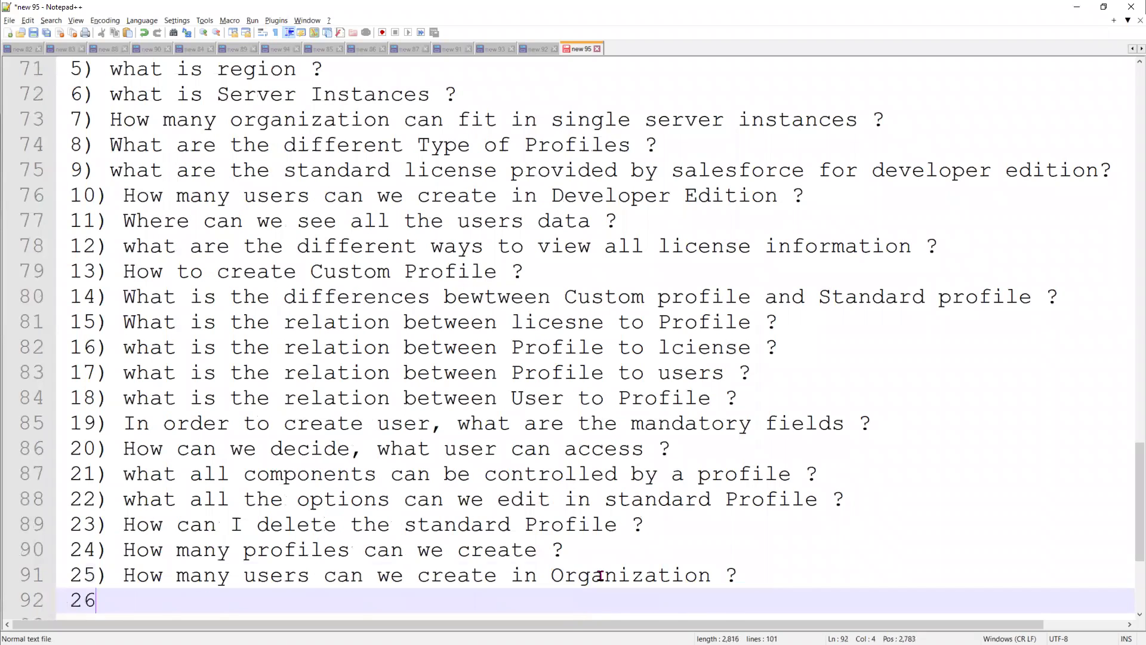
text() How manu)
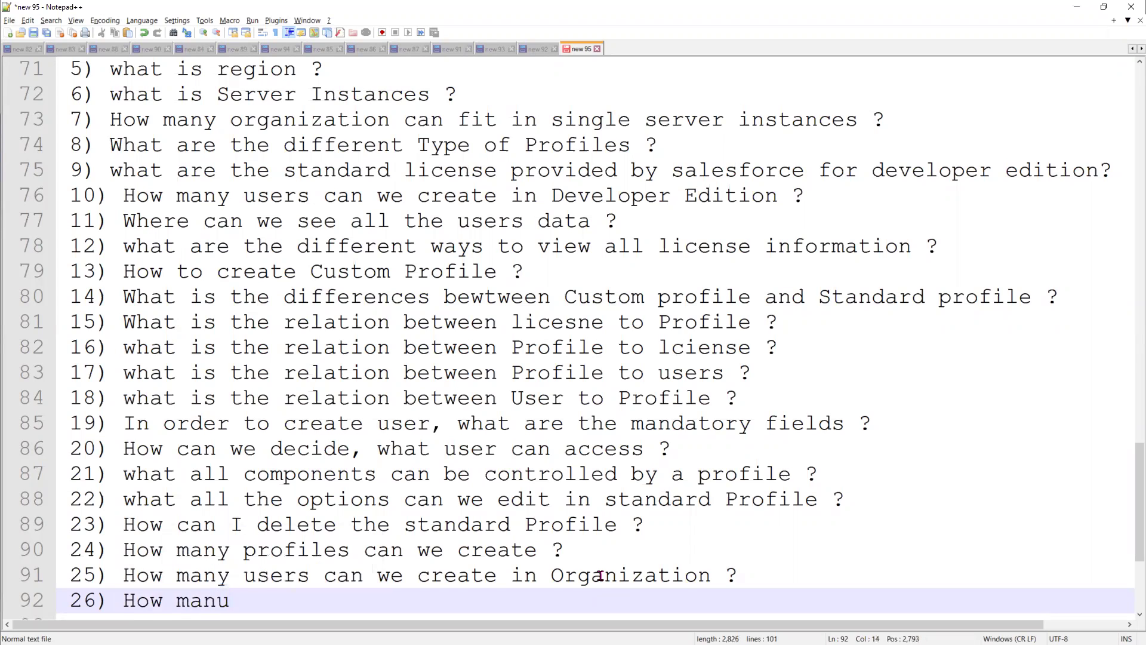
key(BackSpace)
text(y user)
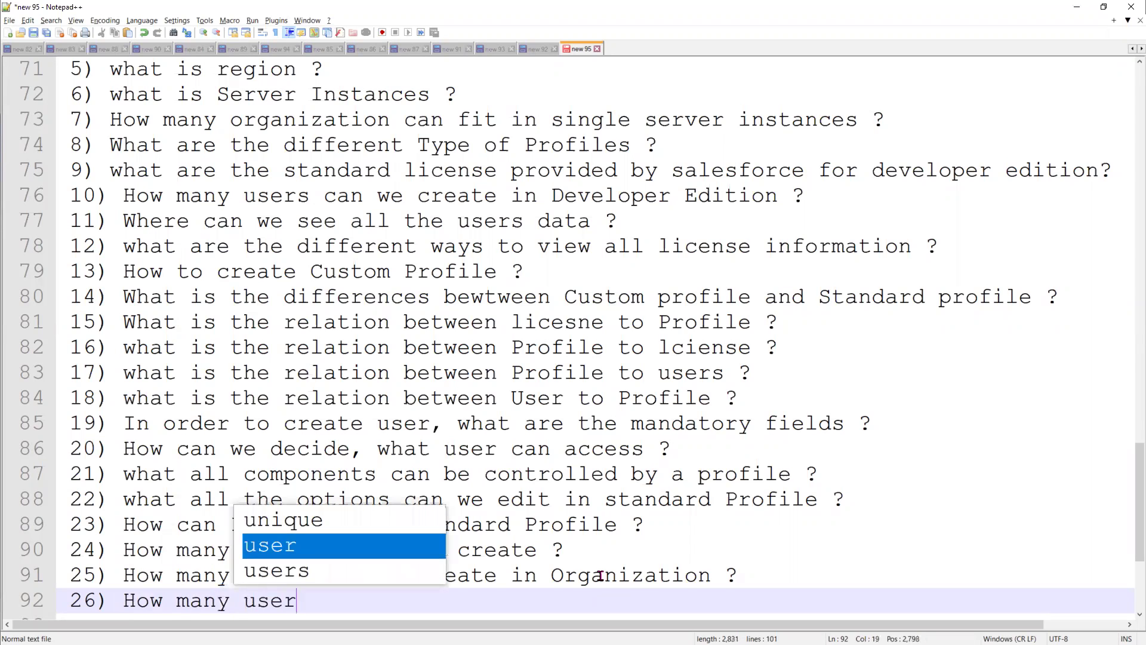
text(s are us)
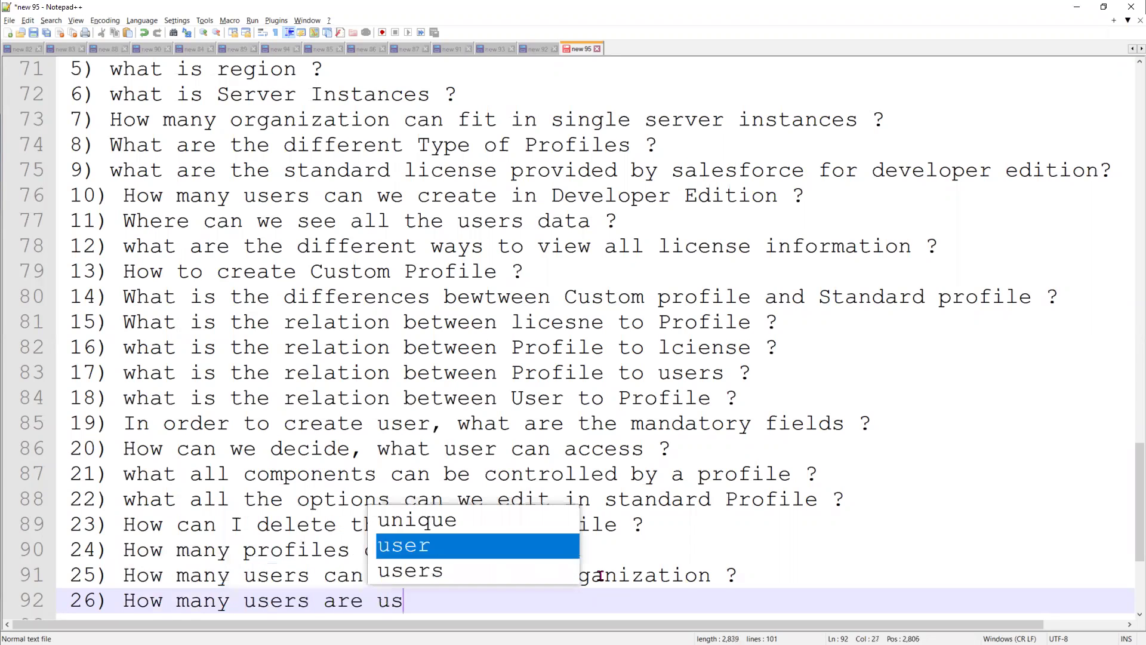
text(ing your)
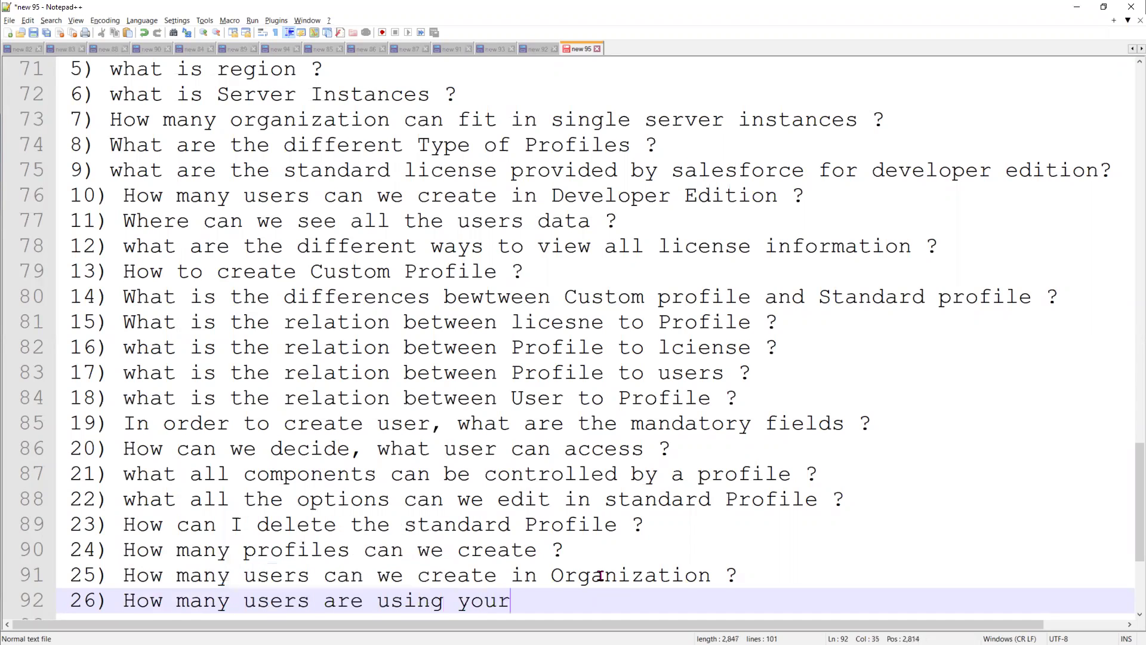
text( application ?)
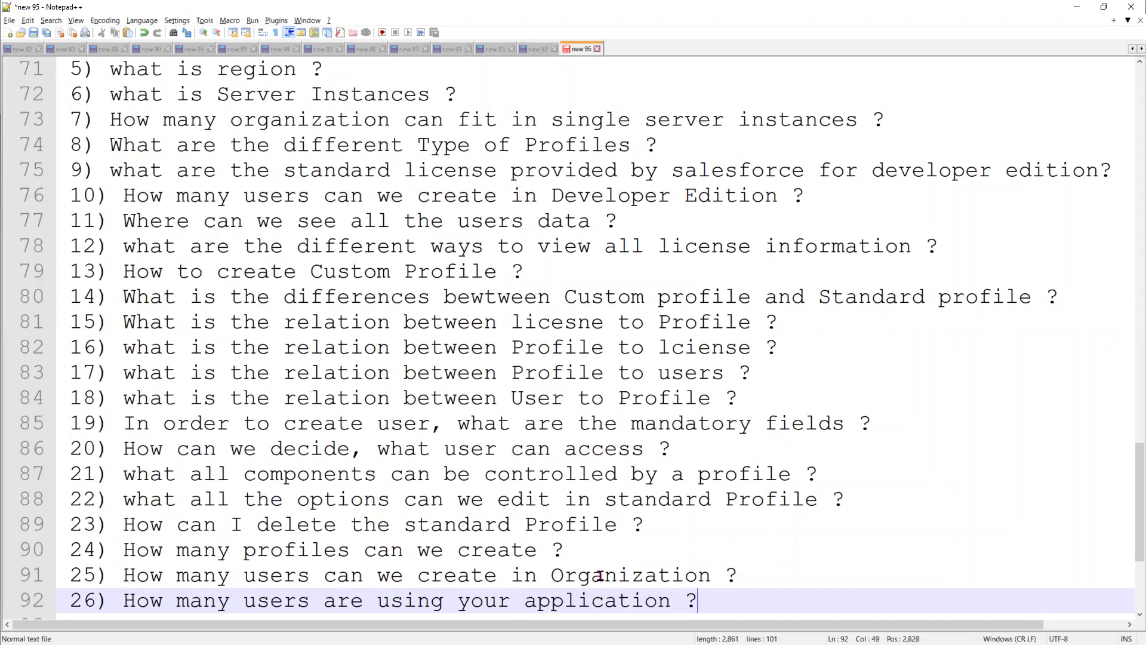
key(Return)
key(BackSpace)
key(BackSpace)
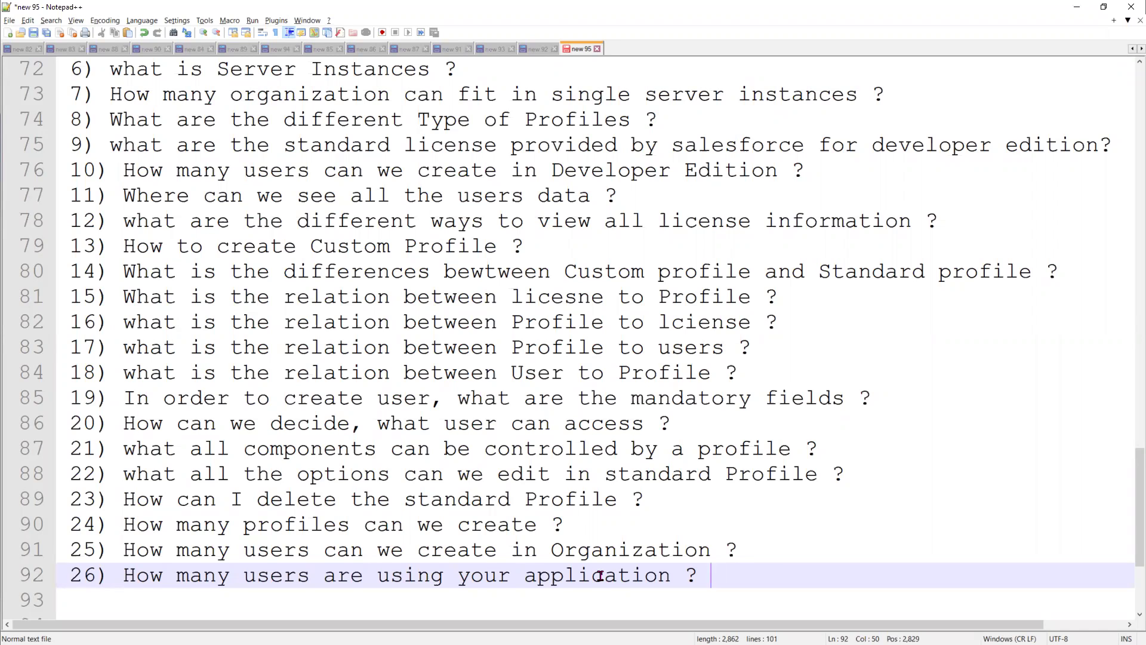
key(Return)
Add question 27, 'what is the differences between Region and server instance ?'
text(27)
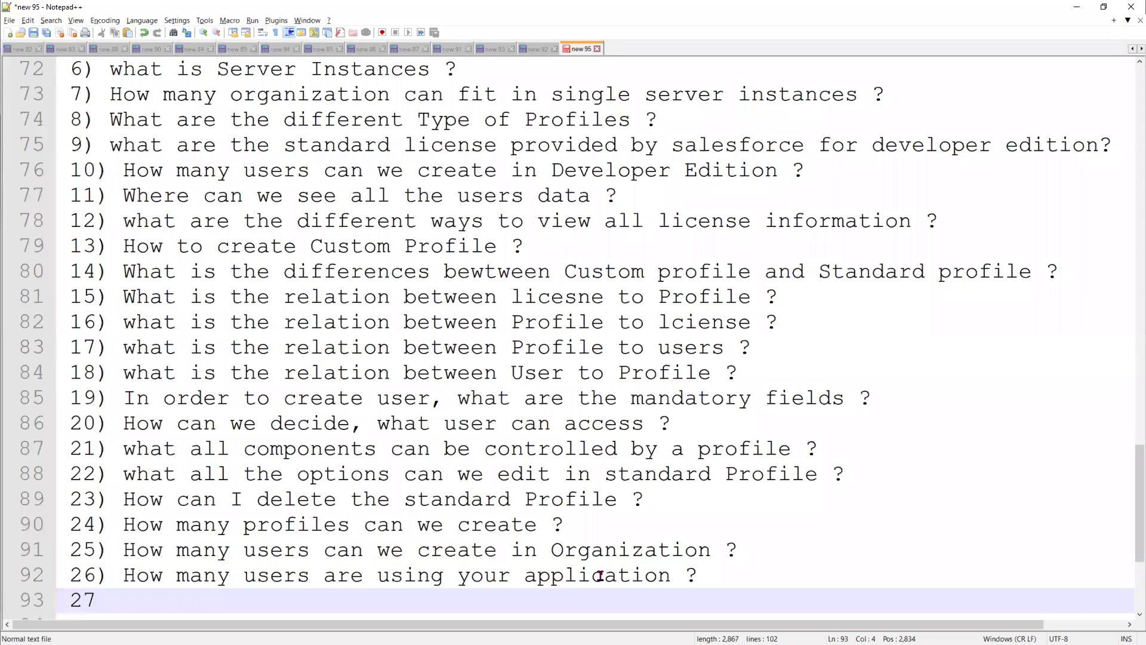
text() what i)
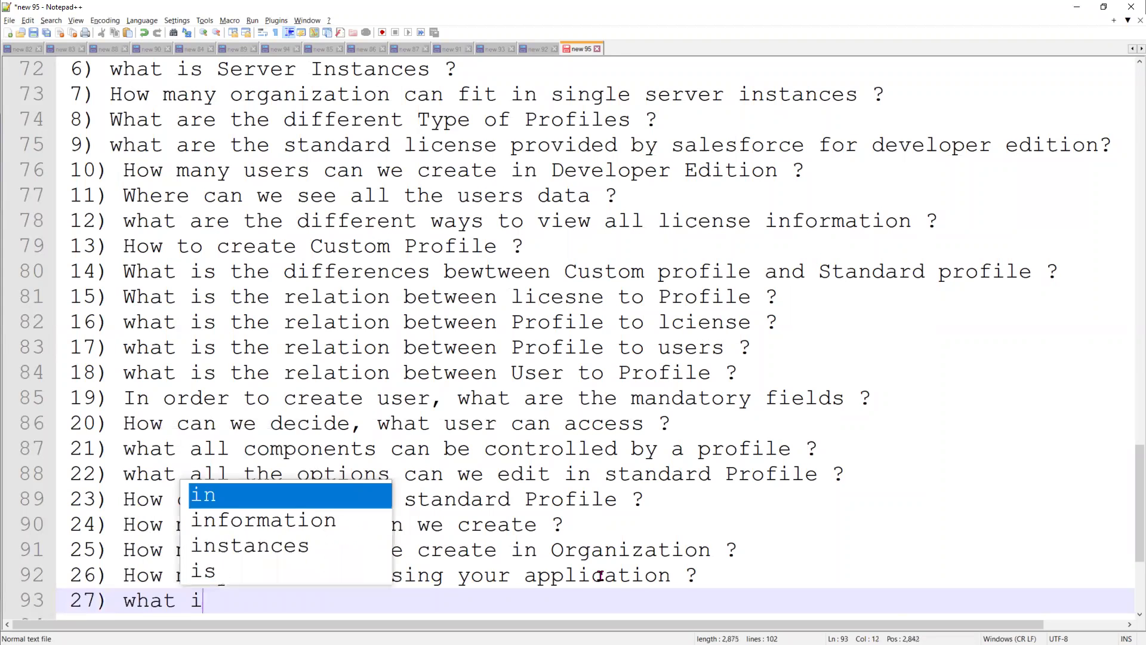
text(s the d)
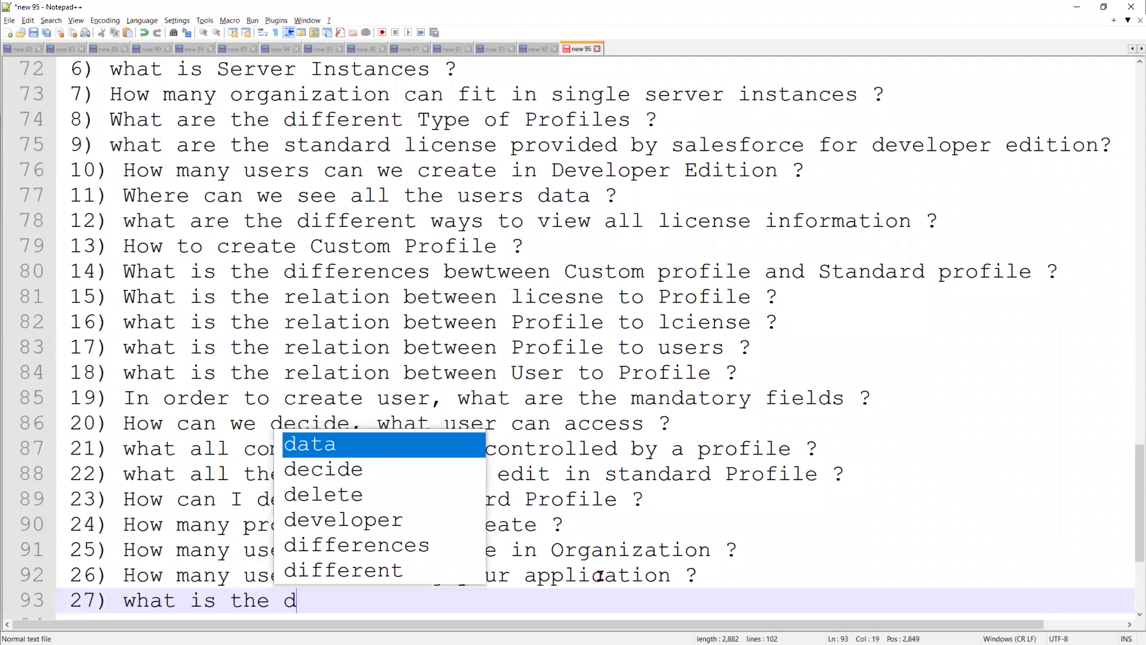
text(iffernece)
key(BackSpace)
key(BackSpace)
key(BackSpace)
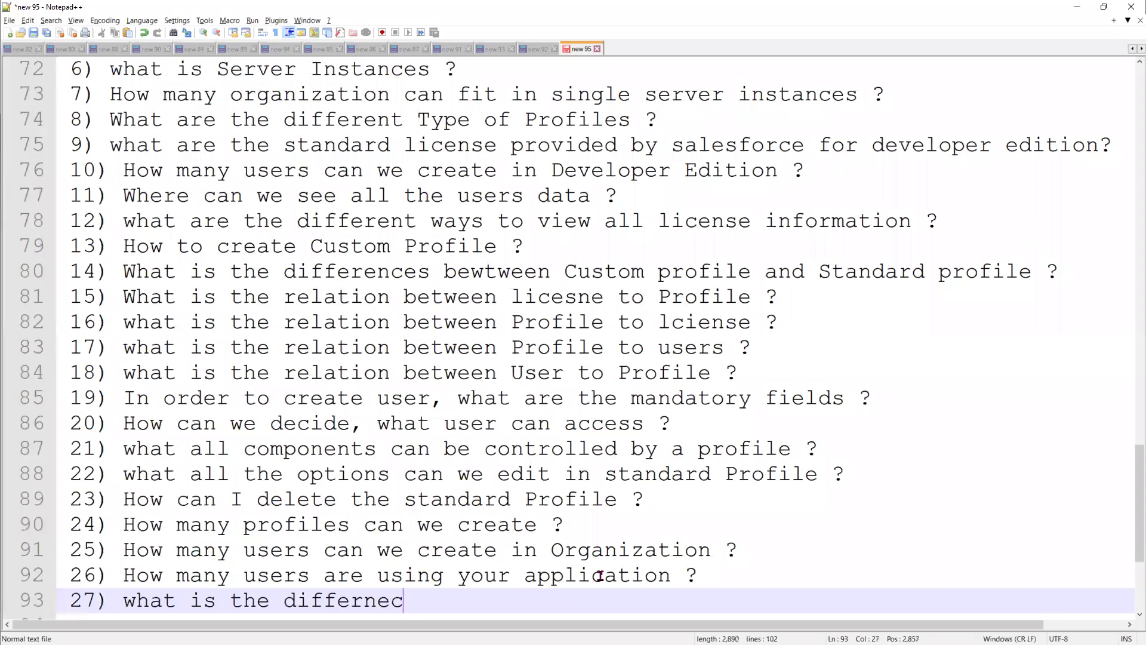
text(ces between Region and )
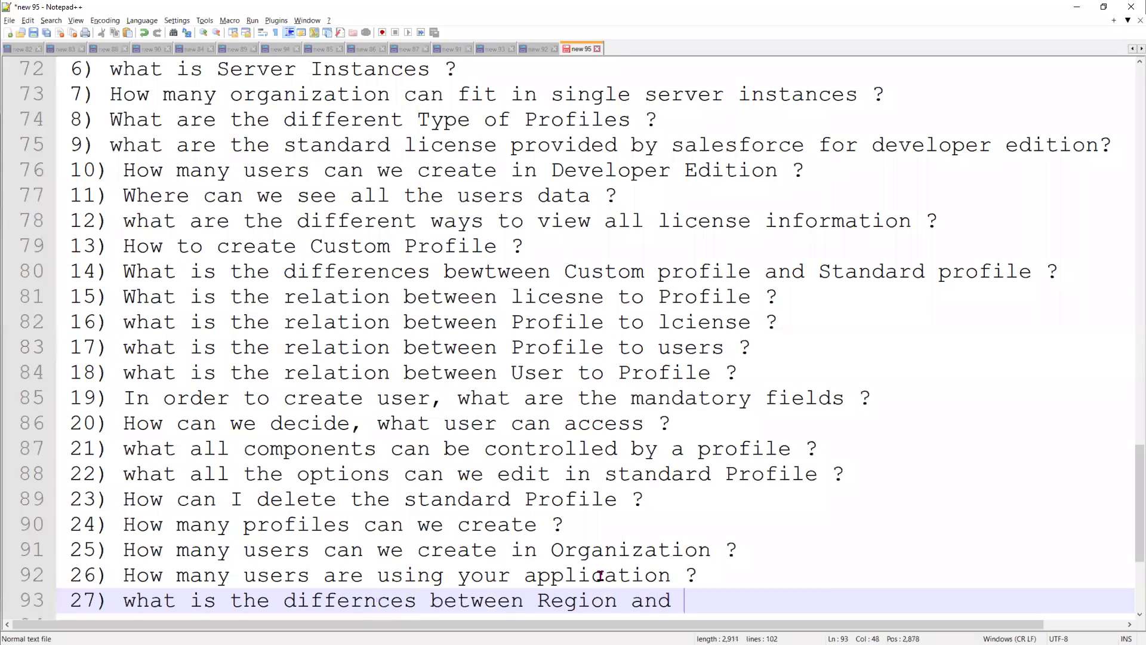
text(server in)
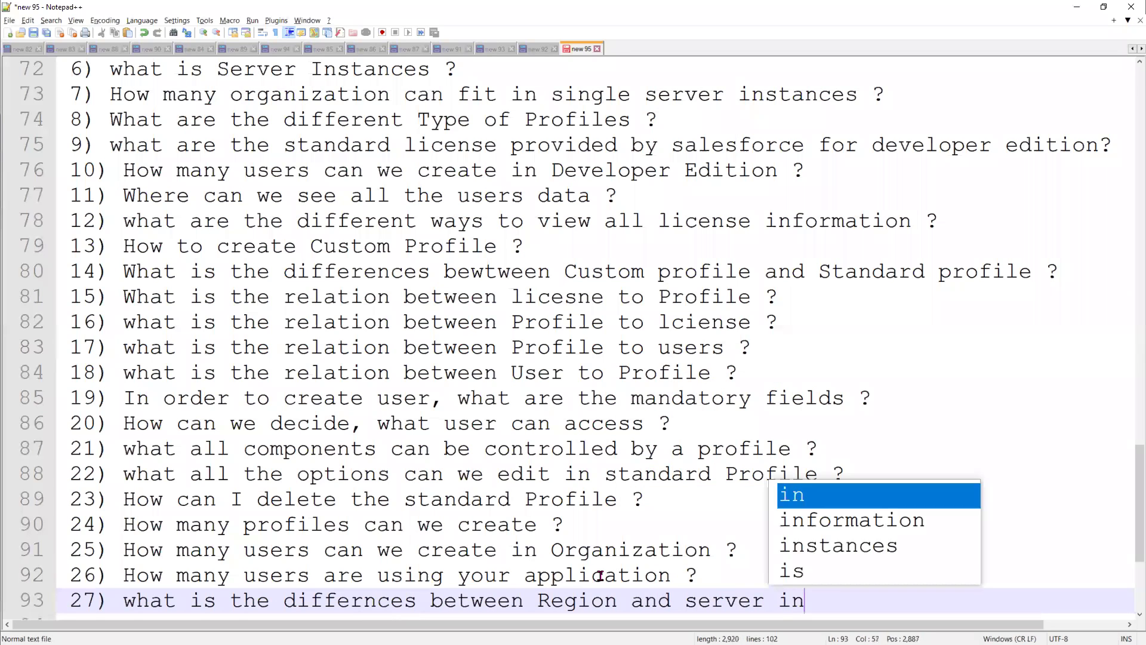
text(stance ?)
key(Return)
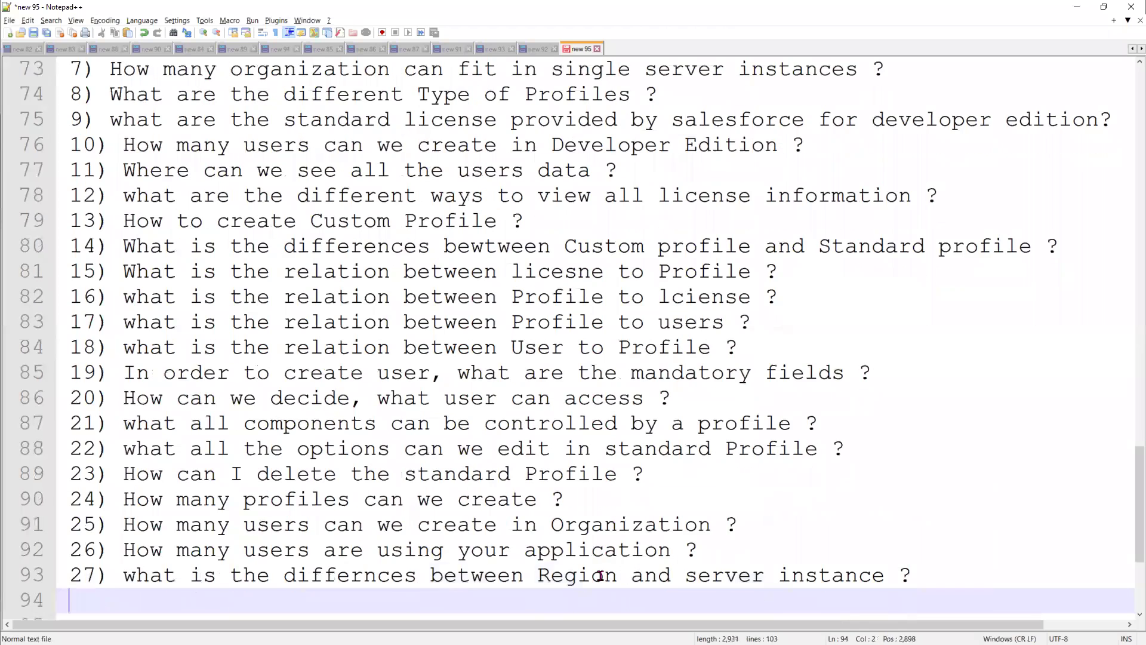
Begin question 28, 'How to find my organization server instance', fixing its typos
text(28) )
text(what)
key(BackSpace)
key(BackSpace)
text(ere)
key(BackSpace)
key(BackSpace)
key(BackSpace)
key(BackSpace)
text(How)
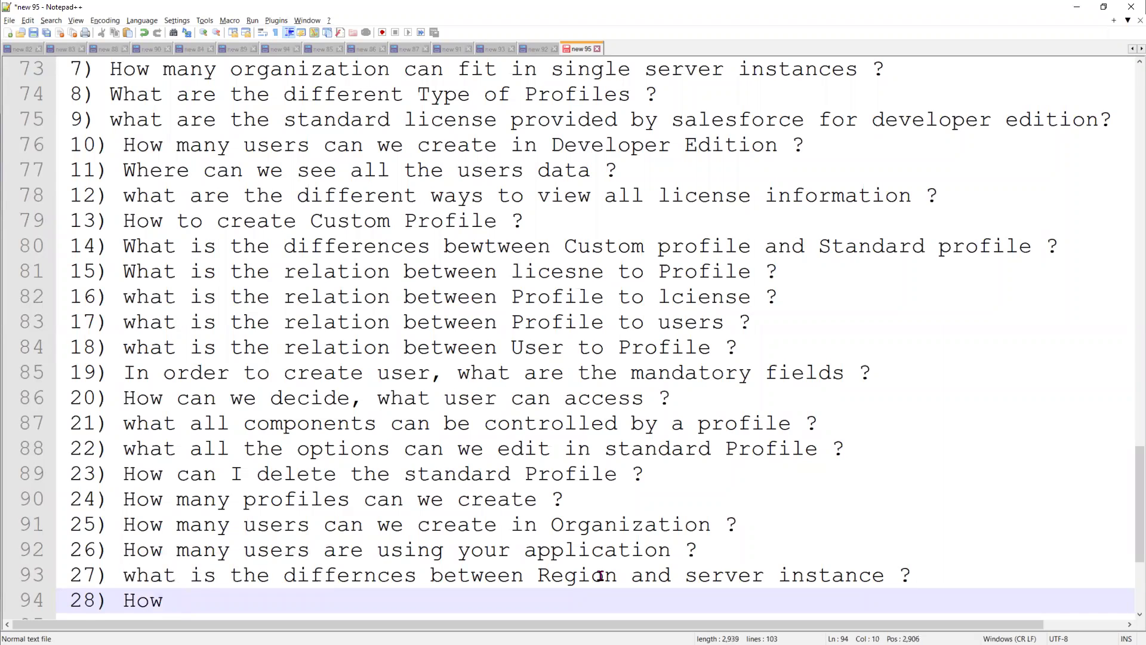
text( to find my organization server)
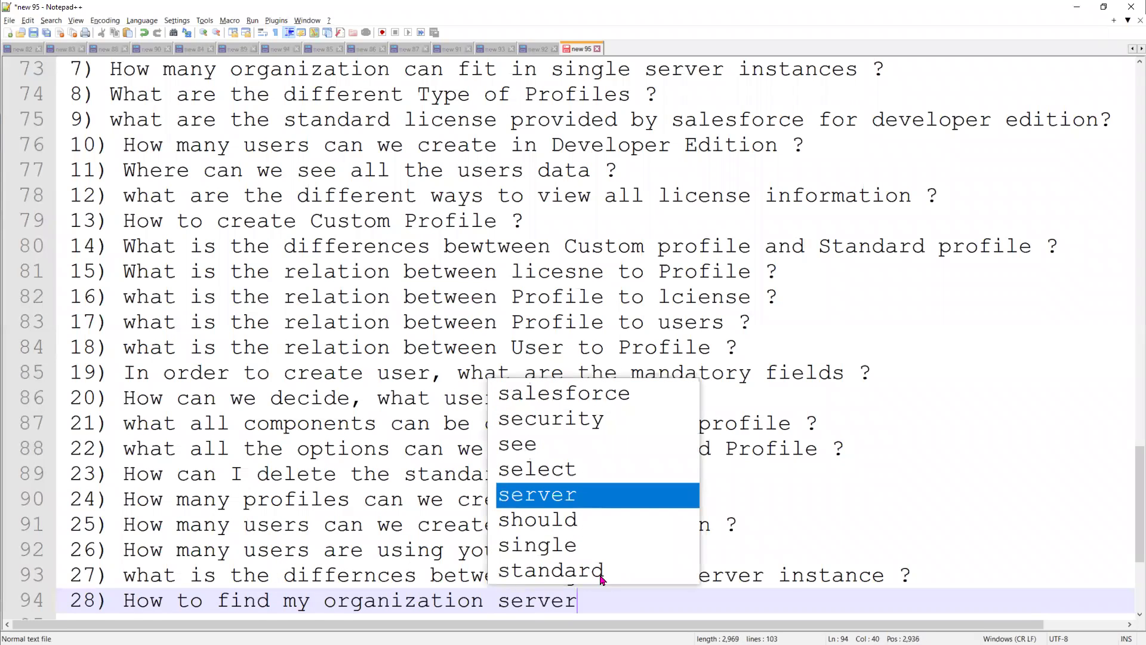
text( instancr)
key(BackSpace)
Close question 28 with '?', then type question 29, 'Where can I see all Region/server instance information ?'
text(e ?)
key(Return)
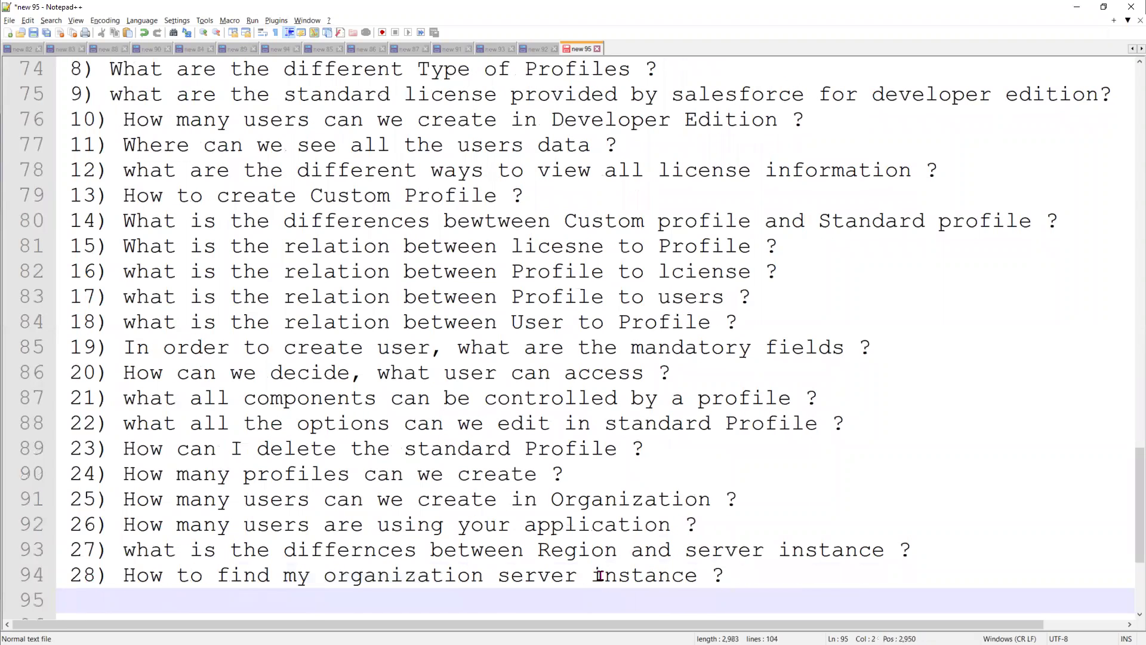
text(29) Where can)
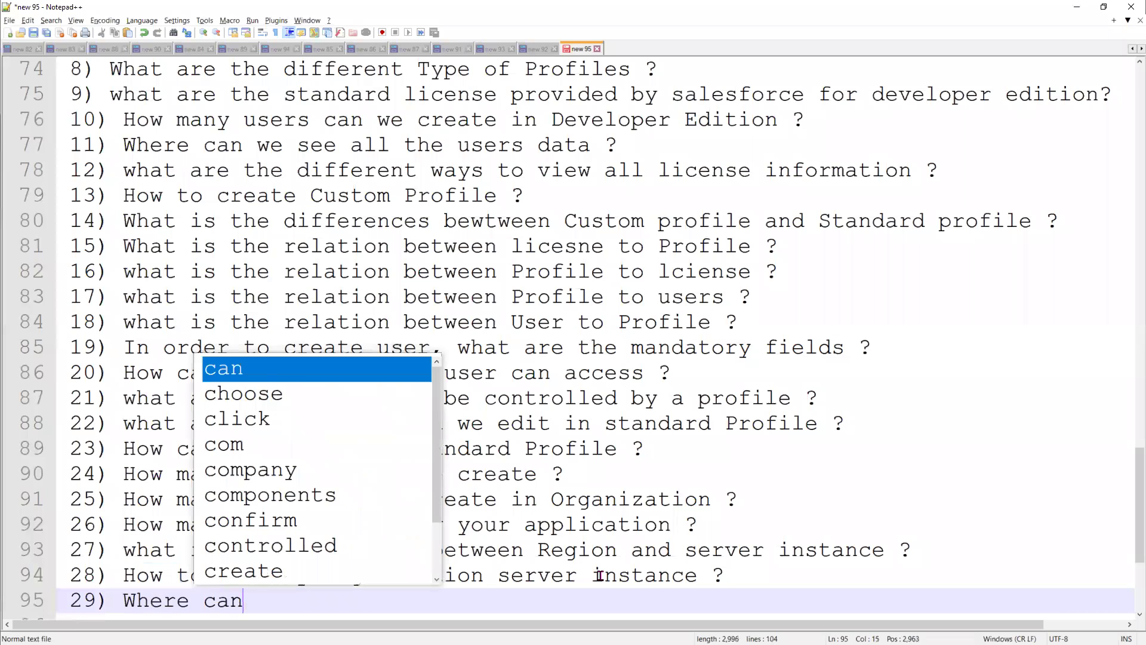
text( I see all )
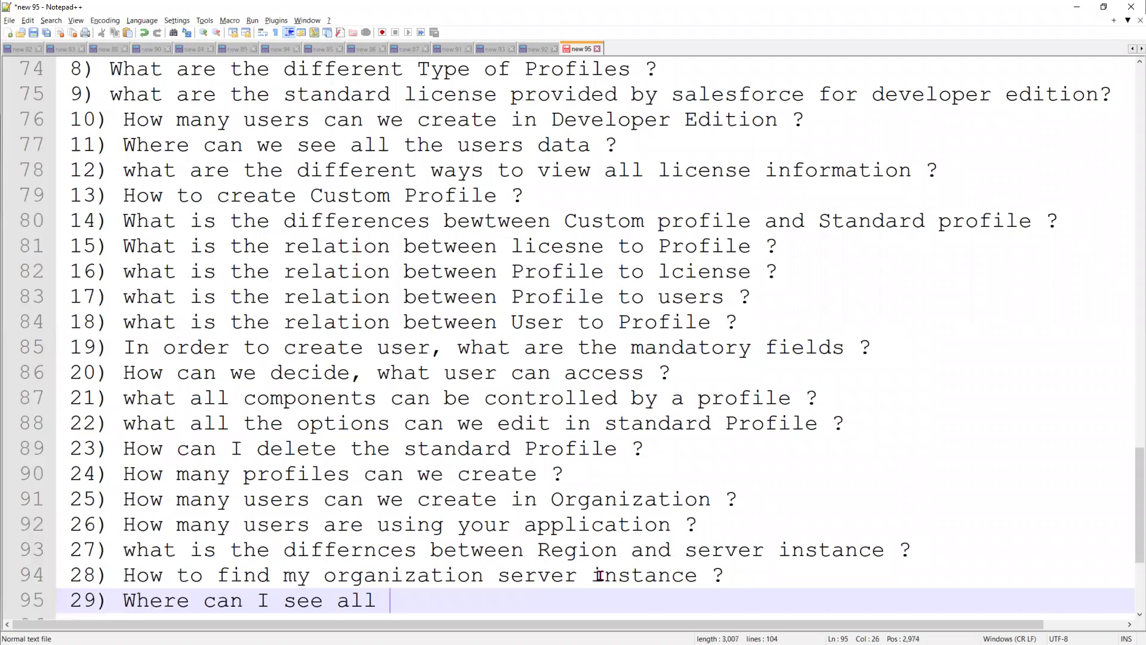
text(serve)
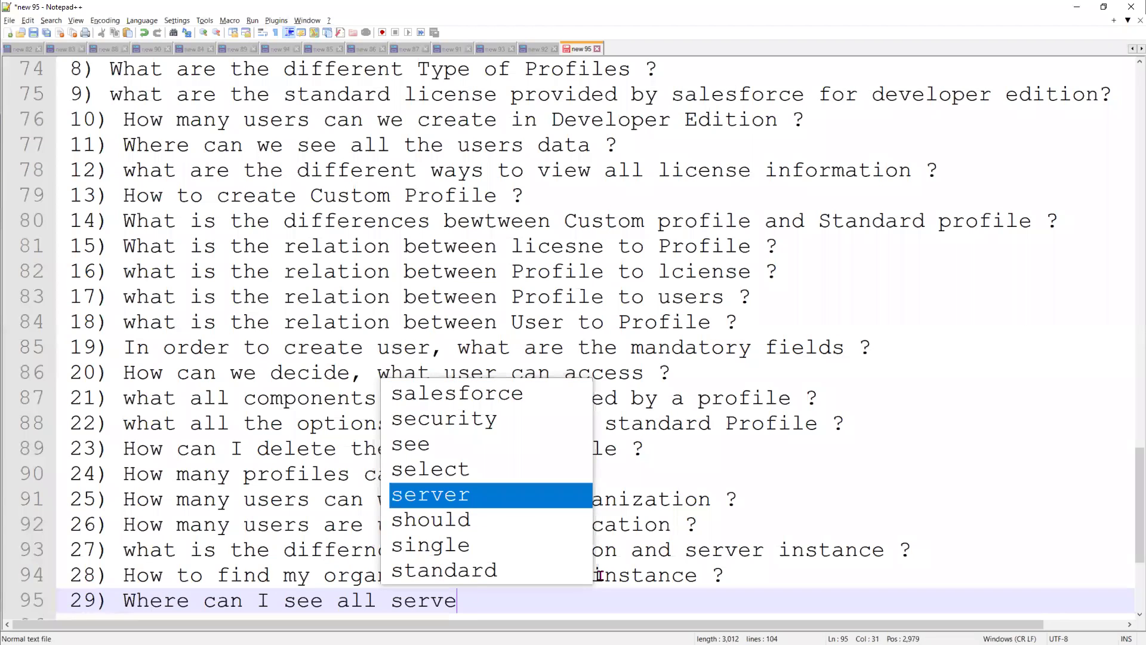
key(BackSpace)
key(BackSpace)
key(BackSpace)
key(BackSpace)
key(BackSpace)
text(Re)
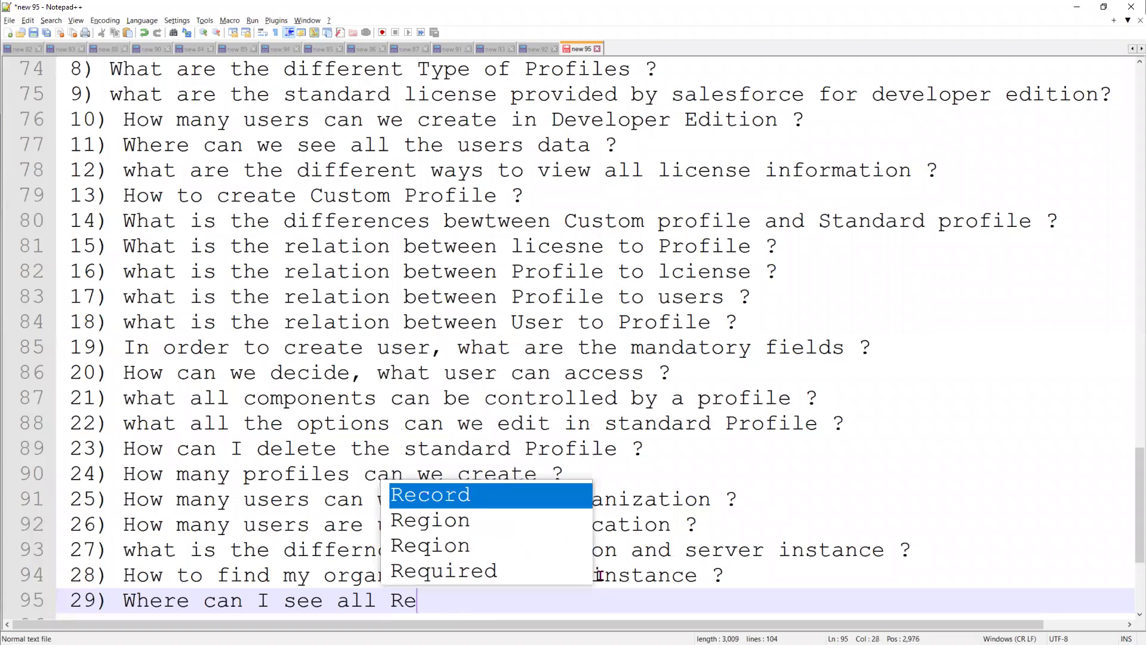
text(gion i)
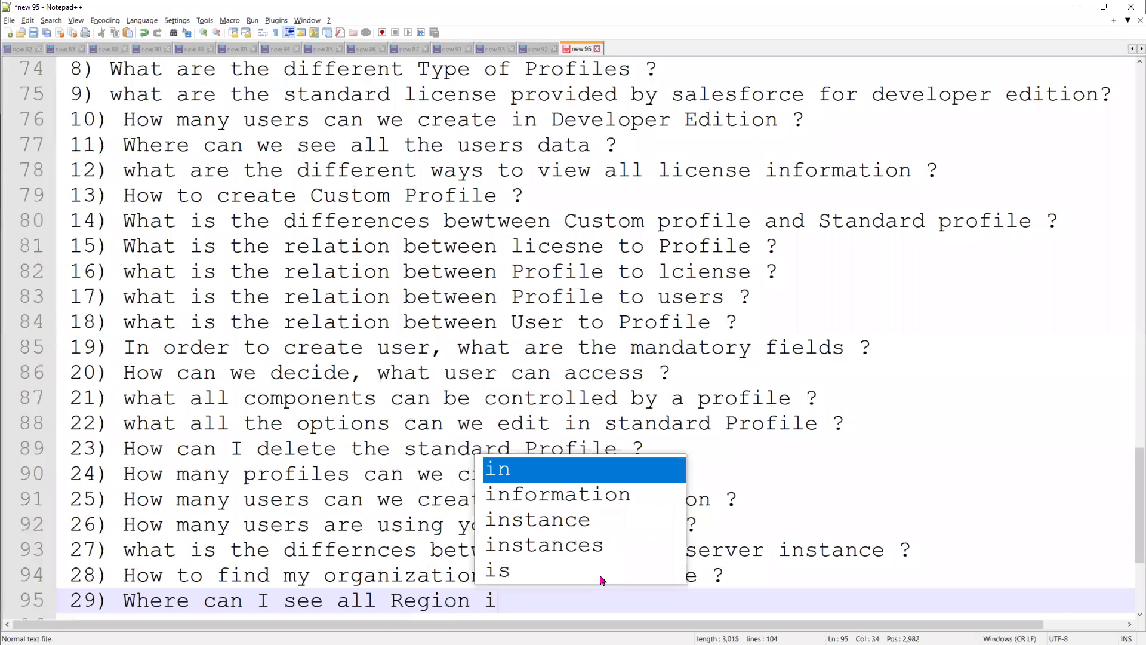
text(nform)
key(BackSpace)
key(BackSpace)
key(BackSpace)
key(BackSpace)
key(BackSpace)
key(BackSpace)
key(BackSpace)
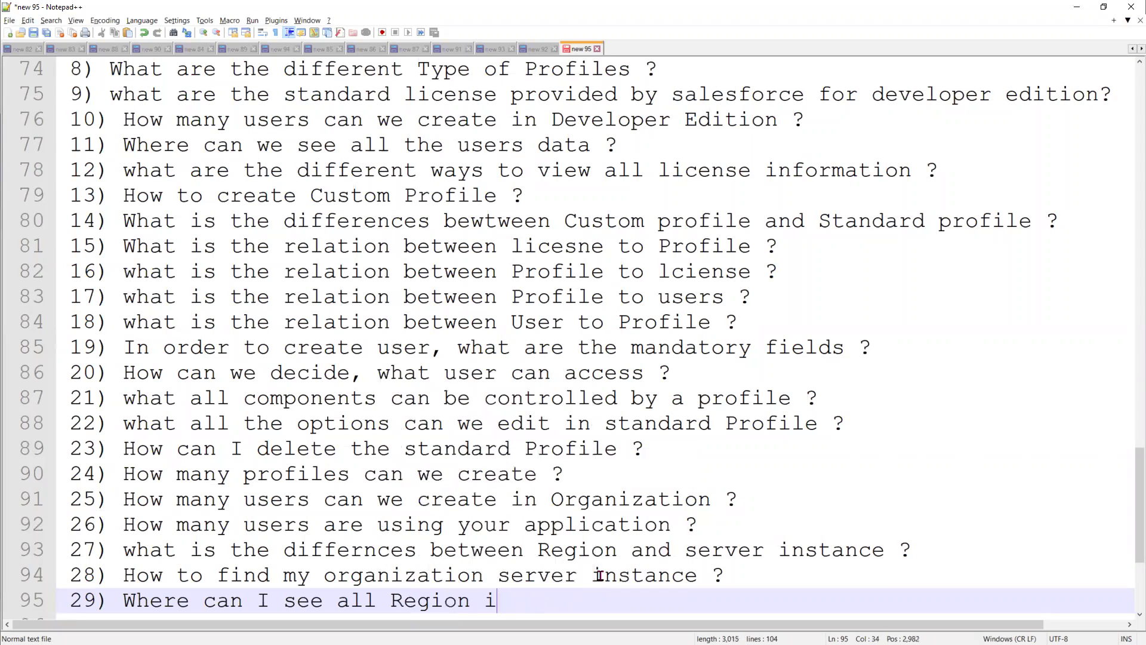
text(/serv)
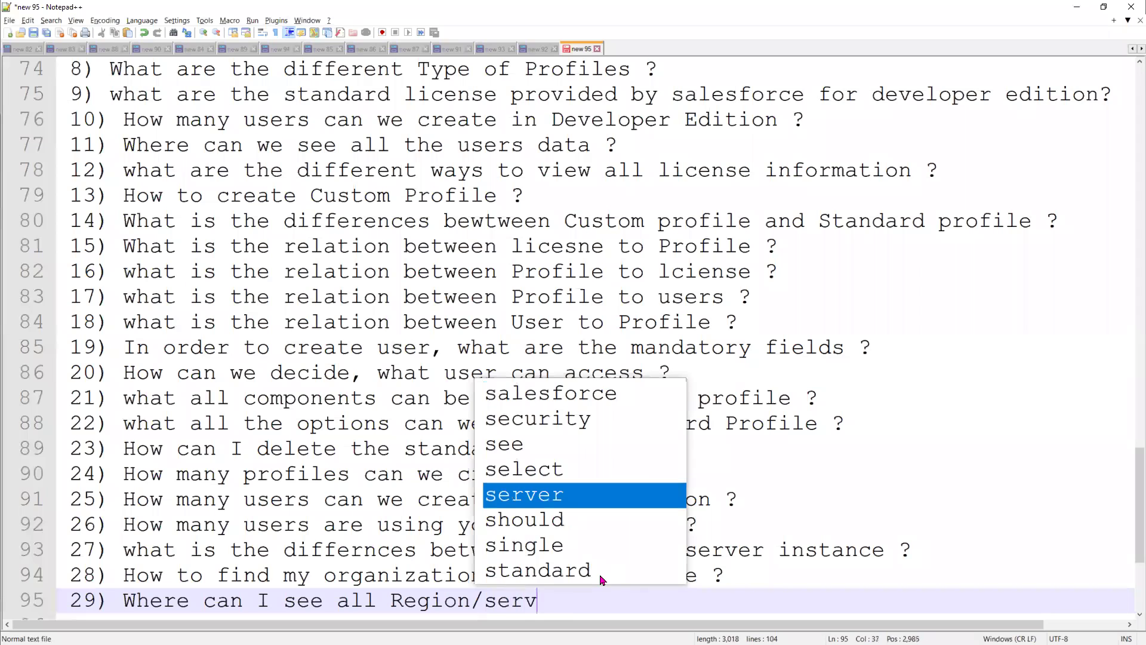
text(er insta)
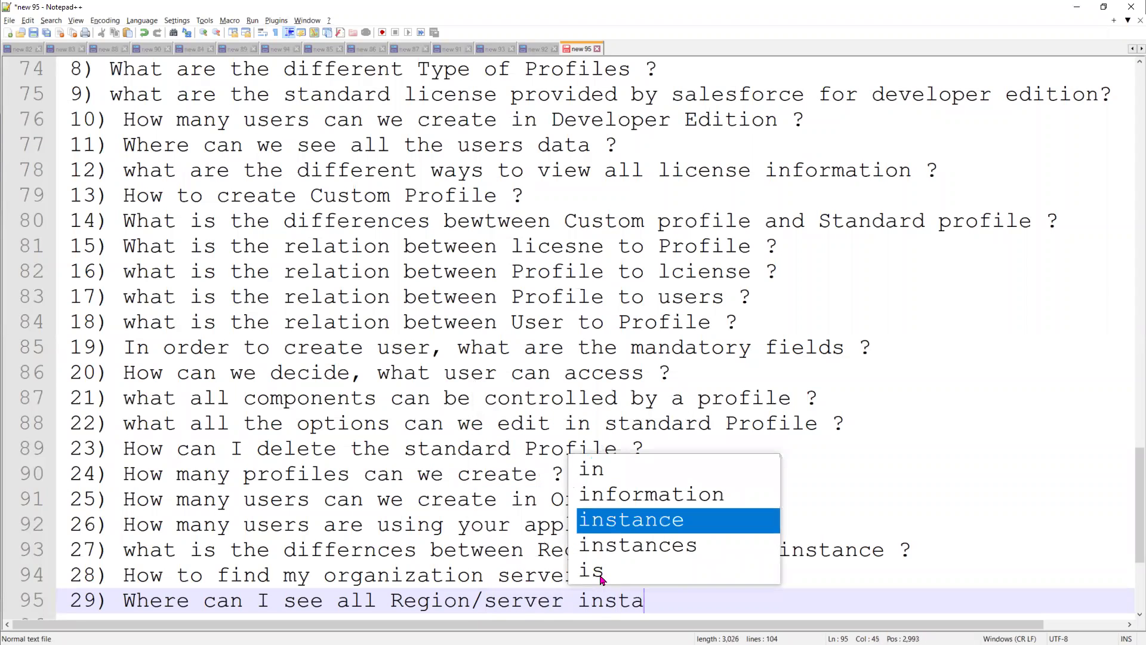
key(Return)
text(o)
key(BackSpace)
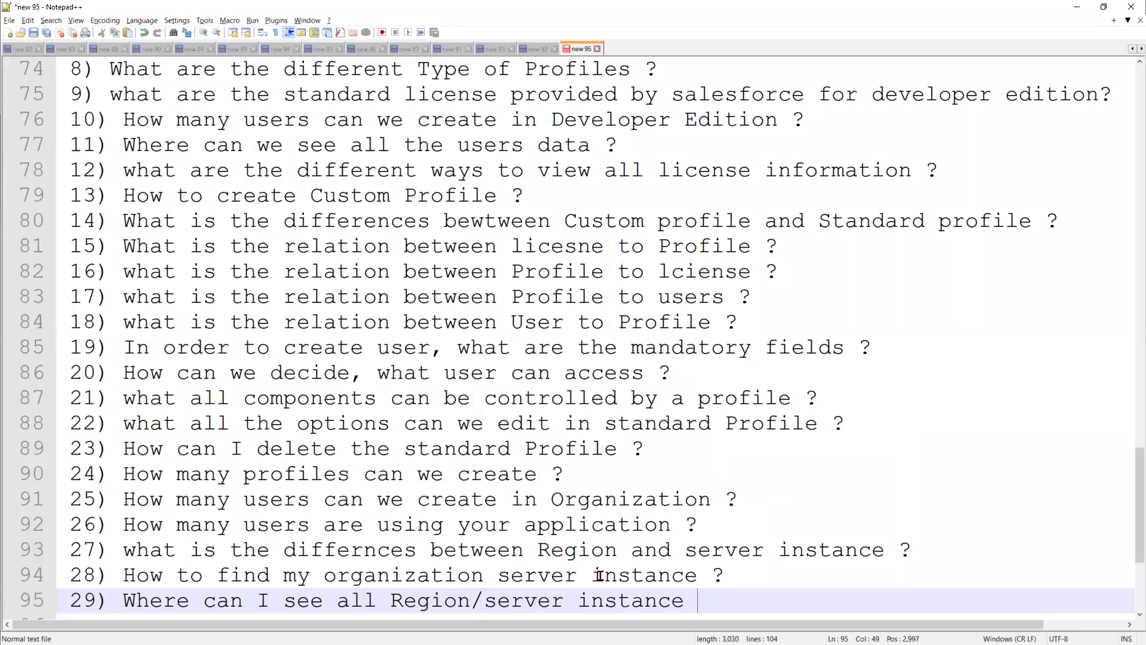
text(information ?)
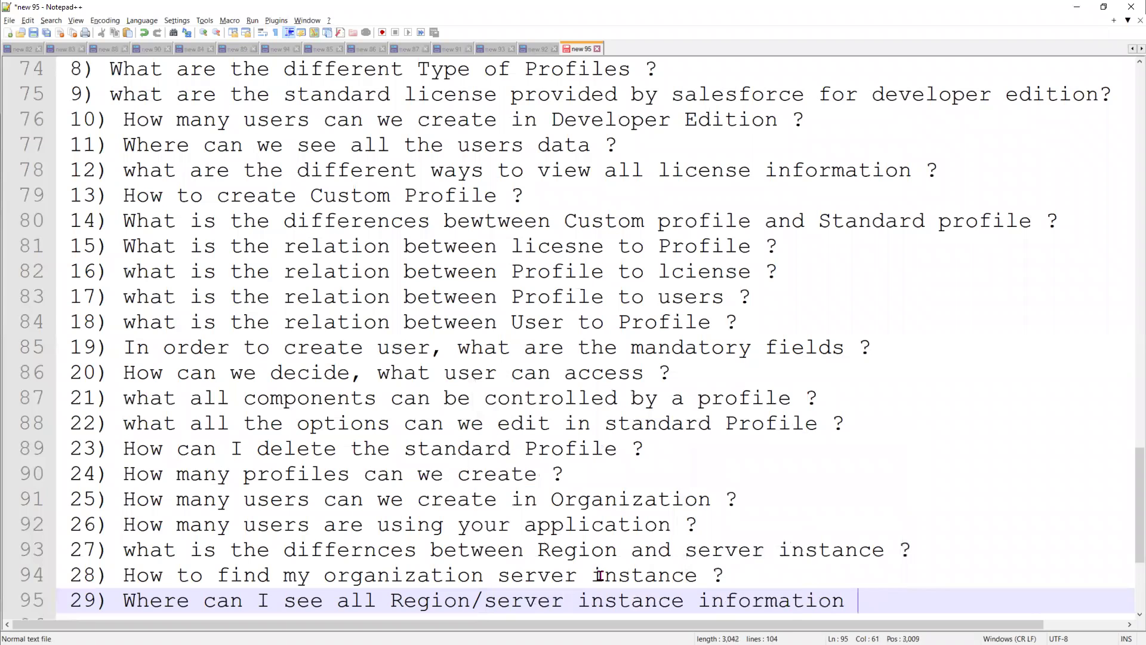
key(Return)
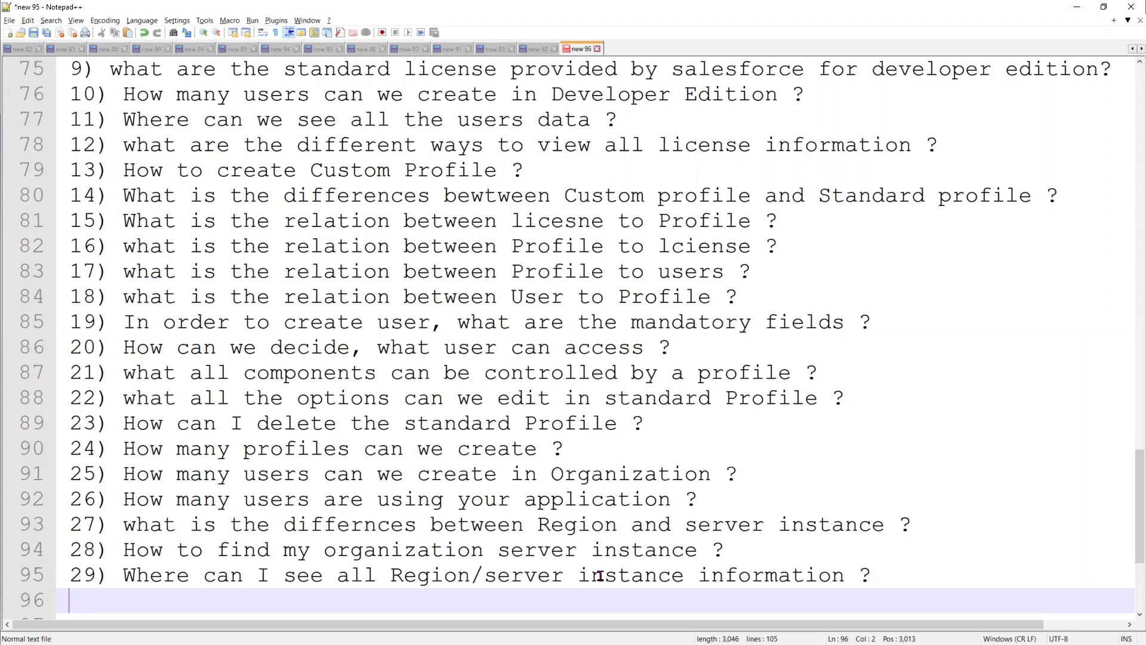
Type question 30, 'what is the step taken by user as soon as admin creates user in salesforce Organization ?'
text(30) As soo)
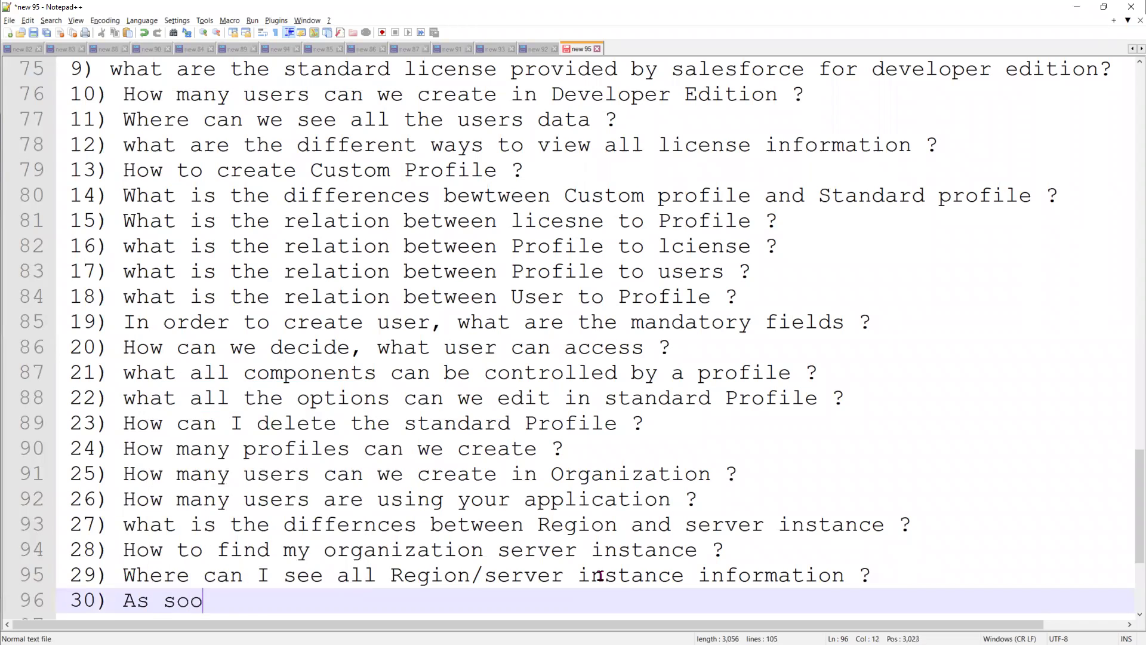
text(n as Admin )
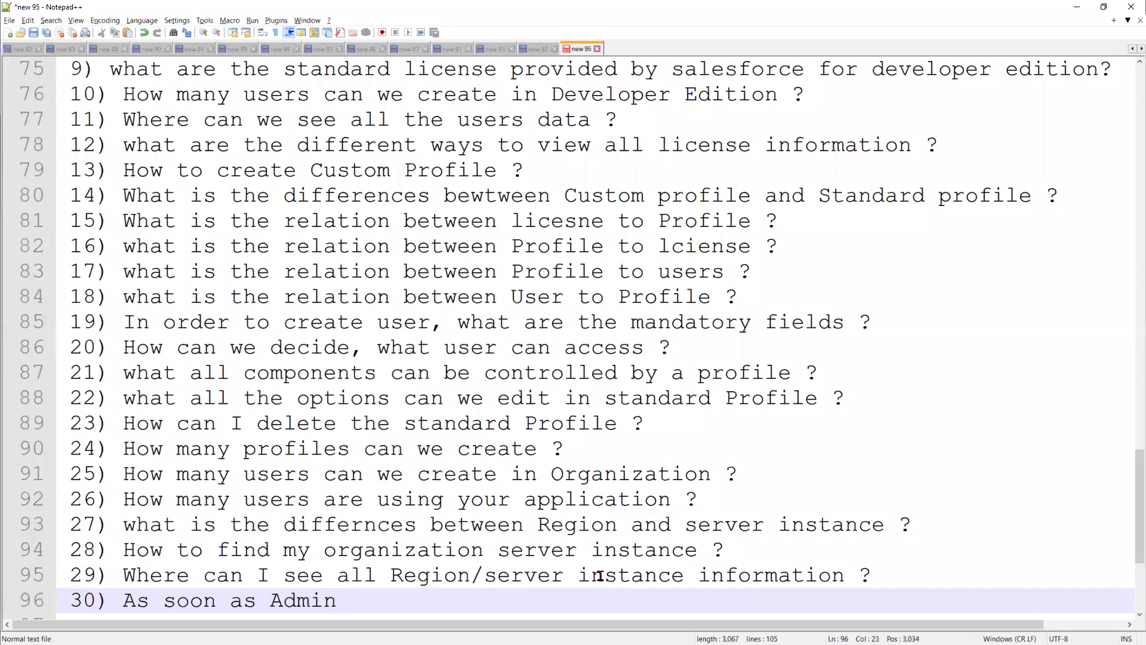
text(createsa)
key(BackSpace)
key(BackSpace)
key(BackSpace)
key(BackSpace)
key(BackSpace)
key(BackSpace)
key(BackSpace)
key(BackSpace)
key(BackSpace)
key(BackSpace)
key(BackSpace)
key(BackSpace)
key(BackSpace)
key(BackSpace)
key(BackSpace)
key(BackSpace)
key(BackSpace)
key(BackSpace)
key(BackSpace)
key(BackSpace)
key(BackSpace)
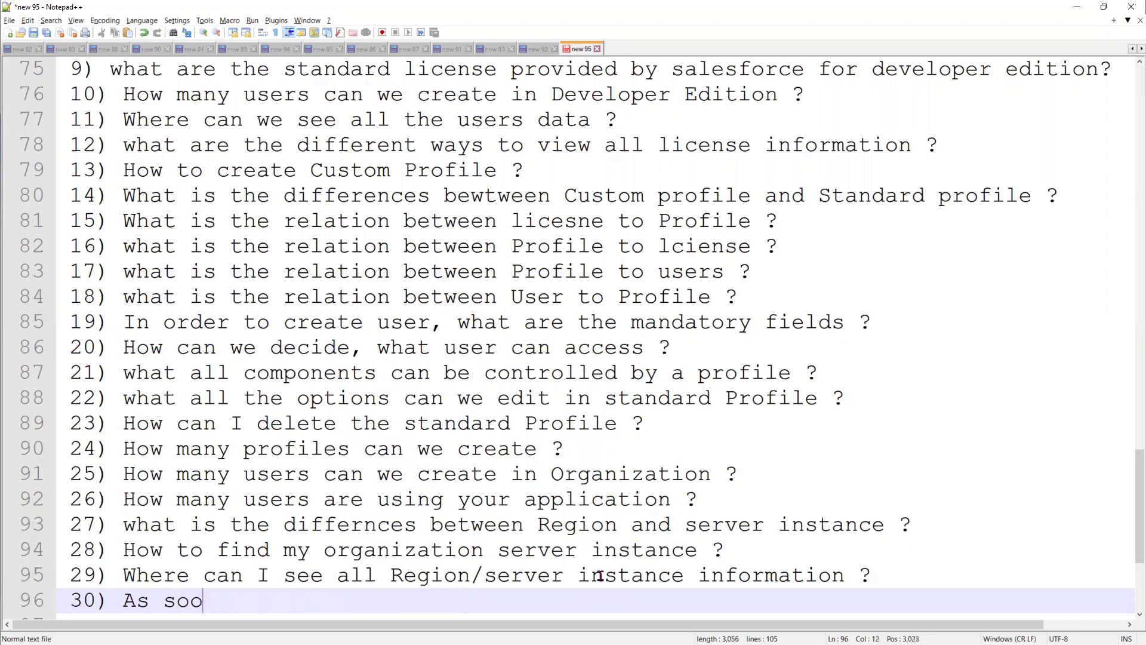
text(what is the ste)
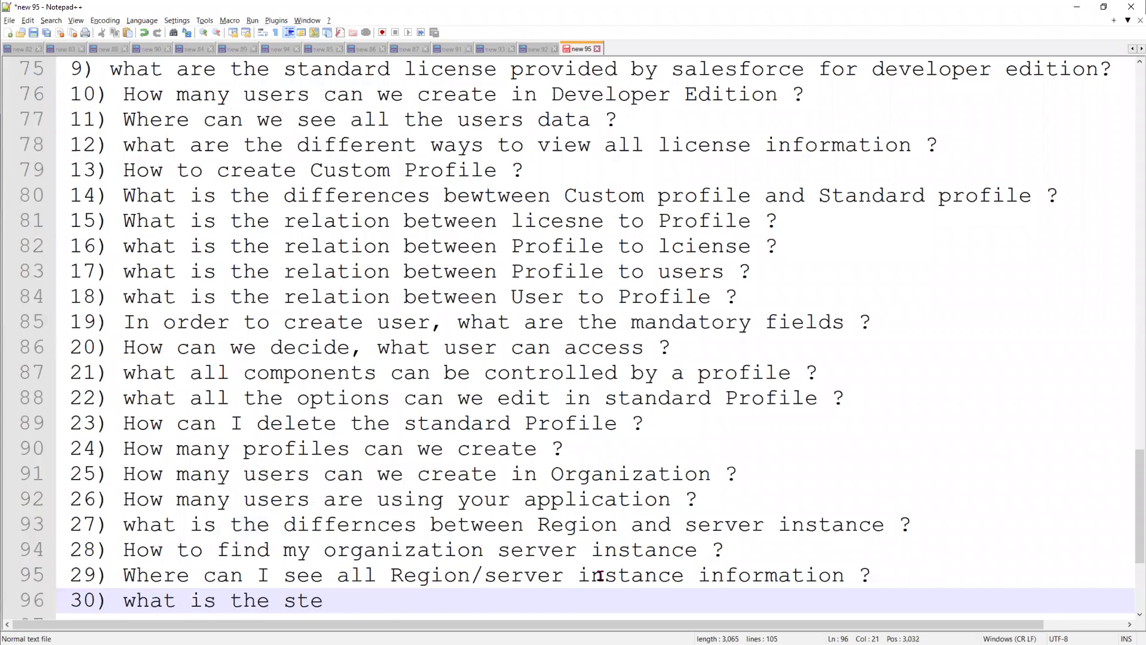
text(p taken b)
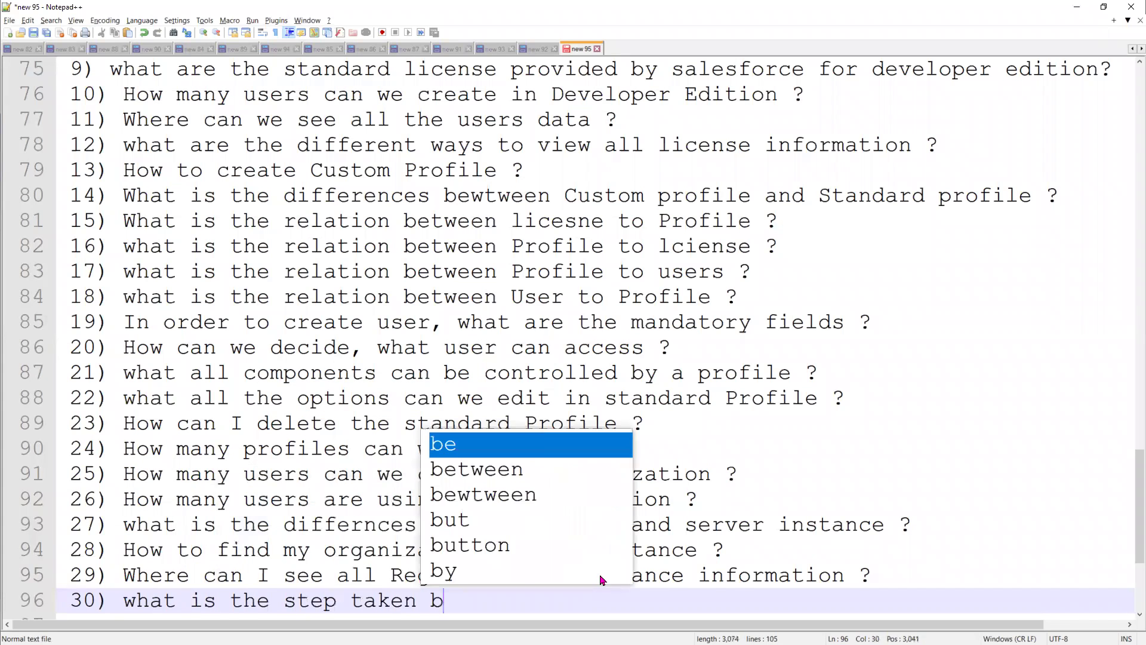
text(y user as soona)
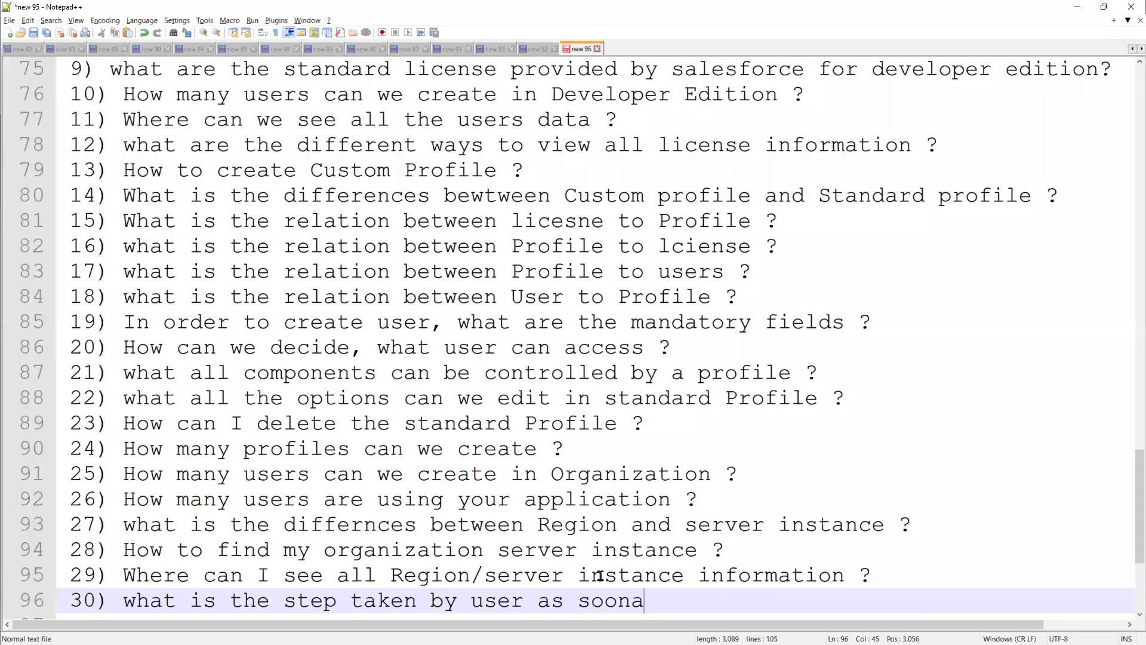
key(BackSpace)
text(a)
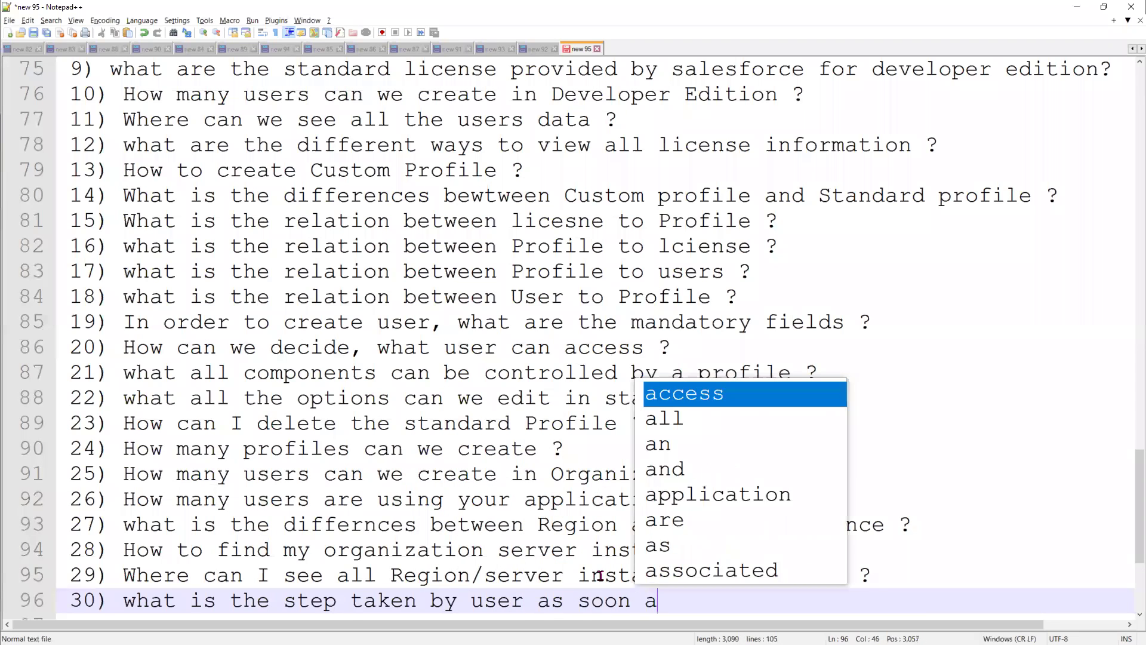
text(s admin created)
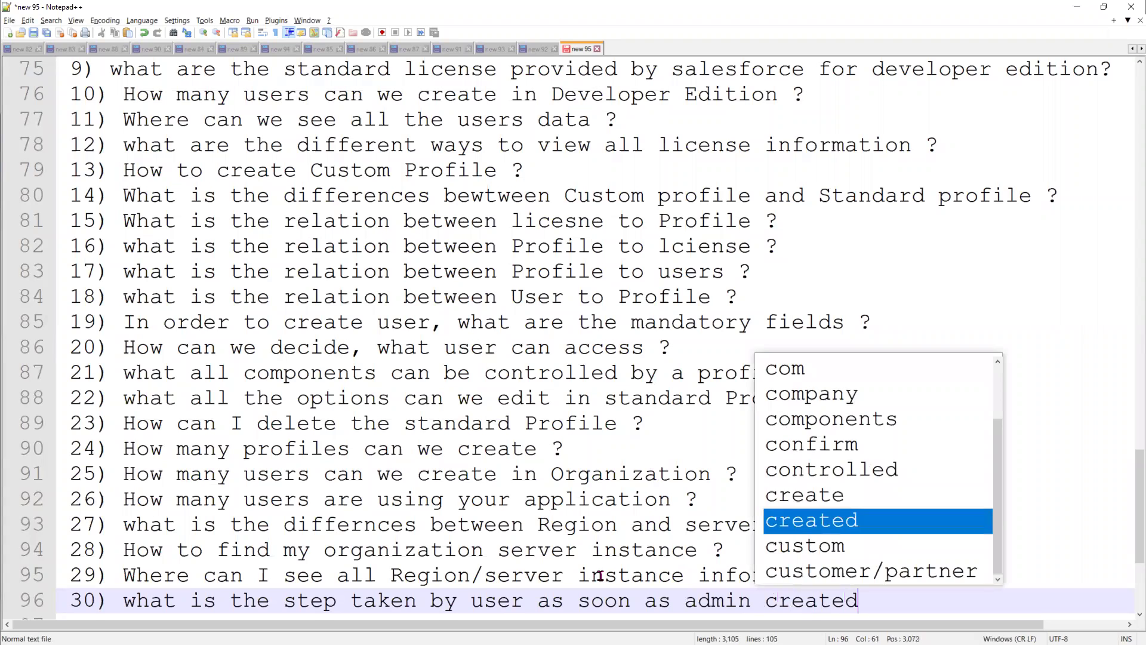
key(BackSpace)
text(s )
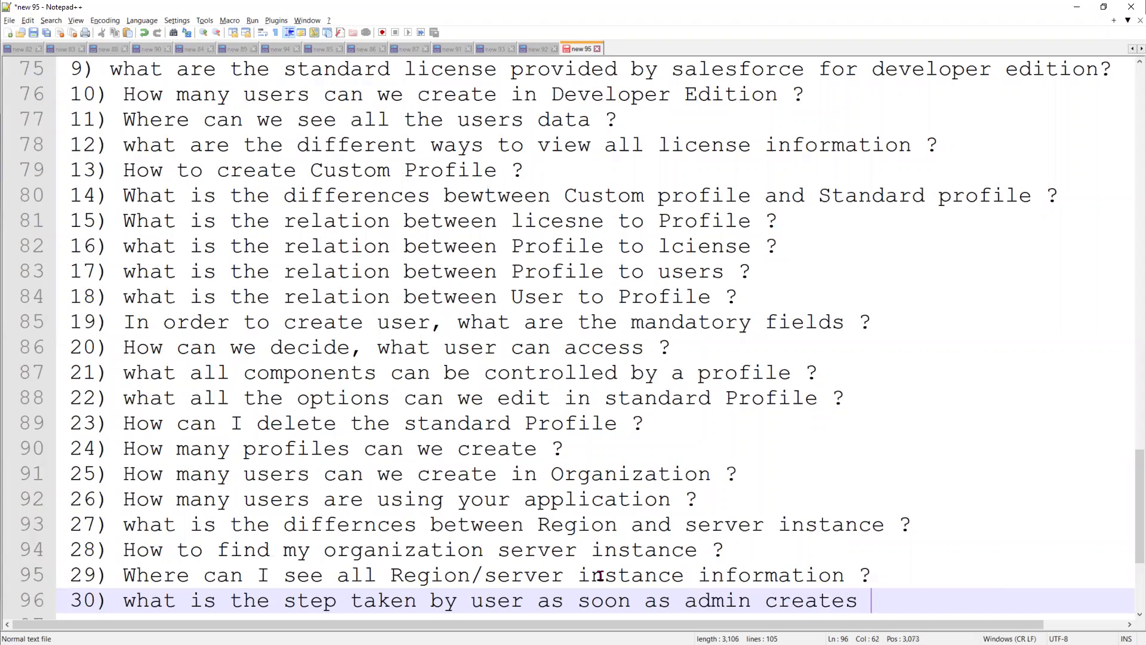
text(user in sales f)
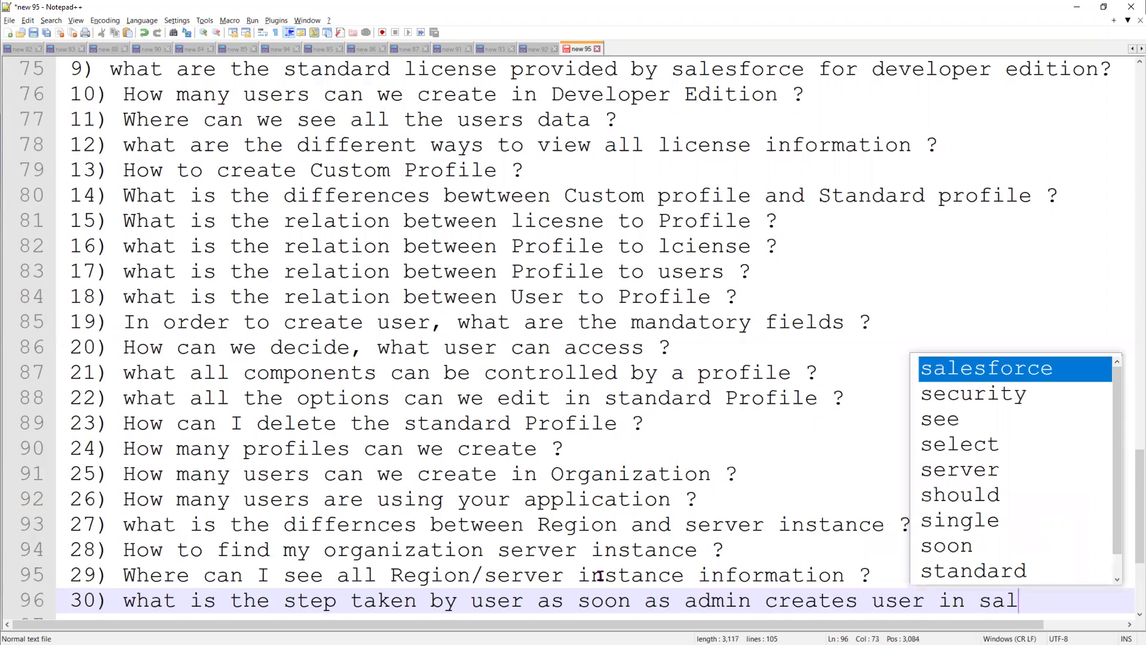
key(BackSpace)
key(BackSpace)
key(BackSpace)
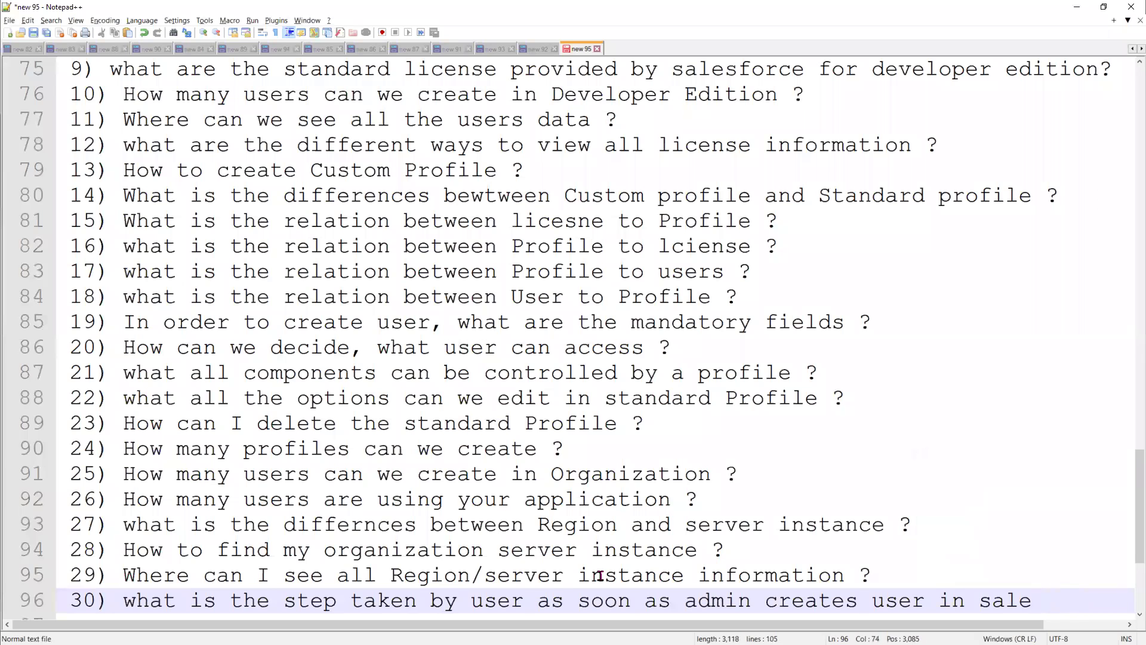
text(sforce)
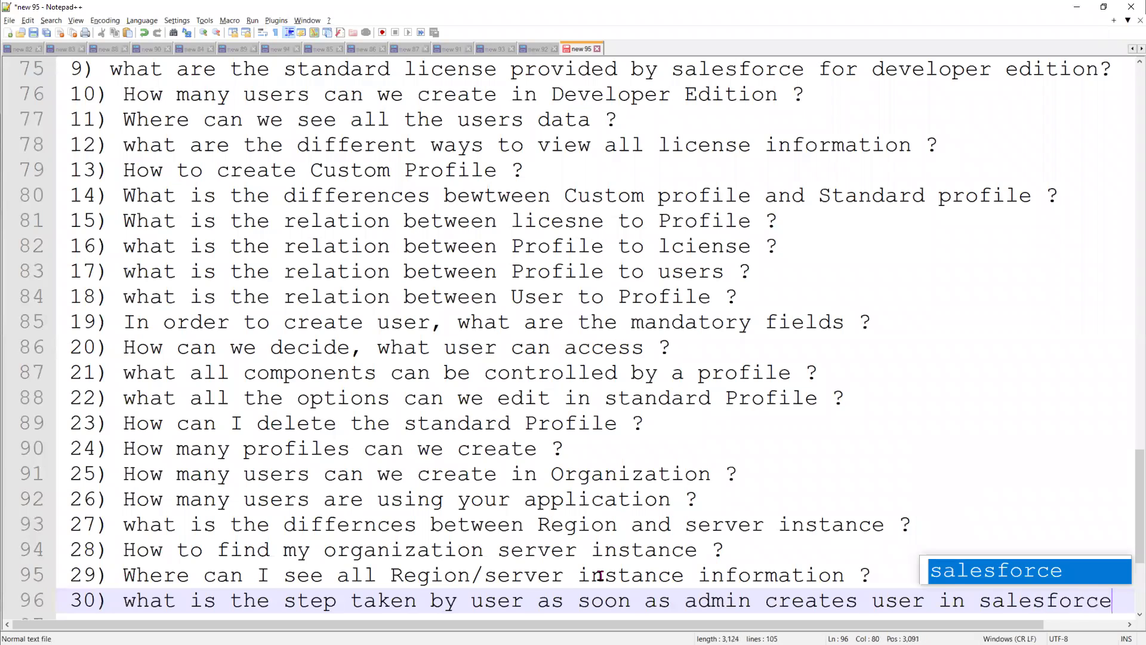
key(Return)
text(Organization ?)
key(Return)
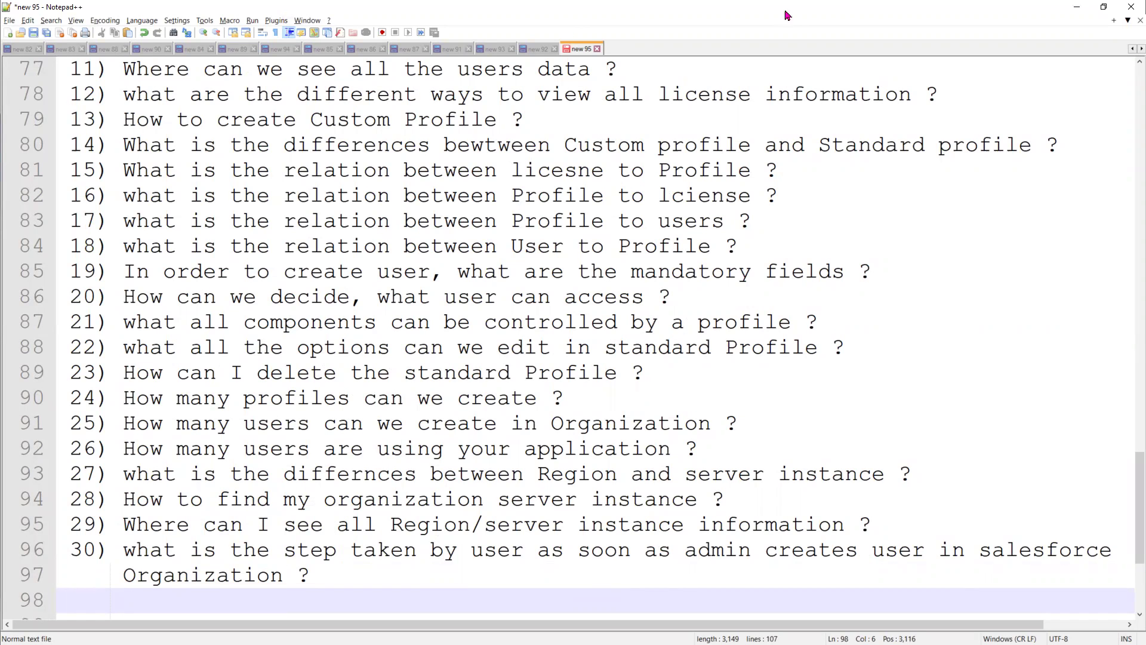
Minimise Notepad++ and switch to the Salesforce Company Information setup page
click(1077, 6)
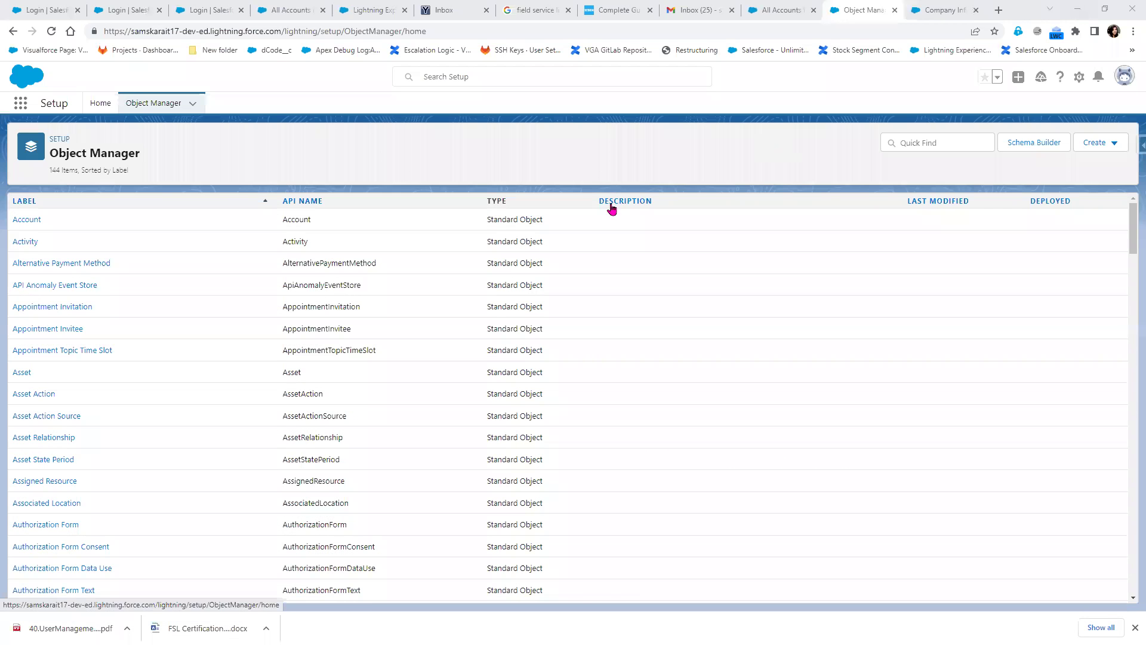
click(954, 9)
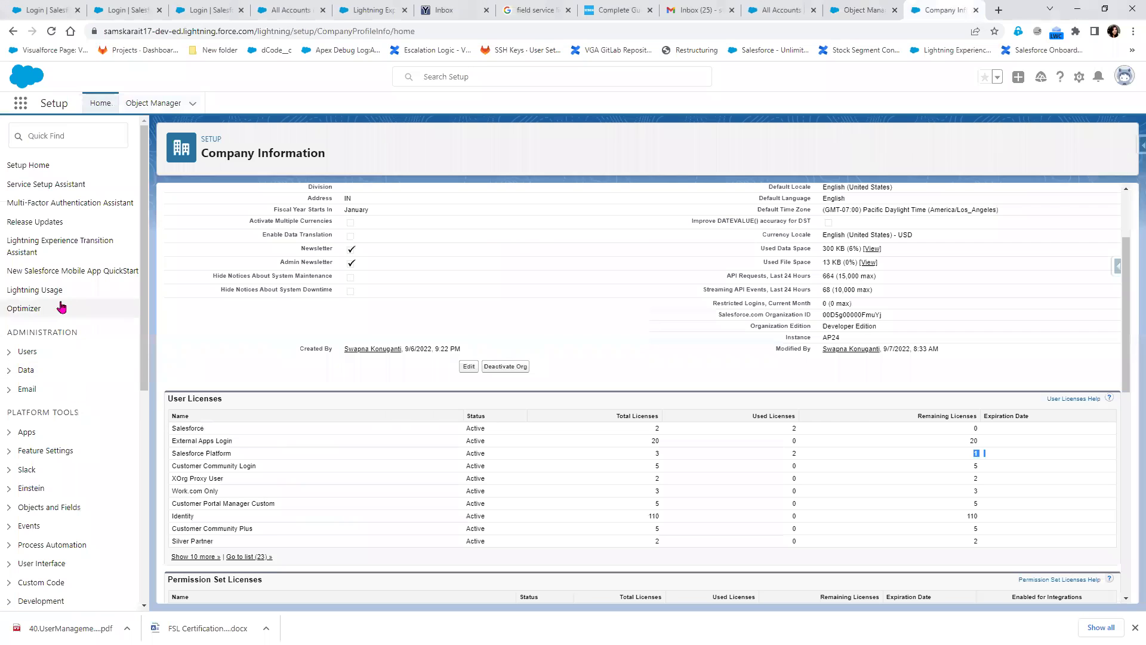
click(46, 133)
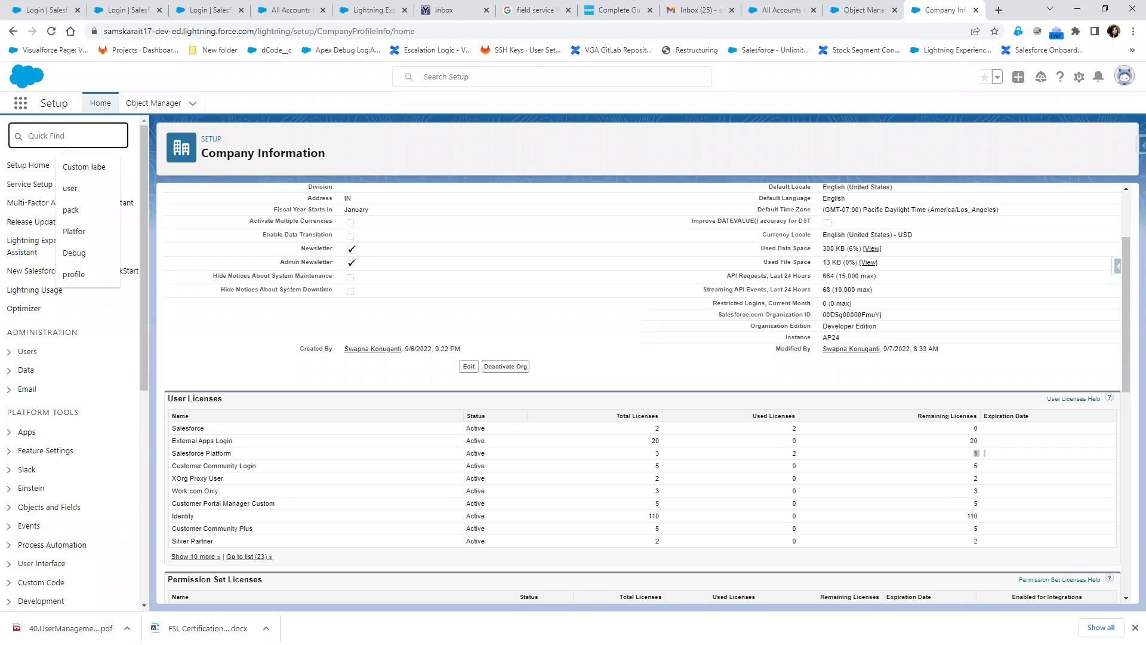
key(alt+Tab)
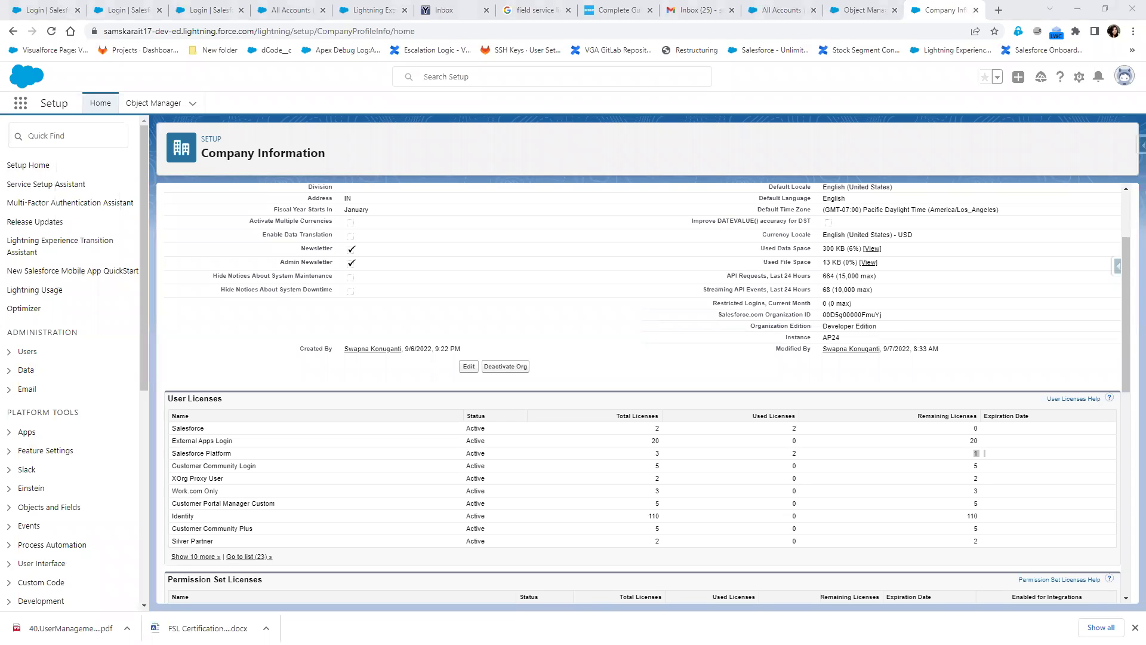